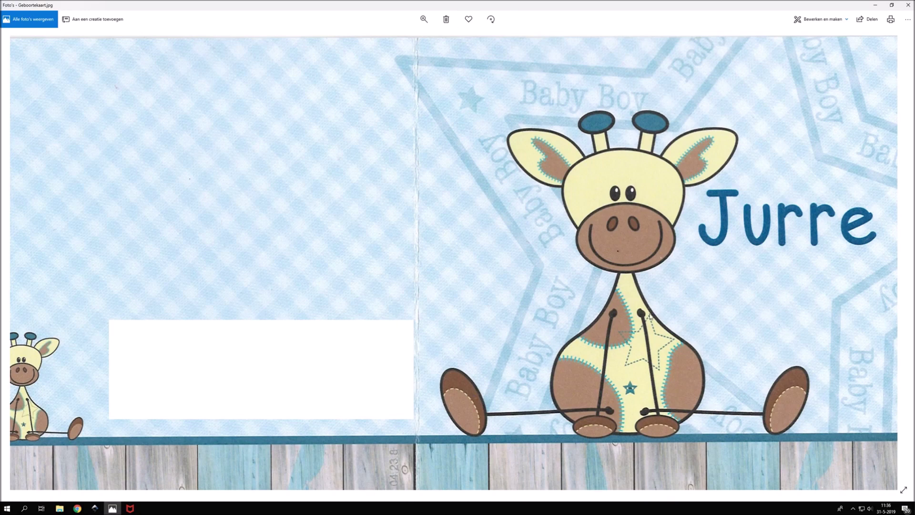
Scroll over the Geboortekaart.jpg card in Photos, then bring up the WhatTheFont page in Chrome.
scroll(666, 243, "up", 1)
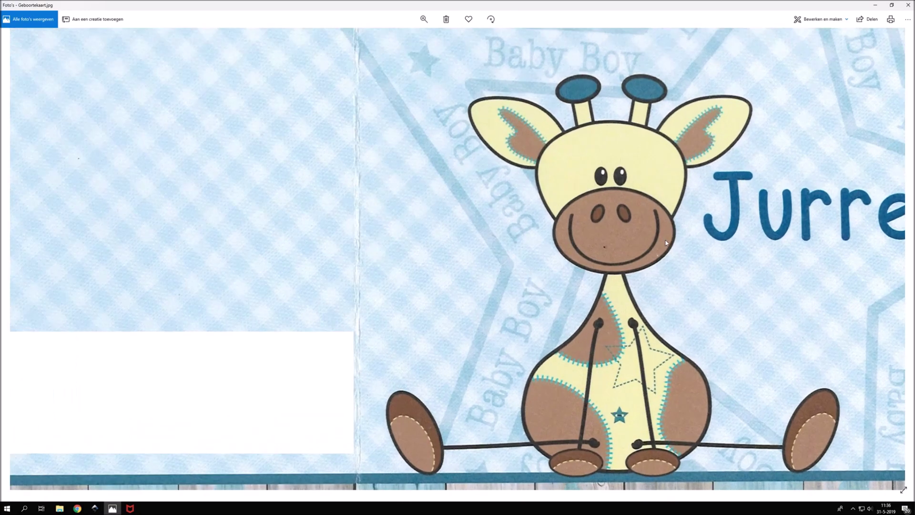
scroll(619, 200, "up", 2)
scroll(581, 157, "up", 2)
scroll(552, 130, "up", 2)
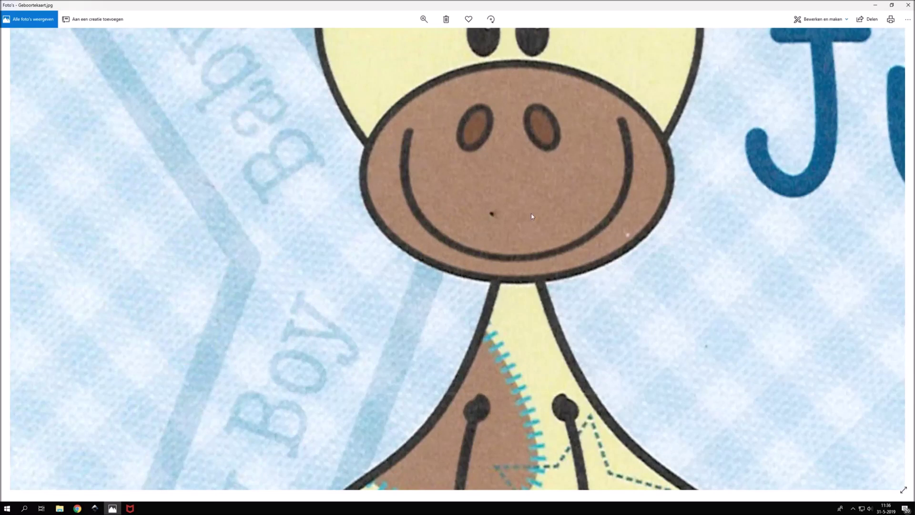
scroll(531, 229, "down", 1)
scroll(531, 229, "down", 1)
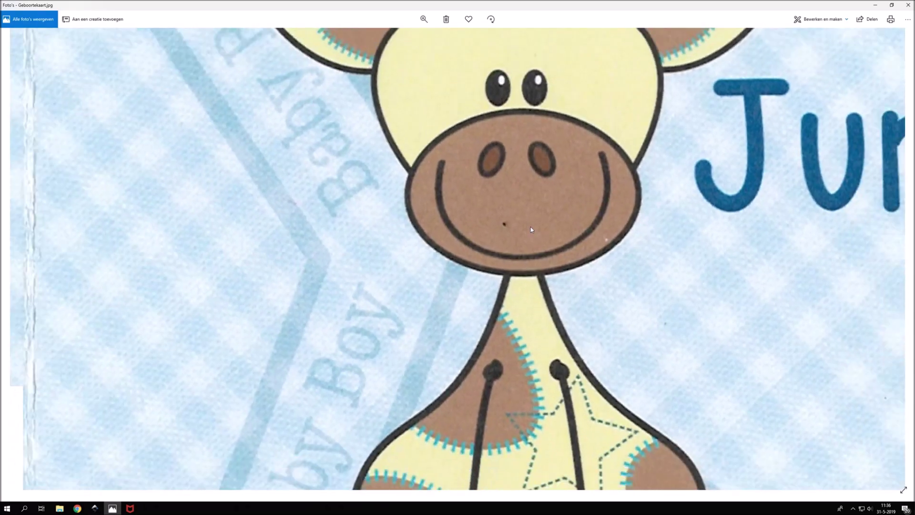
scroll(531, 229, "down", 1)
scroll(531, 229, "down", 1)
scroll(531, 229, "down", 1)
scroll(531, 229, "down", 1)
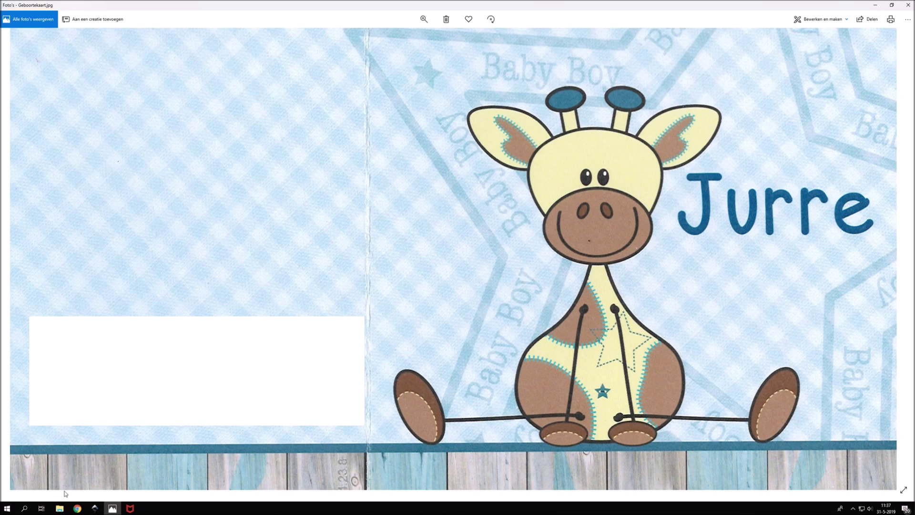
mouse_move(78, 508)
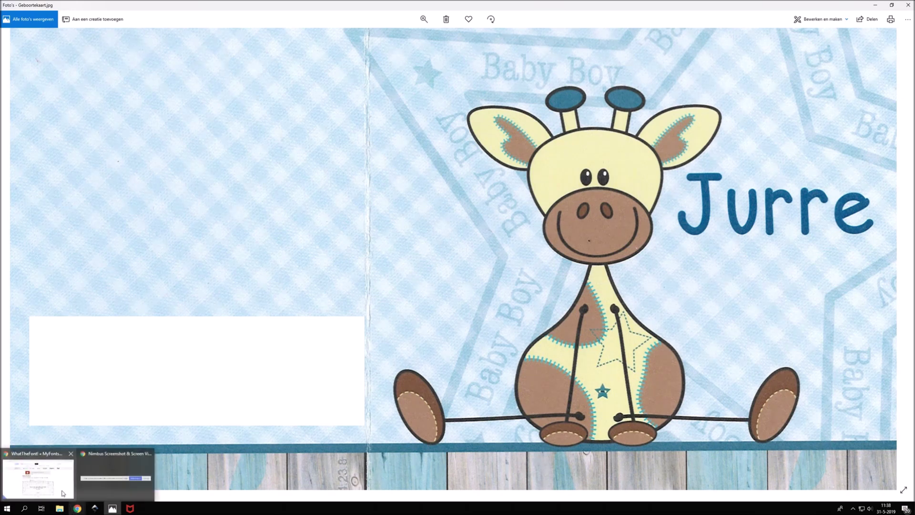
left_click(63, 492)
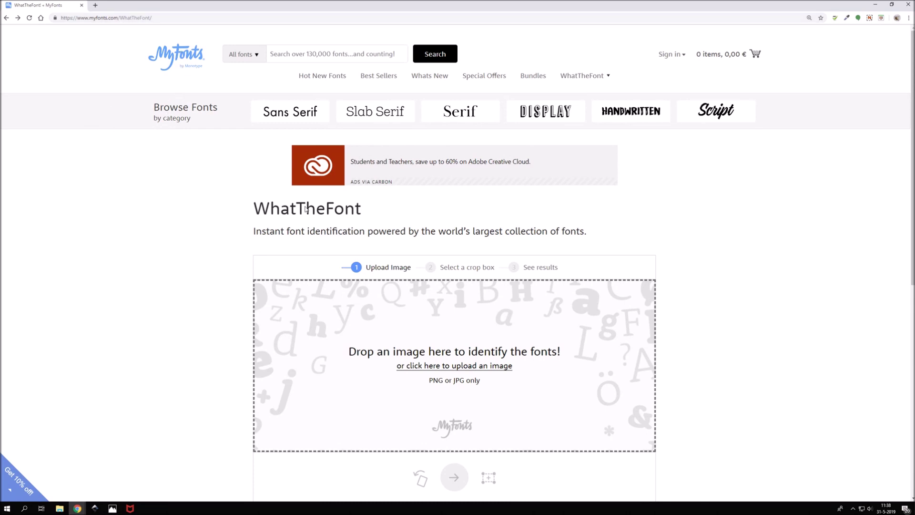
left_click_drag(363, 213, 252, 214)
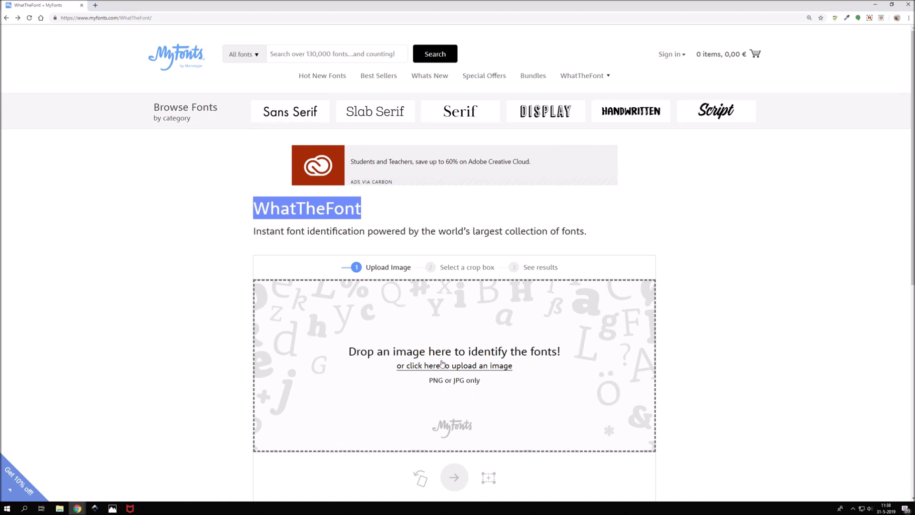
left_click(469, 370)
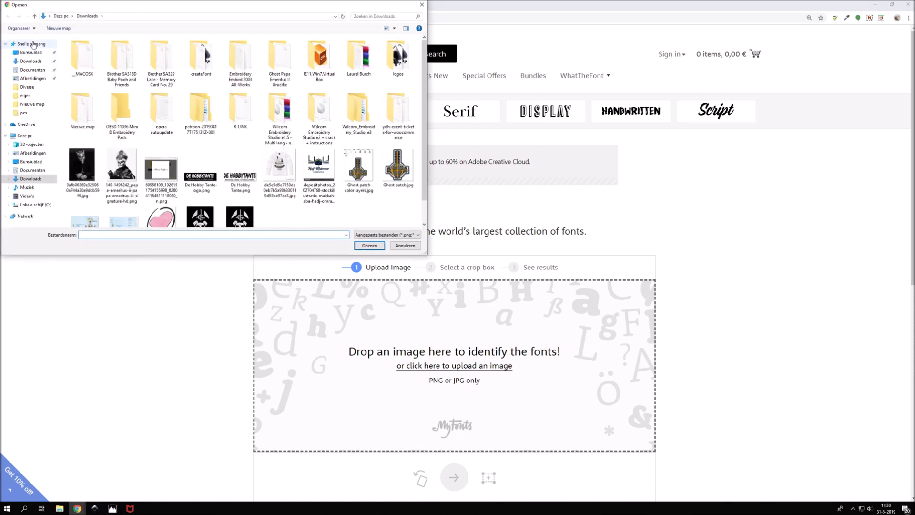
Upload Geboortekaart.jpg from the desktop to WhatTheFont.
left_click(31, 53)
left_click(83, 69)
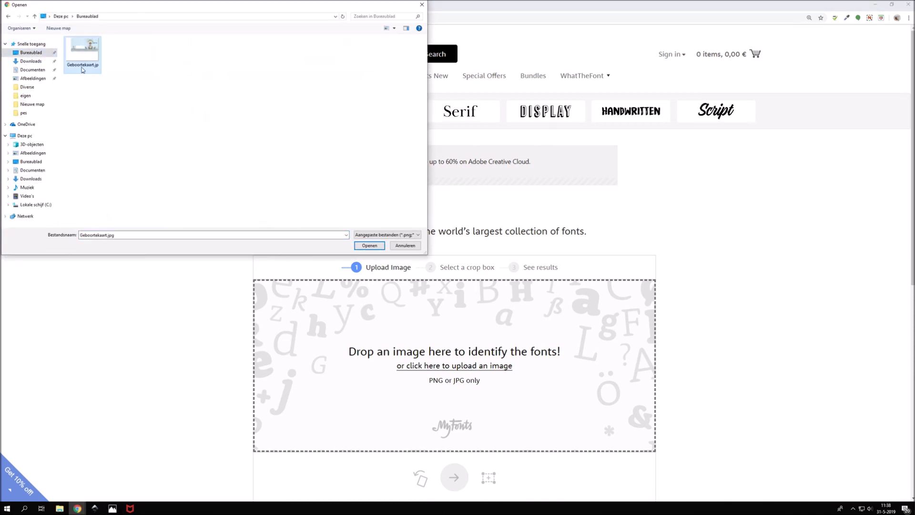
left_click(369, 245)
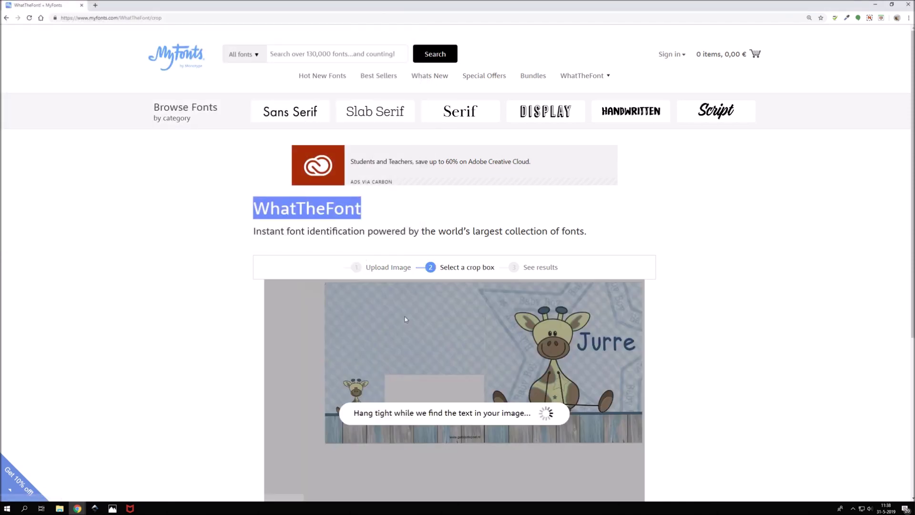
Fit the crop box around the name Jurre and submit it for identification.
scroll(668, 343, "down", 1)
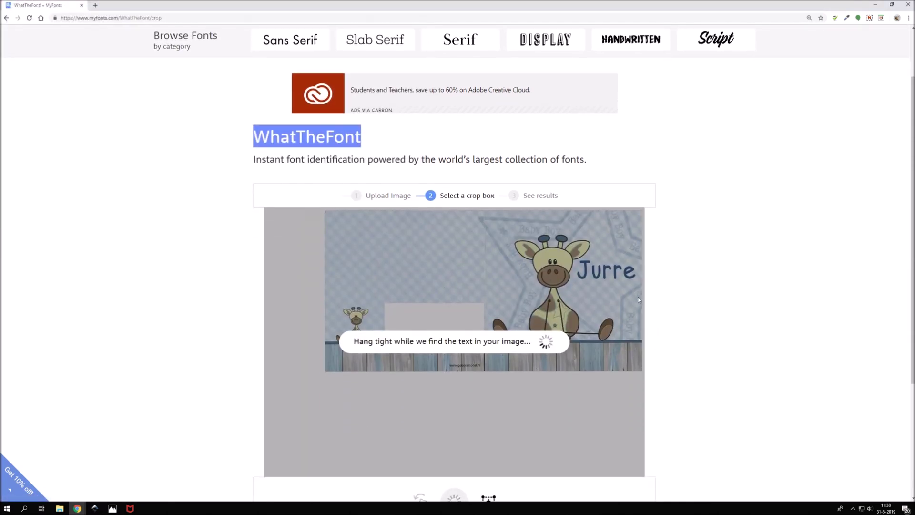
scroll(638, 300, "down", 1)
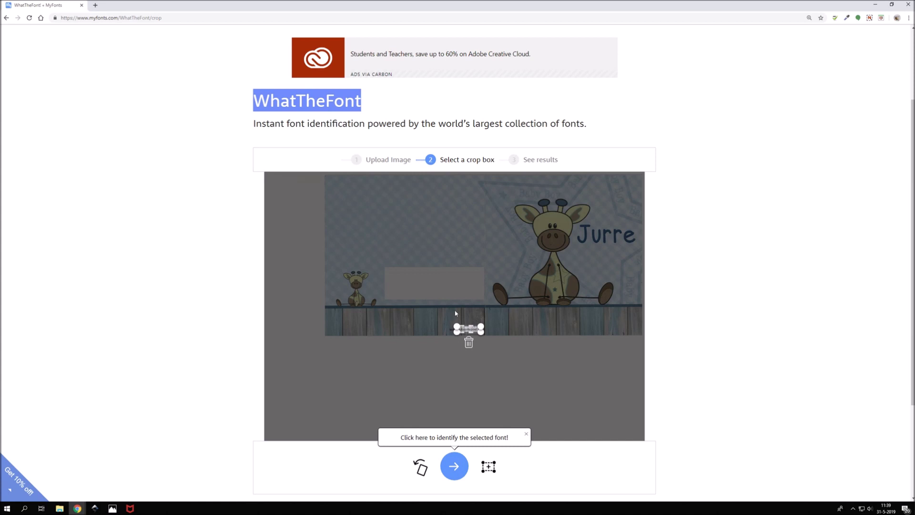
left_click_drag(471, 329, 591, 225)
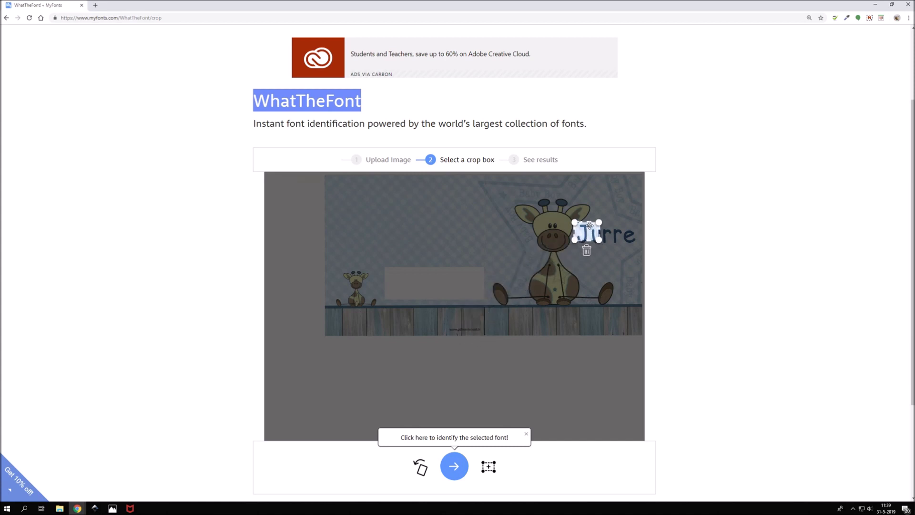
left_click_drag(598, 239, 640, 248)
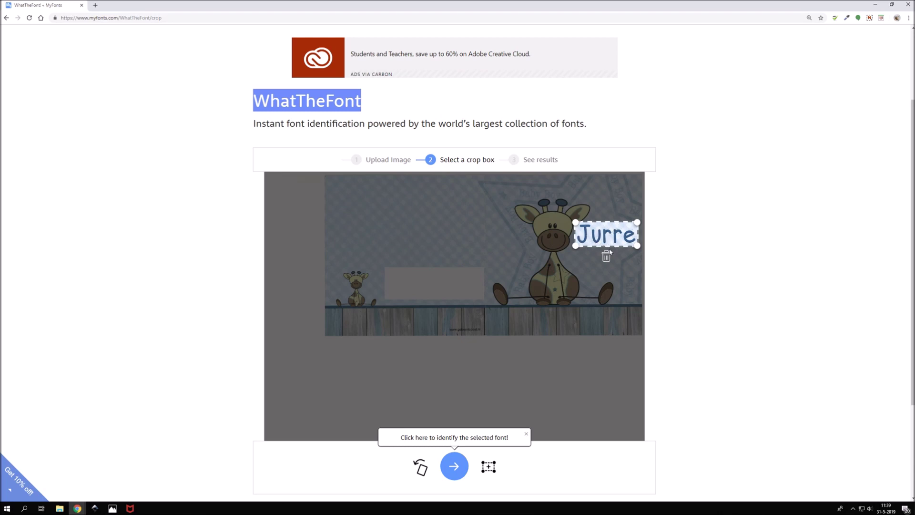
scroll(611, 325, "down", 1)
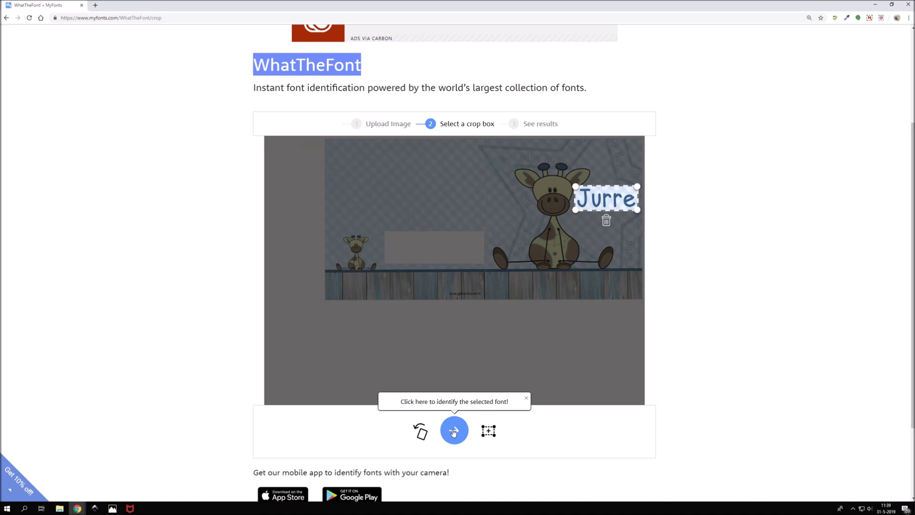
left_click(453, 432)
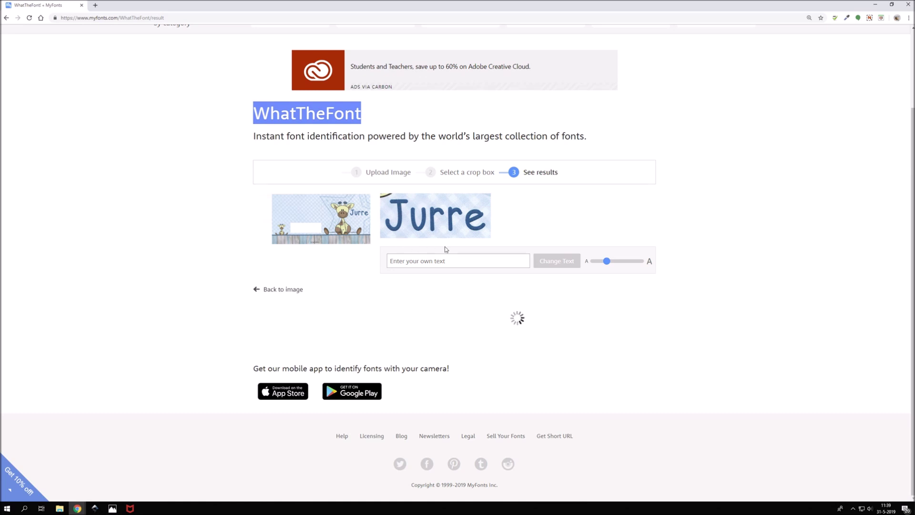
Scroll through the font matches for Jurre, topped by KG Miss Kindy Chunky.
scroll(425, 248, "down", 1)
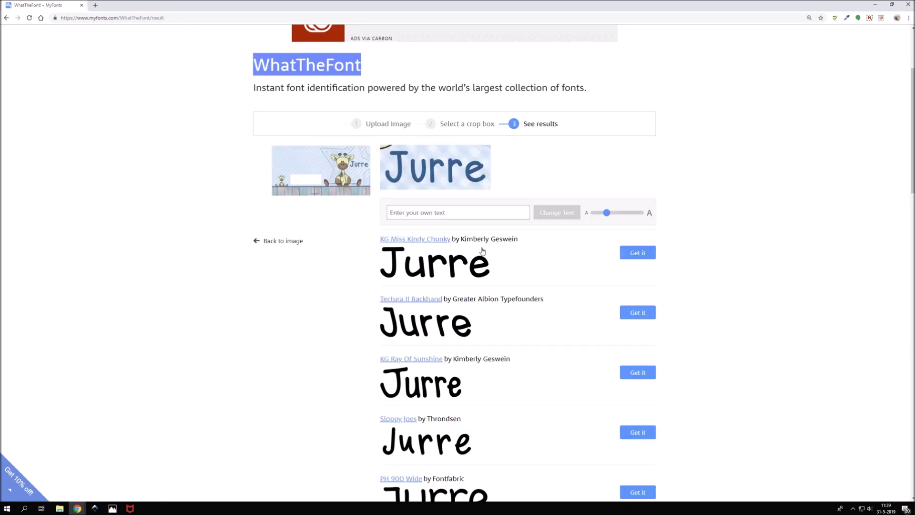
scroll(468, 253, "down", 1)
scroll(428, 267, "down", 3)
scroll(439, 305, "down", 1)
scroll(451, 345, "down", 3)
scroll(450, 346, "down", 1)
scroll(450, 345, "down", 2)
scroll(450, 346, "up", 2)
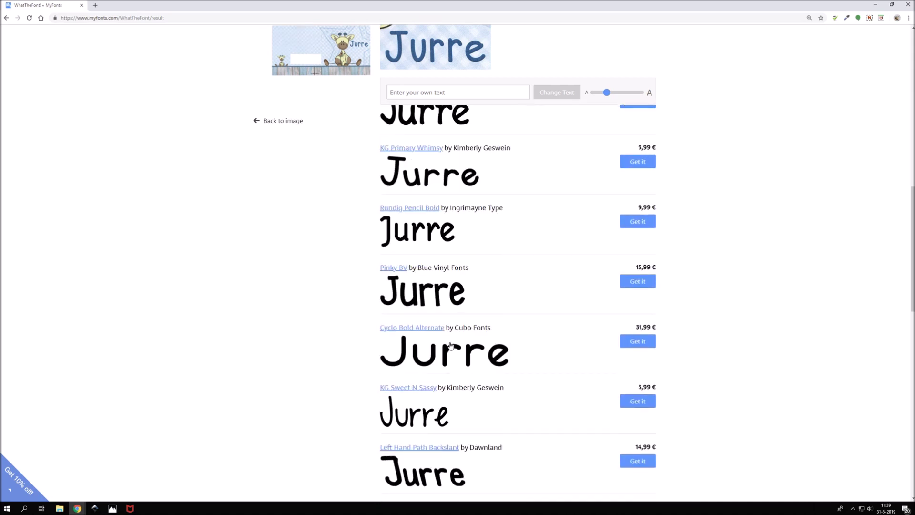
scroll(450, 346, "up", 7)
scroll(450, 345, "up", 3)
scroll(450, 345, "up", 1)
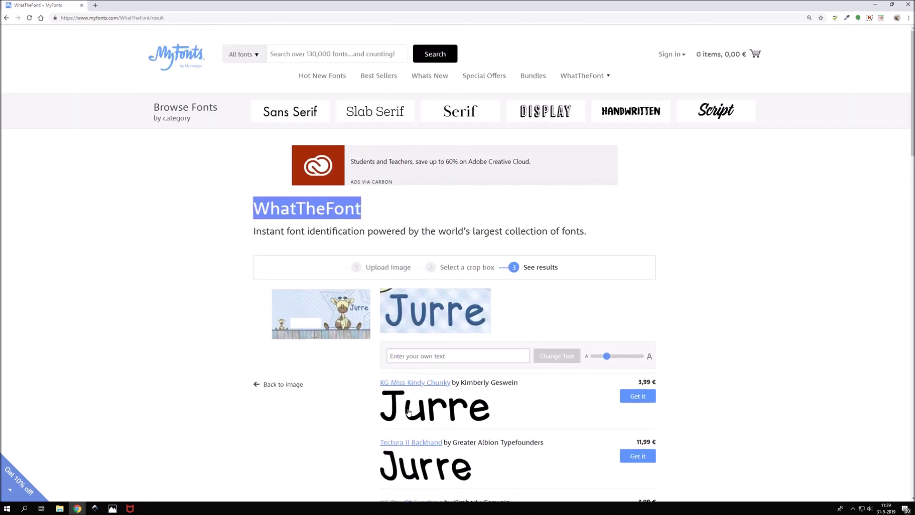
scroll(408, 413, "down", 1)
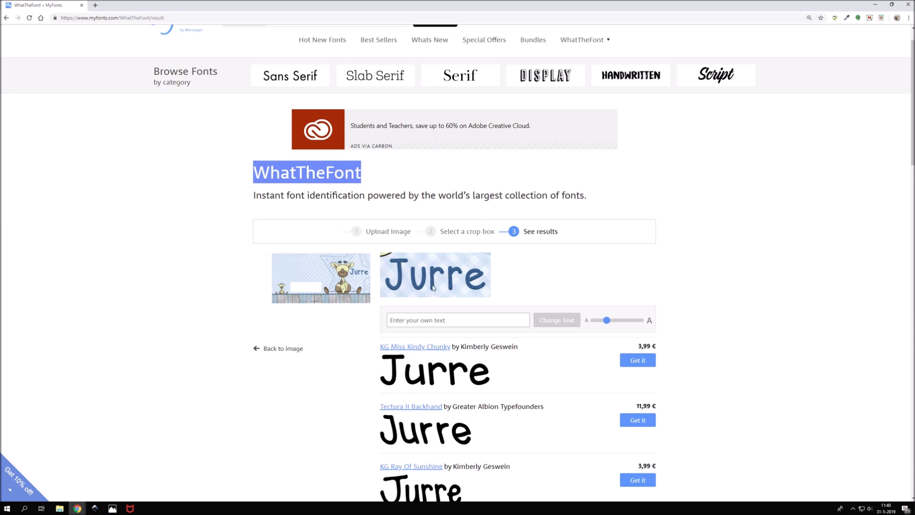
scroll(438, 355, "down", 1)
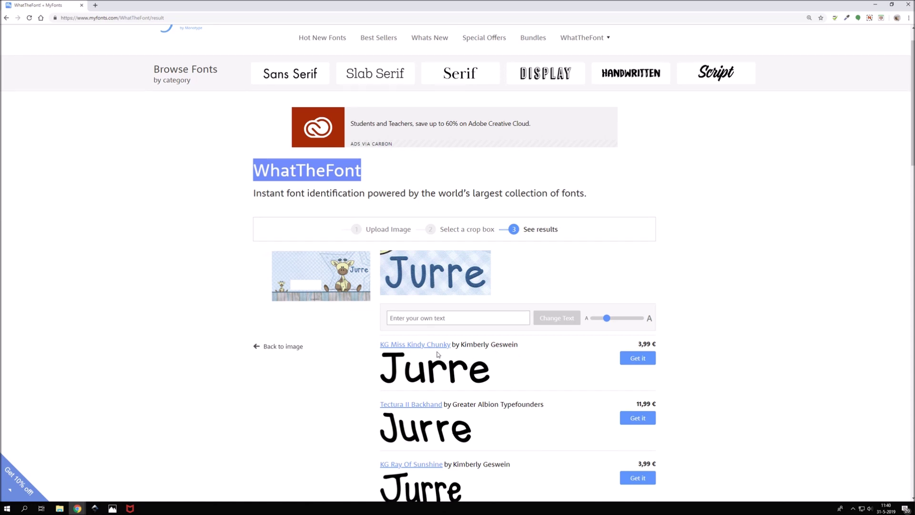
scroll(438, 354, "down", 1)
scroll(430, 431, "up", 2)
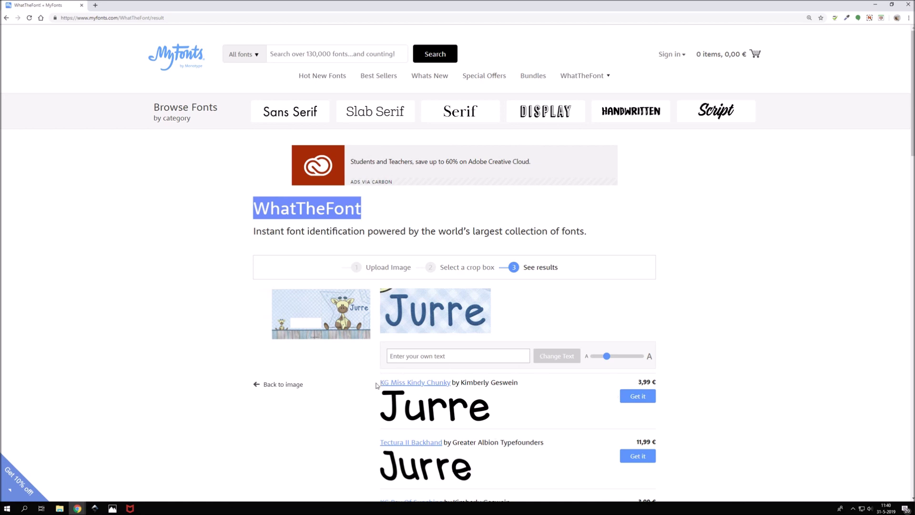
Select the top match's name, KG Miss Kindy Chunky.
triple_click(377, 385)
left_click(379, 381)
triple_click(379, 381)
left_click(456, 382)
left_click_drag(452, 382, 380, 382)
key("ctrl+c")
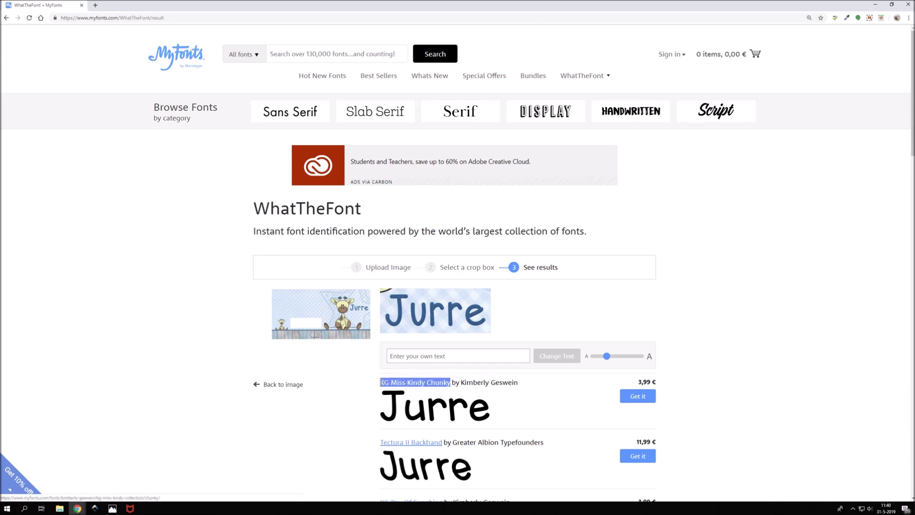
left_click(99, 5)
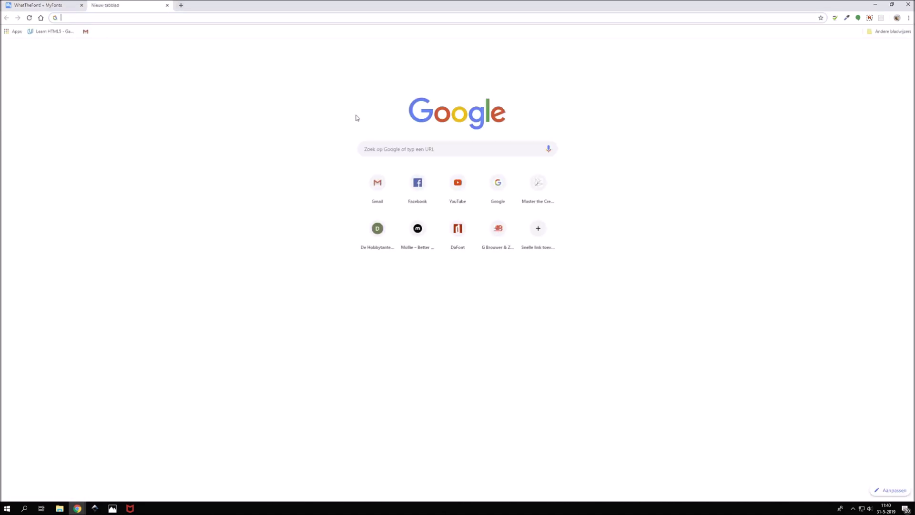
Search Google for 'KG Miss Kindy Chunky free' and open the dafont.com result.
left_click(377, 150)
key("ctrl+v")
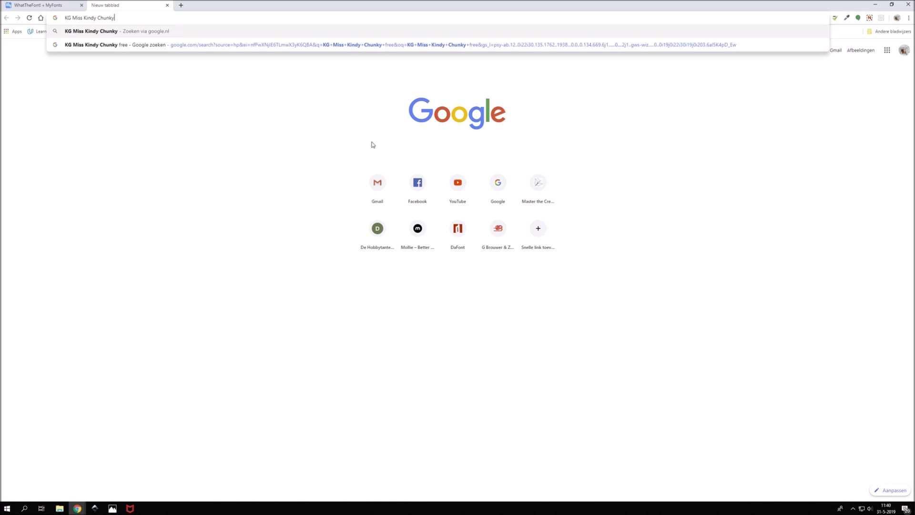
type("free")
key("Return")
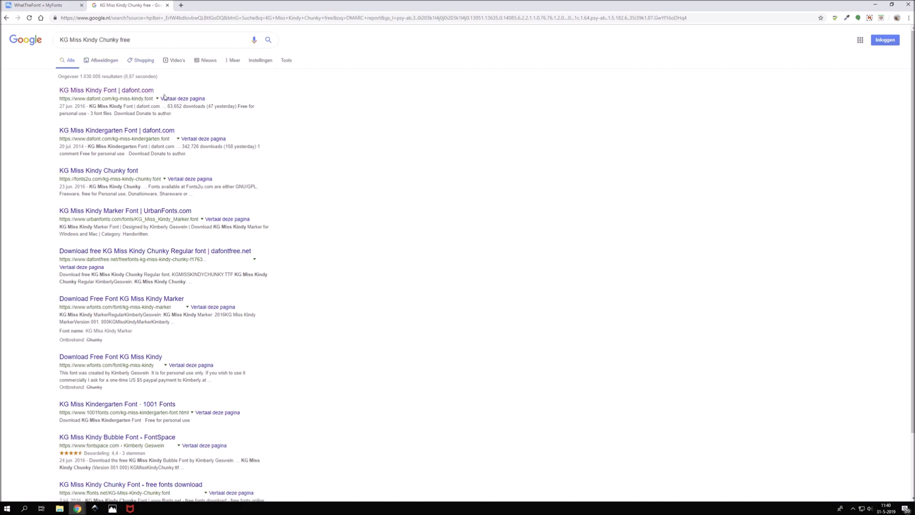
left_click(136, 91)
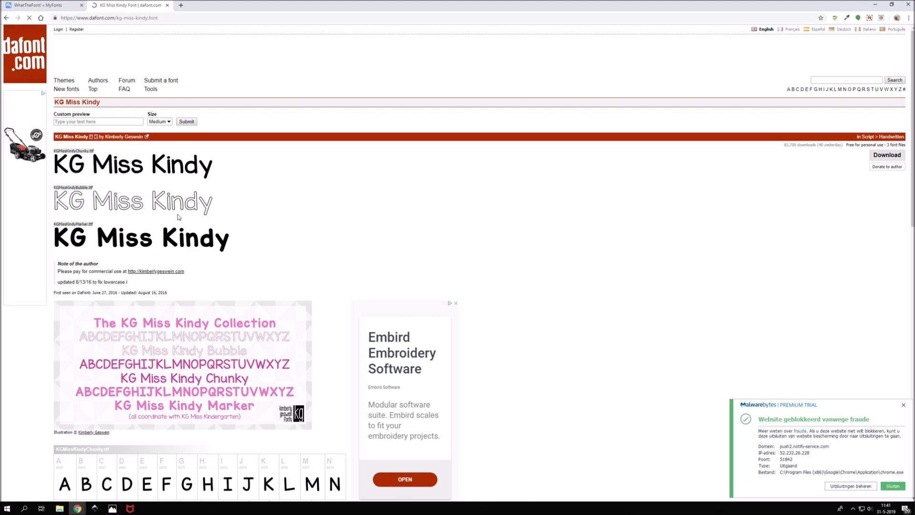
Glance back at WhatTheFont, then set the dafont custom preview text to 'jurre'.
left_click(38, 3)
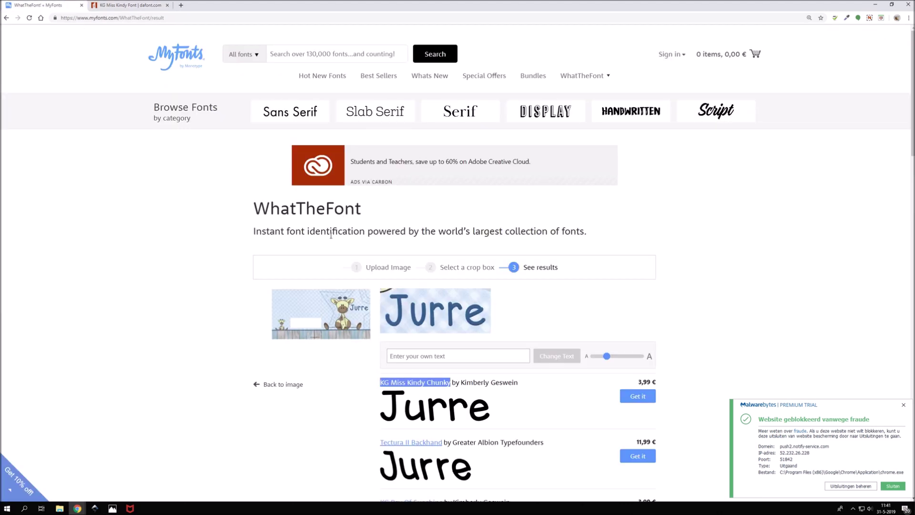
scroll(472, 406, "down", 1)
left_click(134, 5)
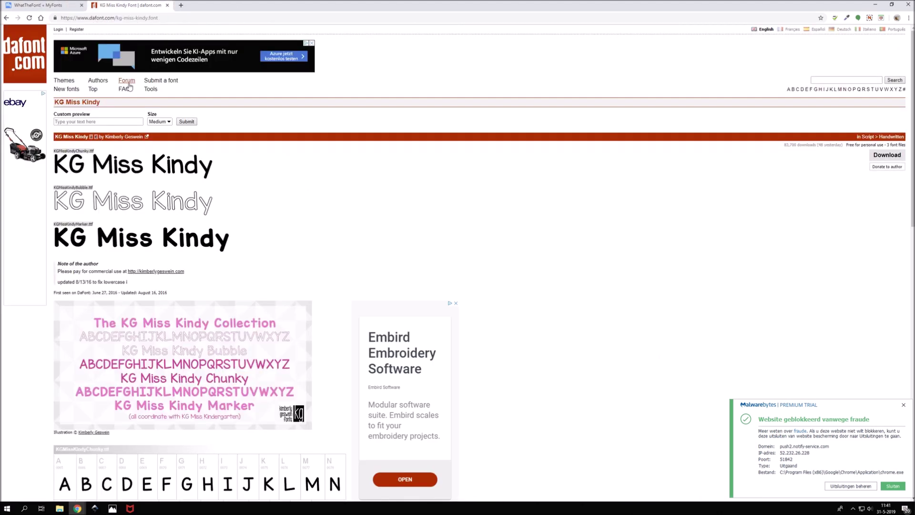
left_click(112, 122)
type("jurre")
key("Return")
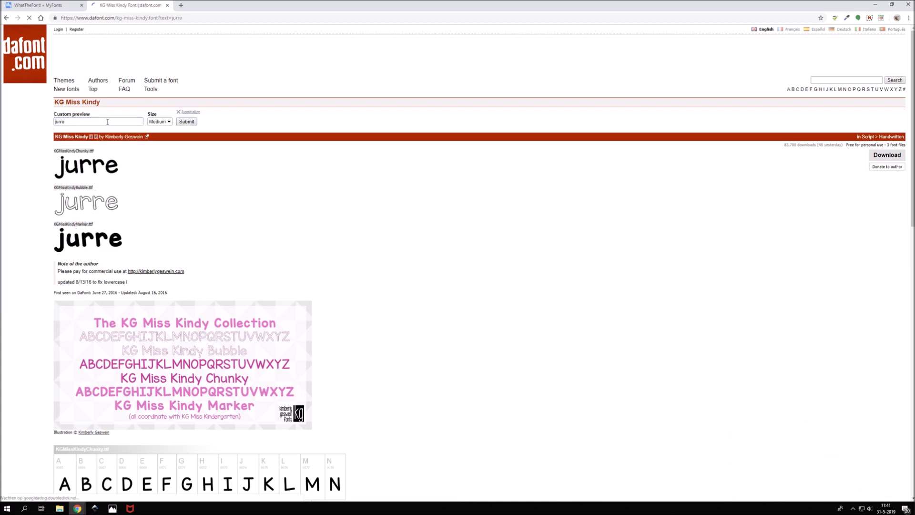
Change the preview text to capitalised 'Jurre' and scroll through the samples.
left_click(59, 121)
key("BackSpace")
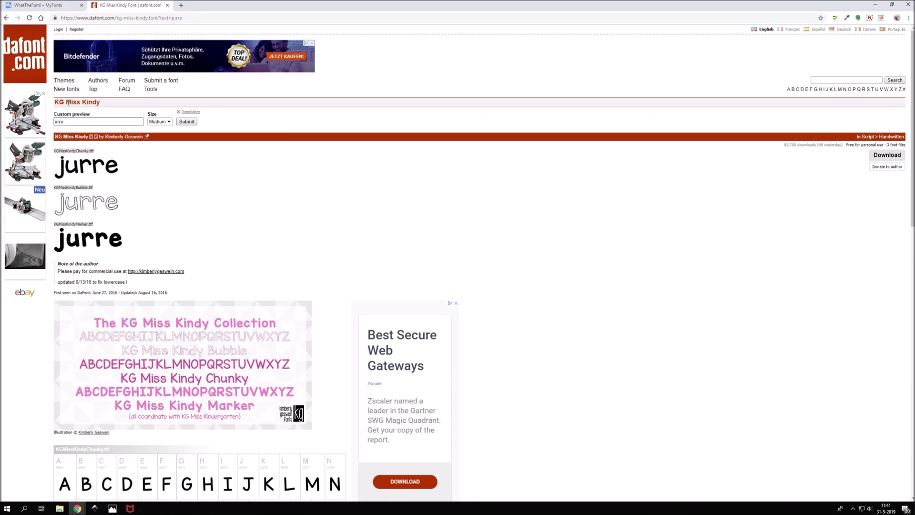
type("J")
key("Return")
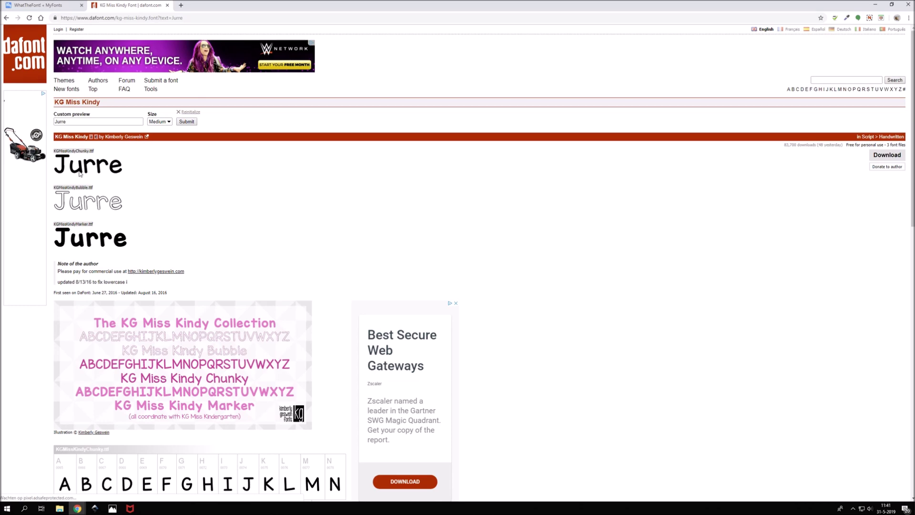
scroll(245, 219, "down", 1)
scroll(246, 224, "down", 7)
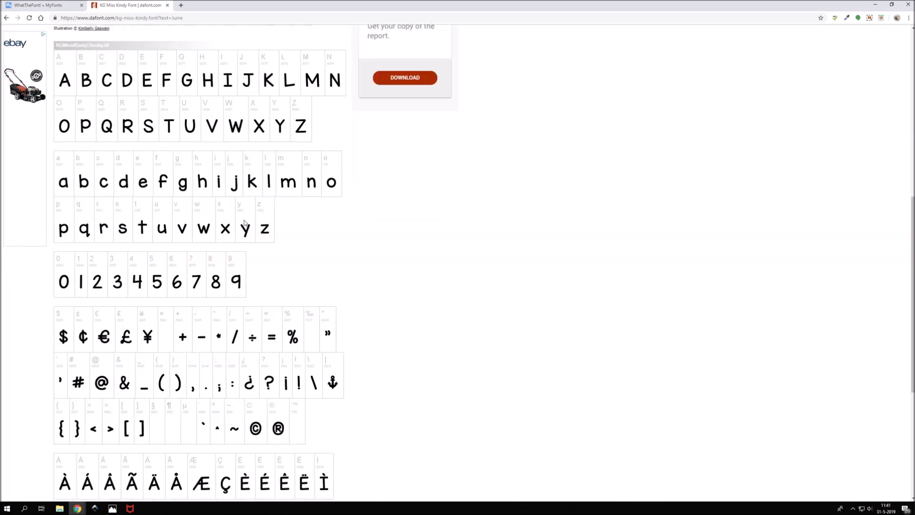
scroll(247, 227, "down", 5)
scroll(248, 229, "up", 1)
scroll(247, 229, "up", 12)
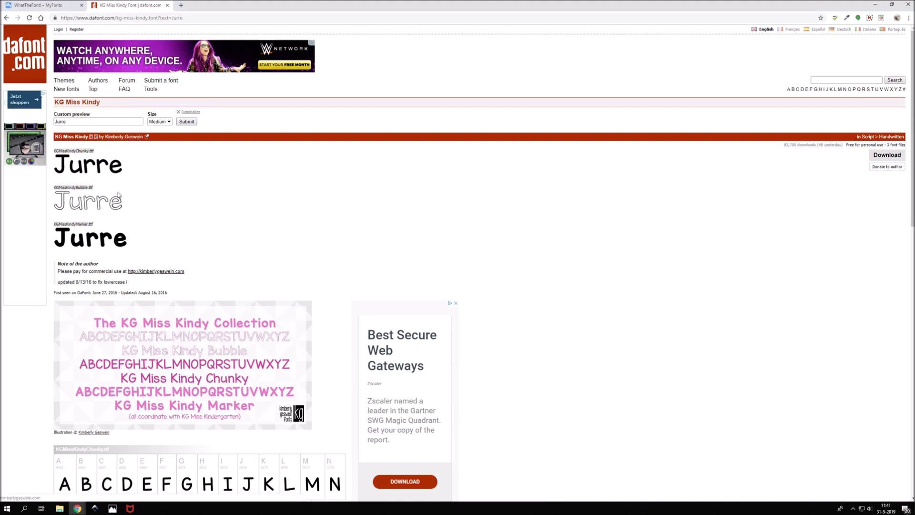
Try 'JURRE' and then 'erruj' as the custom preview text.
left_click(78, 122)
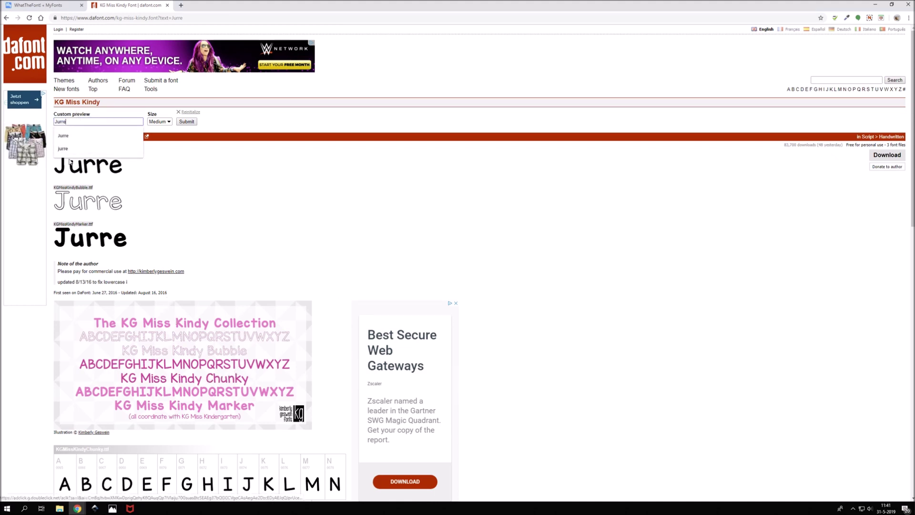
key("Escape")
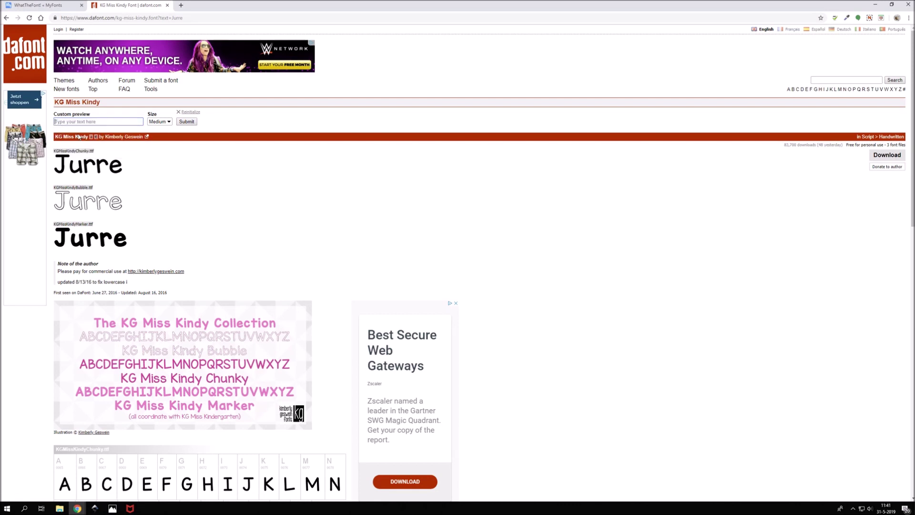
type("JURRE")
key("Return")
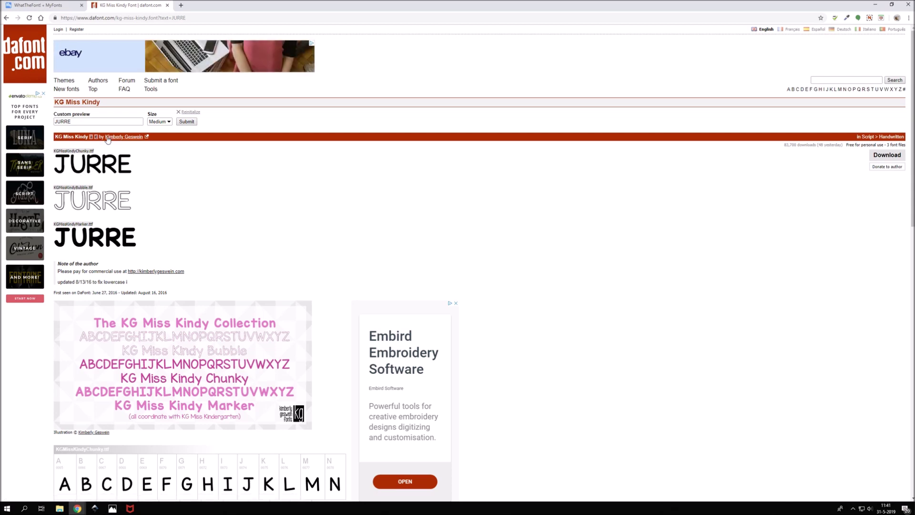
left_click(71, 121)
type("erruj")
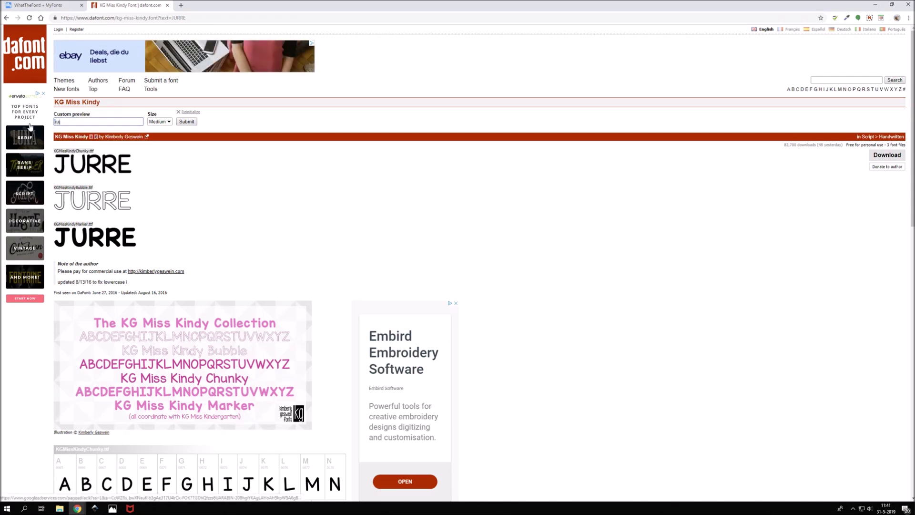
key("Return")
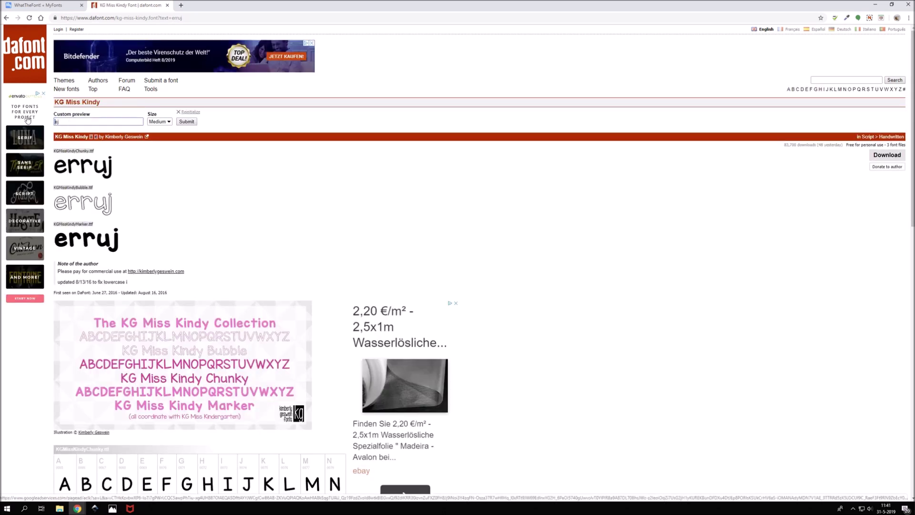
Restore 'Jurre' as the custom preview text.
key("BackSpace")
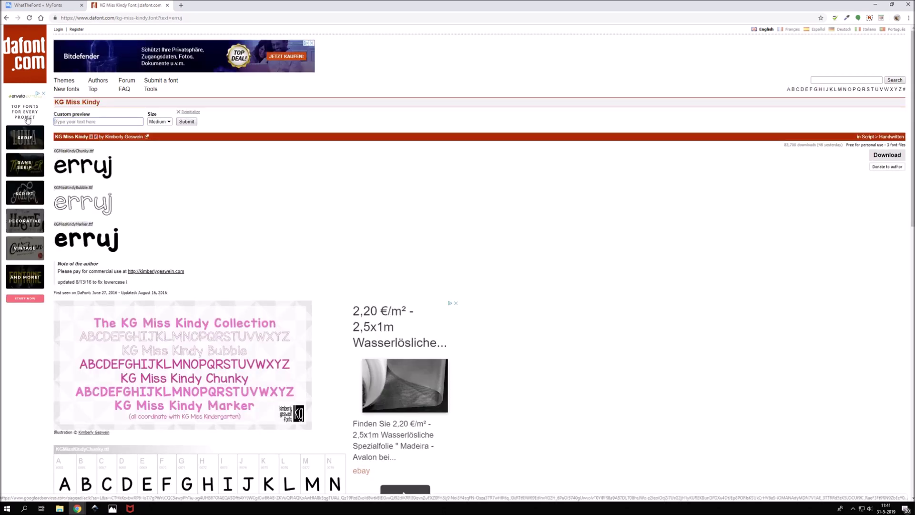
key("Down")
type("ij")
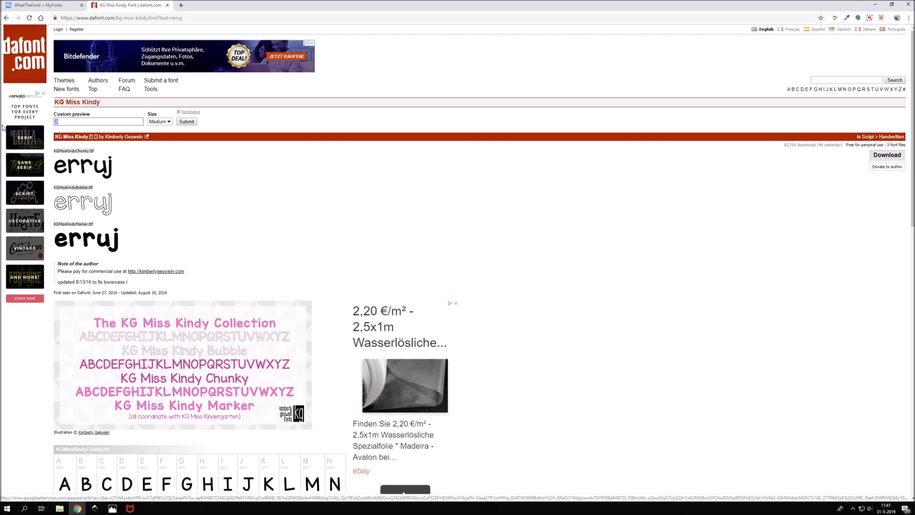
type("Jurre")
key("Return")
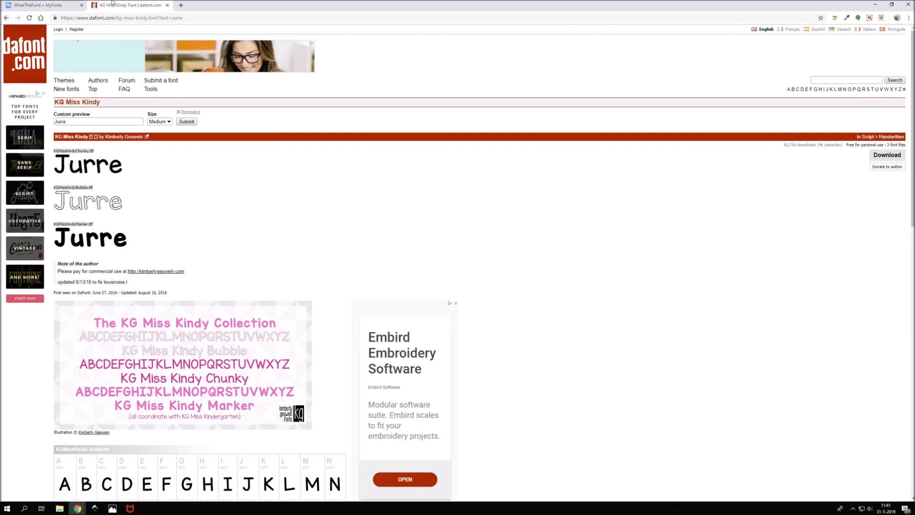
Compare against the WhatTheFont results, then download the KG Miss Kindy font package.
left_click(43, 5)
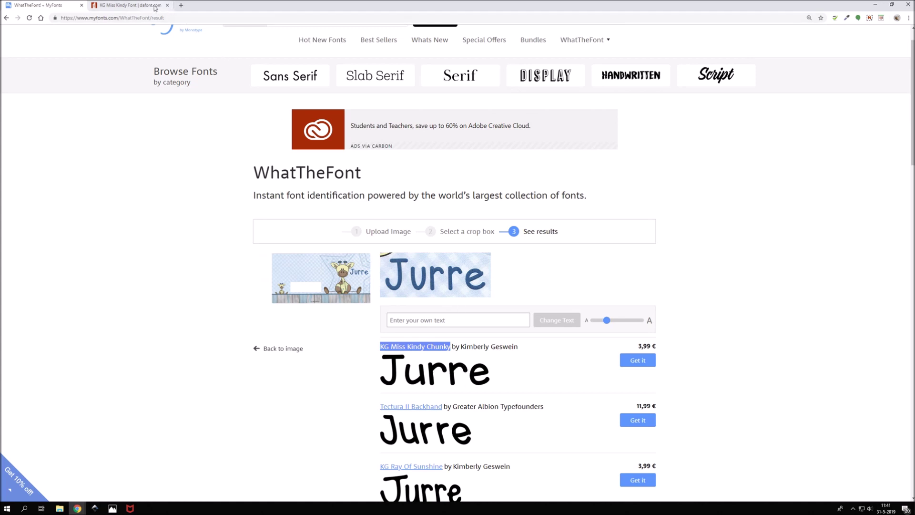
left_click(138, 6)
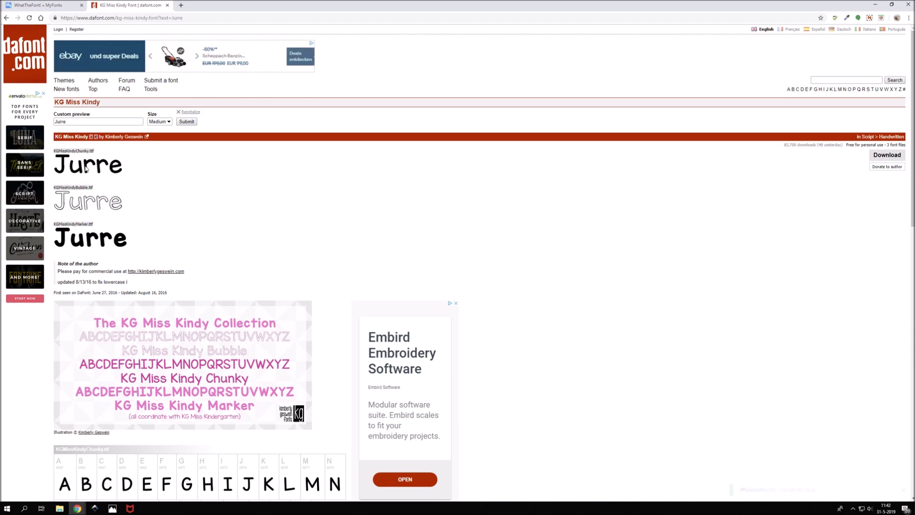
scroll(197, 293, "down", 2)
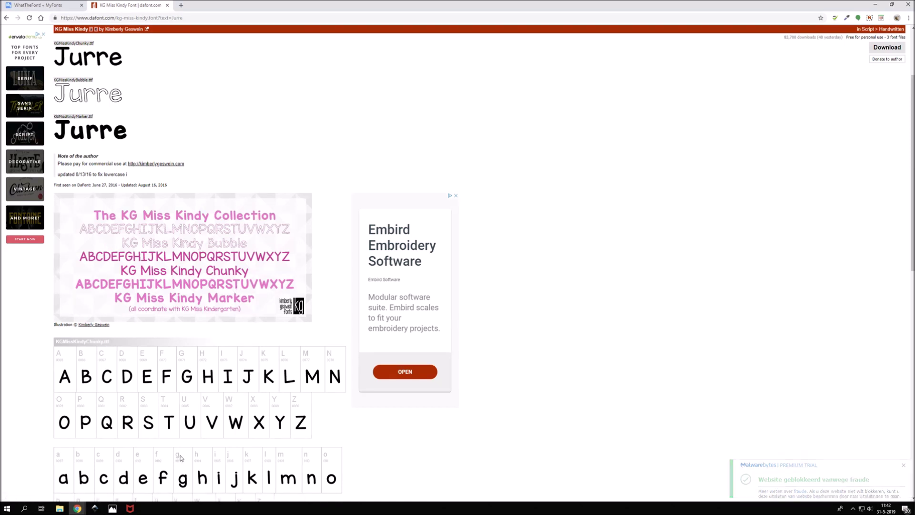
scroll(180, 457, "down", 2)
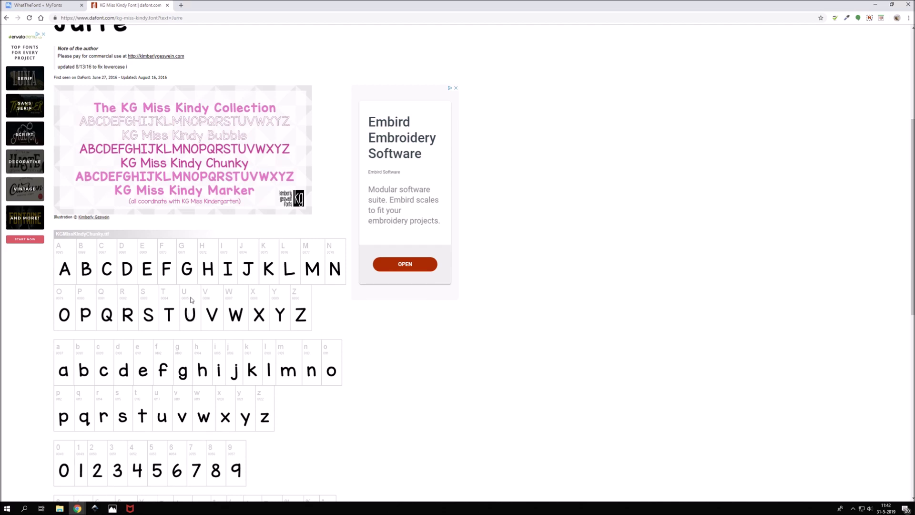
scroll(190, 299, "up", 1)
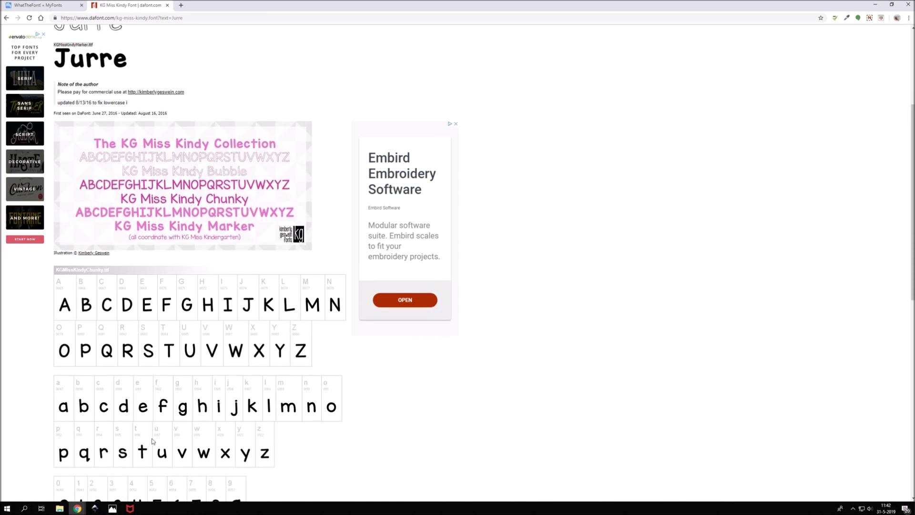
scroll(153, 440, "up", 1)
scroll(143, 333, "up", 4)
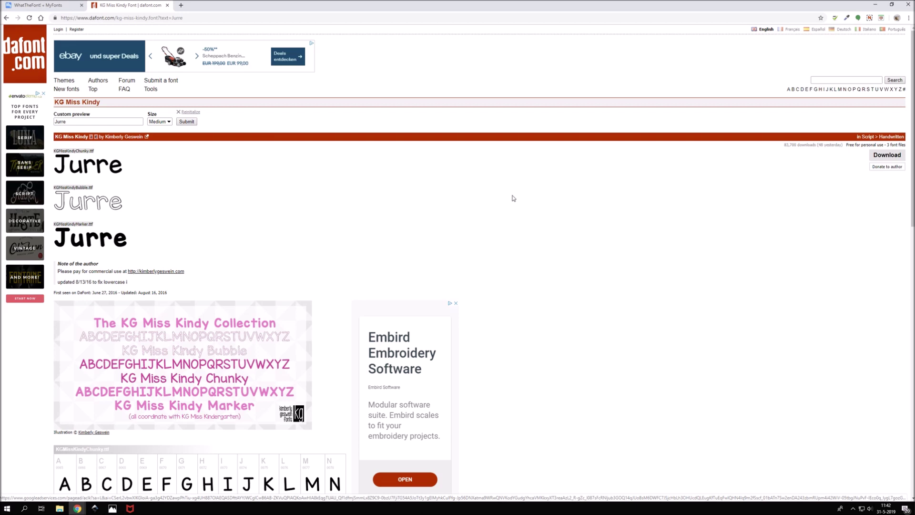
left_click(880, 156)
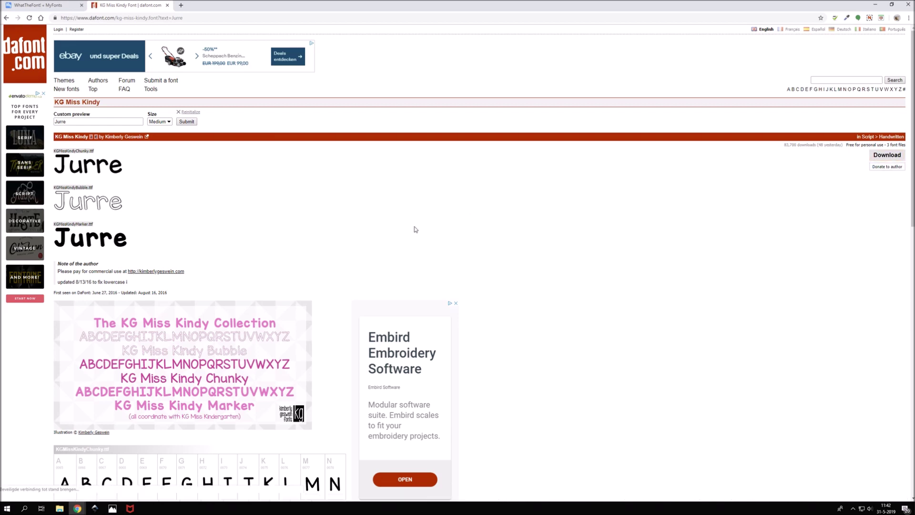
Open kg_miss_kindy.zip and install KGMissKindyMarker.ttf.
left_click(46, 494)
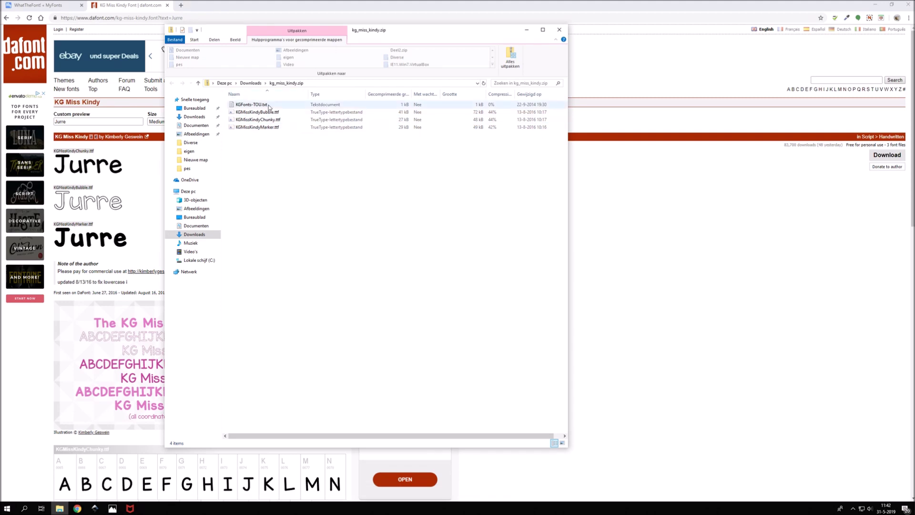
left_click(250, 127)
key("Return")
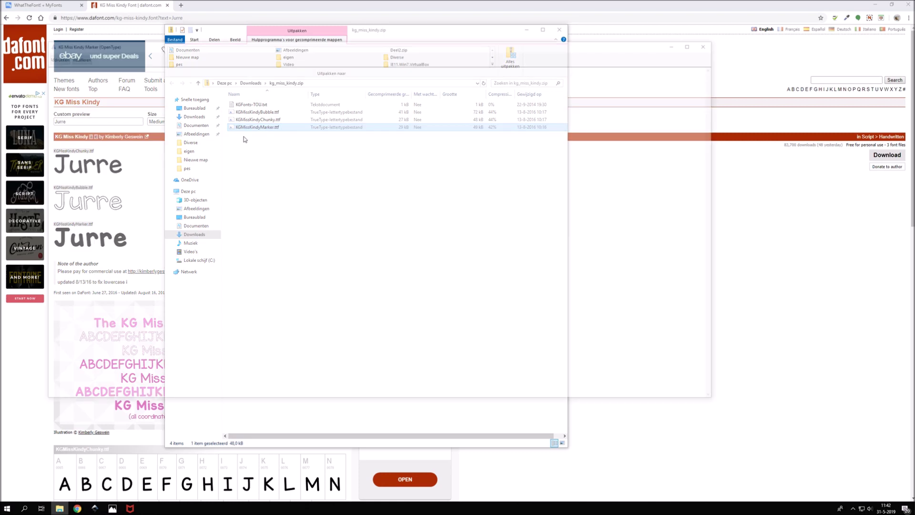
left_click(72, 55)
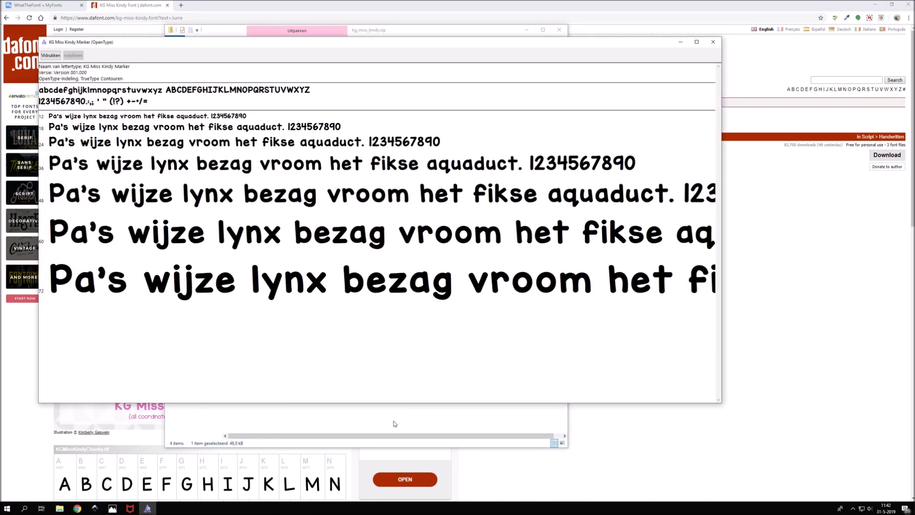
left_click(713, 42)
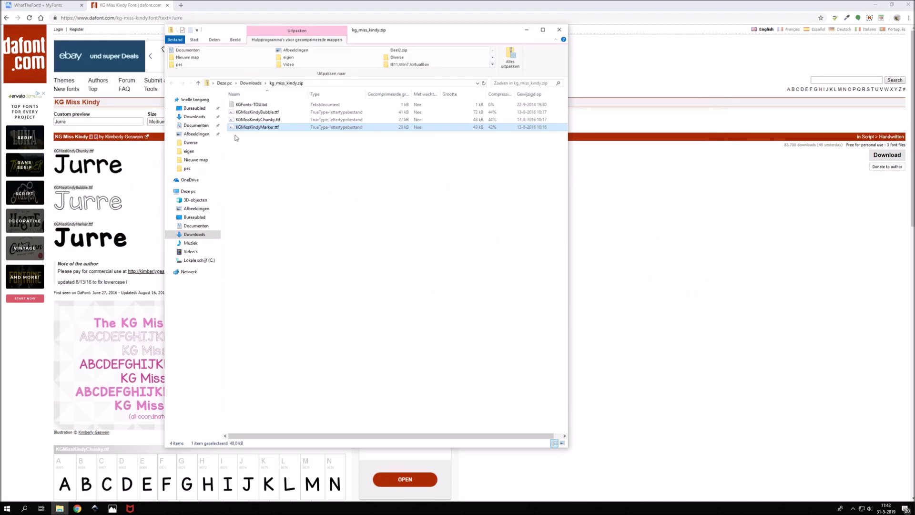
Install the KG Miss Kindy Chunky font from the zip.
left_click(243, 119)
double_click(243, 120)
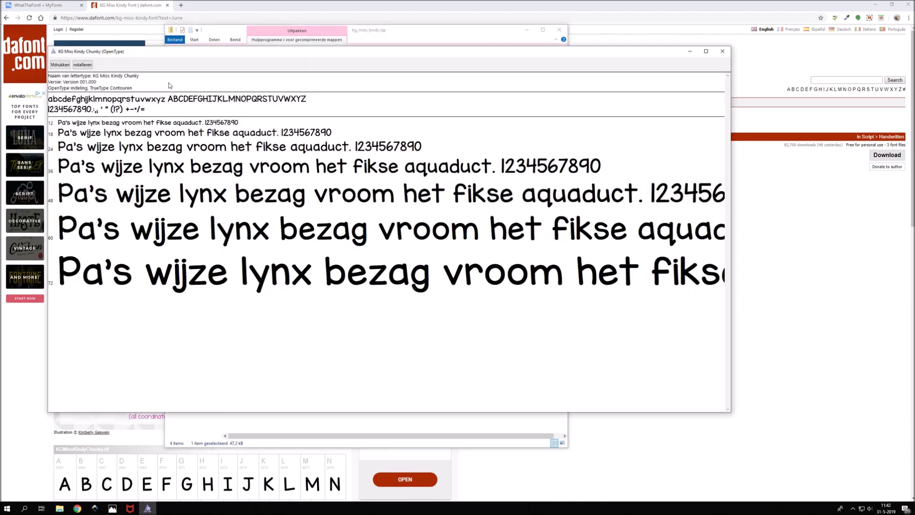
left_click(83, 65)
left_click(721, 51)
Install the KG Miss Kindy Bubble font and close the zip folder.
left_click(292, 113)
double_click(292, 114)
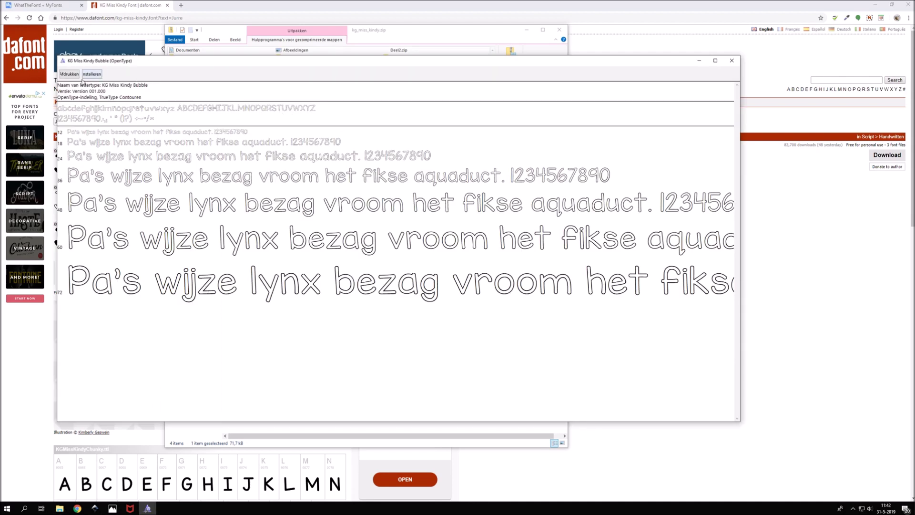
left_click(90, 75)
left_click(731, 61)
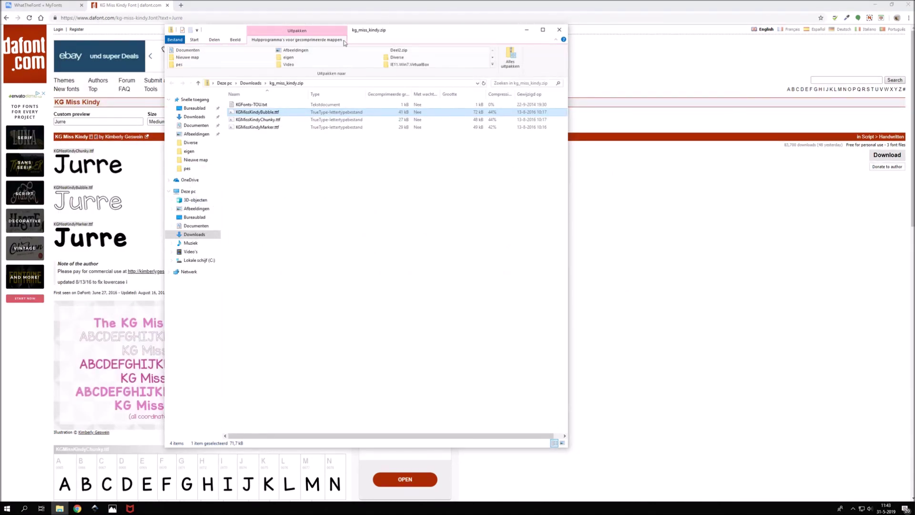
left_click(559, 30)
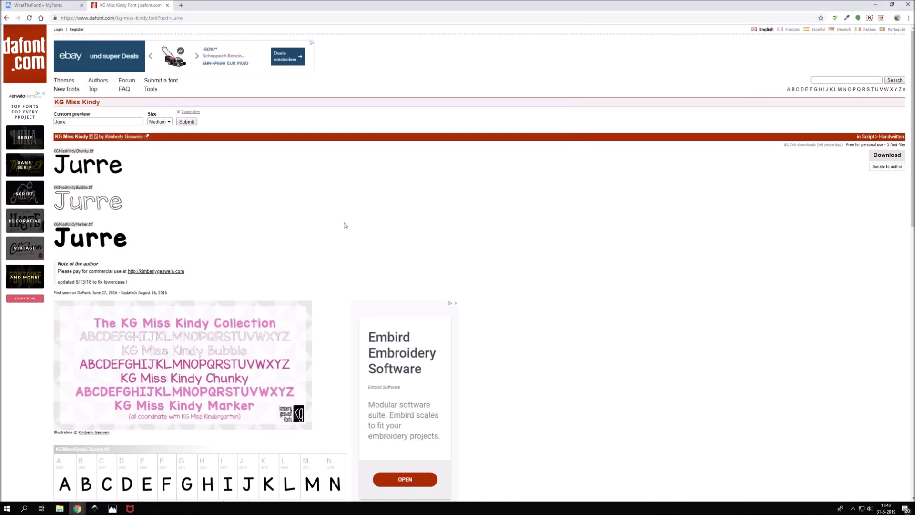
Leave the dafont.com page and switch to the blank Inkscape document, Nieuw document 1.
scroll(226, 223, "down", 2)
scroll(227, 221, "up", 2)
scroll(165, 221, "down", 1)
scroll(187, 225, "up", 1)
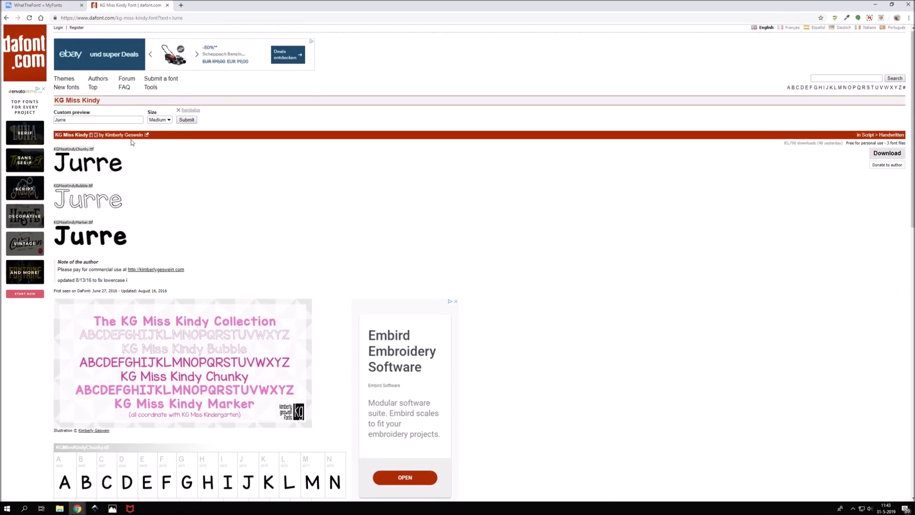
scroll(139, 196, "down", 1)
scroll(147, 177, "up", 1)
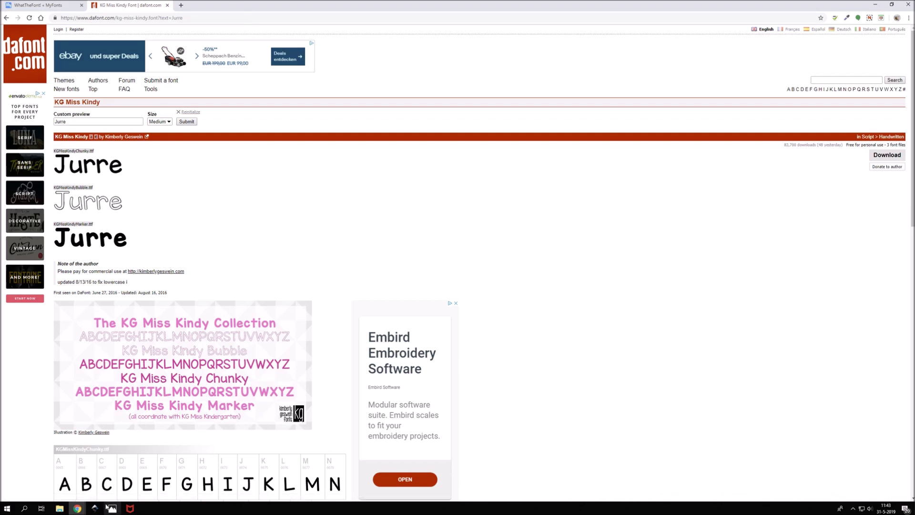
left_click(94, 508)
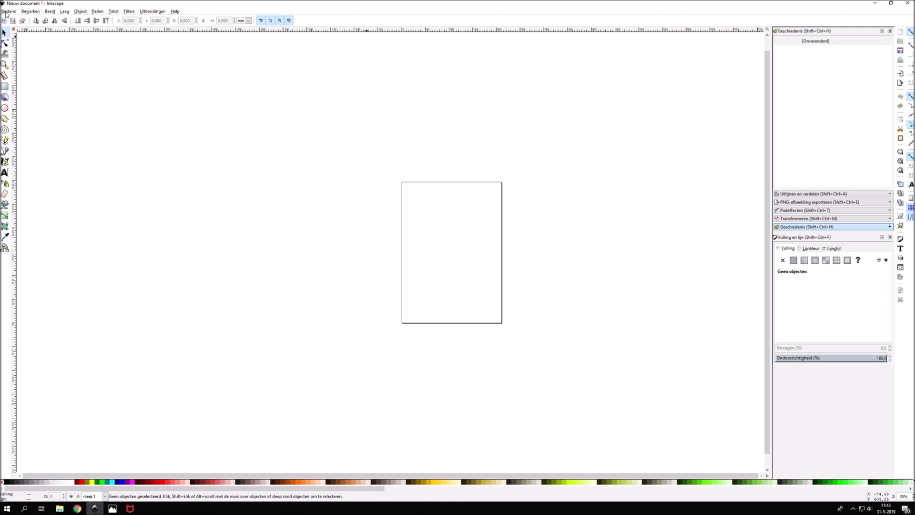
Import Geboortekaart.jpg from the desktop (Bureaublad) as an embedded image.
left_click(6, 11)
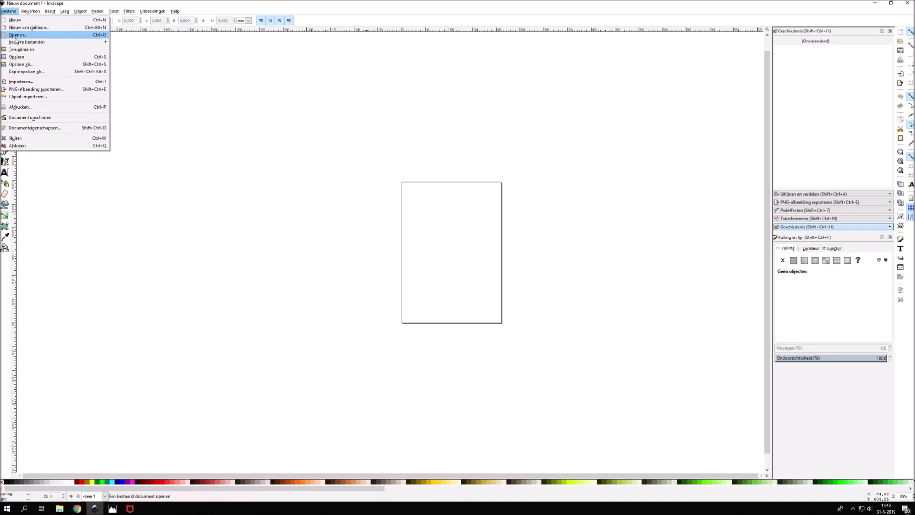
left_click(16, 35)
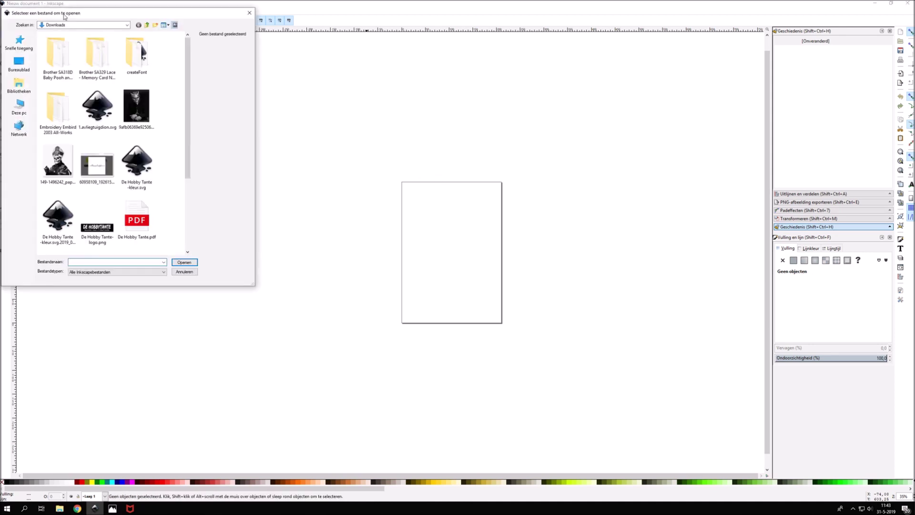
left_click(19, 63)
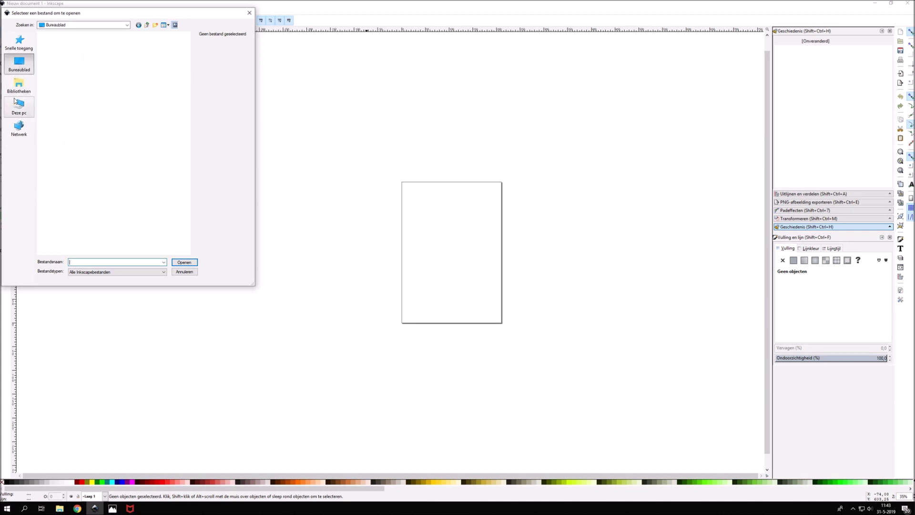
double_click(72, 152)
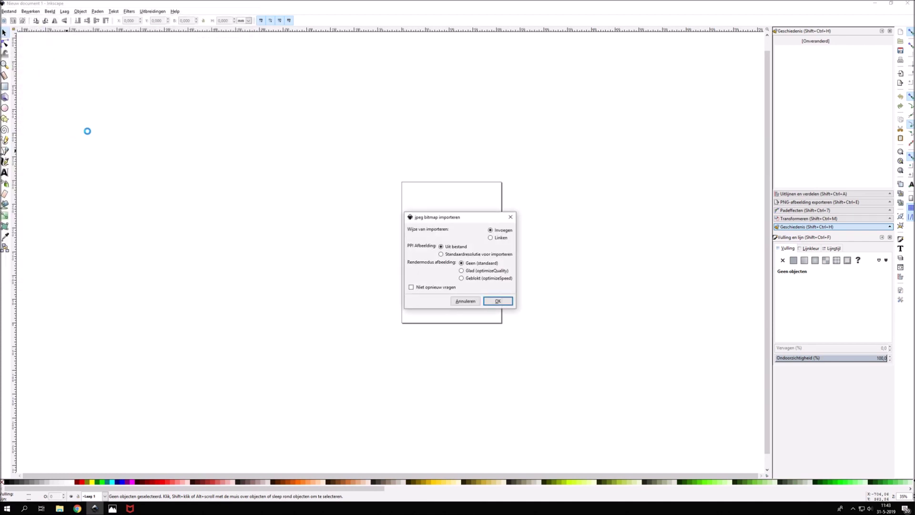
left_click(497, 301)
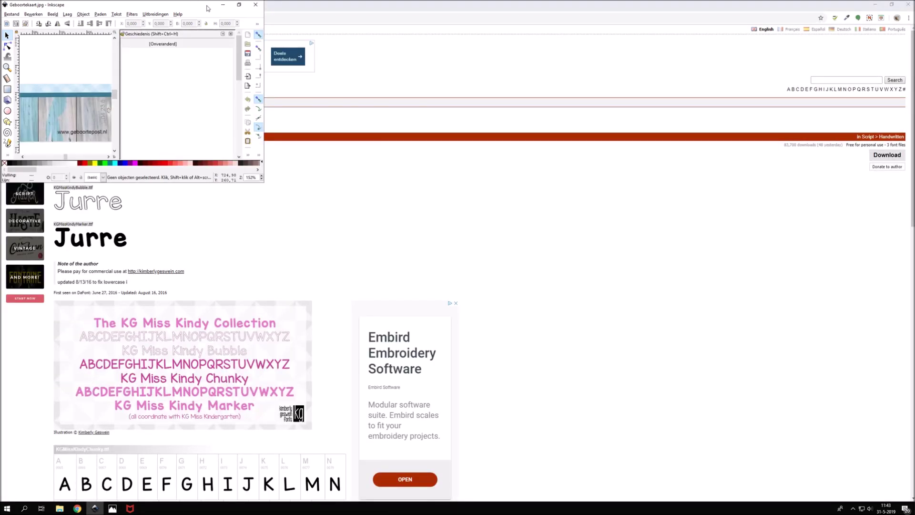
Maximise the Inkscape window and select the imported card image.
left_click(239, 5)
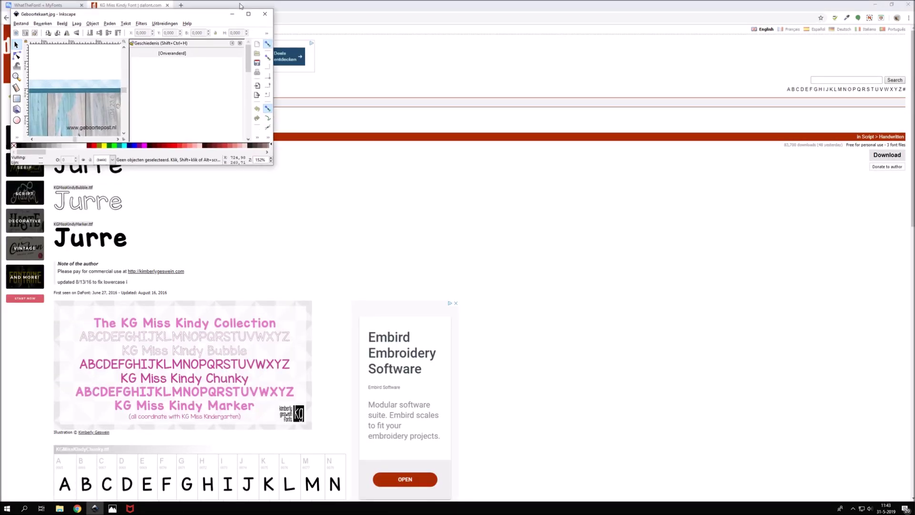
left_click(248, 14)
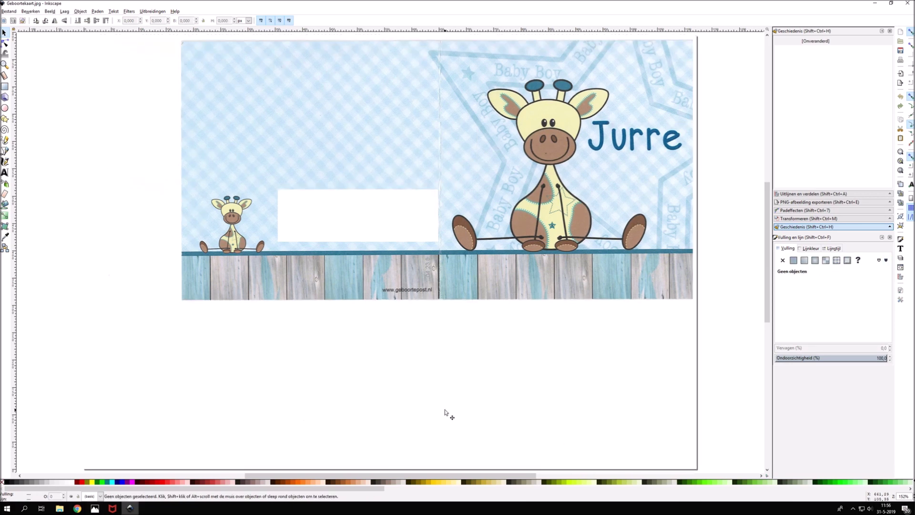
scroll(445, 410, "up", 6)
scroll(444, 410, "down", 1)
mouse_move(461, 475)
left_mouse_down()
mouse_move(515, 476)
mouse_move(476, 476)
left_mouse_up()
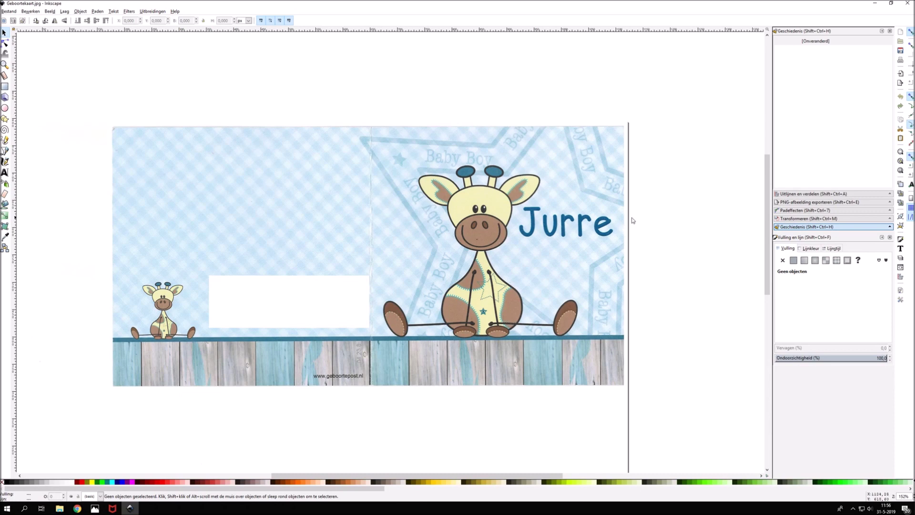
left_click(451, 179)
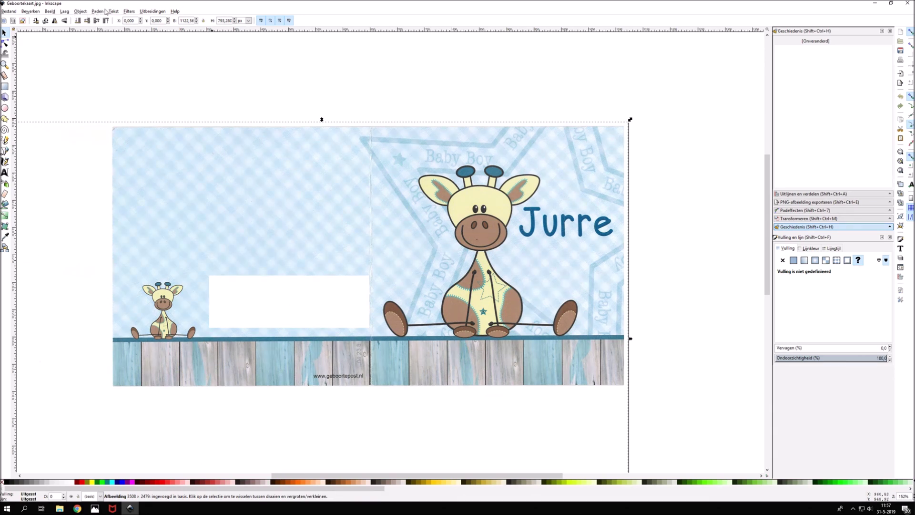
Open Bitmap overtrekken from Paden with live preview on and the dialog enlarged.
left_click(98, 11)
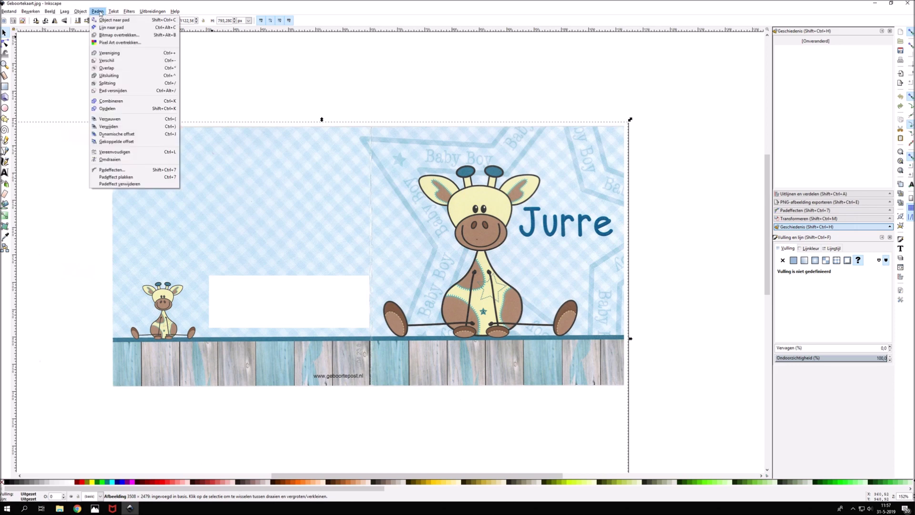
left_click(110, 35)
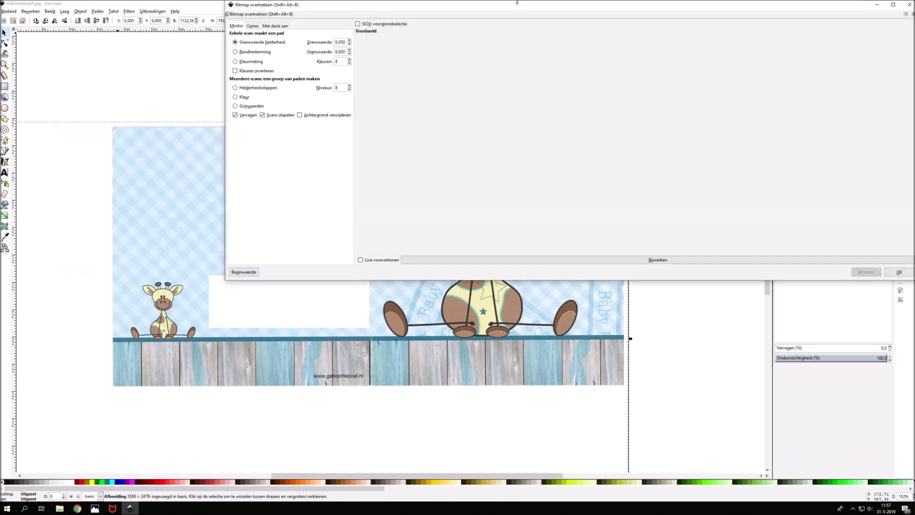
left_click_drag(528, 6, 435, 97)
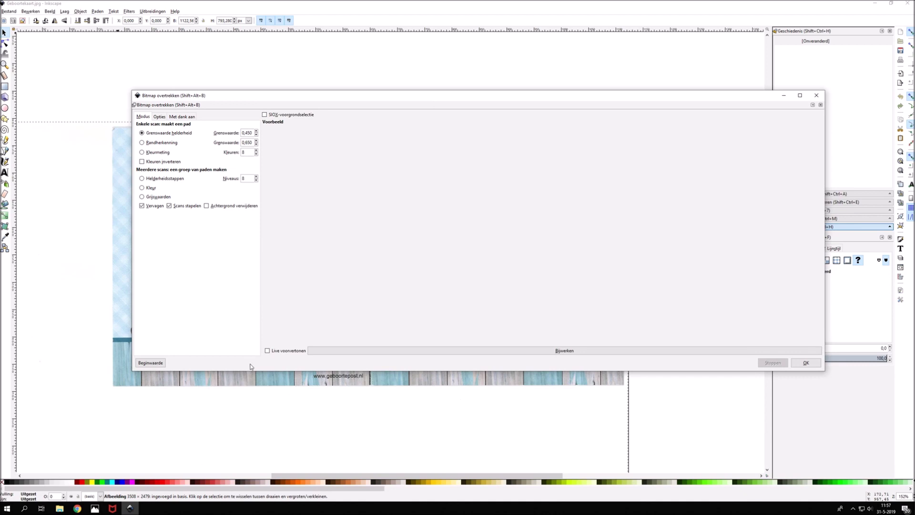
left_click(267, 351)
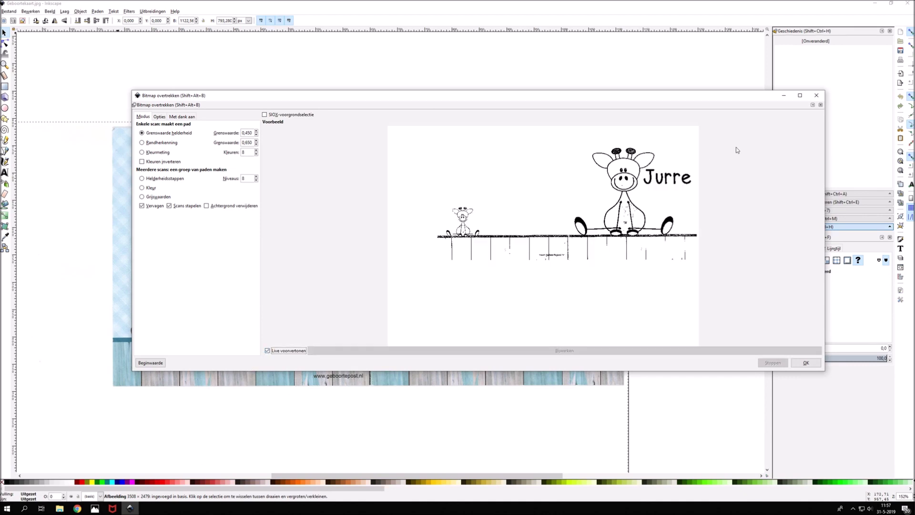
left_click(799, 96)
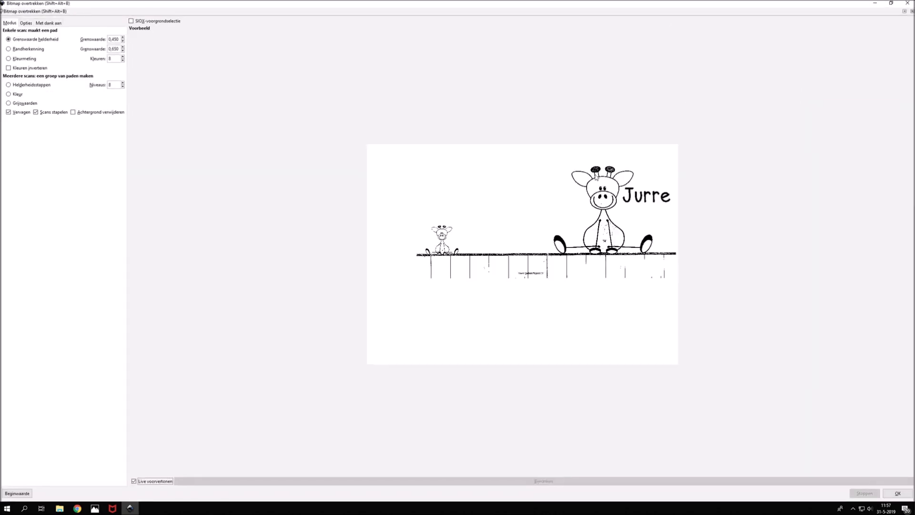
Raise the brightness threshold to 0.520 and switch to multiple-scan Kleur mode.
left_click(123, 39)
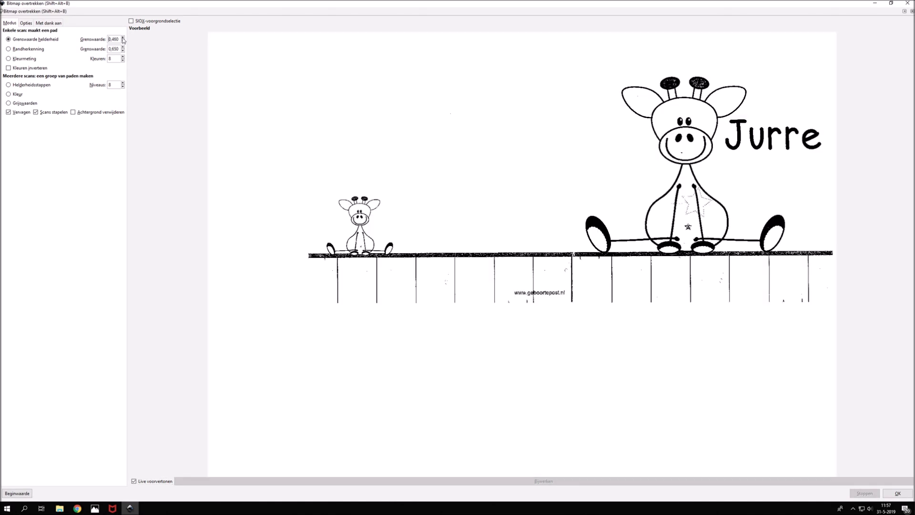
left_click(123, 38)
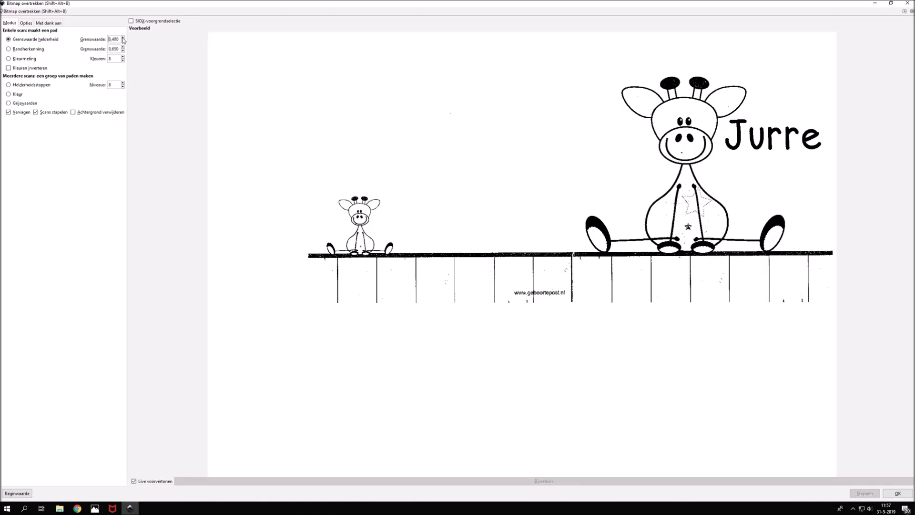
left_click(123, 38)
left_click(123, 38)
left_click(123, 39)
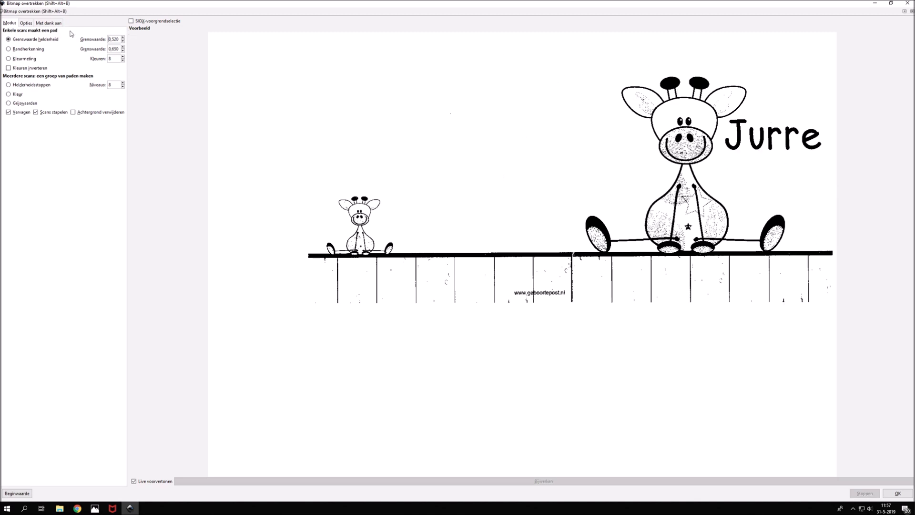
left_click(8, 95)
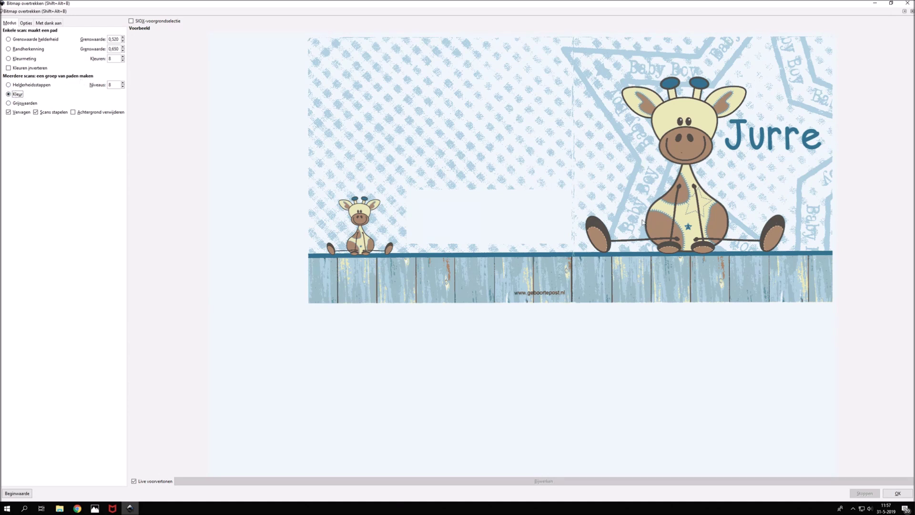
double_click(114, 86)
type("100")
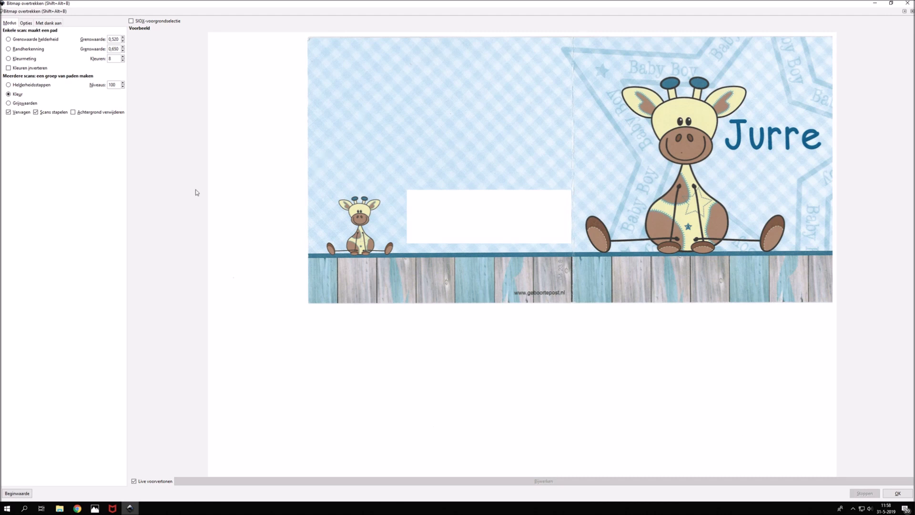
double_click(113, 85)
type("8")
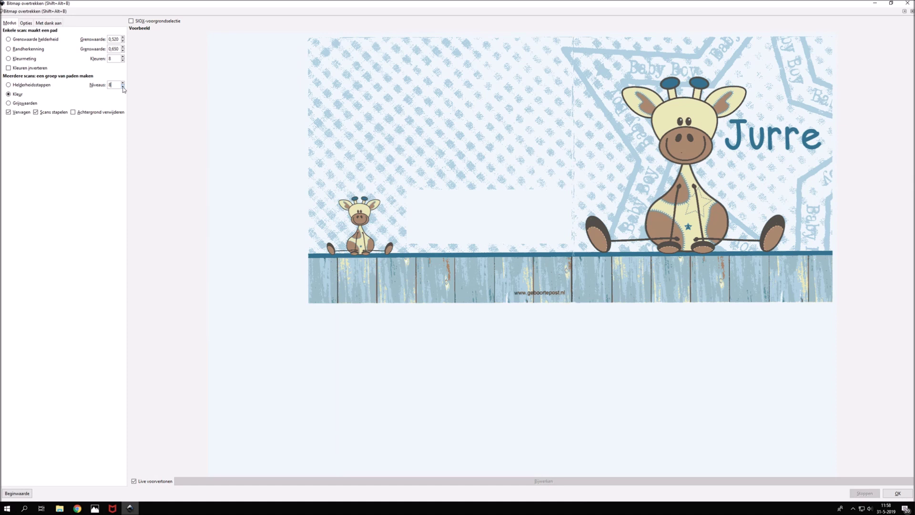
Try 7, 6 and 10 colour scans, then trace at 8 scans and close the dialog.
left_click(123, 86)
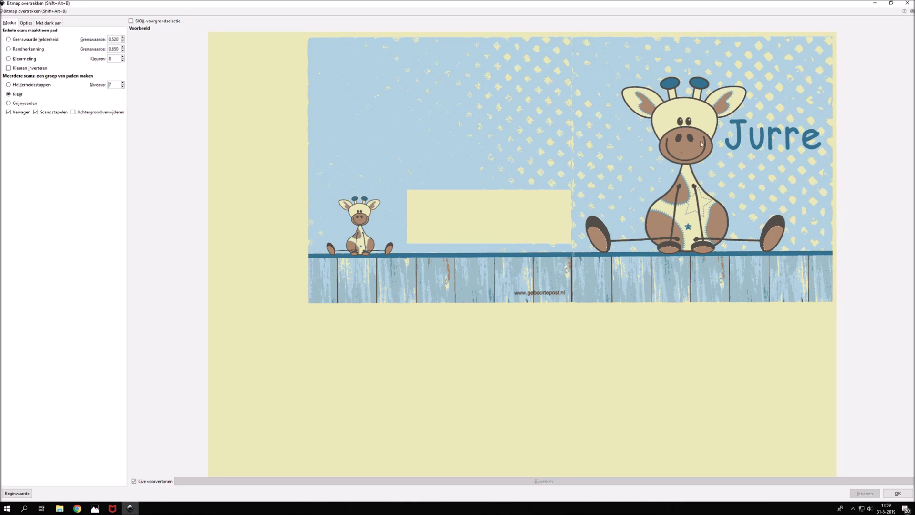
key("Down")
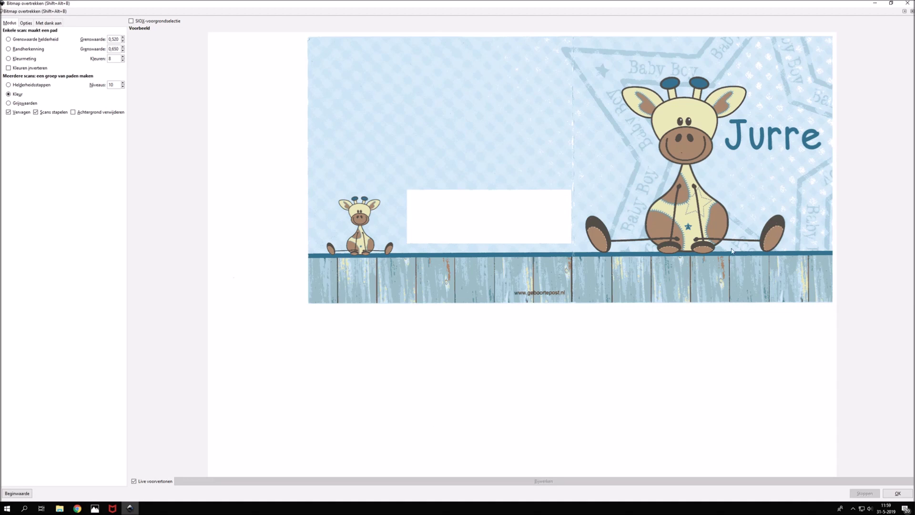
double_click(114, 85)
type("8")
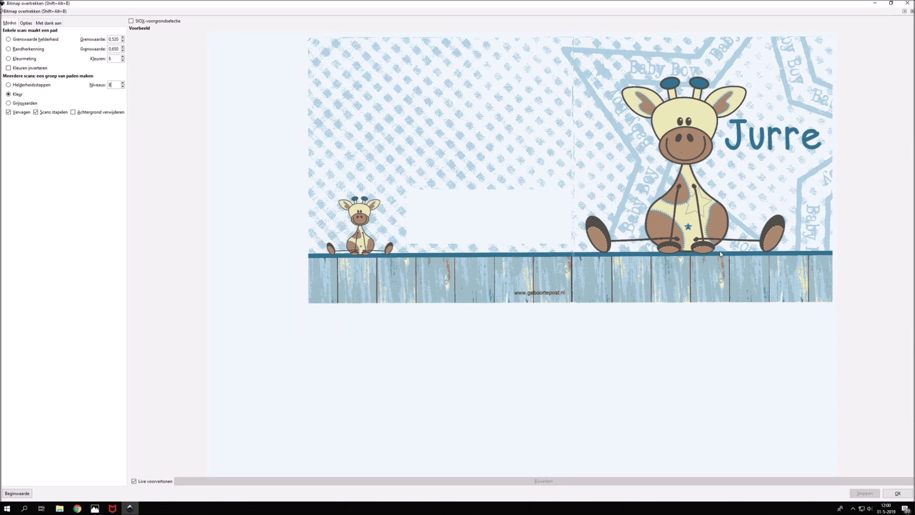
left_click(904, 494)
left_click(907, 3)
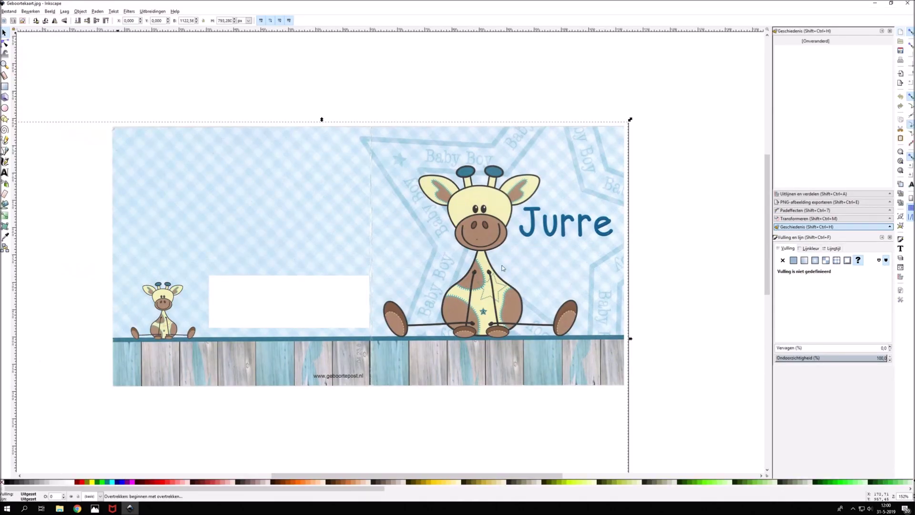
Move the traced card down off the bitmap and push the original bitmap toward the upper left.
left_click_drag(500, 269, 511, 265)
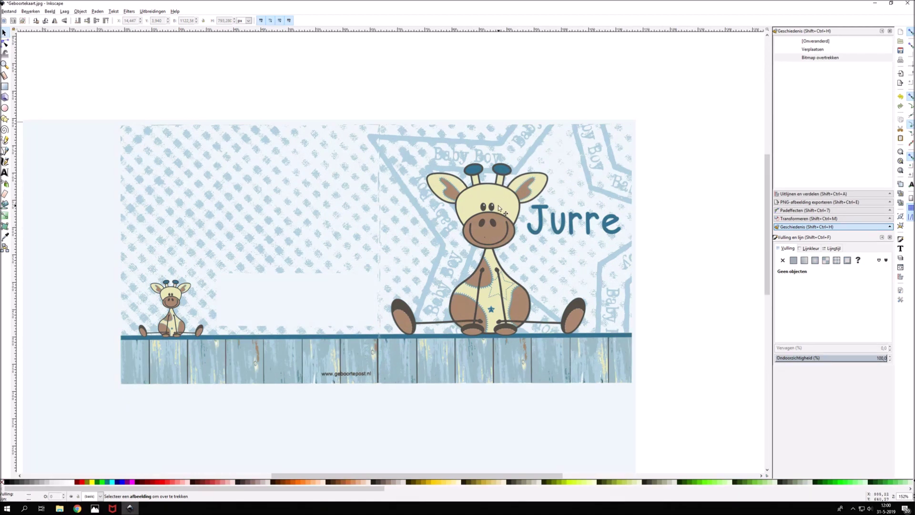
left_click_drag(499, 223, 507, 262)
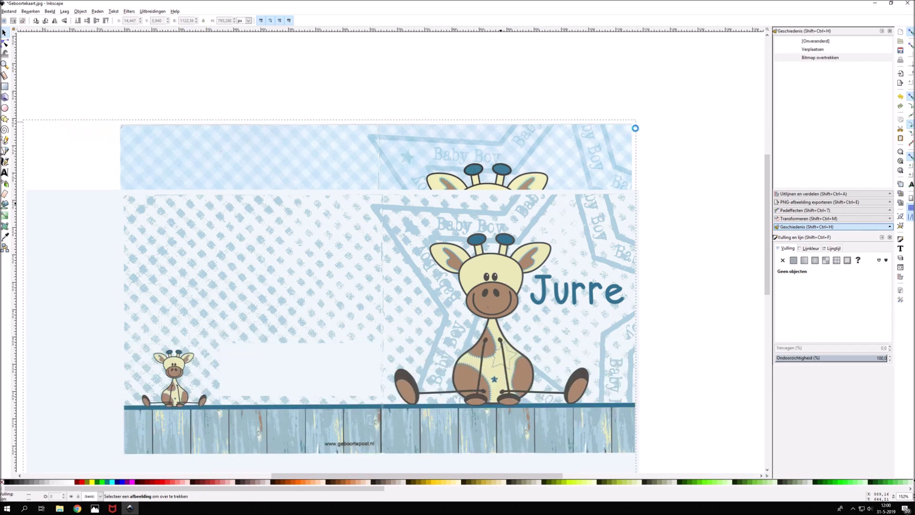
left_click_drag(632, 126, 217, 46)
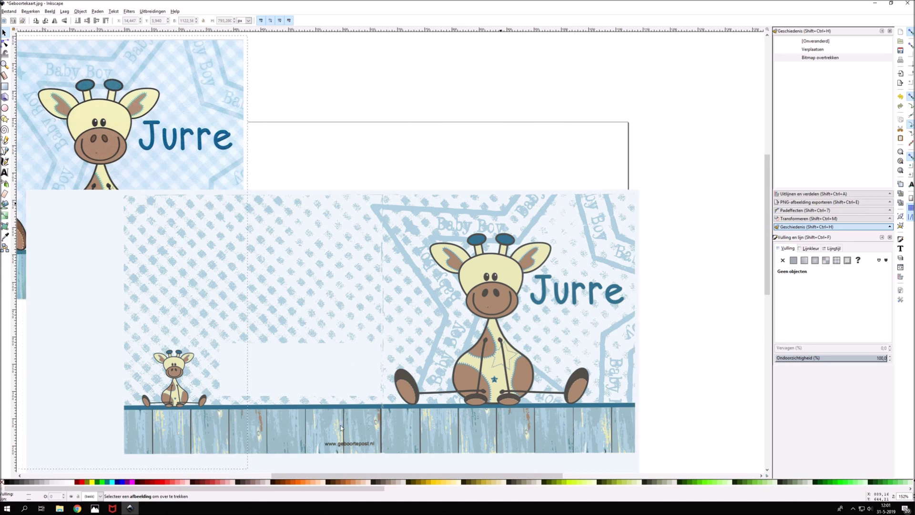
left_click(21, 233)
left_click_drag(285, 239, 265, 147)
key("d")
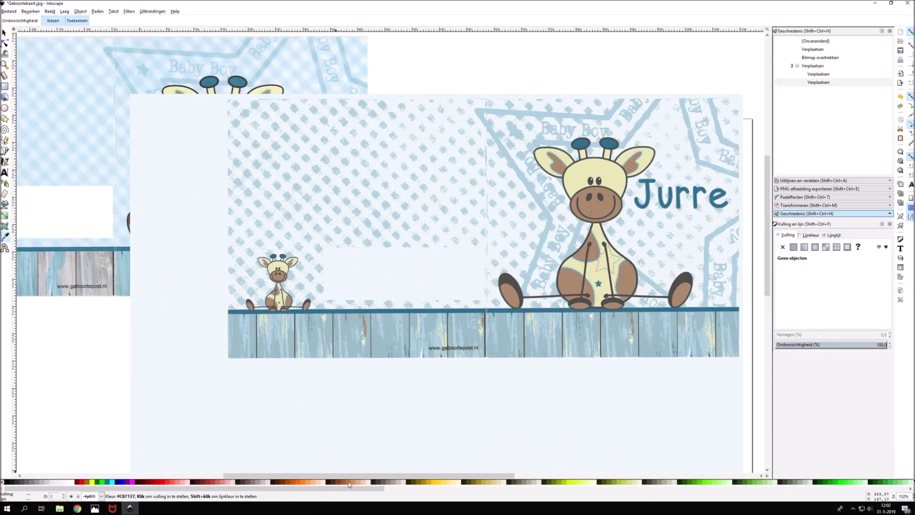
left_click(4, 204)
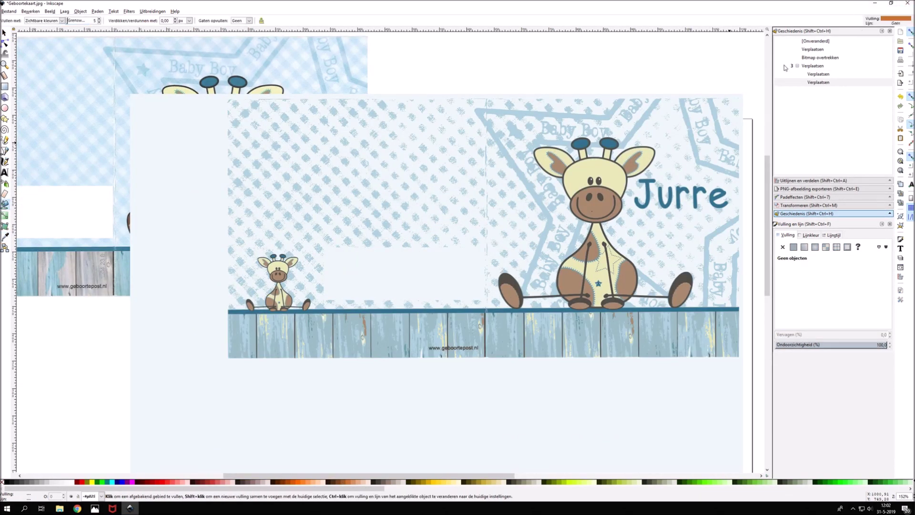
Fill both feet's inner patches and the left foot pad orange.
scroll(512, 290, "up", 6, "ctrl")
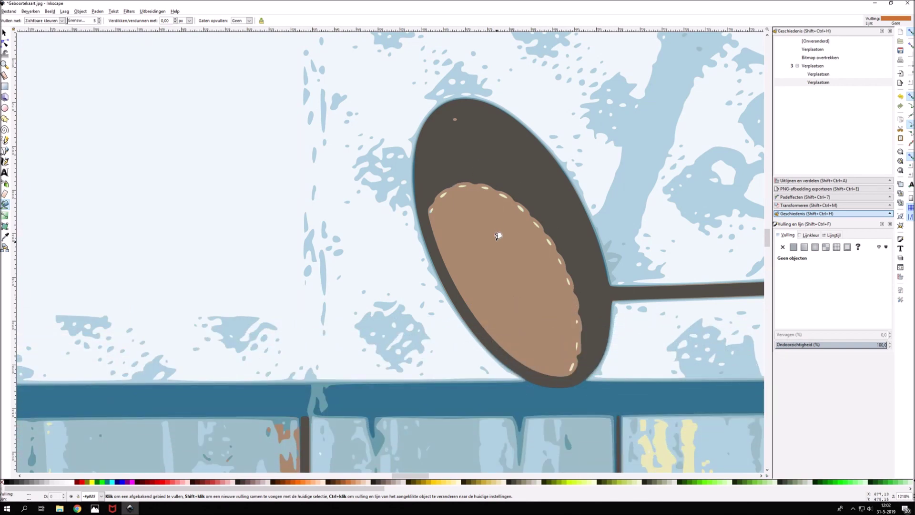
left_click(494, 289)
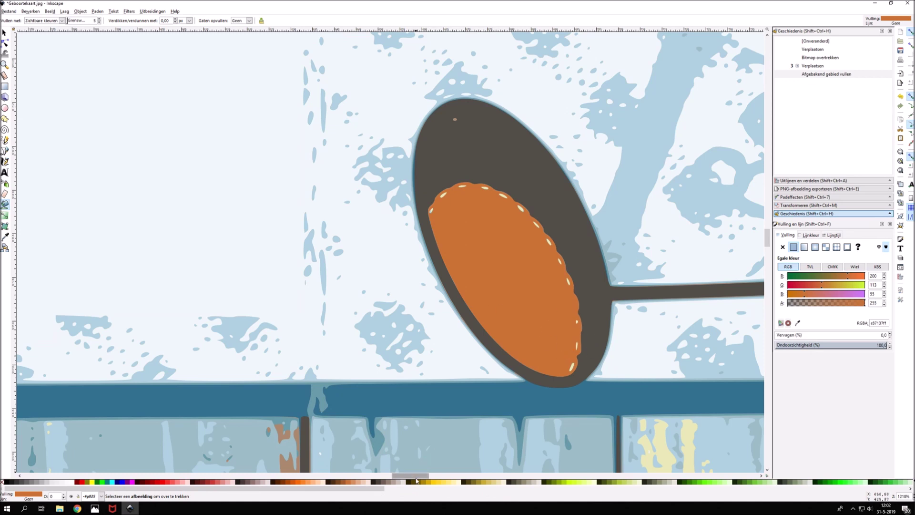
left_click_drag(416, 480, 447, 478)
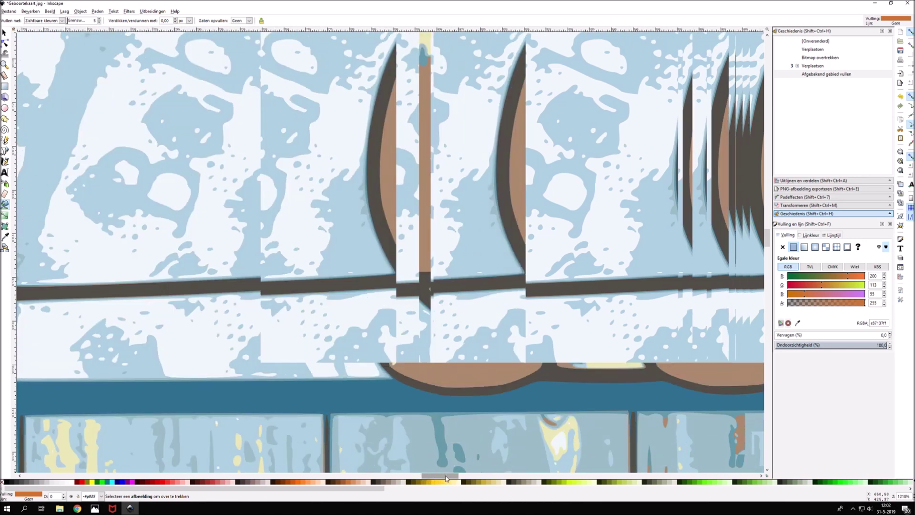
left_click_drag(446, 478, 462, 478)
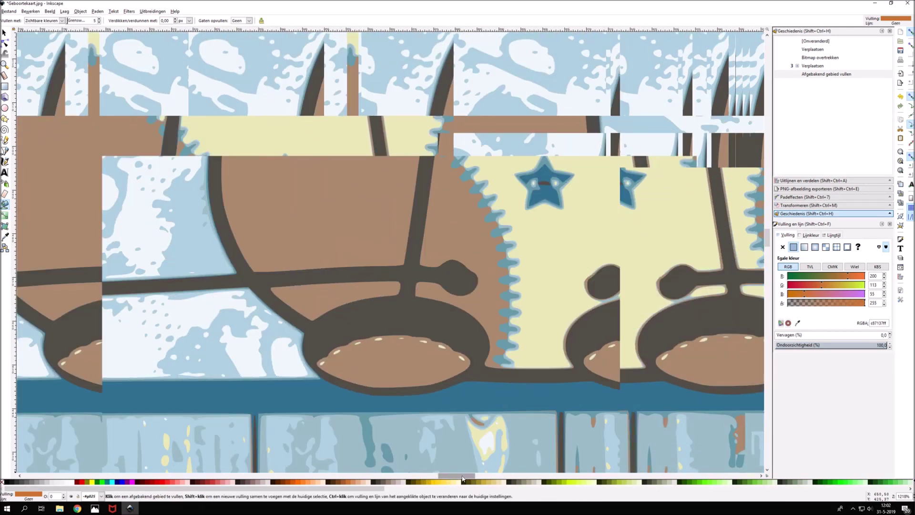
left_click(378, 351)
left_click(167, 356)
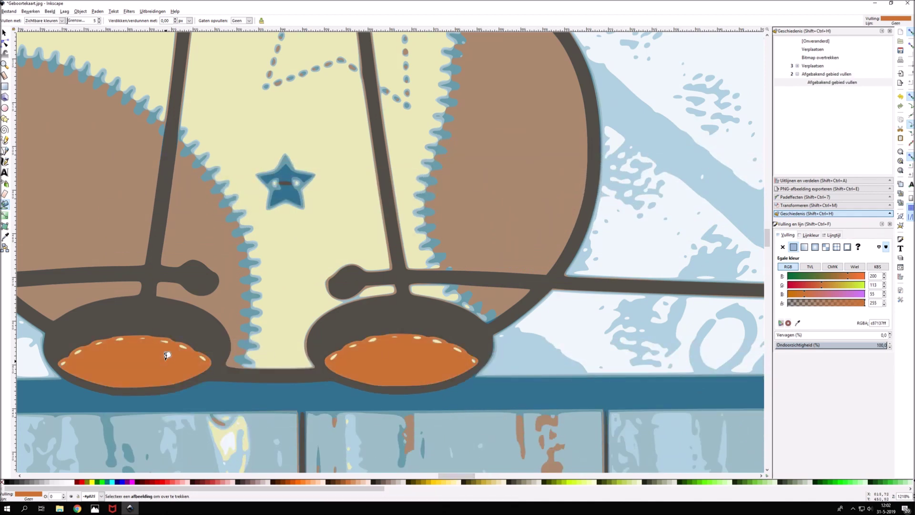
Fill the brown patch beside the zigzag orange and inspect the result.
scroll(488, 271, "up", 2)
scroll(494, 272, "up", 1)
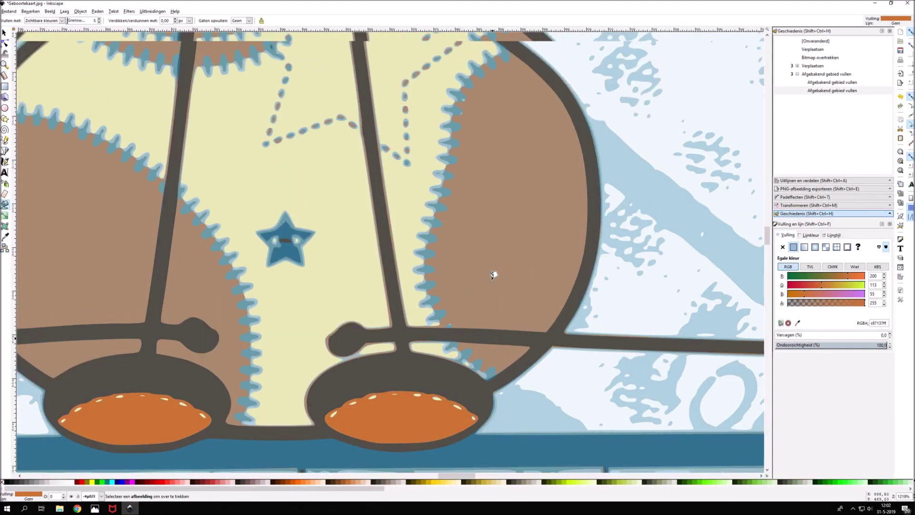
left_click(532, 187)
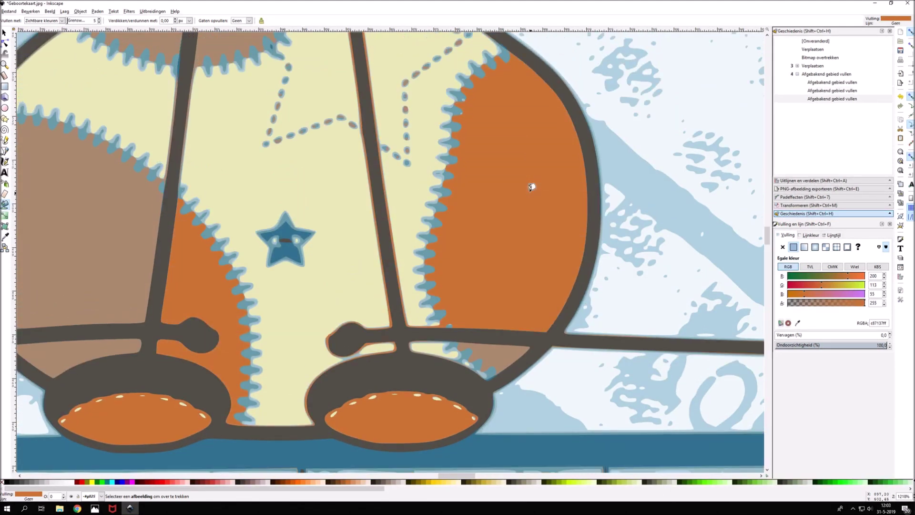
scroll(531, 187, "up", 2)
scroll(531, 187, "up", 1)
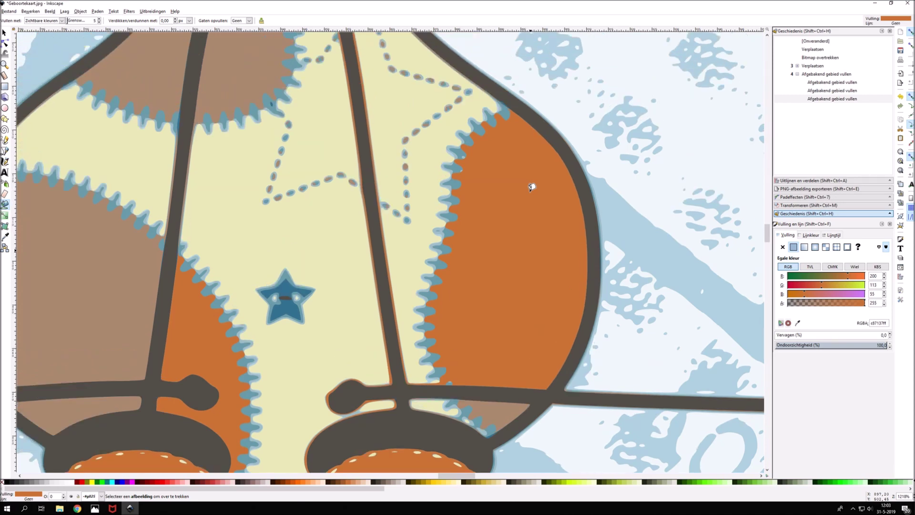
scroll(531, 187, "up", 1)
scroll(531, 187, "up", 1)
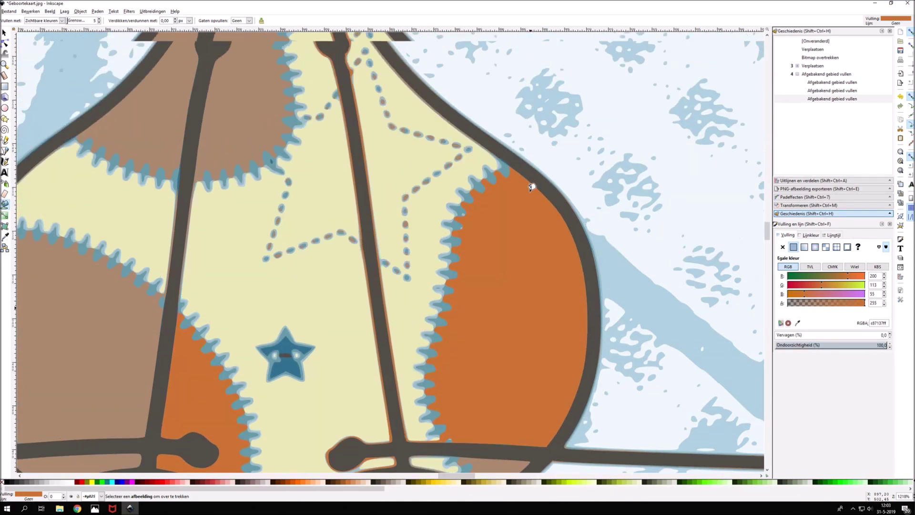
scroll(531, 186, "up", 1)
scroll(531, 187, "up", 1)
scroll(531, 187, "down", 2)
scroll(531, 187, "down", 1)
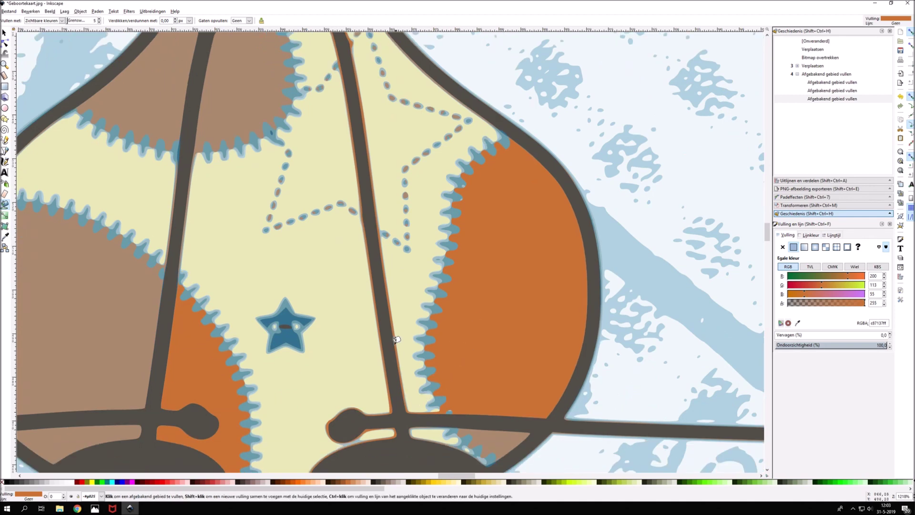
scroll(360, 64, "up", 2)
scroll(340, 196, "down", 4)
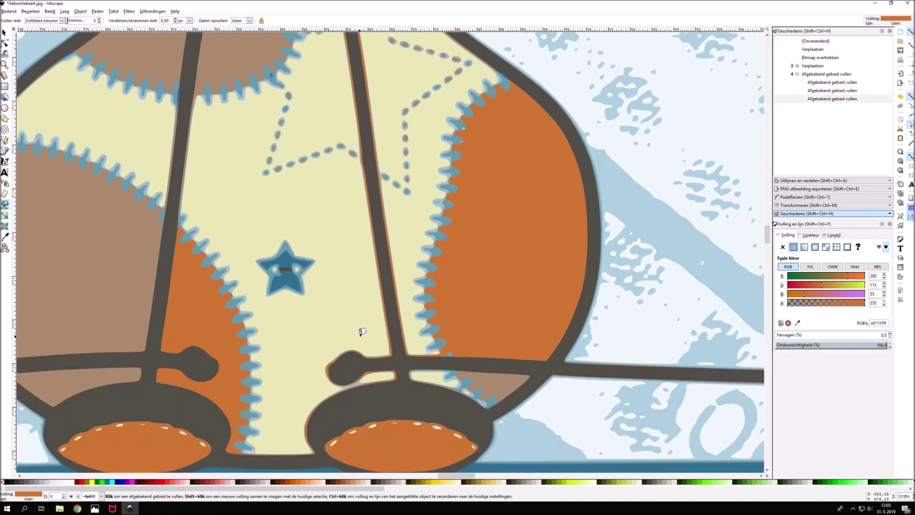
scroll(353, 294, "down", 2)
Undo the overflowing fill and fill the right brown body patch orange.
key("ctrl+z")
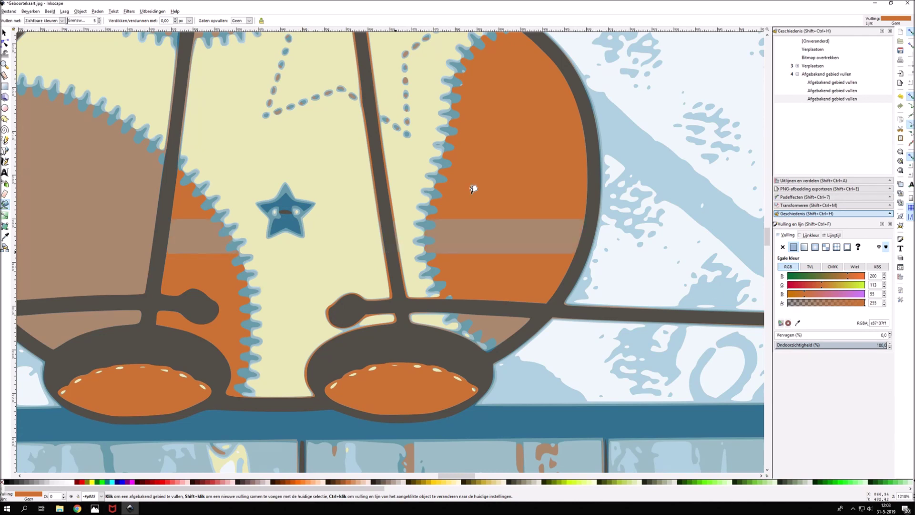
scroll(547, 150, "down", 2)
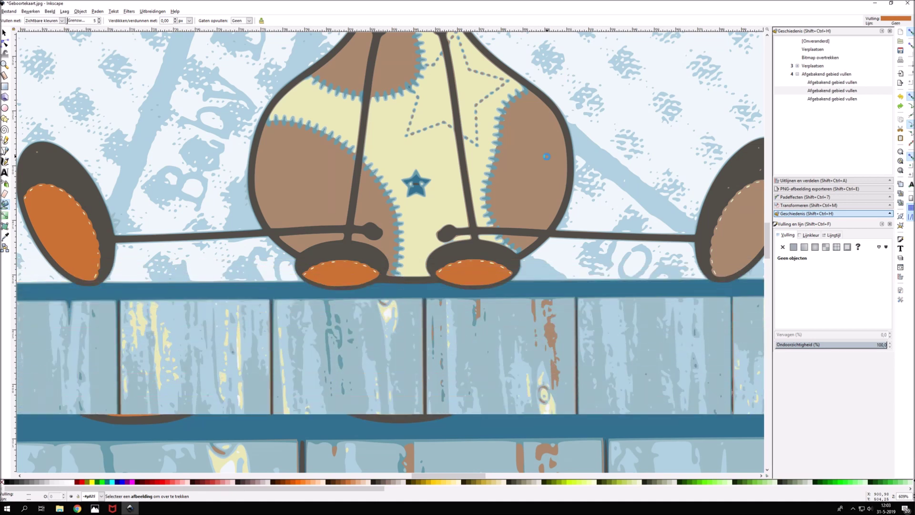
left_click(545, 182)
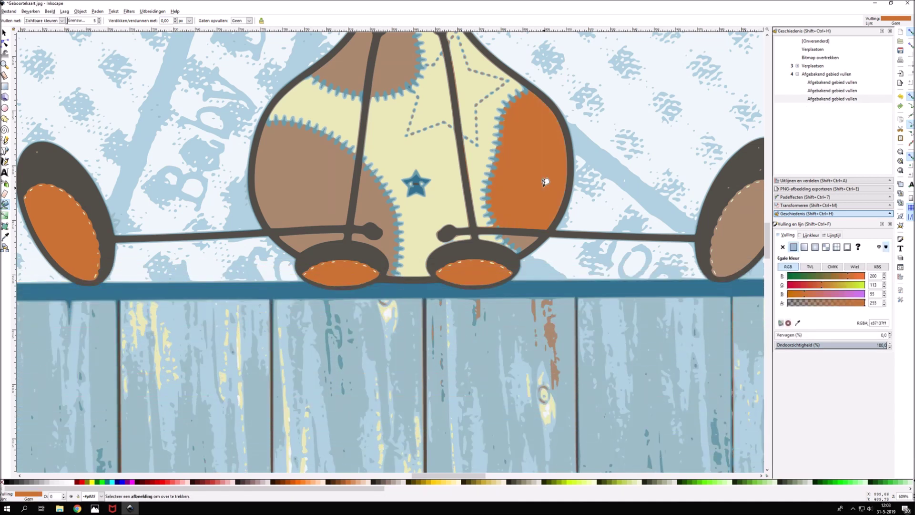
scroll(462, 55, "up", 1)
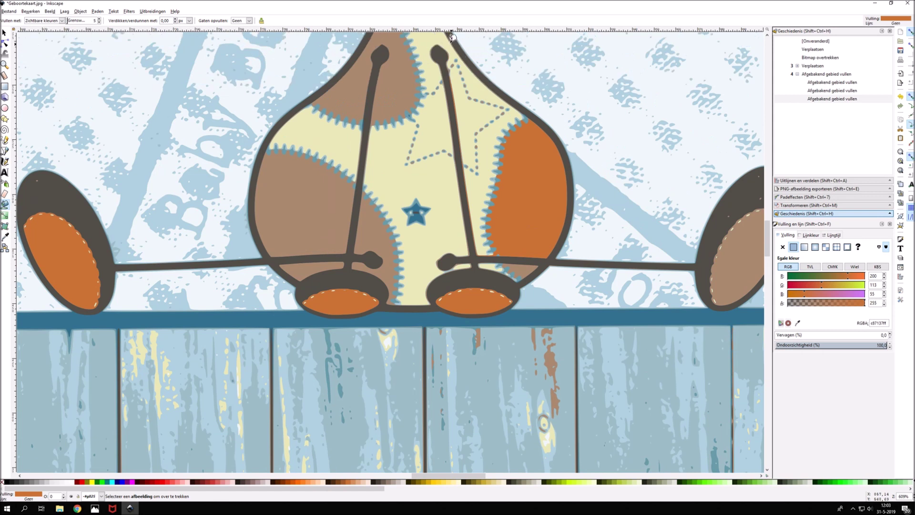
Undo the last fill and refill the right brown body patch orange.
key("ctrl+z")
scroll(532, 207, "down", 1)
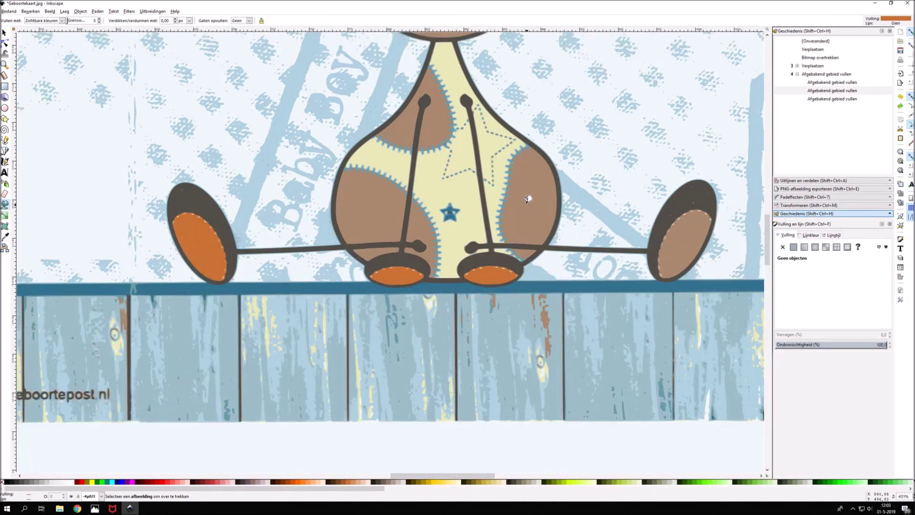
left_click(527, 201)
scroll(527, 202, "up", 2)
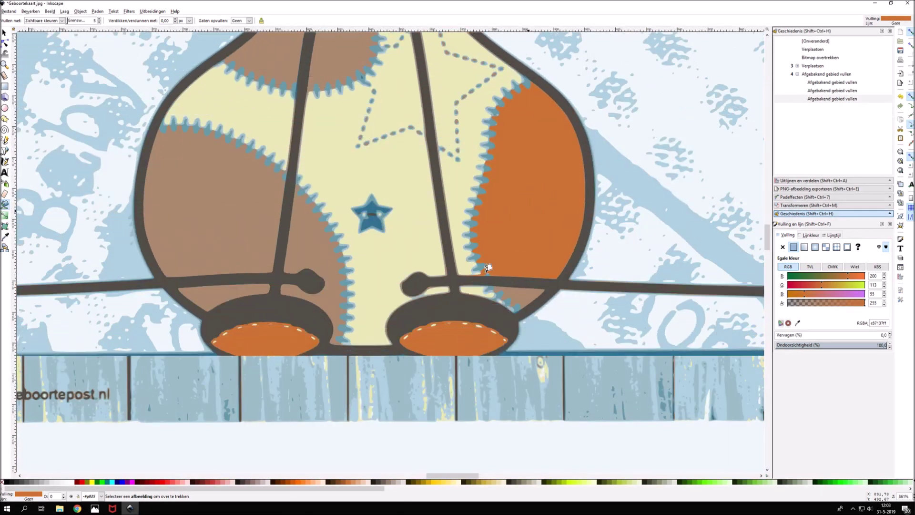
scroll(473, 266, "up", 2)
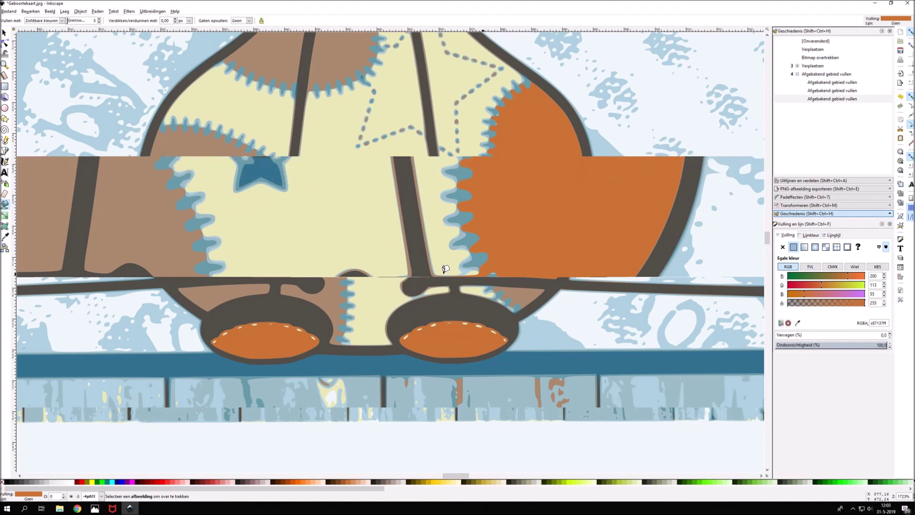
scroll(580, 298, "down", 2)
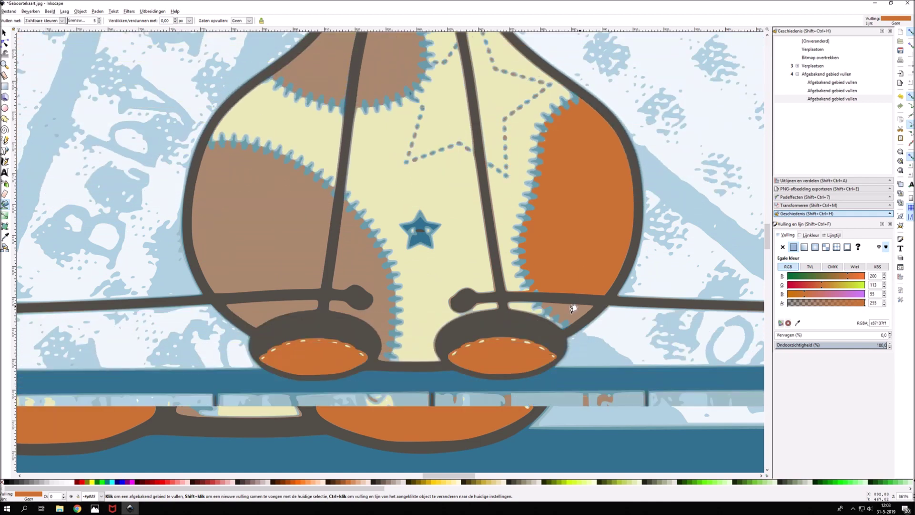
Fill the gap below the right patch, the left body patches and the right foot pad centre orange.
left_click(573, 309)
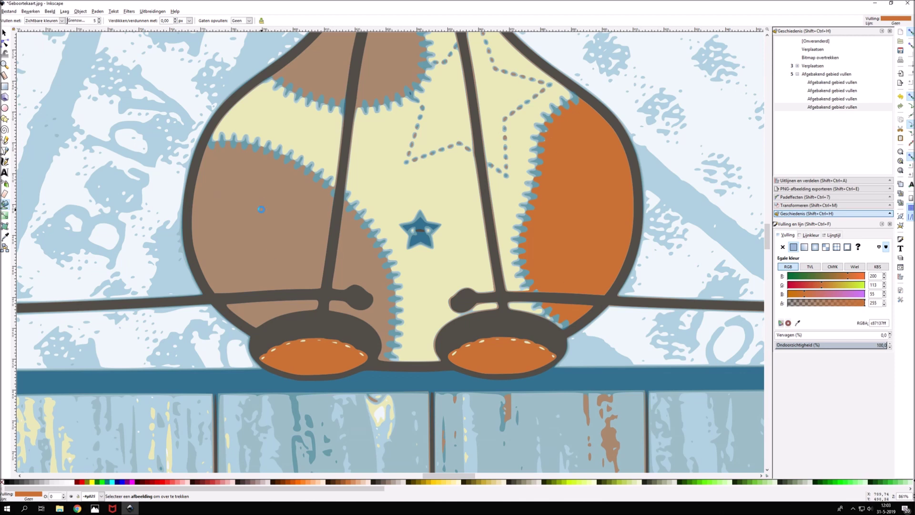
left_click(262, 204)
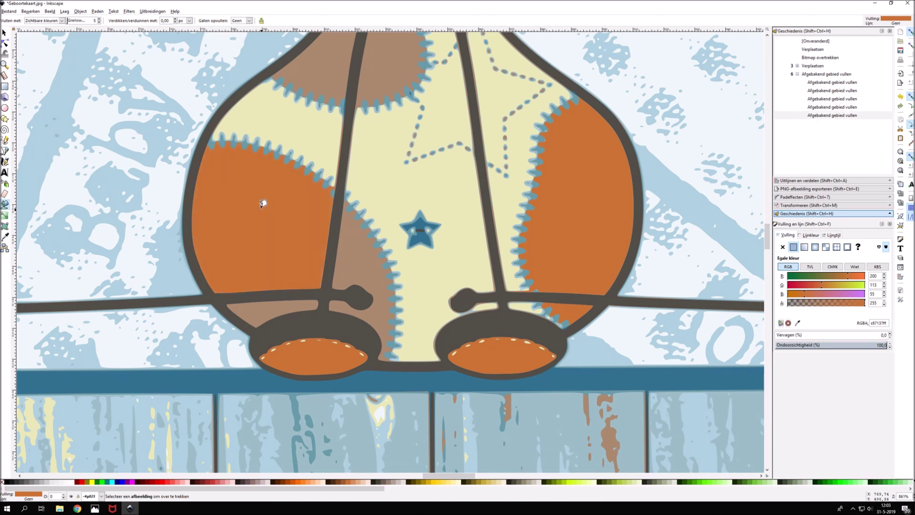
left_click(373, 260)
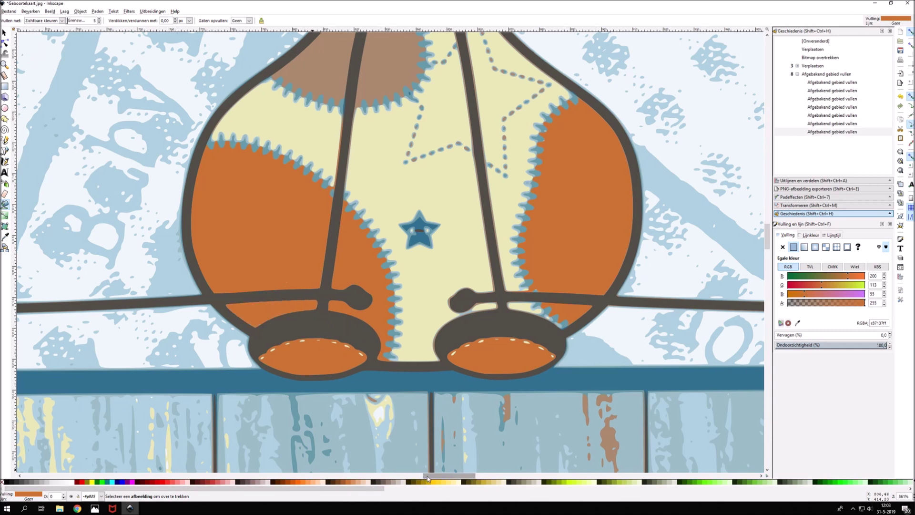
left_click_drag(425, 476, 456, 476)
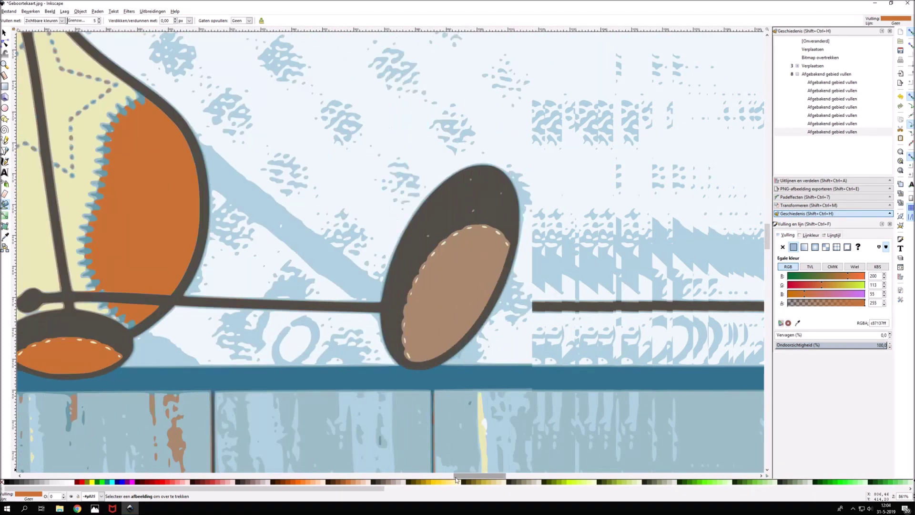
left_click(456, 270)
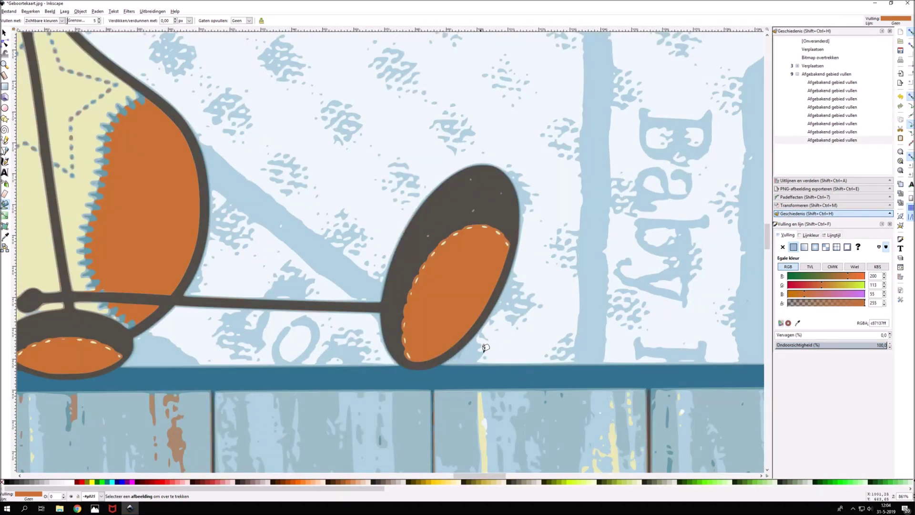
Fill the brown patch near the giraffe's neck orange.
left_click_drag(492, 479, 442, 483)
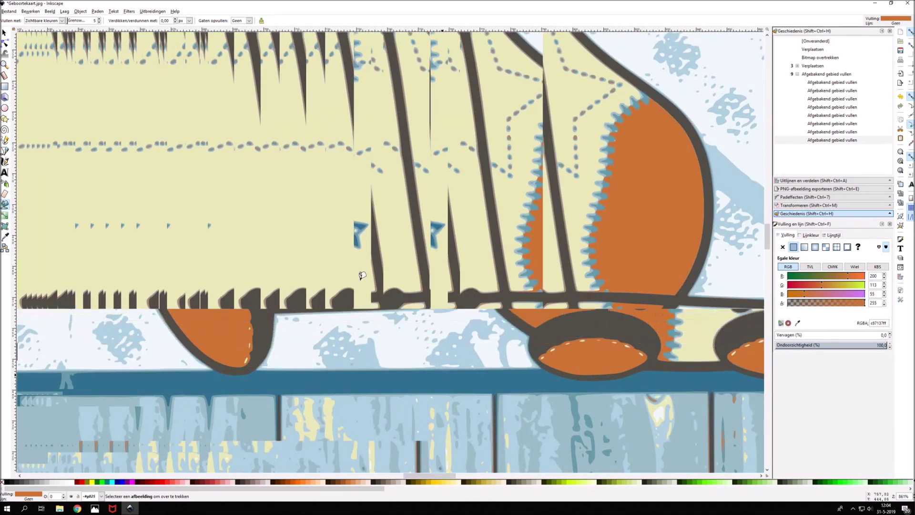
scroll(311, 233, "up", 4)
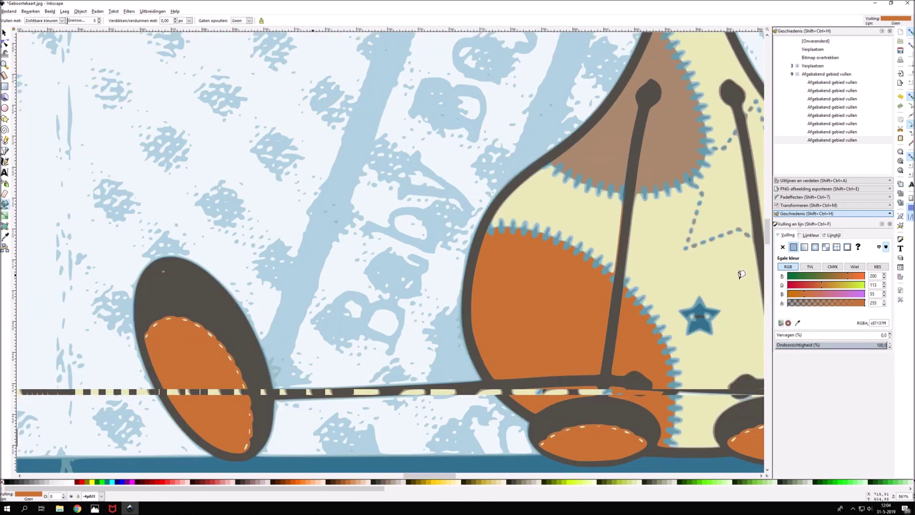
scroll(726, 258, "up", 4)
scroll(715, 233, "up", 1)
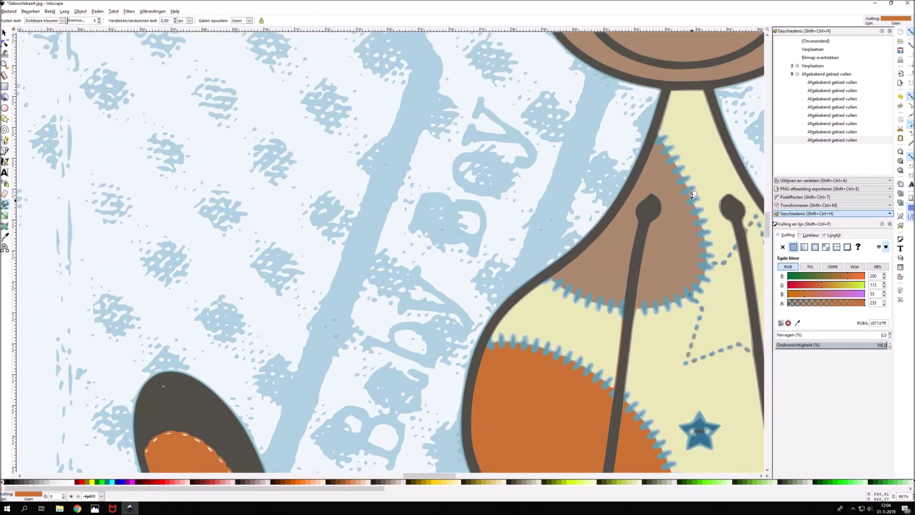
left_click(680, 242)
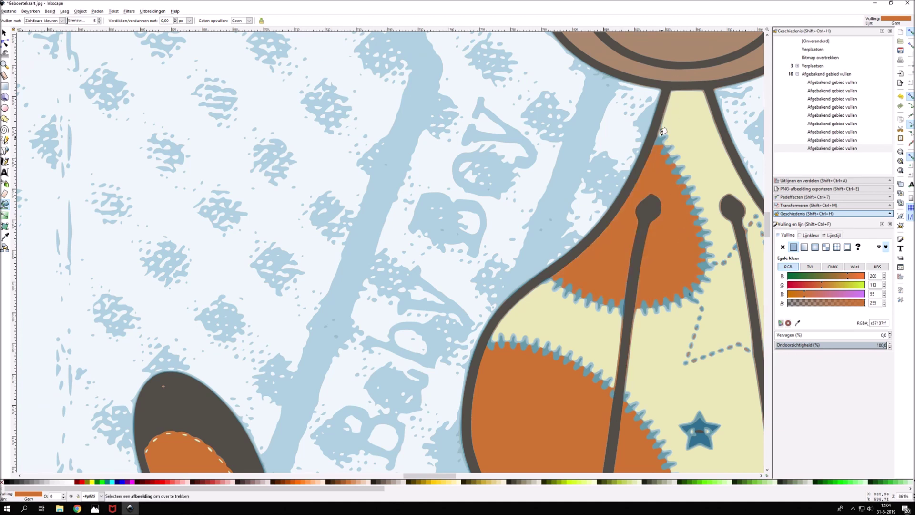
Fill the giraffe's muzzle and both inner ears orange.
scroll(684, 108, "up", 2, "ctrl")
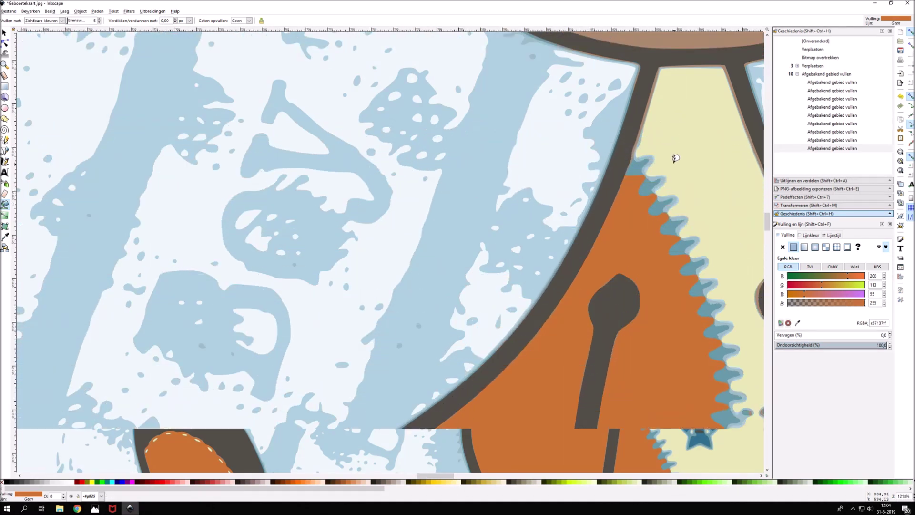
scroll(674, 160, "down", 1, "ctrl")
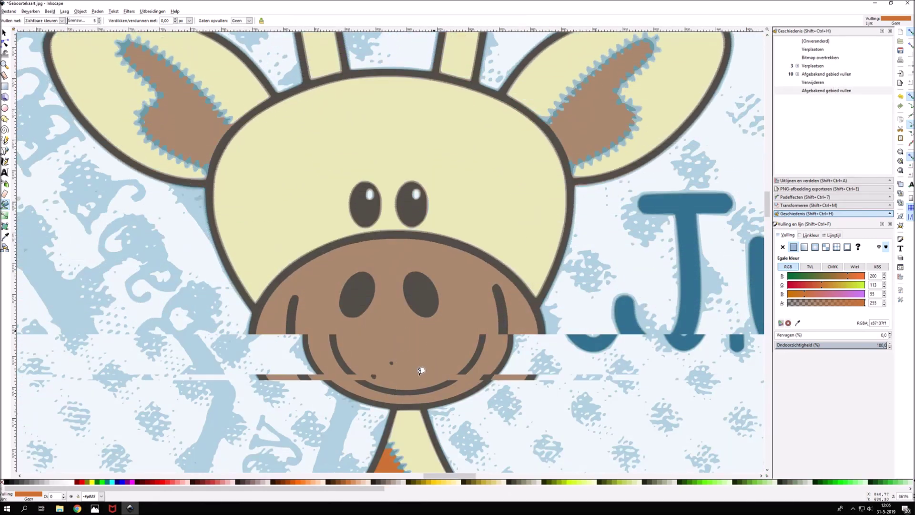
left_click(393, 358)
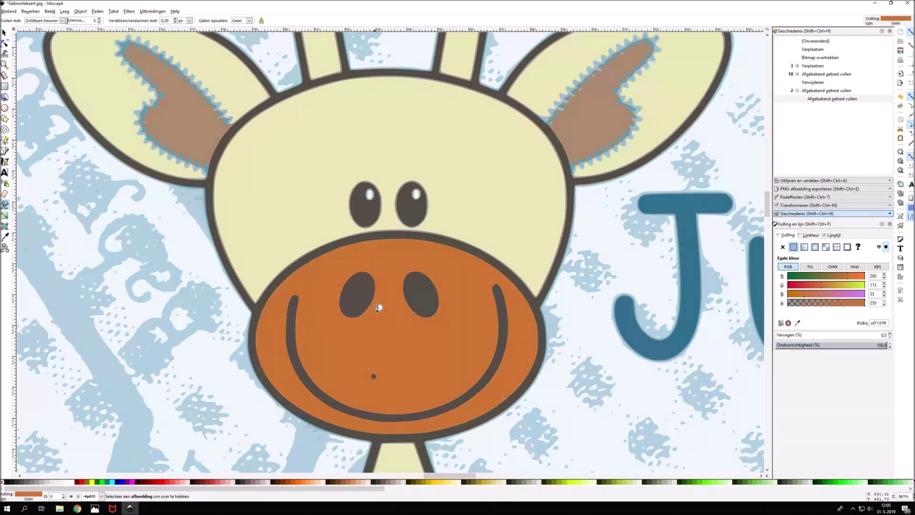
scroll(481, 267, "up", 2)
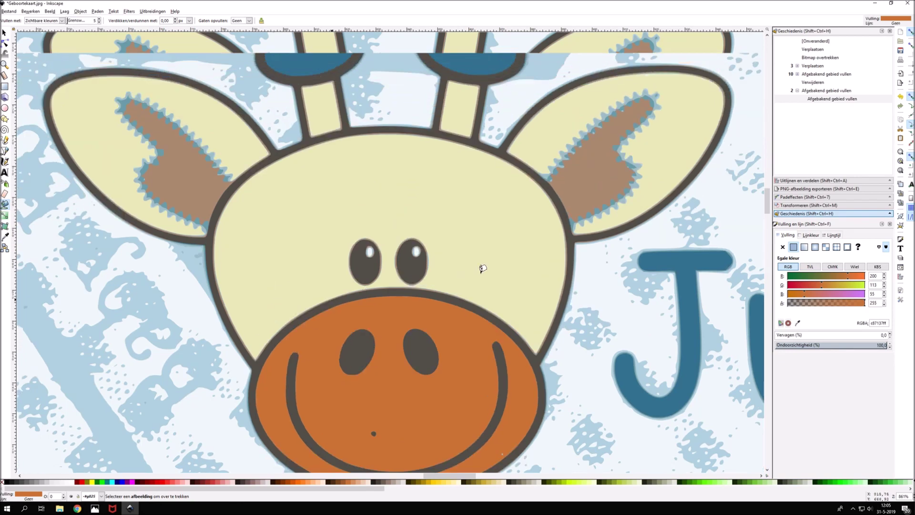
scroll(482, 267, "up", 3)
left_click(591, 239)
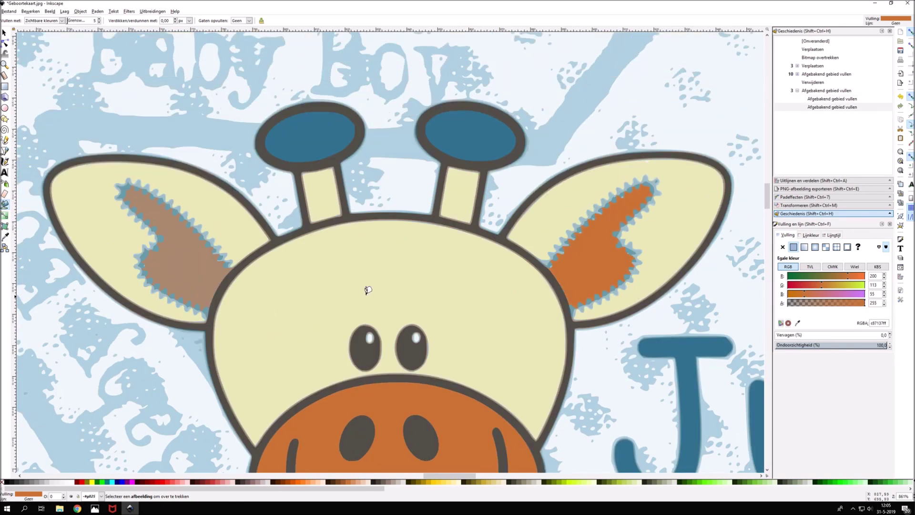
left_click(176, 229)
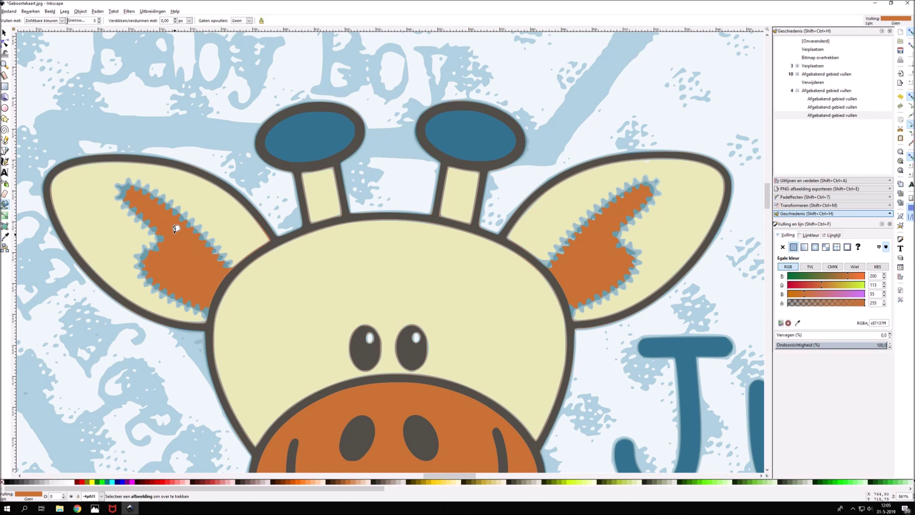
scroll(360, 261, "down", 1)
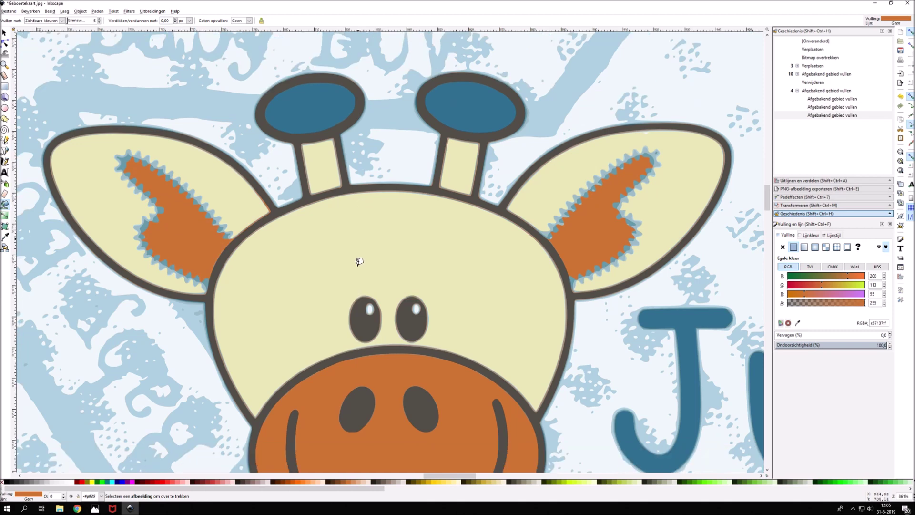
Move the original card photo up and slightly right with the Selector.
scroll(360, 261, "down", 6, "ctrl")
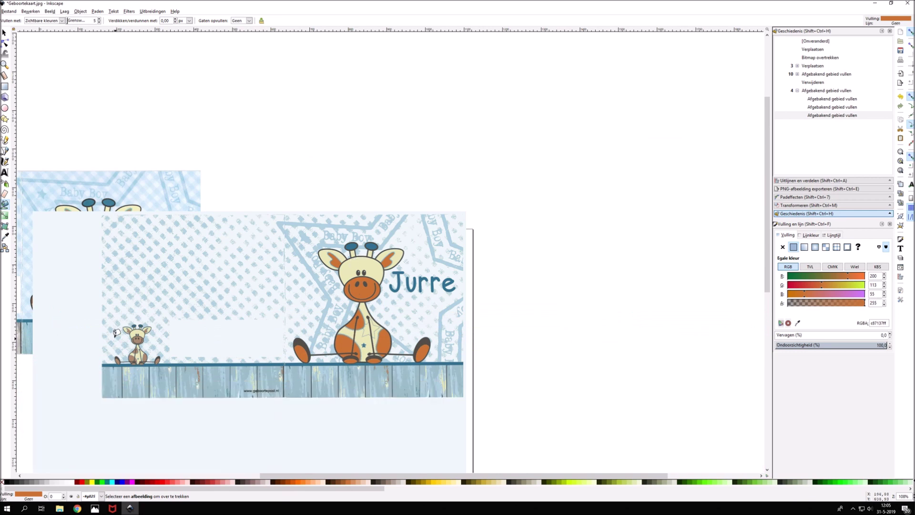
key("s")
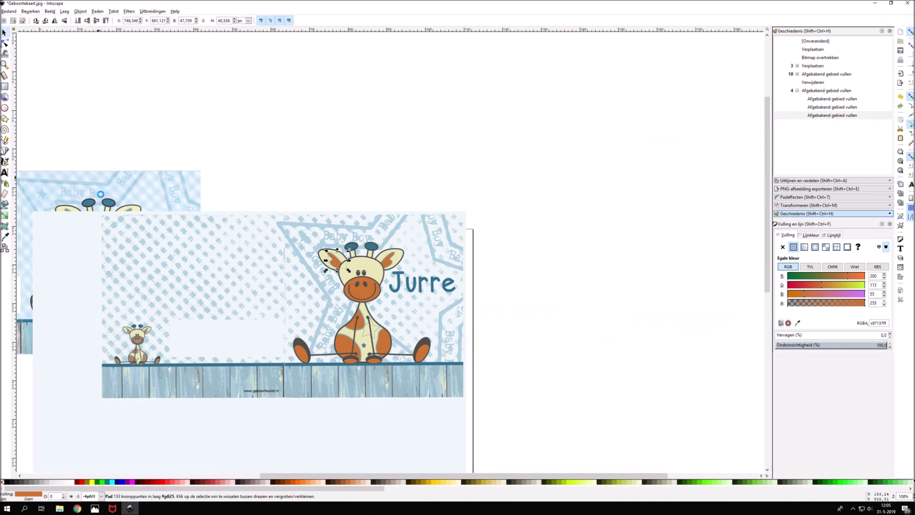
left_click(101, 193)
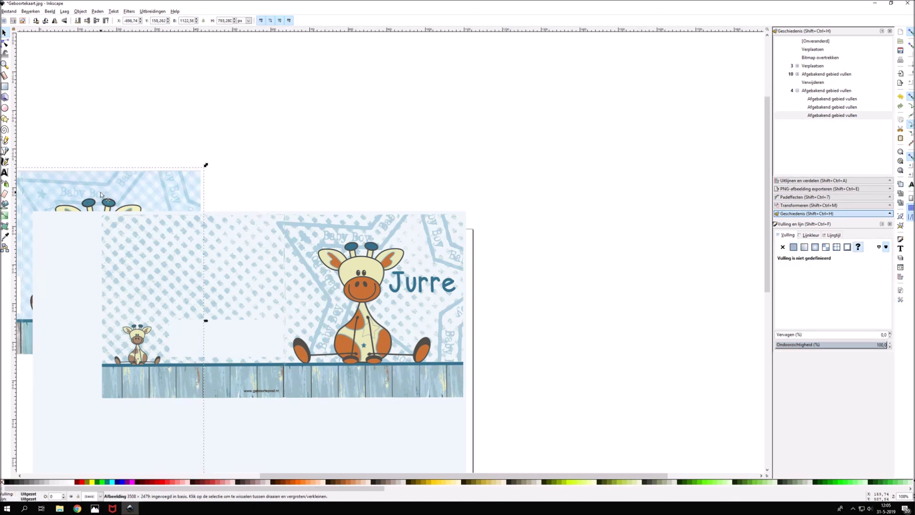
left_click_drag(100, 193, 124, 97)
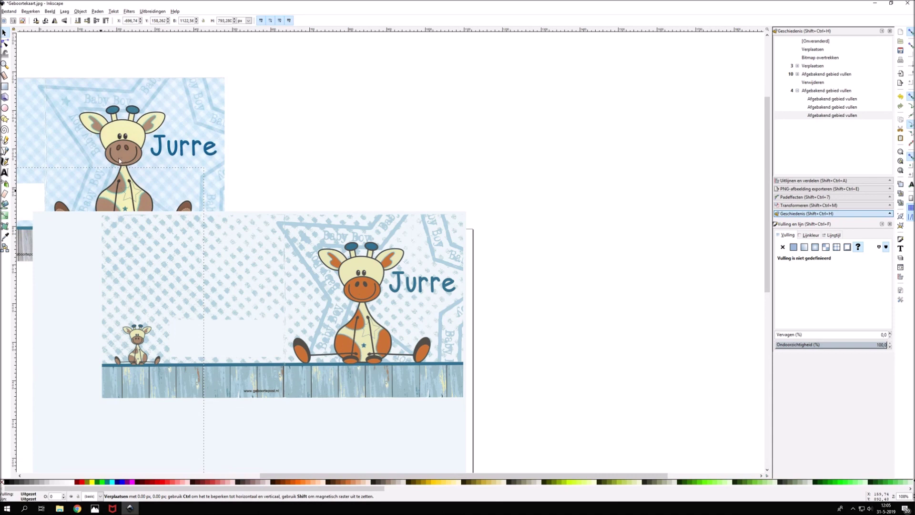
Zoom in and out to inspect the traced giraffe's face.
scroll(119, 160, "up", 1, "ctrl")
scroll(119, 160, "up", 1, "ctrl")
scroll(119, 160, "up", 1, "ctrl")
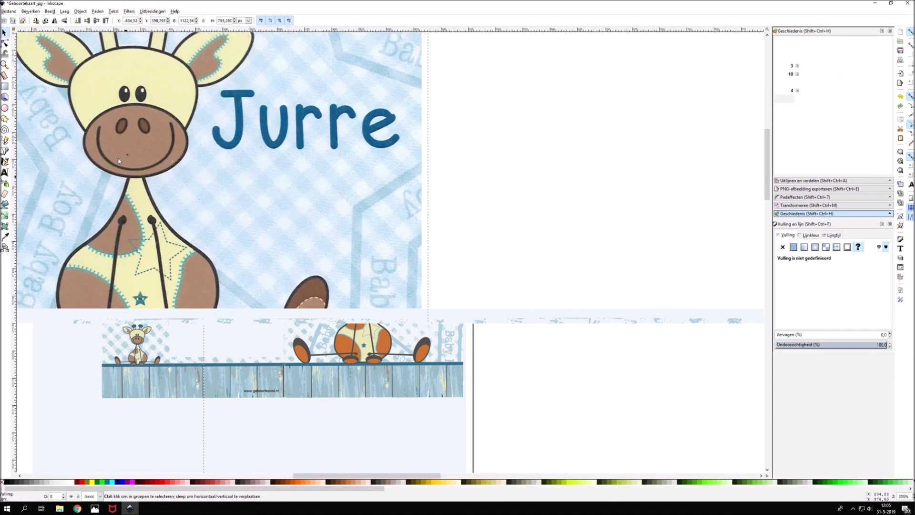
scroll(119, 160, "up", 2, "ctrl")
scroll(118, 157, "up", 2, "ctrl")
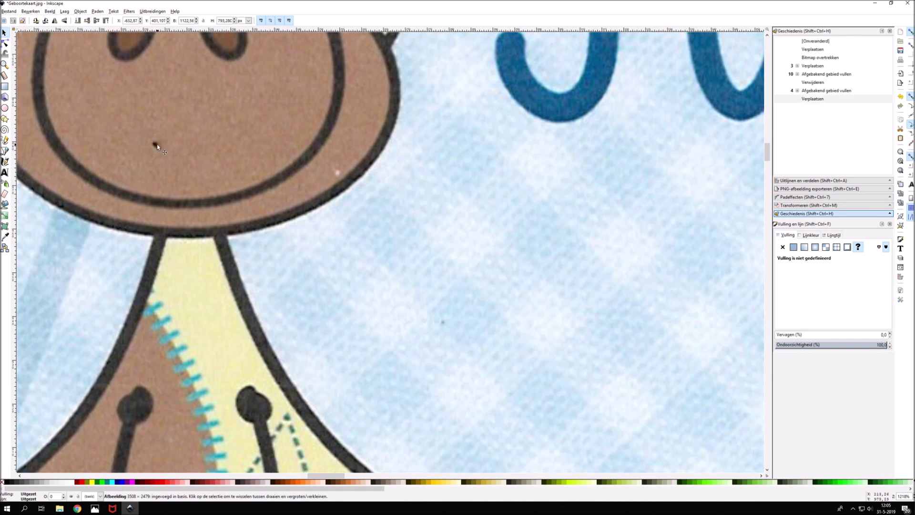
scroll(159, 147, "down", 2, "ctrl")
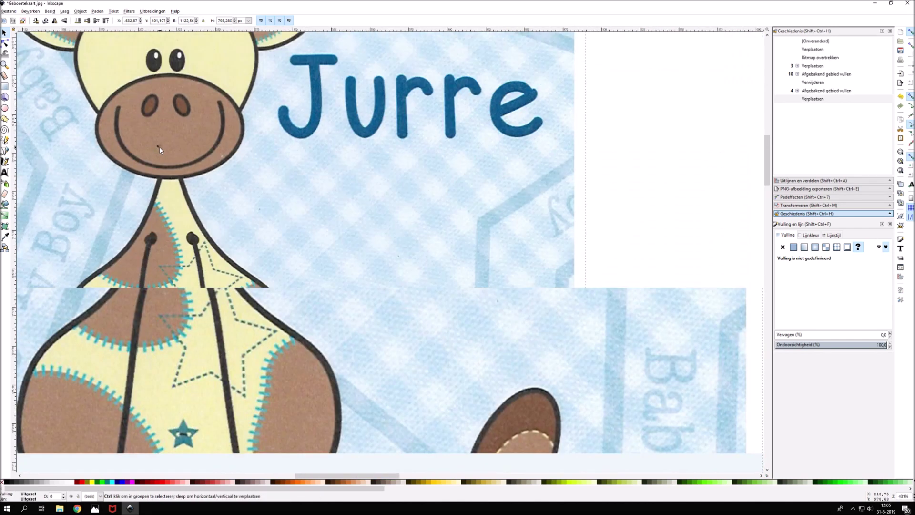
scroll(159, 147, "down", 4, "ctrl")
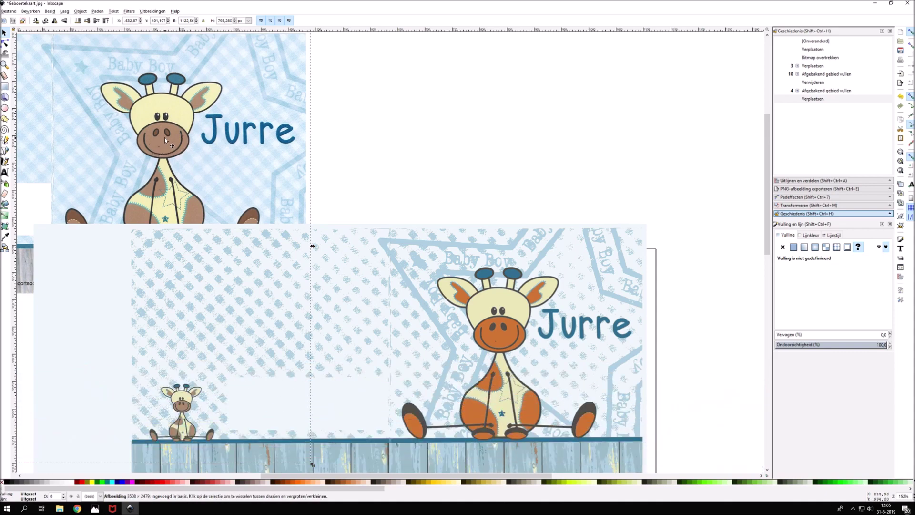
scroll(156, 153, "up", 3, "ctrl")
scroll(156, 153, "up", 2, "ctrl")
scroll(156, 152, "up", 3, "ctrl")
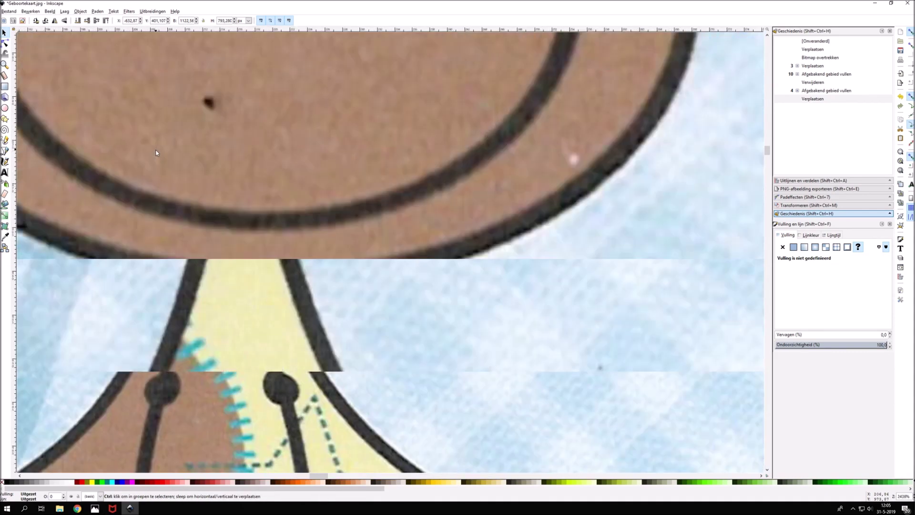
scroll(156, 153, "up", 1, "ctrl")
scroll(156, 152, "down", 3, "ctrl")
scroll(156, 152, "down", 3, "ctrl")
scroll(156, 153, "down", 2, "ctrl")
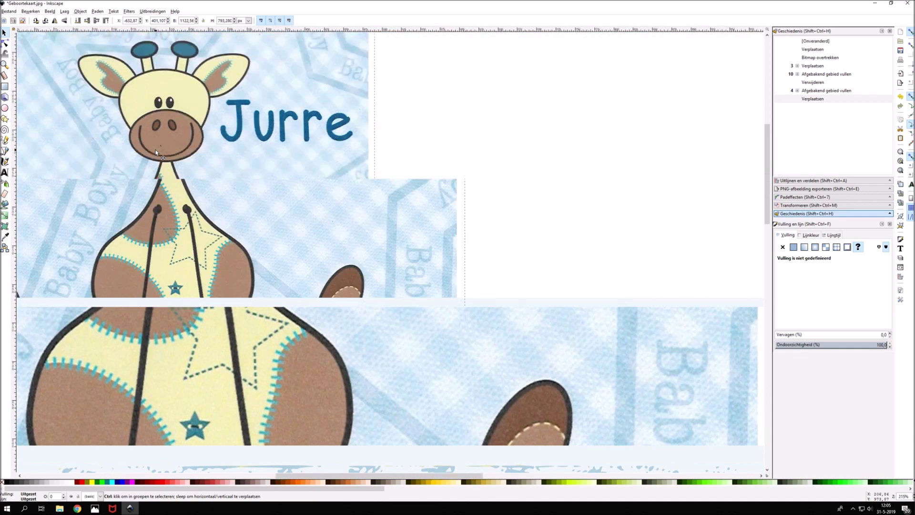
scroll(155, 152, "down", 1, "ctrl")
scroll(172, 155, "down", 2, "ctrl")
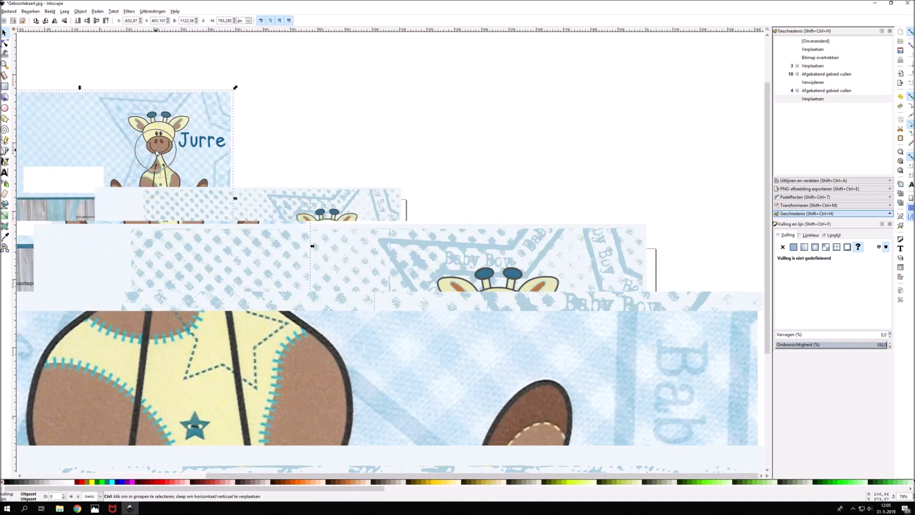
scroll(346, 227, "up", 2, "ctrl")
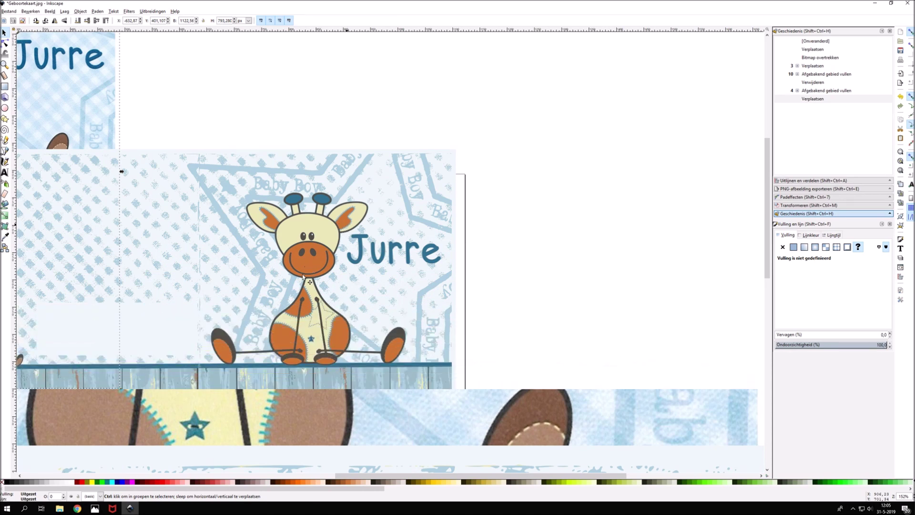
scroll(302, 275, "up", 3, "ctrl")
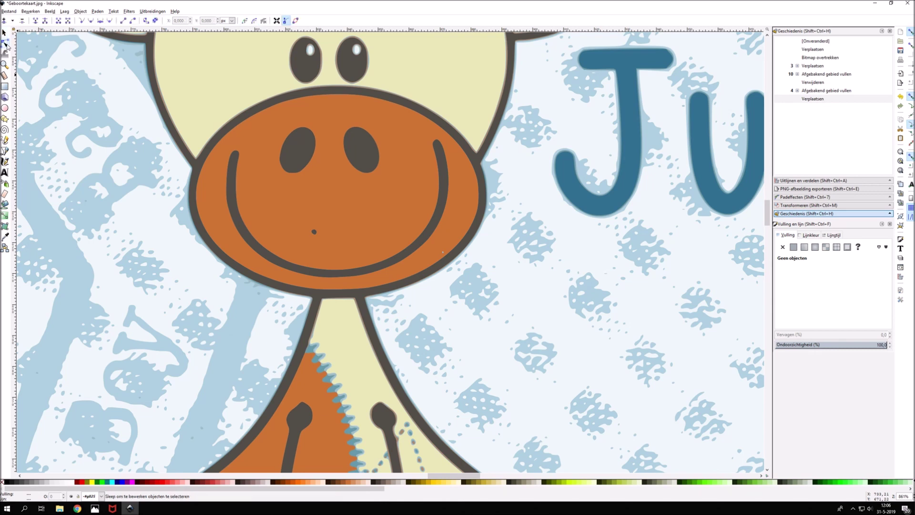
Delete the dark speck's nodes from the giraffe's orange muzzle path.
left_click(391, 212)
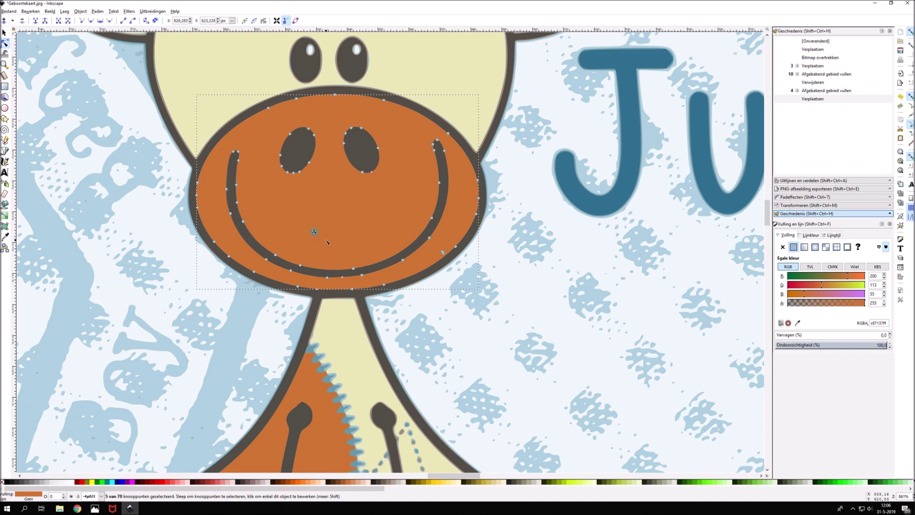
key("Delete")
key("s")
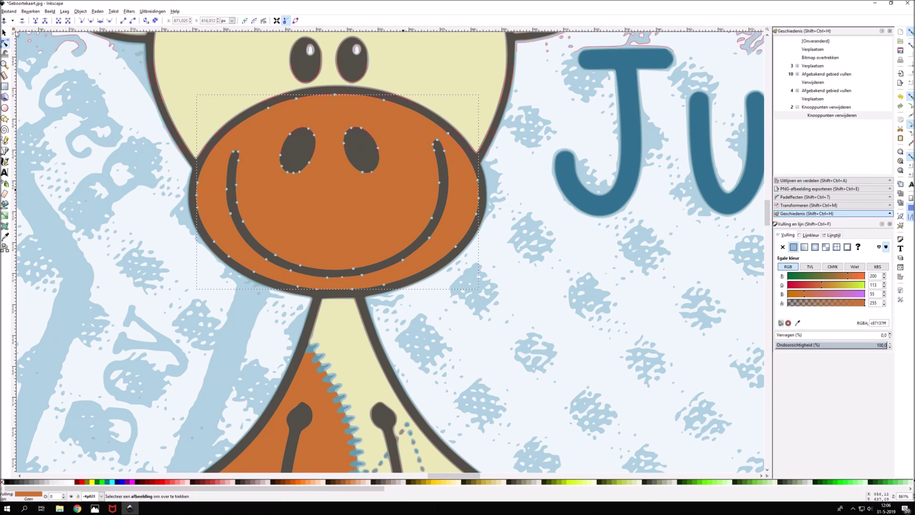
scroll(353, 150, "up", 3)
scroll(357, 152, "up", 6)
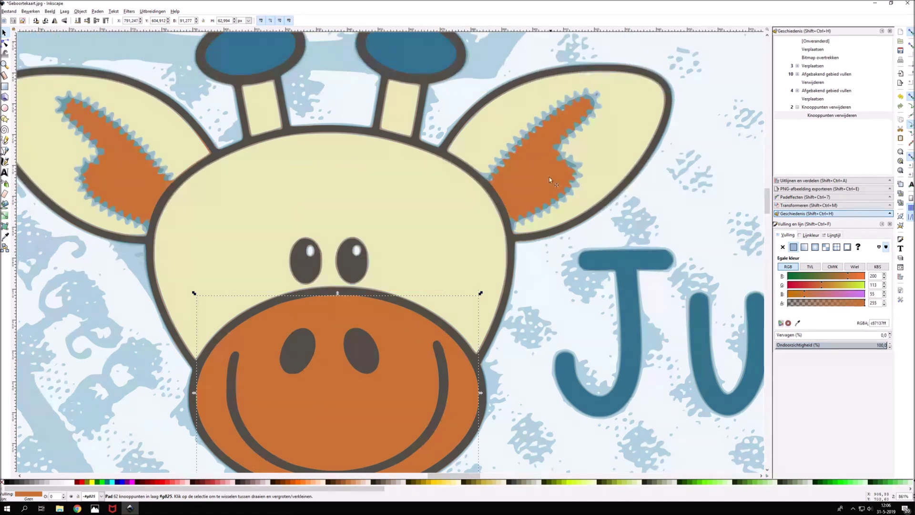
scroll(307, 253, "down", 10)
scroll(307, 255, "down", 2)
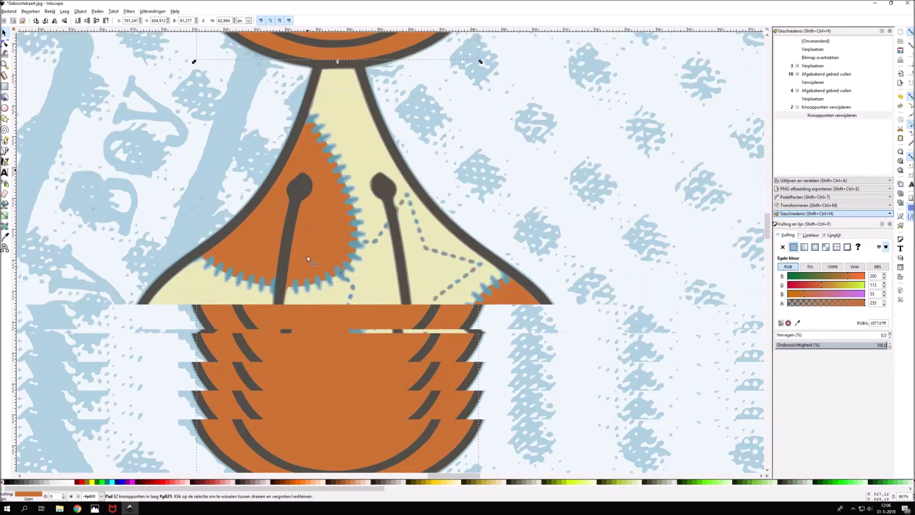
scroll(333, 200, "down", 3)
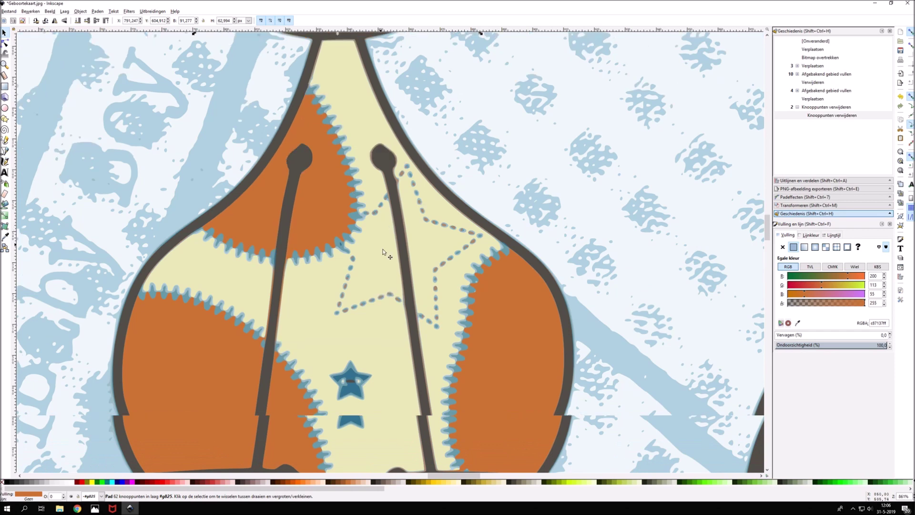
scroll(390, 257, "down", 3)
scroll(390, 257, "down", 2)
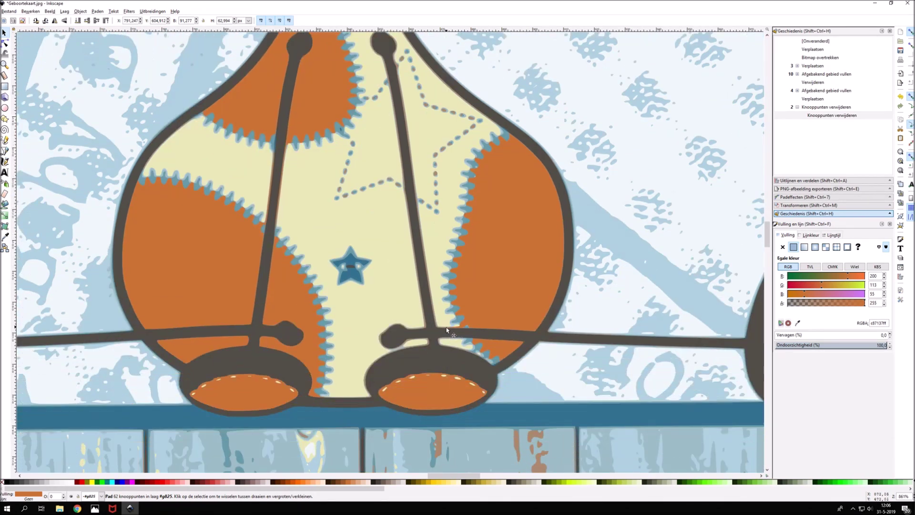
scroll(470, 330, "up", 5, "ctrl")
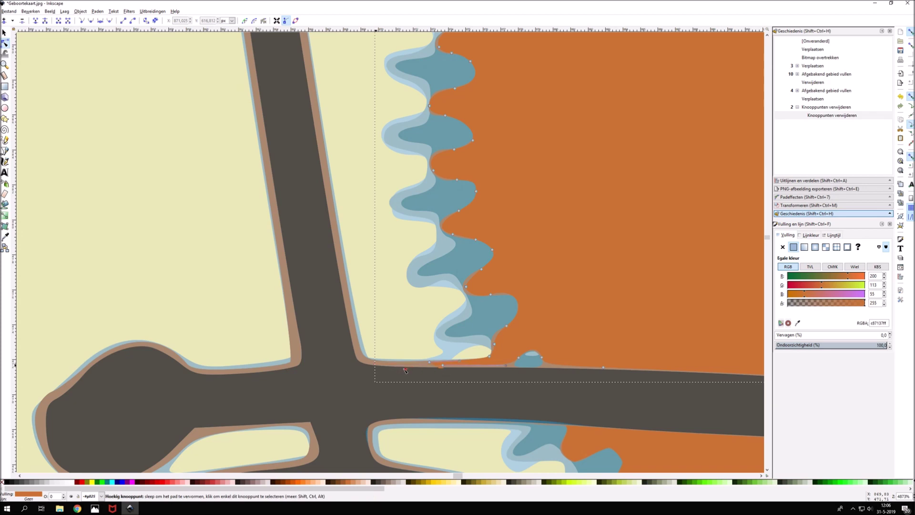
Delete the nodes forming the small orange spike at the patch's bottom corner.
left_click_drag(441, 371, 441, 378)
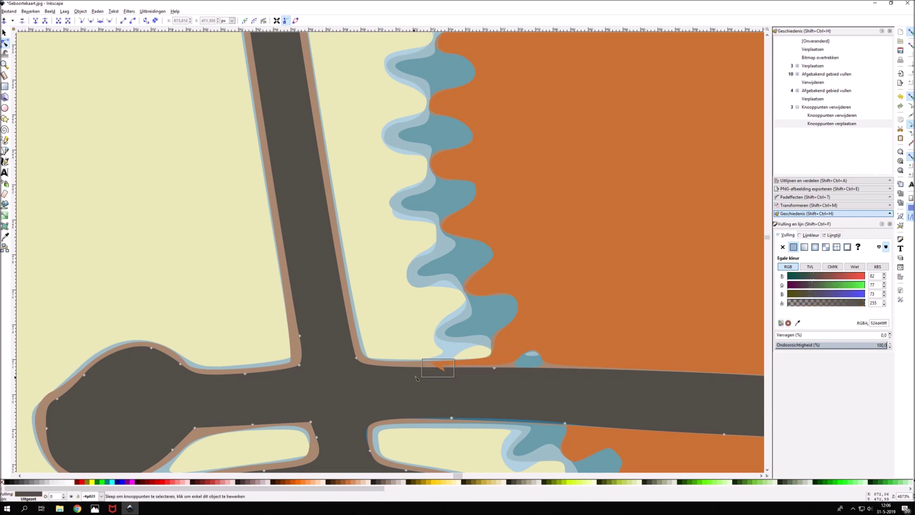
left_click(557, 324)
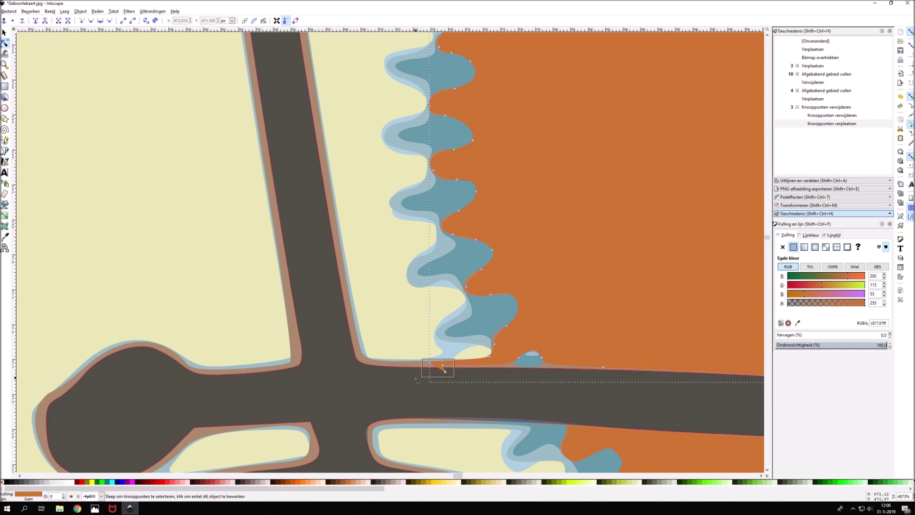
left_click_drag(422, 353, 454, 387)
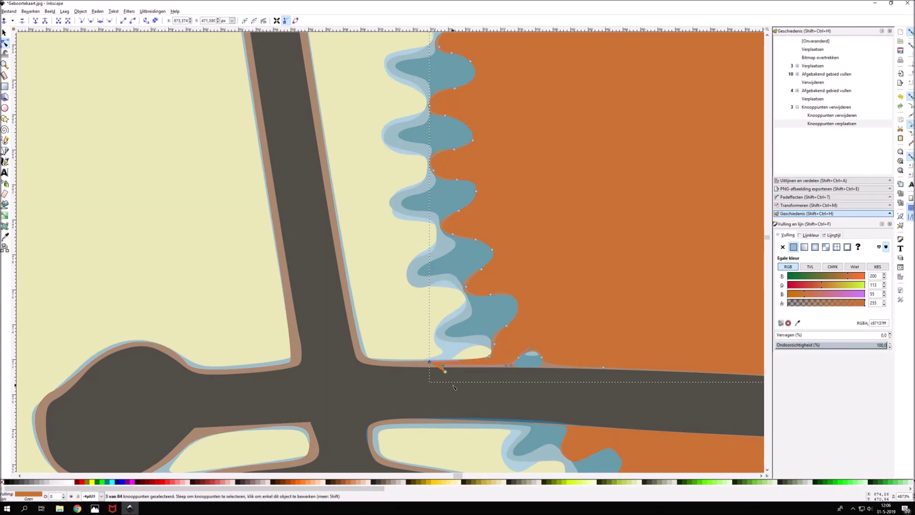
key("Delete")
Adjust the corner's nodes and curve handles to meet the leg line, undoing the last move.
left_click_drag(467, 370, 470, 372)
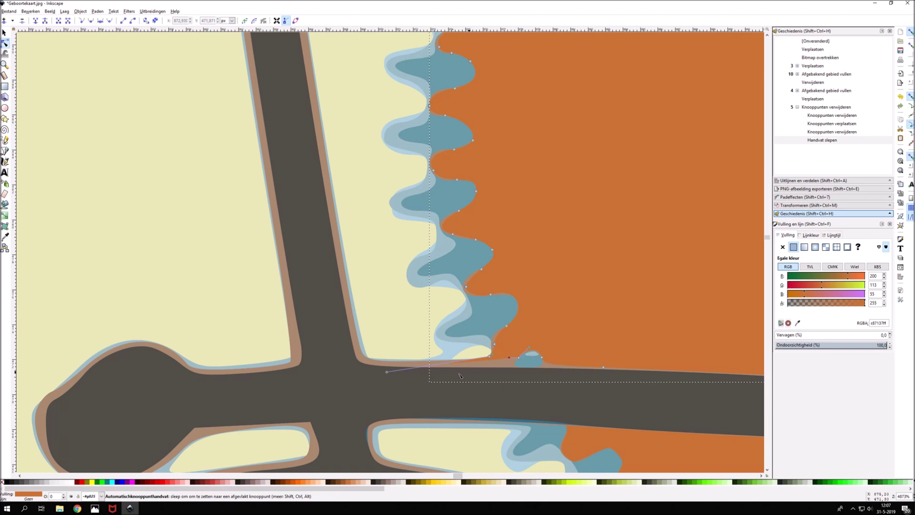
left_click(509, 357, "ctrl")
left_click_drag(510, 358, 493, 358)
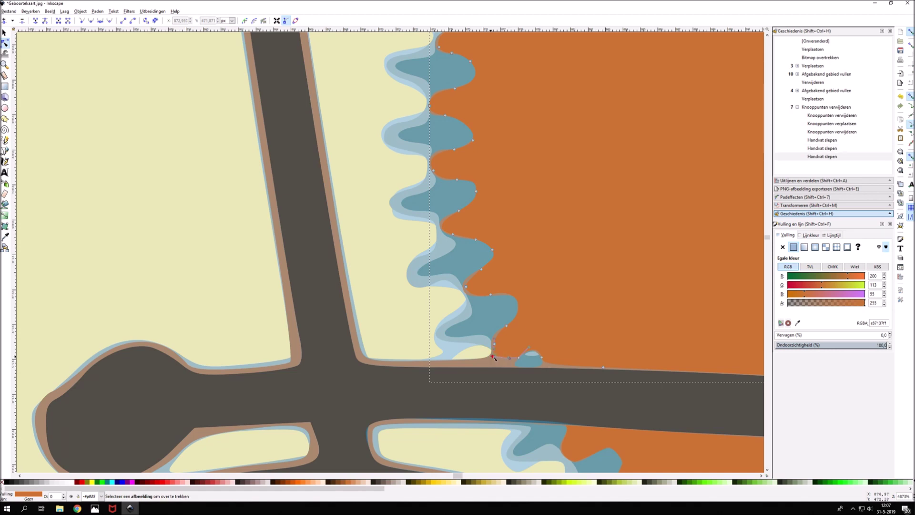
left_click(453, 362, "shift")
scroll(507, 356, "up", 2)
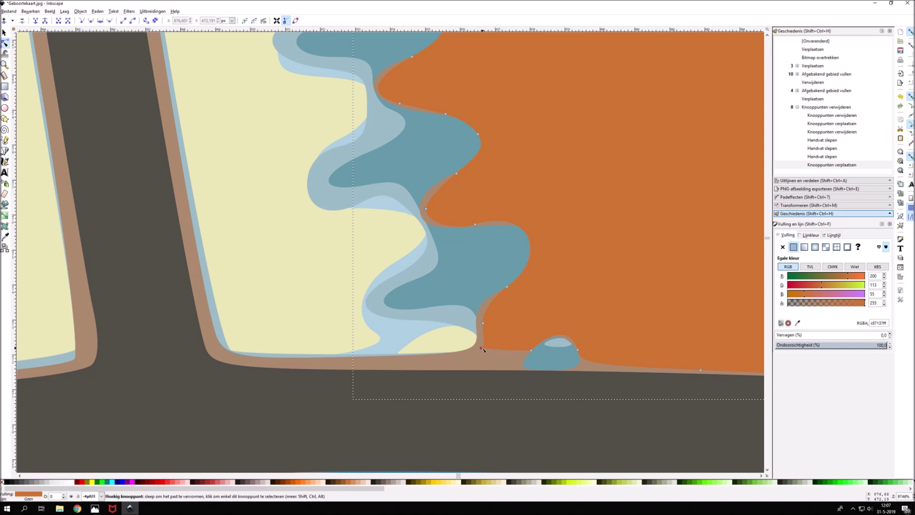
left_click_drag(493, 344, 492, 345)
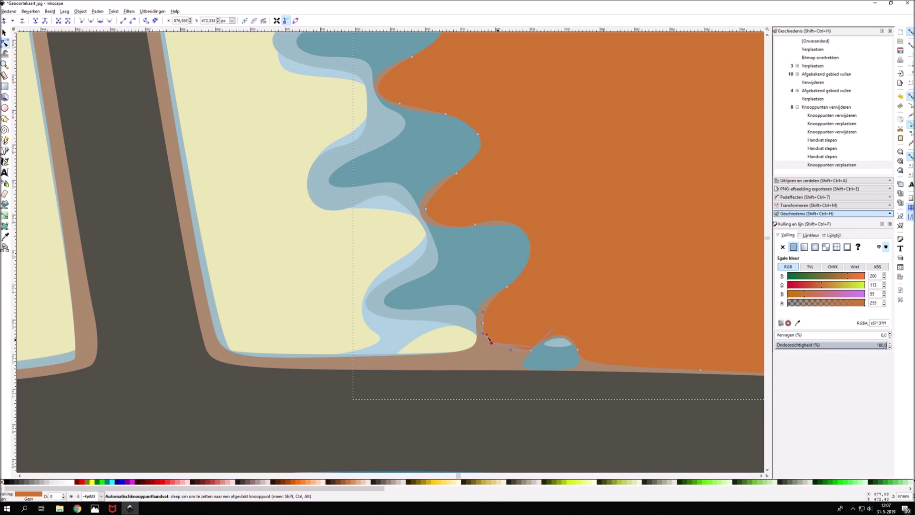
left_click_drag(492, 347, 492, 348)
left_click_drag(472, 374, 477, 372)
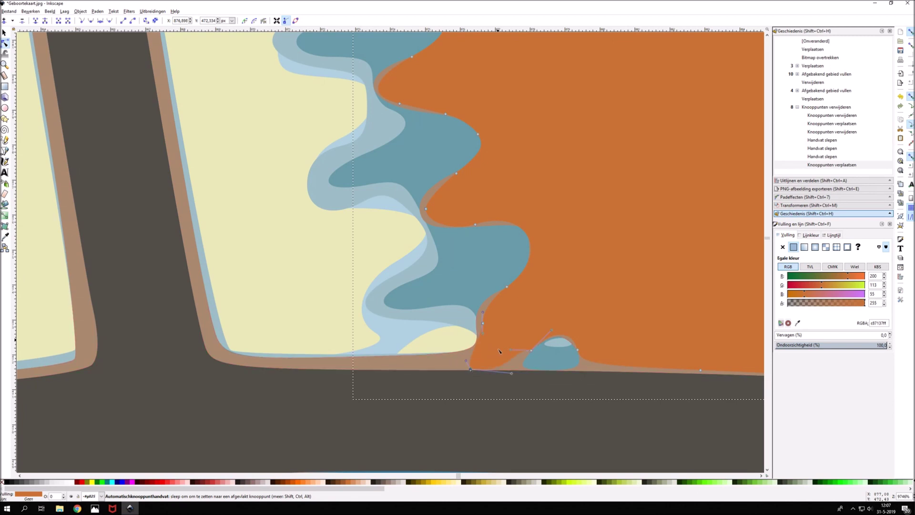
key("ctrl+z")
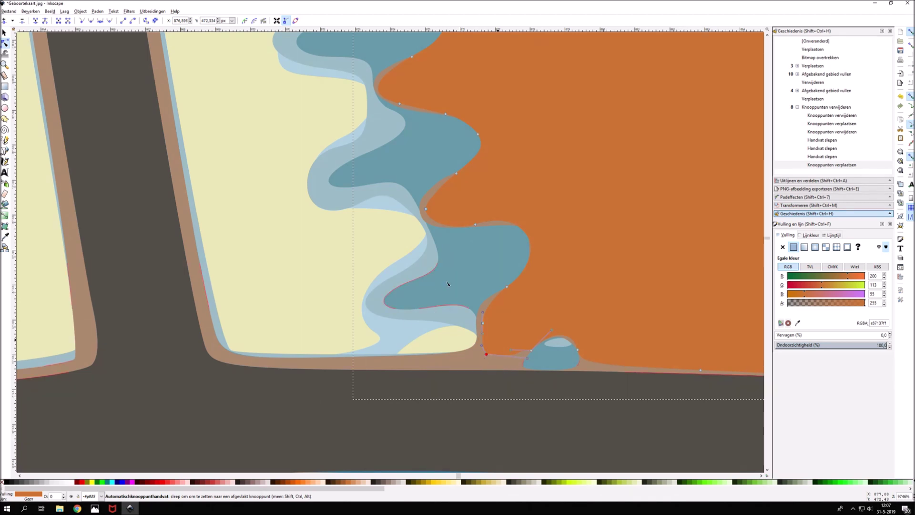
scroll(448, 284, "down", 1)
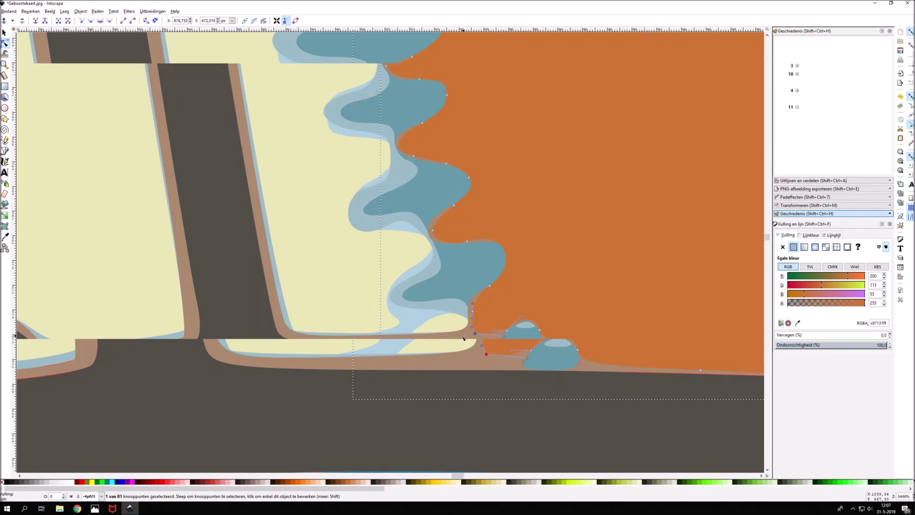
Node-edit the bottom orange oval and delete its first cream stitch holes.
scroll(463, 336, "down", 5)
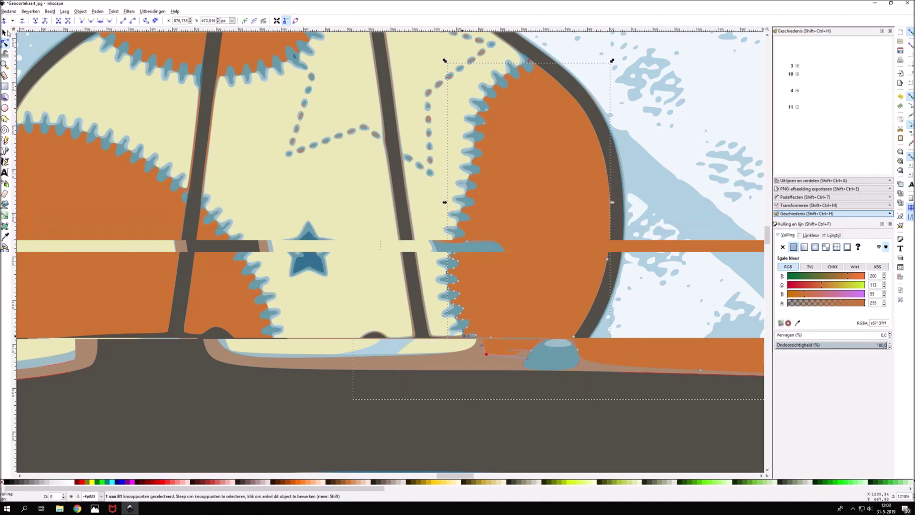
left_click(7, 33)
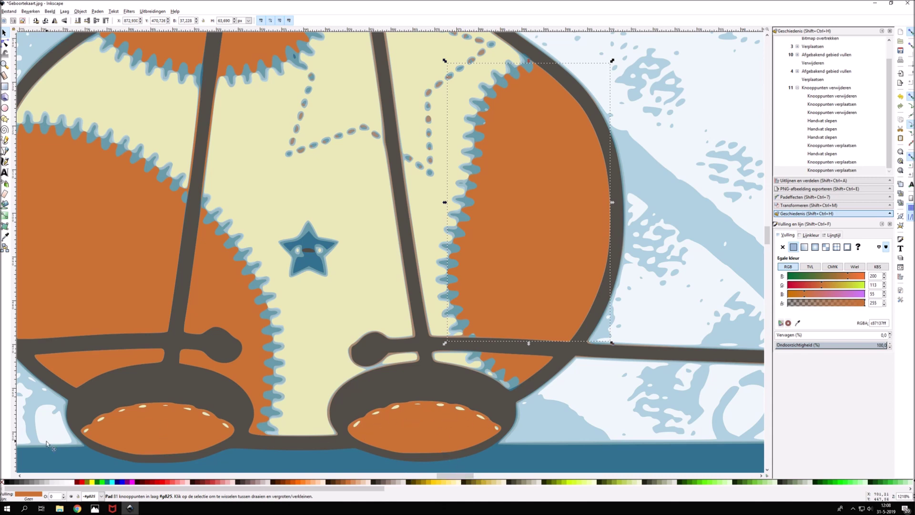
double_click(452, 421)
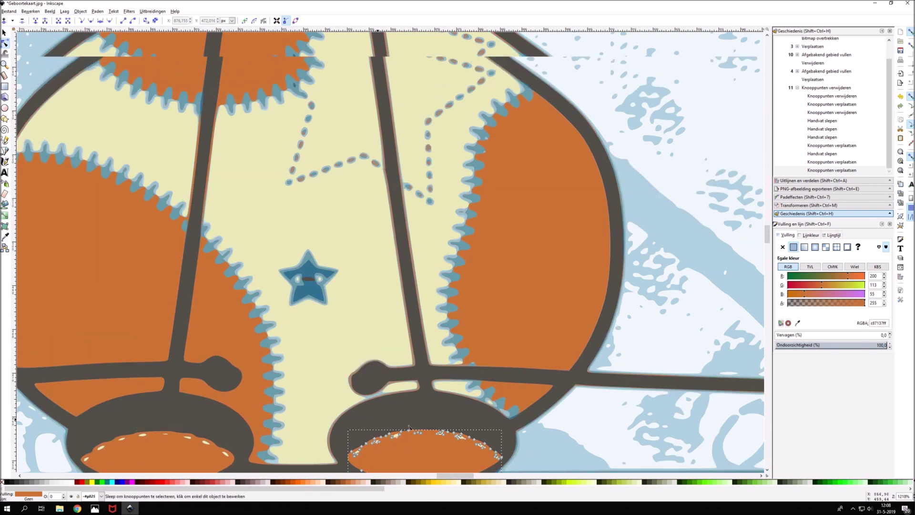
scroll(428, 437, "up", 3, "ctrl")
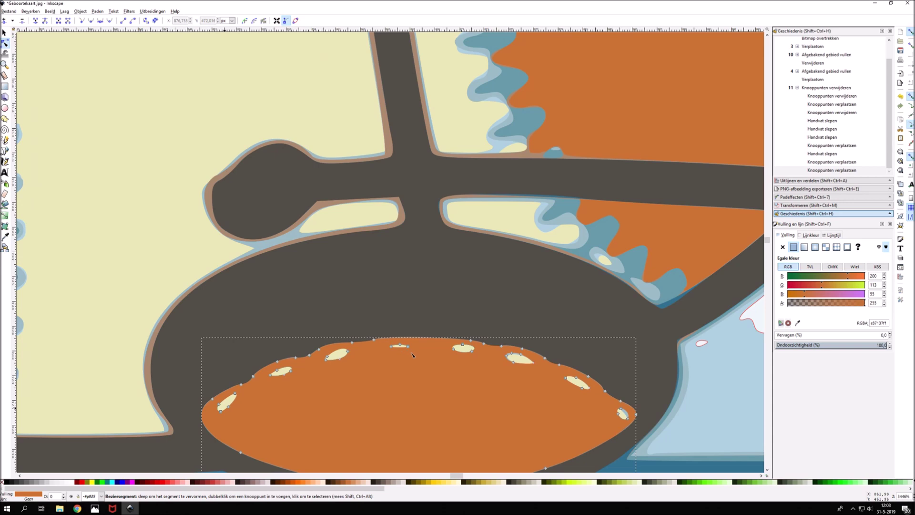
key("Delete")
key("Delete")
left_click_drag(501, 348, 591, 388)
key("Delete")
key("Delete")
key("ctrl+z")
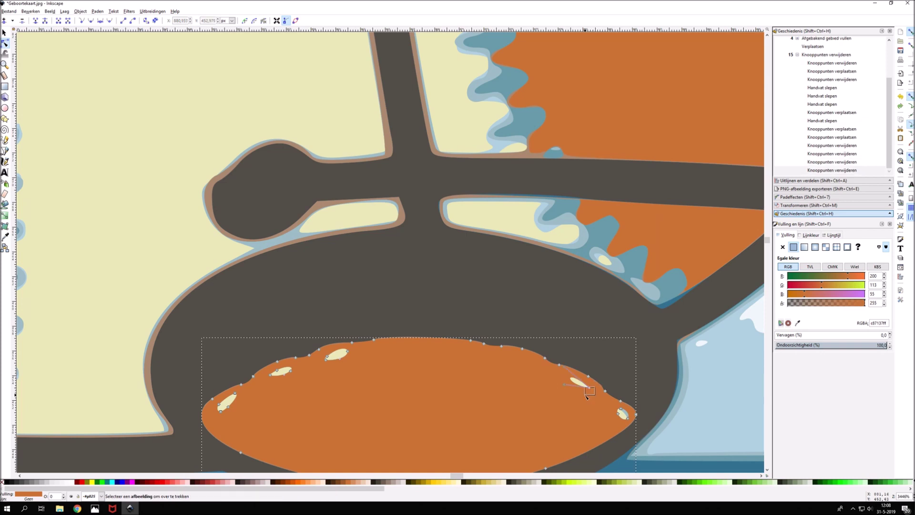
key("Delete")
Rubber-band and delete further cream stitch holes along the oval.
left_click_drag(614, 404, 633, 424)
key("Delete")
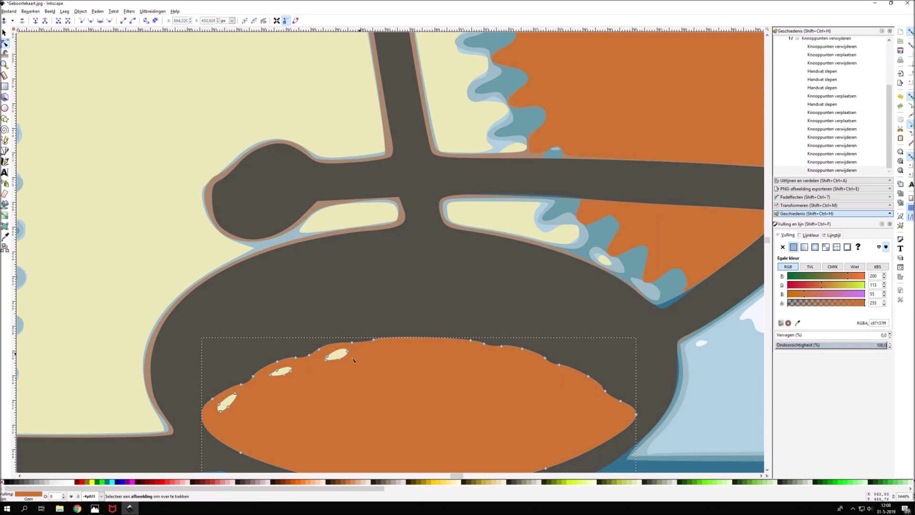
key("Delete")
left_click_drag(307, 363, 266, 383)
key("Delete")
scroll(324, 419, "down", 2)
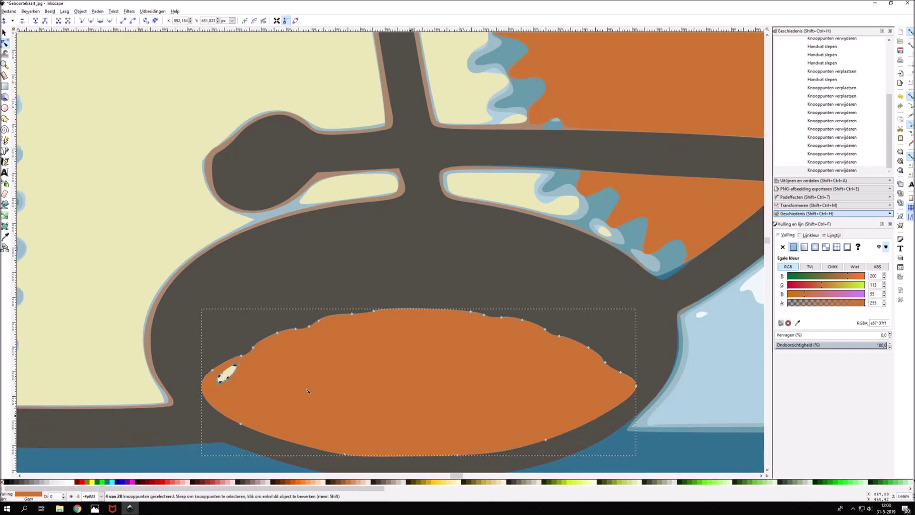
key("Delete")
mouse_move(453, 475)
left_mouse_down()
mouse_move(393, 479)
mouse_move(420, 476)
left_mouse_up()
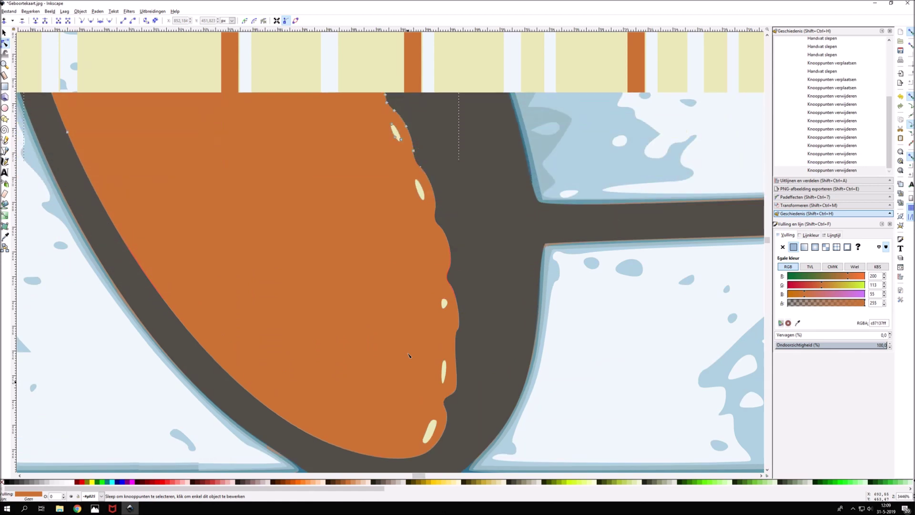
left_click_drag(423, 357, 449, 387)
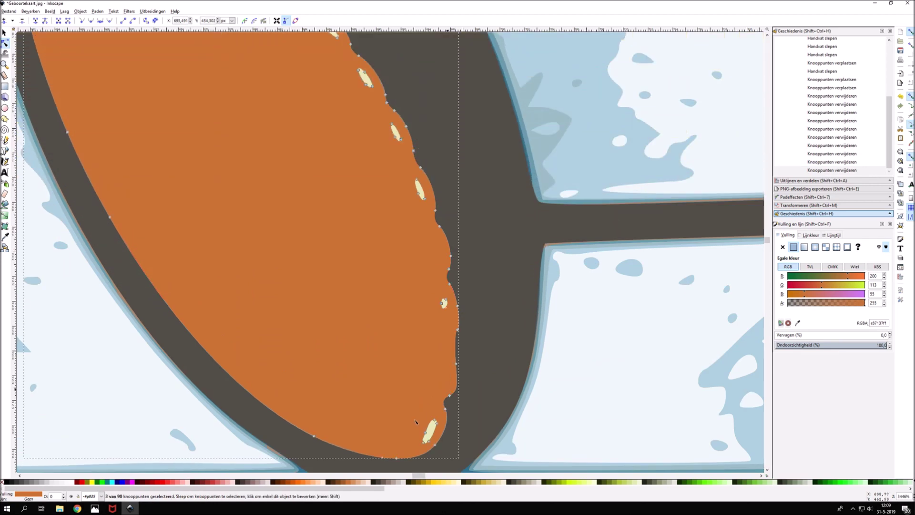
key("Delete")
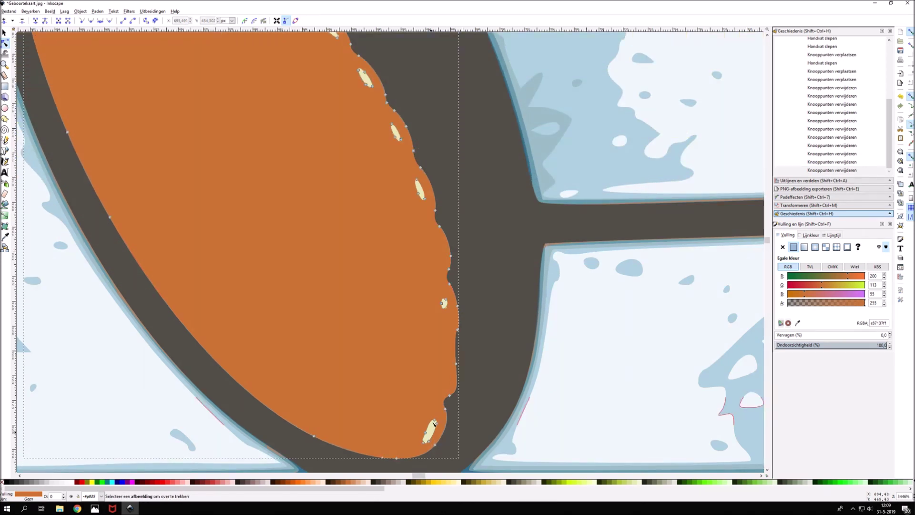
left_click_drag(427, 434, 421, 435)
key("Delete")
Remove the cream blobs near the oval's top edge one at a time.
left_click_drag(407, 176, 428, 206)
key("Delete")
left_click_drag(381, 119, 400, 143)
key("Delete")
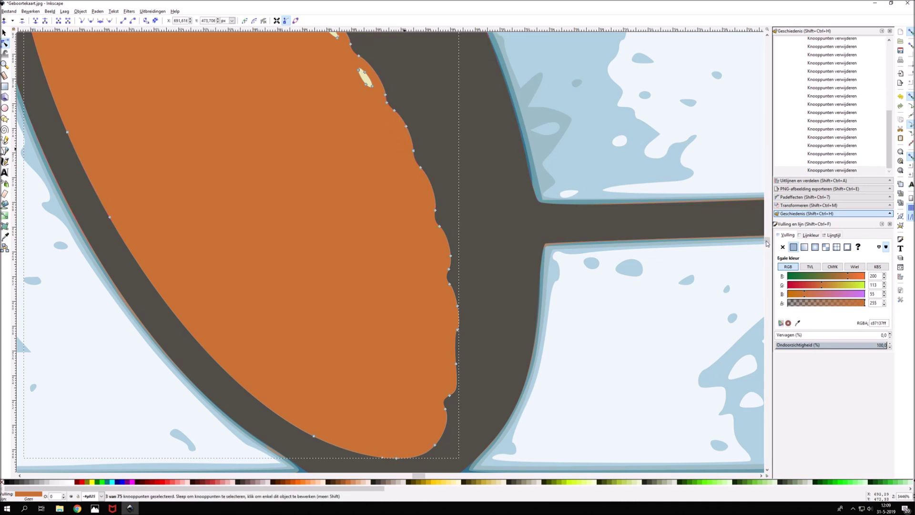
scroll(767, 243, "down", 2)
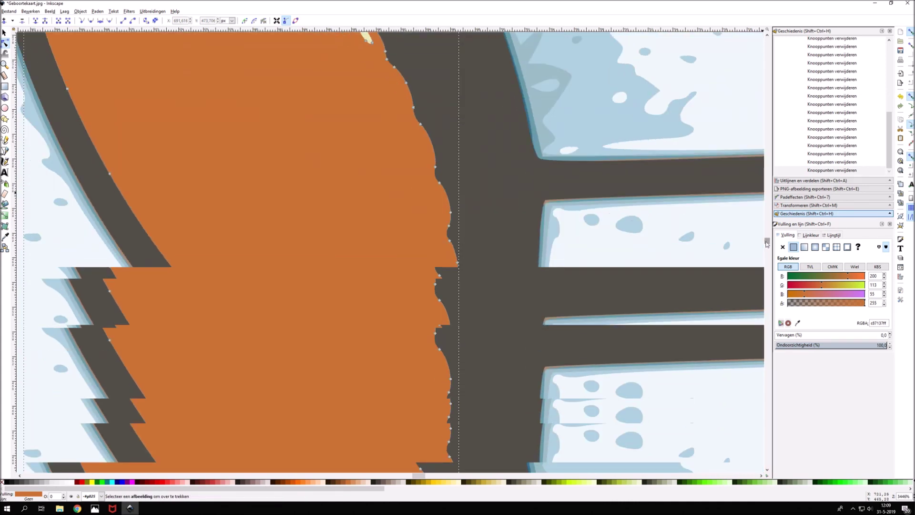
scroll(767, 243, "up", 5)
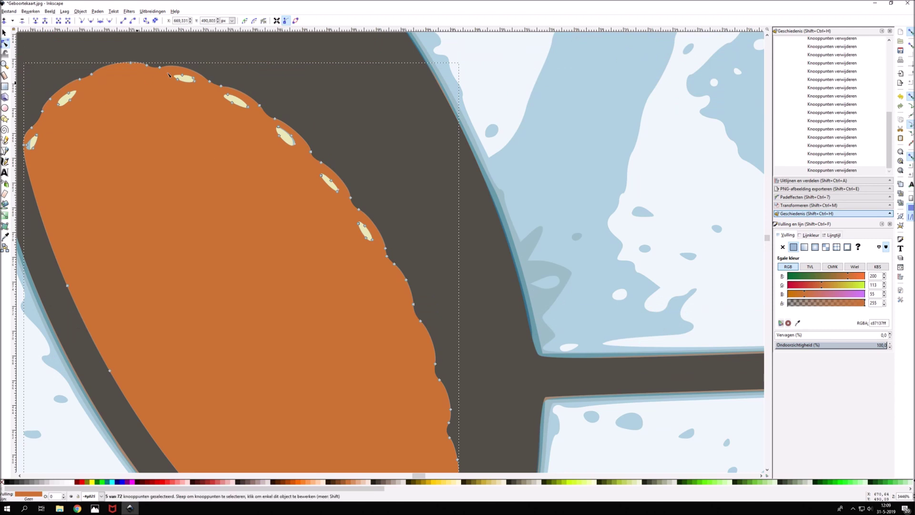
left_click_drag(216, 89, 299, 152)
key("Delete")
Delete the last cream blobs and three stray nodes so the oval is solid orange.
key("Delete")
left_click_drag(350, 197, 341, 204)
left_click_drag(375, 247, 346, 225)
key("Delete")
left_click_drag(342, 189, 336, 198)
key("Delete")
key("Delete")
mouse_move(90, 86)
left_mouse_down()
mouse_move(57, 110)
mouse_move(27, 152)
left_mouse_up()
key("Delete")
scroll(287, 193, "down", 3)
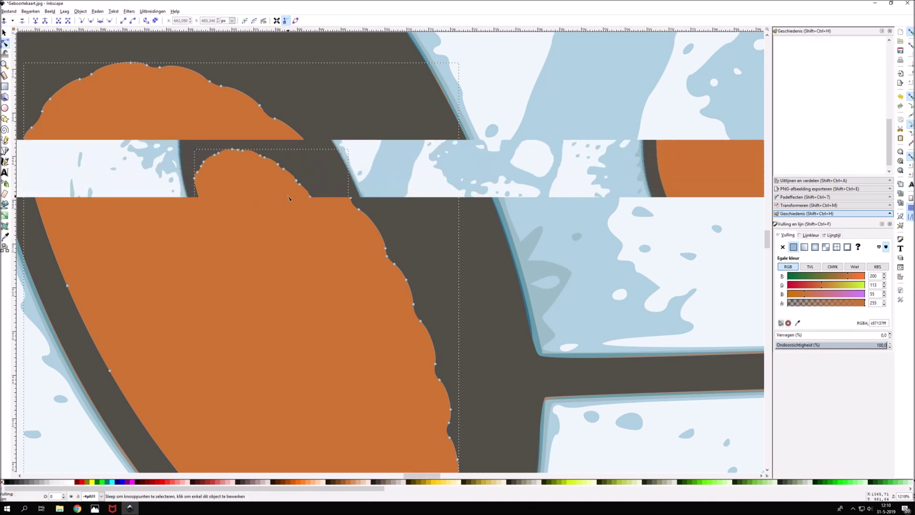
key("Delete")
key("s")
left_click_drag(422, 476, 439, 476)
key("n")
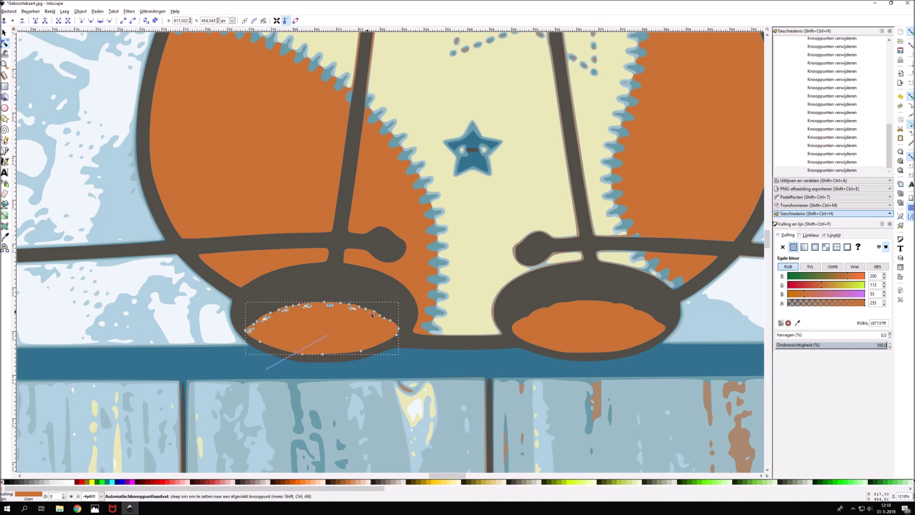
Delete the cream stitch-hole nodes from the left bottom orange oval, undoing an accidental curve drag first.
left_click_drag(341, 308, 328, 316)
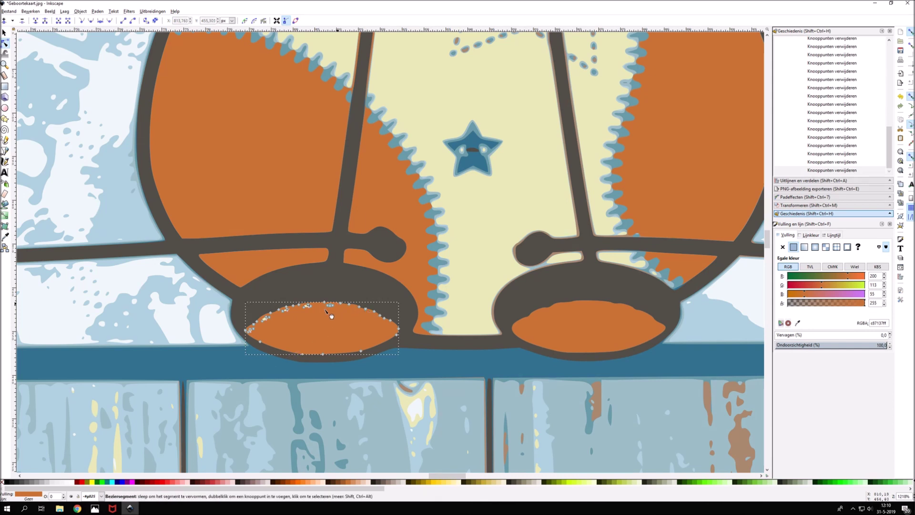
key("ctrl+z")
scroll(324, 316, "up", 2, "ctrl")
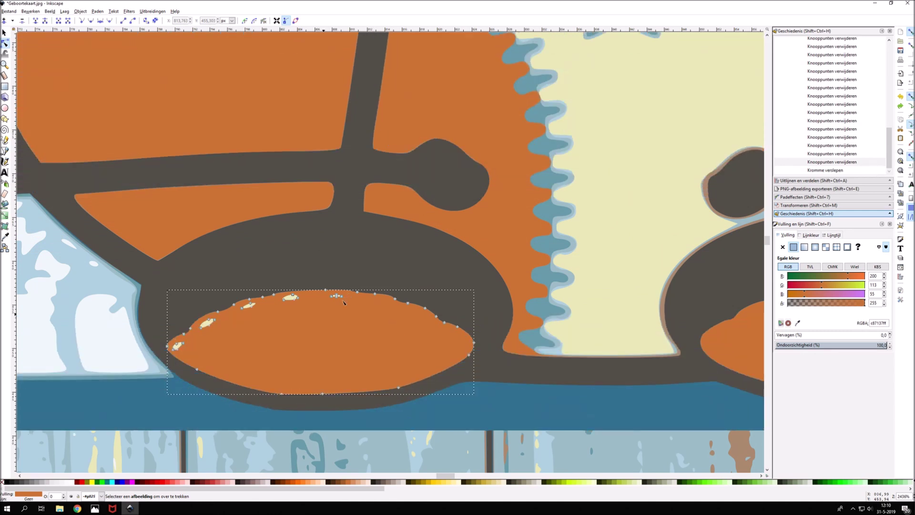
mouse_move(326, 294)
left_mouse_down()
mouse_move(343, 302)
mouse_move(230, 320)
left_mouse_up()
key("Delete")
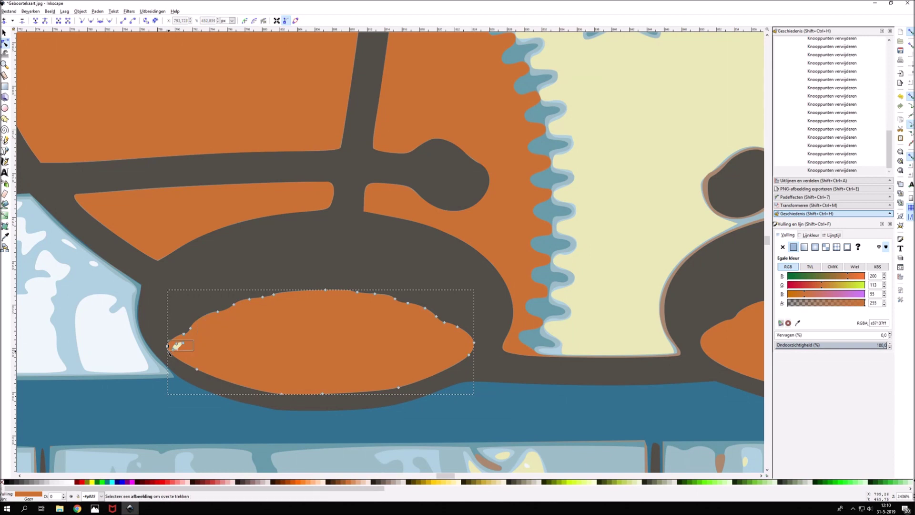
scroll(216, 457, "down", 1)
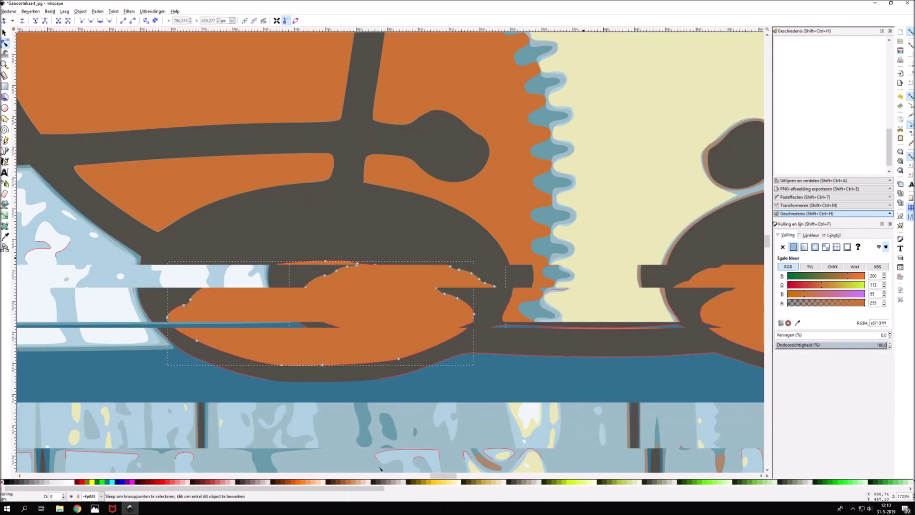
left_click_drag(441, 475, 461, 476)
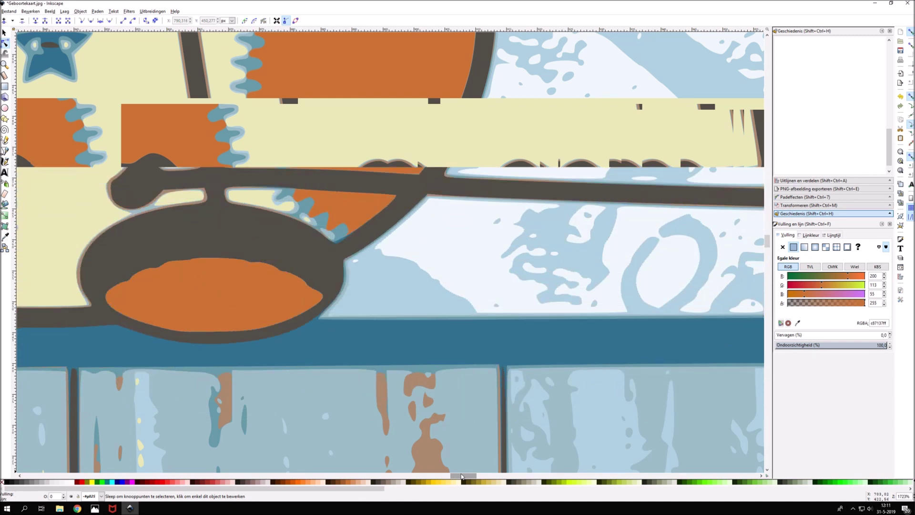
left_click_drag(461, 475, 480, 475)
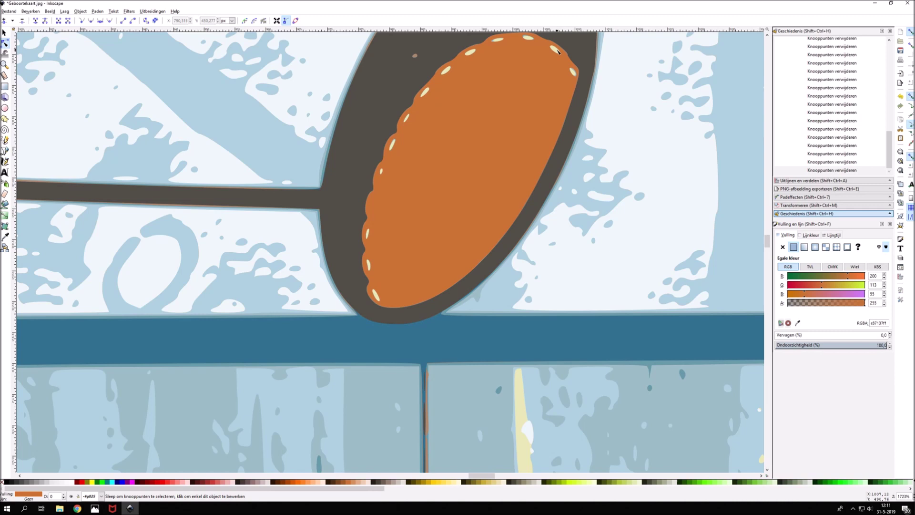
Delete the stitch-hole nodes along the top edge of the foot's orange patch.
left_click(528, 40)
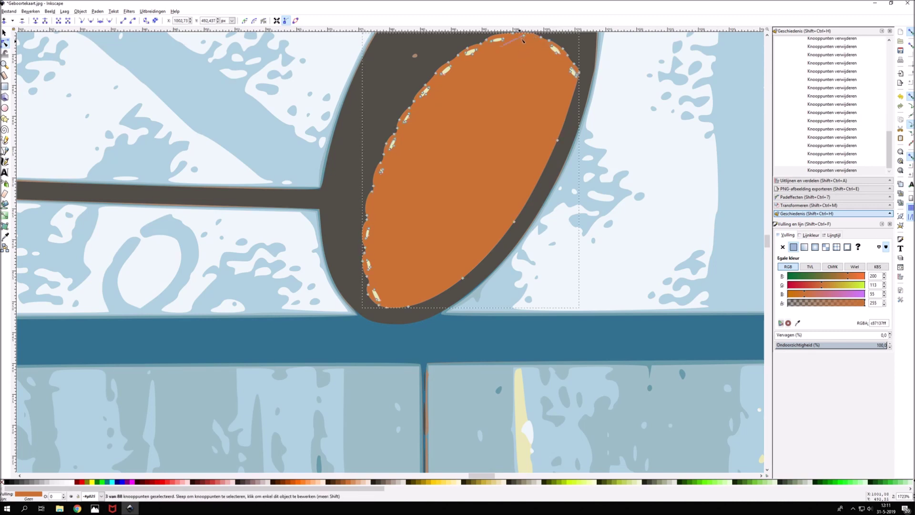
left_click_drag(546, 42, 564, 62)
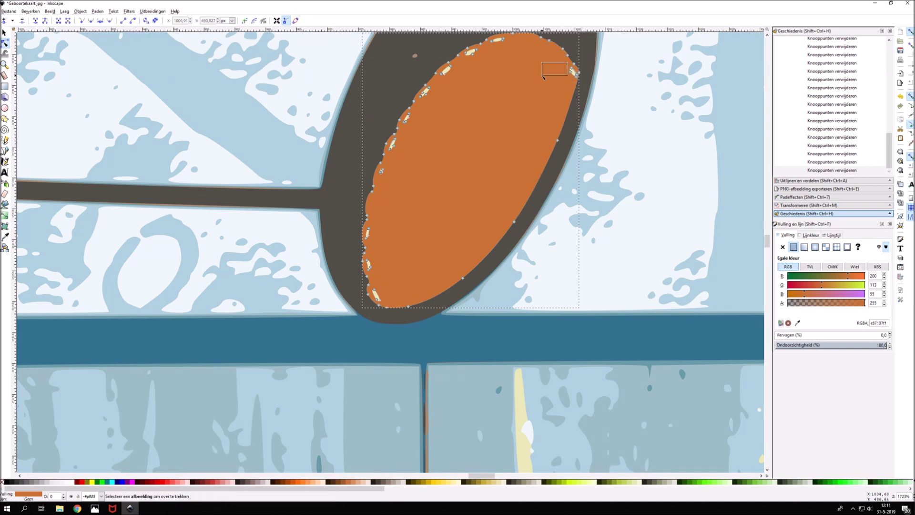
left_click(574, 73)
key("Delete")
left_click_drag(516, 38, 443, 81)
key("Delete")
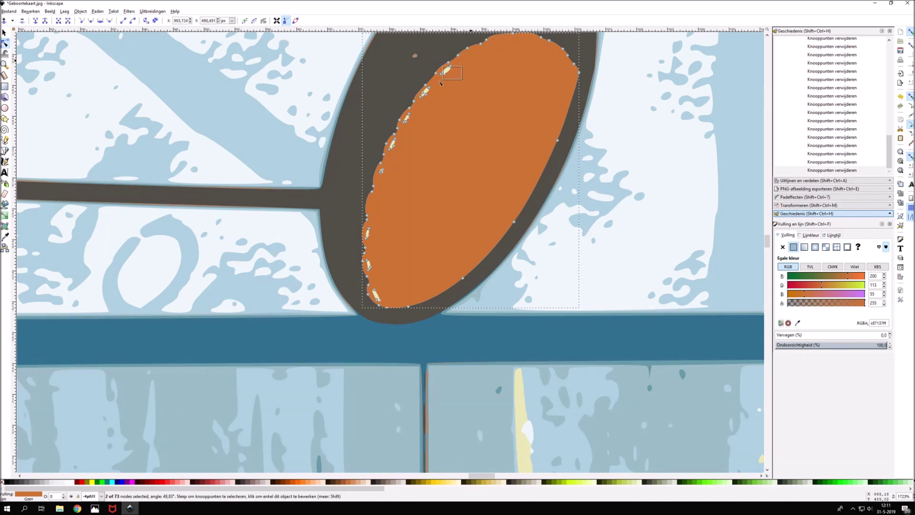
key("Delete")
left_click_drag(441, 89, 419, 100)
key("Delete")
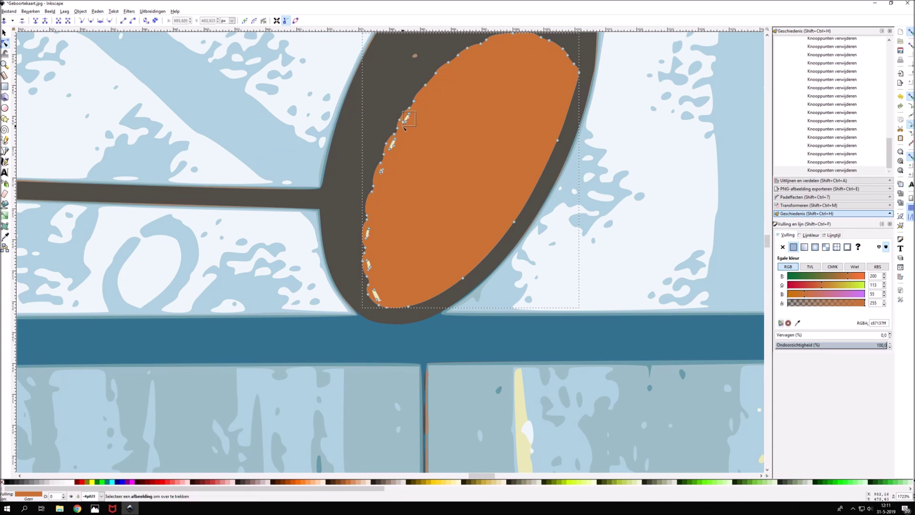
key("Delete")
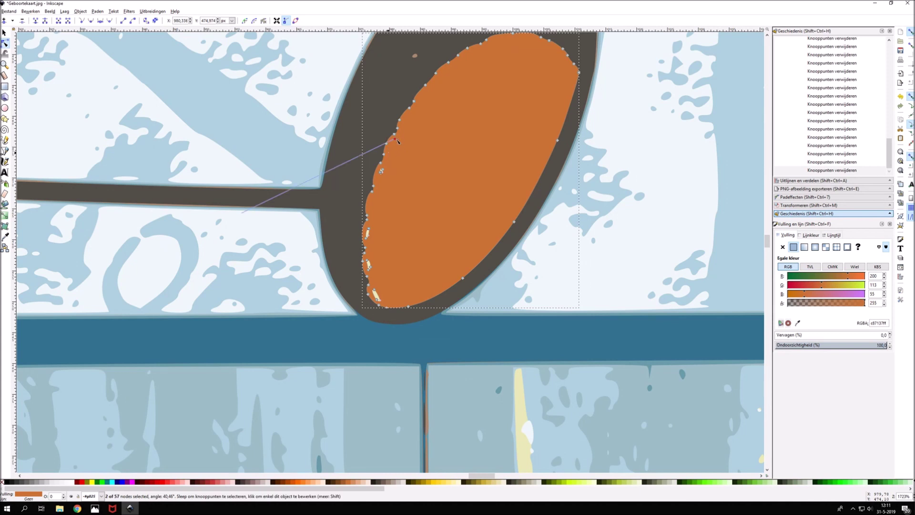
Remove the last stitch-hole nodes and smooth the patch's lower-left edge.
left_click_drag(391, 167, 381, 178)
key("Delete")
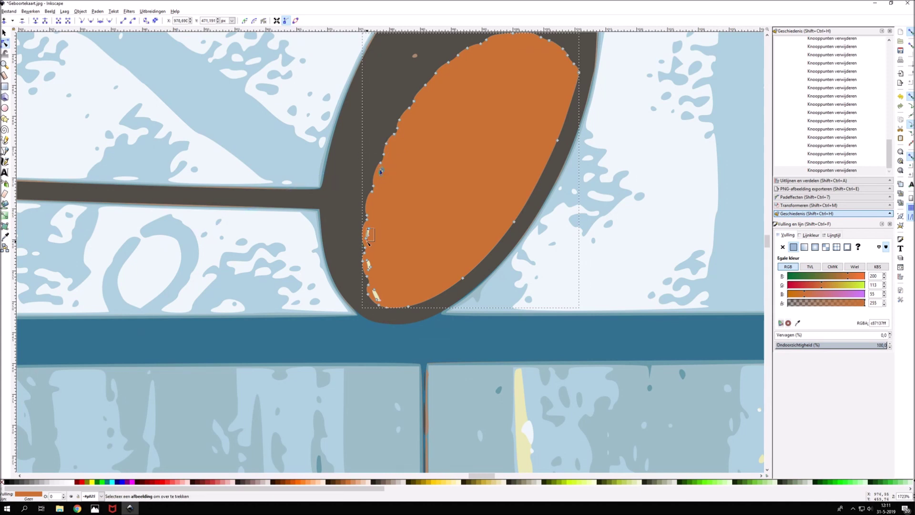
left_click_drag(363, 227, 375, 251)
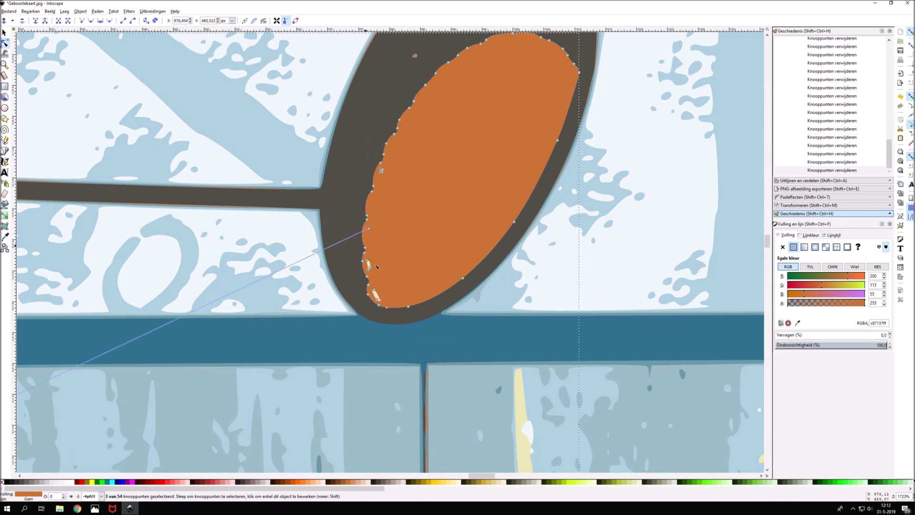
left_click(376, 261)
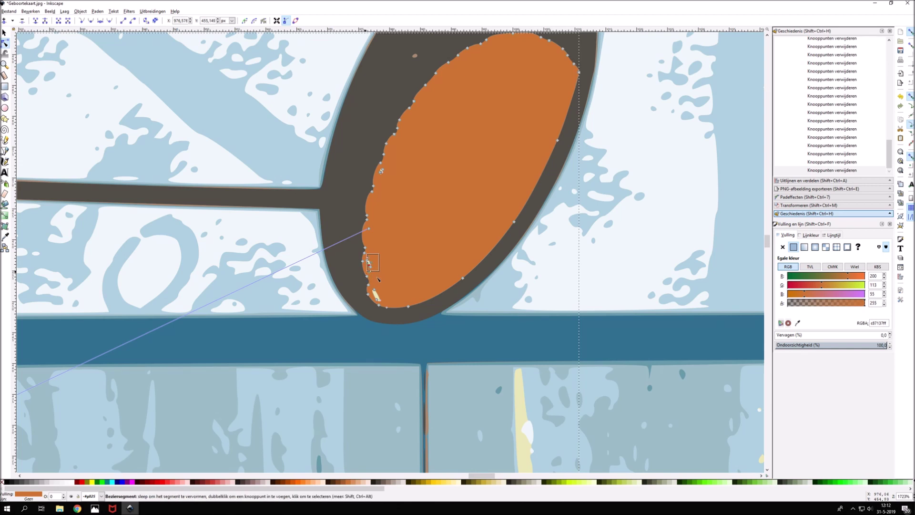
left_click(370, 265)
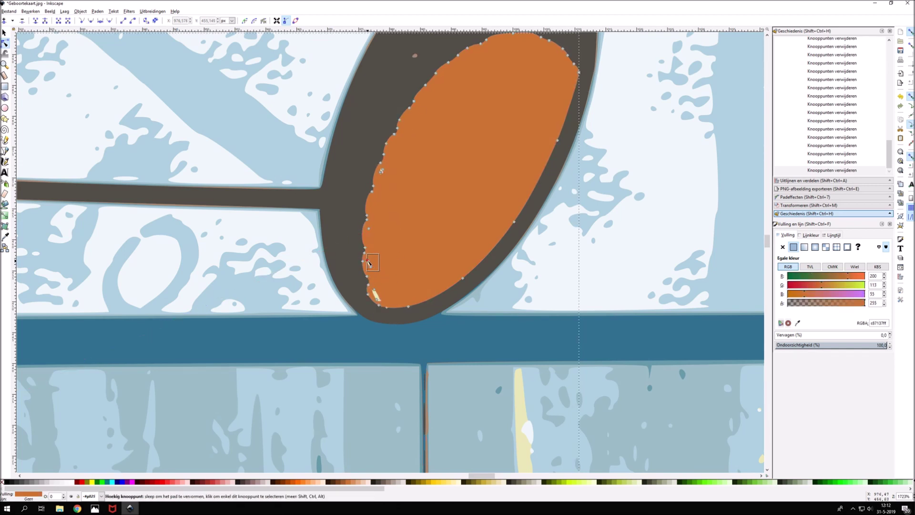
mouse_move(369, 262)
left_mouse_down()
mouse_move(391, 282)
mouse_move(383, 301)
left_mouse_up()
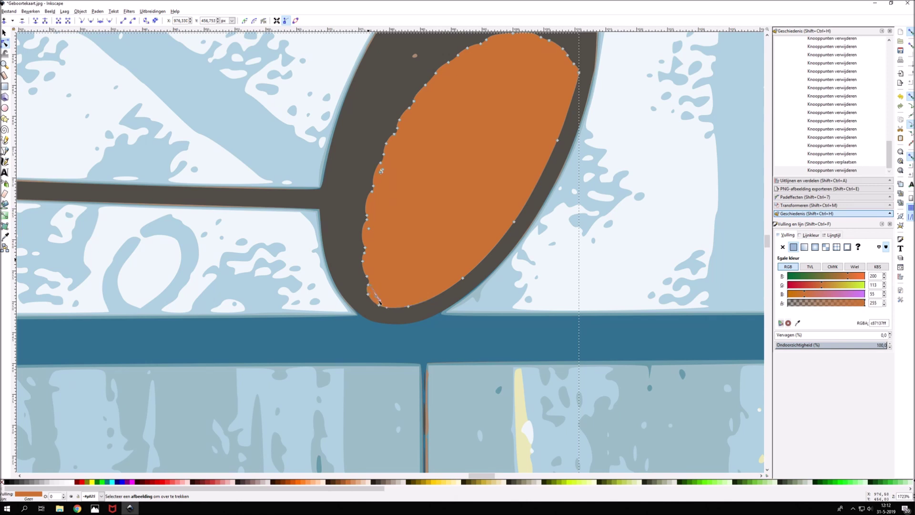
key("minus")
key("minus")
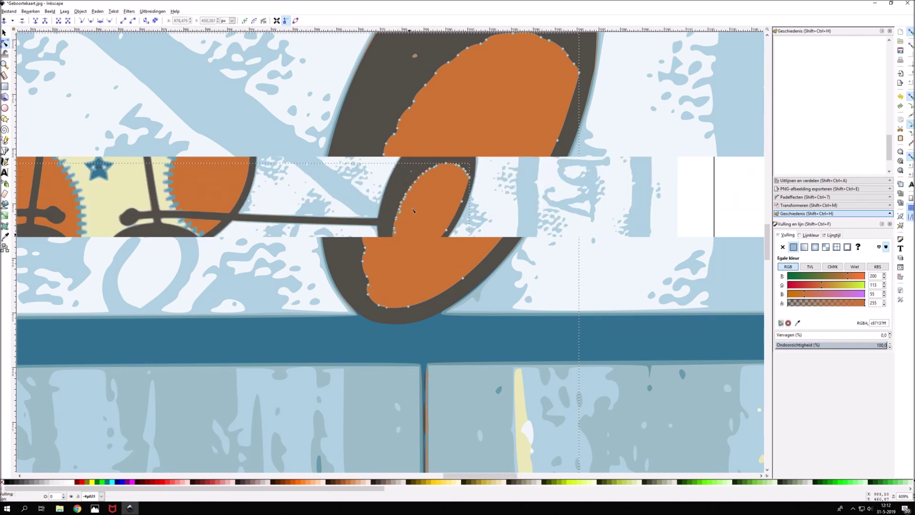
key("plus")
key("plus")
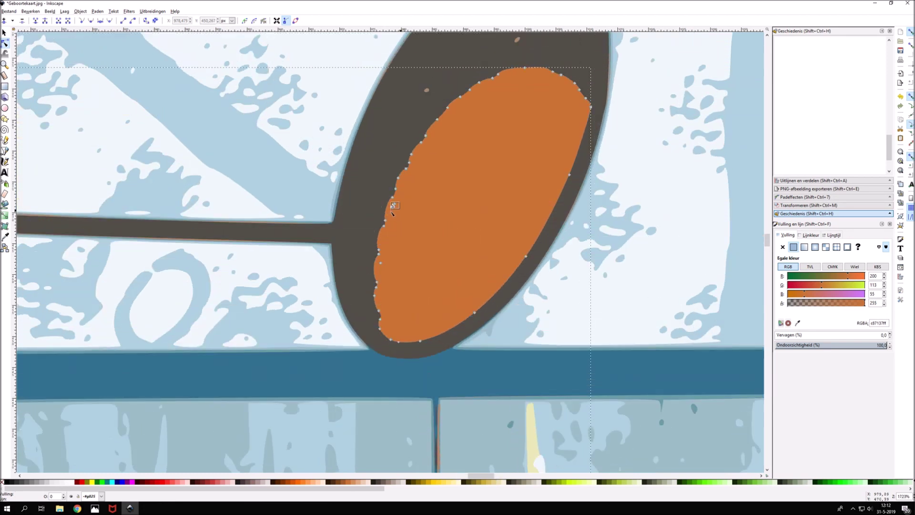
left_click(392, 206)
key("minus")
key("minus")
key("minus")
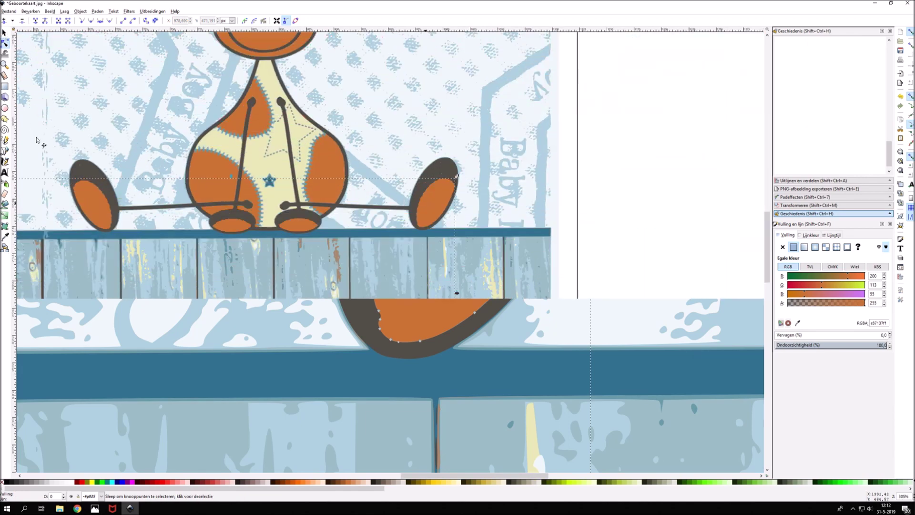
Select the giraffe's orange ear and foot spots and group them.
key("s")
scroll(567, 114, "up", 4)
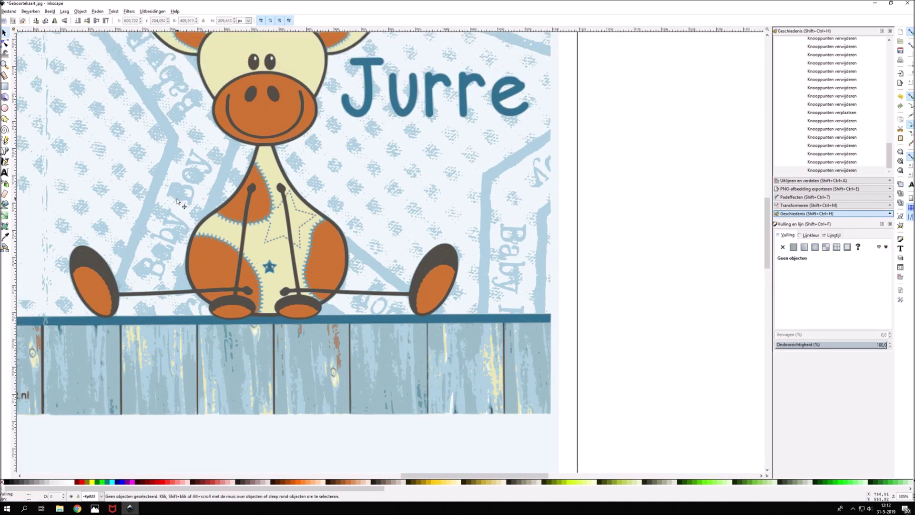
key("minus")
key("minus")
key("minus")
left_click(462, 234)
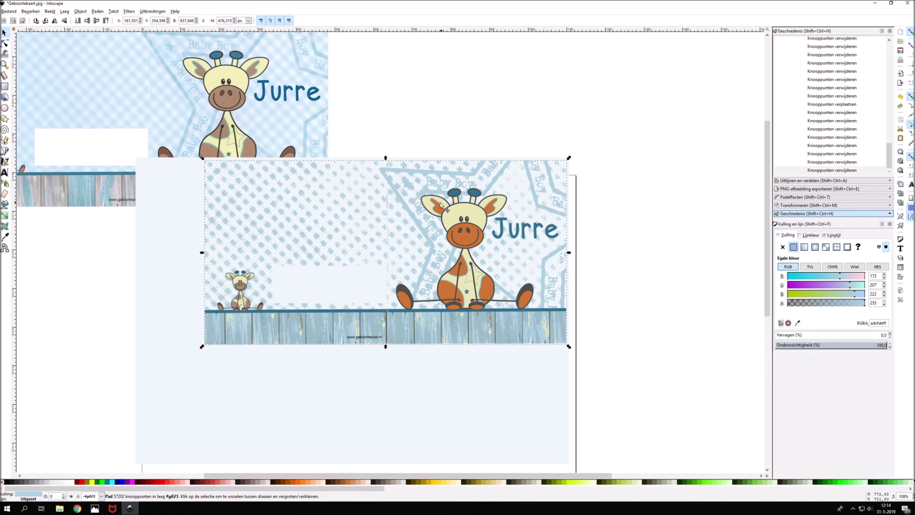
left_click(440, 206)
left_click(490, 210, "shift")
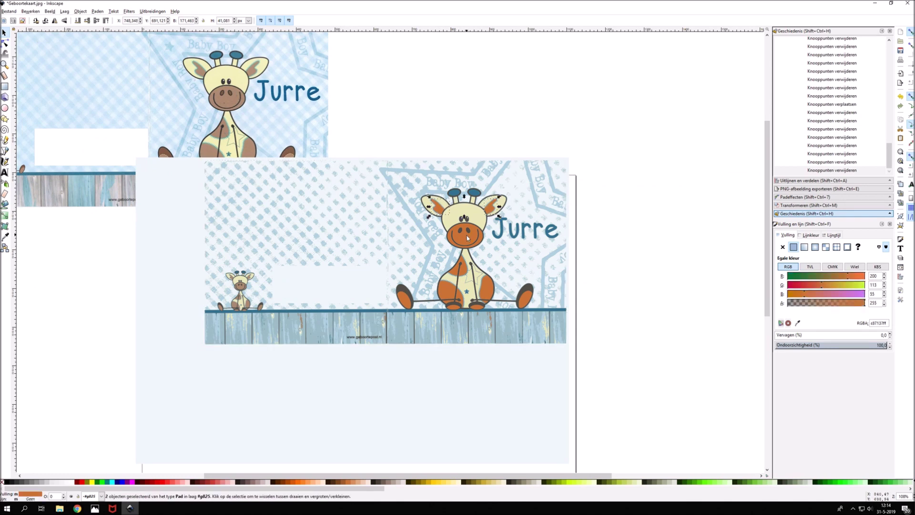
left_click(452, 305, "shift")
left_click(474, 307, "shift")
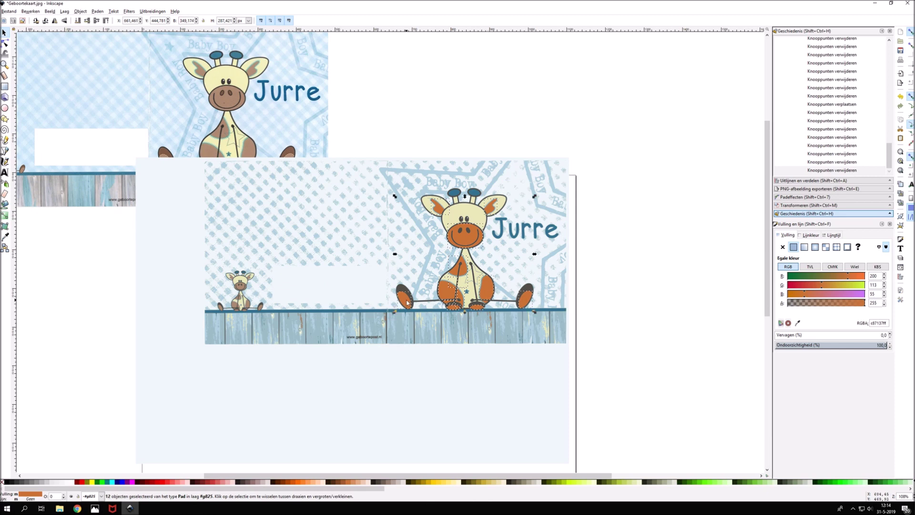
right_click(406, 300)
left_click(441, 443)
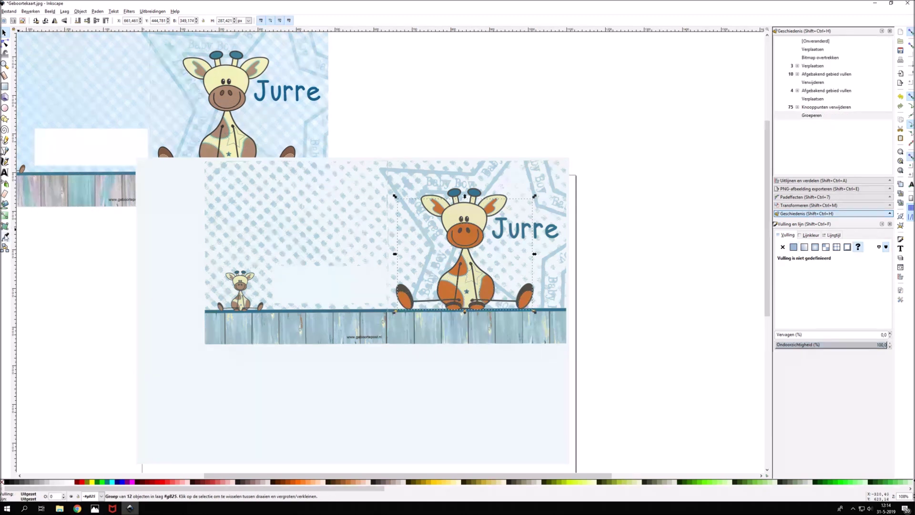
Colour the spots group brown and move it off the card to the upper right.
left_click(5, 237)
left_click(197, 69)
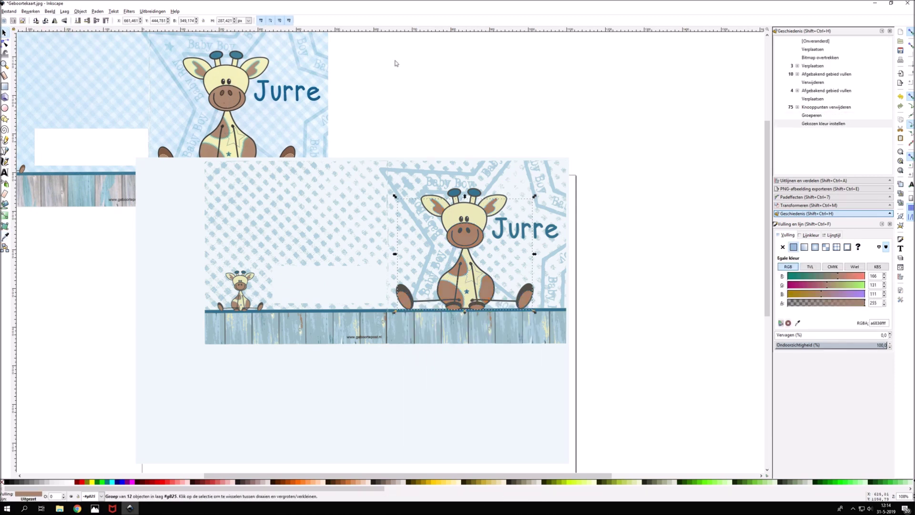
left_click(486, 85)
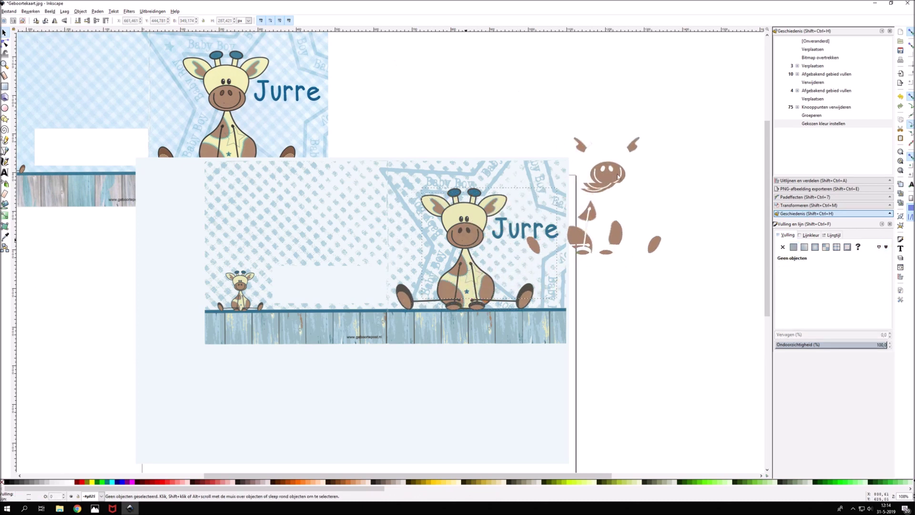
left_click_drag(466, 243, 689, 88)
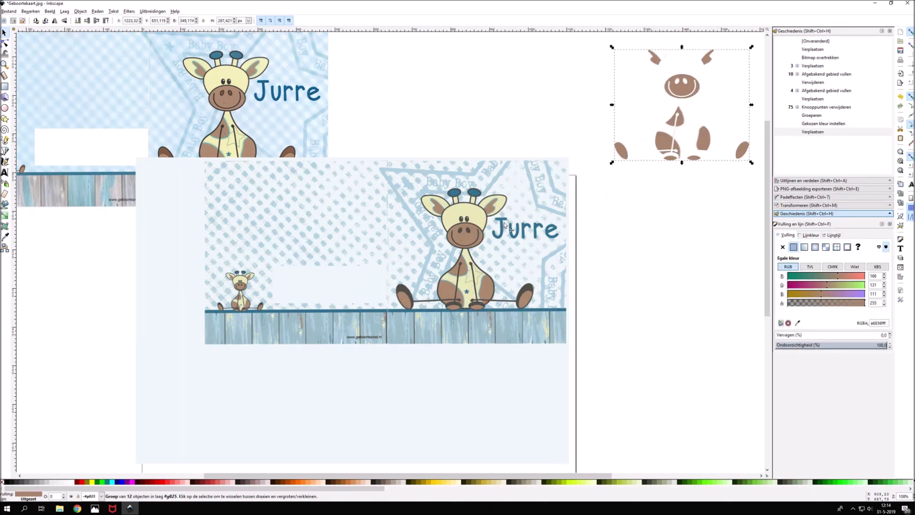
scroll(291, 189, "down", 1)
scroll(241, 205, "up", 2)
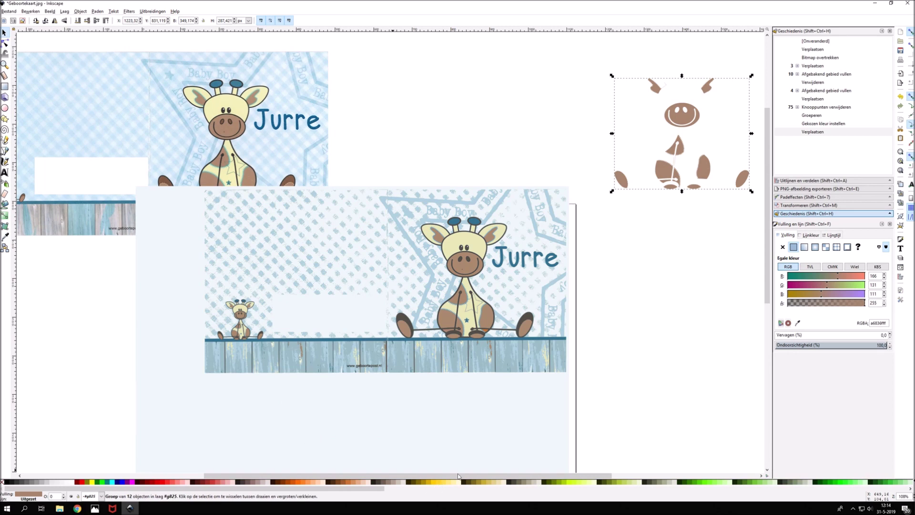
key("Escape")
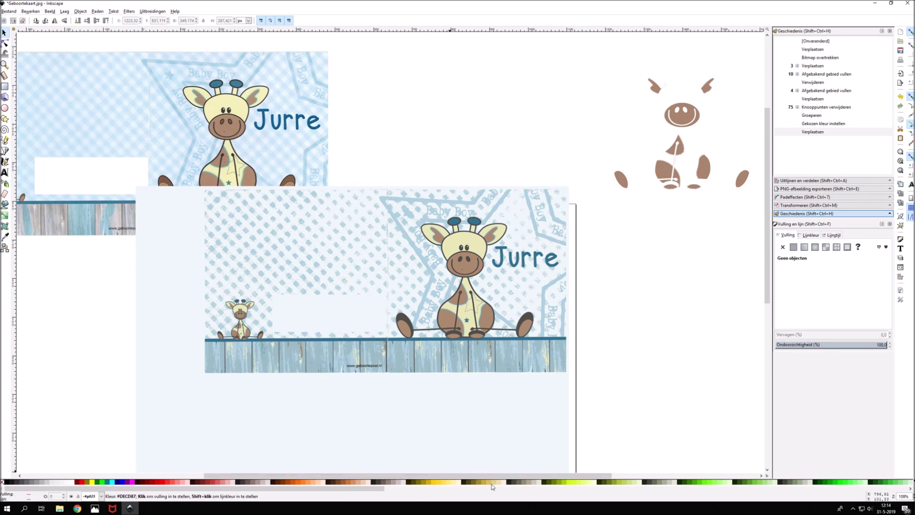
left_click(5, 204)
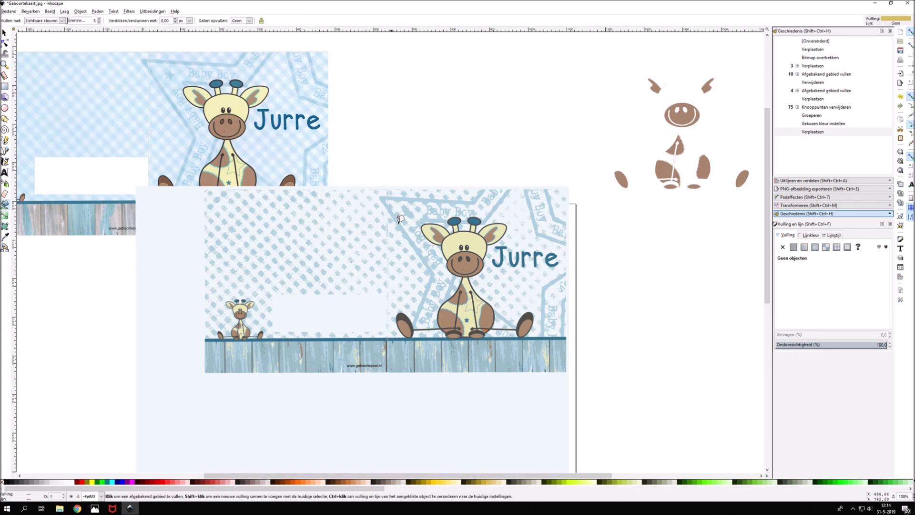
Undo the move and recolour, then group the spots with the extra orange piece.
scroll(448, 321, "up", 3, "ctrl")
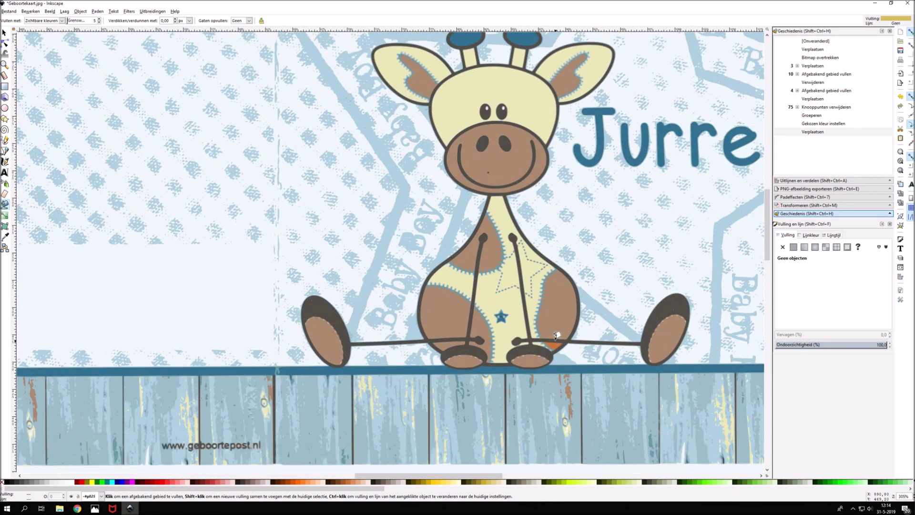
key("ctrl+z")
key("ctrl+z")
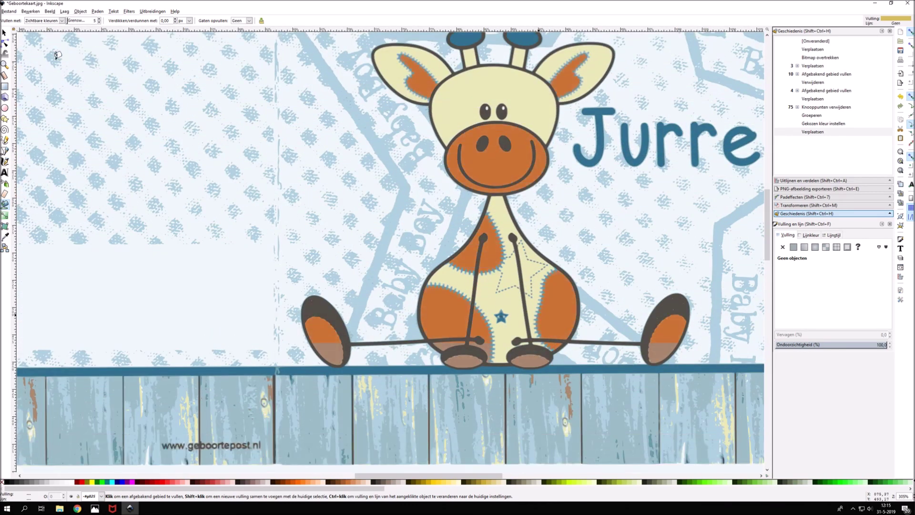
key("s")
left_click(558, 352, "shift")
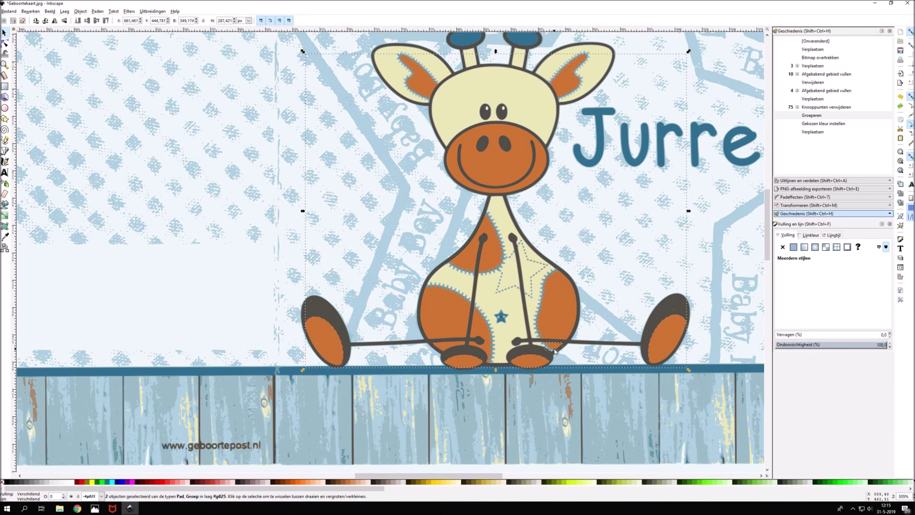
right_click(555, 351)
left_click(585, 451)
Colour the combined group brown and place it beside the card at the upper right.
scroll(568, 361, "down", 2)
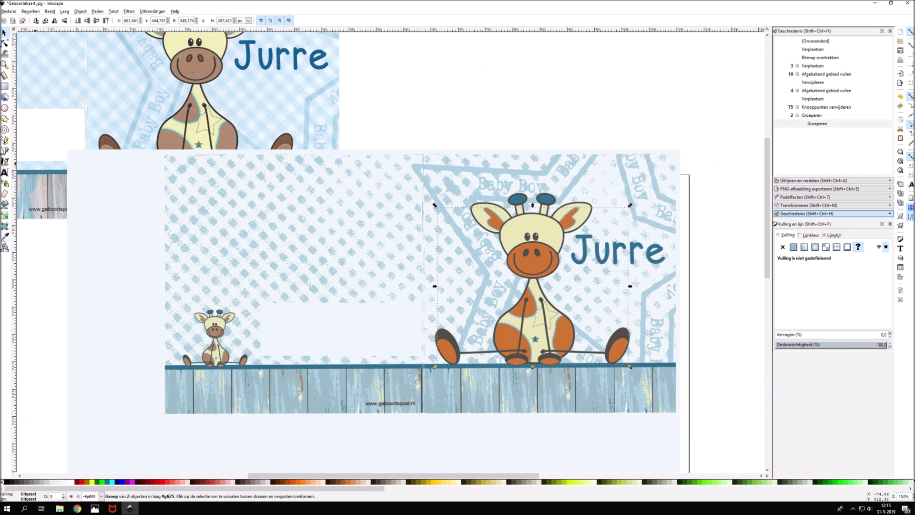
key("d")
left_click(208, 350)
key("s")
left_click_drag(636, 161, 641, 101)
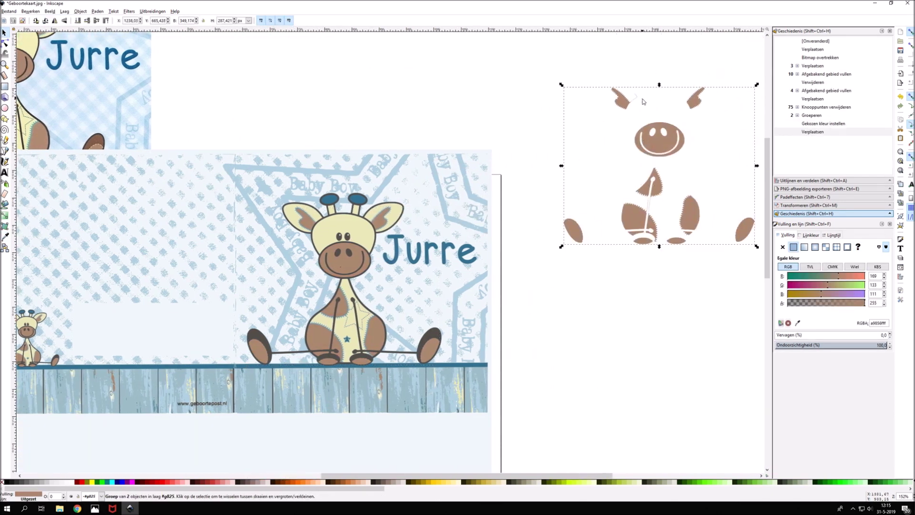
scroll(642, 102, "up", 3)
scroll(639, 105, "up", 2)
scroll(605, 107, "up", 1)
scroll(596, 135, "up", 2)
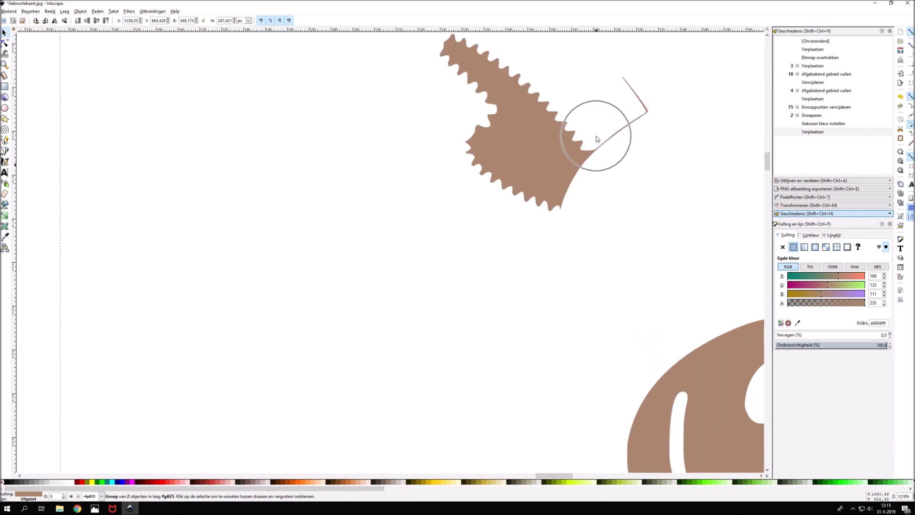
left_click(596, 139)
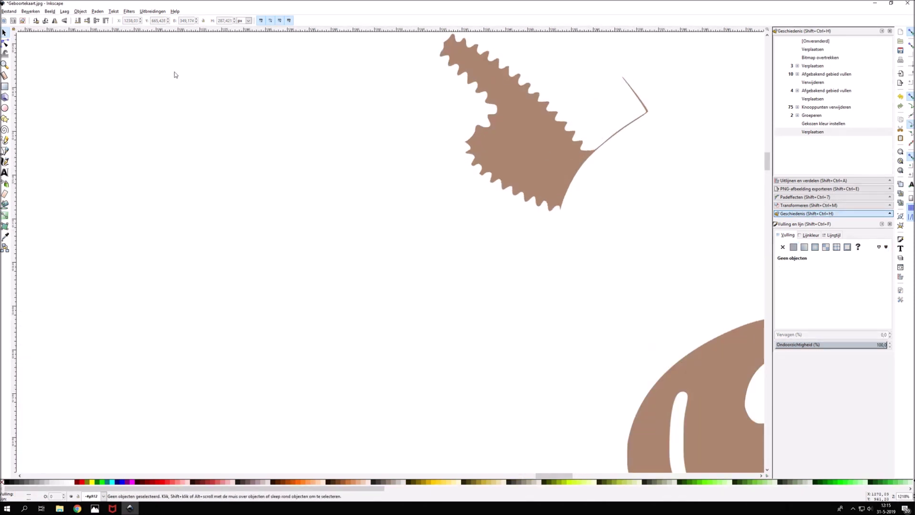
Delete the stray tail's tip node on the brown ear patch and pull the spike back to its edge.
double_click(532, 138)
left_click(621, 77)
key("Delete")
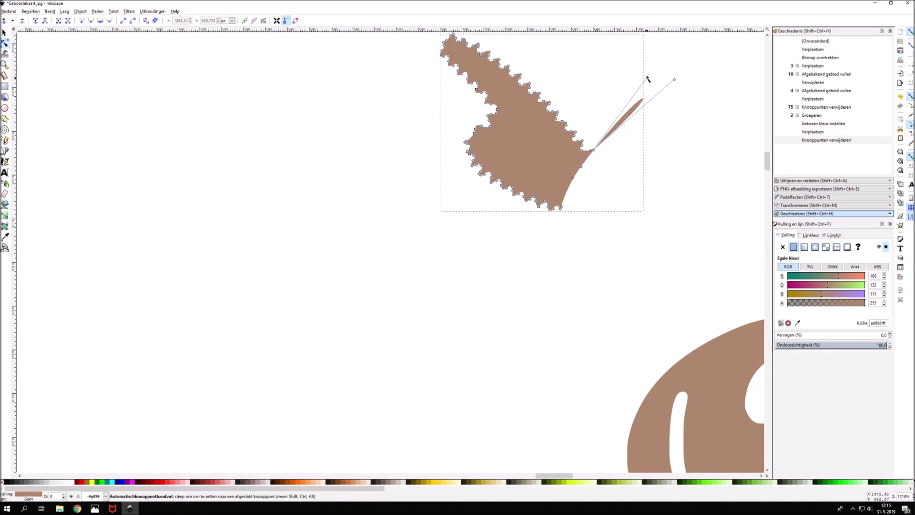
left_click_drag(647, 79, 592, 156)
left_click(640, 137)
scroll(660, 164, "down", 5)
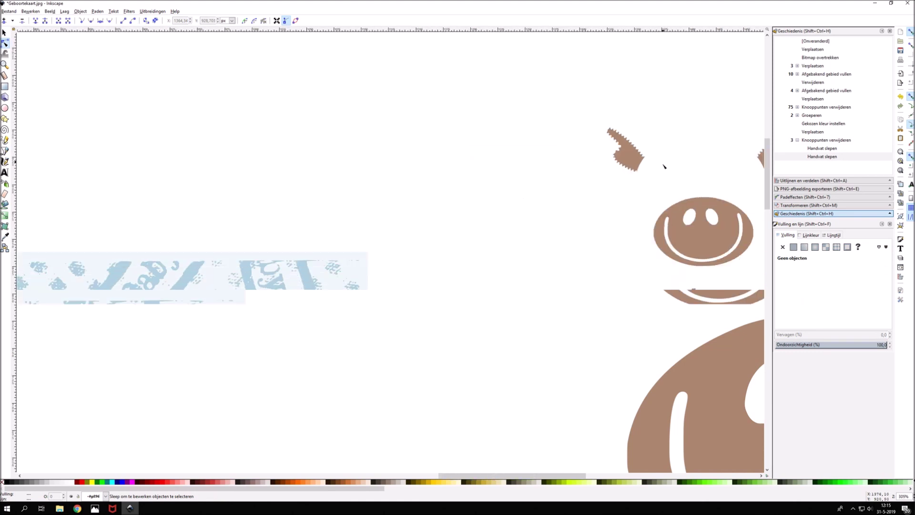
mouse_move(538, 476)
left_mouse_down()
mouse_move(580, 476)
mouse_move(469, 481)
left_mouse_up()
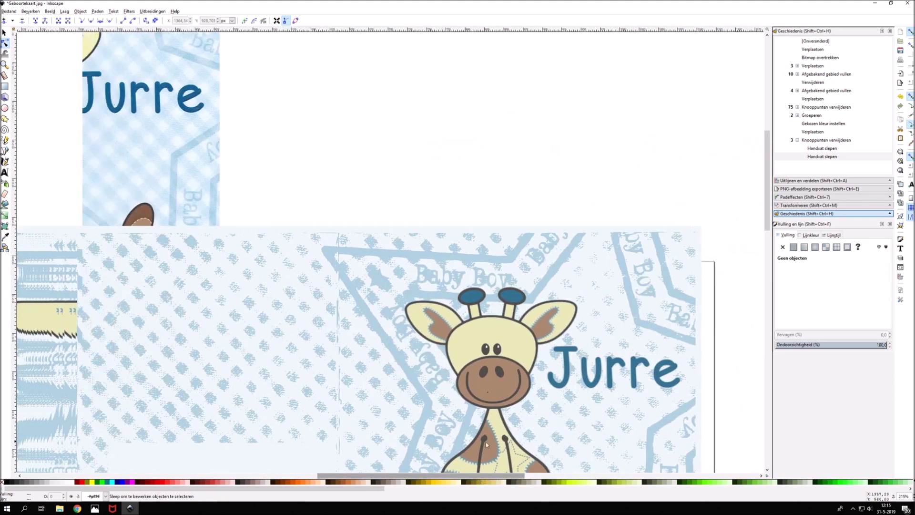
left_click(4, 33)
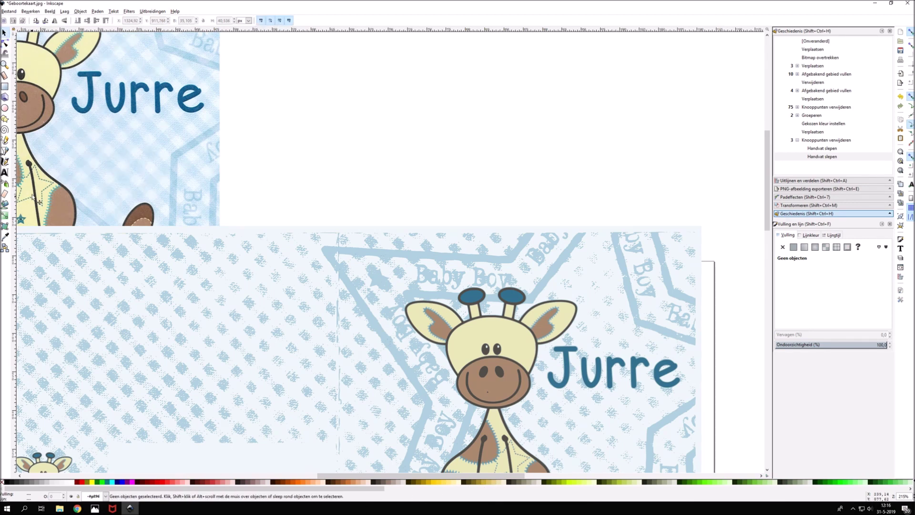
left_click(5, 204)
scroll(548, 318, "down", 3)
Fill the giraffe's horns, ears and face with the cream colour decd87.
scroll(548, 318, "down", 3)
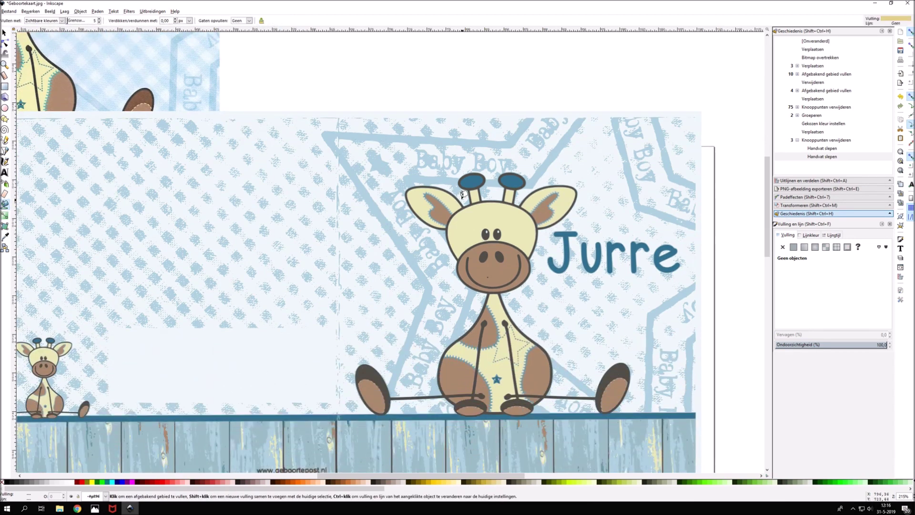
scroll(479, 203, "up", 5, "ctrl")
scroll(478, 202, "down", 1, "ctrl")
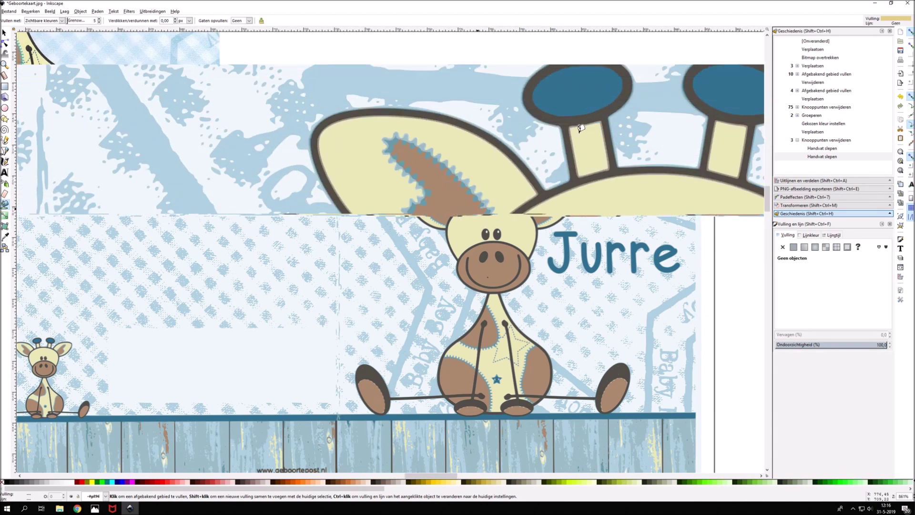
left_click(726, 144)
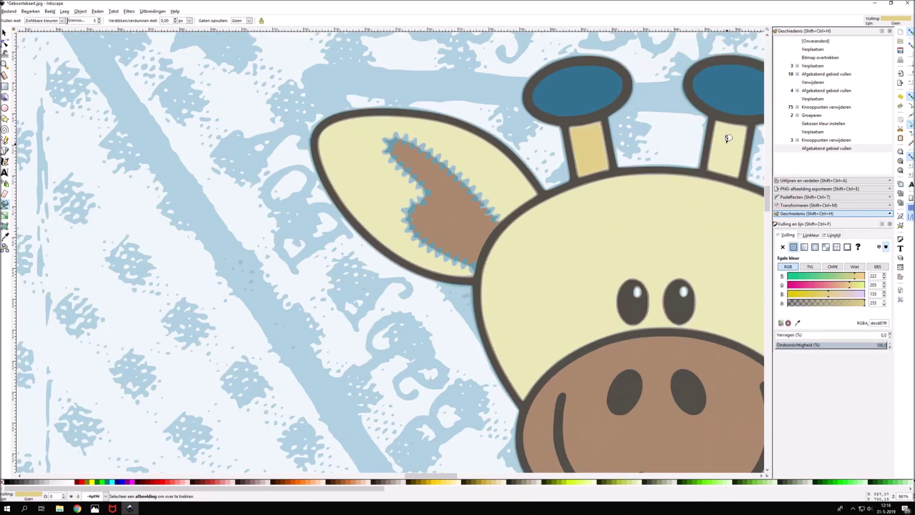
left_click(588, 143)
left_click(354, 125)
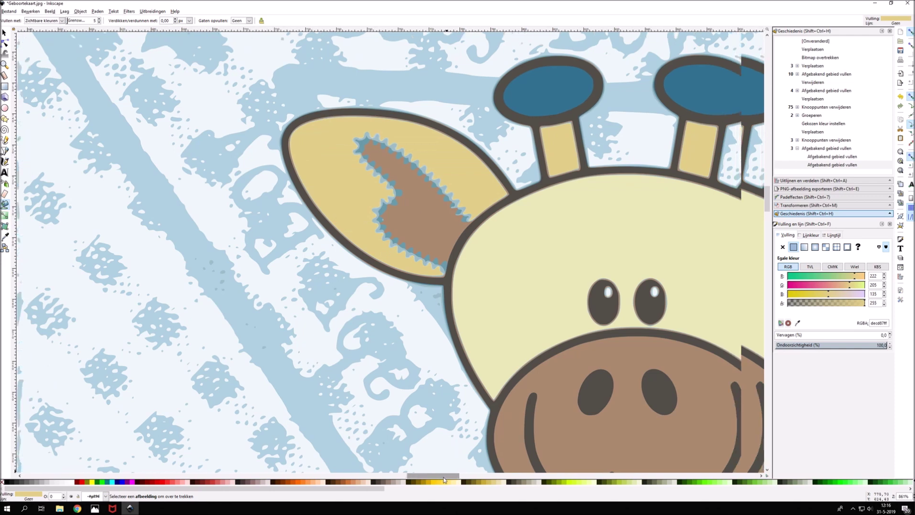
scroll(486, 458, "right", 5)
left_click(567, 266)
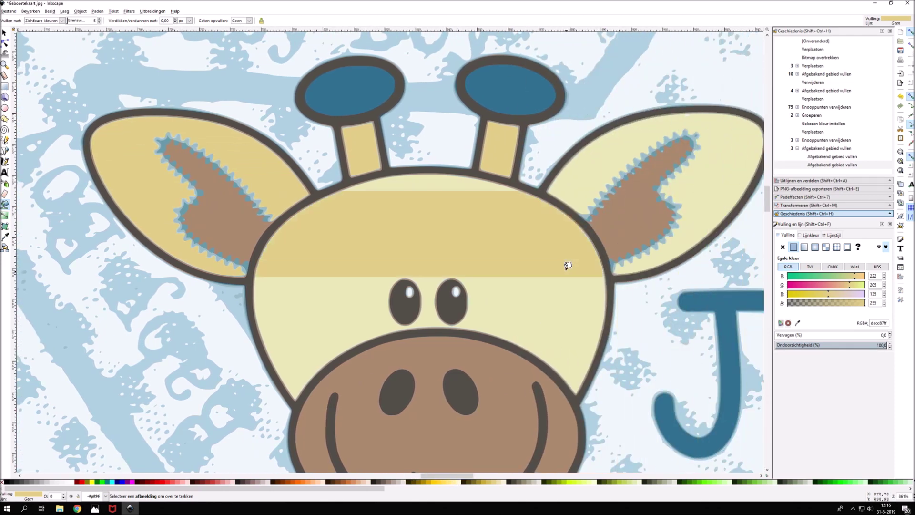
left_click(593, 167)
Pan over the giraffe's body and head, then zoom out to see the whole card.
scroll(551, 309, "down", 3)
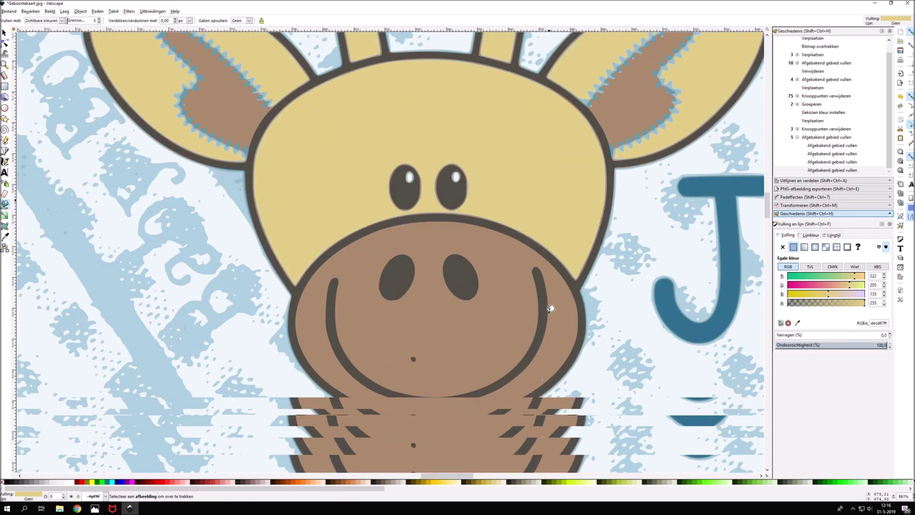
scroll(550, 309, "down", 3)
scroll(550, 309, "down", 8)
scroll(551, 309, "down", 5)
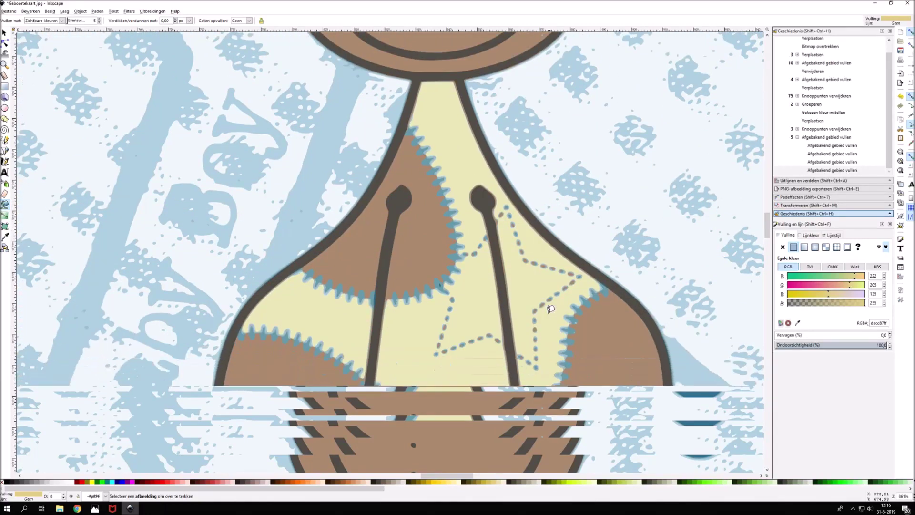
scroll(550, 308, "down", 2)
key("minus")
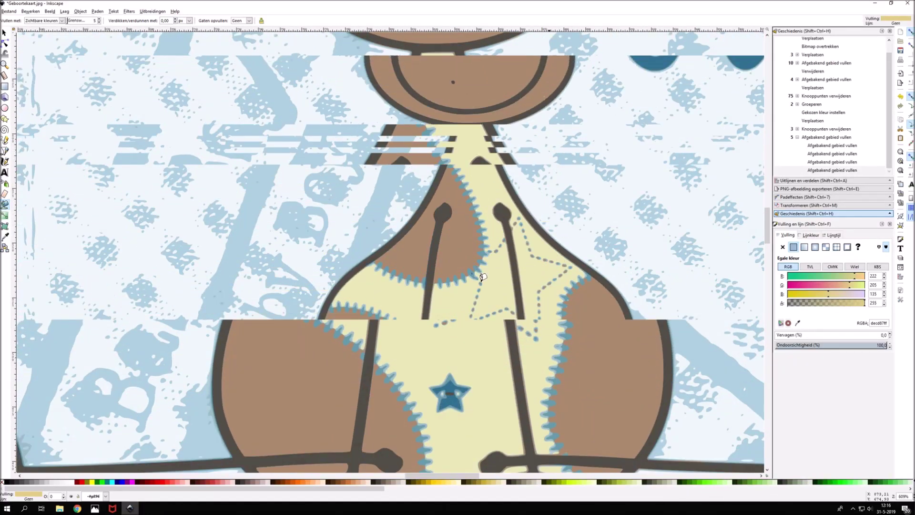
scroll(458, 389, "down", 2)
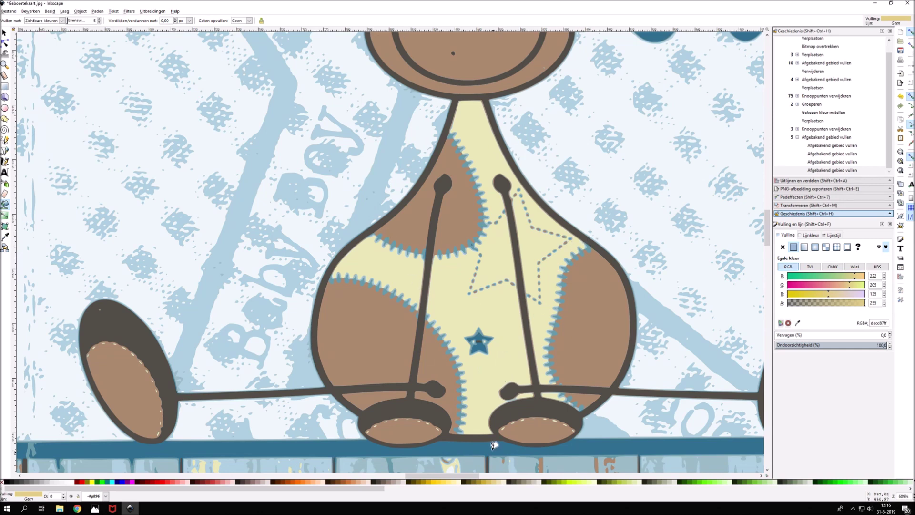
scroll(406, 293, "down", 2)
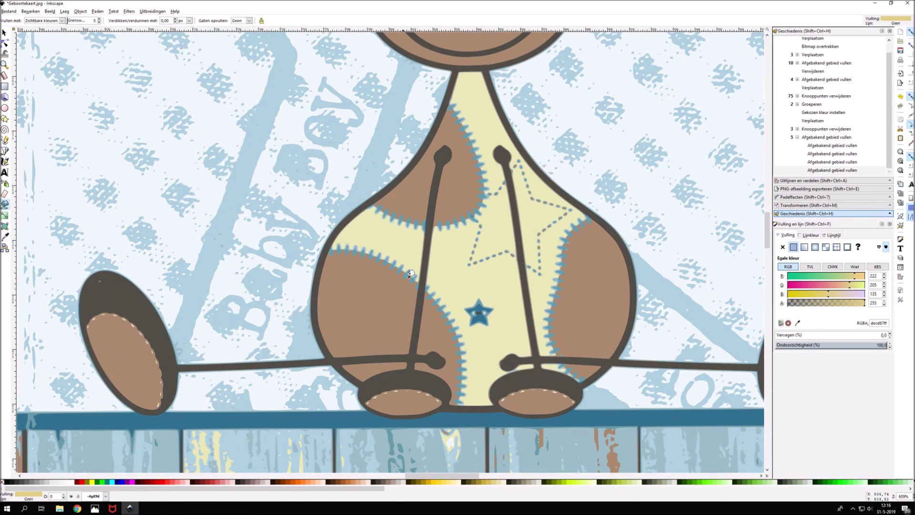
left_click_drag(466, 58, 480, 333)
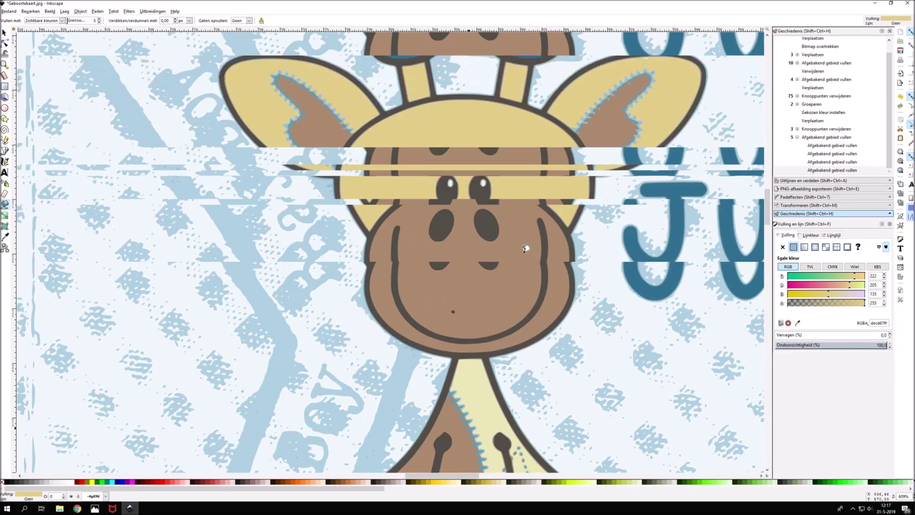
scroll(479, 333, "down", 5)
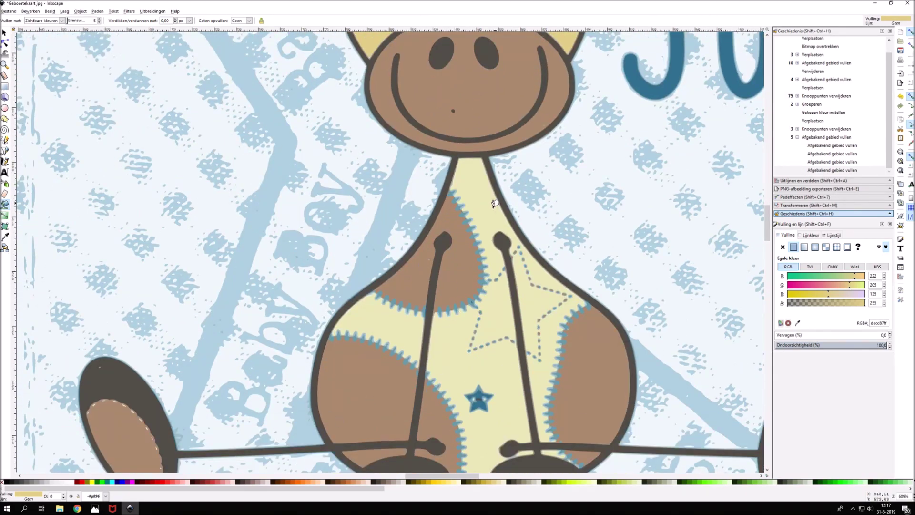
scroll(474, 187, "down", 3)
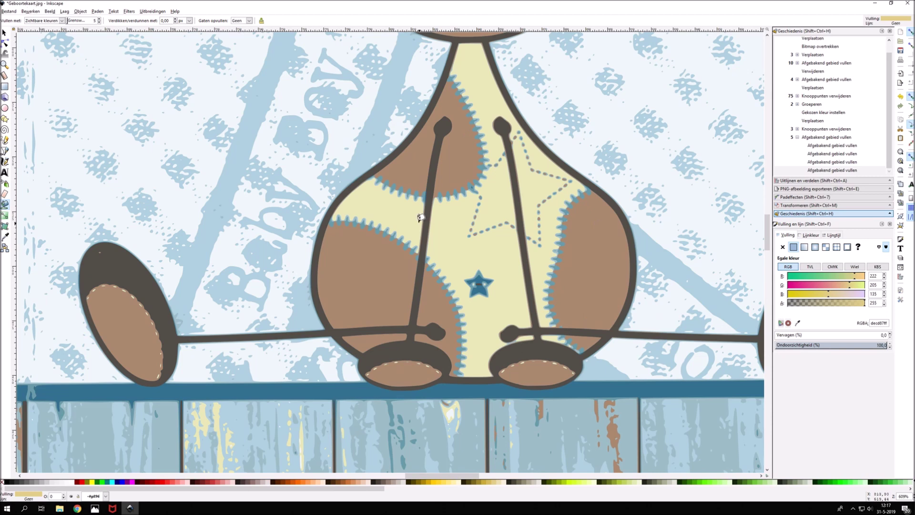
scroll(421, 218, "down", 4)
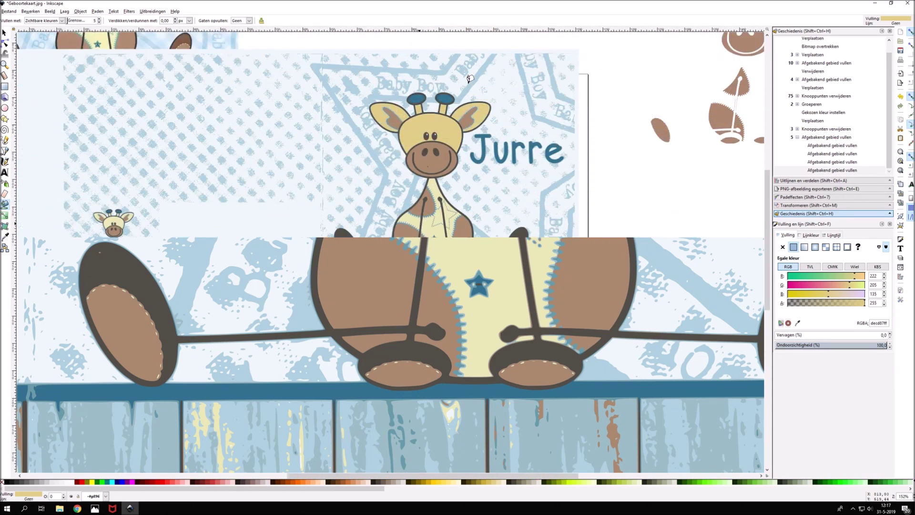
scroll(453, 143, "up", 3)
scroll(440, 205, "up", 3)
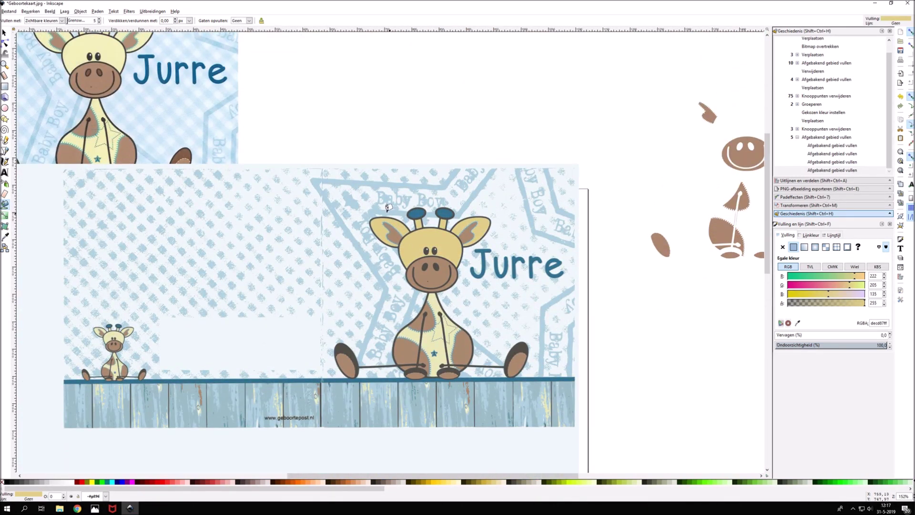
Undo the last two fills and select the card's bitmap image.
key("ctrl+z")
key("ctrl+z")
key("ctrl+z")
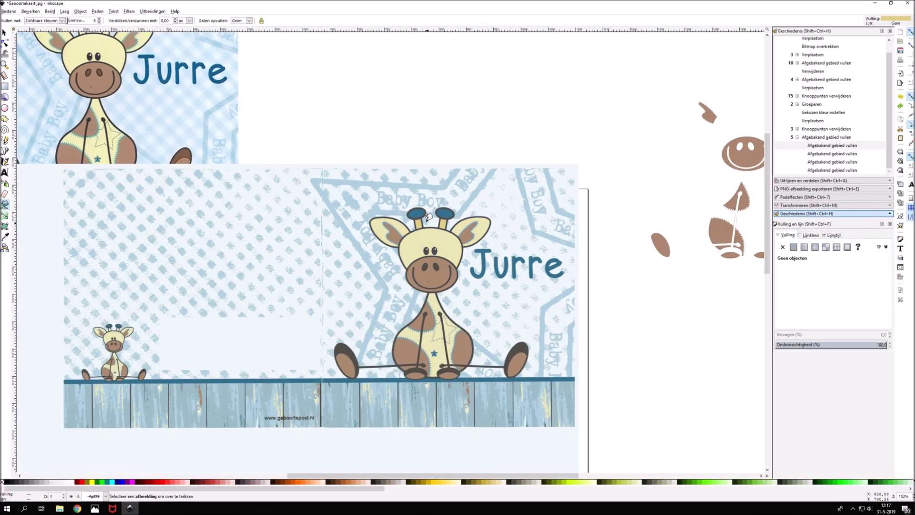
key("ctrl+z")
key("ctrl+z")
key("s")
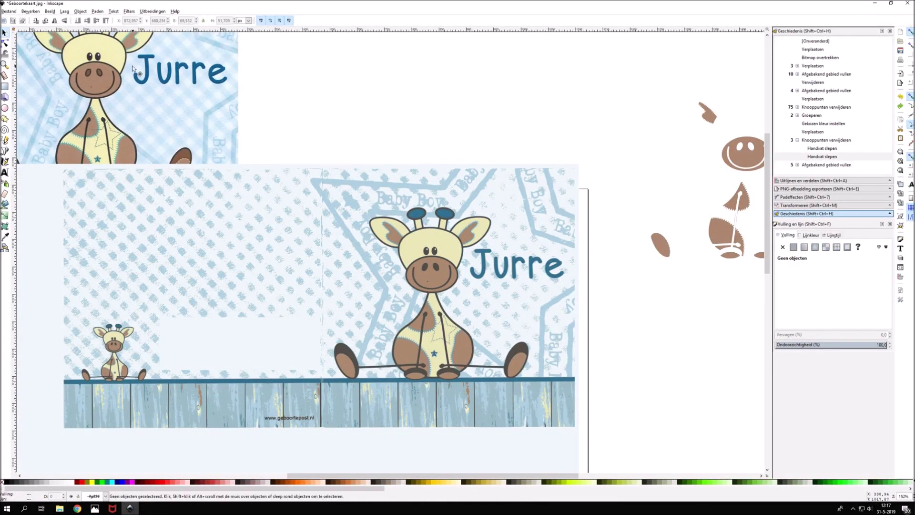
left_click(114, 63)
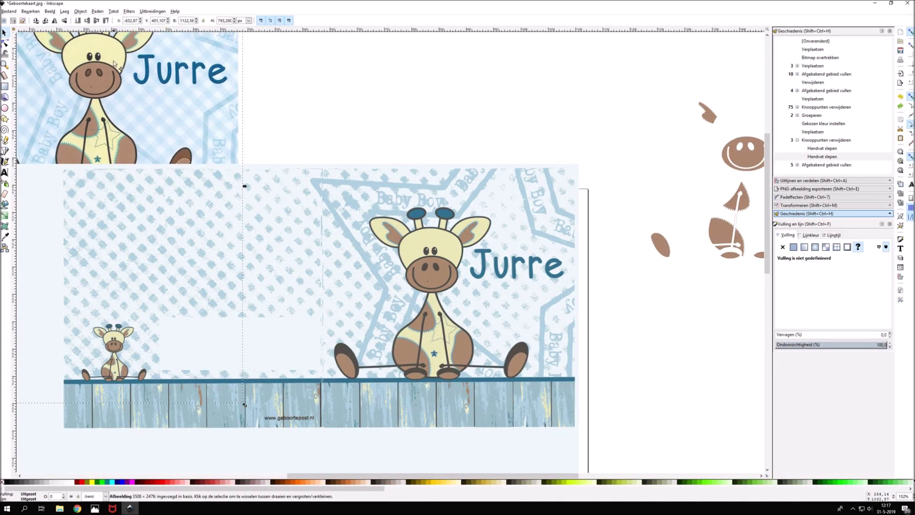
Trace the bitmap with single-scan Brightness cutoff at threshold 0.310.
left_click(101, 10)
left_click(114, 43)
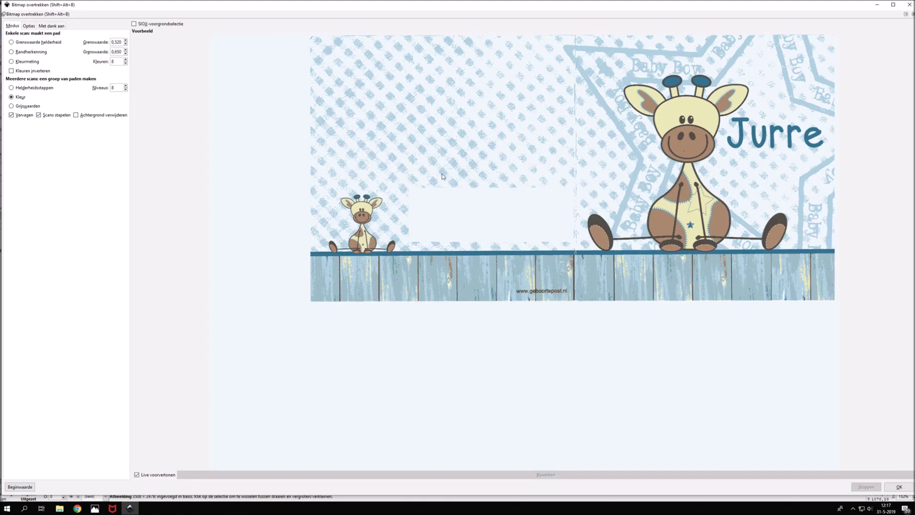
left_click(30, 42)
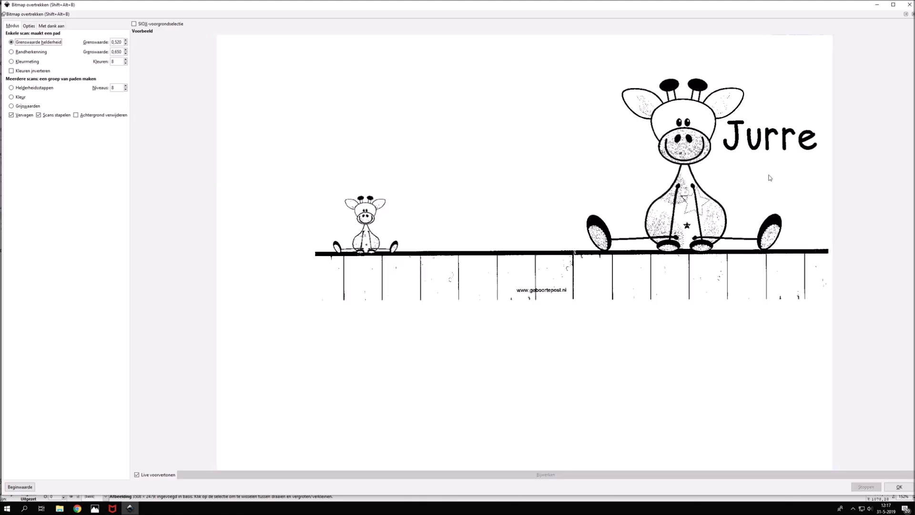
left_click(126, 44)
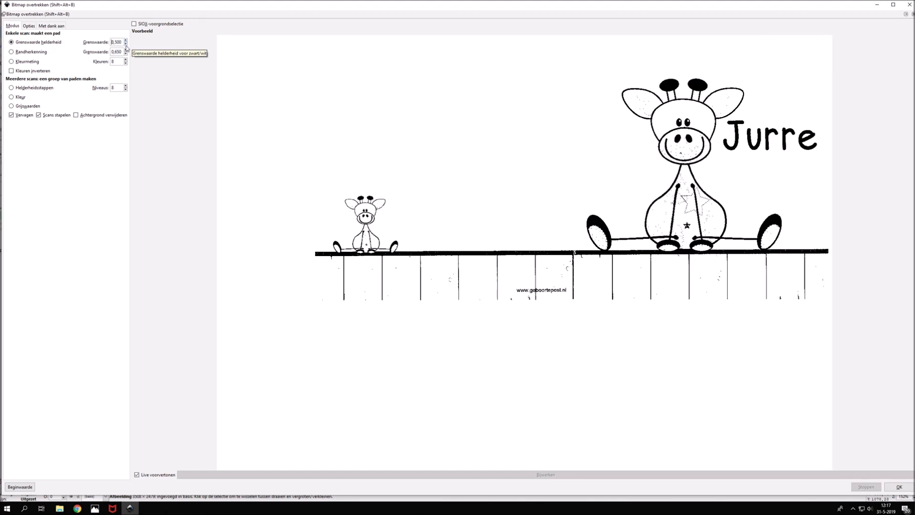
left_click(126, 45)
left_click(126, 45)
left_click(126, 45)
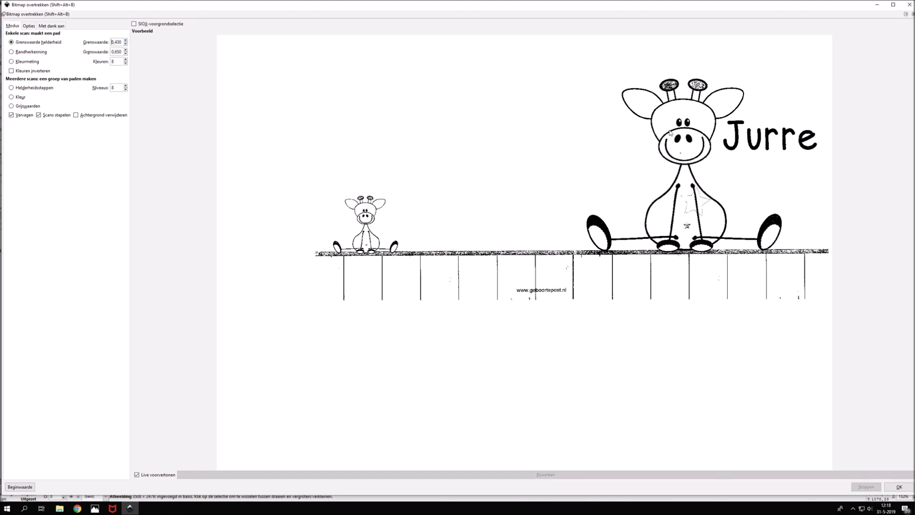
left_click(126, 45)
left_click(126, 45)
left_click(125, 45)
left_click(126, 45)
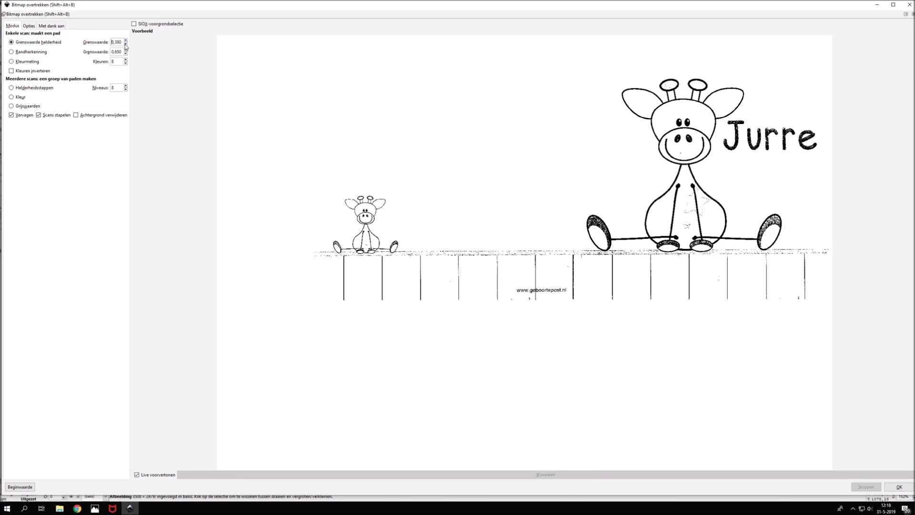
left_click(126, 46)
left_click(126, 46)
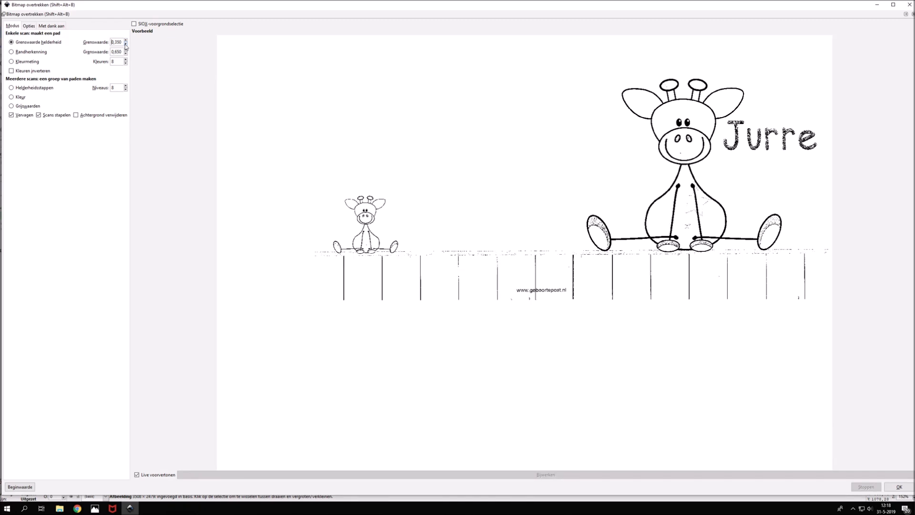
left_click(126, 45)
left_click(126, 45)
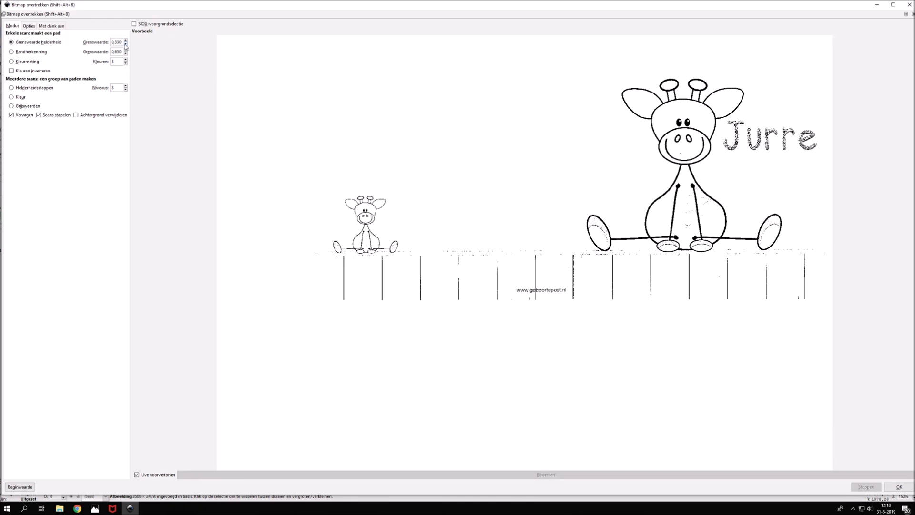
left_click(126, 46)
left_click(126, 45)
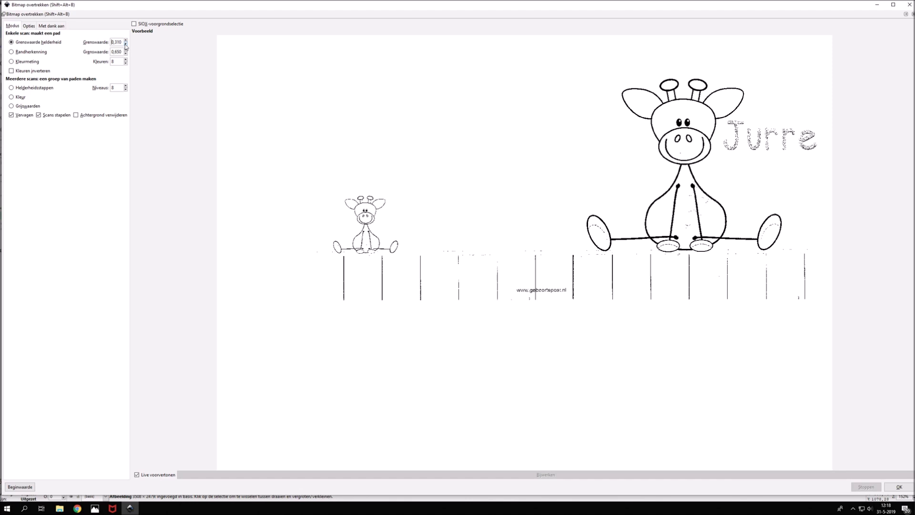
left_click(126, 45)
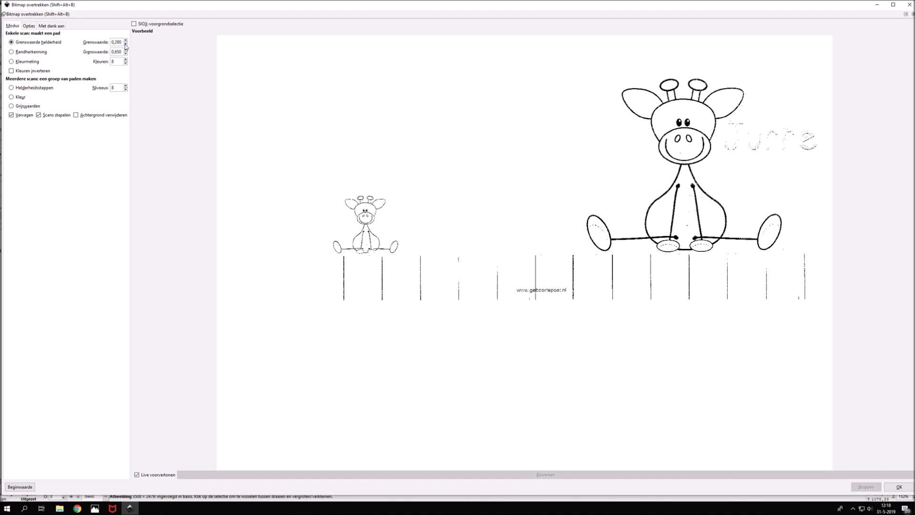
left_click(126, 40)
left_click(126, 40)
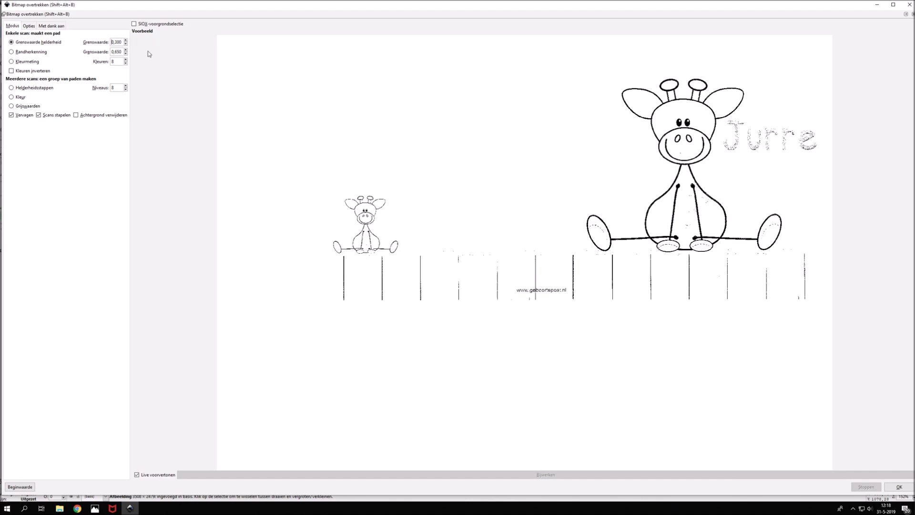
left_click(125, 46)
left_click(125, 41)
left_click(125, 40)
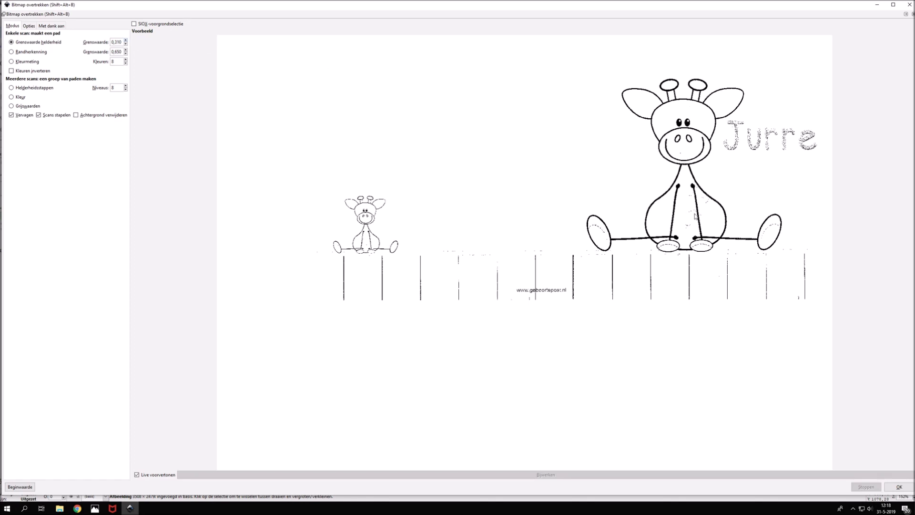
left_click(898, 486)
left_click(908, 6)
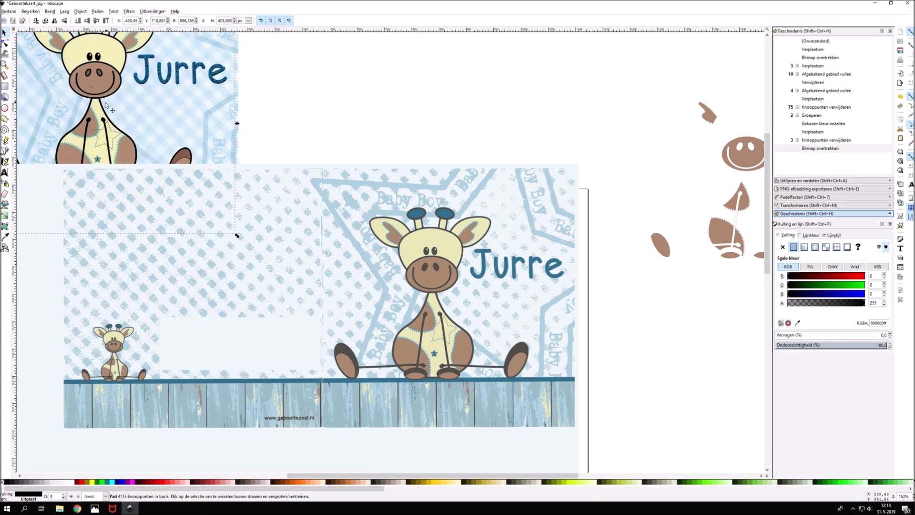
Raise the line-art trace to the top and place it to the right of the coloured card.
left_click_drag(106, 104, 452, 147)
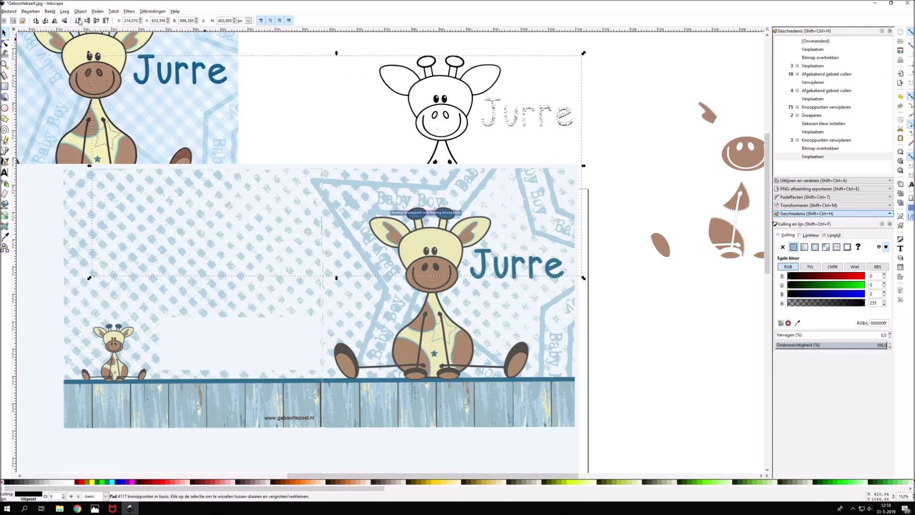
left_click(80, 11)
left_click(96, 148)
mouse_move(399, 125)
left_mouse_down()
mouse_move(415, 266)
mouse_move(548, 426)
left_mouse_up()
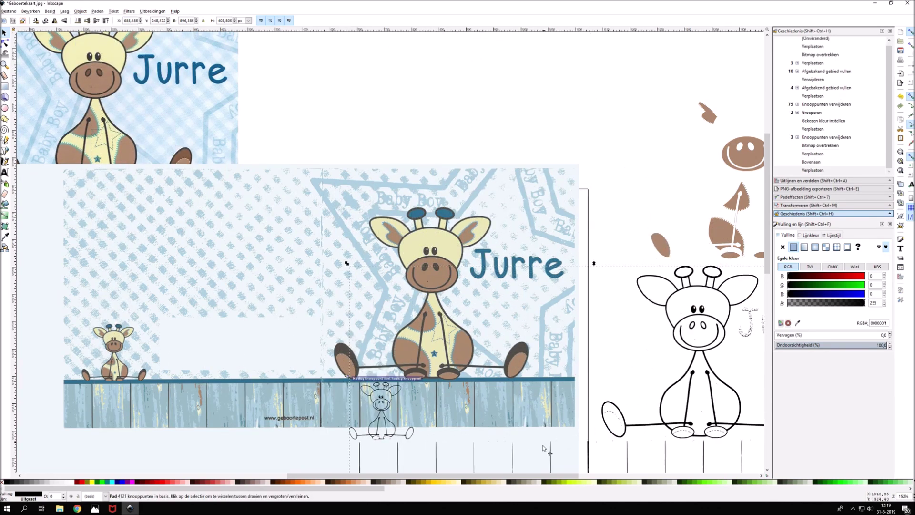
scroll(549, 426, "right", 8)
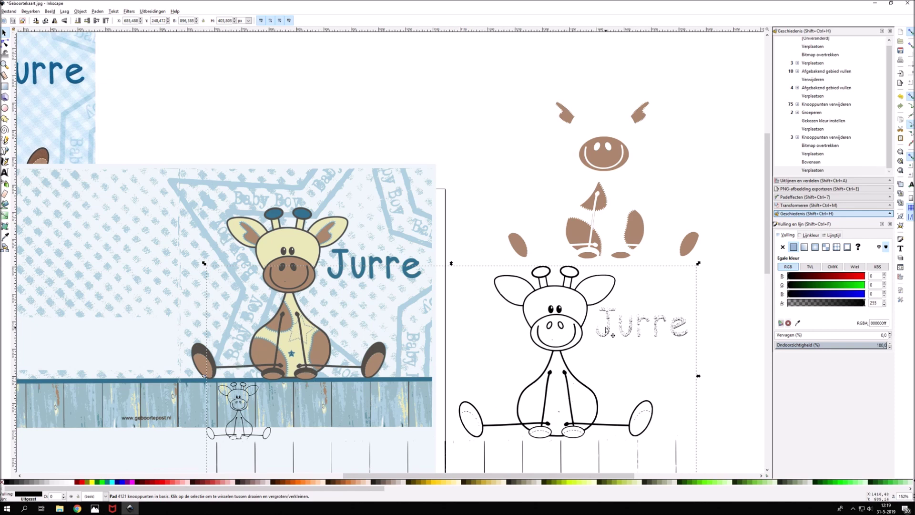
Delete the traced Jurre lettering and the main fence-line nodes from the outline.
key("n")
left_click_drag(711, 306, 596, 355)
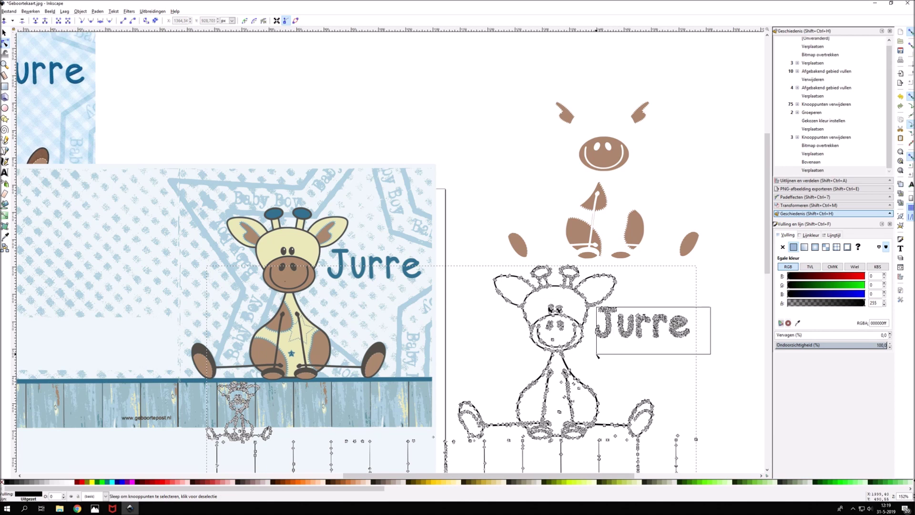
key("Delete")
key("Delete")
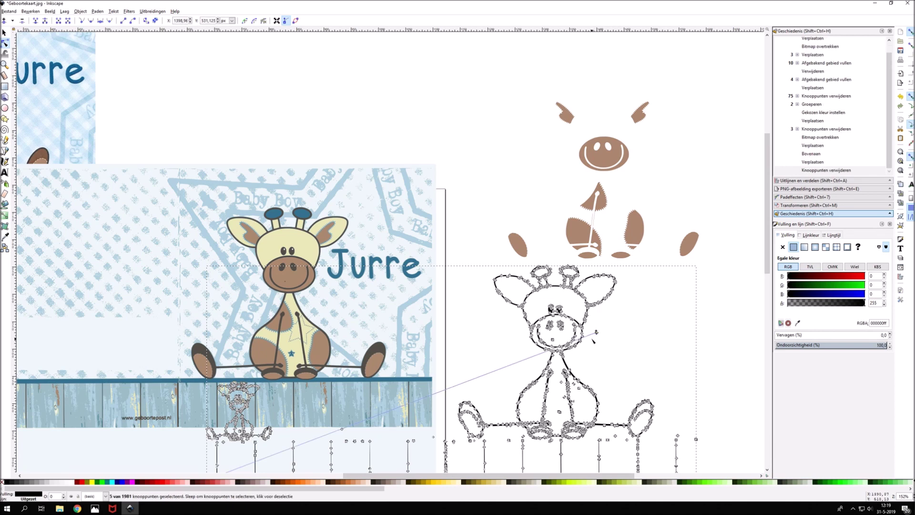
scroll(611, 358, "down", 1)
scroll(612, 358, "down", 2, "ctrl")
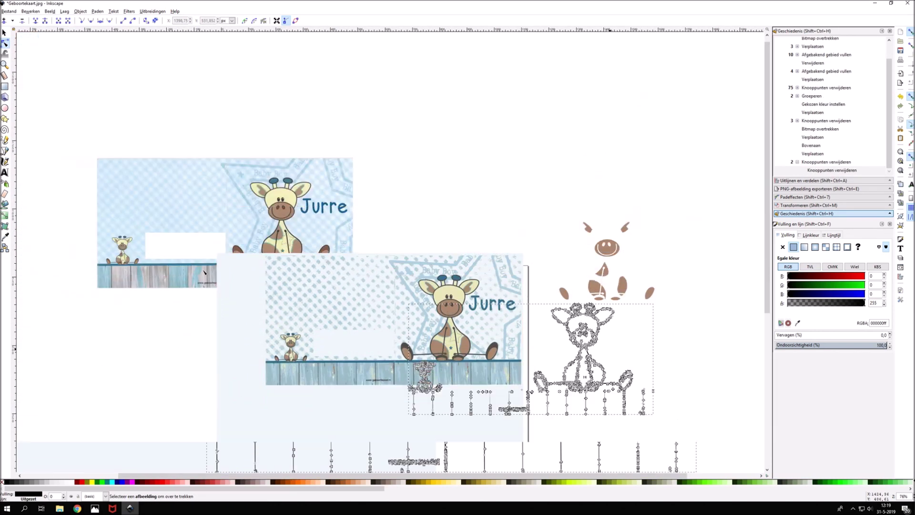
mouse_move(398, 292)
left_mouse_down()
mouse_move(508, 428)
mouse_move(534, 424)
left_mouse_up()
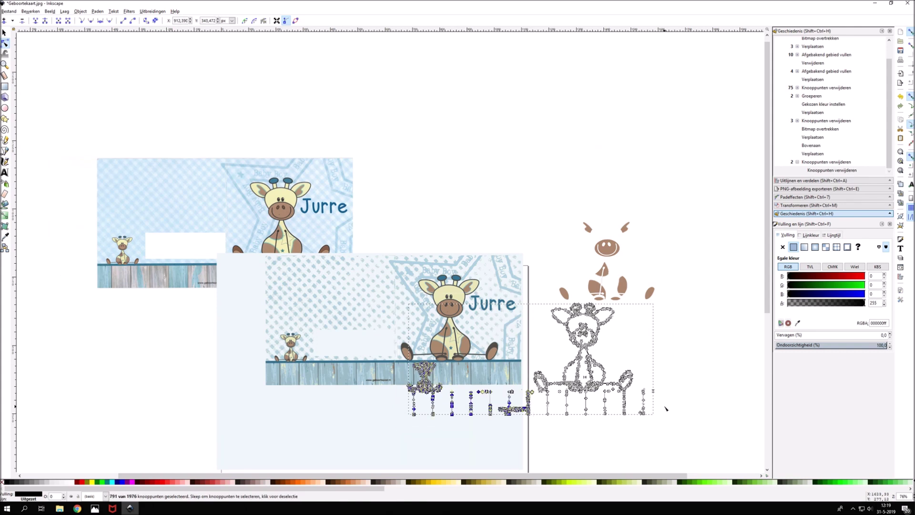
key("Delete")
Remove the leftover fence-line nodes and pull in the stray long curve handle.
left_click_drag(667, 405, 508, 424)
key("Delete")
left_click_drag(654, 401, 629, 415)
key("Delete")
key("Delete")
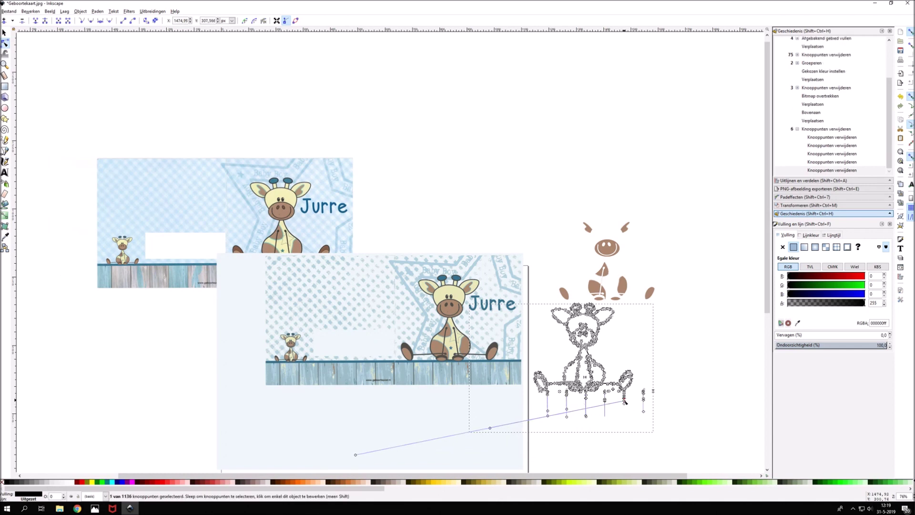
key("Delete")
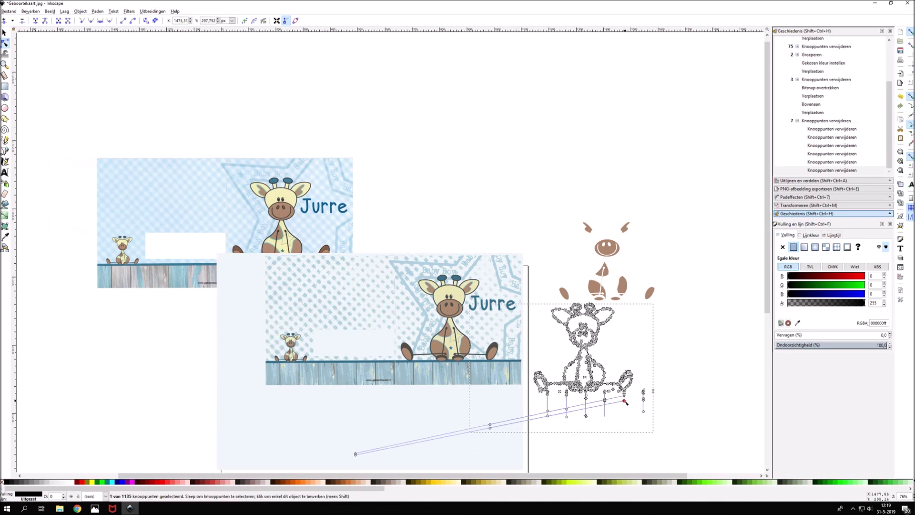
key("Delete")
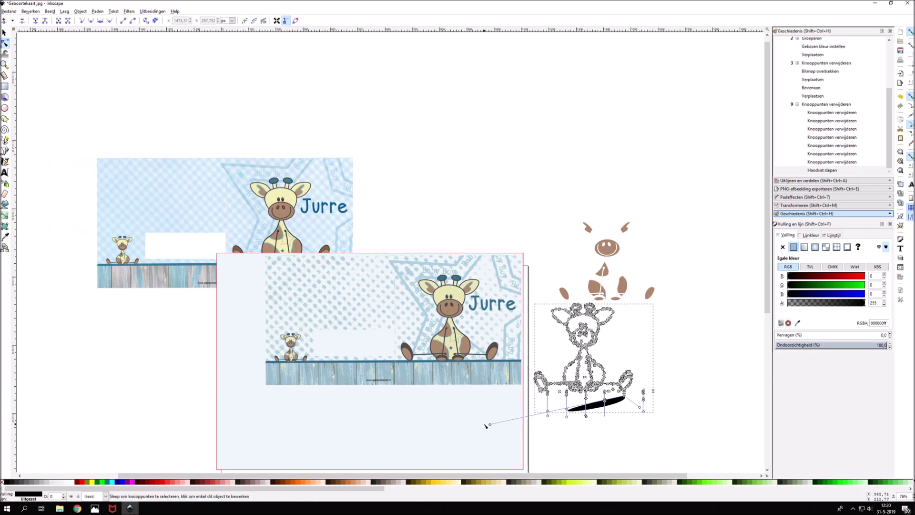
left_click_drag(490, 424, 640, 406)
left_click(688, 384)
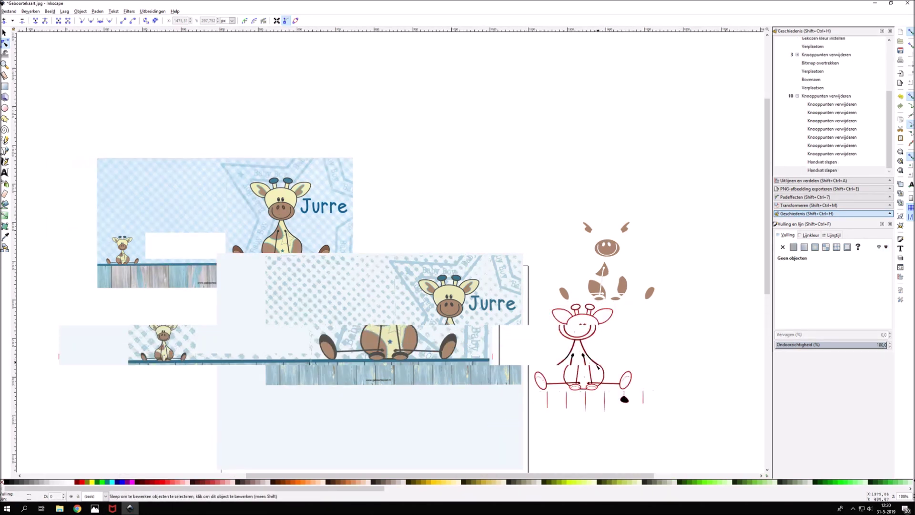
scroll(610, 410, "up", 3)
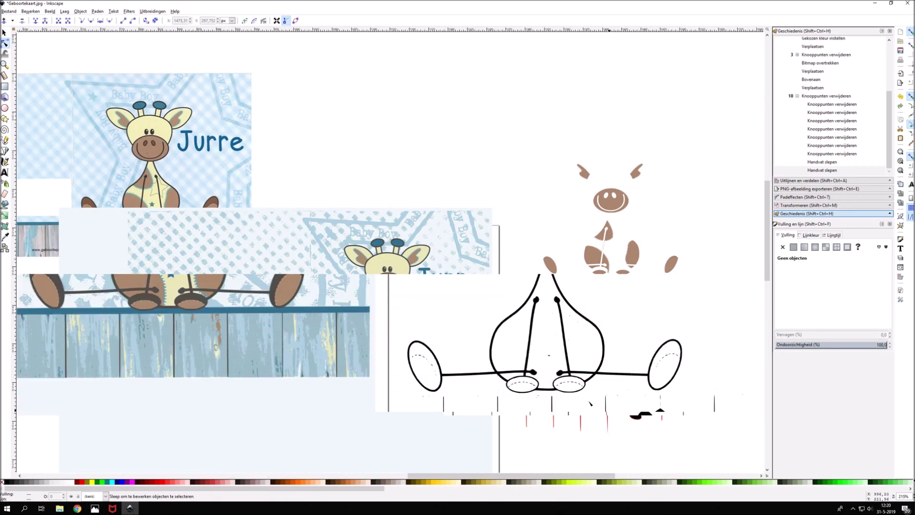
Delete the short vertical line, the black blob and the right vertical line.
left_click(553, 406)
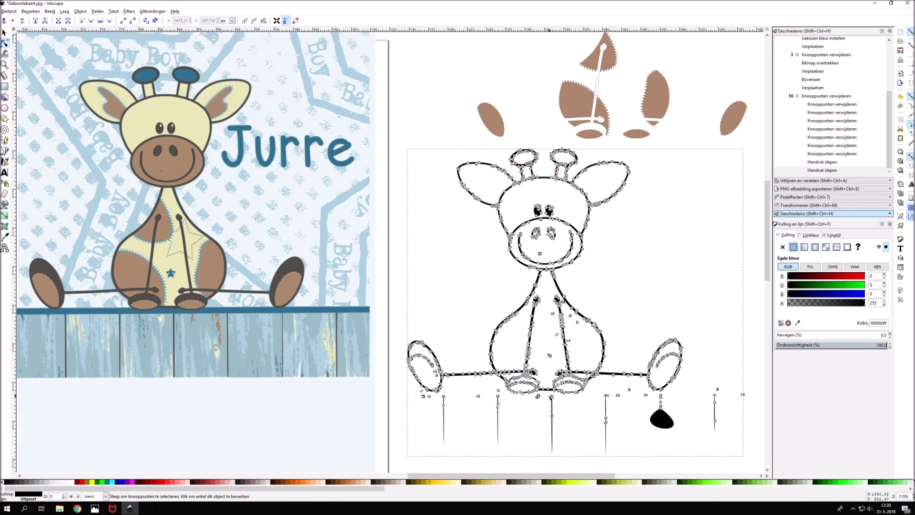
key("Delete")
scroll(639, 464, "down", 3)
left_click_drag(601, 389, 685, 440)
left_click_drag(672, 335, 643, 366)
key("Delete")
key("Delete")
left_click_drag(640, 412, 641, 413)
Delete the remaining vertical fence lines and the small stray node below the feet.
key("Delete")
left_click_drag(614, 329, 584, 423)
key("Delete")
left_click_drag(477, 334, 511, 403)
key("Delete")
left_click_drag(487, 318, 503, 354)
key("Delete")
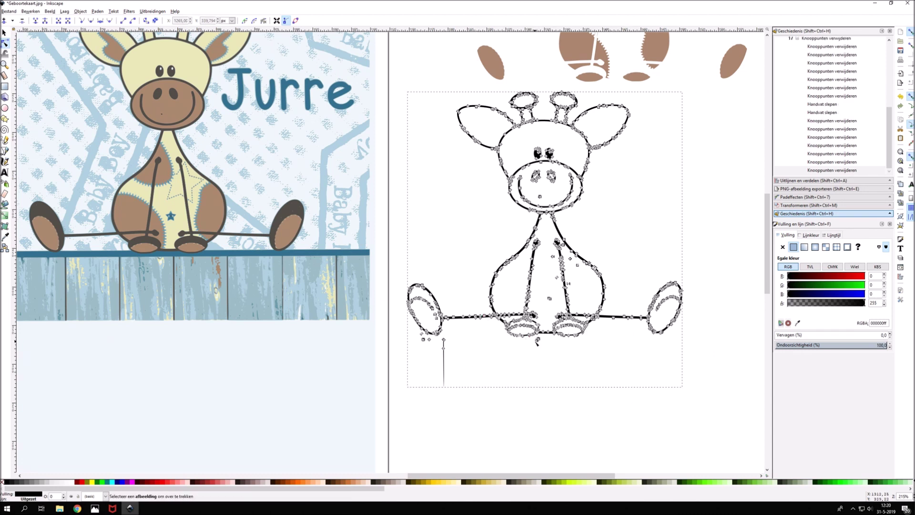
left_click_drag(414, 334, 464, 393)
key("Delete")
key("Escape")
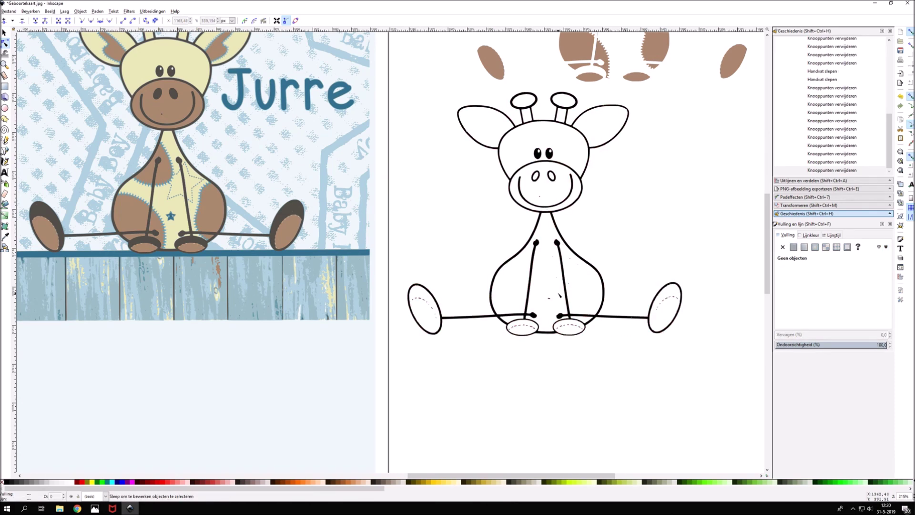
scroll(559, 294, "up", 1, "ctrl")
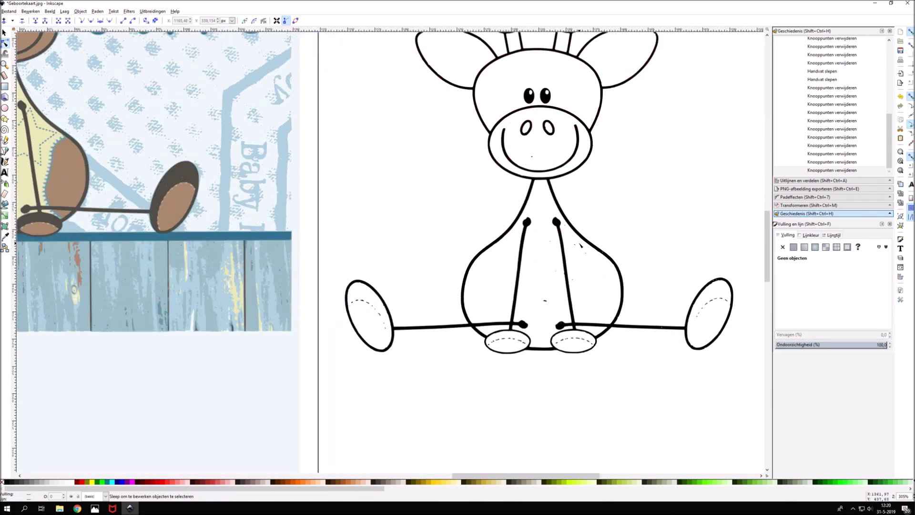
Delete the stray nodes beside the neck, undoing the deletion that left a blob.
left_click(580, 245)
key("Delete")
mouse_move(539, 231)
left_mouse_down()
mouse_move(553, 299)
mouse_move(571, 287)
mouse_move(565, 224)
left_mouse_up()
key("Delete")
key("Delete")
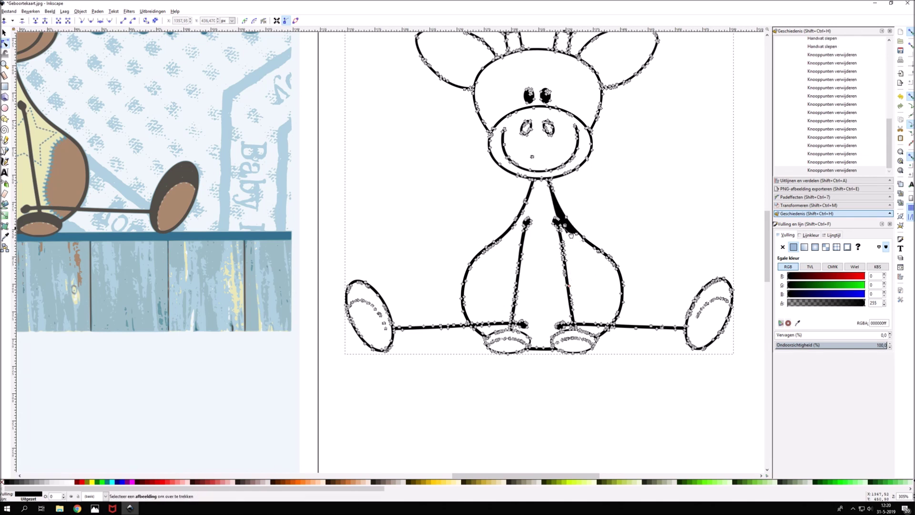
key("ctrl+z")
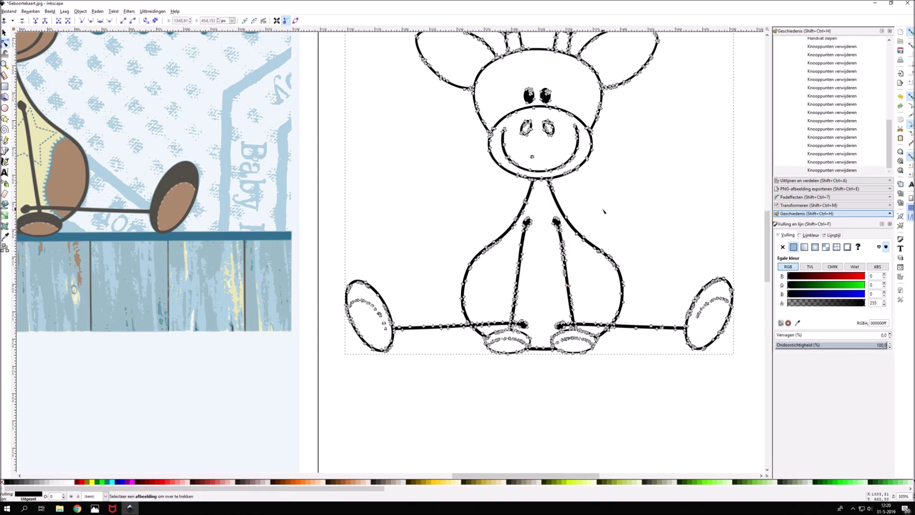
left_click(551, 337)
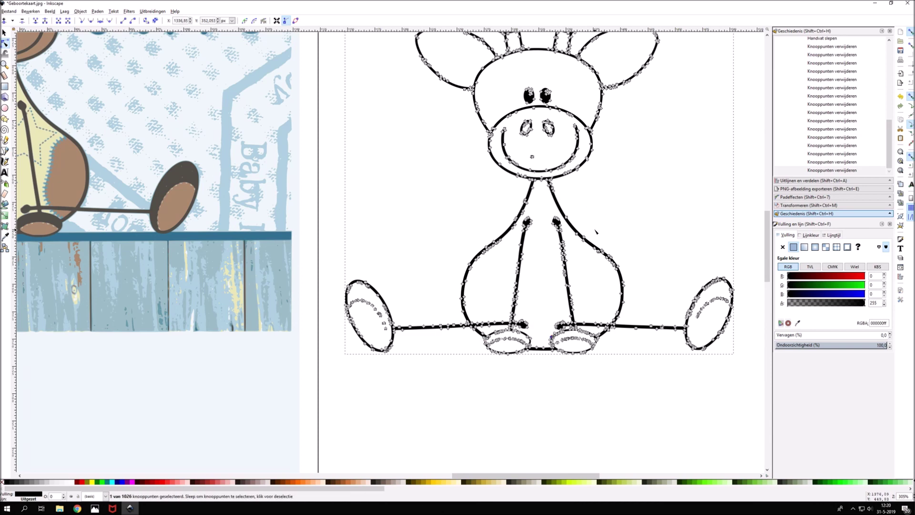
scroll(551, 337, "up", 2)
left_click(531, 202)
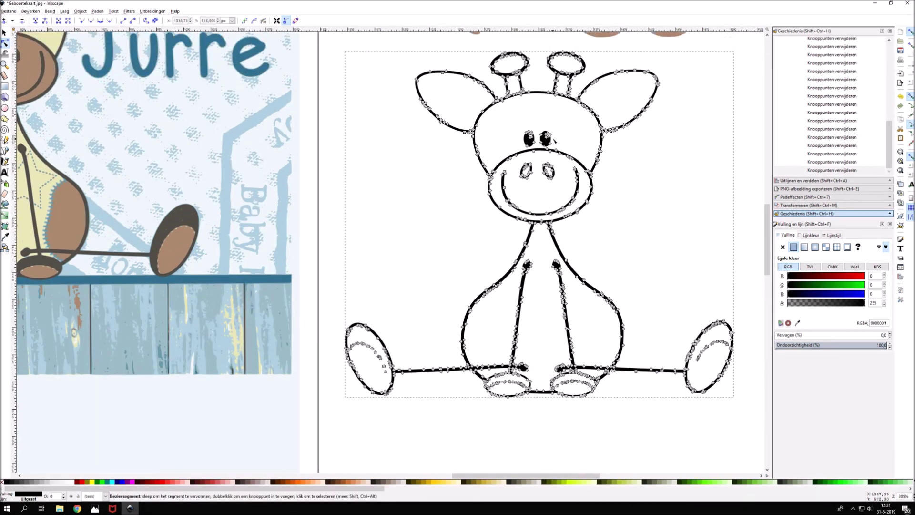
scroll(533, 248, "up", 2)
scroll(535, 290, "up", 4, "ctrl")
scroll(535, 290, "down", 3, "ctrl")
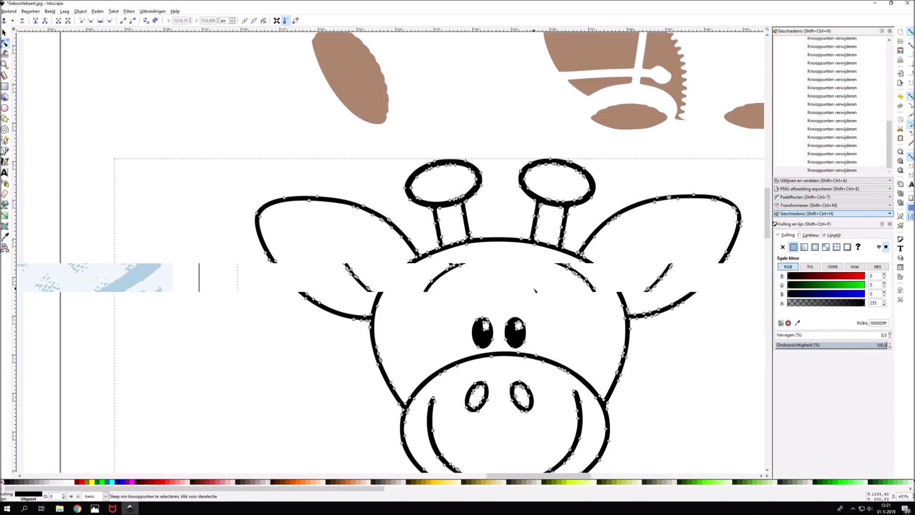
scroll(535, 289, "down", 2, "ctrl")
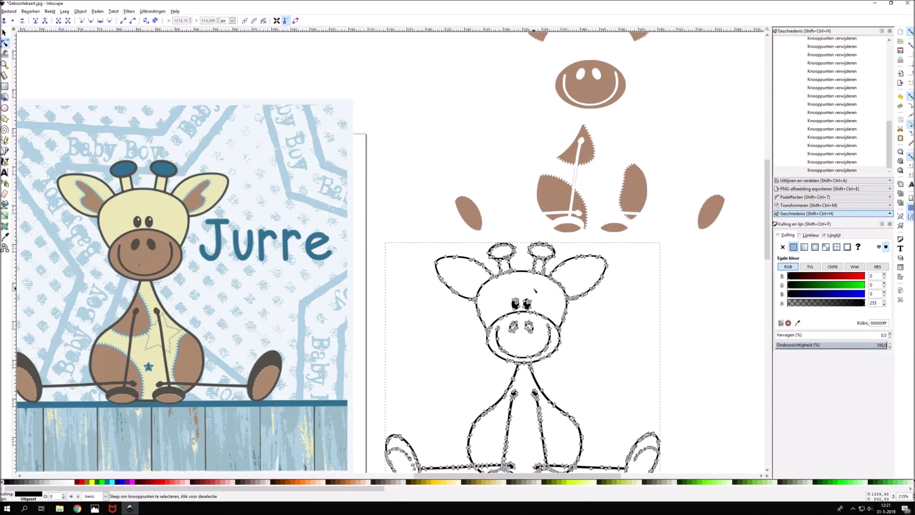
scroll(524, 252, "down", 5)
Move the group holding the background and brown patches away from the giraffe outline.
key("s")
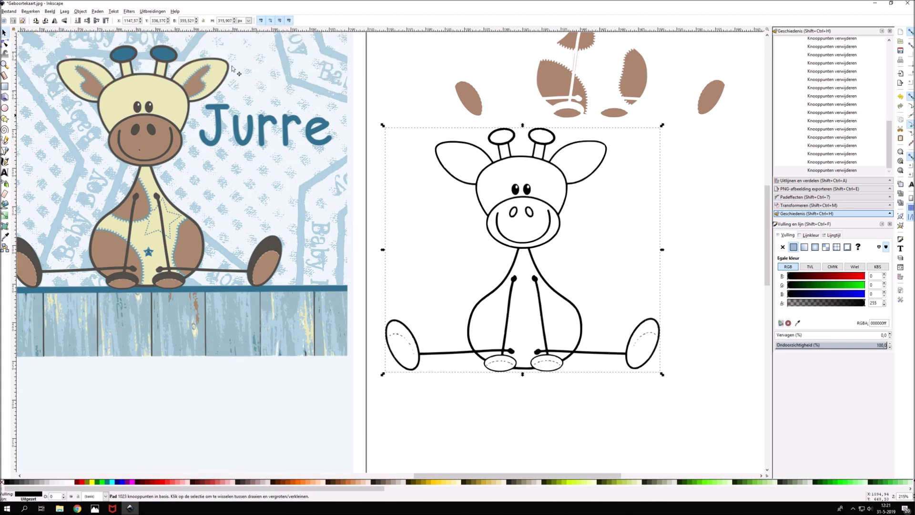
key("Escape")
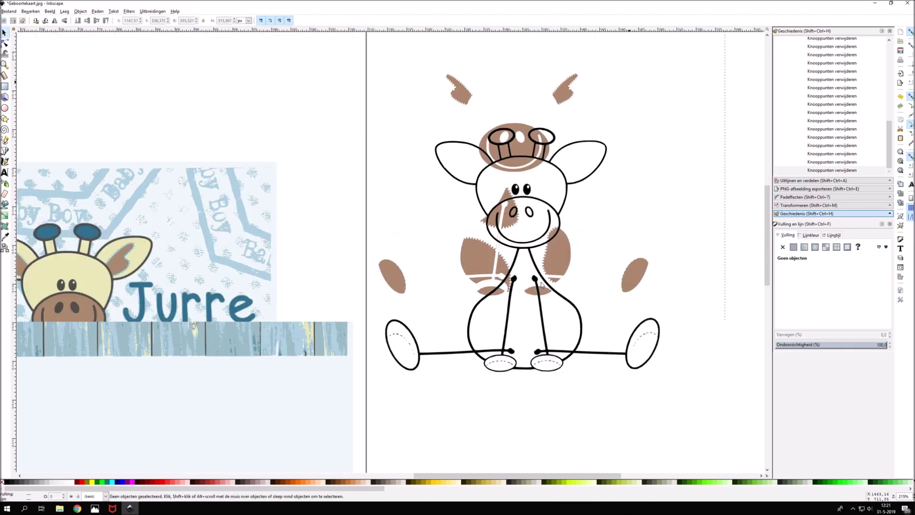
left_click(546, 312)
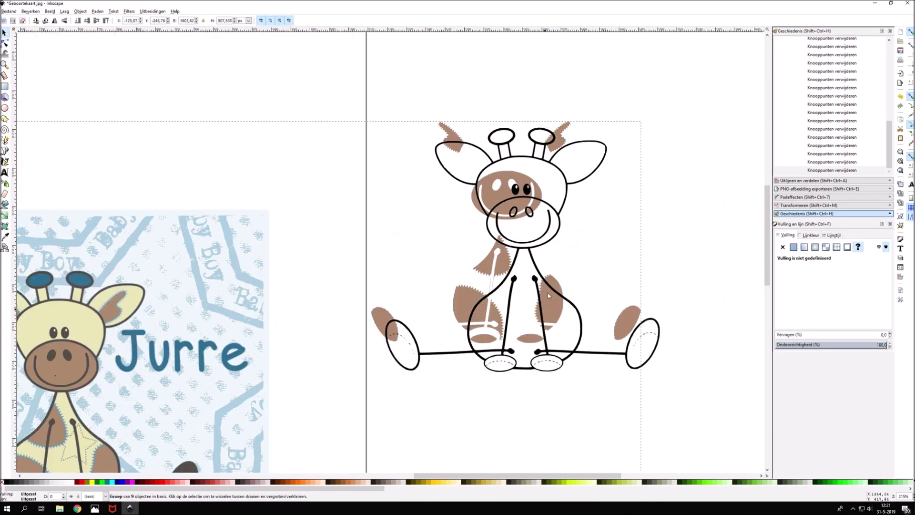
left_click_drag(547, 291, 712, 187)
key("Escape")
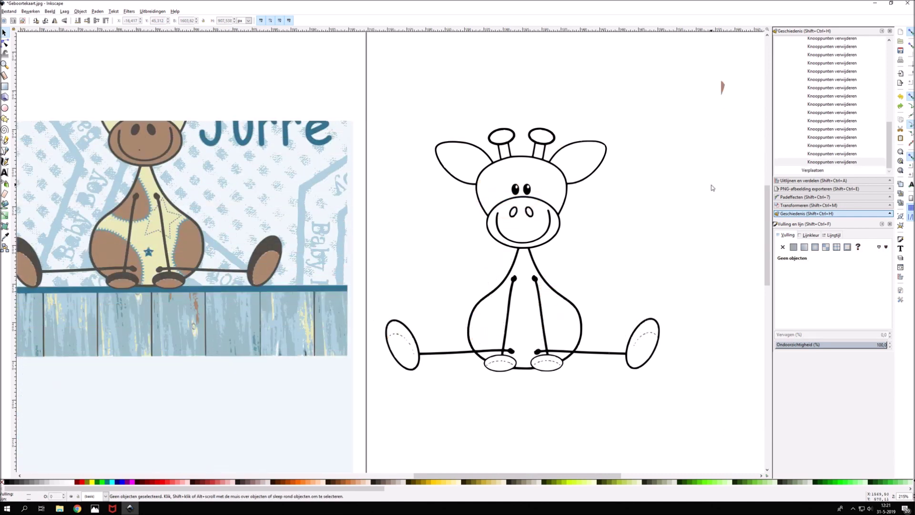
Place the brown patch group onto the giraffe outline and nudge it up-right into alignment.
left_click(723, 90)
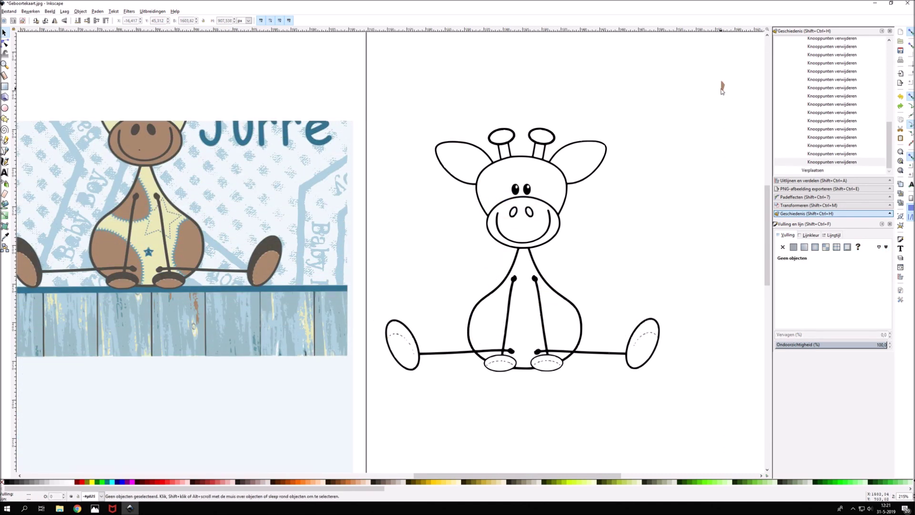
left_click(723, 88)
left_click_drag(703, 194, 653, 340)
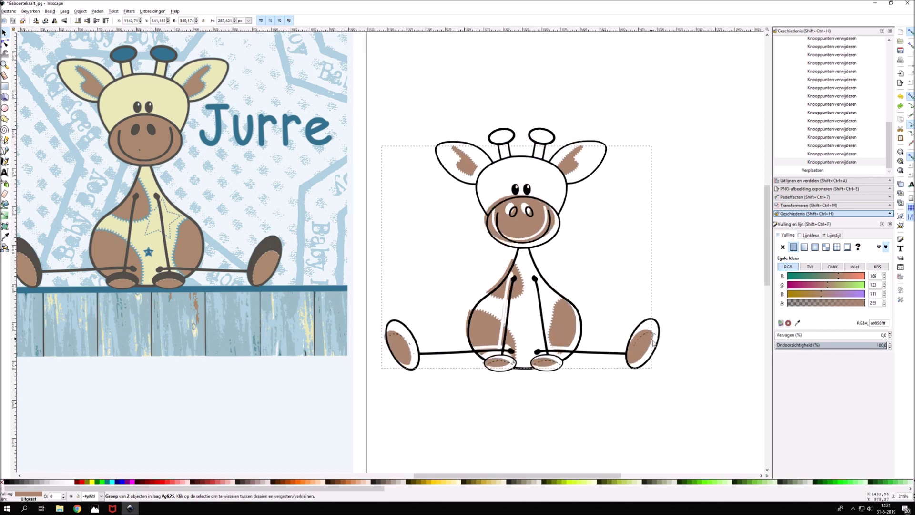
key("Up")
key("Right")
key("Up")
key("Right")
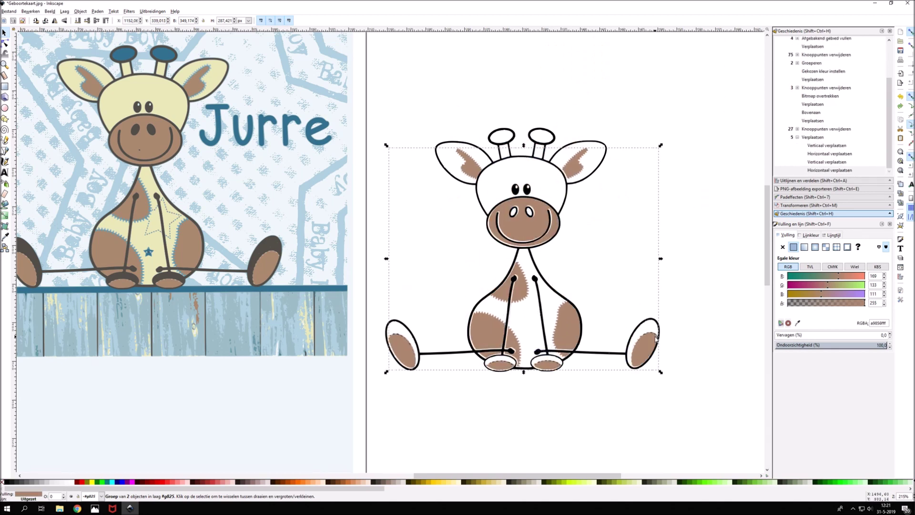
key("Up")
key("Right")
key("Up")
key("Right")
key("Up")
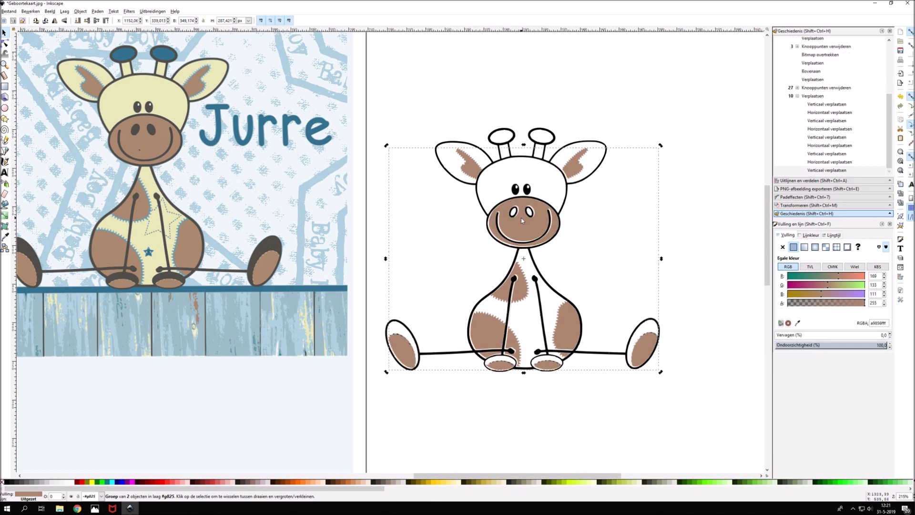
key("Right")
key("Up")
key("Right")
key("Up")
key("Right")
Set the brown patches apart above the outline and switch to the Paint Bucket tool.
scroll(619, 96, "down", 1)
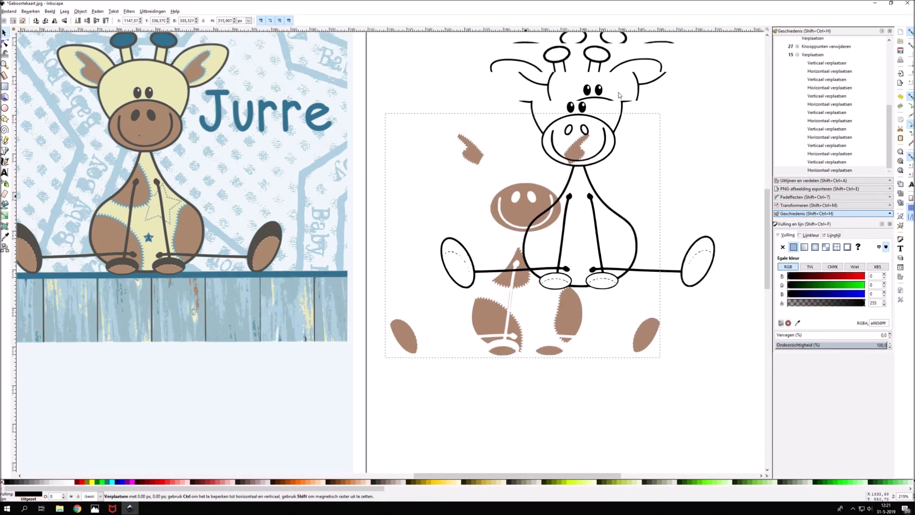
left_click_drag(619, 95, 636, 104)
key("Escape")
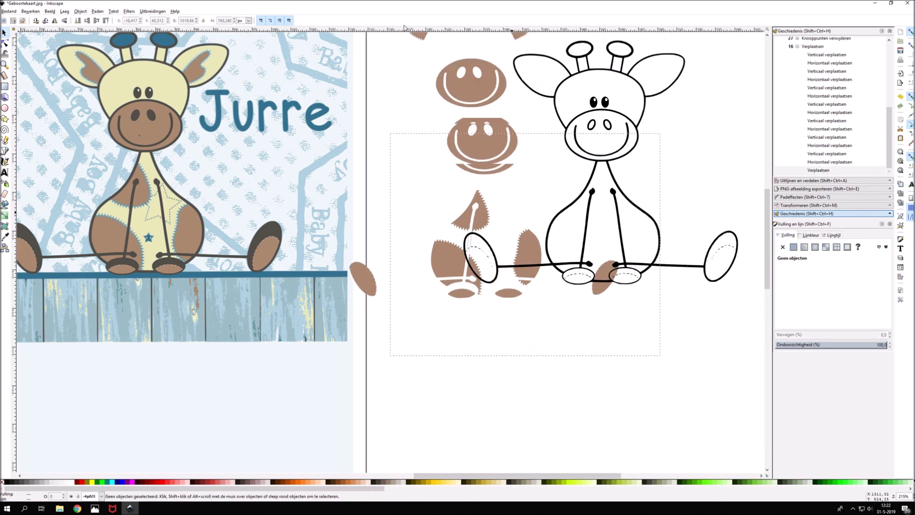
scroll(476, 142, "up", 4)
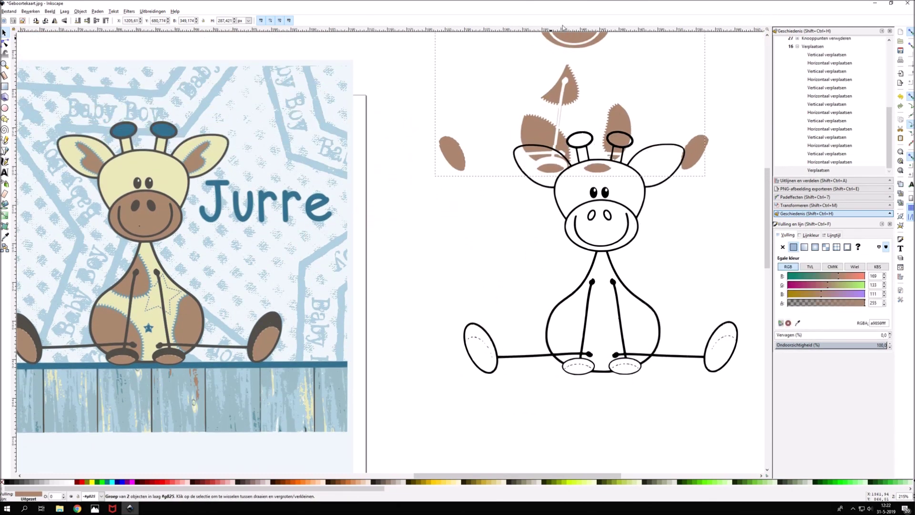
scroll(562, 27, "up", 3)
left_click_drag(561, 138, 569, 82)
key("Escape")
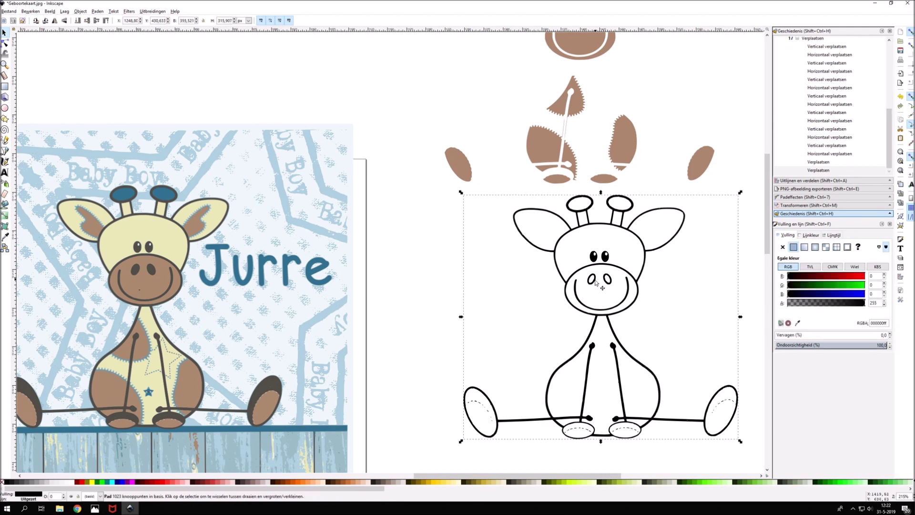
left_click_drag(595, 281, 578, 294)
key("Escape")
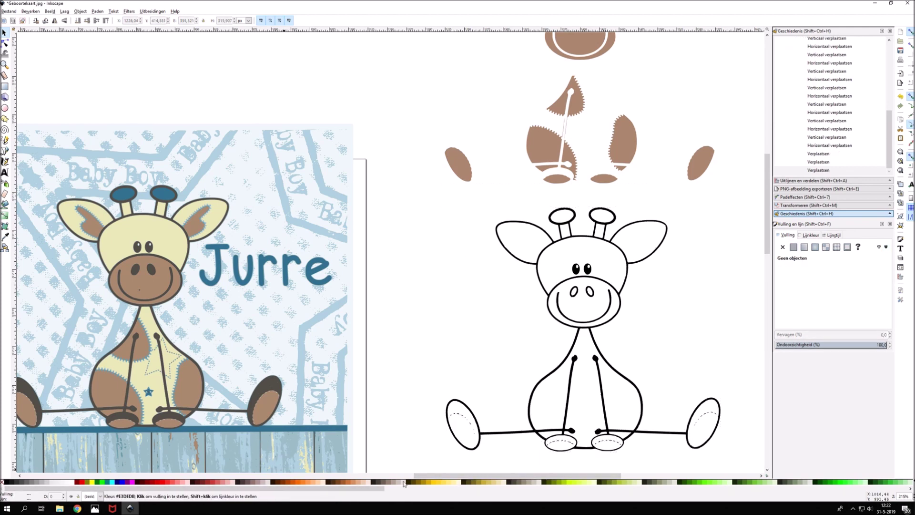
left_click(5, 237)
left_click(5, 204)
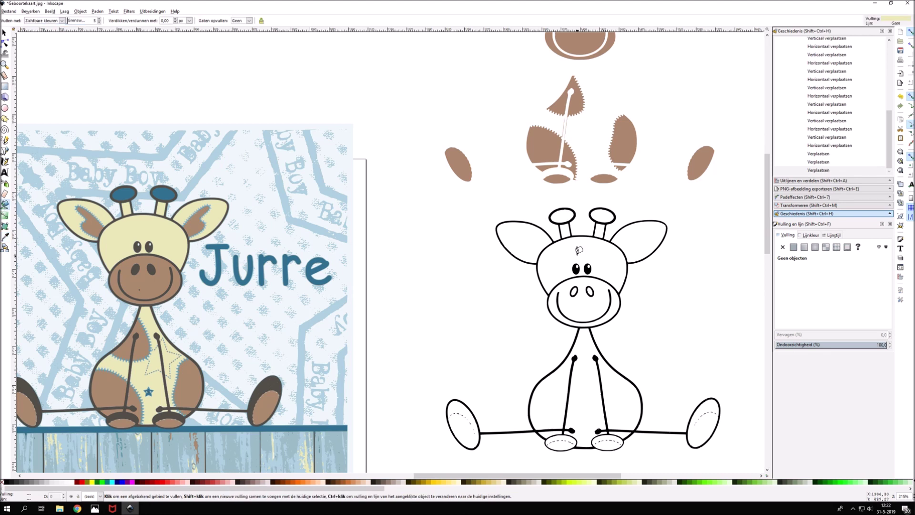
Fill both ears, the head, both horn stalks and the body cream, undoing the extra fill.
scroll(578, 249, "up", 2)
left_click(477, 209)
left_click(715, 208)
left_click(637, 242)
left_click(622, 204)
left_click(552, 204)
scroll(601, 269, "down", 5)
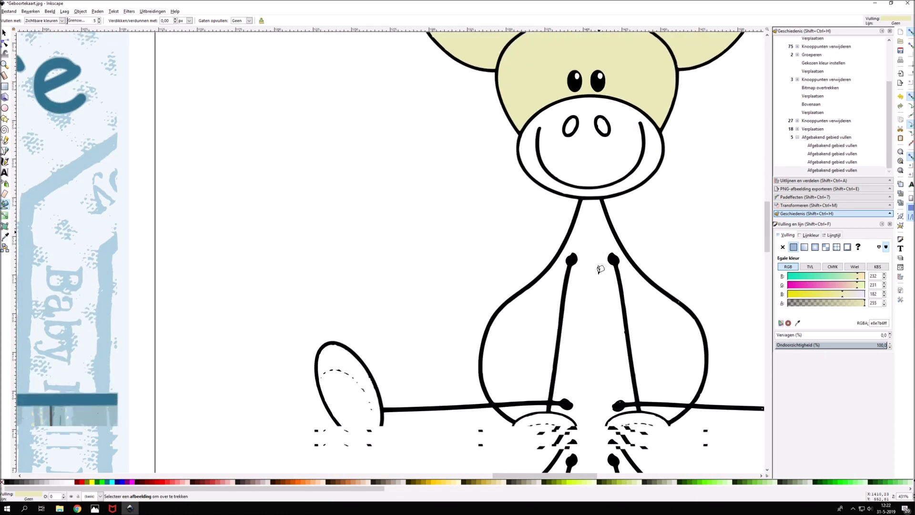
left_click(599, 271)
left_click(672, 392)
left_click(524, 395)
scroll(494, 338, "up", 2)
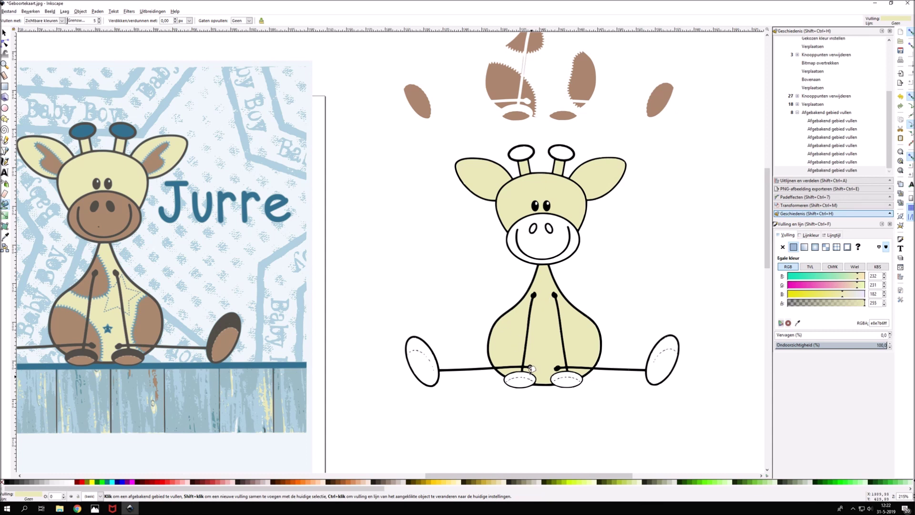
key("ctrl+z")
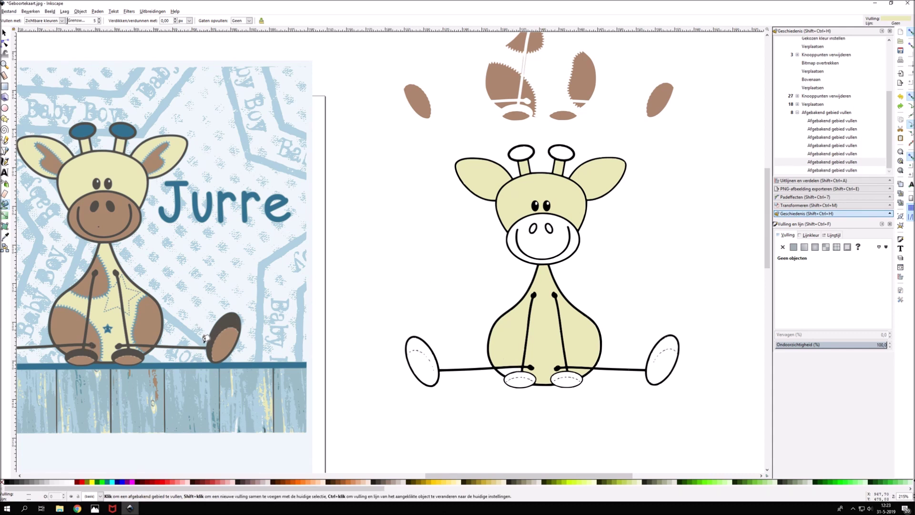
Group the cream-filled giraffe shapes into one group of 7 objects.
left_click(5, 33)
left_click(504, 365)
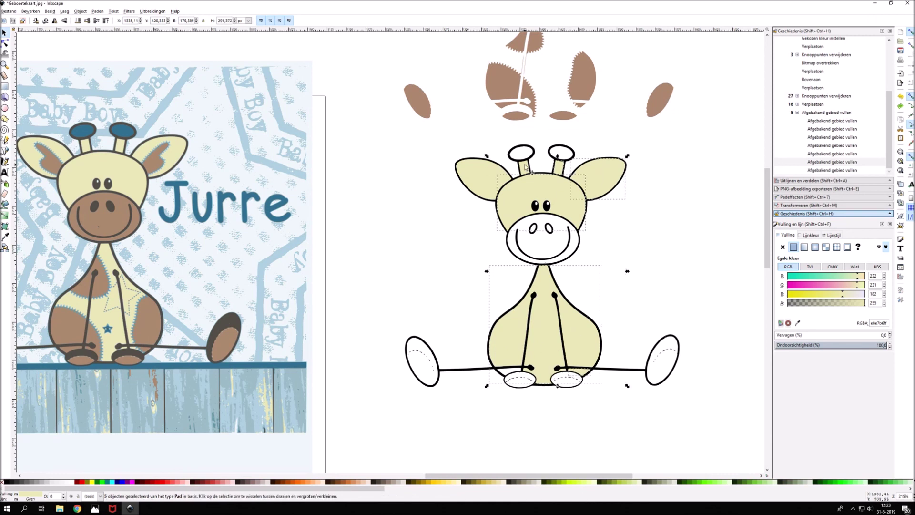
right_click(488, 171)
left_click(511, 316)
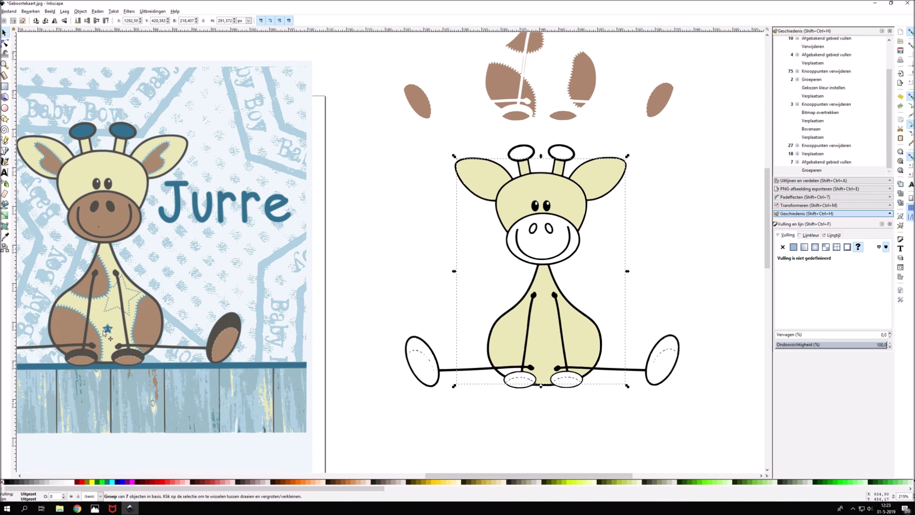
left_click(396, 179)
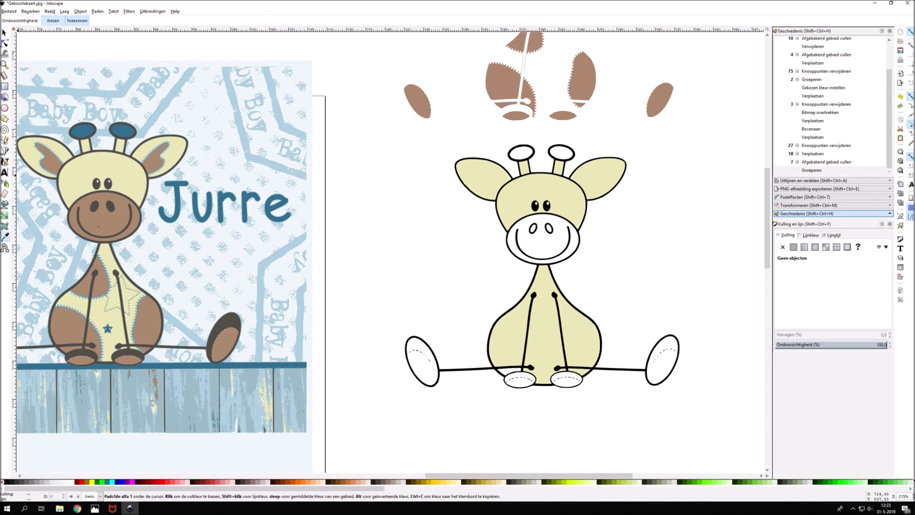
Bucket-fill both horn tips blue, then undo both fills.
left_click(5, 204)
scroll(544, 173, "up", 4, "ctrl")
left_click(484, 102)
left_click(589, 127)
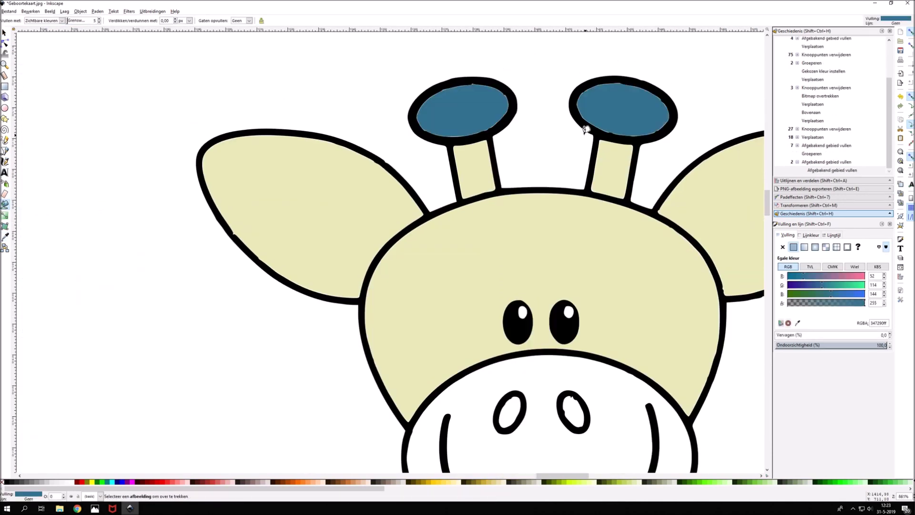
scroll(568, 153, "down", 4, "ctrl")
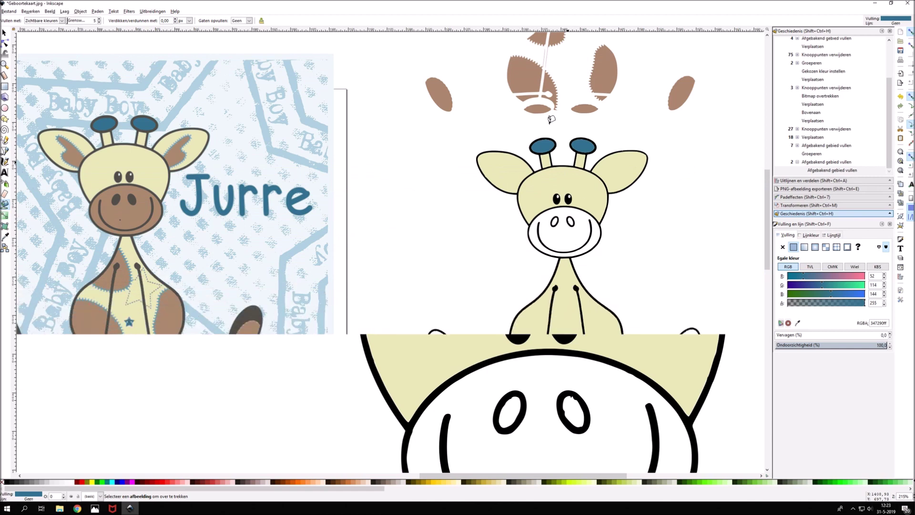
scroll(568, 157, "up", 6, "ctrl")
scroll(569, 156, "up", 2)
scroll(569, 158, "up", 3)
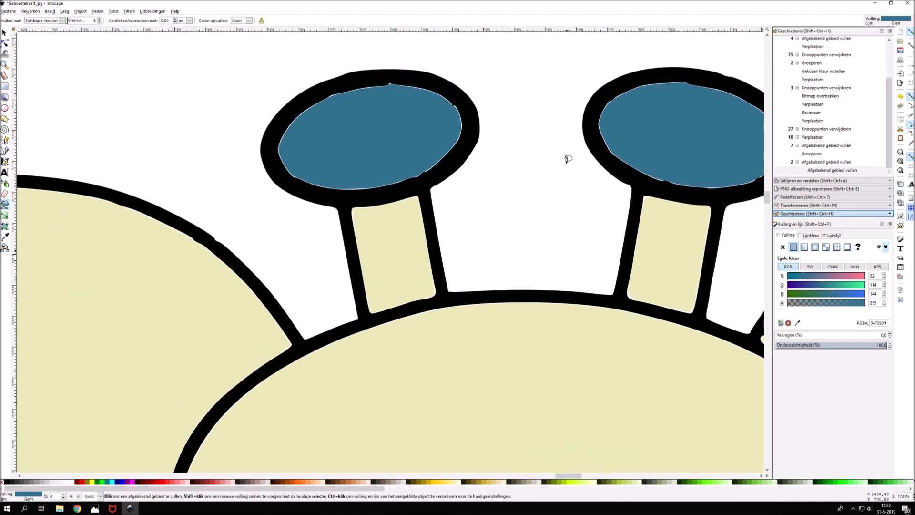
key("ctrl+z")
key("ctrl+z")
key("n")
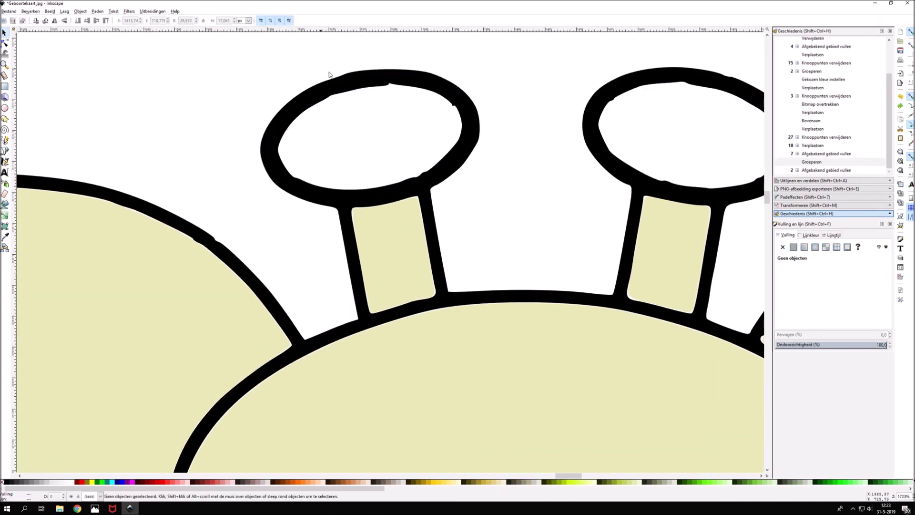
Delete stray nodes on the horn-tip outline and reshape its inner top edge.
key("Delete")
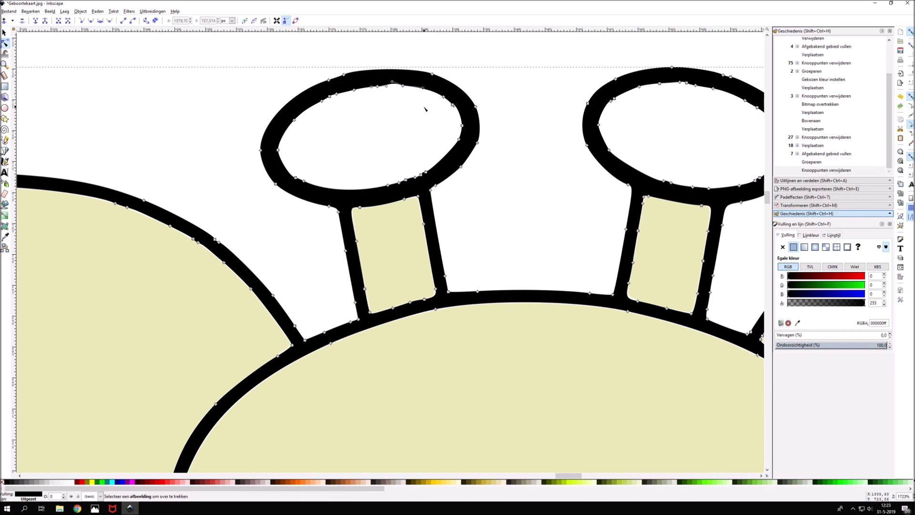
left_click_drag(391, 82, 394, 86)
left_click_drag(425, 177, 426, 178)
key("Delete")
left_click_drag(312, 193, 313, 194)
key("Delete")
key("Delete")
left_click(547, 173)
left_click(454, 104)
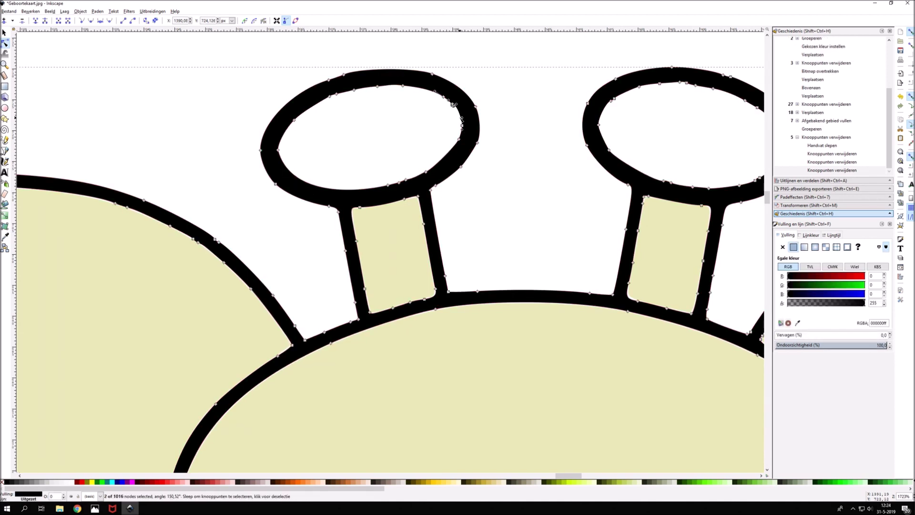
key("Delete")
key("Escape")
Delete more excess nodes along the bottom and left of the horn-tip outline.
left_click(404, 196)
key("Delete")
key("Escape")
left_click(343, 92)
left_click_drag(342, 98, 325, 102)
key("Delete")
key("Escape")
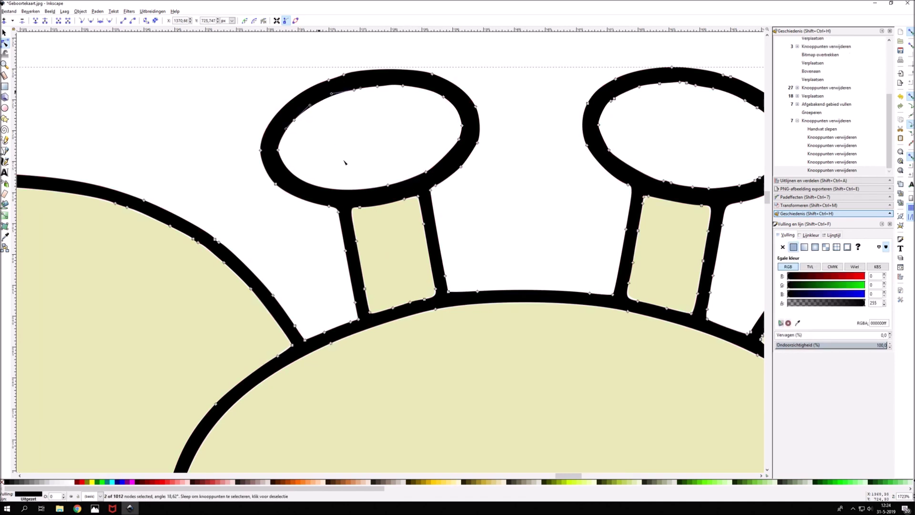
Delete further stray nodes on the upper-right part of the outline.
left_click(611, 98)
left_click_drag(604, 88, 622, 101)
key("Delete")
left_click(660, 172)
key("Delete")
left_click_drag(703, 94, 703, 94)
key("Delete")
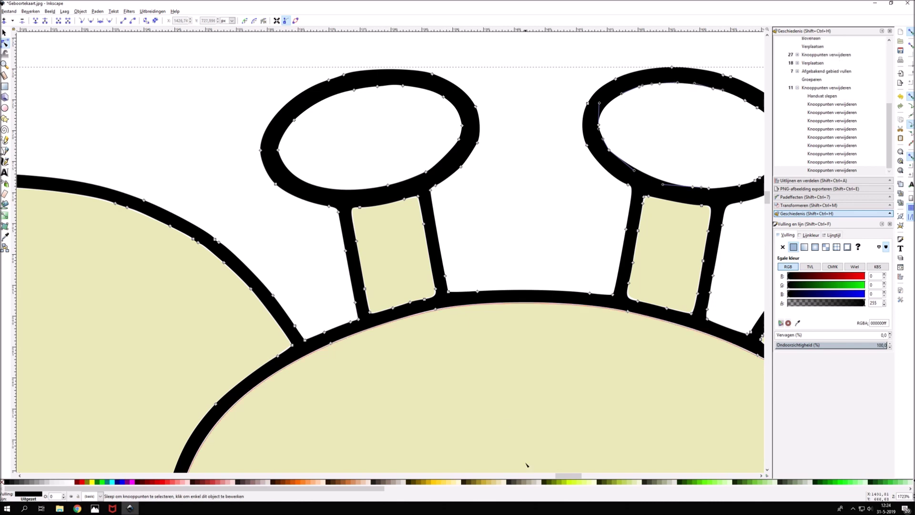
Remove two excess nodes from the right horn tip and adjust its curve.
scroll(640, 168, "right", 5)
key("Escape")
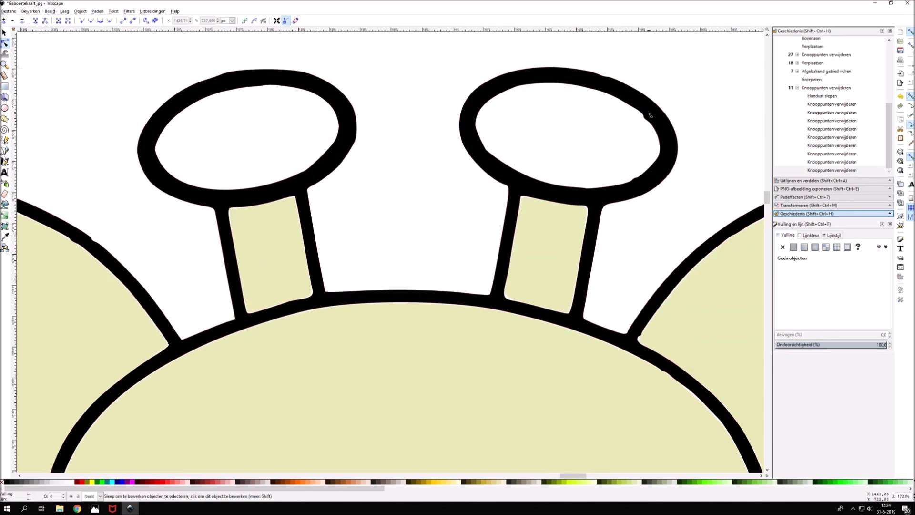
left_click(649, 115)
key("Delete")
left_click(633, 179)
key("Delete")
key("Escape")
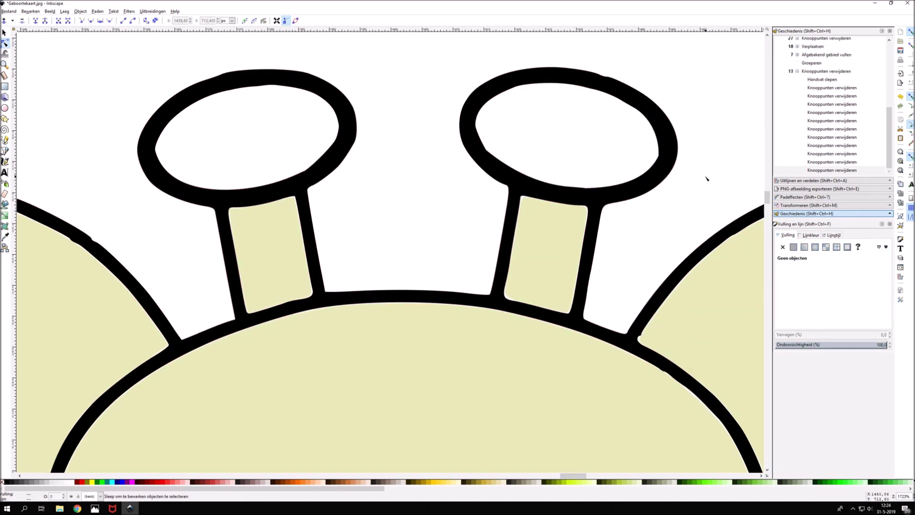
left_click(497, 153)
left_click_drag(490, 157, 484, 168)
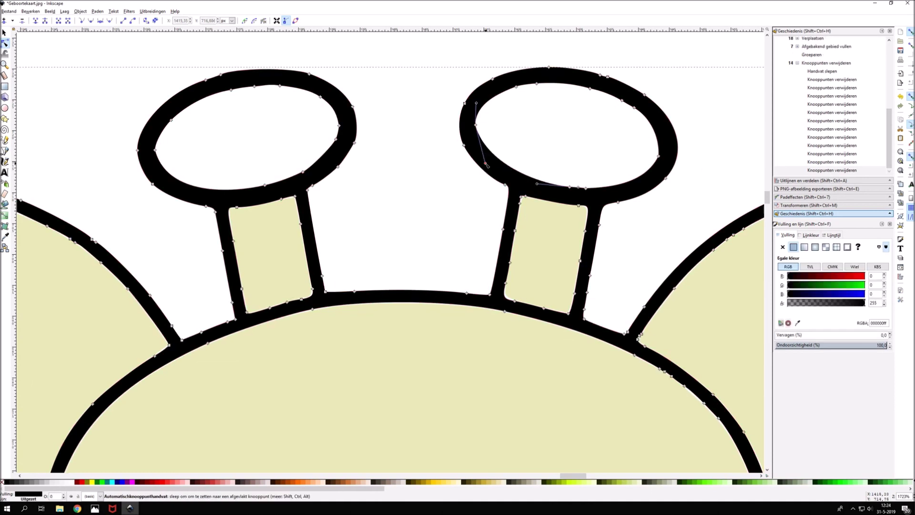
key("Escape")
Delete a node on the ear outline, then undo that deletion.
scroll(718, 154, "down", 1)
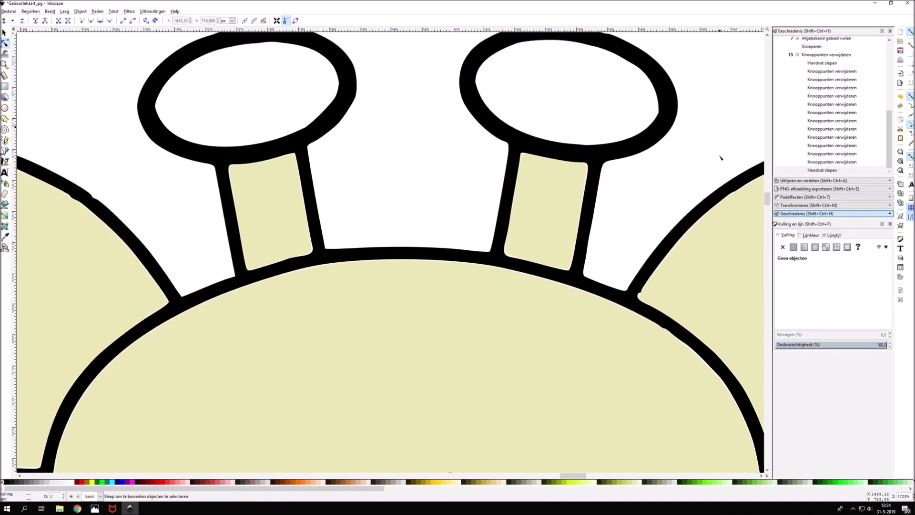
scroll(717, 154, "down", 2, "ctrl")
scroll(418, 196, "up", 3, "ctrl")
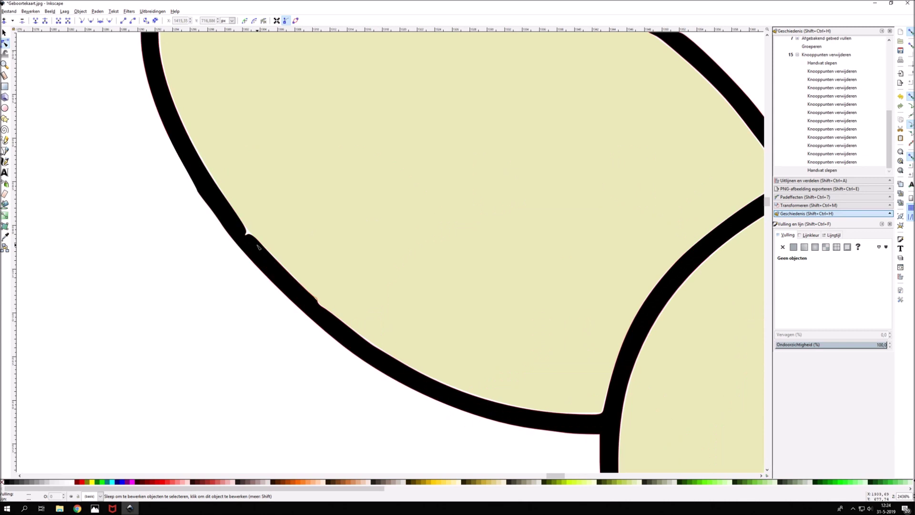
scroll(334, 205, "up", 2, "ctrl")
left_click(229, 214)
key("Delete")
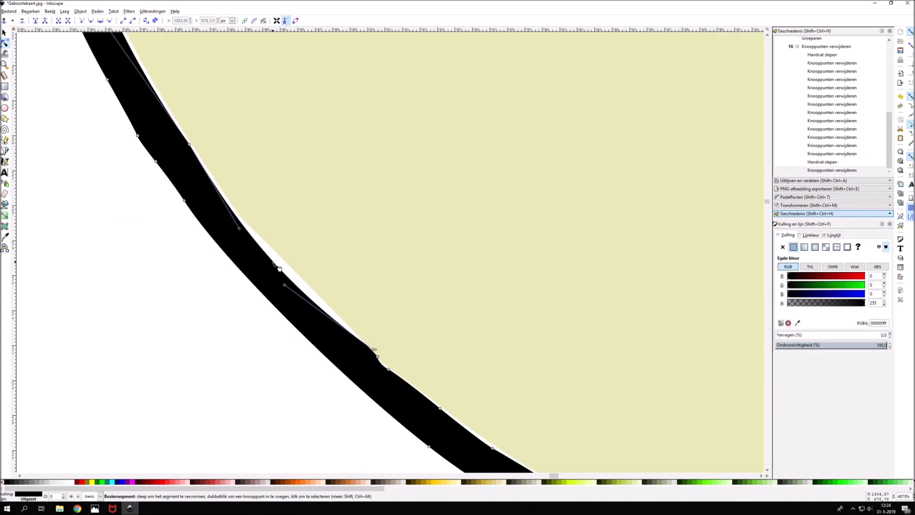
key("ctrl+z")
scroll(334, 257, "down", 3, "ctrl")
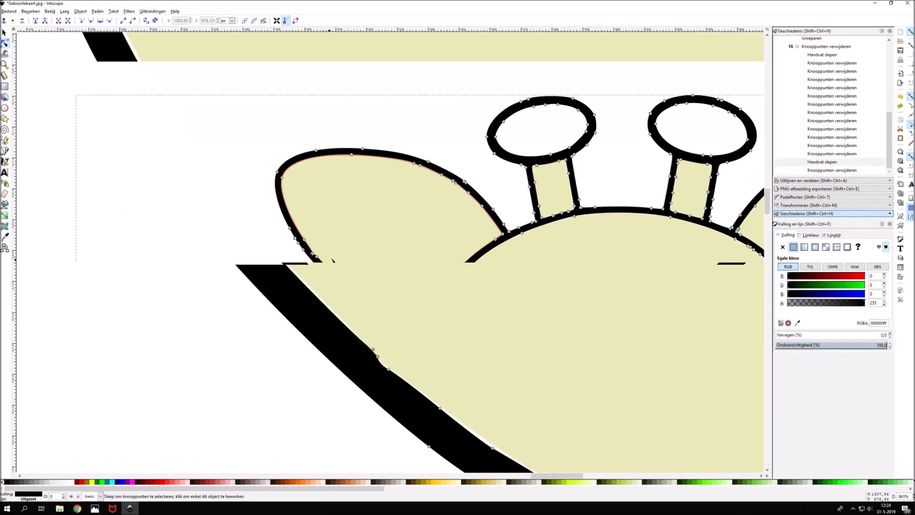
scroll(391, 238, "down", 2, "ctrl")
Fill both horn tips blue with the Fill Bucket.
left_click(445, 213)
left_click(5, 204)
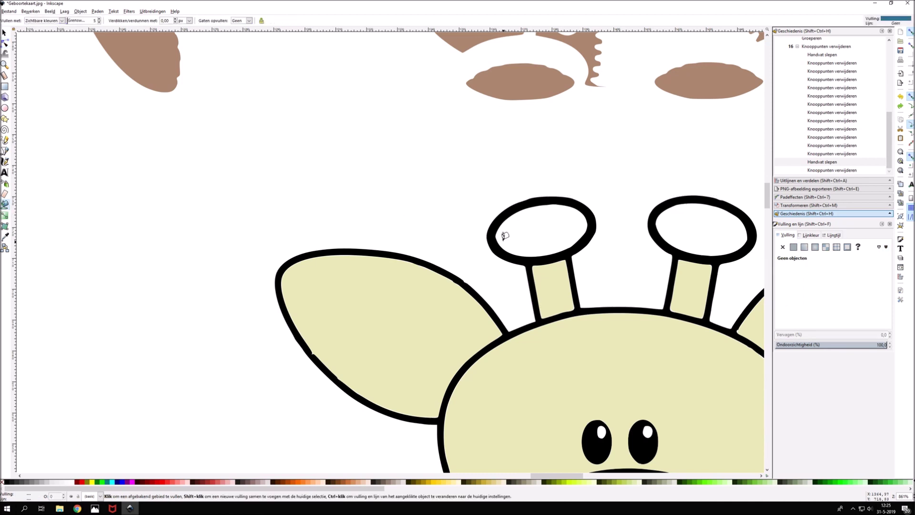
left_click(502, 231)
left_click(712, 218)
scroll(711, 220, "down", 2, "ctrl")
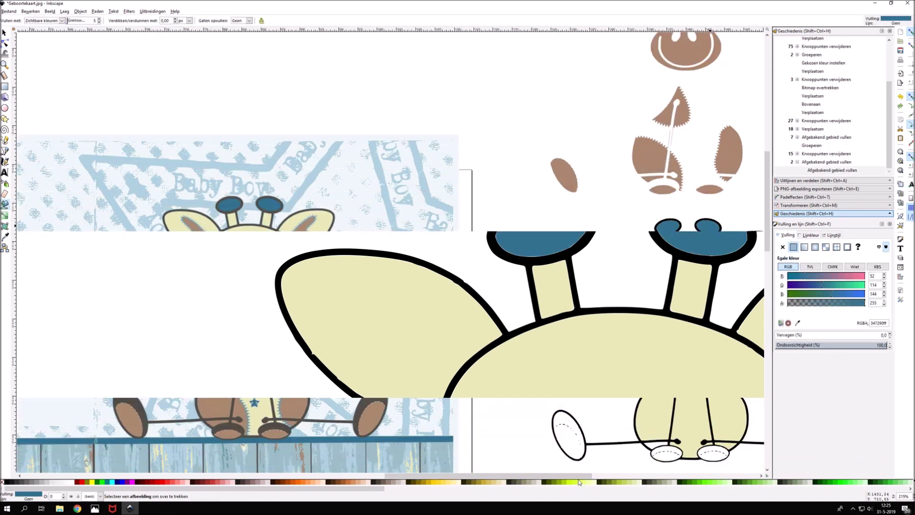
scroll(579, 476, "right", 5)
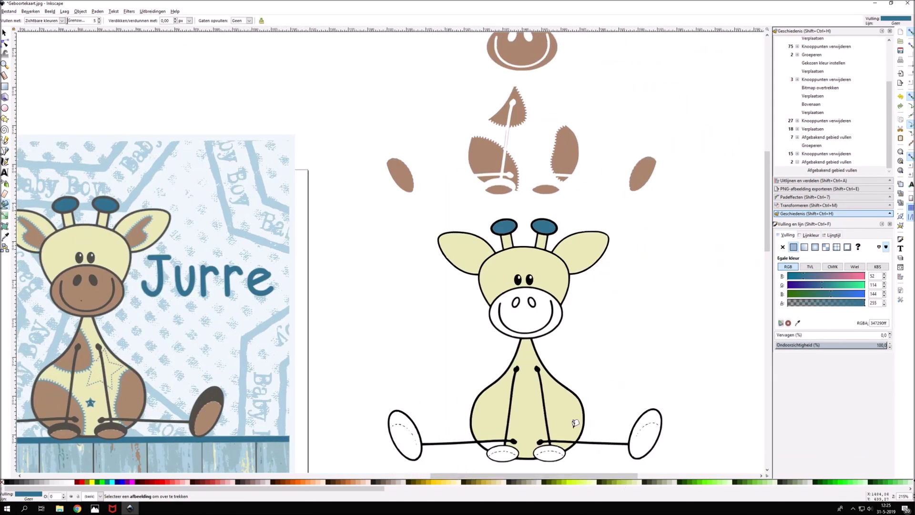
Group the two blue horn tips together.
left_click(5, 32)
left_click(500, 226)
left_click(545, 226, "shift")
right_click(548, 226)
left_click(604, 371)
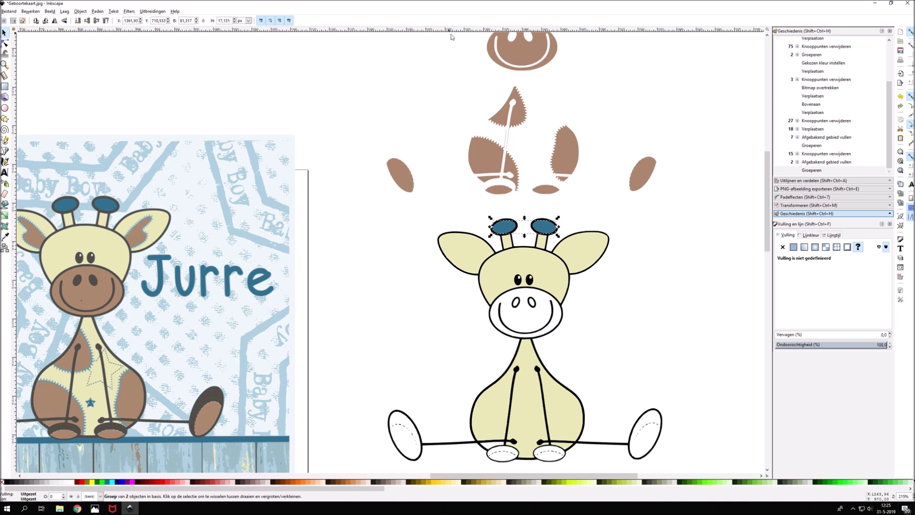
Try recolouring the black giraffe outline red, then undo the change.
left_click(529, 310)
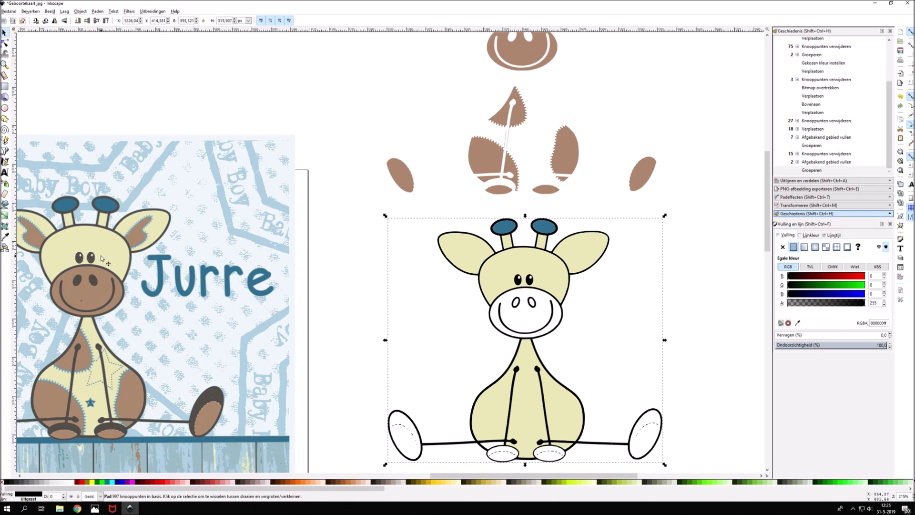
left_click(5, 207)
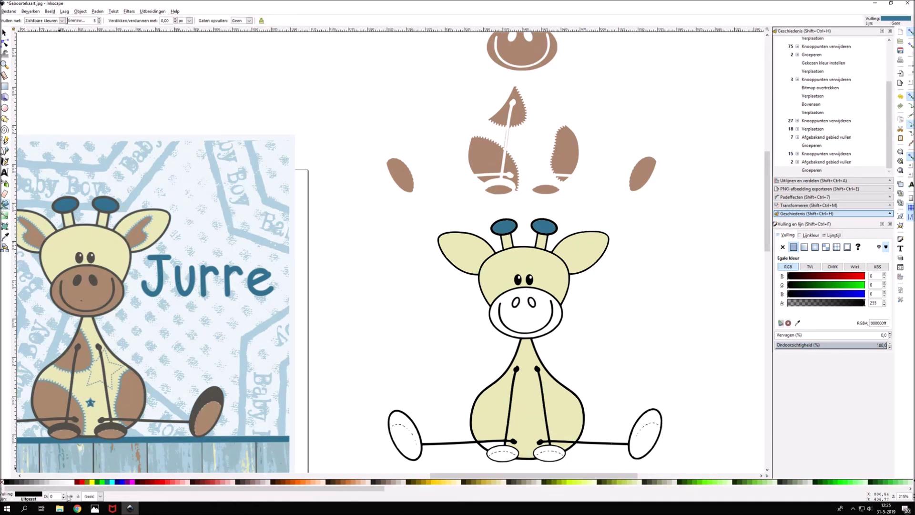
left_click(80, 484)
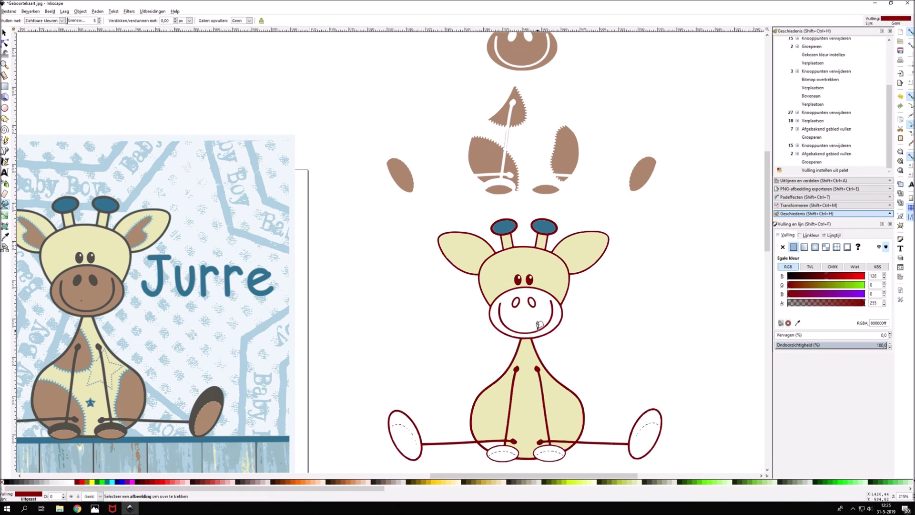
left_click(80, 484)
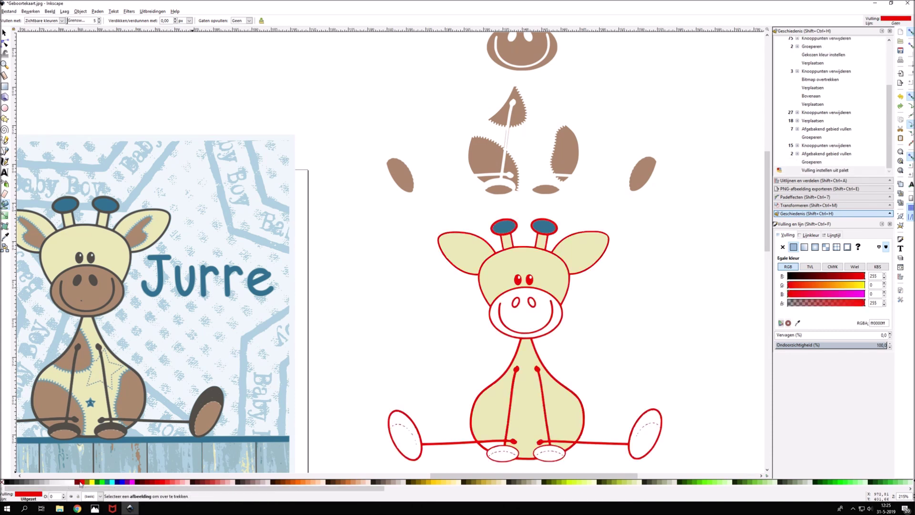
key("ctrl+z")
Fill the left and right eye highlights with red.
scroll(529, 271, "up", 4)
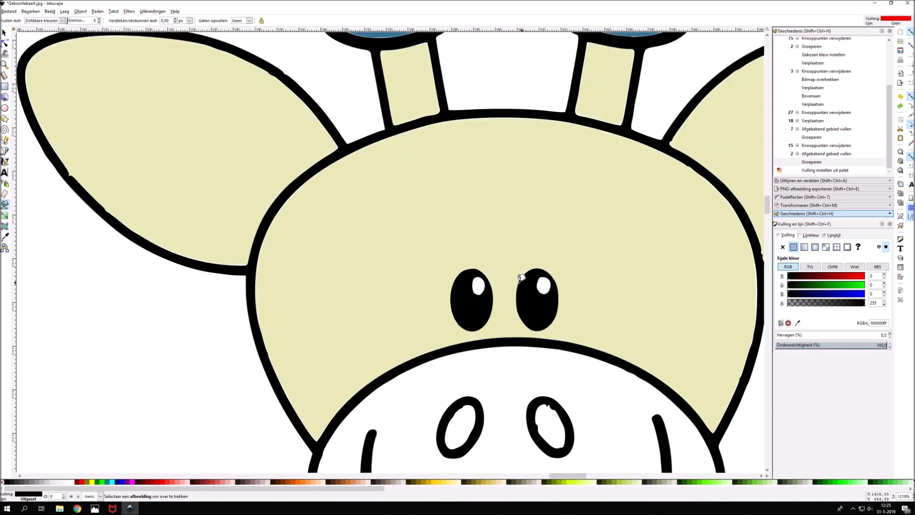
scroll(490, 285, "up", 4)
scroll(472, 279, "up", 1)
left_click(471, 278)
left_click(701, 280)
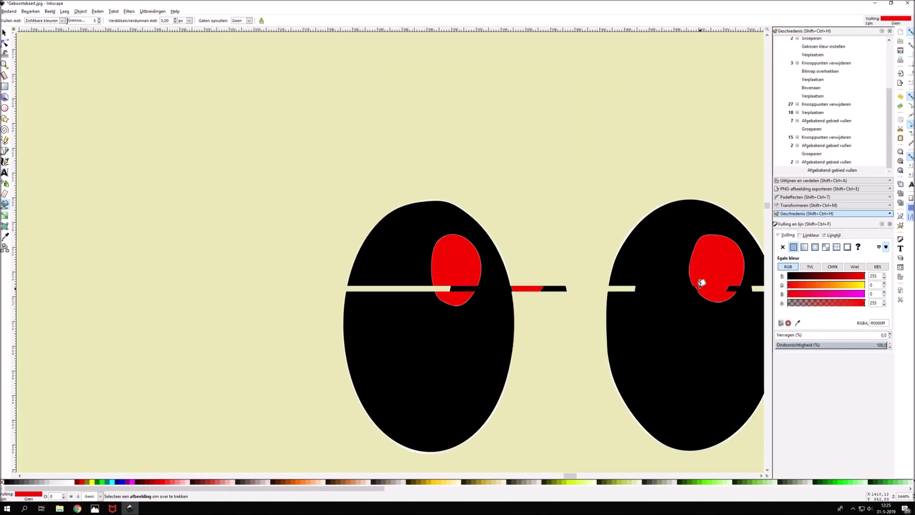
scroll(698, 276, "down", 10)
scroll(691, 324, "up", 3)
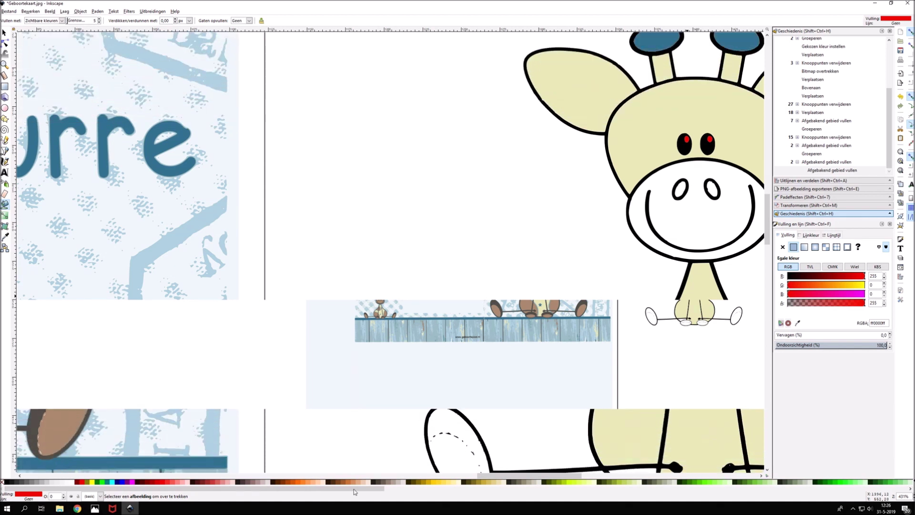
Group the two red eye highlights together.
left_click_drag(353, 489, 377, 492)
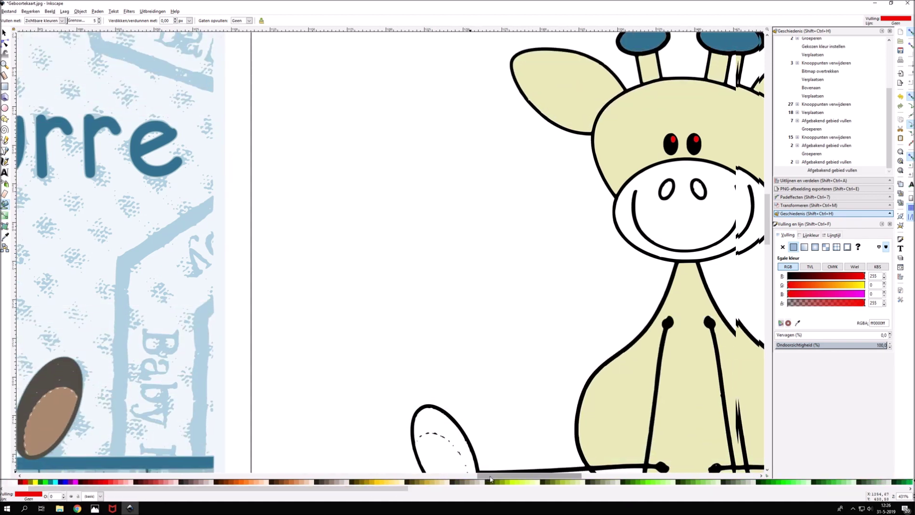
left_click_drag(481, 475, 511, 476)
key("s")
left_click(457, 142, "shift")
right_click(460, 139)
left_click(481, 262)
scroll(499, 164, "down", 2)
scroll(498, 164, "down", 1)
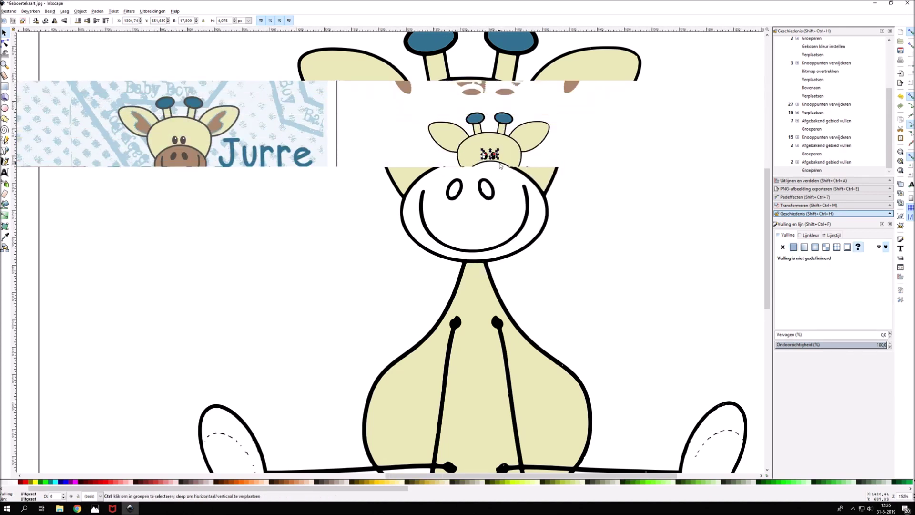
left_click(541, 109)
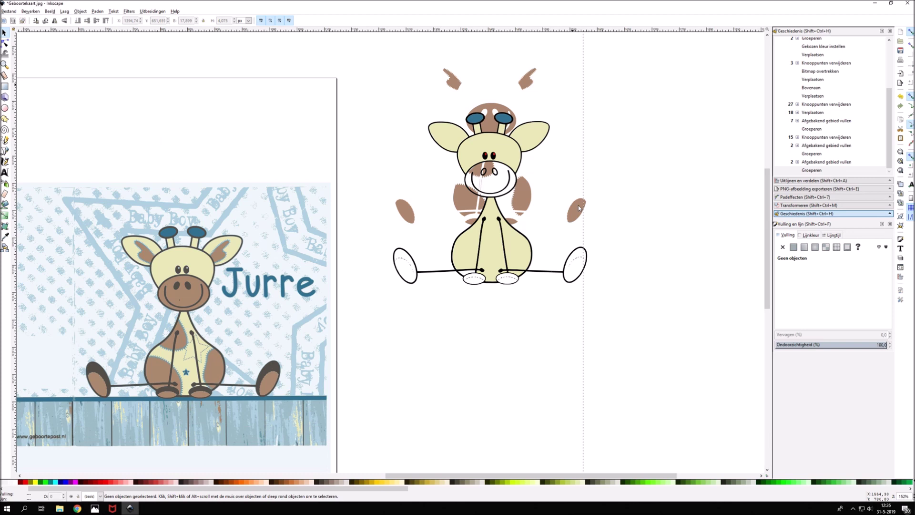
Cut and paste the brown patch group and position it on the giraffe body.
left_click(580, 206)
key("ctrl+x")
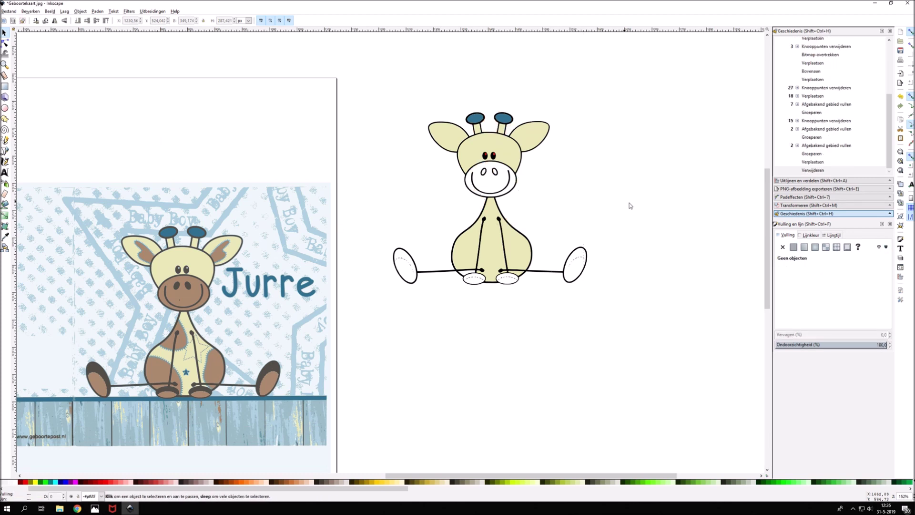
key("ctrl+v")
left_click_drag(561, 246, 520, 250)
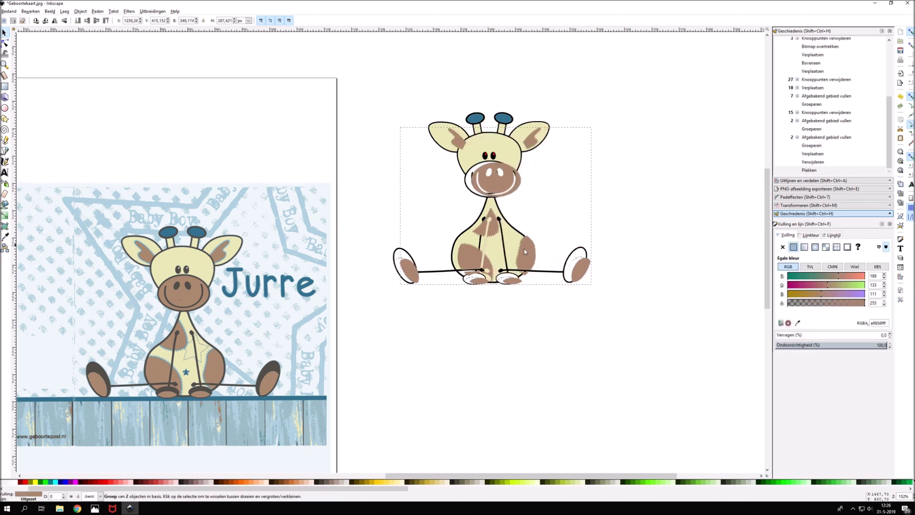
key("Down")
key("Down")
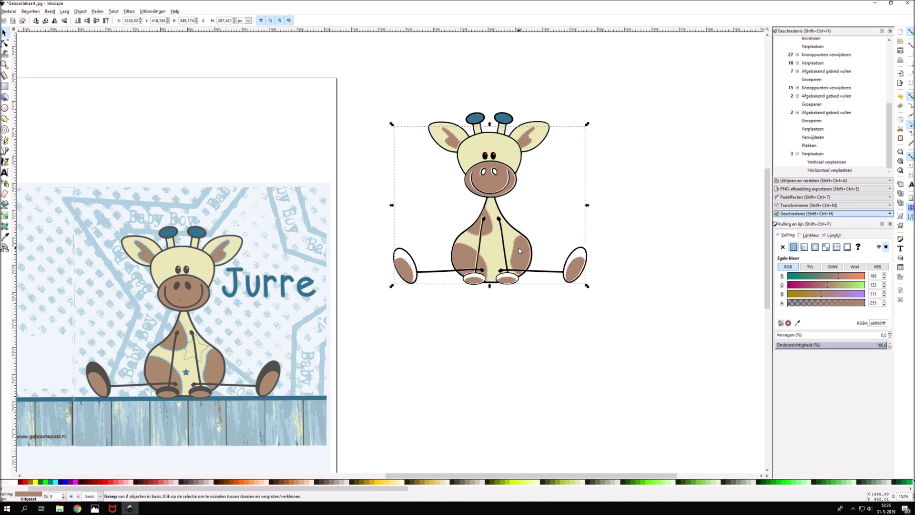
key("Left")
key("Left")
key("Escape")
left_click_drag(476, 284, 689, 173)
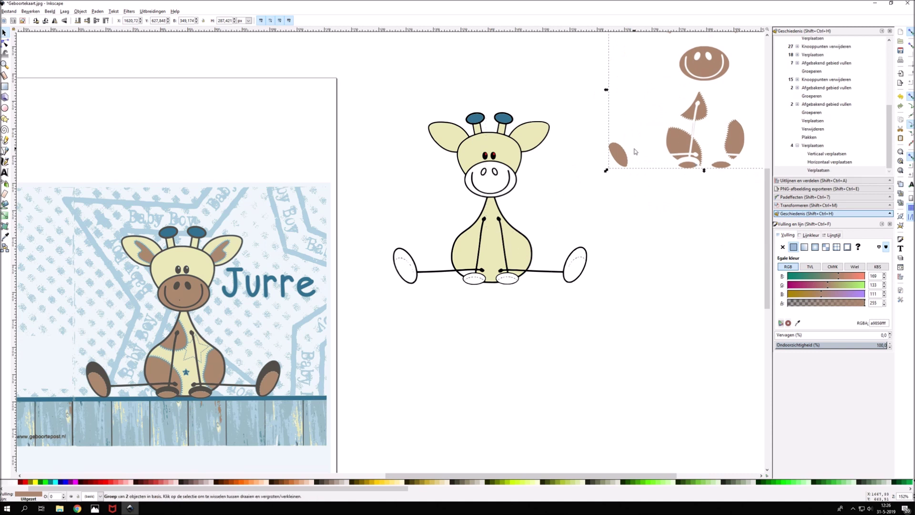
key("ctrl+z")
Move the coloured giraffe parts to the upper right, away from the outline.
scroll(495, 229, "up", 2, "ctrl")
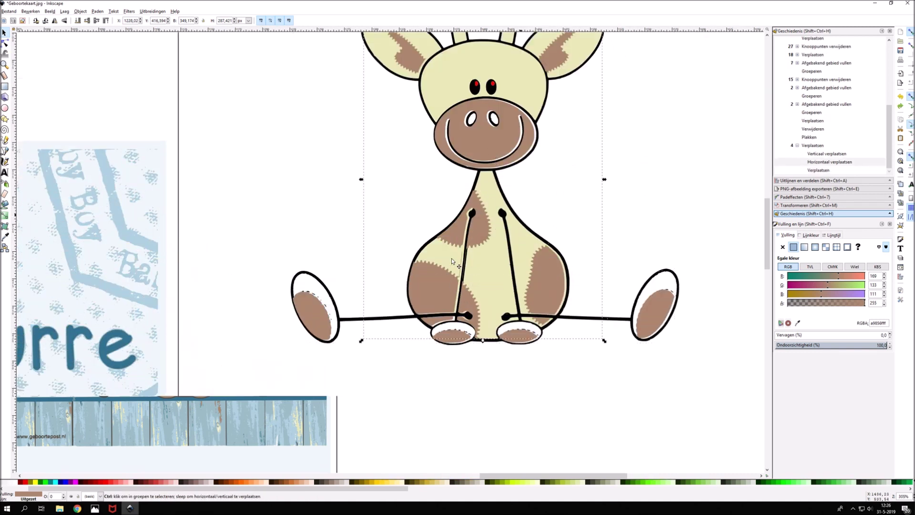
left_click(457, 205, "shift")
scroll(477, 86, "down", 1, "ctrl")
scroll(472, 143, "down", 2, "ctrl")
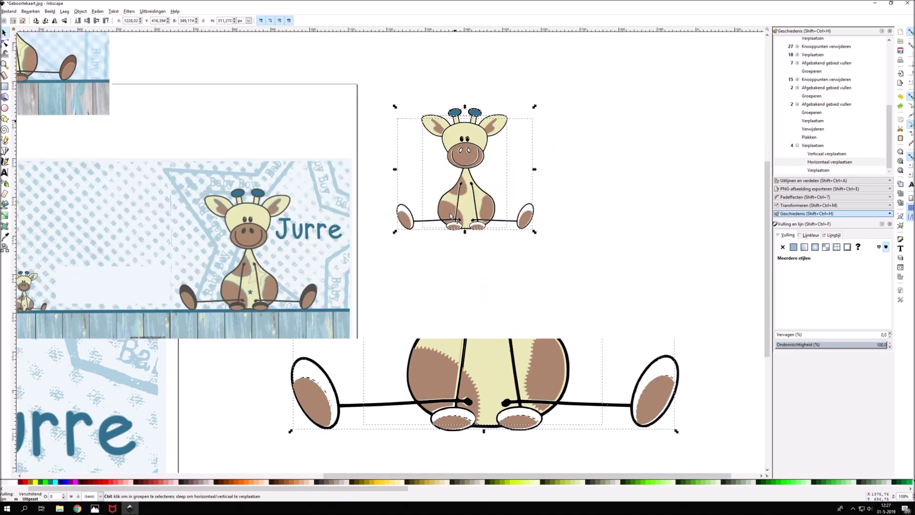
left_click_drag(466, 208, 677, 149)
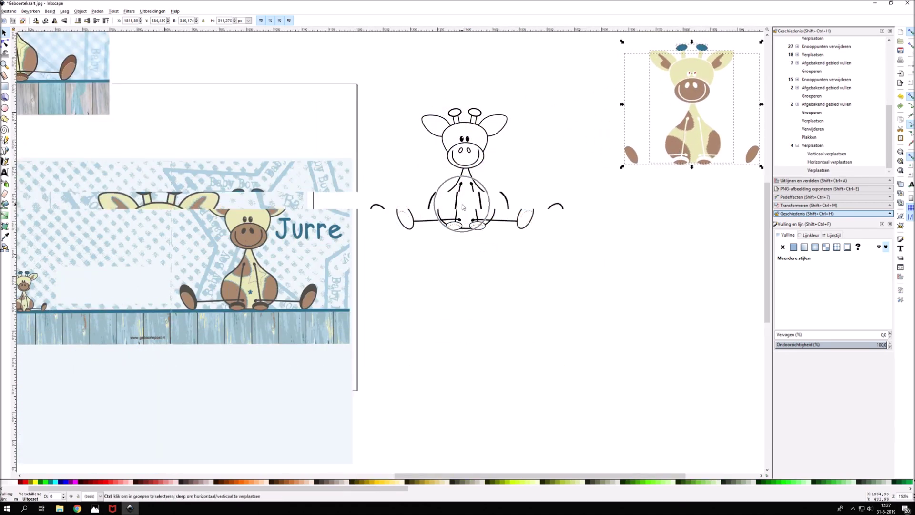
scroll(462, 202, "up", 1, "ctrl")
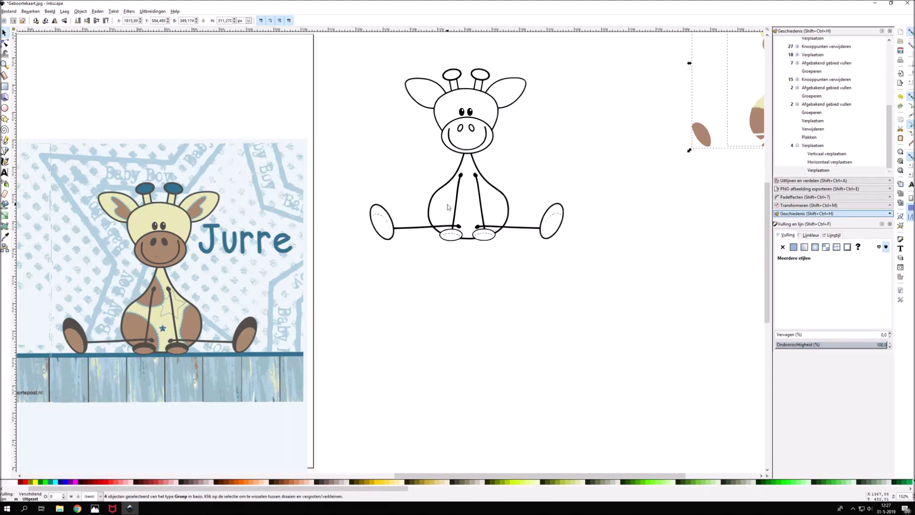
Colour the giraffe outline with the card's dark grey using the Dropper.
left_click(431, 200)
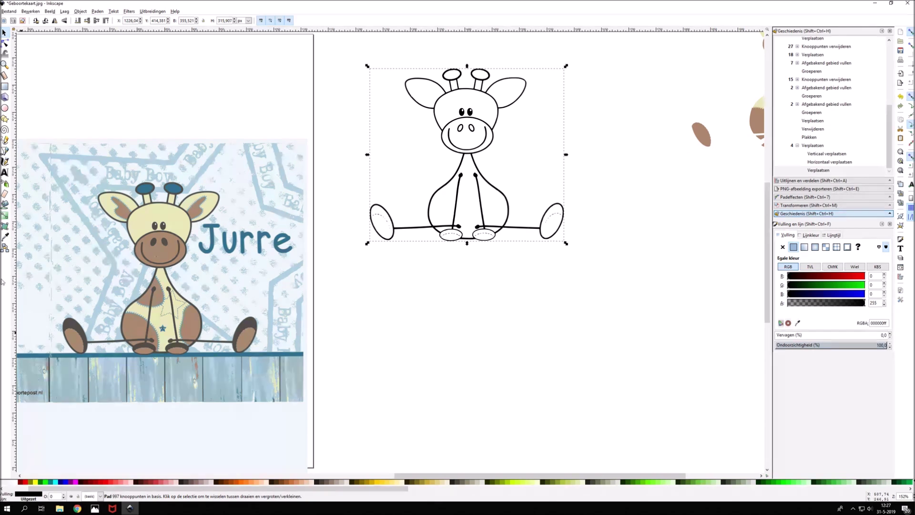
left_click(6, 237)
left_click(154, 305)
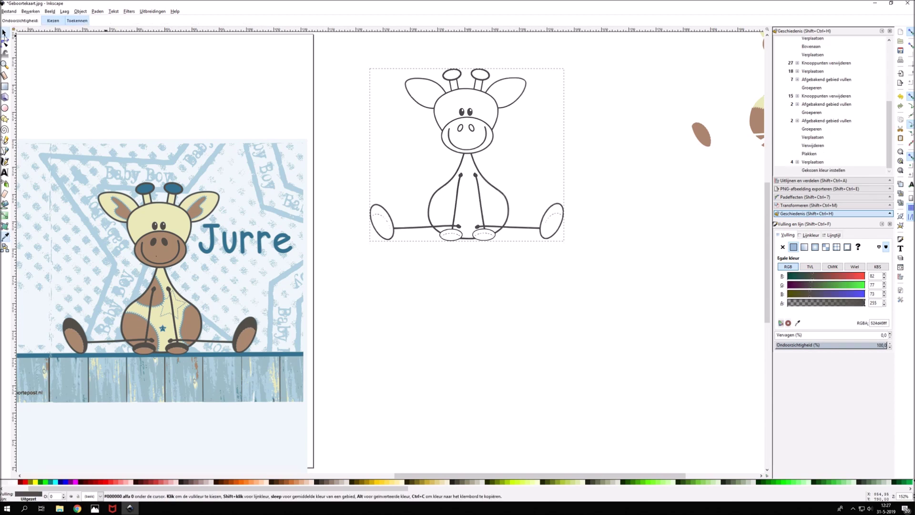
left_click(4, 32)
Break the outline apart, then union the pieces into one silhouette.
left_click(97, 11)
left_click(107, 108)
left_click(101, 11)
left_click(109, 52)
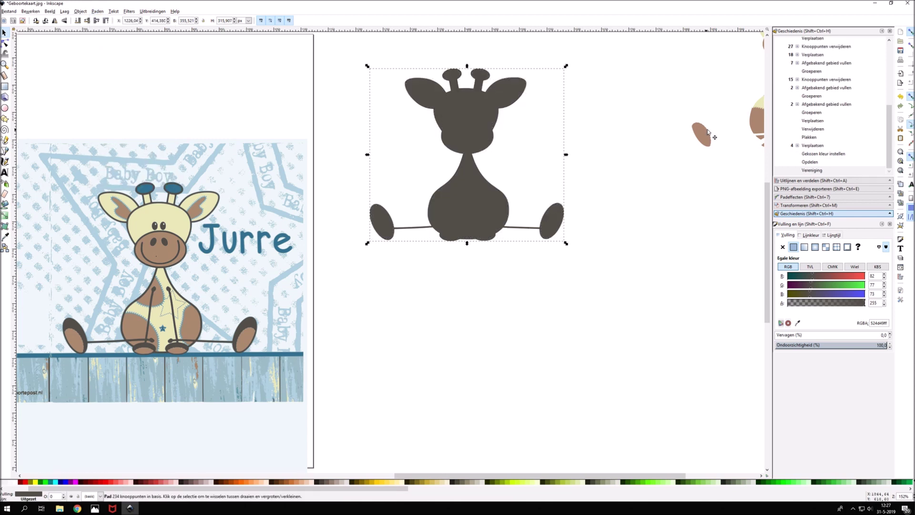
Select all four coloured giraffe parts and place them onto the dark silhouette.
scroll(660, 233, "down", 1)
scroll(648, 143, "right", 2)
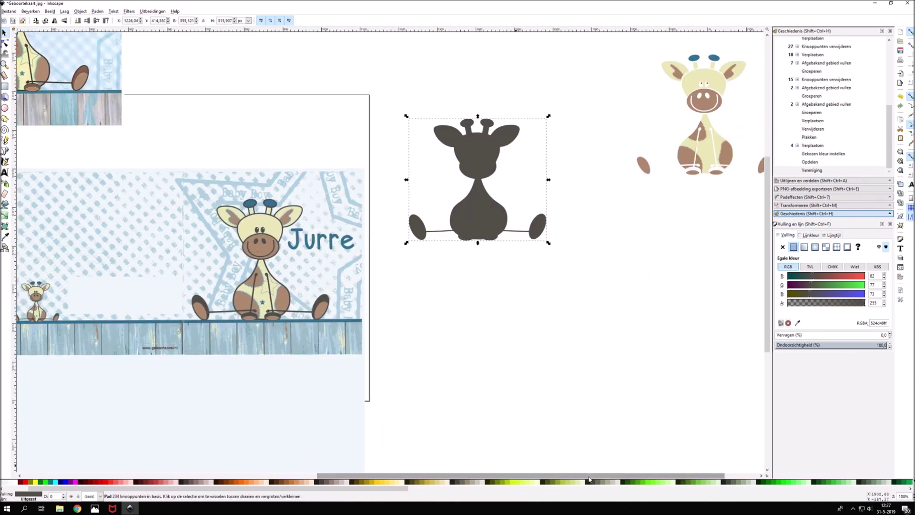
scroll(640, 53, "right", 5)
left_click_drag(459, 50, 712, 206)
left_click_drag(405, 34, 624, 208)
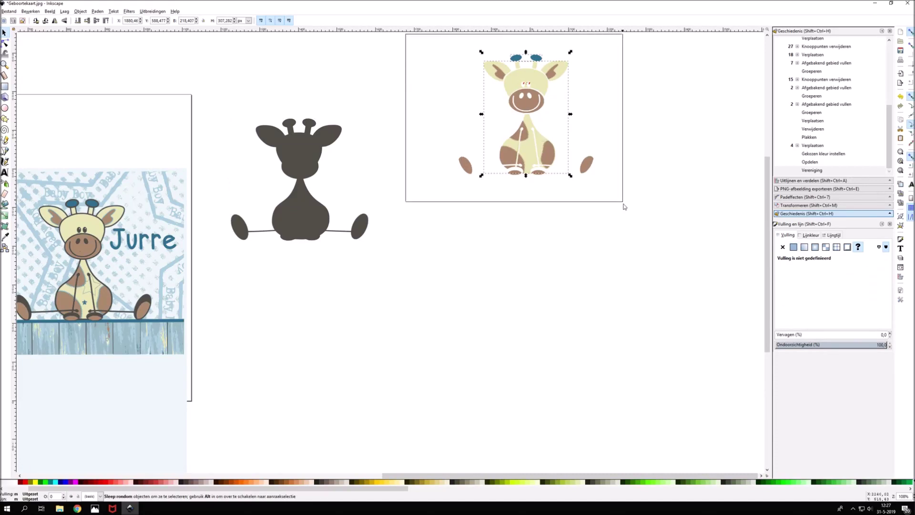
left_click_drag(585, 162, 359, 224)
scroll(343, 238, "up", 1)
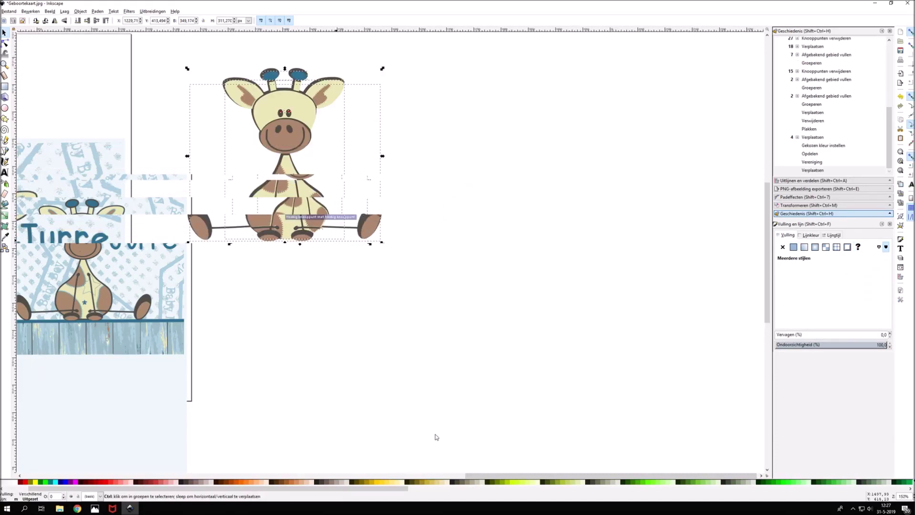
scroll(507, 477, "left", 5)
scroll(430, 353, "up", 2)
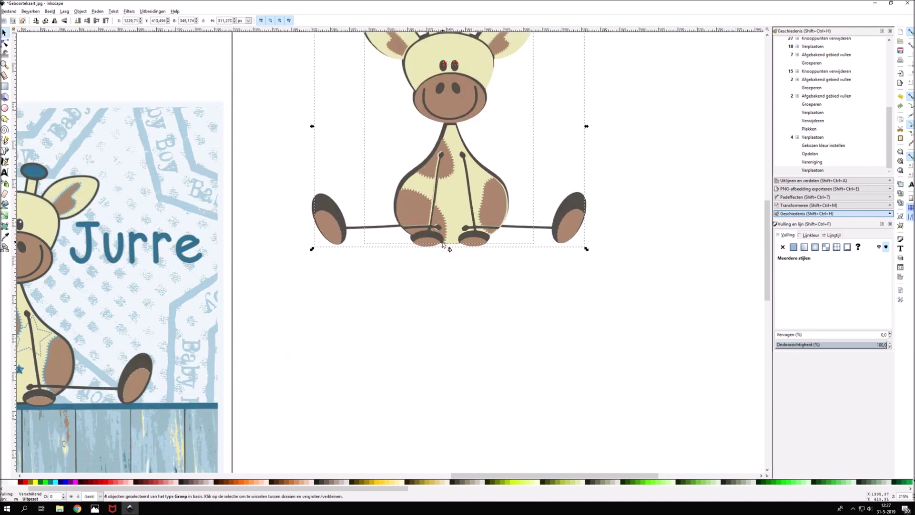
scroll(437, 247, "up", 3)
Nudge the coloured giraffe parts into alignment with the outline using arrow keys.
key("Up")
key("Left")
key("Up")
key("Left")
key("Down")
key("Right")
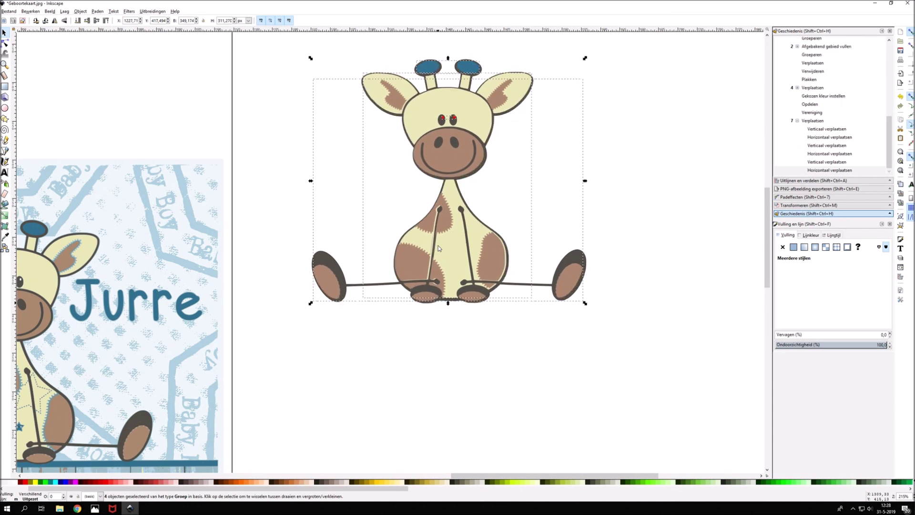
key("Escape")
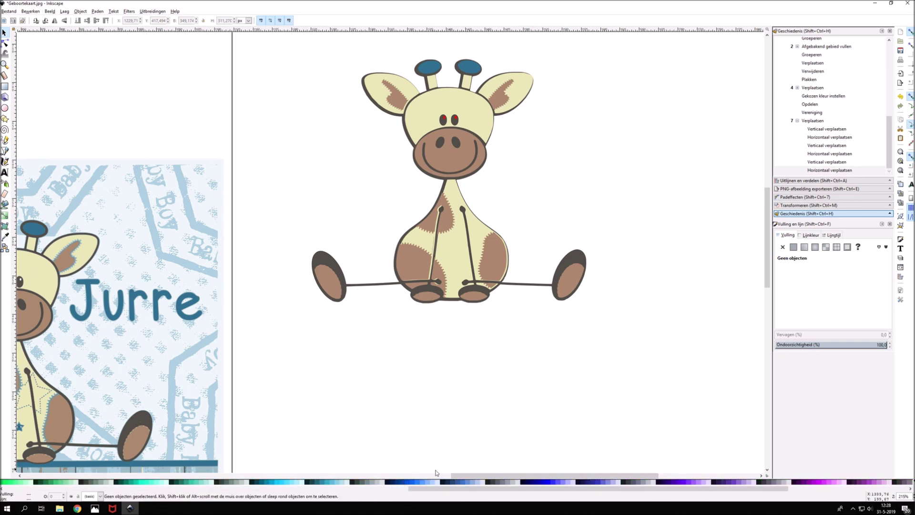
Pan across the card to view the dashed stitching on one foot.
scroll(495, 307, "left", 1)
scroll(524, 300, "left", 6)
scroll(543, 293, "left", 1)
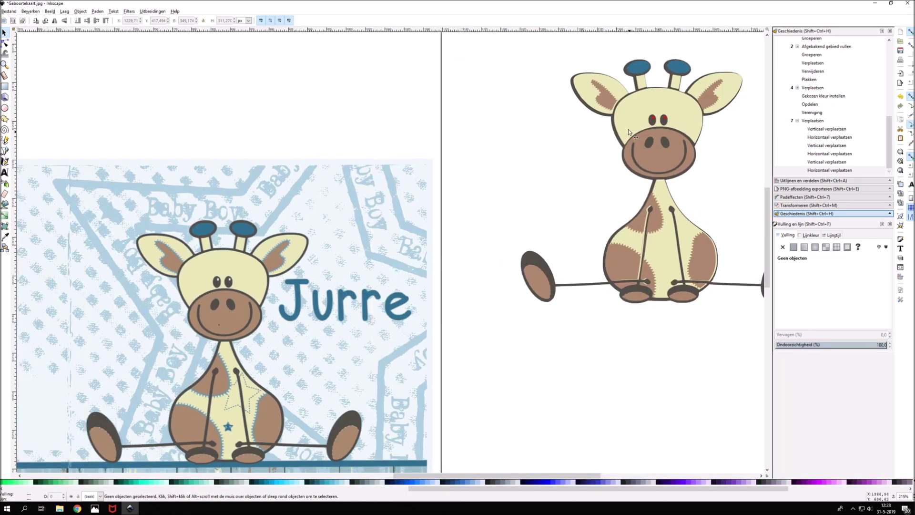
scroll(439, 346, "down", 1)
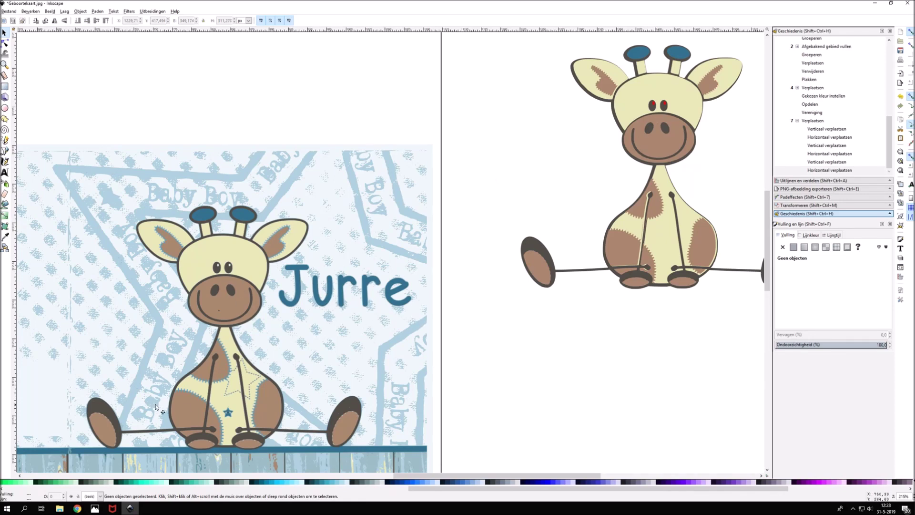
scroll(146, 409, "down", 1)
scroll(325, 361, "left", 4)
scroll(324, 361, "left", 3)
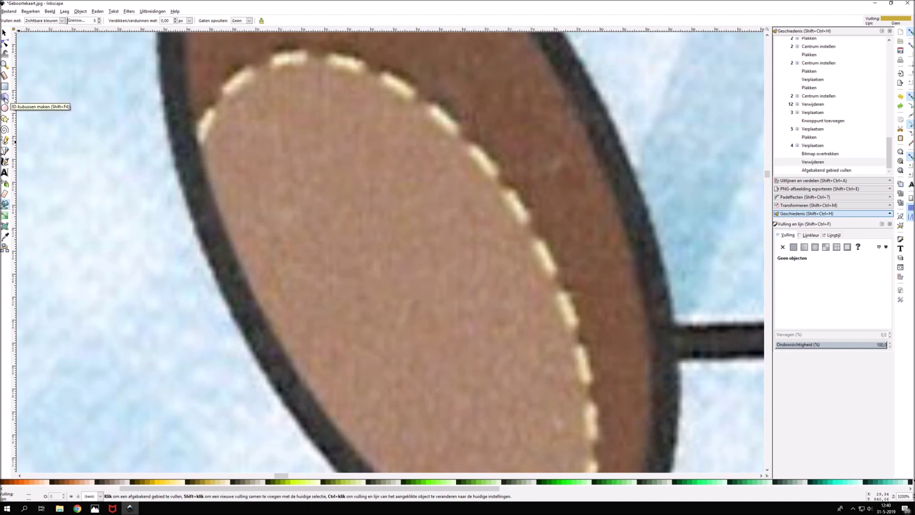
Try tracing the foot-pad stitch dash in Bezier and Spiro modes, undoing each black shape.
left_click(4, 151)
left_click(474, 144)
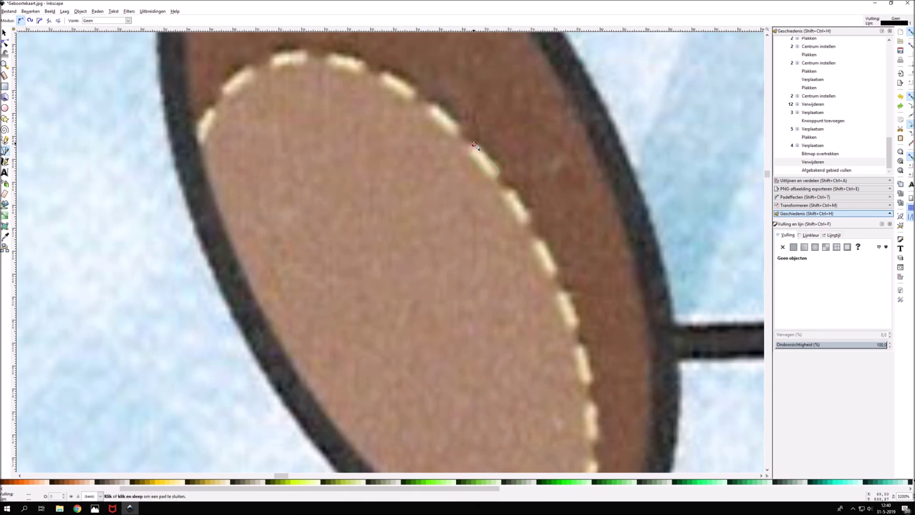
left_click(474, 144)
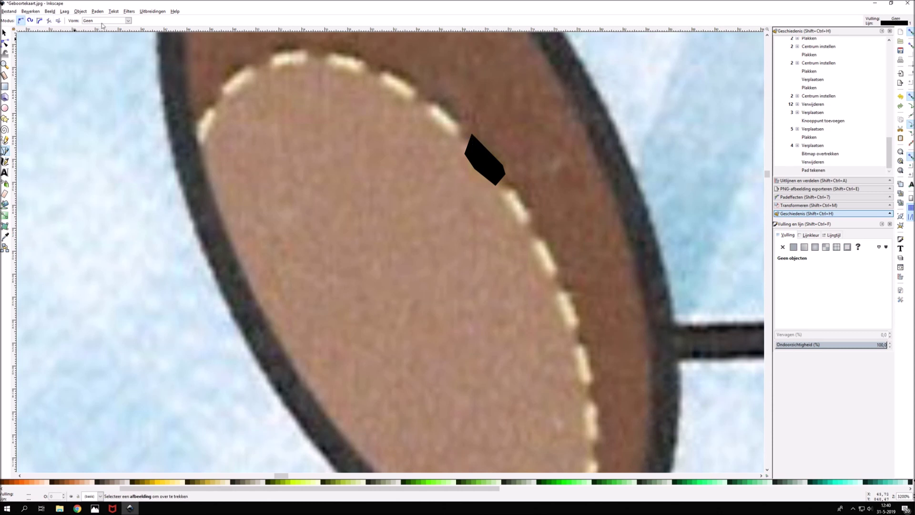
key("ctrl+z")
left_click(30, 20)
left_click(472, 144)
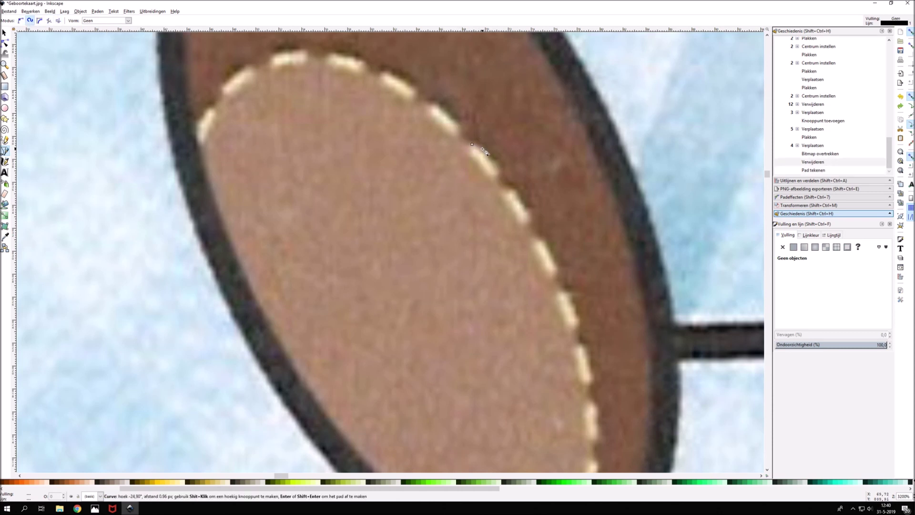
left_click(501, 174)
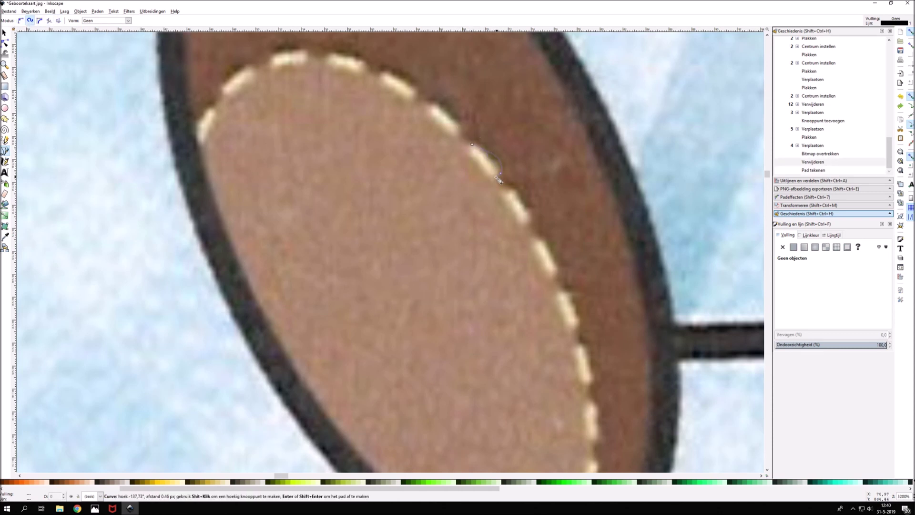
left_click(467, 146)
key("ctrl+z")
Set path shape to none and trace the dash as a B-spline path.
left_click(93, 21)
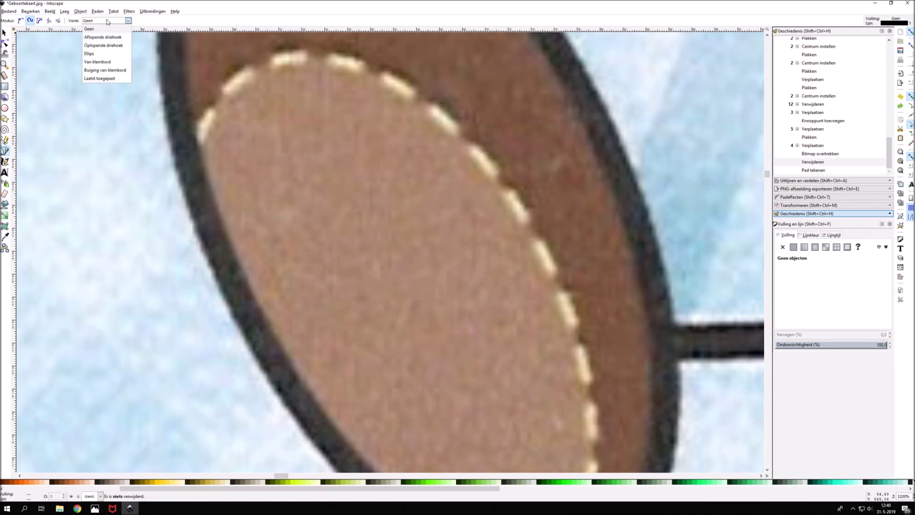
left_click(90, 29)
left_click(39, 20)
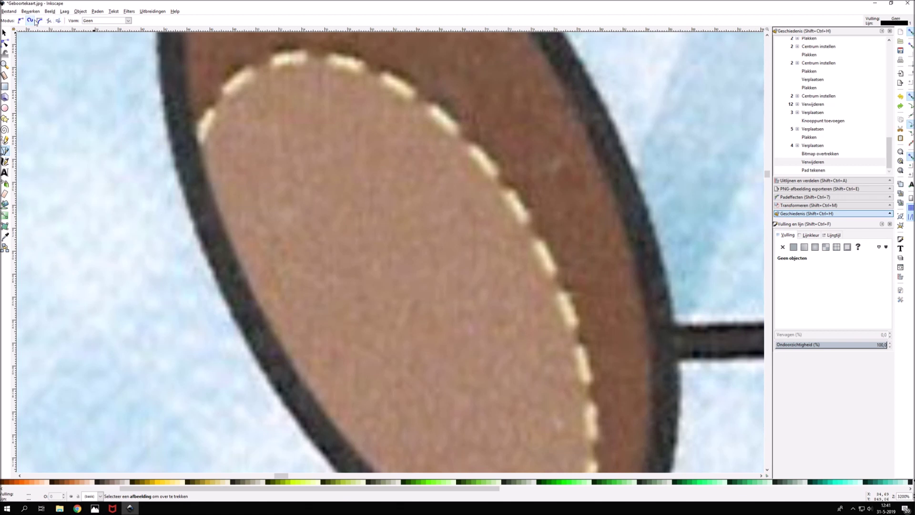
left_click(478, 146)
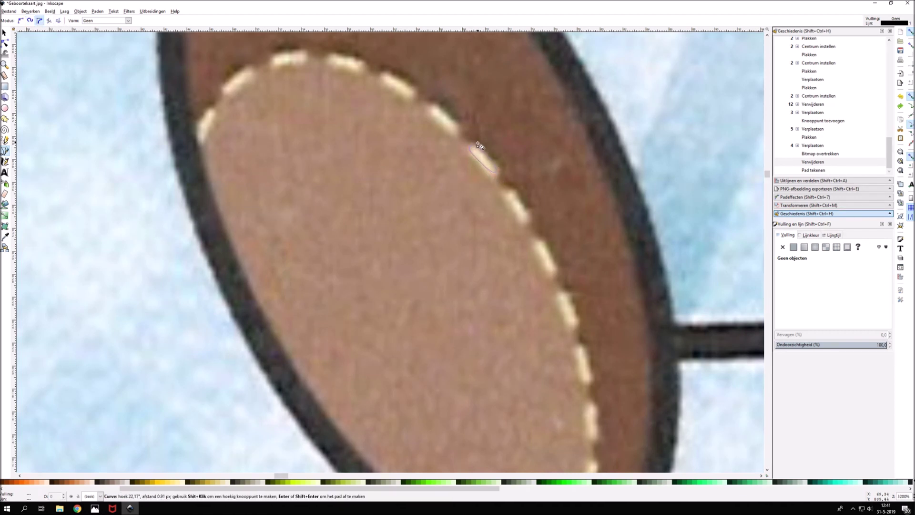
key("Return")
Select the dash path's nodes and give it a flat fill without outline.
key("n")
left_click(488, 162)
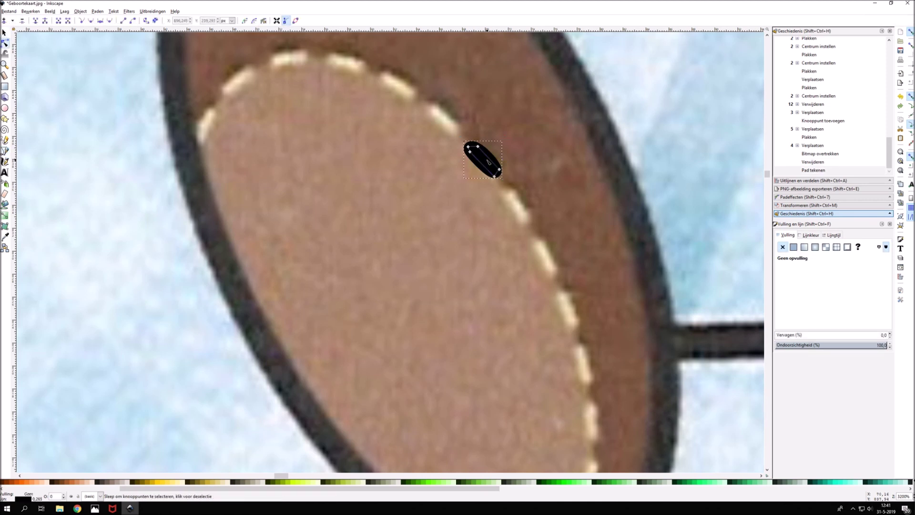
left_click(793, 246)
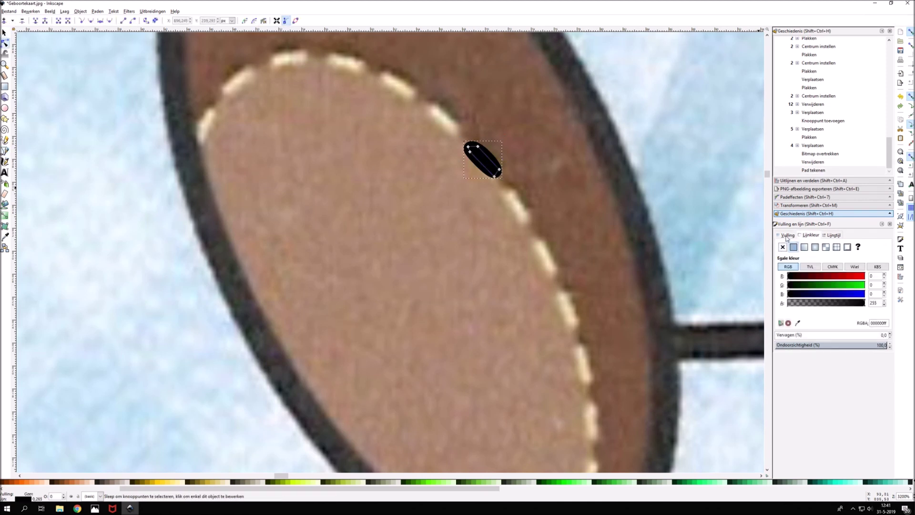
left_click(794, 246)
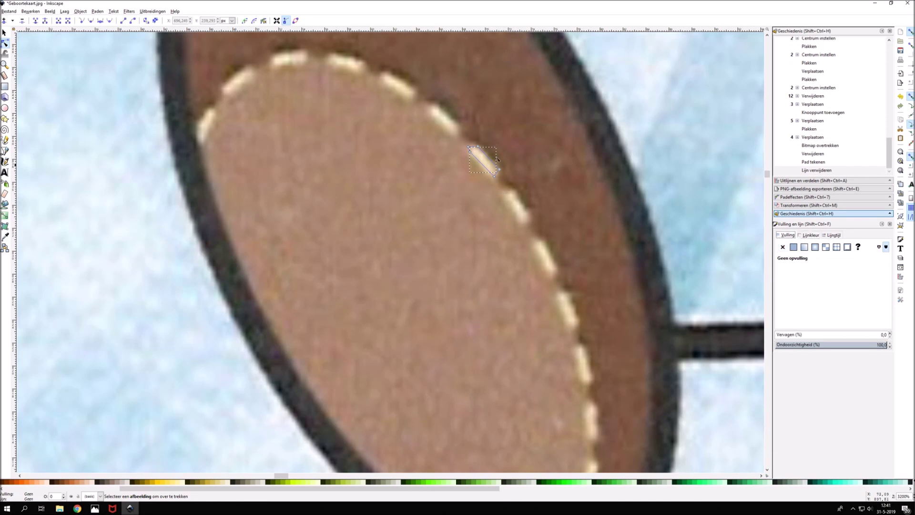
scroll(499, 165, "up", 2)
Nudge the traced stitch's end node and draw a thin blue rectangle over the dash.
left_click_drag(490, 188, 488, 196)
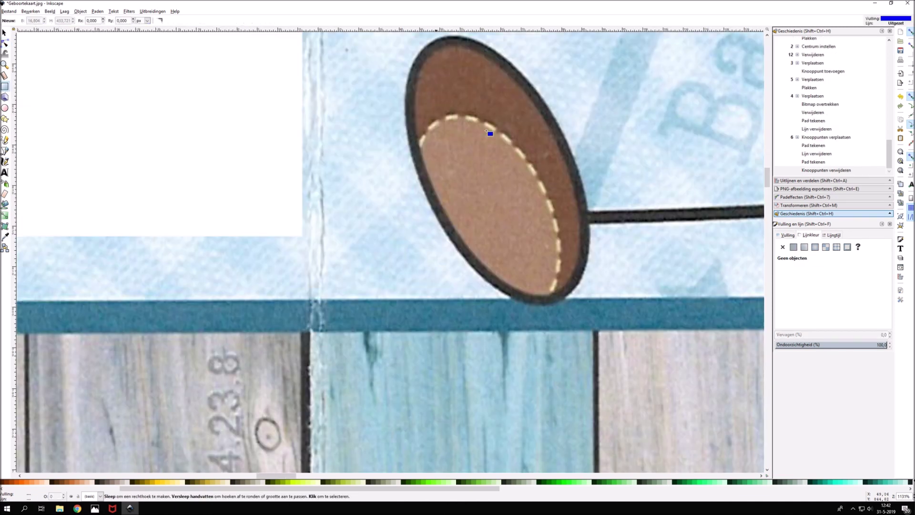
mouse_move(503, 165)
left_mouse_down()
mouse_move(505, 182)
mouse_move(511, 142)
mouse_move(530, 143)
left_mouse_up()
key("s")
scroll(516, 167, "up", 2)
scroll(524, 139, "up", 5)
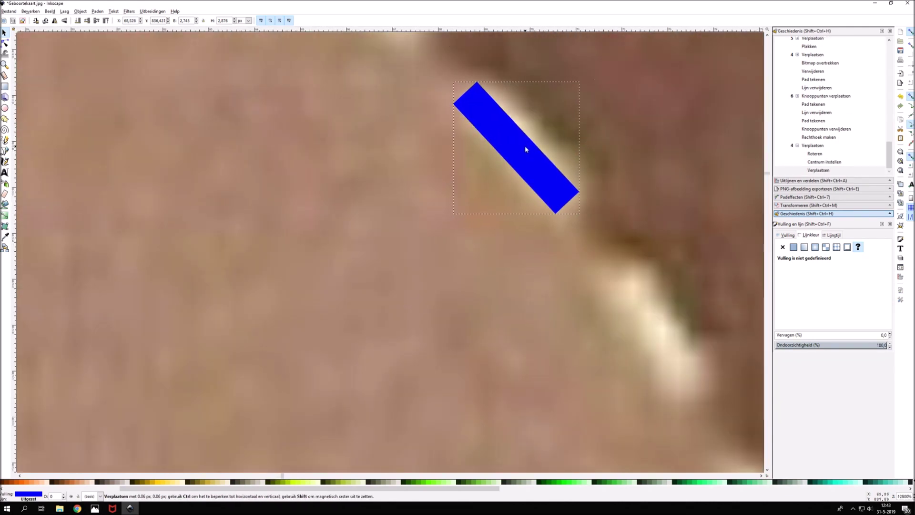
Adjust the blue rectangle's nodes to fit along the cream dash.
key("r")
key("s")
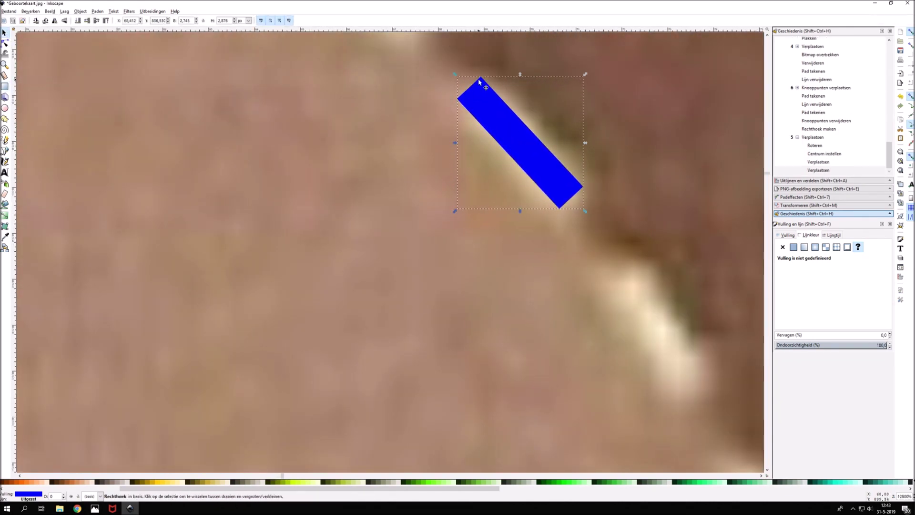
left_click(5, 43)
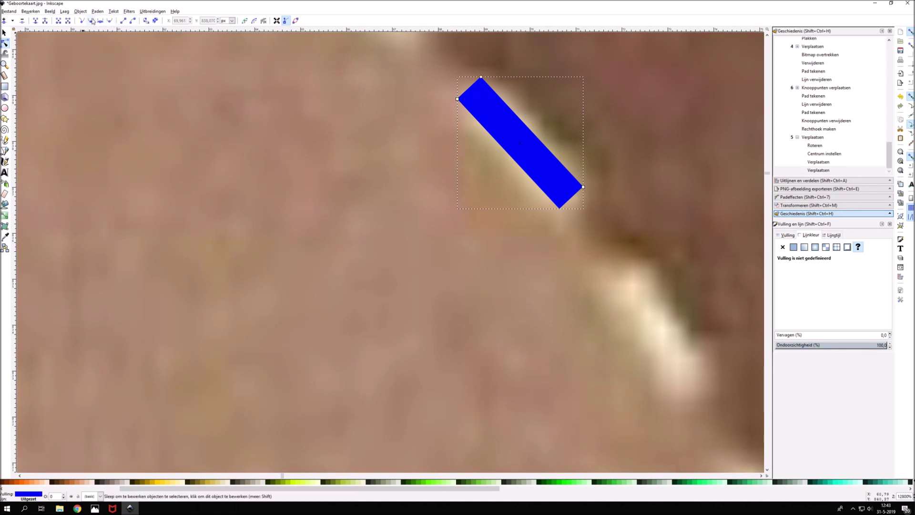
left_click(531, 130)
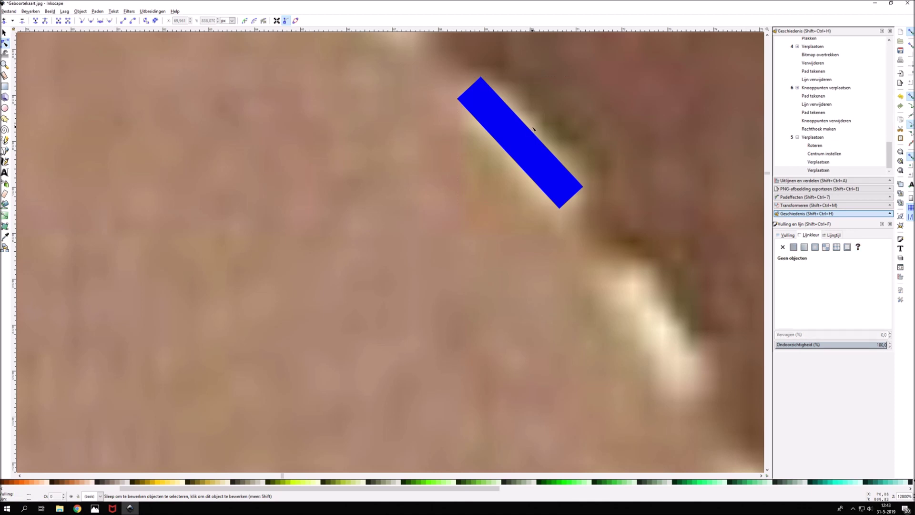
left_click(532, 129)
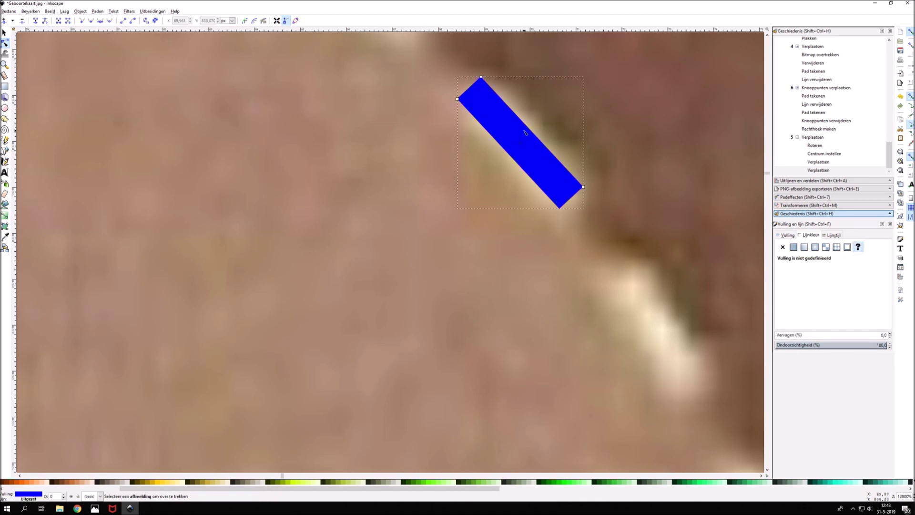
Reposition the blue bar over the cream dash, then zoom out and deselect it.
left_click(295, 21)
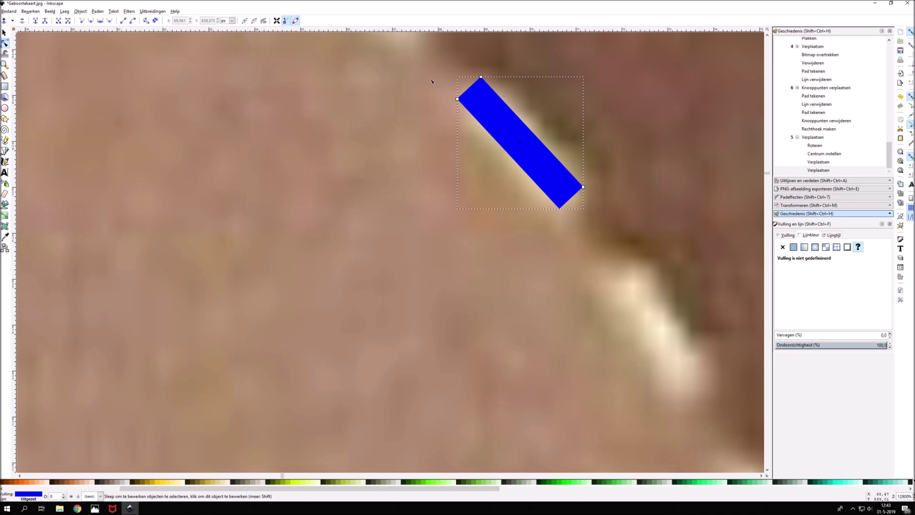
left_click(535, 131)
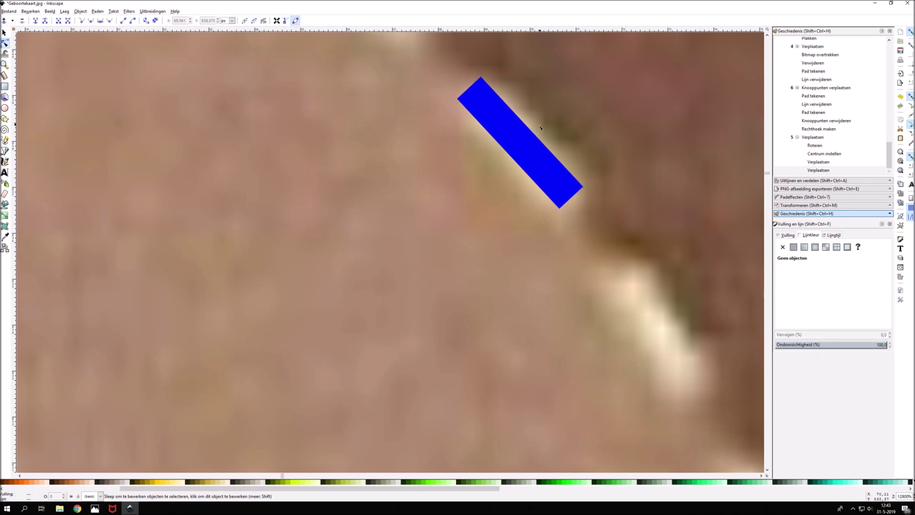
key("s")
left_click(535, 149)
scroll(540, 147, "right", 2)
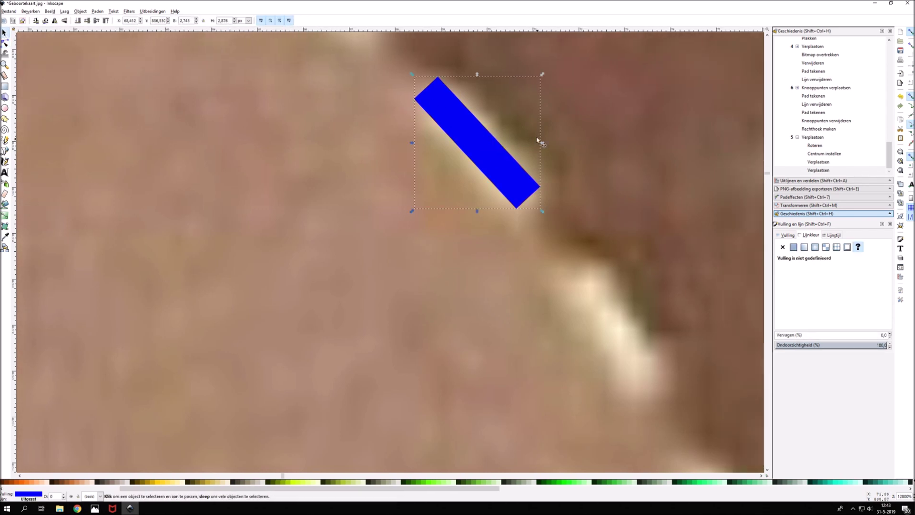
scroll(539, 146, "down", 9)
left_click(534, 206)
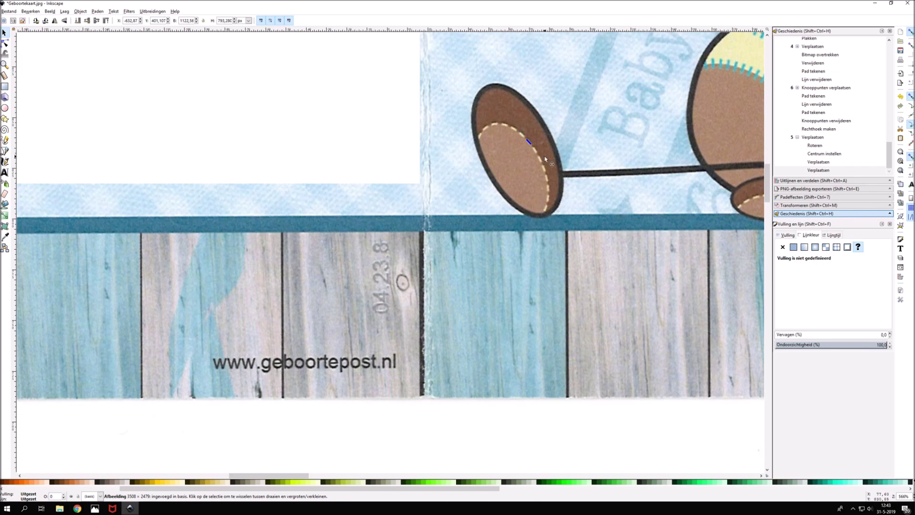
Navigate to the teal stitches beside the star and delete an accidental 3D box.
scroll(545, 158, "down", 1)
scroll(690, 107, "up", 2)
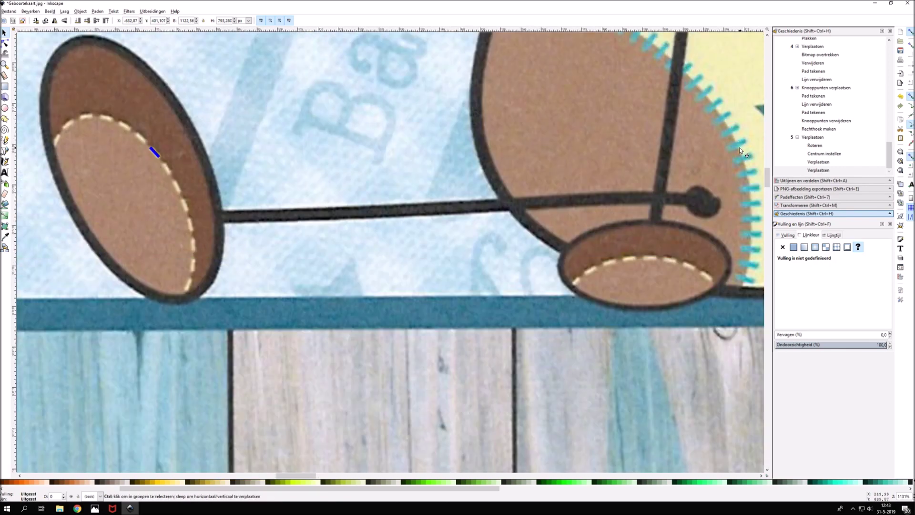
scroll(739, 148, "up", 2)
scroll(281, 419, "right", 4)
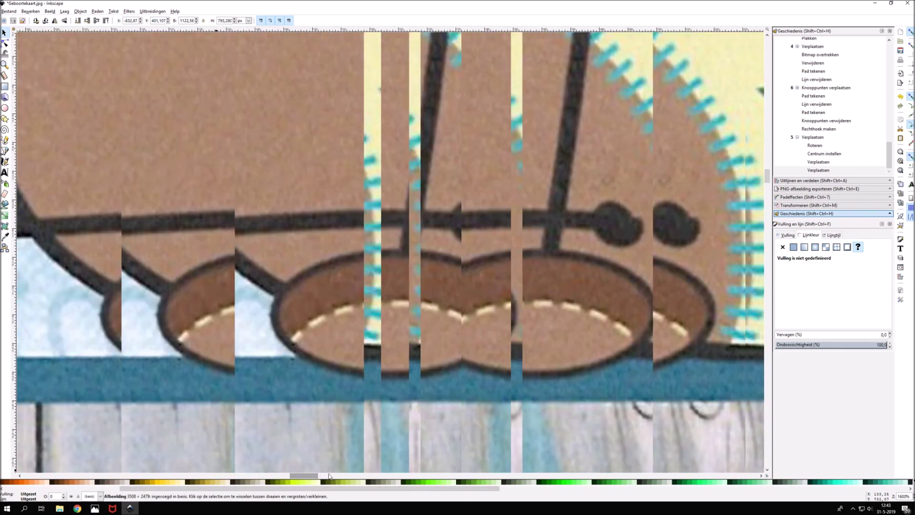
scroll(291, 371, "right", 4)
scroll(300, 324, "right", 2)
scroll(308, 282, "up", 2)
scroll(346, 253, "down", 2)
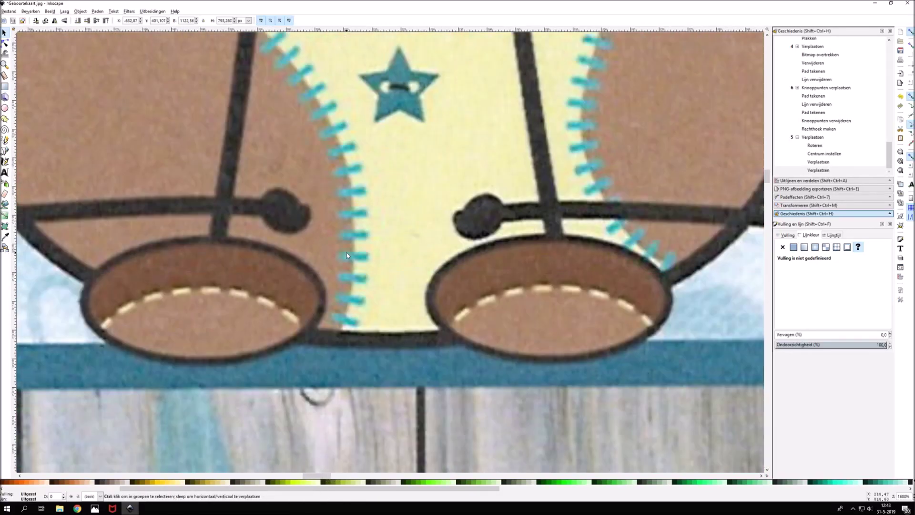
key("x")
left_click_drag(340, 214, 359, 218)
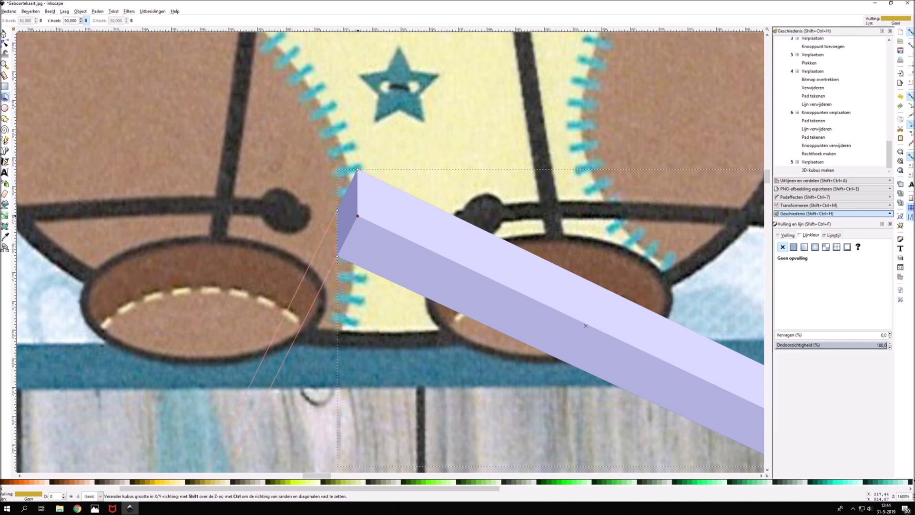
key("Delete")
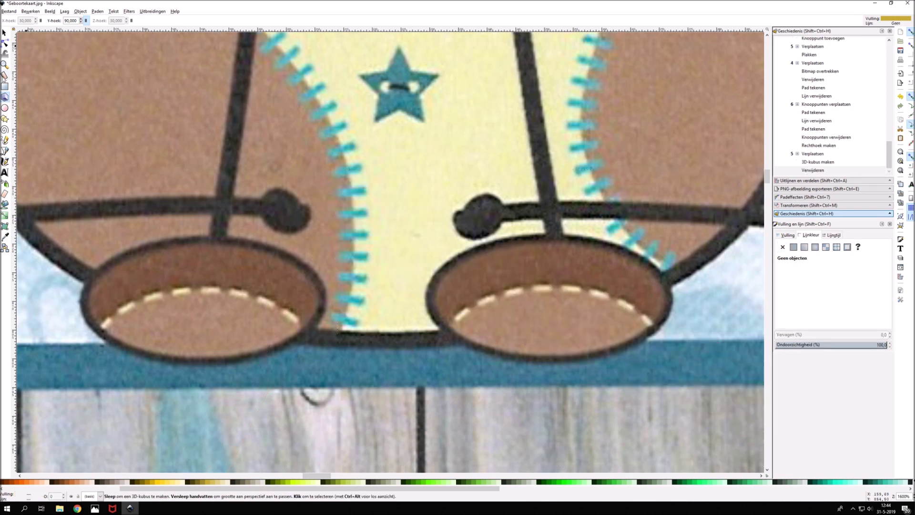
Draw a blue dash on the upper teal stitch and paste a copy onto the next stitch.
key("r")
left_click_drag(366, 195, 336, 187)
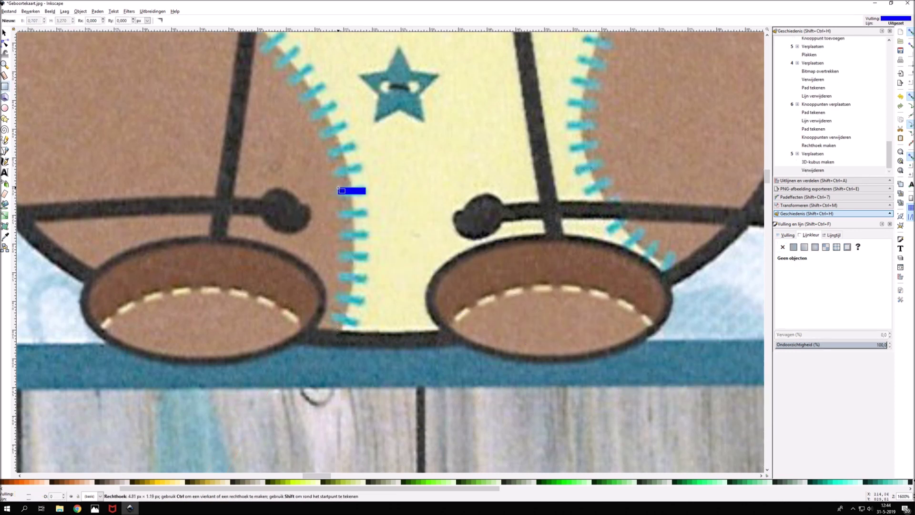
key("s")
left_click_drag(356, 192, 357, 193)
key("ctrl+c")
key("ctrl+v")
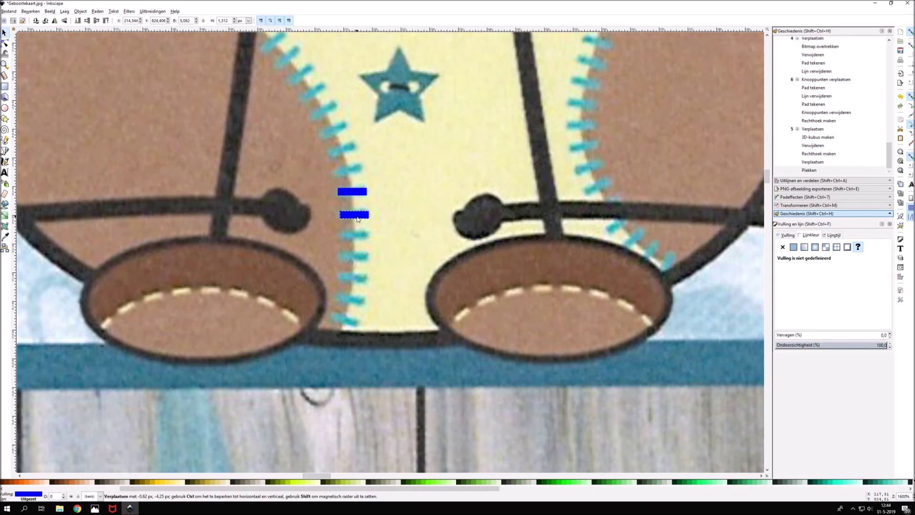
left_click_drag(355, 215, 356, 217)
Paste and align the third, fourth and fifth dashes, tilting the fifth along the curve.
scroll(352, 210, "down", 2)
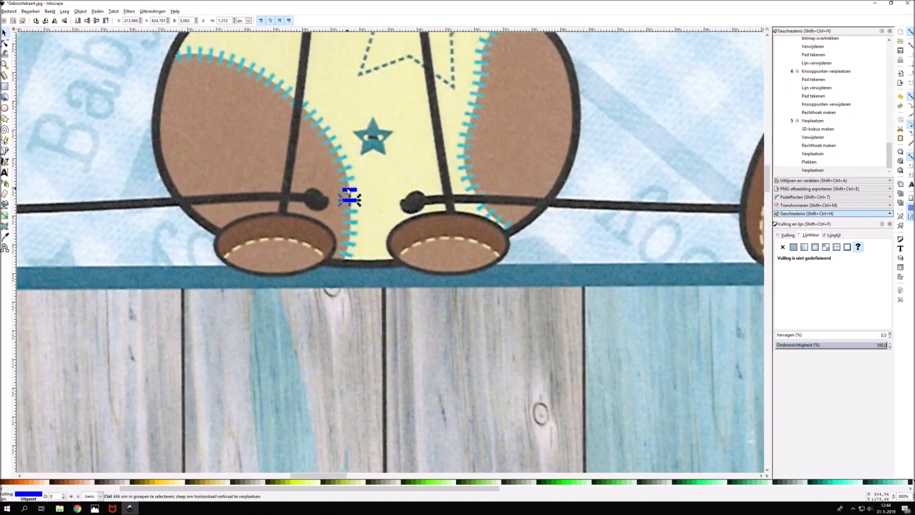
scroll(343, 190, "up", 1)
scroll(323, 145, "up", 3)
scroll(334, 215, "down", 3)
left_click_drag(353, 318, 355, 322)
key("ctrl+v")
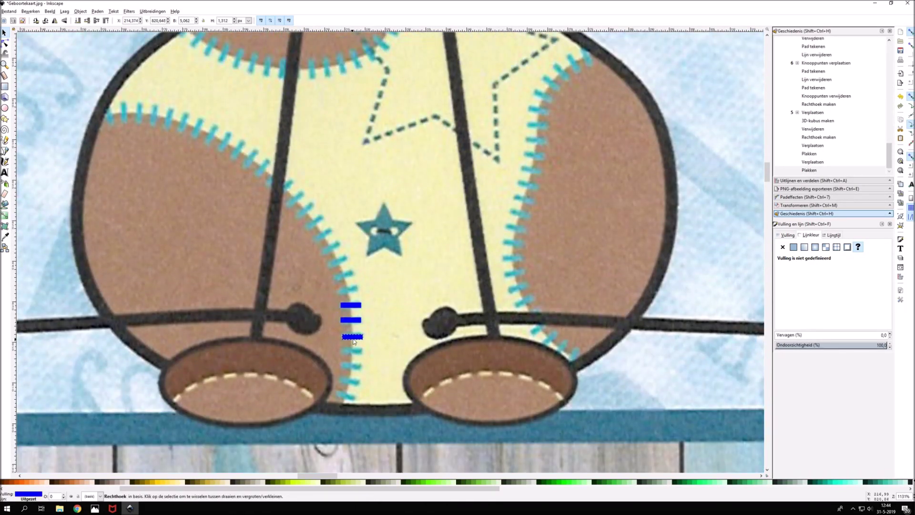
left_click_drag(350, 339, 356, 337)
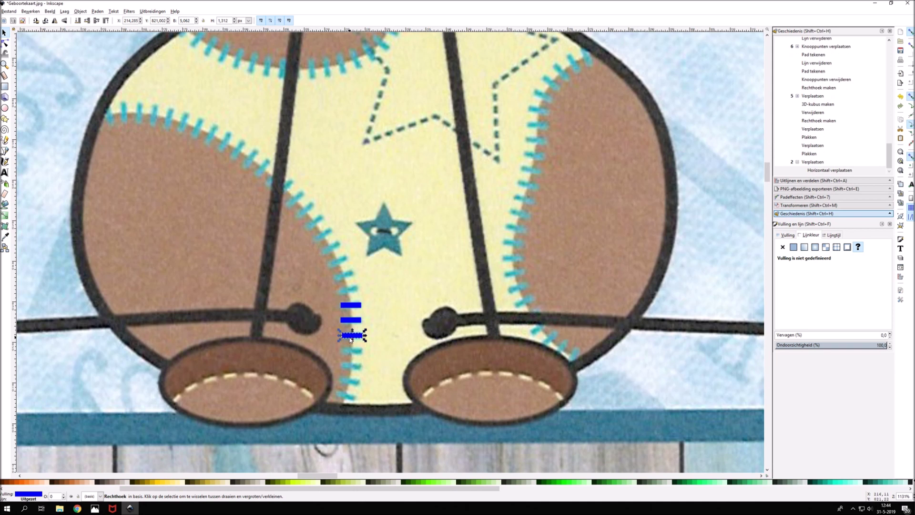
key("ctrl+v")
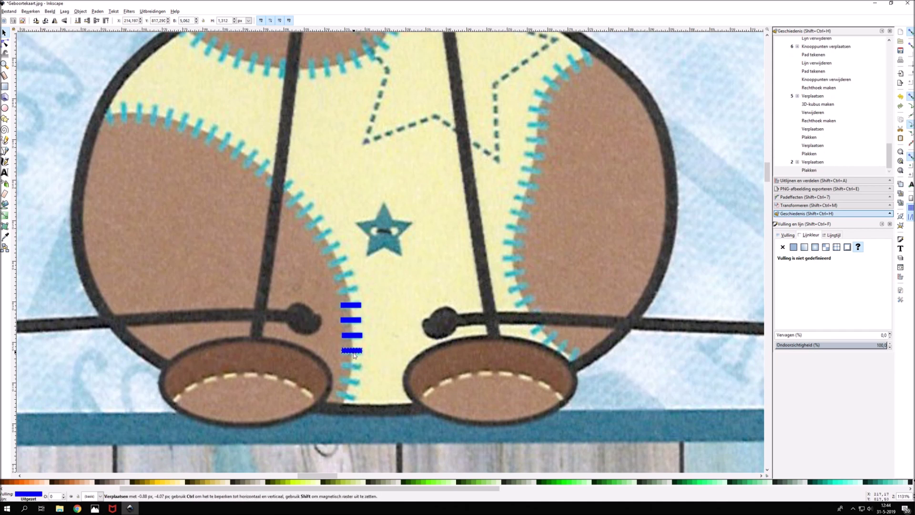
left_click_drag(353, 355, 354, 355)
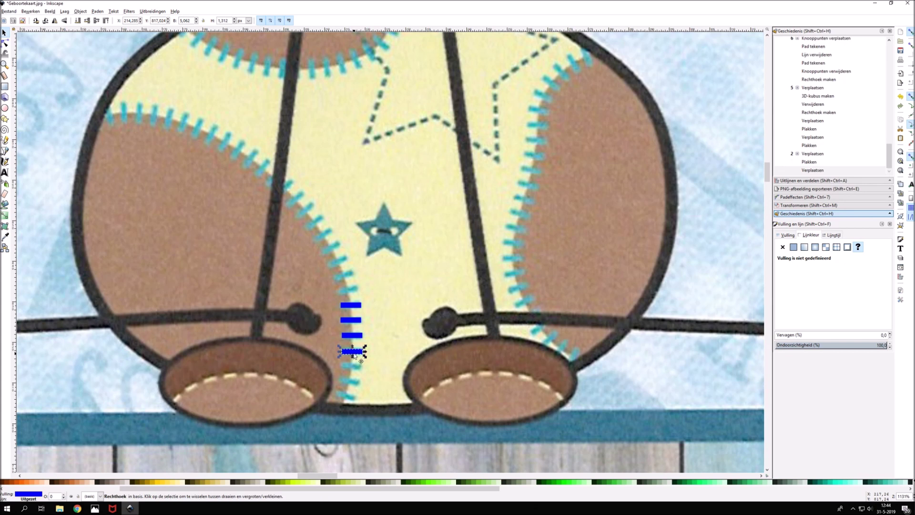
key("ctrl+v")
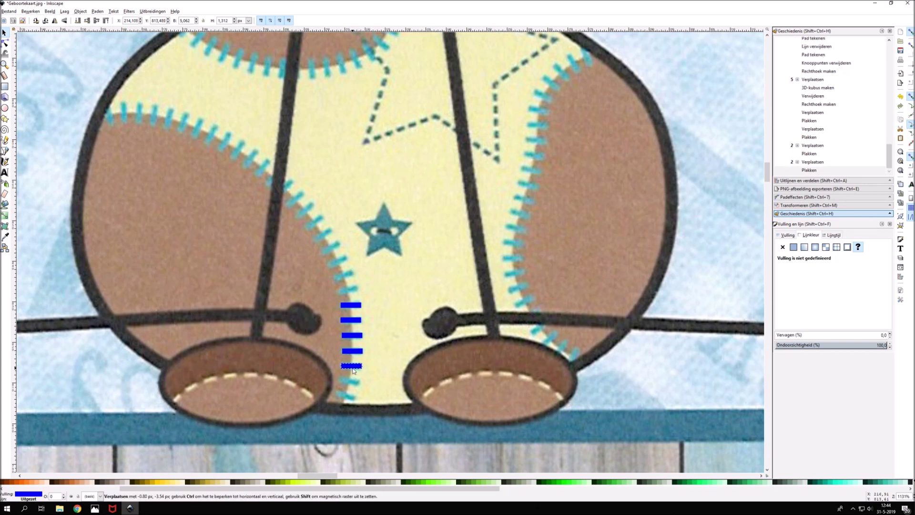
mouse_move(353, 370)
left_mouse_down()
mouse_move(365, 364)
mouse_move(350, 381)
mouse_move(362, 384)
mouse_move(345, 395)
mouse_move(357, 404)
left_mouse_up()
Paste the sixth and seventh dashes onto the bottom stitches, tilted to match.
key("ctrl+v")
left_click(350, 381)
key("ctrl+v")
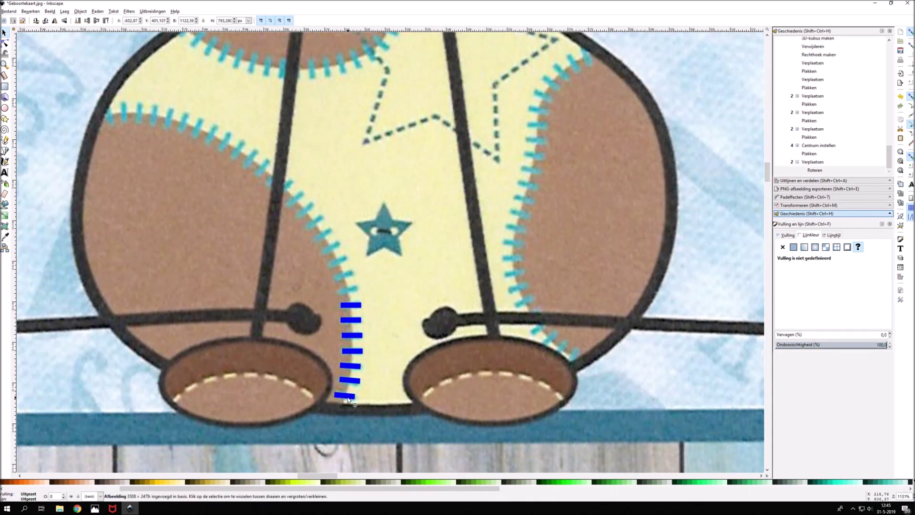
left_click_drag(348, 398, 351, 399)
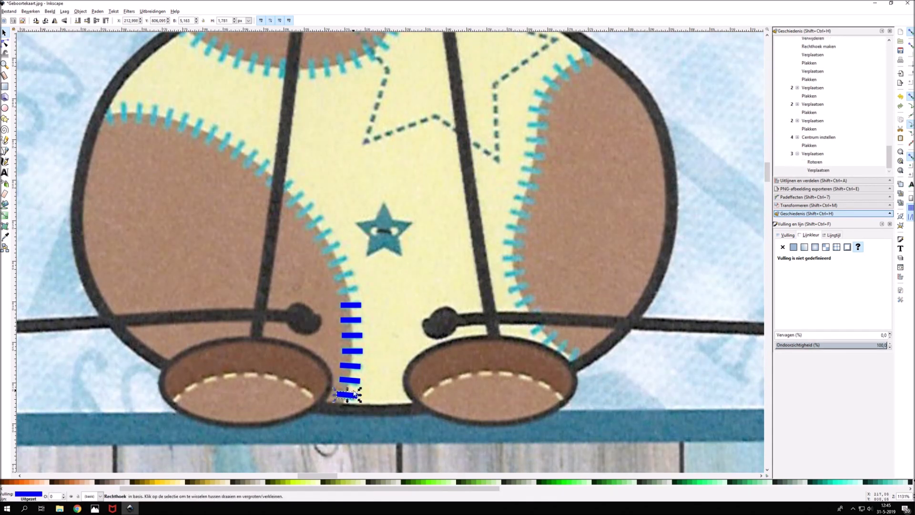
Shift-select all seven dashes and switch to the Dropper tool.
left_click(351, 379, "shift")
left_click(352, 351, "shift")
left_click(351, 335, "shift")
left_click(350, 305, "shift")
left_click(6, 236)
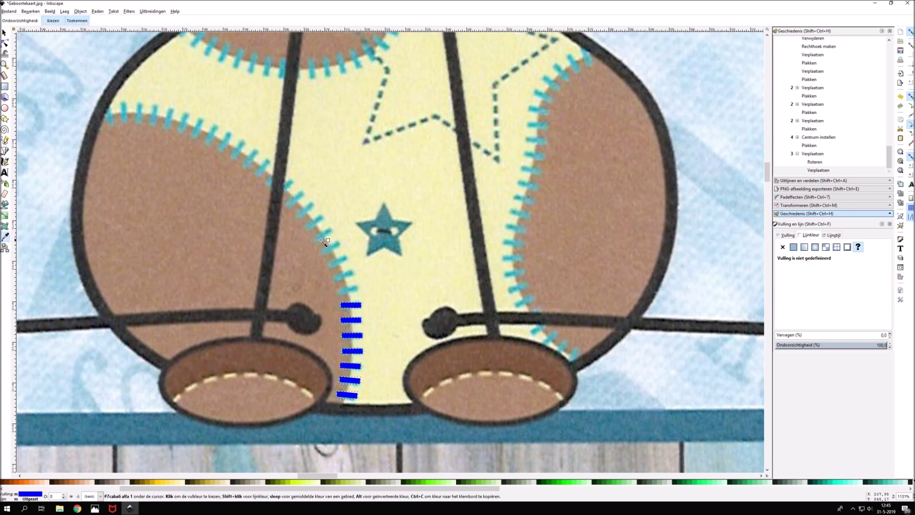
Colour the seven dashes stitch teal and paste two more onto the stitches above.
left_click(329, 237)
left_click(4, 33)
left_click(376, 383)
key("ctrl+v")
left_click_drag(353, 308, 361, 285)
key("ctrl+v")
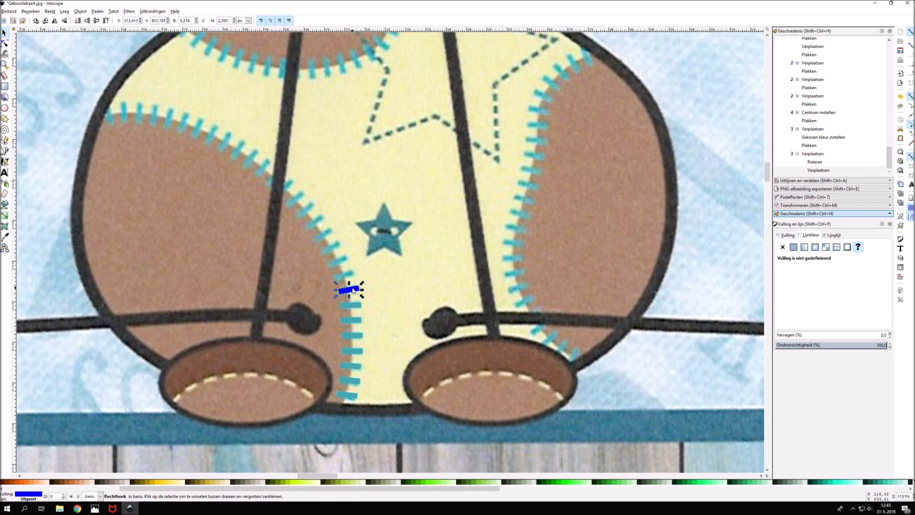
left_click_drag(353, 287, 350, 276)
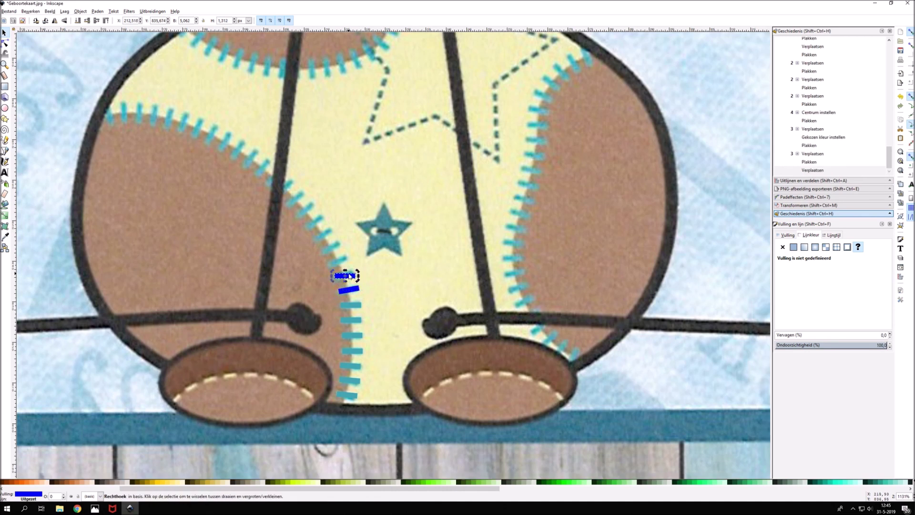
Paste and stamp more dashes up the left seam to its top stitch.
key("ctrl+v")
key("ctrl+v")
key("ctrl+v")
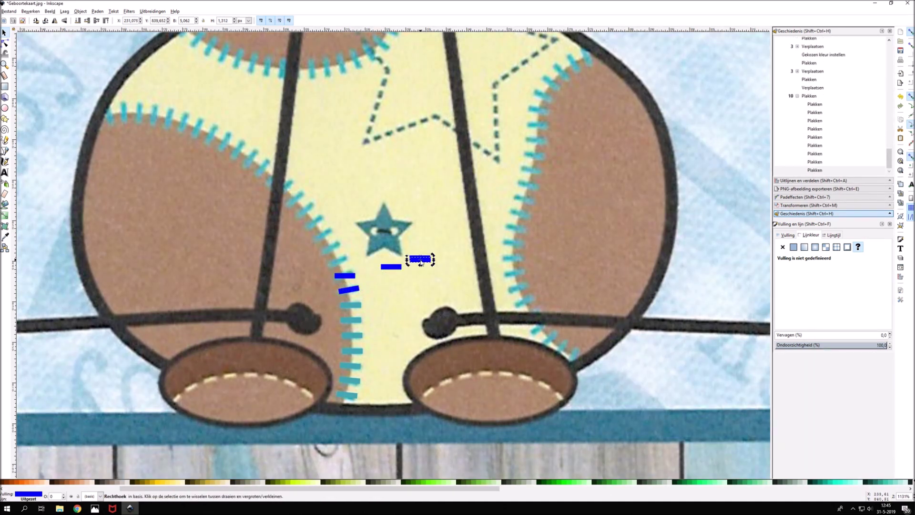
mouse_move(391, 266)
left_mouse_down()
mouse_move(341, 263)
mouse_move(296, 197)
left_mouse_up()
key("ctrl+v")
key("space")
key("space")
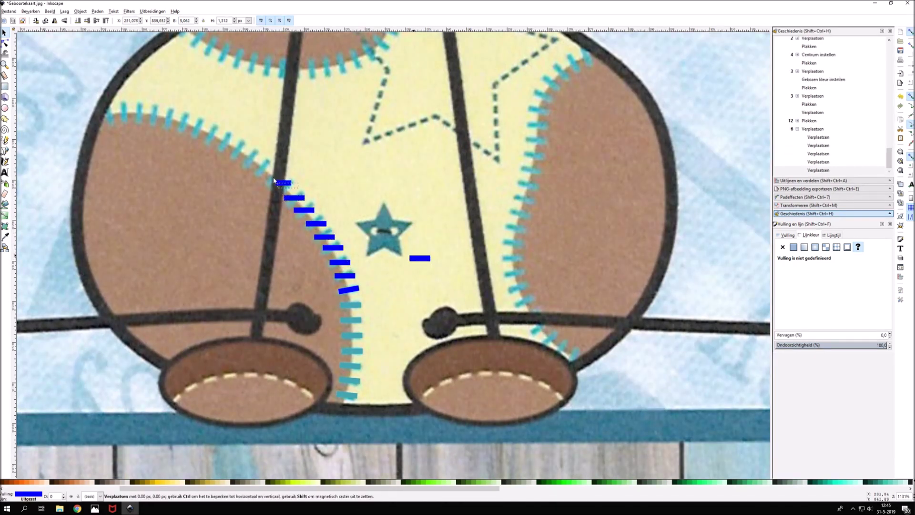
key("space")
mouse_move(297, 197)
left_mouse_down()
mouse_move(273, 180)
mouse_move(411, 250)
left_mouse_up()
key("space")
key("space")
left_click_drag(269, 170, 241, 152)
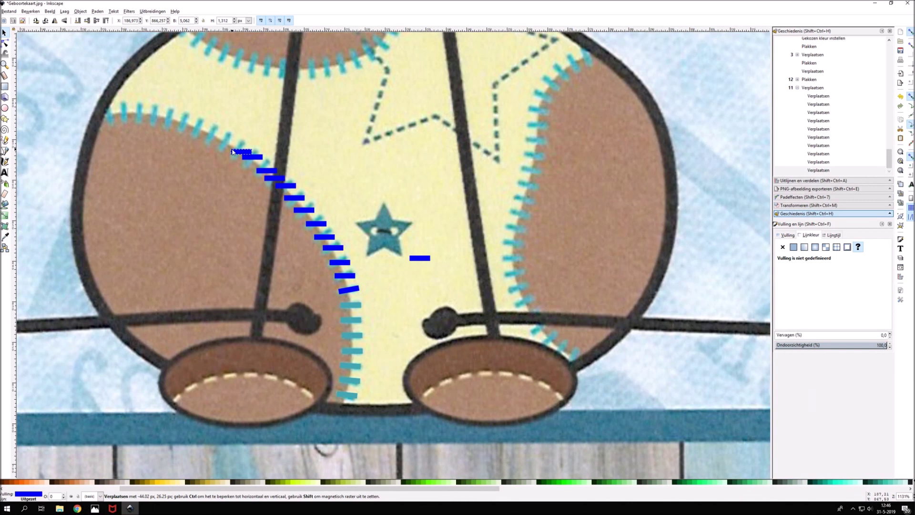
Move three dashes onto the right belly patch's seam and nudge one up.
left_click_drag(427, 262, 518, 262)
left_click_drag(238, 150, 509, 241)
left_click_drag(252, 157, 515, 228)
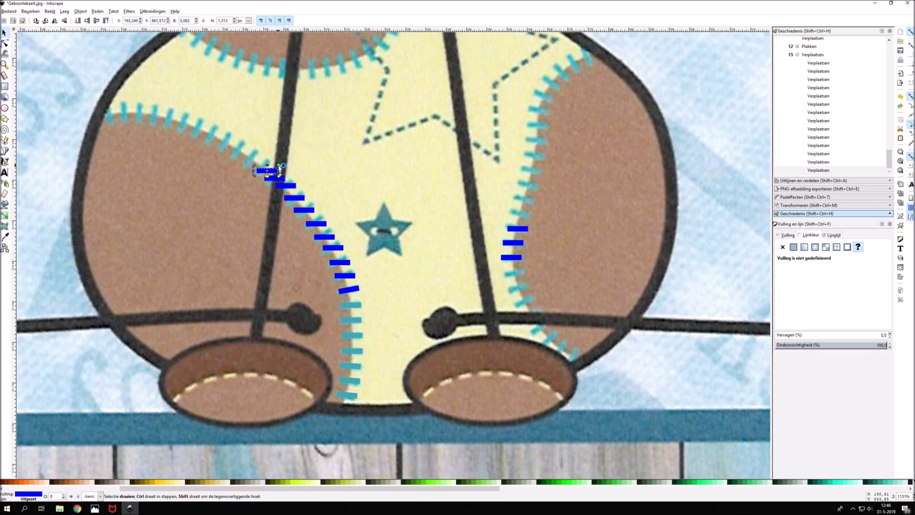
left_click_drag(269, 167, 268, 162)
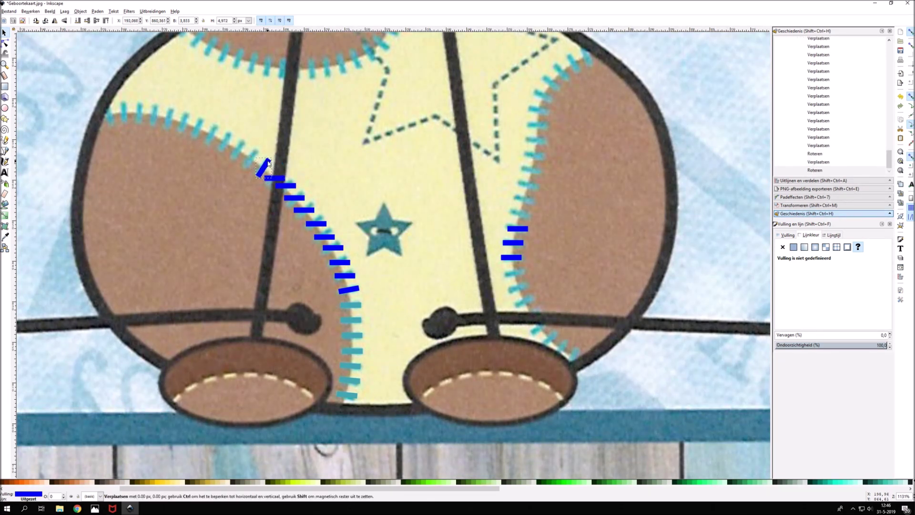
Paste copies of the blue stitch and place them up the lower left belly seam.
key("ctrl+v")
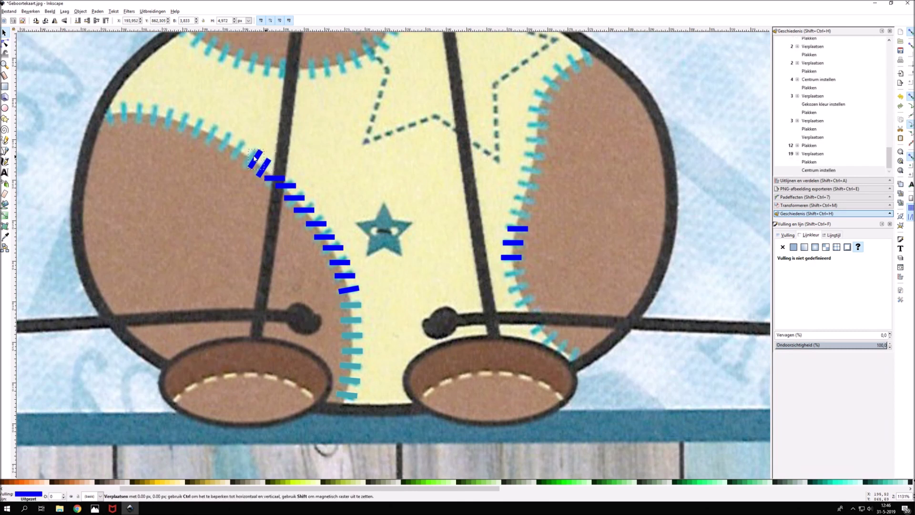
key("ctrl+v")
mouse_move(266, 148)
left_mouse_down()
mouse_move(235, 155)
mouse_move(220, 141)
left_mouse_up()
key("ctrl+v")
key("ctrl+v")
left_click(224, 140)
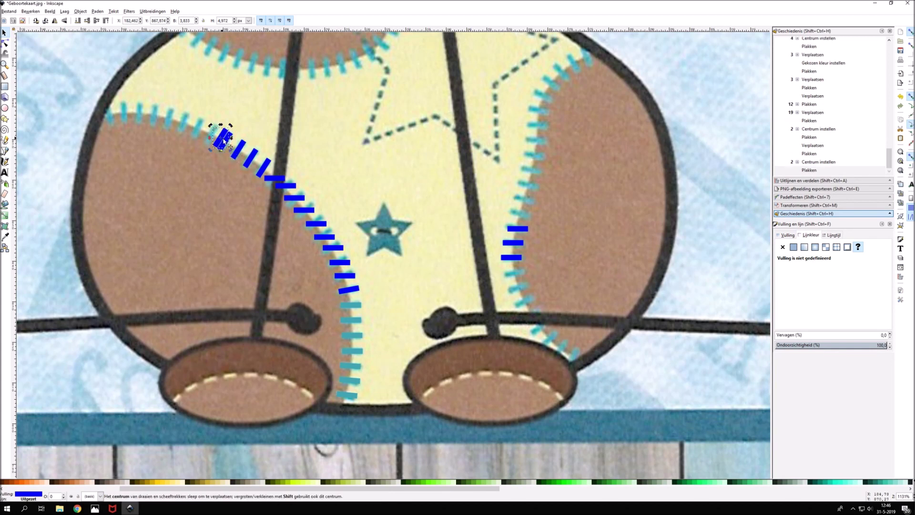
mouse_move(211, 137)
left_mouse_down()
mouse_move(201, 134)
mouse_move(217, 134)
left_mouse_up()
key("ctrl+v")
left_click(206, 132)
left_click_drag(211, 136, 196, 130)
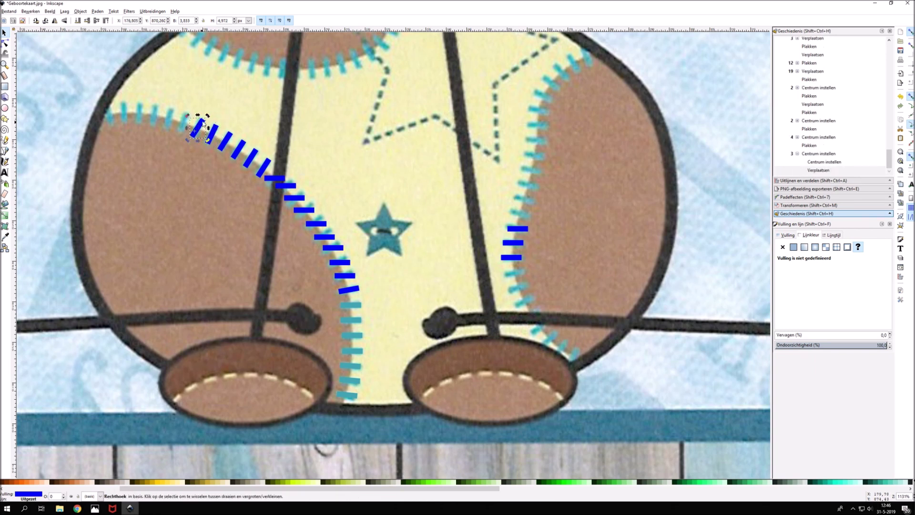
key("ctrl+v")
left_click_drag(188, 116, 190, 121)
Paste more blue stitches and continue them up-left toward the seam's left end.
left_click(192, 124)
key("bracketleft")
key("bracketleft")
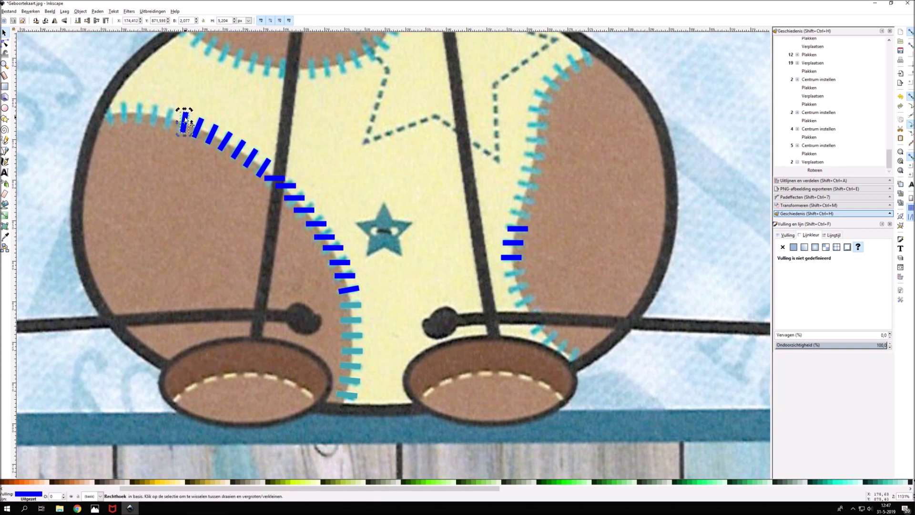
key("ctrl+v")
left_click_drag(184, 117, 174, 109)
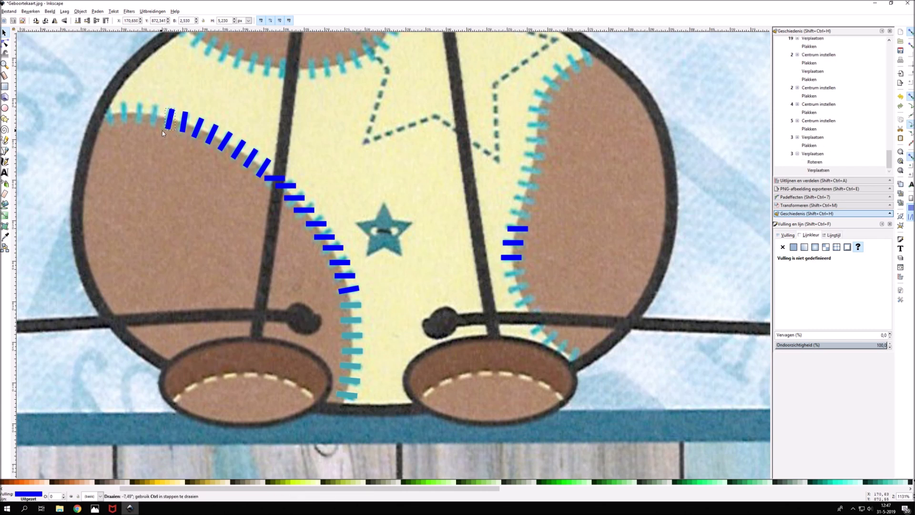
key("ctrl+v")
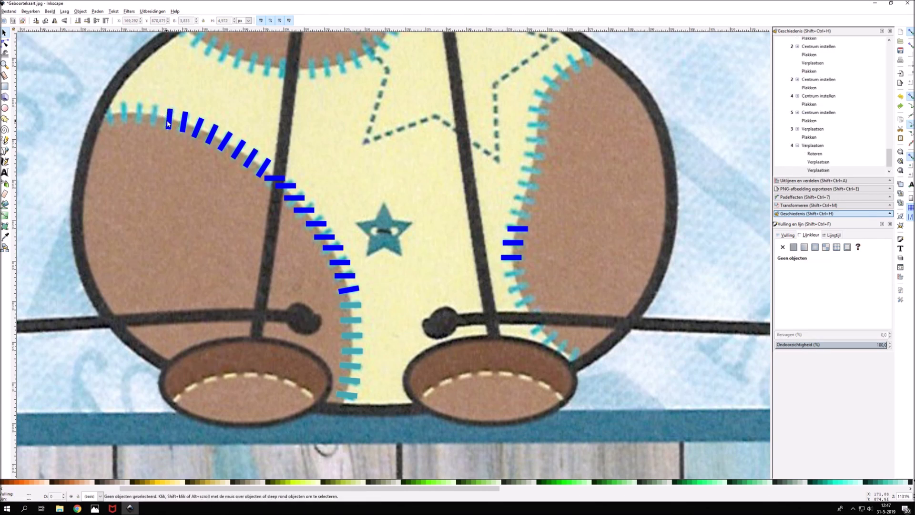
left_click_drag(166, 130, 153, 120)
key("ctrl+v")
mouse_move(153, 119)
left_mouse_down()
mouse_move(101, 101)
mouse_move(110, 109)
left_mouse_up()
key("ctrl+v")
key("ctrl+v")
left_click(208, 88)
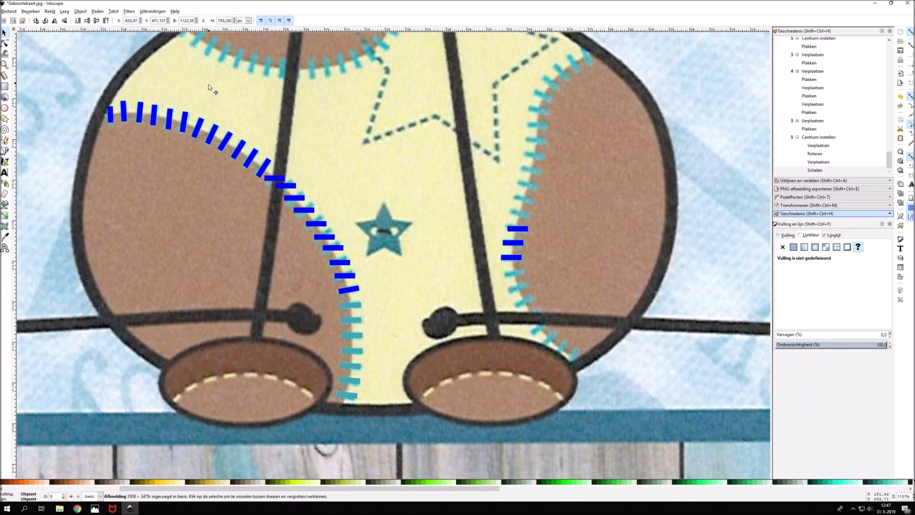
Rotate and tilt the seam stitches so they follow the curve.
left_click(280, 182)
mouse_move(278, 179)
left_mouse_down()
mouse_move(300, 190)
mouse_move(275, 187)
mouse_move(289, 203)
mouse_move(286, 191)
left_mouse_up()
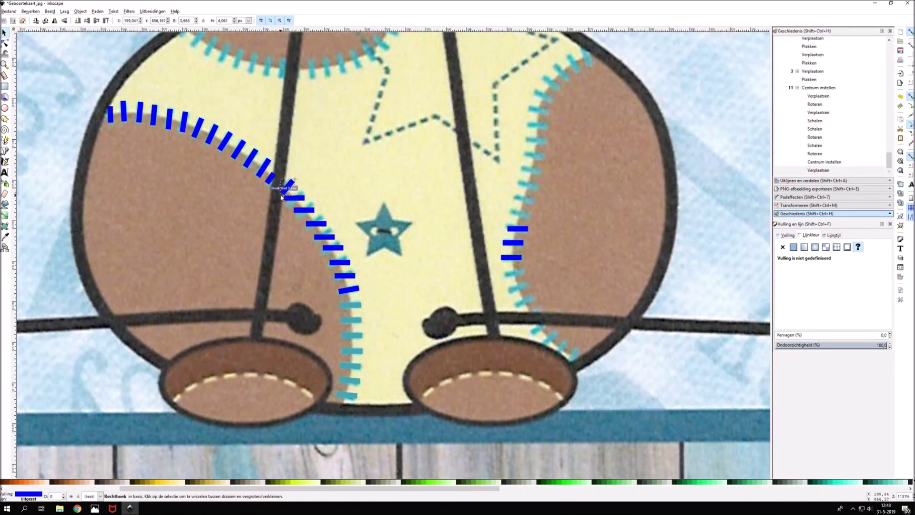
left_click_drag(305, 192, 317, 213)
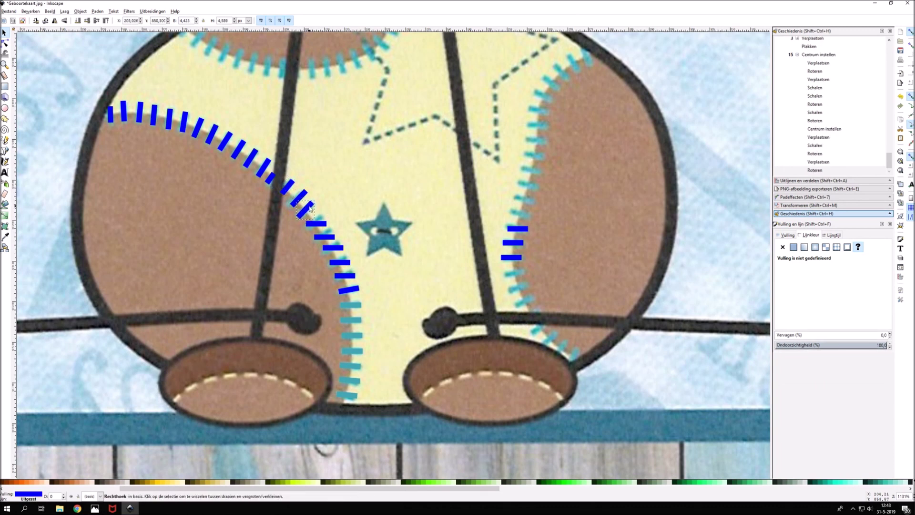
mouse_move(310, 210)
left_mouse_down()
mouse_move(323, 224)
mouse_move(326, 213)
mouse_move(334, 228)
mouse_move(325, 235)
mouse_move(345, 248)
mouse_move(340, 241)
mouse_move(349, 289)
mouse_move(363, 286)
left_mouse_up()
left_click(333, 248)
left_click(339, 262)
left_click(349, 289)
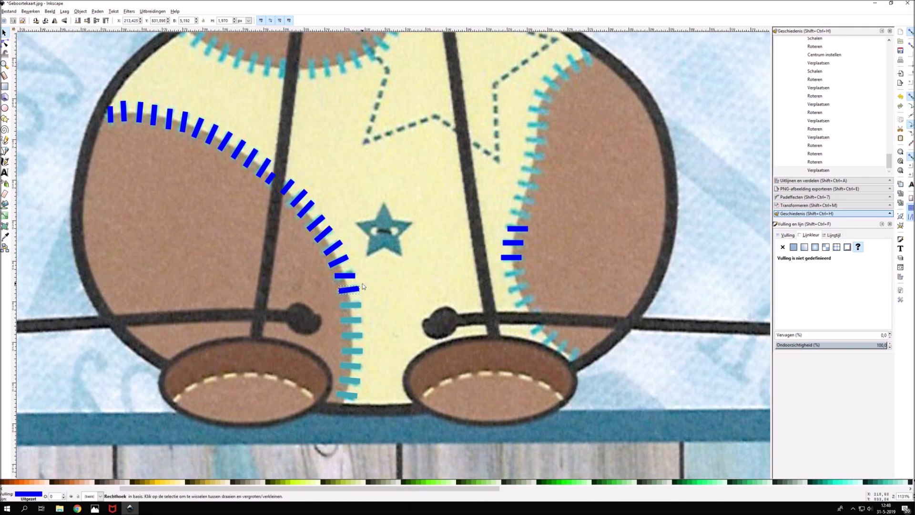
left_click(347, 275)
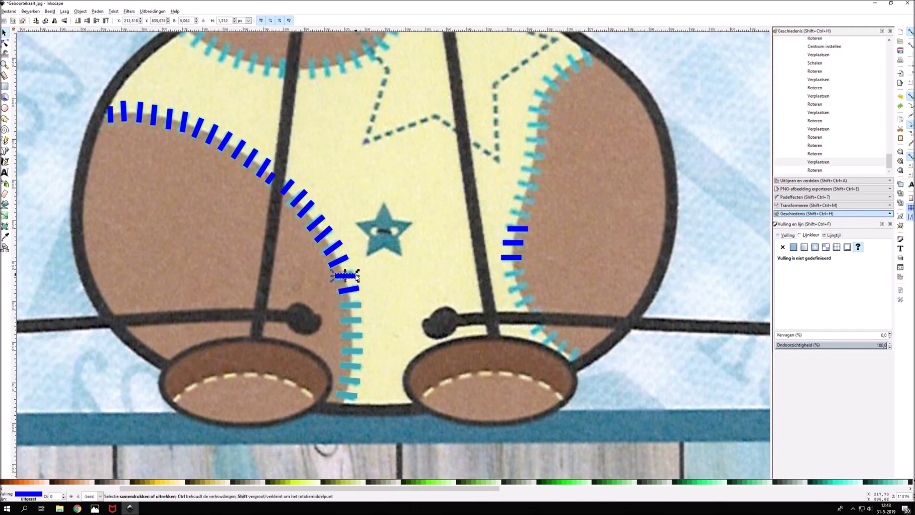
left_click_drag(358, 273, 356, 267)
left_click(344, 301)
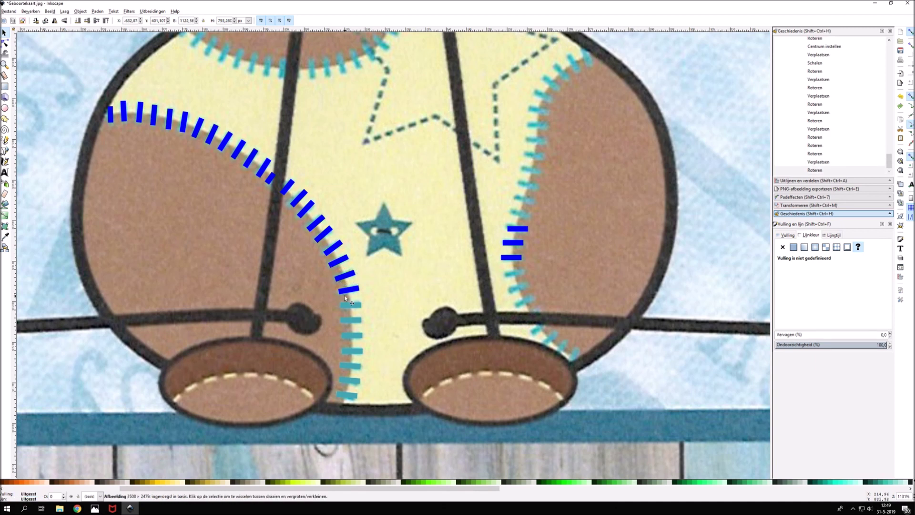
Shift-select the left-seam stitches and sample the card's teal onto them with the Dropper.
left_click(351, 397)
left_click(350, 380, "shift")
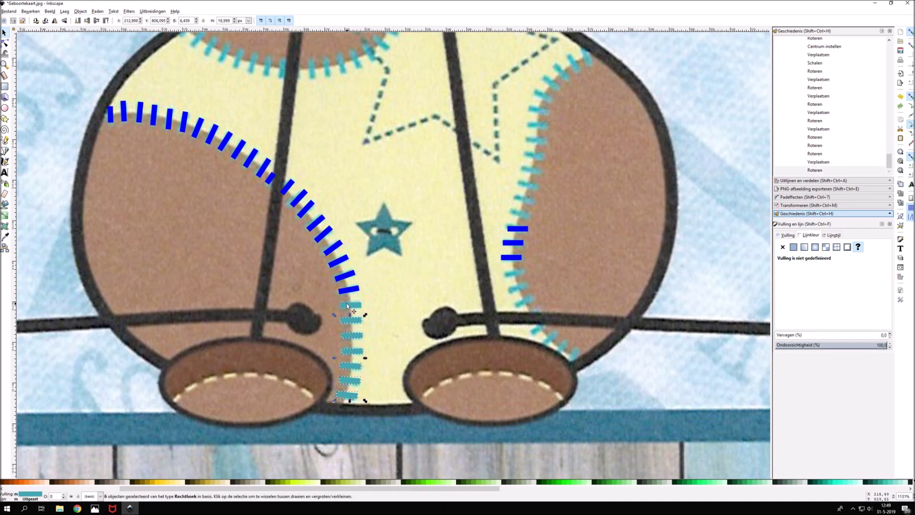
left_click(331, 256, "shift")
left_click(306, 208, "shift")
left_click(283, 188, "shift")
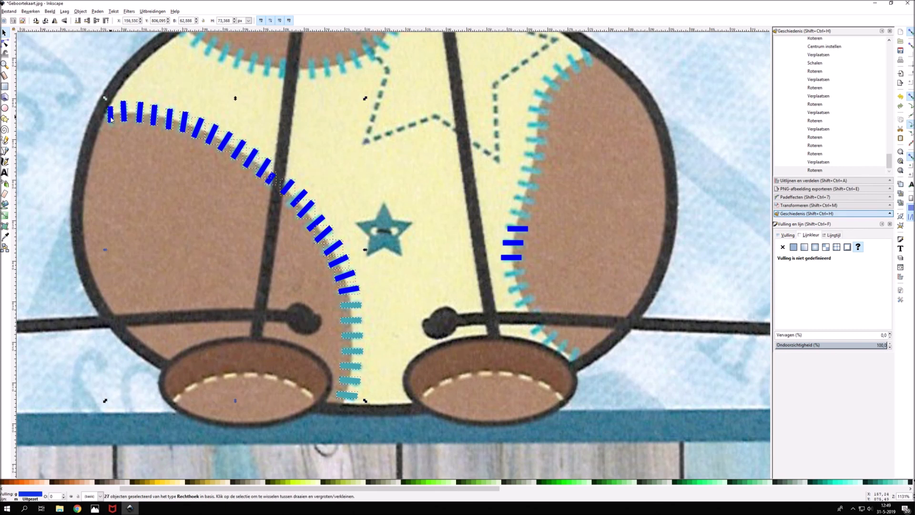
left_click(6, 237)
left_click(358, 308)
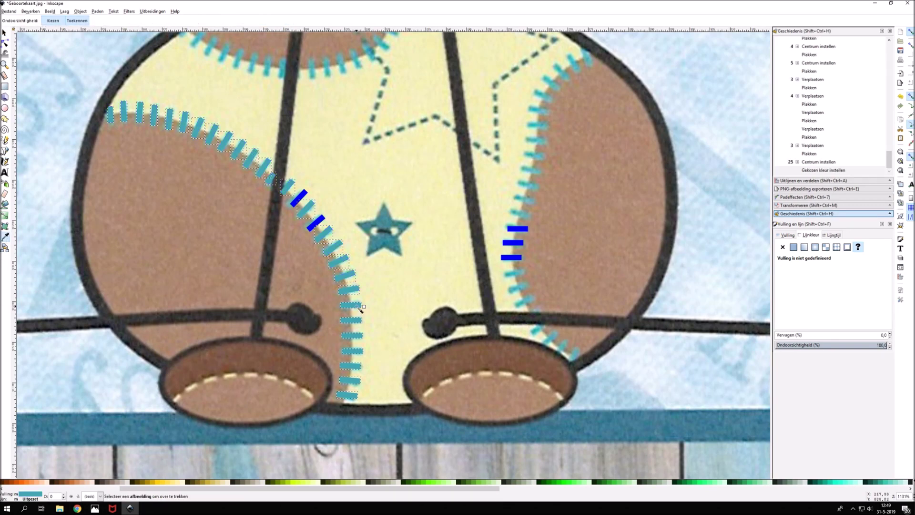
right_click(357, 308)
left_click(318, 224)
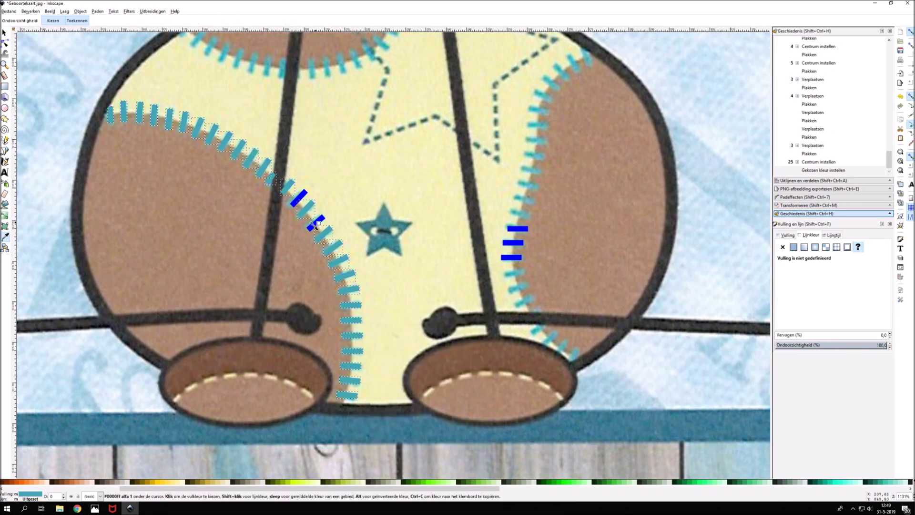
Resample teal onto the stitches, group them, and undo an accidental pale yellow recolour.
left_click(4, 32)
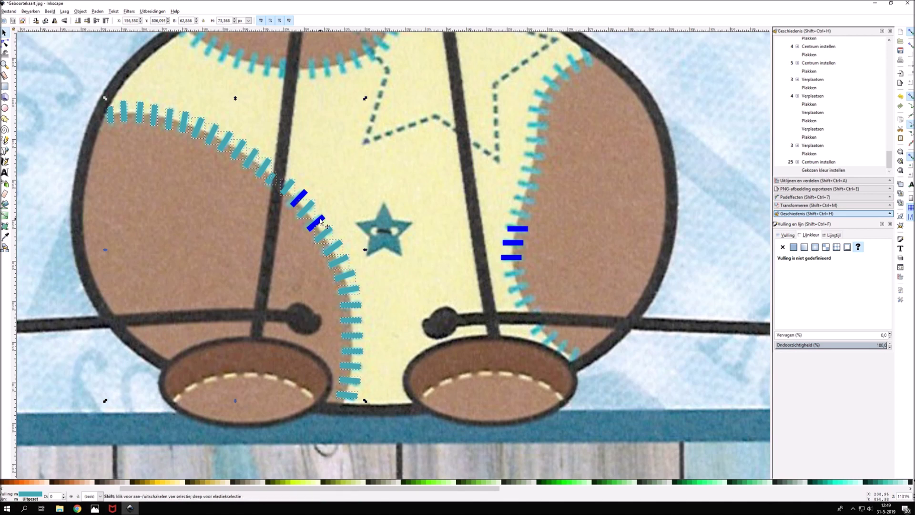
left_click(5, 237)
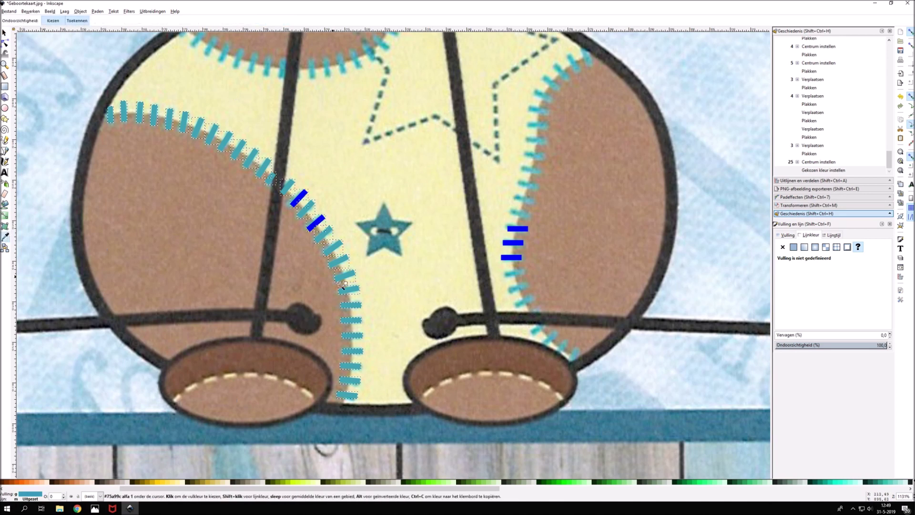
left_click(351, 293)
right_click(351, 290)
left_click(373, 423)
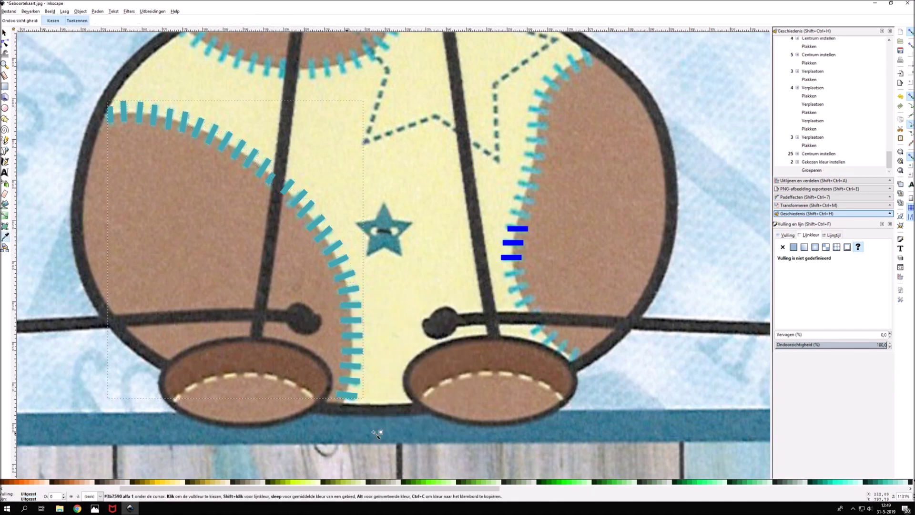
left_click(393, 333)
scroll(394, 332, "down", 2)
key("ctrl+z")
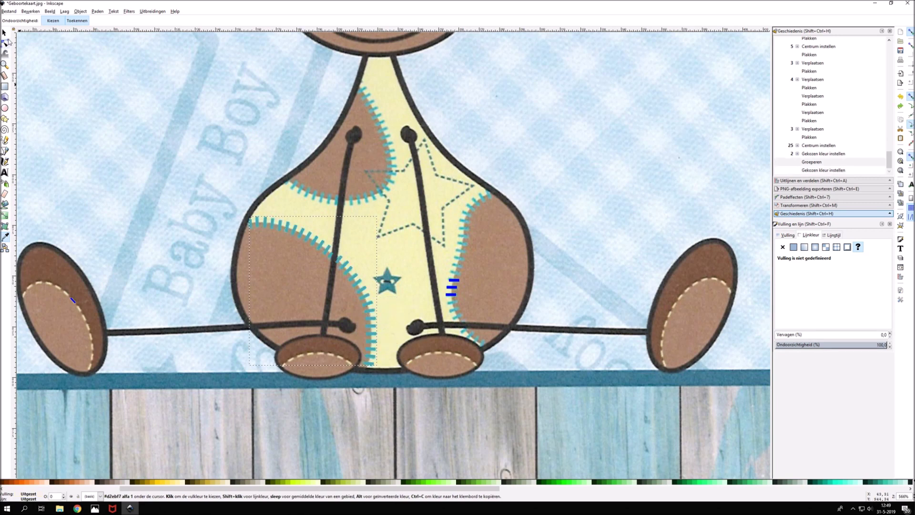
Nudge the right-seam stitches into place and select the top two.
left_click(4, 33)
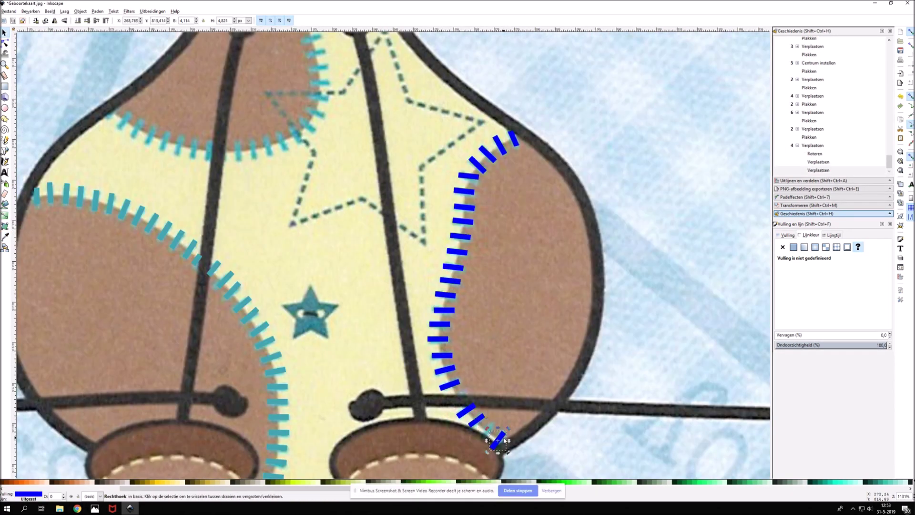
left_click_drag(488, 431, 513, 138)
left_click_drag(468, 176, 470, 179)
left_click_drag(462, 220, 462, 222)
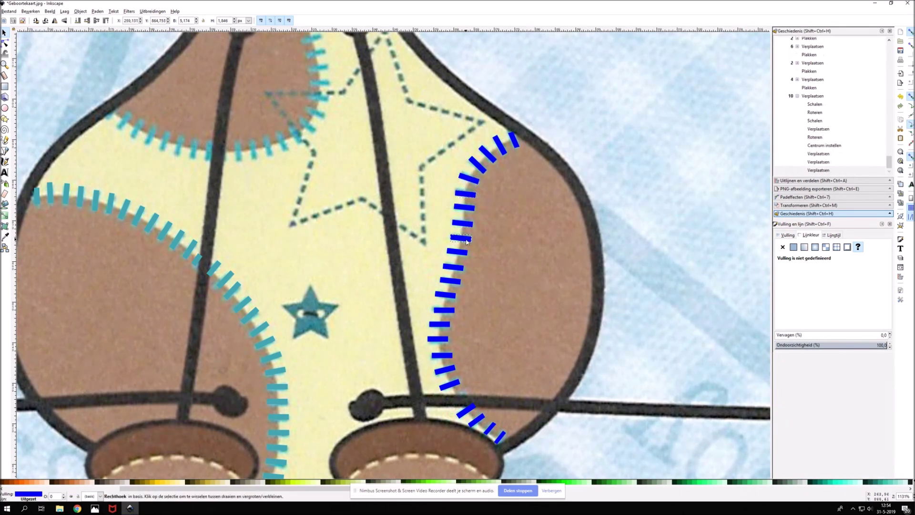
left_click_drag(465, 191, 464, 194)
left_click(435, 311)
left_click_drag(524, 125, 483, 158)
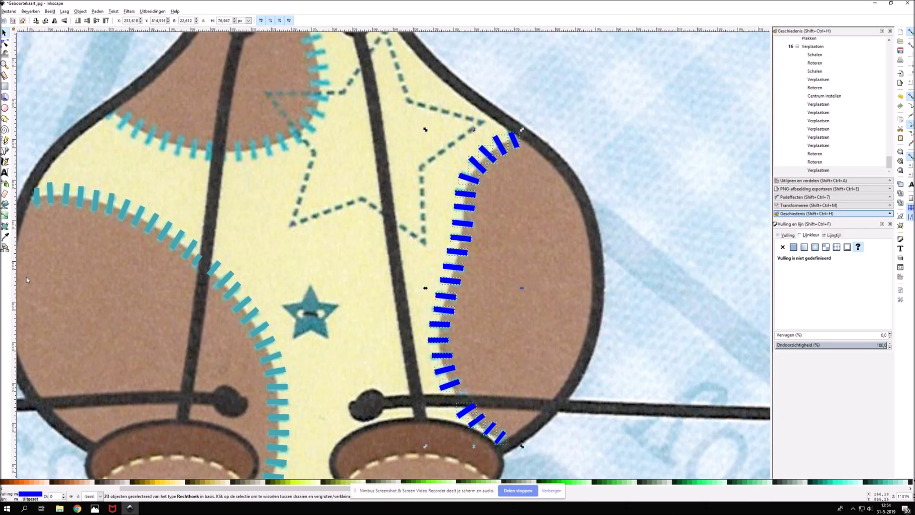
key("d")
Paste fresh copies of the blue stitch and place them along the seam.
key("ctrl+g")
key("ctrl+v")
scroll(287, 348, "up", 5)
key("Right")
key("Right")
key("Up")
key("Up")
key("Up")
key("ctrl+v")
mouse_move(284, 348)
left_mouse_down()
mouse_move(319, 321)
mouse_move(319, 254)
left_mouse_up()
key("ctrl+v")
key("ctrl+v")
key("bracketleft")
key("ctrl+v")
key("ctrl+v")
key("ctrl+v")
key("ctrl+v")
left_click_drag(324, 286, 327, 286)
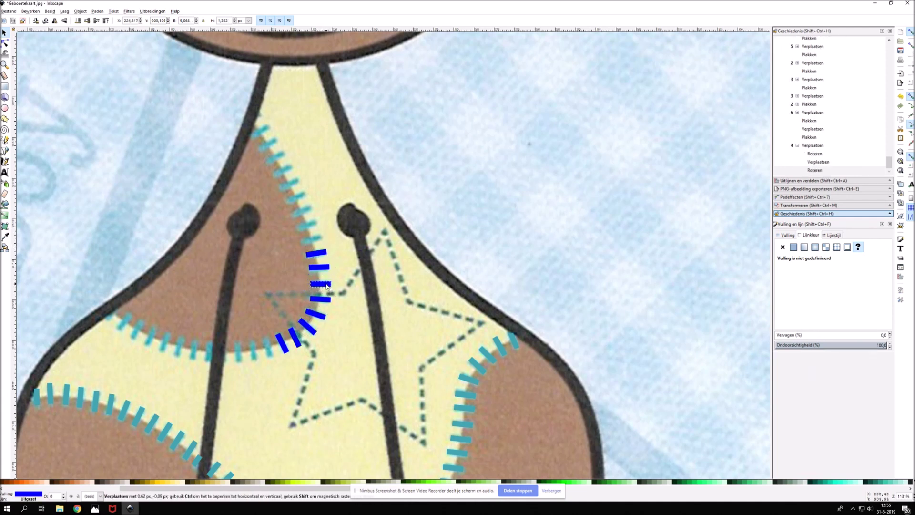
Paste more blue stitches and move them up the seam and onto the lower arc.
key("ctrl+v")
mouse_move(313, 254)
left_mouse_down()
mouse_move(317, 241)
mouse_move(305, 214)
left_mouse_up()
key("ctrl+v")
mouse_move(305, 214)
left_mouse_down()
mouse_move(285, 159)
mouse_move(292, 340)
mouse_move(270, 355)
mouse_move(182, 350)
mouse_move(126, 324)
left_mouse_up()
key("ctrl+v")
key("ctrl+v")
key("ctrl+bracketleft")
key("ctrl+v")
key("ctrl+v")
key("ctrl+v")
key("ctrl+v")
key("ctrl+v")
key("ctrl+v")
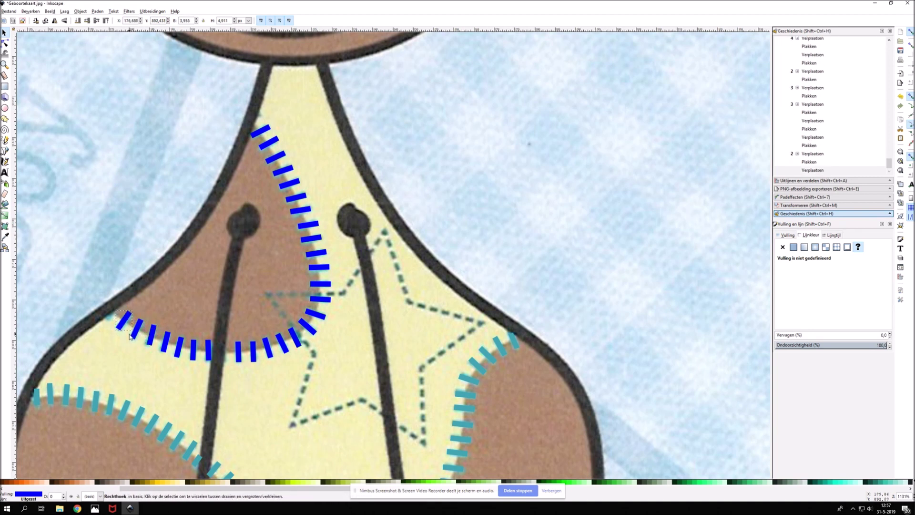
Select individual stitches on the lower arc and nudge them into line.
left_click_drag(127, 327, 321, 376)
left_click(254, 352)
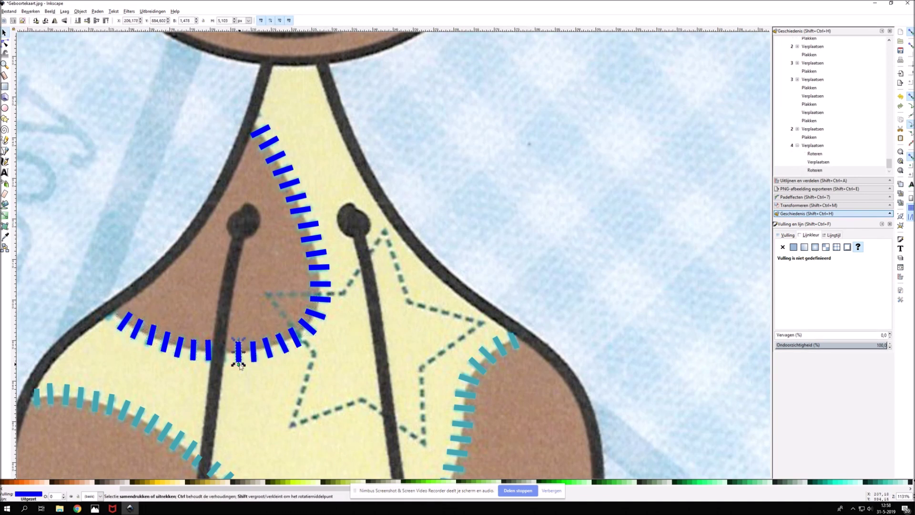
left_click(209, 351)
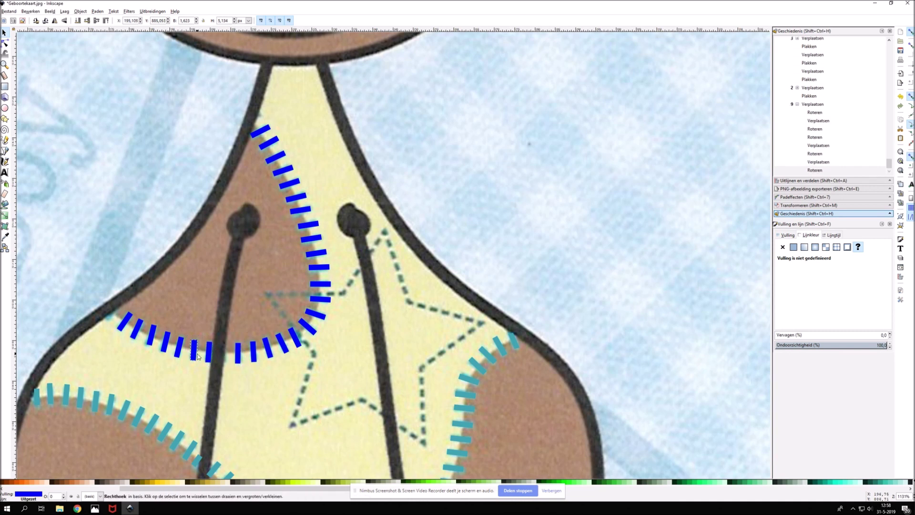
left_click(319, 254)
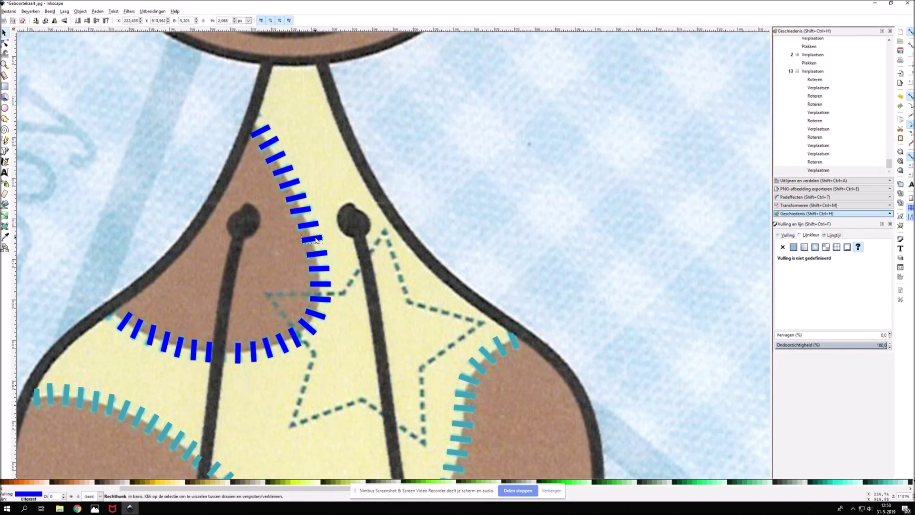
left_click_drag(309, 212, 310, 212)
left_click(152, 336)
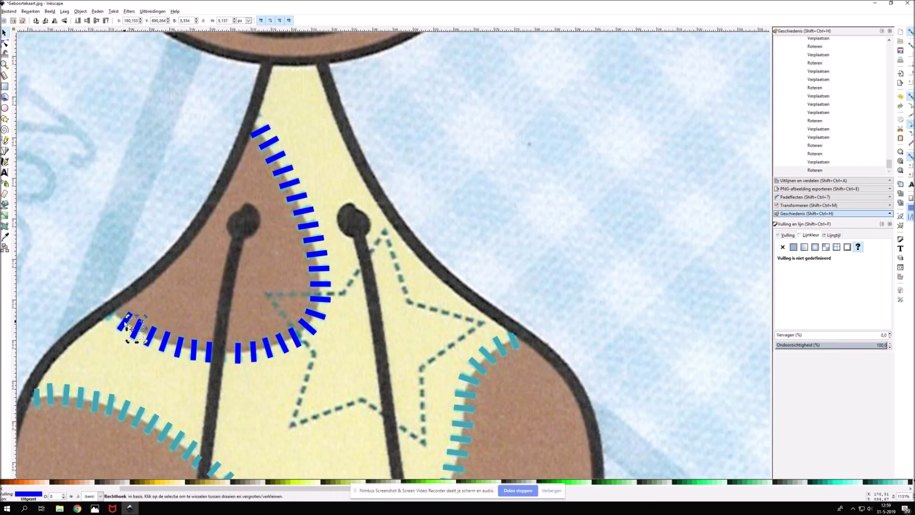
Group the seven lower-arc stitches and recolour them teal.
mouse_move(112, 305)
left_mouse_down()
mouse_move(238, 349)
mouse_move(312, 315)
left_mouse_up()
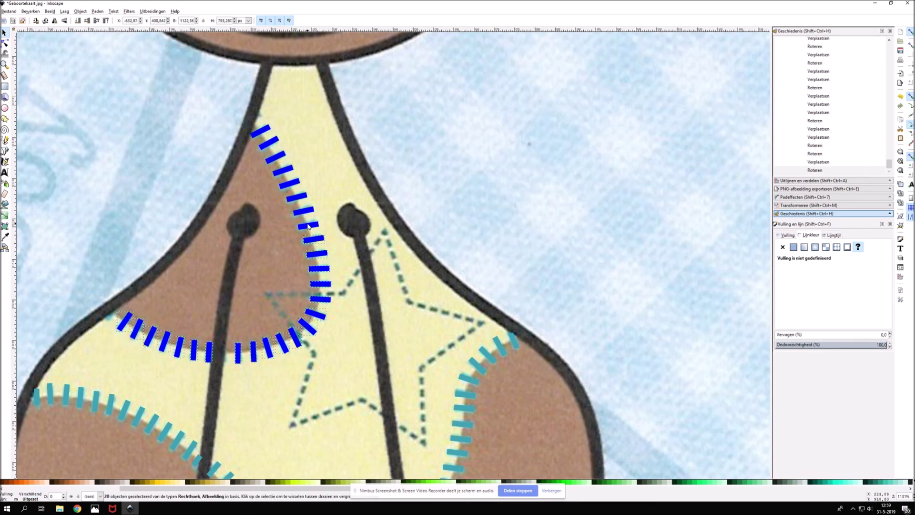
key("ctrl+g")
key("minus")
key("minus")
key("minus")
right_click(404, 367)
key("Escape")
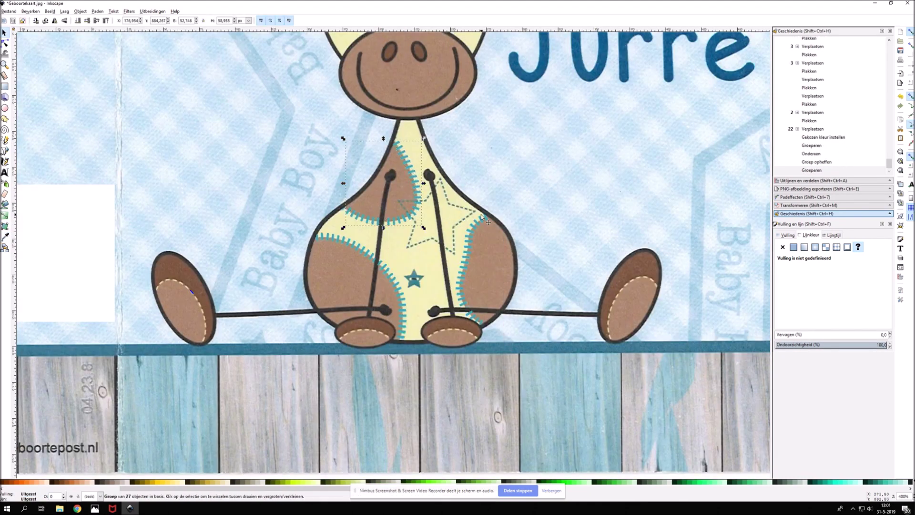
Group the body with both teal stitch groups into one three-object group.
left_click(466, 244, "shift")
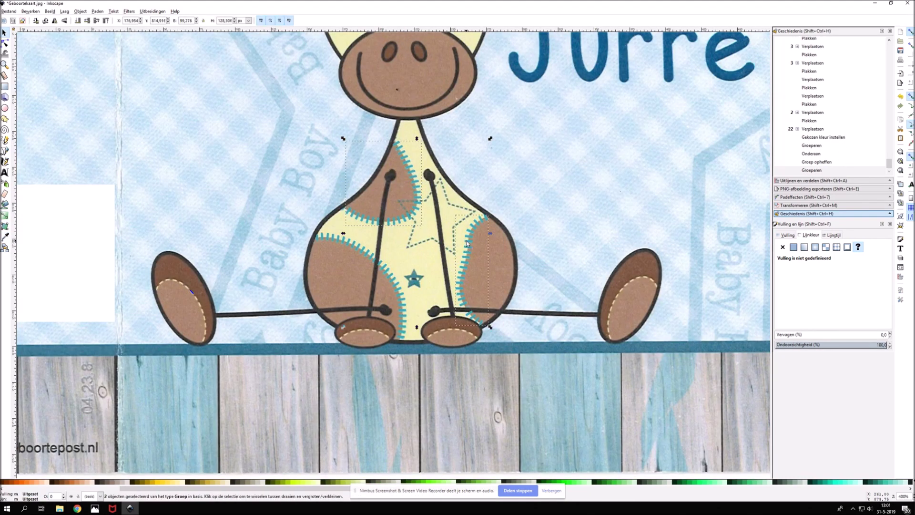
right_click(390, 275)
left_click(429, 415)
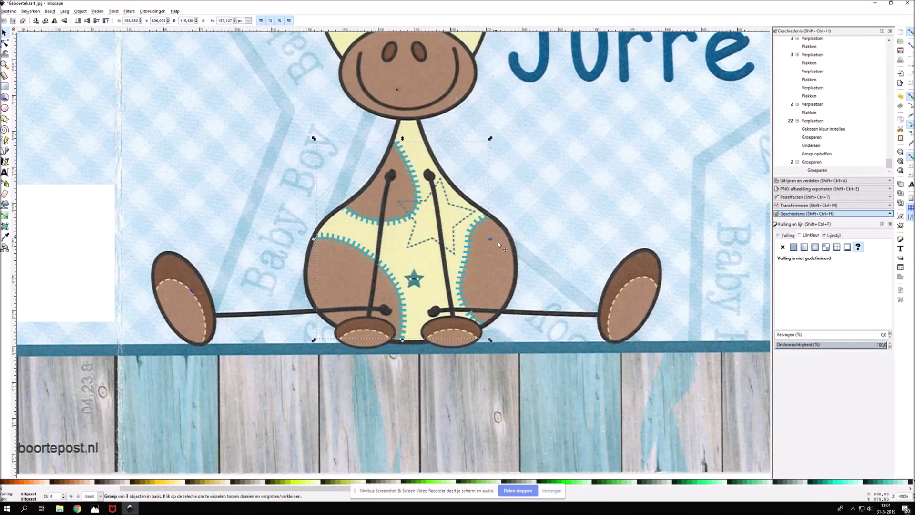
scroll(504, 280, "down", 1)
scroll(500, 279, "down", 1)
scroll(500, 279, "down", 2)
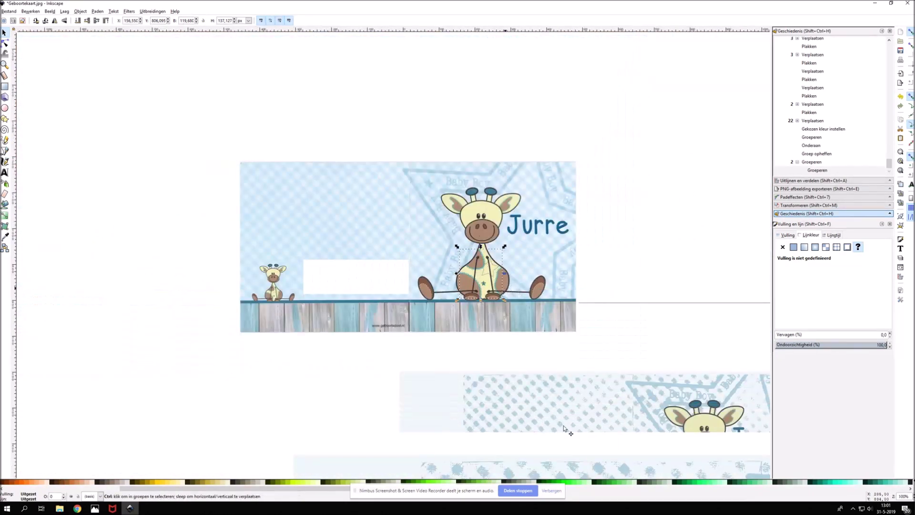
scroll(548, 401, "down", 1)
scroll(529, 404, "down", 1)
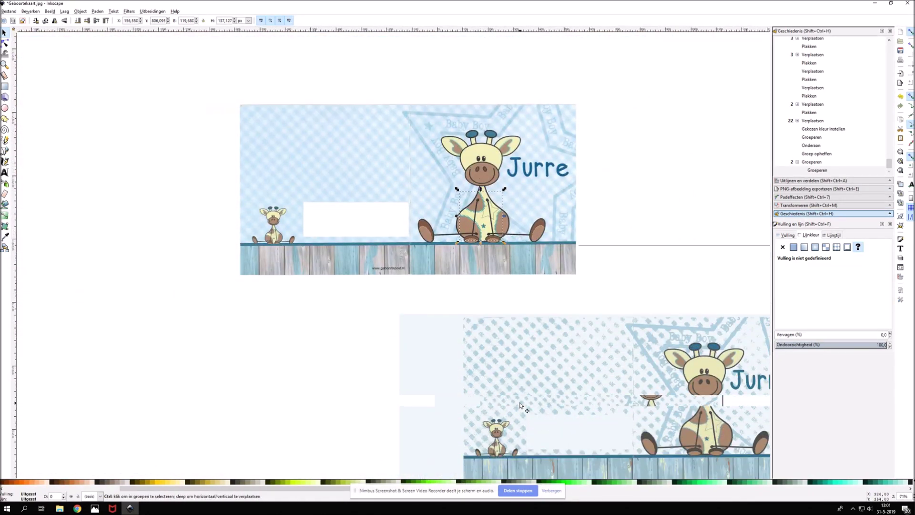
scroll(520, 405, "down", 1)
left_click(653, 208)
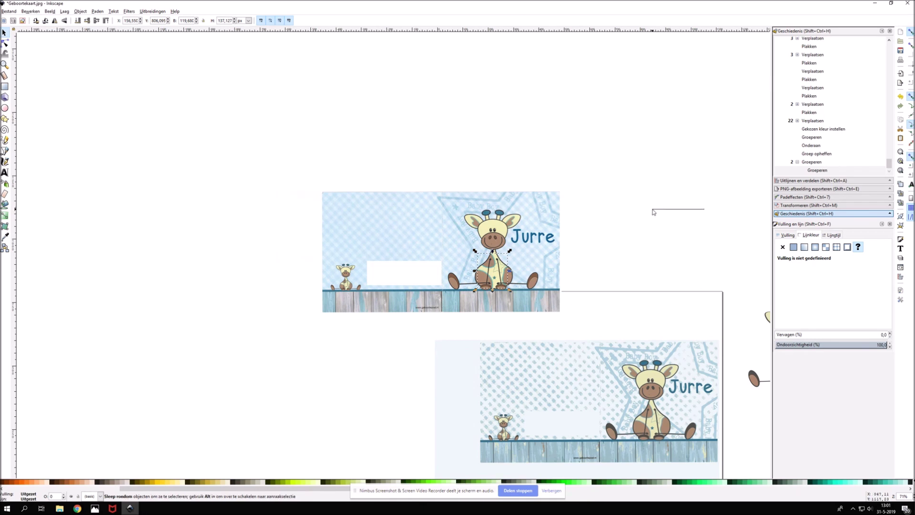
scroll(604, 365, "down", 1)
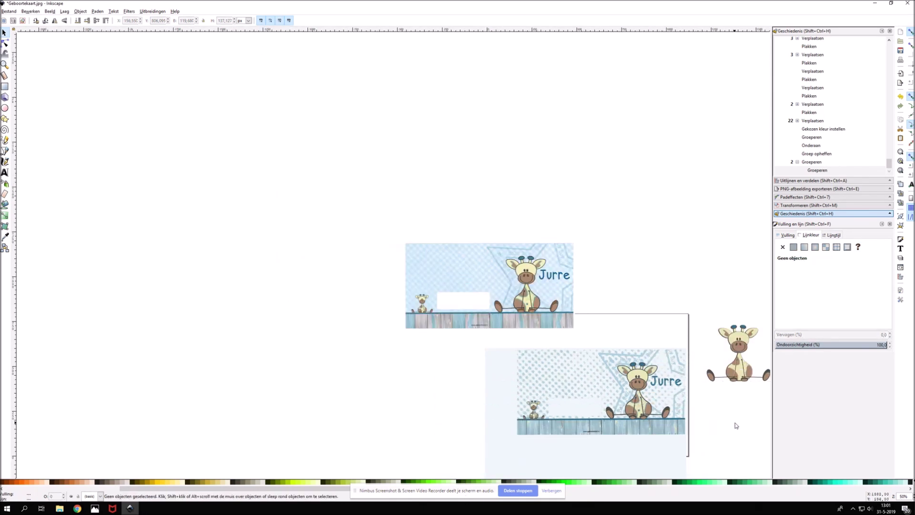
scroll(744, 410, "up", 2)
scroll(756, 384, "up", 1)
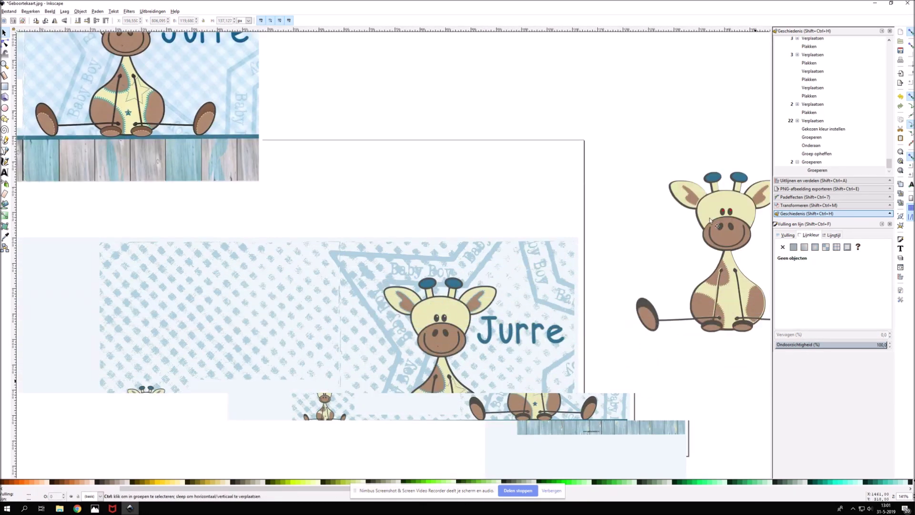
Drag the grouped stitching onto the standalone giraffe's belly patches beside the cards.
left_click(144, 111)
left_click_drag(144, 111, 745, 304)
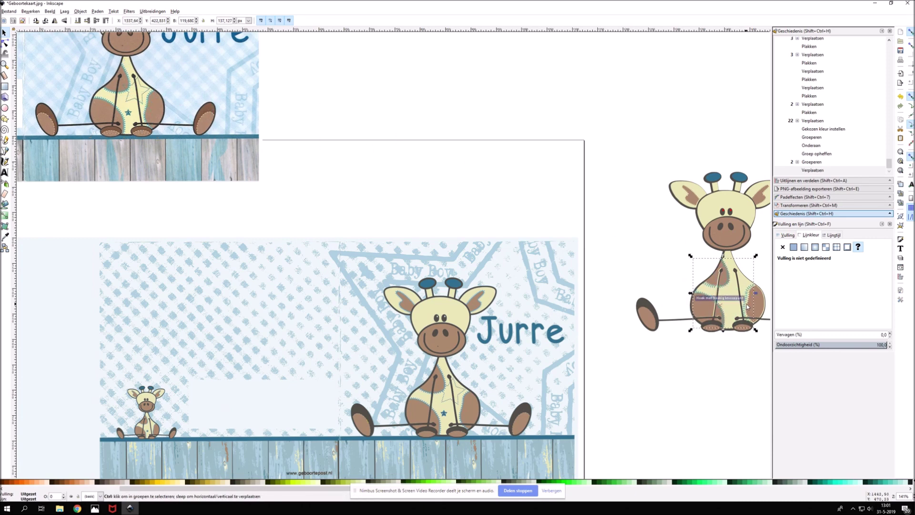
scroll(666, 424, "up", 3)
scroll(664, 428, "left", 5)
scroll(714, 396, "down", 1)
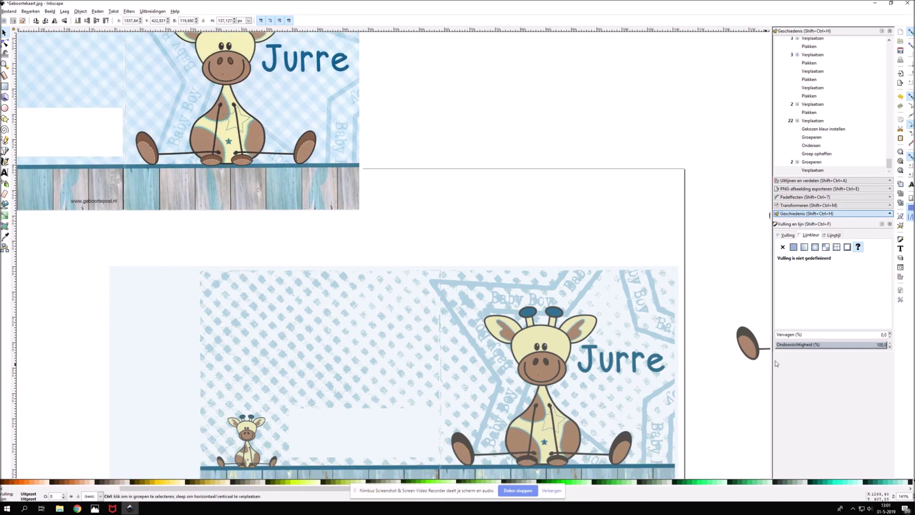
scroll(763, 362, "up", 2, "ctrl")
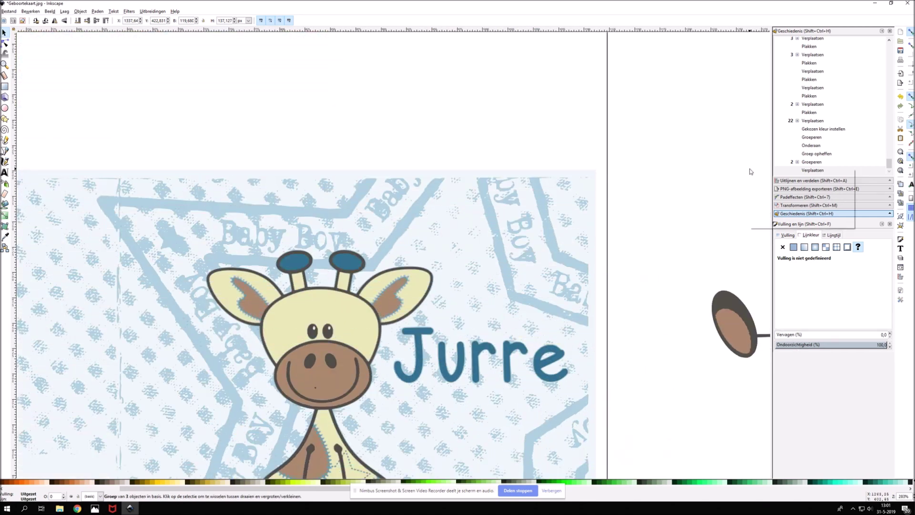
Zoom in on the giraffe's body and nudge the body group slightly right.
key("z")
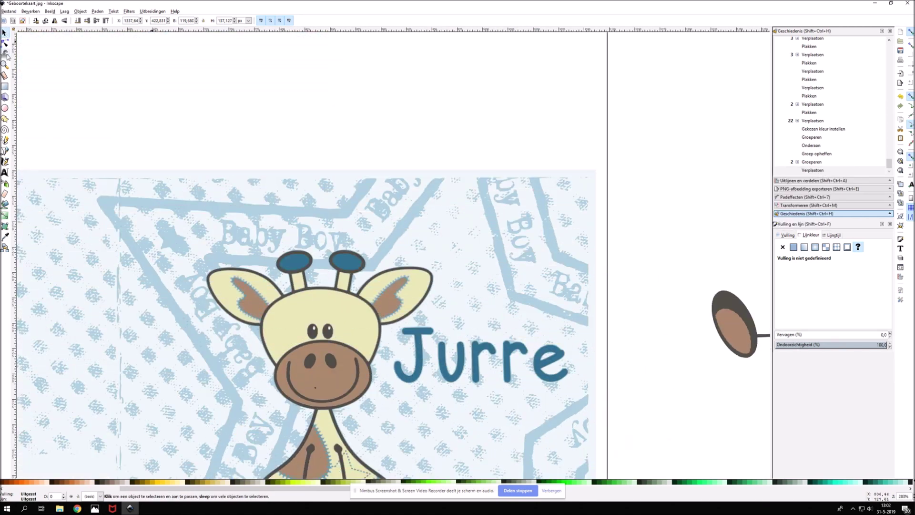
left_click(586, 253)
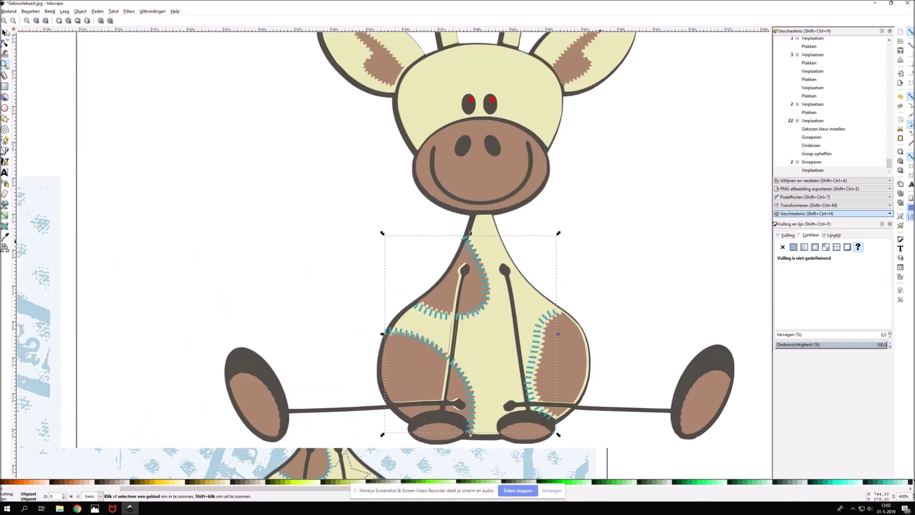
key("s")
key("Right")
key("Right")
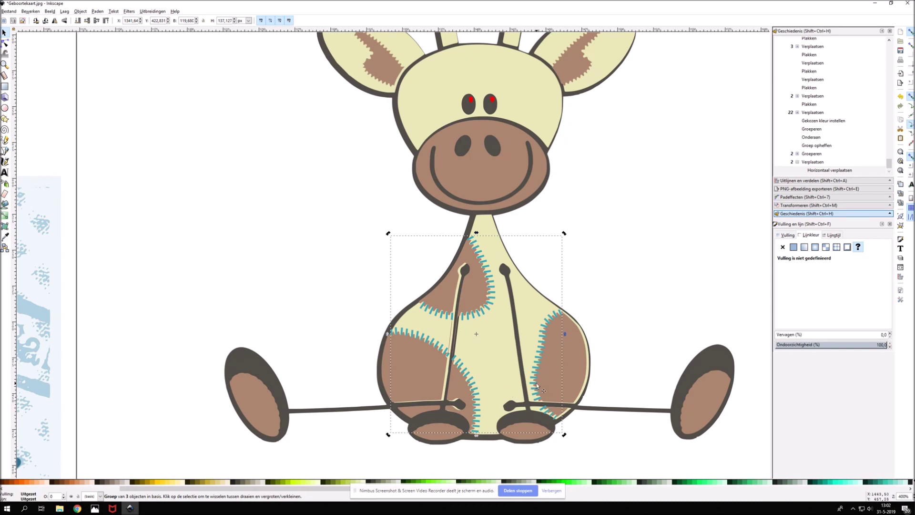
scroll(674, 160, "up", 1)
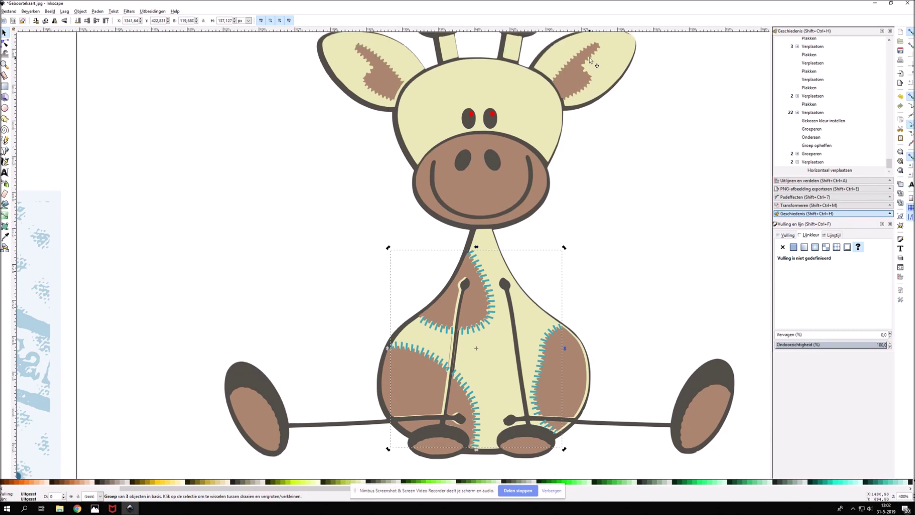
scroll(521, 118, "up", 3)
scroll(522, 118, "up", 2)
scroll(440, 143, "up", 2)
Nudge the blue horns left and fine-tune the horns' and head group's X/Y positions.
left_click(439, 143)
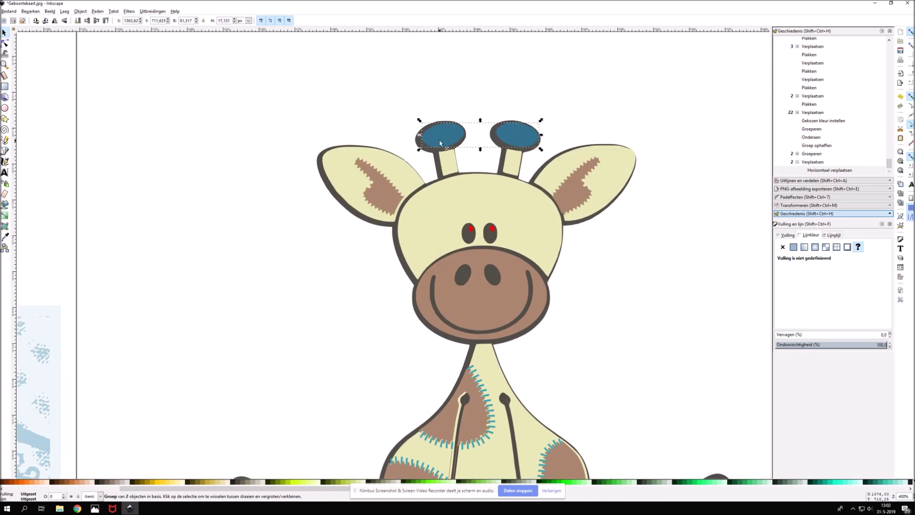
key("Left")
left_click(141, 23)
left_click(168, 22)
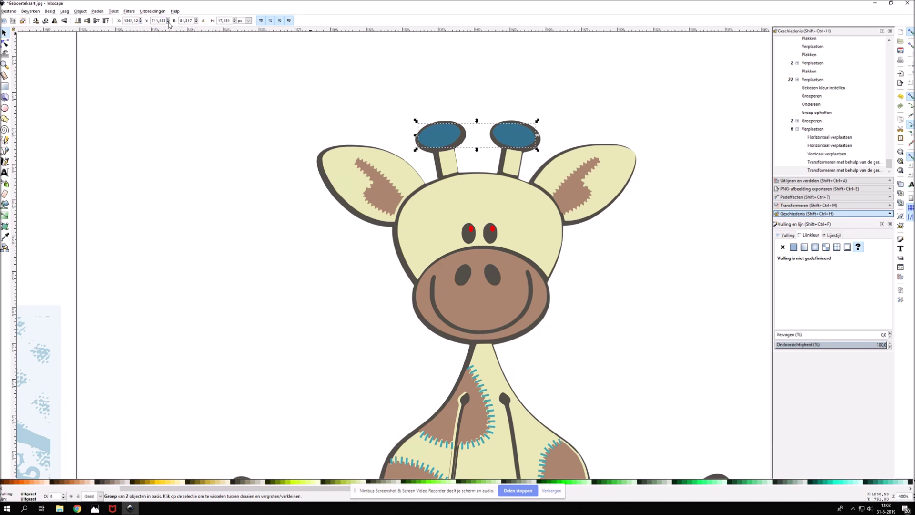
left_click(141, 19)
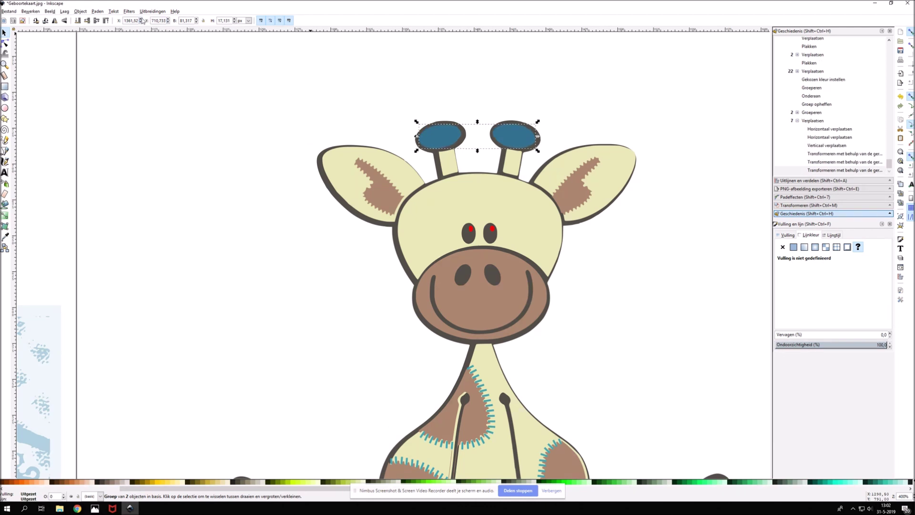
key("Tab")
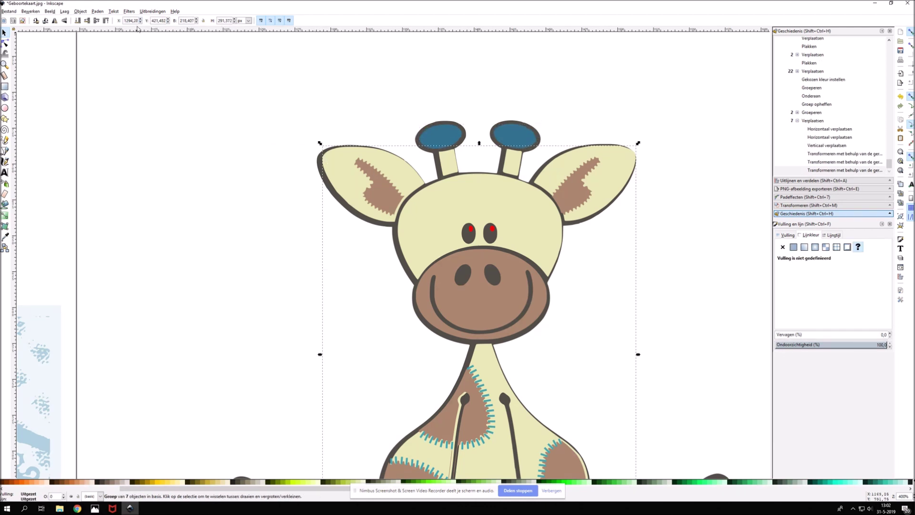
left_click(141, 22)
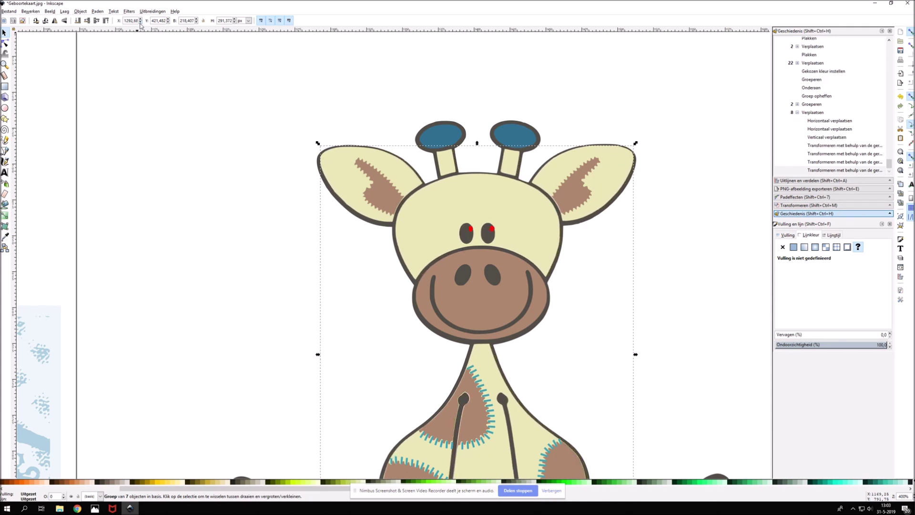
left_click(168, 23)
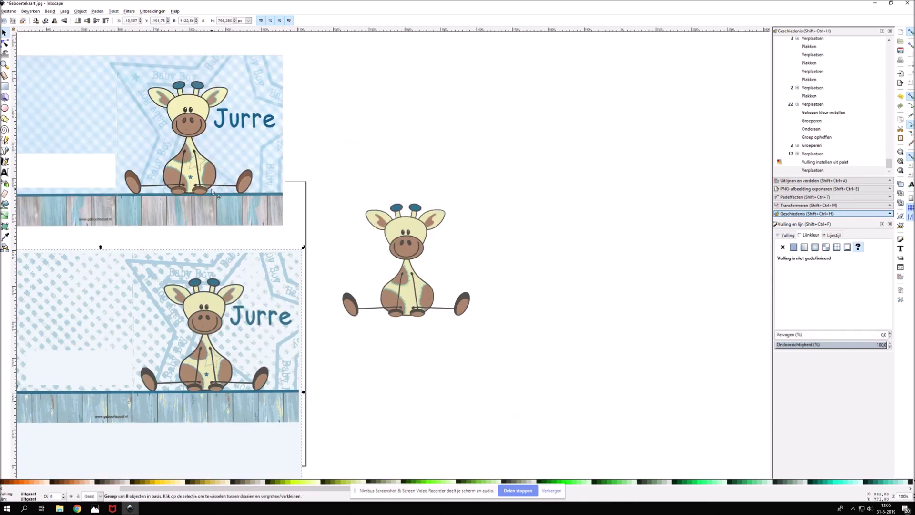
Open Trace Bitmap on the card image and set brightness threshold 0,55.
left_click(98, 11)
left_click(162, 55)
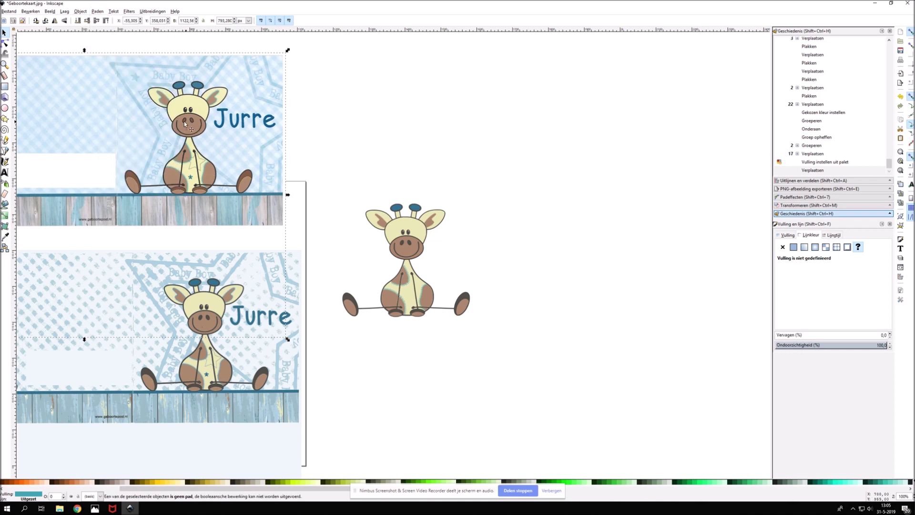
left_click(553, 491)
left_click(97, 12)
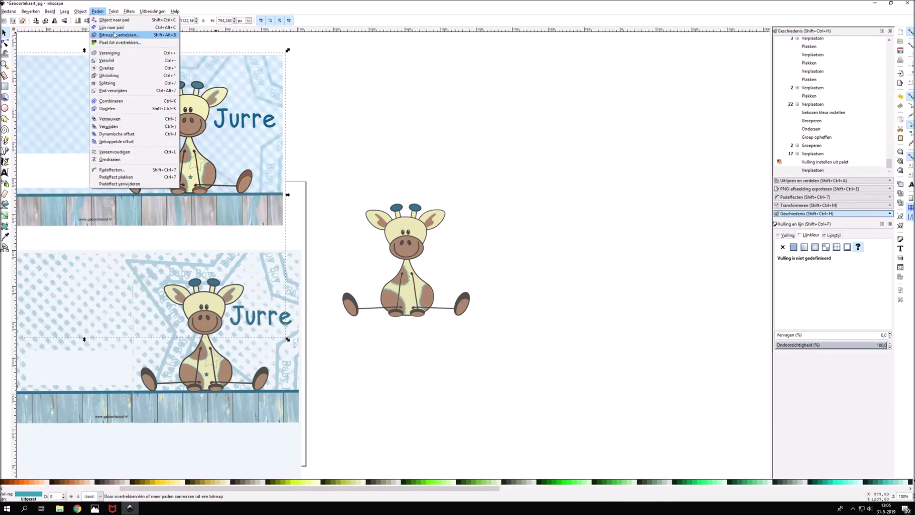
left_click(115, 42)
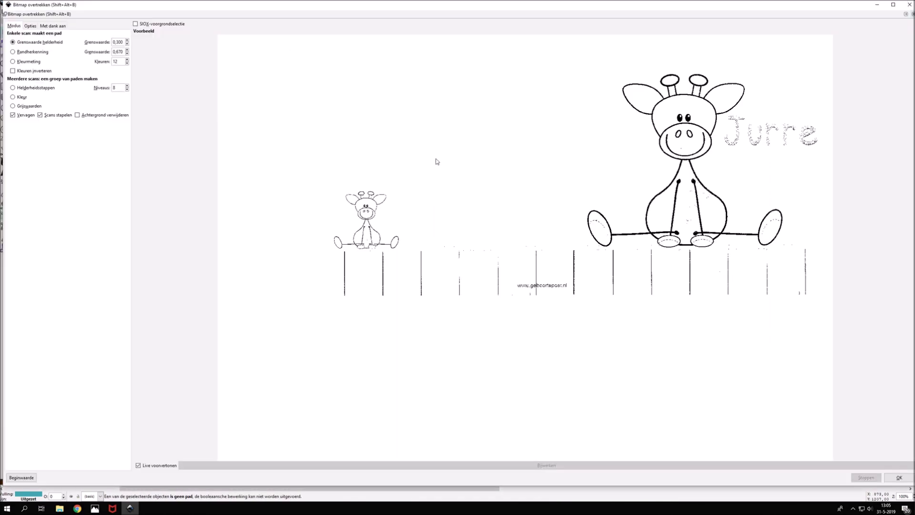
left_click(127, 41)
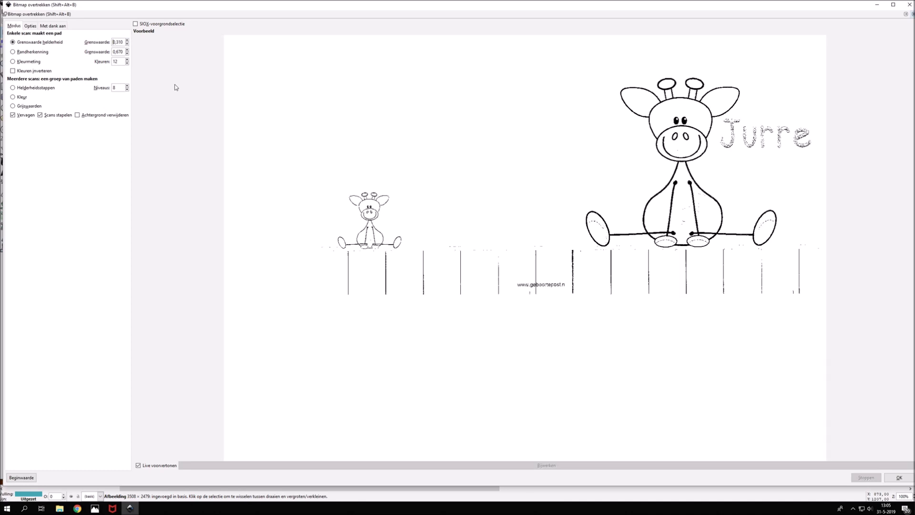
type("0,55")
key("Return")
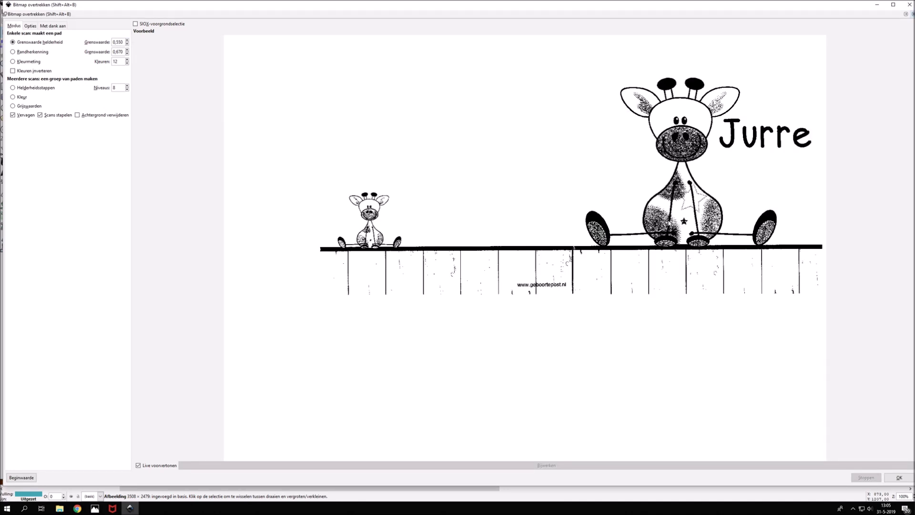
Reposition the tracing window and adjust the brightness threshold.
scroll(126, 46, "down", 3)
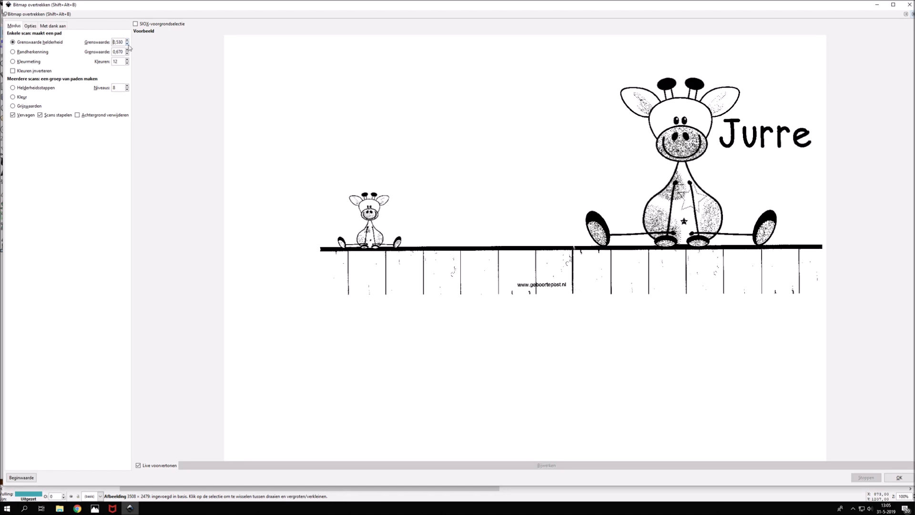
left_click_drag(596, 5, 531, 305)
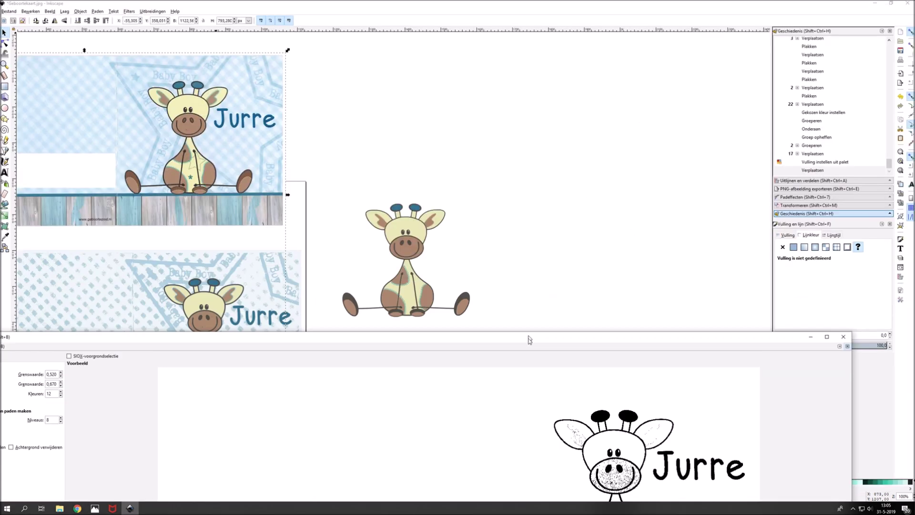
left_click_drag(436, 307, 435, 395)
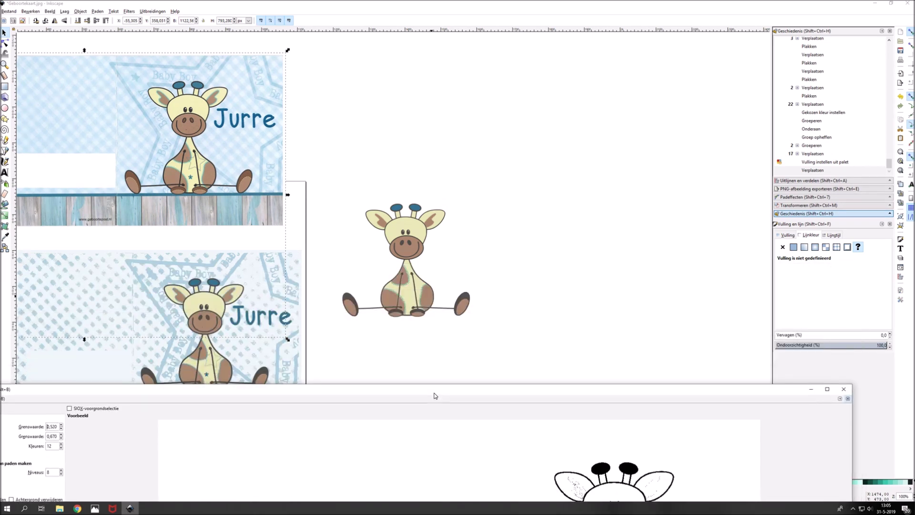
mouse_move(434, 396)
left_mouse_down()
mouse_move(453, 477)
mouse_move(432, 215)
left_mouse_up()
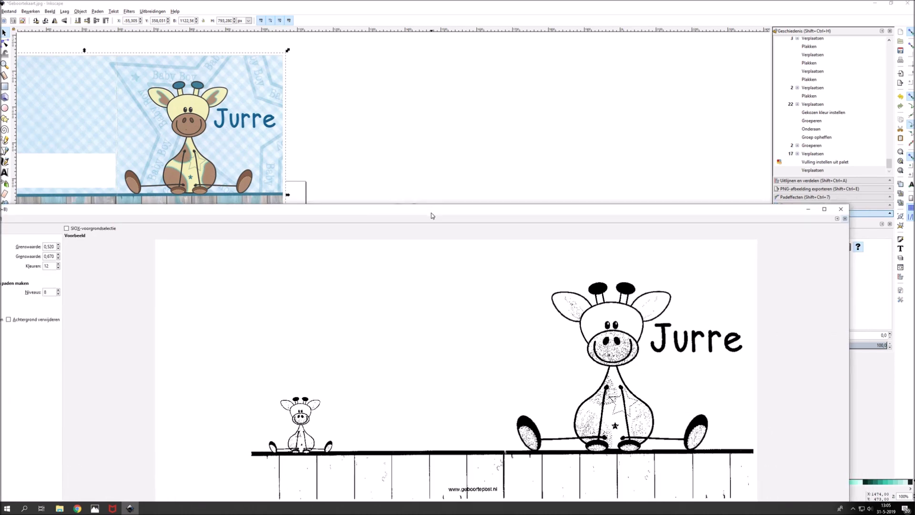
left_click_drag(80, 217, 154, 203)
left_click(133, 231)
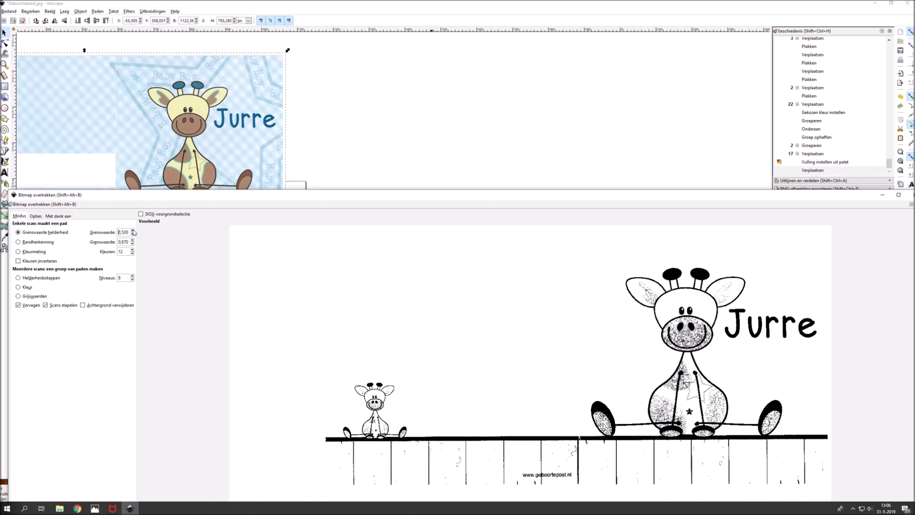
scroll(133, 233, "up", 19)
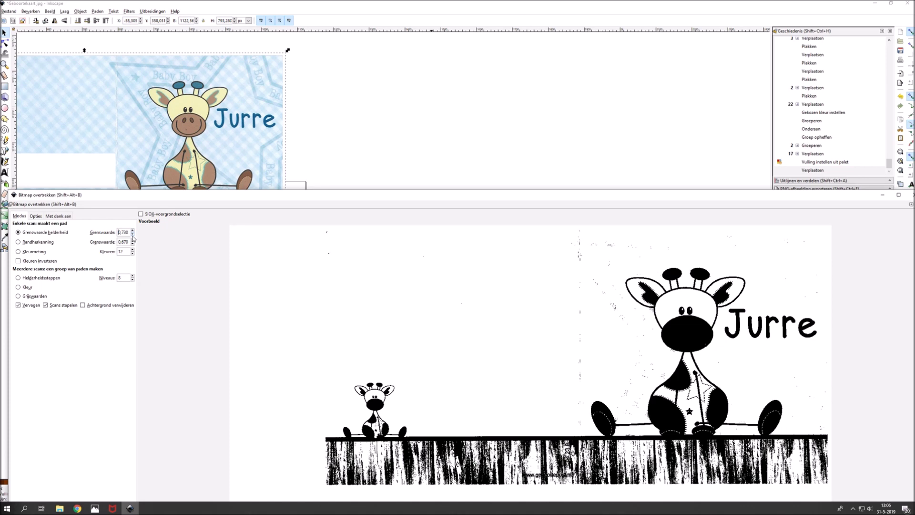
Run the trace to lay a black vector giraffe over the original card image.
mouse_move(604, 196)
left_mouse_down()
mouse_move(502, 165)
mouse_move(479, 92)
left_mouse_up()
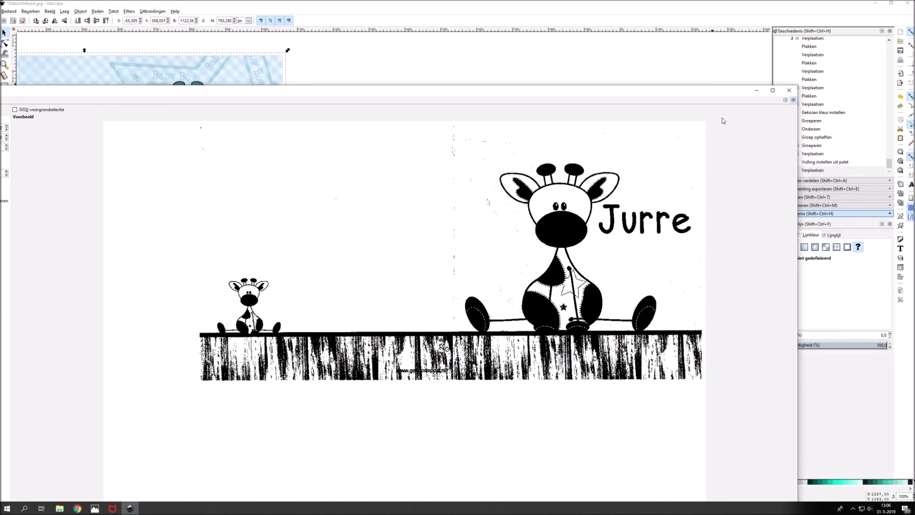
left_click_drag(707, 95, 713, 22)
left_click(793, 491)
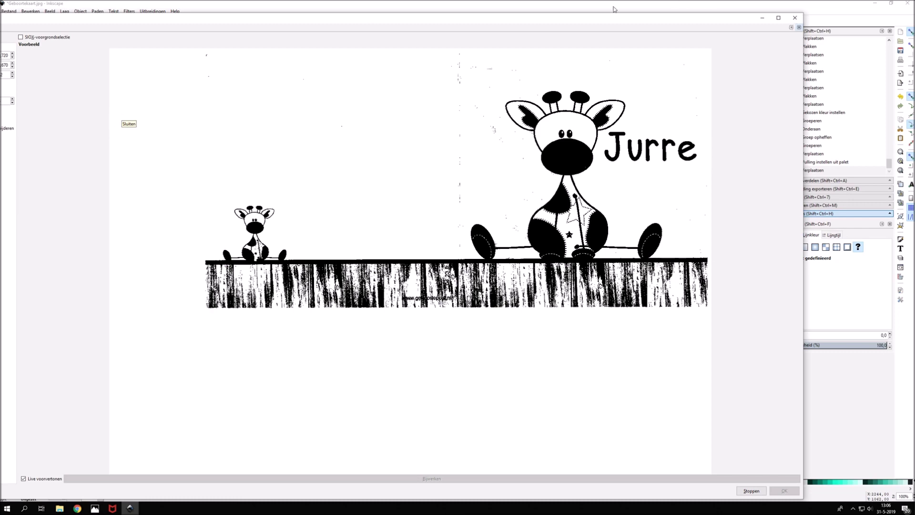
scroll(143, 180, "up", 1)
scroll(233, 181, "up", 2)
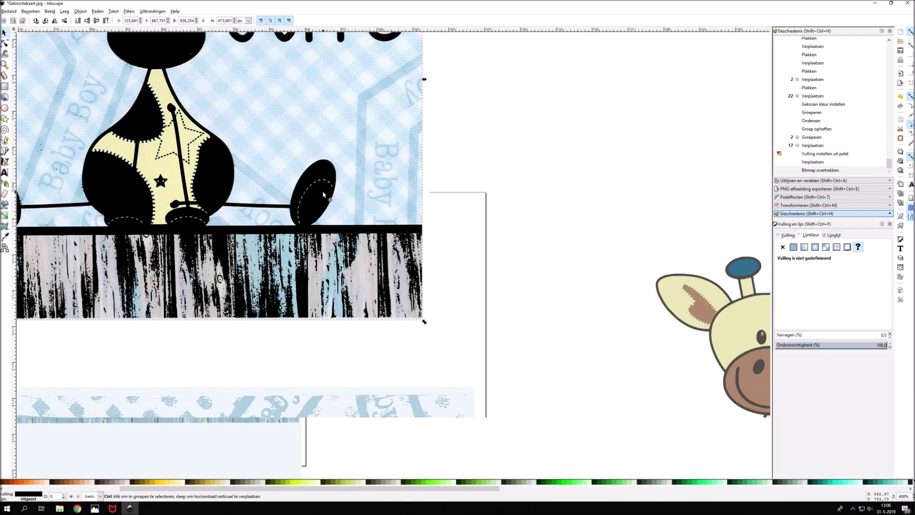
Try a yellow-green Paint Bucket fill on a stitch dash, then undo it.
scroll(248, 200, "up", 1)
scroll(279, 252, "up", 1)
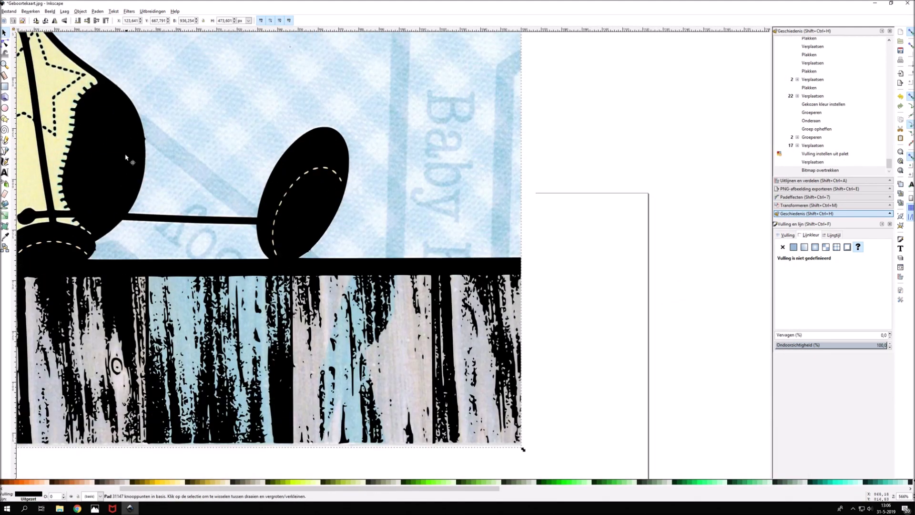
scroll(291, 186, "up", 2)
scroll(292, 185, "up", 1)
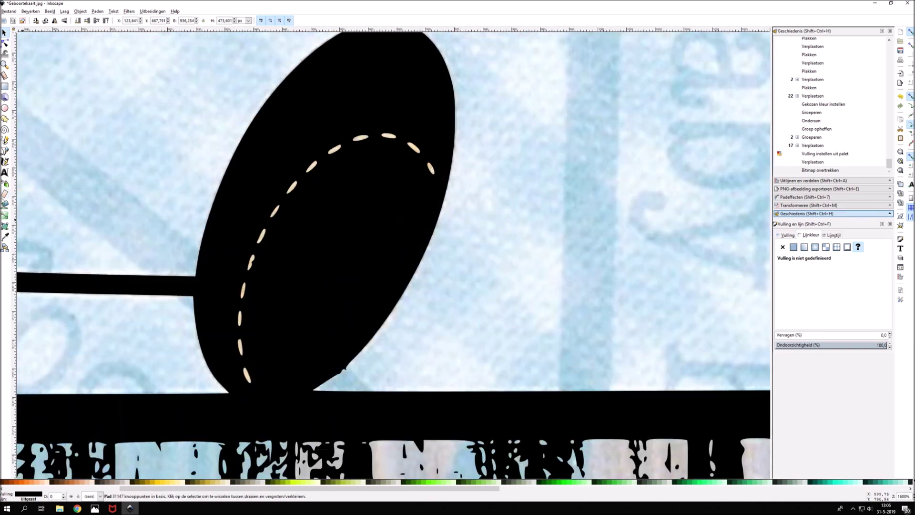
left_click(5, 204)
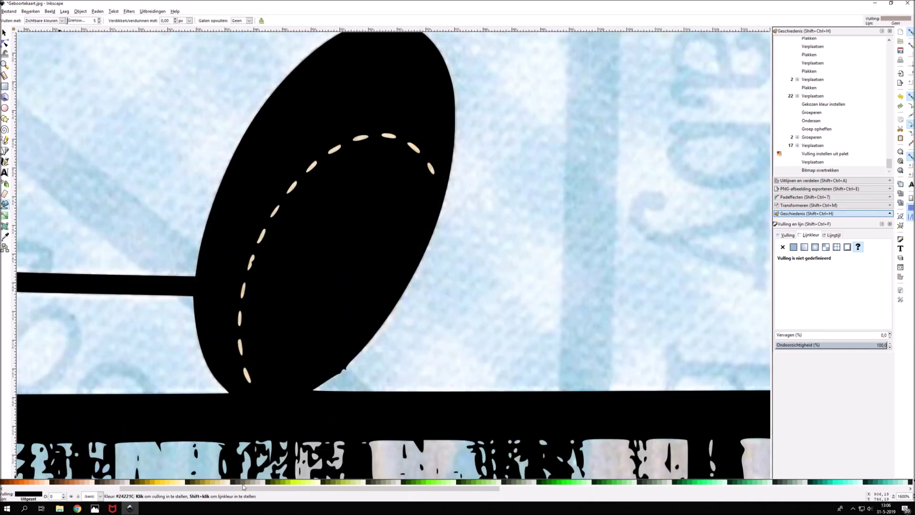
left_click(296, 486)
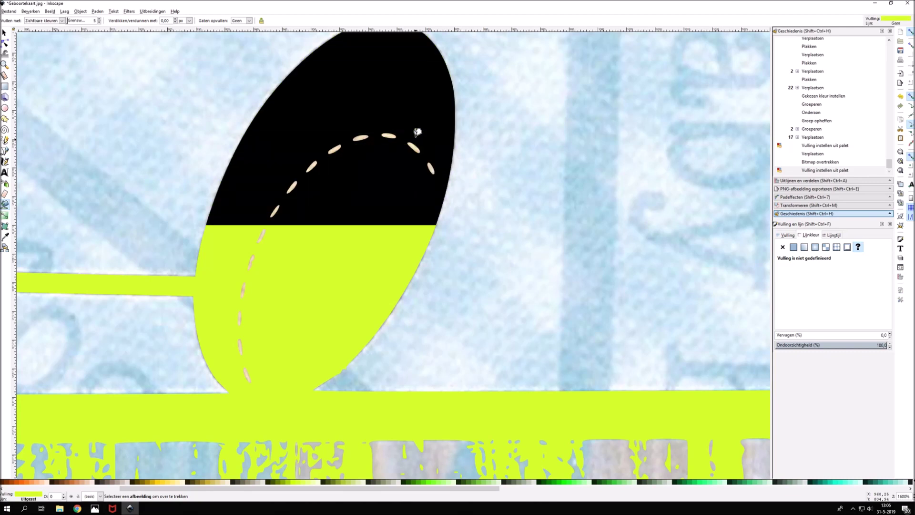
left_click(432, 167)
key("ctrl+z")
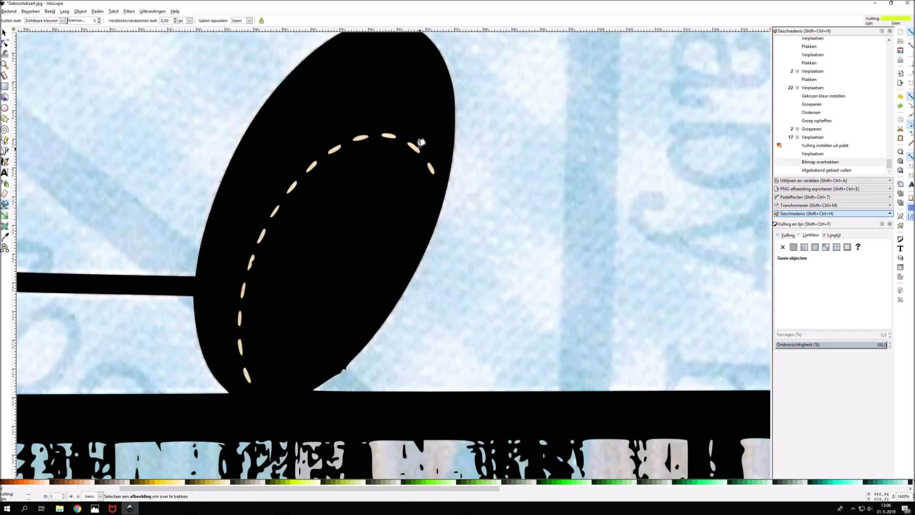
Move the black traced giraffe up and right, off the coloured card picture.
key("5")
left_click(5, 33)
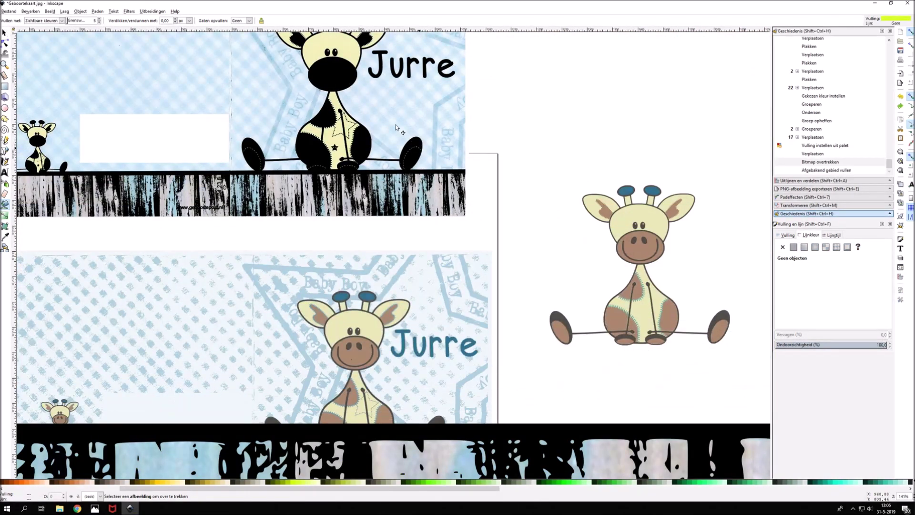
left_click_drag(355, 143, 699, 72)
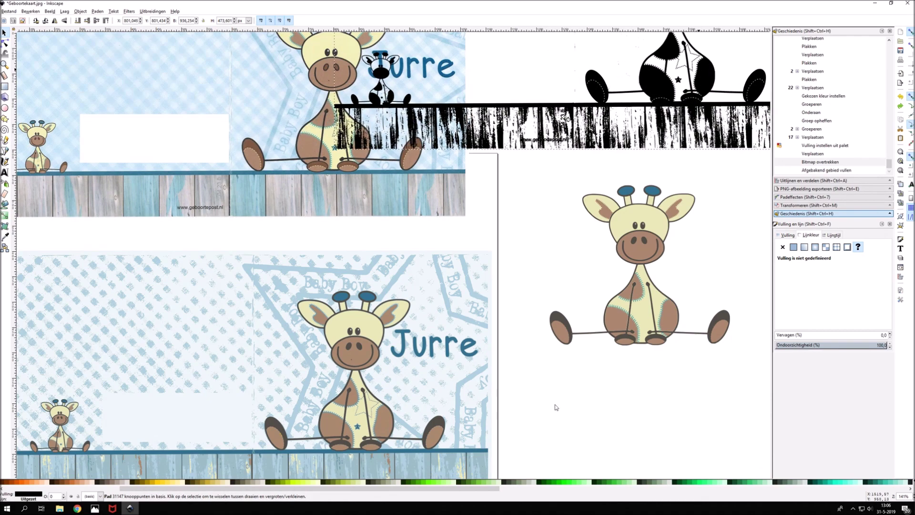
left_click(638, 434)
Zoom in on the foot and fill one white stitch dash yellow-green.
key("1")
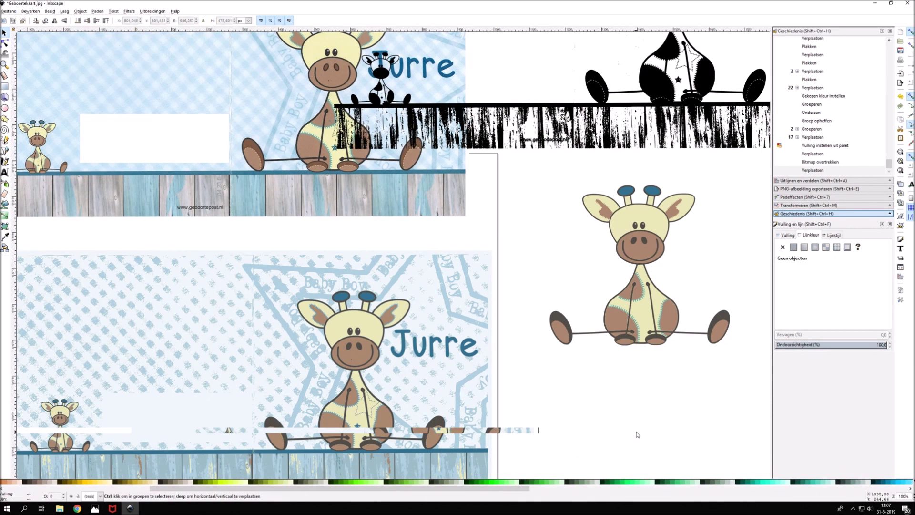
scroll(488, 170, "up", 4, "ctrl")
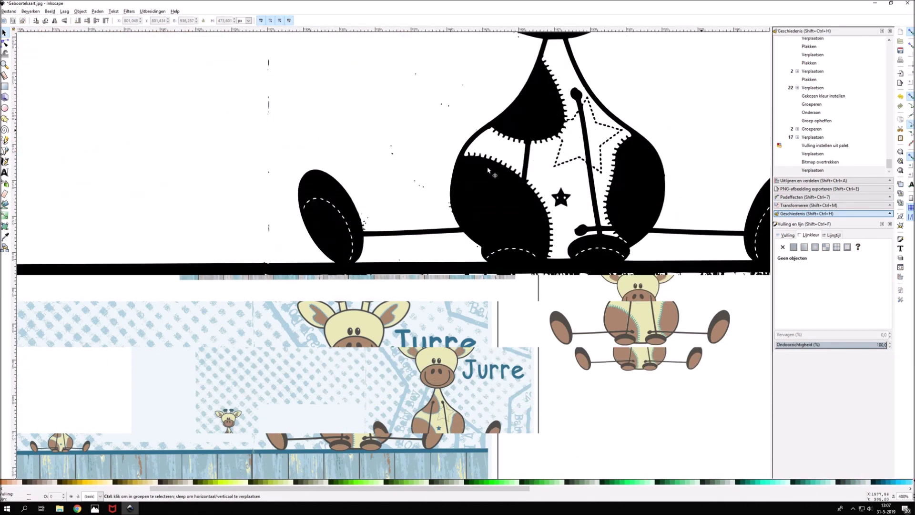
scroll(291, 200, "up", 3, "ctrl")
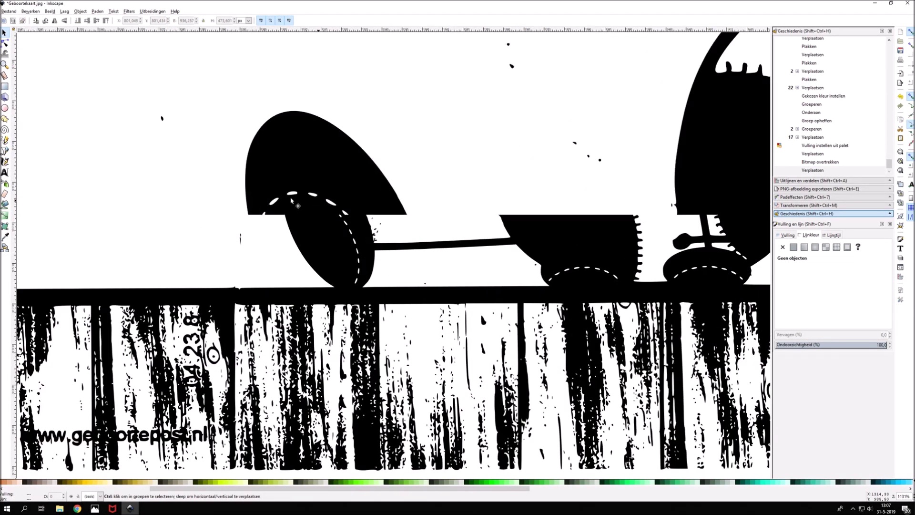
scroll(398, 306, "up", 2, "ctrl")
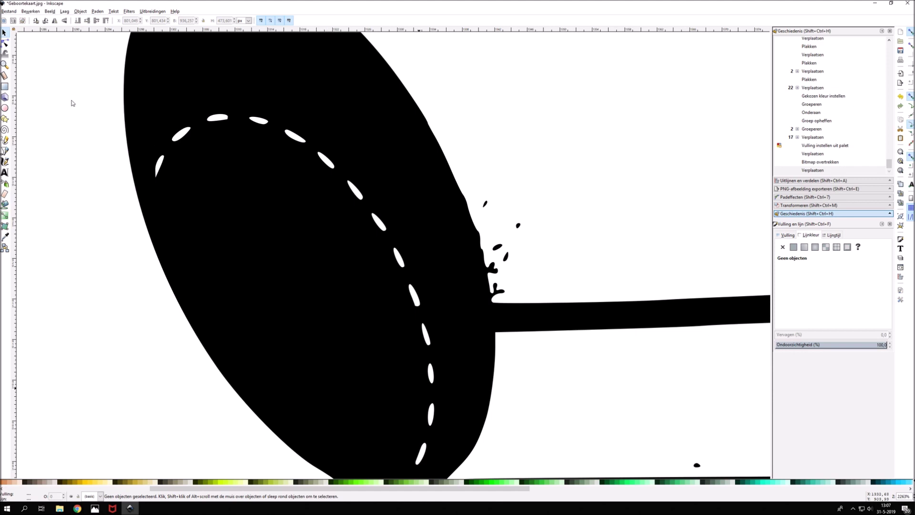
key("shift+F7")
scroll(365, 177, "down", 2, "ctrl")
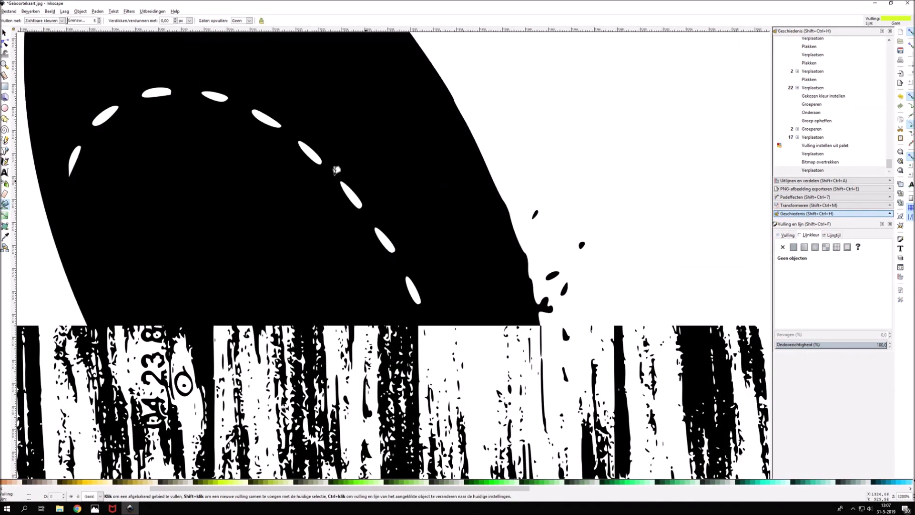
left_click(311, 153)
Copy the yellow-green dash and place rotated copies over the upper white dashes.
key("s")
key("ctrl+v")
mouse_move(305, 128)
left_mouse_down()
mouse_move(268, 124)
mouse_move(214, 95)
mouse_move(152, 86)
left_mouse_up()
key("ctrl+v")
key("[")
key("[")
key("[")
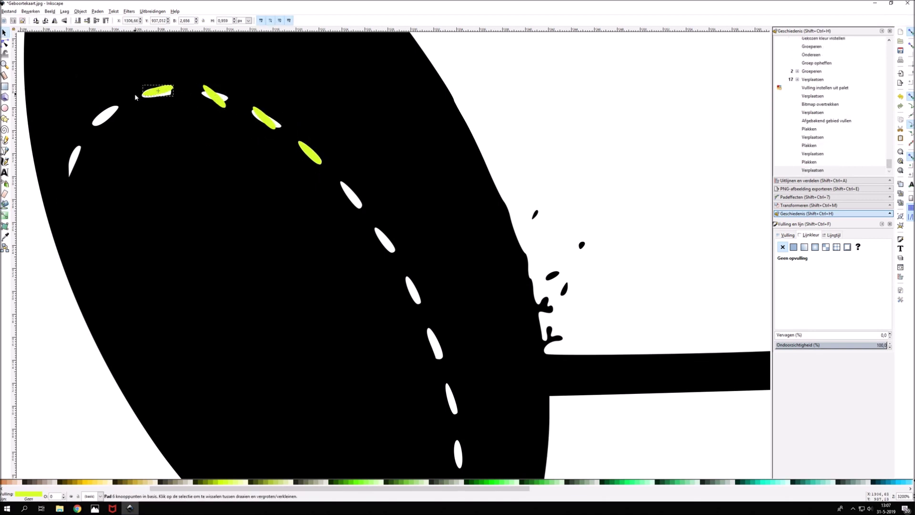
left_click_drag(153, 91, 162, 95)
left_click(162, 95)
key("Up")
key("Down")
left_click(141, 19)
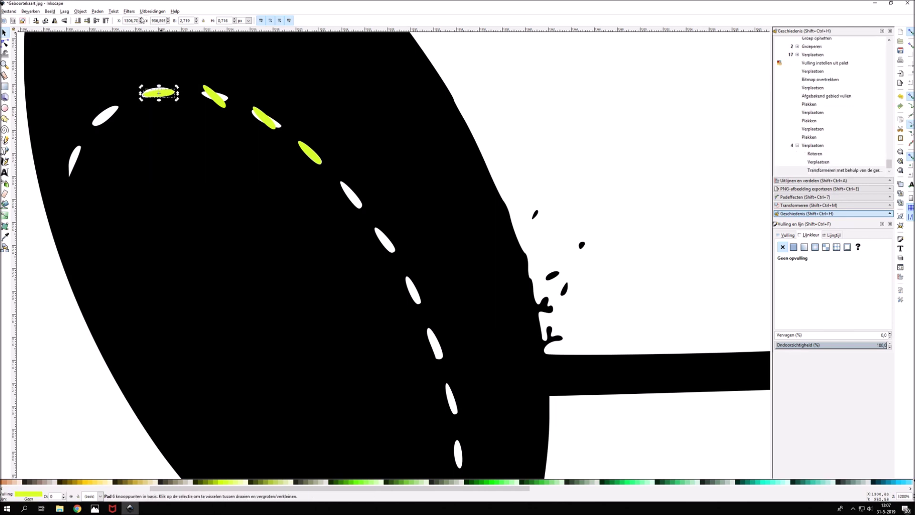
left_click(168, 20)
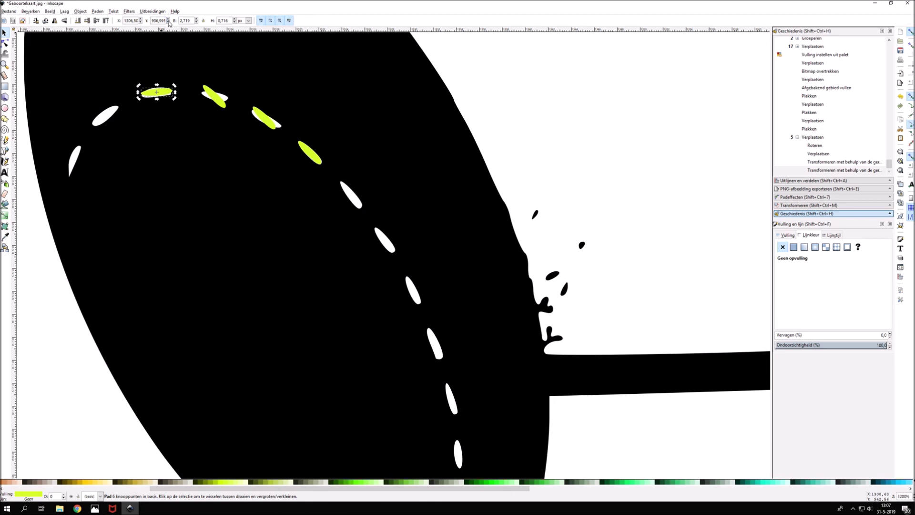
key("ctrl+v")
key("ctrl+z")
Paste more dash copies onto the next white dashes down, rotating them to match.
key("ctrl+v")
key("ctrl+v")
key("ctrl+v")
left_click_drag(309, 154, 356, 198)
key("ctrl+v")
key("ctrl+v")
left_click_drag(408, 288, 413, 291)
key("ctrl+v")
left_click(439, 346)
left_click_drag(424, 333, 430, 330)
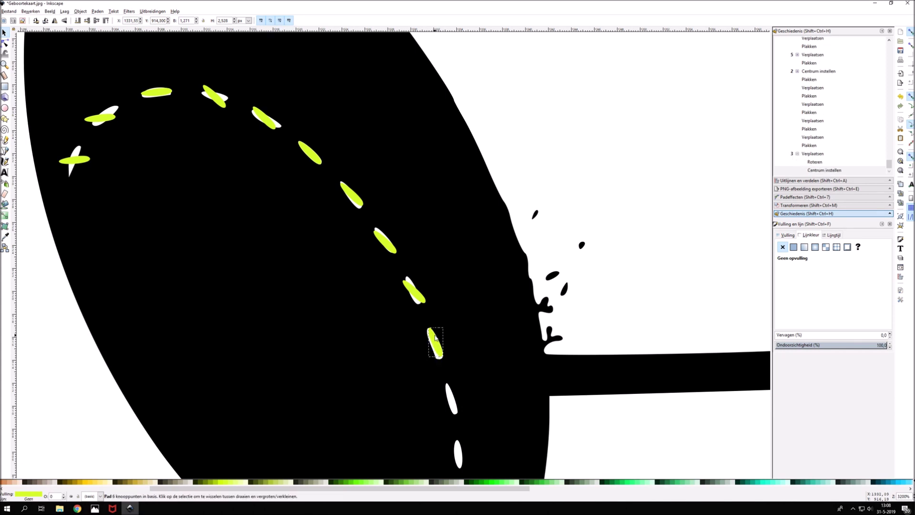
scroll(435, 340, "down", 3)
Place further dash copies down to the base of the stitch line.
key("ctrl+v")
left_click_drag(441, 293, 451, 312)
left_click(451, 315)
key("ctrl+v")
left_click_drag(457, 372, 456, 368)
key("ctrl+v")
left_click_drag(458, 435, 459, 433)
scroll(459, 432, "down", 3)
key("ctrl+v")
left_click_drag(446, 393, 456, 383)
left_click(449, 383)
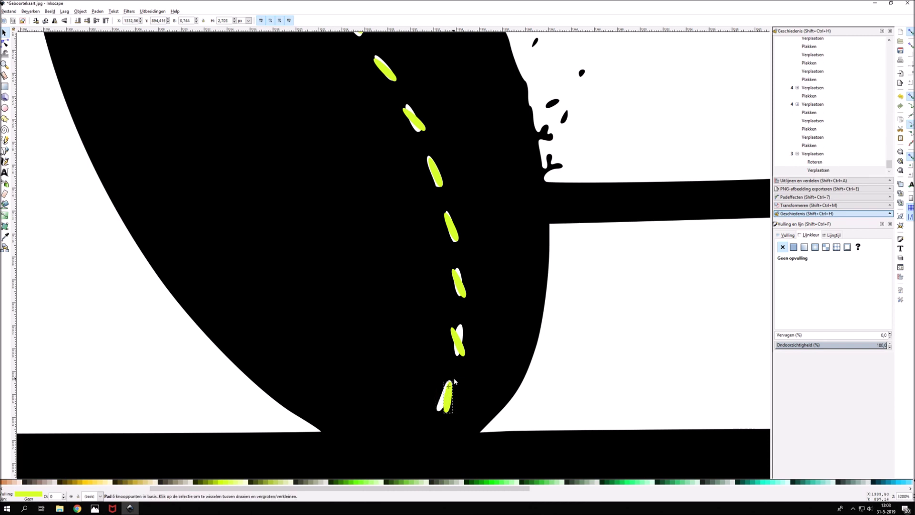
Rotate the lower yellow-green dashes to match the white stitch dashes beneath.
left_click(458, 343)
left_click_drag(449, 357, 459, 340)
left_click(461, 284)
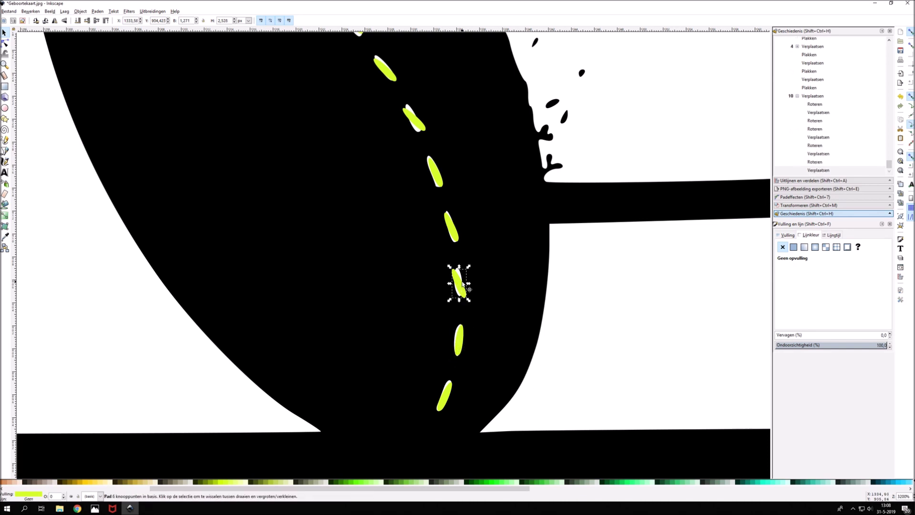
left_click_drag(469, 268, 460, 300)
scroll(453, 224, "up", 1)
left_click(450, 244)
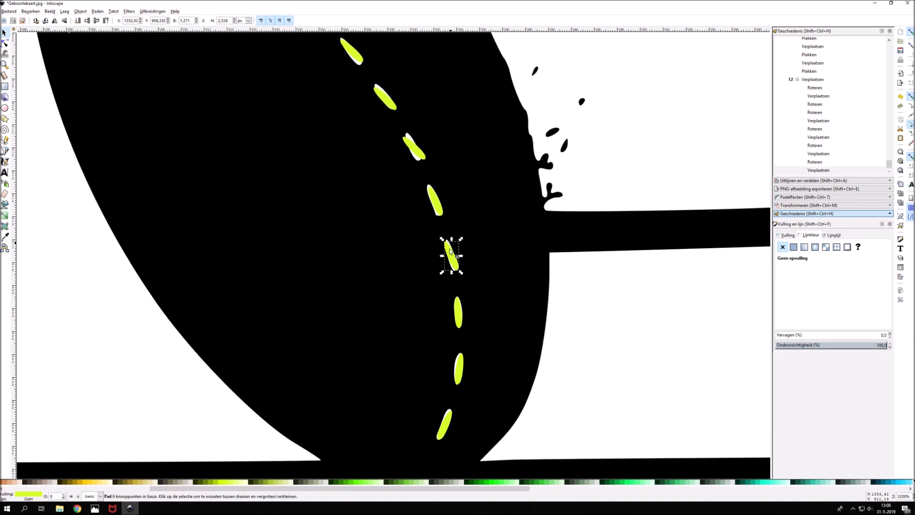
scroll(442, 225, "up", 1)
left_click(444, 232)
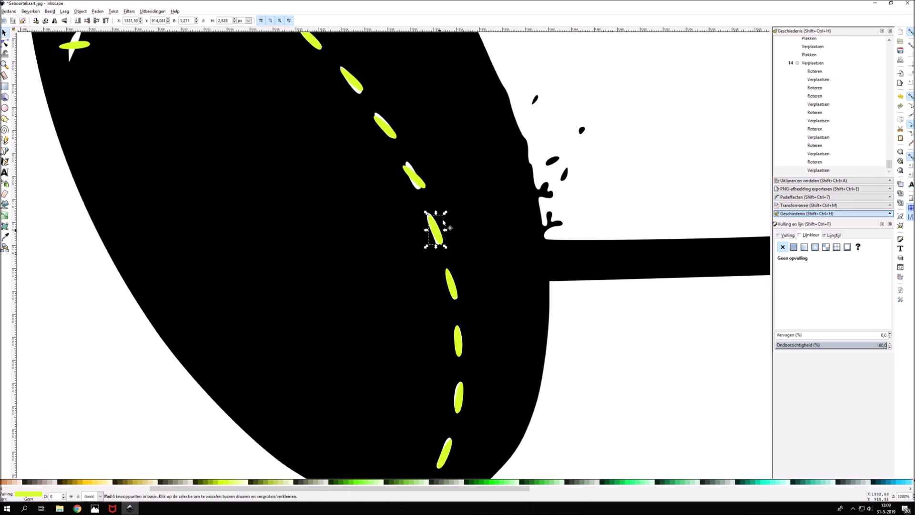
left_click_drag(436, 232, 434, 230)
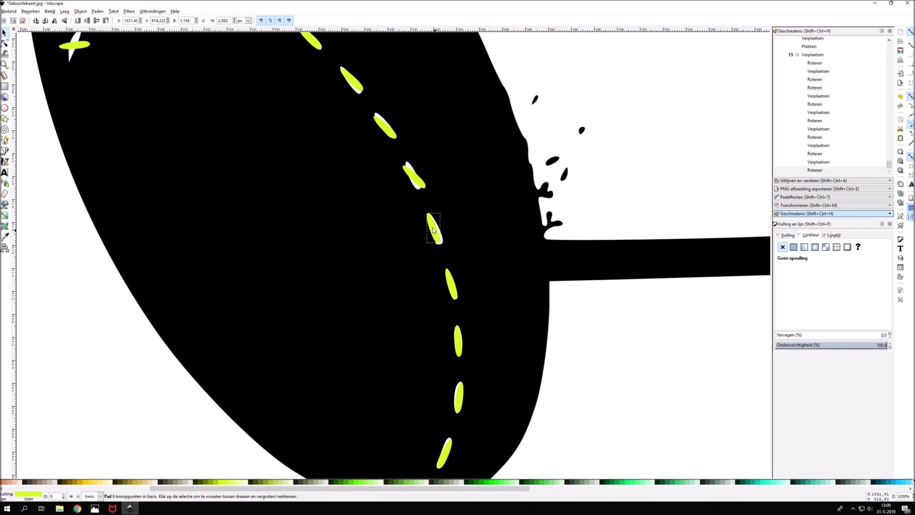
left_click_drag(417, 178, 418, 180)
key("bracketright")
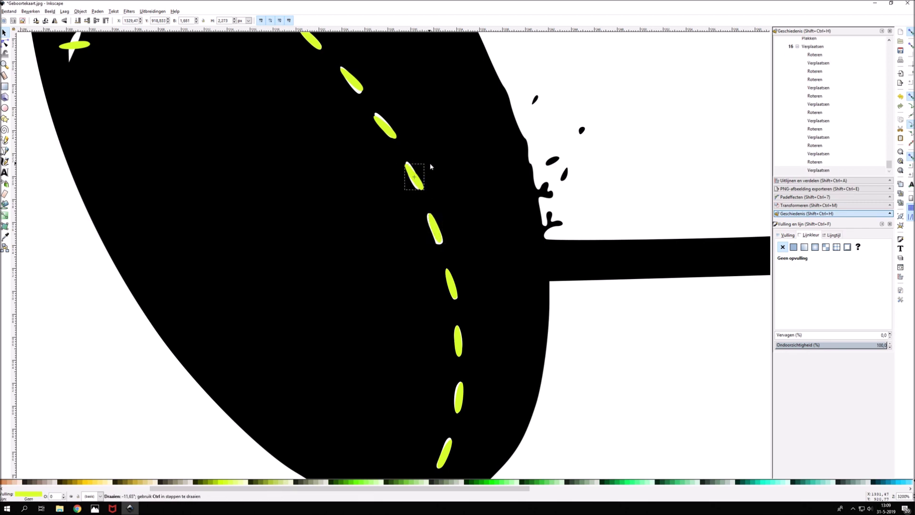
scroll(419, 175, "up", 2)
Tilt the dashes near the top of the stitch arc into line.
left_click(384, 182)
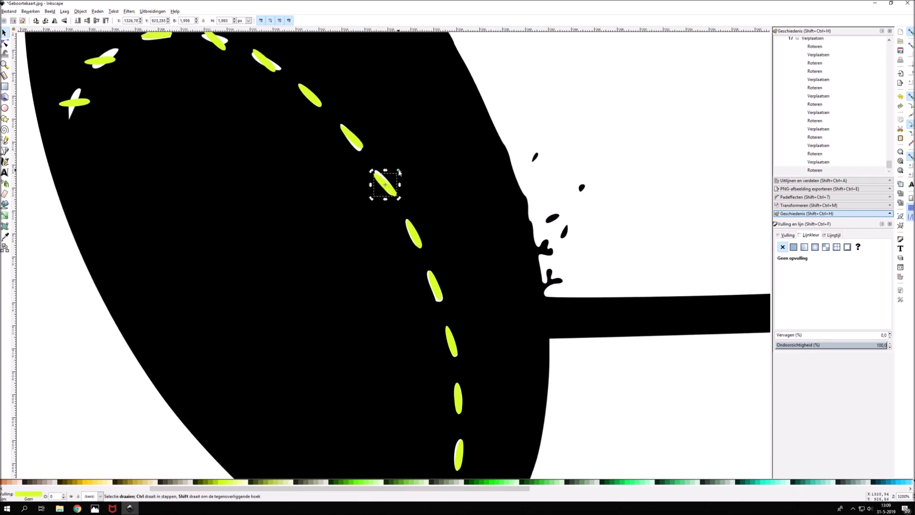
left_click_drag(386, 185, 385, 183)
left_click(352, 137)
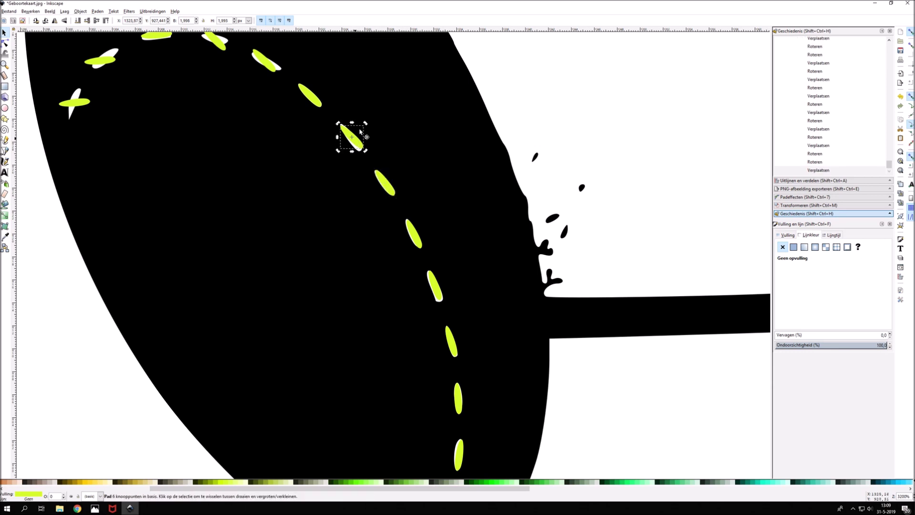
left_click_drag(366, 127, 351, 136)
left_click(267, 58)
left_click_drag(250, 48, 269, 62)
scroll(177, 224, "up", 4)
left_click(215, 124)
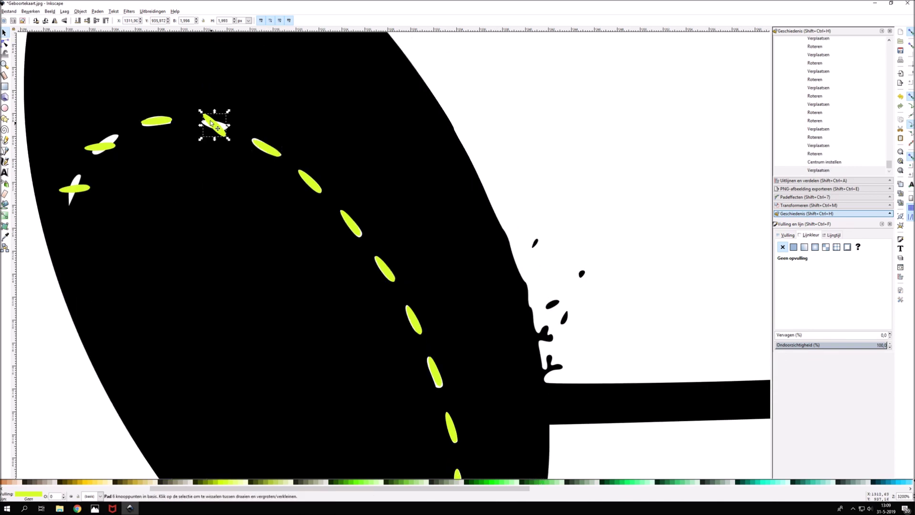
left_click_drag(201, 116, 198, 116)
left_click(156, 121)
left_click(156, 121)
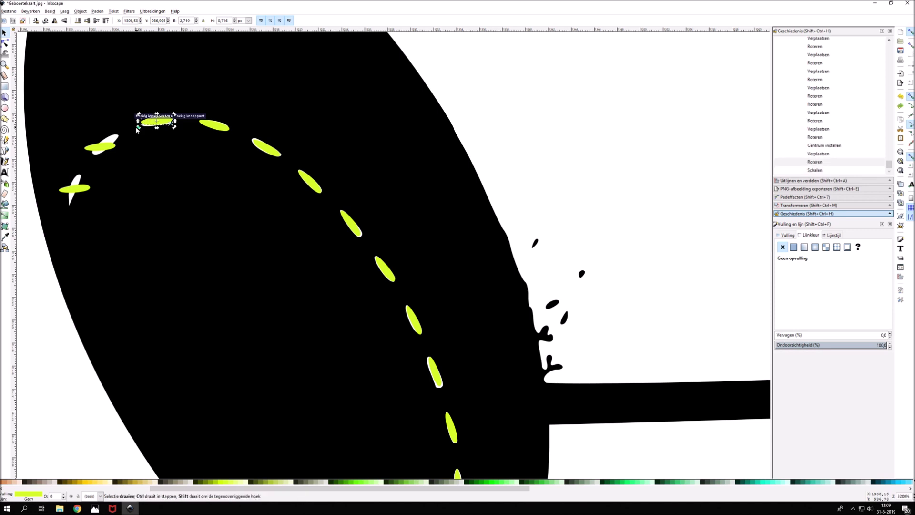
left_click_drag(137, 128, 140, 133)
Rotate and nudge the leftmost dashes onto their white dashes along the arc.
left_click(98, 146)
left_click_drag(89, 148, 108, 148)
left_click(81, 191)
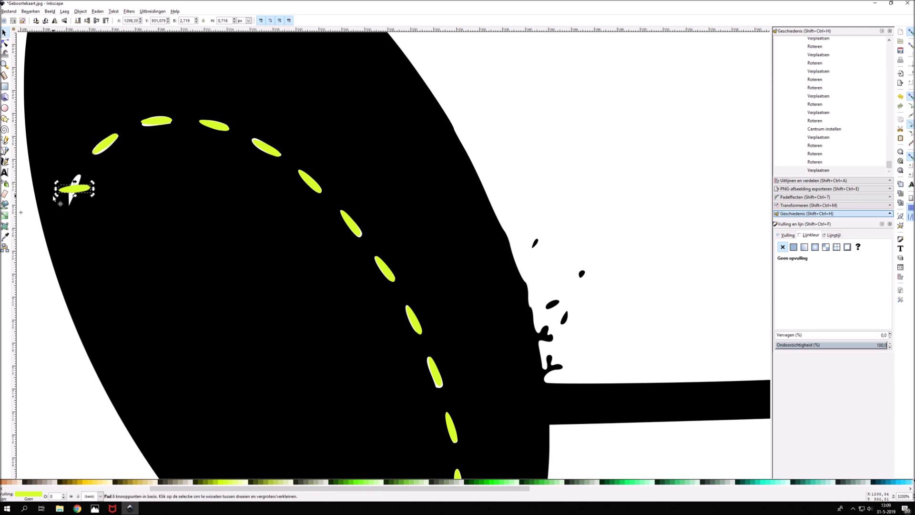
left_click_drag(54, 199, 45, 155)
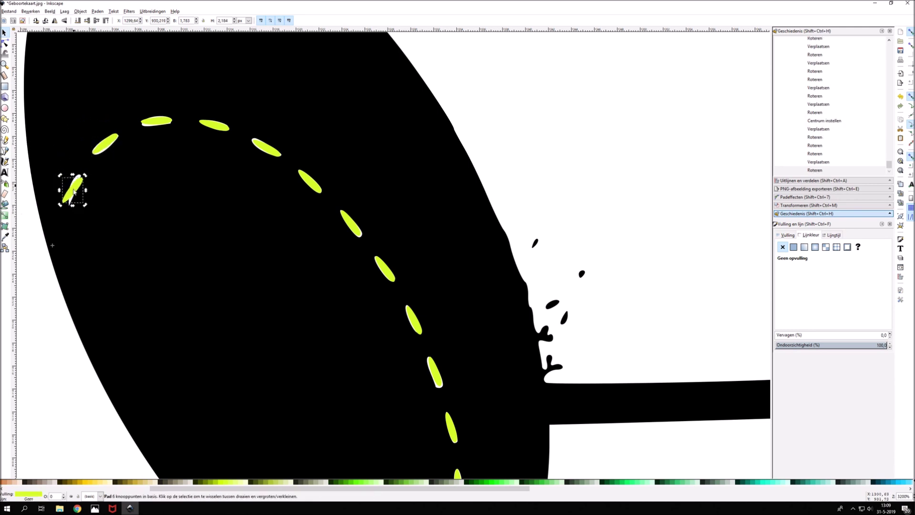
left_click_drag(74, 192, 71, 198)
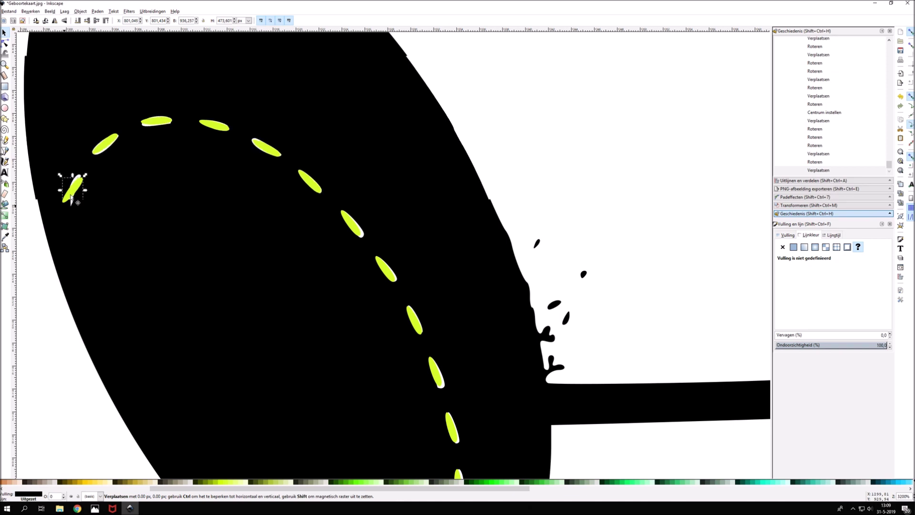
left_click(71, 198)
mouse_move(59, 175)
left_mouse_down()
mouse_move(40, 183)
mouse_move(74, 189)
left_mouse_up()
scroll(73, 191, "down", 2, "ctrl")
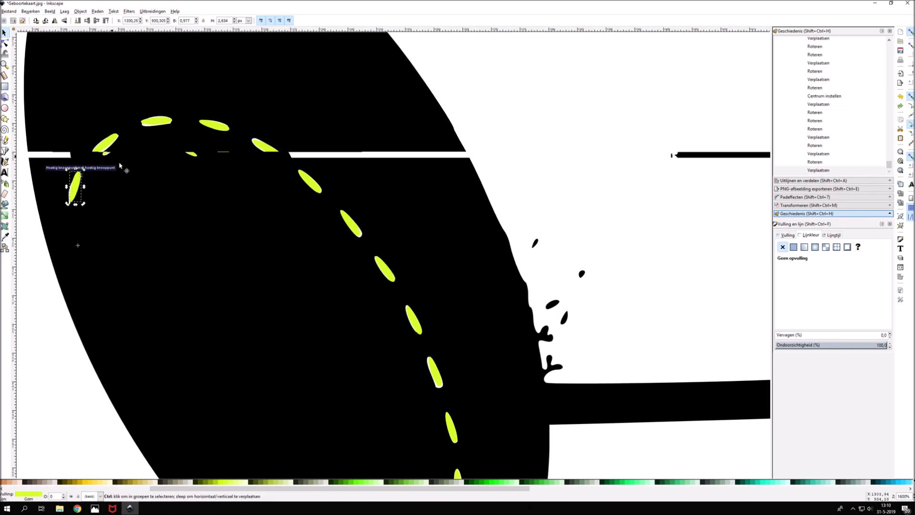
Select all 14 foot dashes and group them into one object.
left_click(109, 151, "shift")
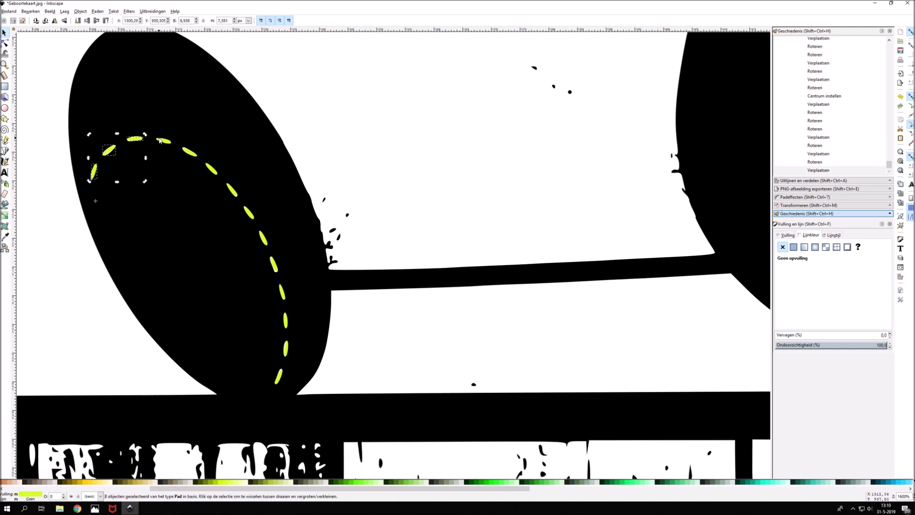
left_click(282, 291, "shift")
right_click(281, 377)
left_click(305, 294)
scroll(416, 359, "down", 1, "ctrl")
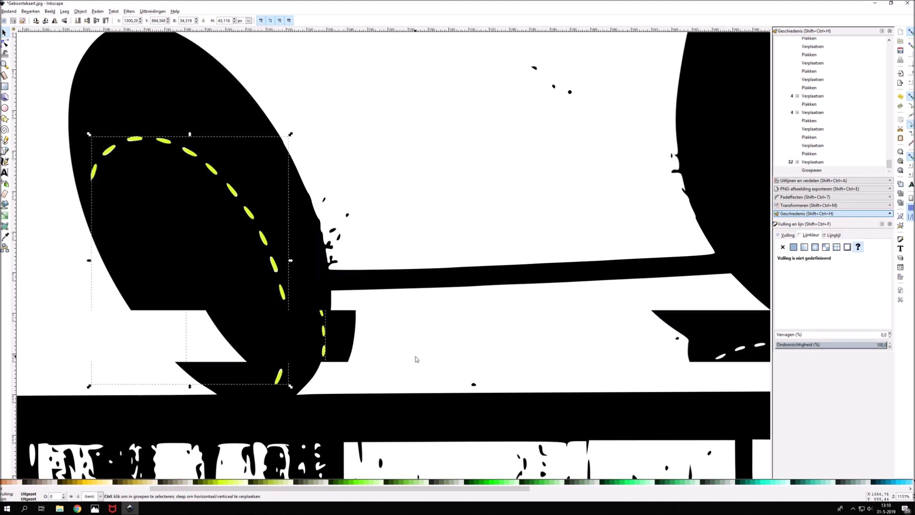
Paste yellow-green dash copies and rotate them onto the first white stitch dashes of the foot.
scroll(416, 359, "down", 1, "ctrl")
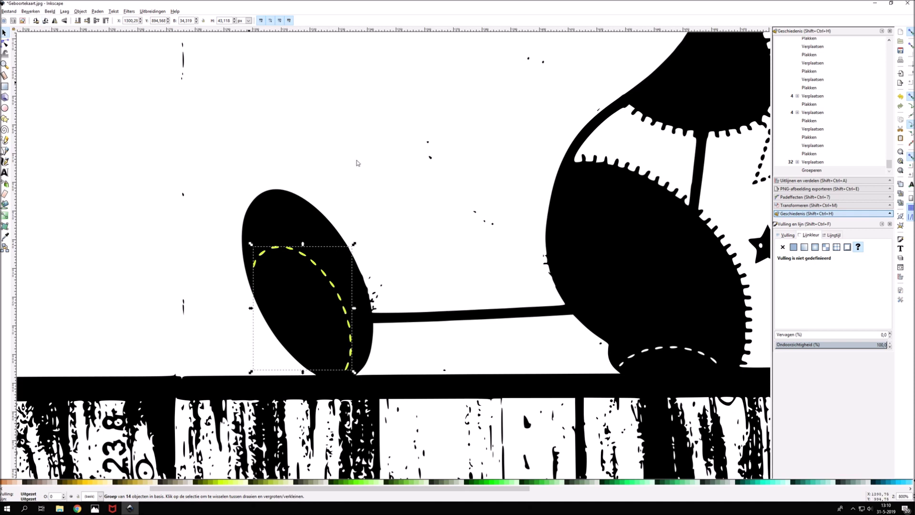
scroll(686, 373, "up", 2, "ctrl")
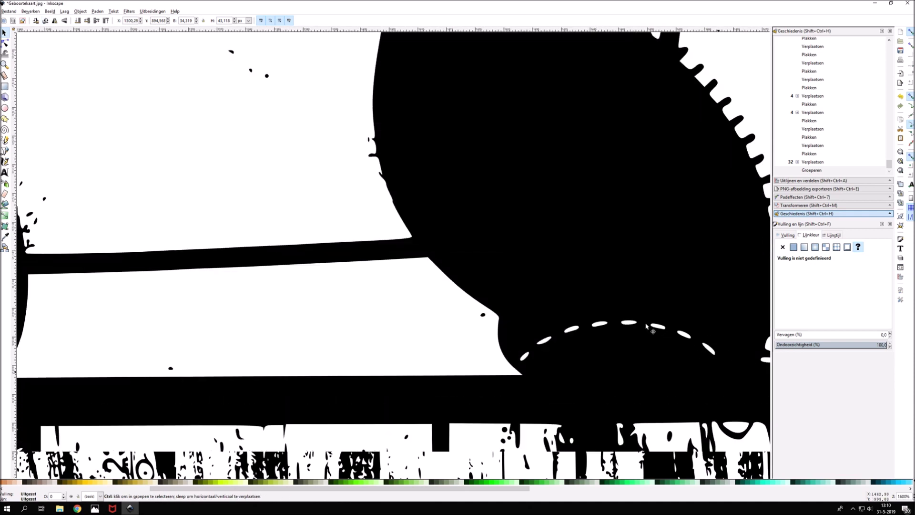
key("ctrl+v")
left_click(643, 319)
mouse_move(653, 324)
left_mouse_down()
mouse_move(631, 312)
mouse_move(632, 322)
left_mouse_up()
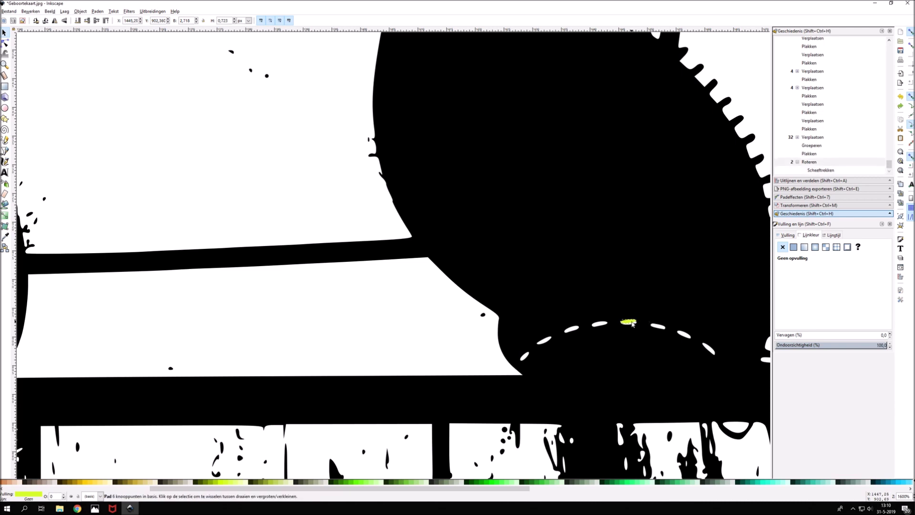
scroll(628, 324, "up", 1, "ctrl")
mouse_move(632, 326)
left_mouse_down()
mouse_move(640, 324)
mouse_move(631, 322)
left_mouse_up()
scroll(629, 324, "up", 1, "ctrl")
scroll(627, 326, "up", 2, "ctrl")
key("ctrl+v")
mouse_move(490, 302)
left_mouse_down()
mouse_move(511, 326)
mouse_move(387, 350)
left_mouse_up()
key("ctrl+v")
key("ctrl+v")
left_click_drag(205, 448, 206, 452)
left_click_drag(295, 393, 297, 393)
Lay more pasted dashes over white dashes along the foot's arc, tilting one to follow the curve.
left_click(384, 348)
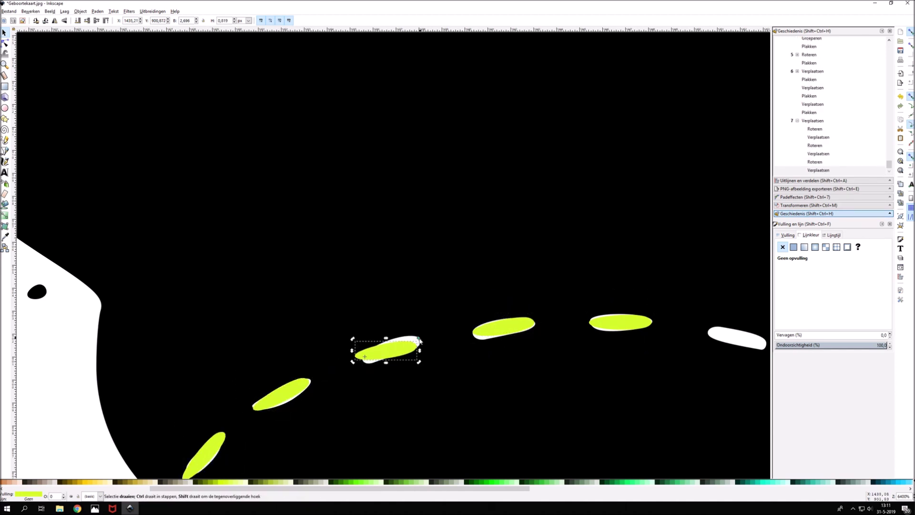
scroll(755, 419, "right", 4)
scroll(763, 436, "down", 1)
scroll(764, 436, "down", 3)
key("ctrl+v")
left_click_drag(547, 307, 559, 309)
key("ctrl+v")
left_click_drag(619, 324, 666, 335)
key("ctrl+v")
key("5")
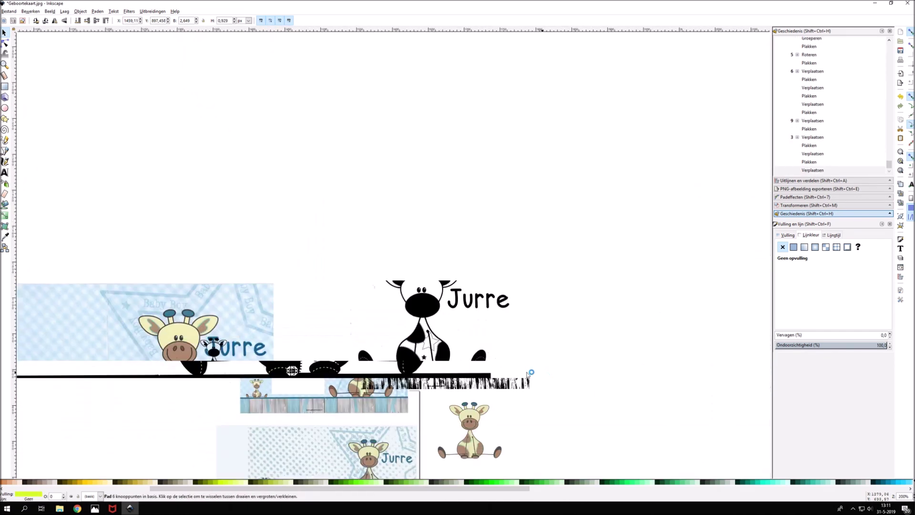
scroll(545, 373, "up", 8)
scroll(272, 363, "down", 3)
left_click_drag(243, 292, 232, 290)
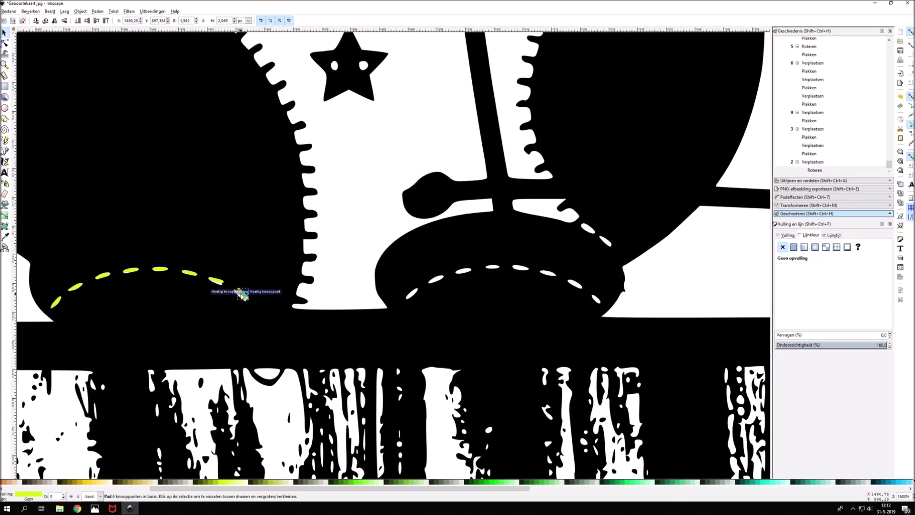
Cover the remaining white dashes on this foot, tilt the last one about 22°, and group its 16 dashes.
key("ctrl+v")
mouse_move(580, 292)
left_mouse_down()
mouse_move(548, 275)
mouse_move(573, 285)
left_mouse_up()
key("bracketleft")
left_click_drag(381, 269, 493, 266)
key("ctrl+v")
mouse_move(129, 267)
left_mouse_down()
mouse_move(463, 270)
mouse_move(436, 279)
left_mouse_up()
key("ctrl+v")
left_click_drag(61, 303, 446, 290)
scroll(381, 302, "up", 2)
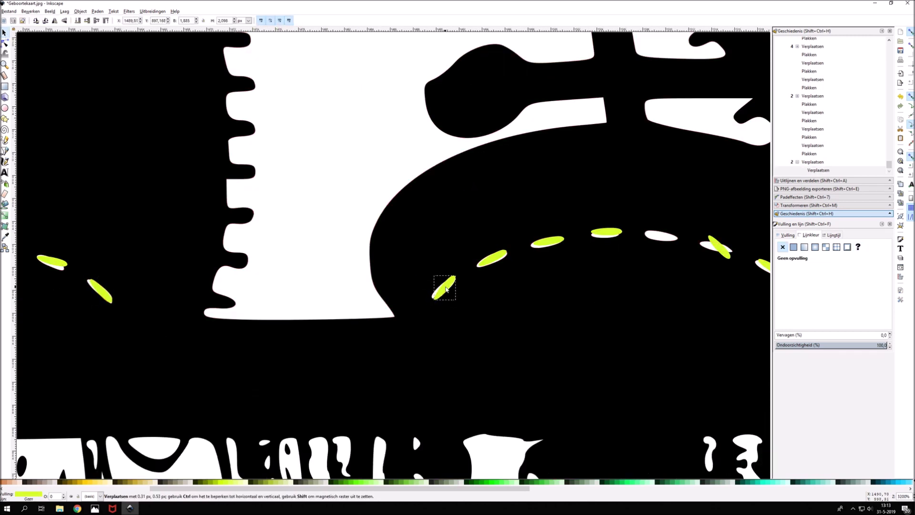
left_click_drag(606, 232, 664, 236)
left_click(616, 218)
key("ctrl+v")
left_click(719, 247)
left_click(718, 246)
left_click_drag(707, 260, 714, 264)
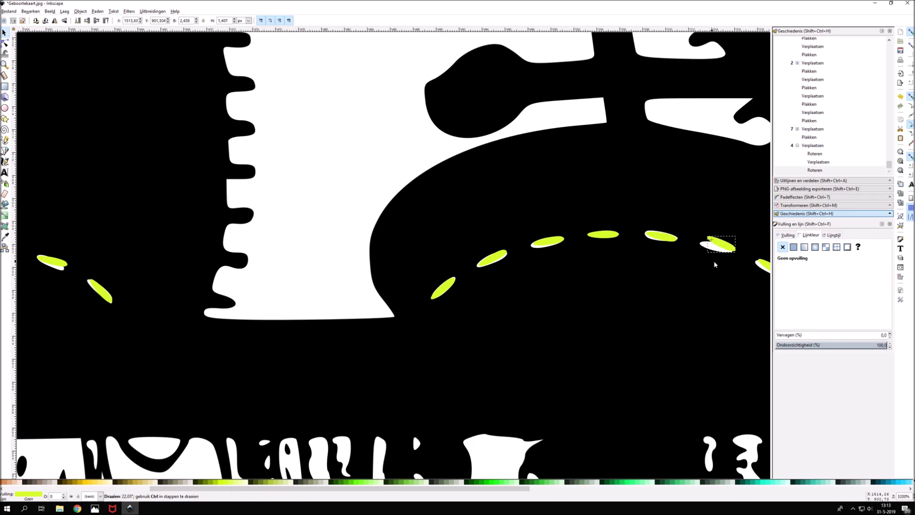
scroll(714, 264, "down", 3)
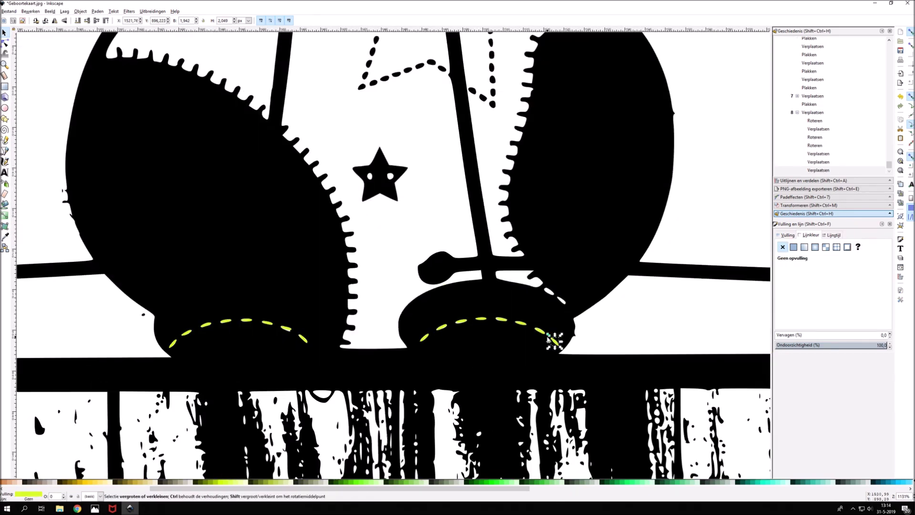
key("ctrl+g")
Paste and rotate yellow-green dashes onto the white stitches of the other foot's arc.
scroll(455, 347, "down", 2)
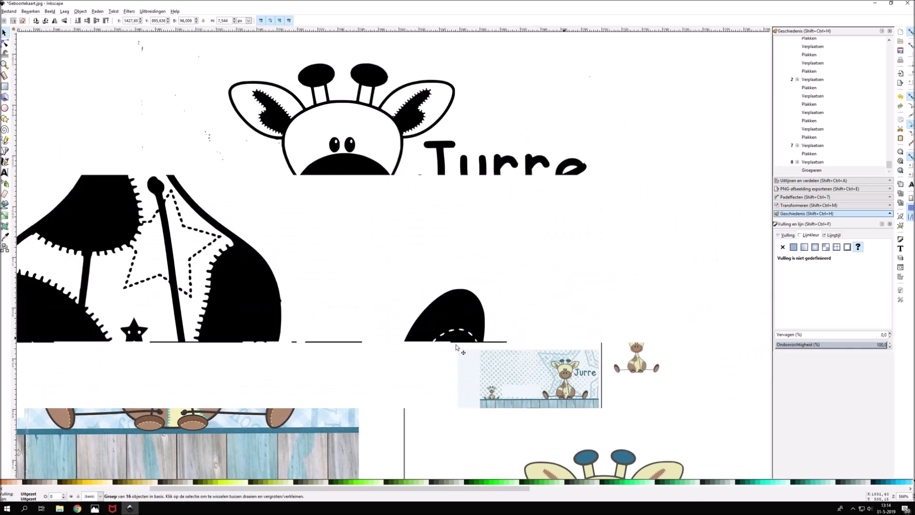
scroll(455, 347, "up", 3)
key("ctrl+v")
mouse_move(529, 109)
left_mouse_down()
mouse_move(521, 105)
mouse_move(578, 161)
left_mouse_up()
key("ctrl+v")
scroll(547, 122, "up", 2)
key("ctrl+v")
key("ctrl+v")
mouse_move(546, 127)
left_mouse_down()
mouse_move(438, 86)
mouse_move(410, 95)
left_mouse_up()
mouse_move(444, 91)
left_mouse_down()
mouse_move(443, 104)
mouse_move(341, 157)
mouse_move(302, 199)
mouse_move(239, 294)
mouse_move(204, 404)
left_mouse_up()
key("ctrl+v")
key("ctrl+v")
key("ctrl+v")
key("ctrl+v")
key("ctrl+v")
Finish covering the lowest white dashes and group the arc's eleven dashes together.
key("ctrl+v")
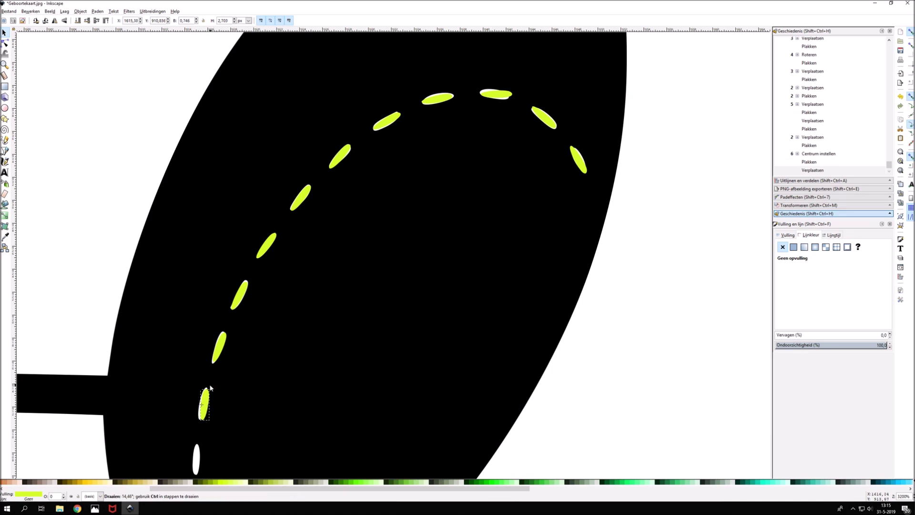
scroll(204, 404, "down", 5)
key("ctrl+v")
mouse_move(203, 361)
left_mouse_down()
mouse_move(204, 299)
mouse_move(198, 373)
mouse_move(210, 429)
mouse_move(226, 419)
left_mouse_up()
key("ctrl+v")
key("ctrl+v")
key("minus")
key("minus")
left_click_drag(421, 154, 220, 355)
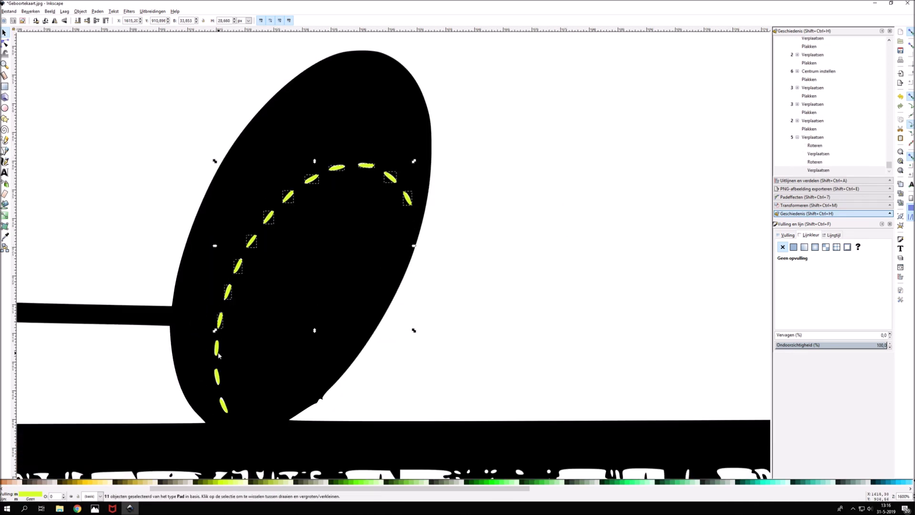
scroll(262, 304, "down", 5)
key("ctrl+g")
scroll(262, 303, "down", 2)
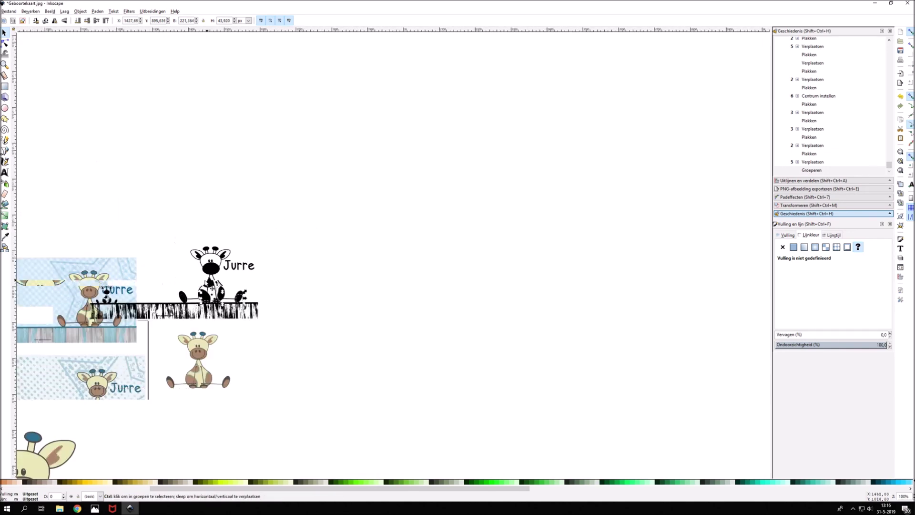
Bring the pasted dash group into view in Giraf.svg and select it.
scroll(262, 303, "up", 1)
scroll(160, 332, "down", 2)
left_click_drag(190, 363, 167, 469)
scroll(205, 474, "up", 4)
key("d")
key("s")
Nudge the dash group down and right onto the giraffe's feet, then choose the Rectangle tool.
key("Down")
key("Down")
key("Down")
key("Right")
key("Down")
key("Right")
left_click(141, 19)
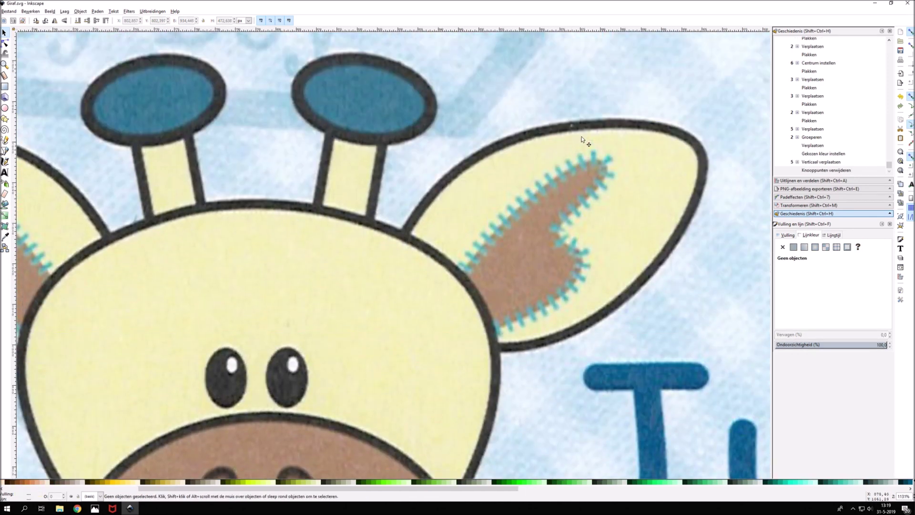
left_click(5, 87)
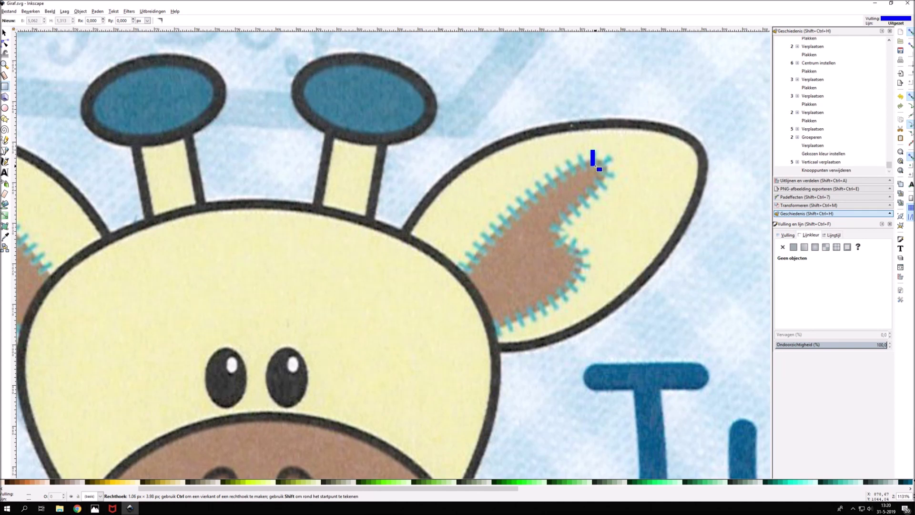
Draw a small blue stitch bar on the ear patch, tilt a copy diagonally, and delete the upright one.
left_click_drag(595, 164, 595, 165)
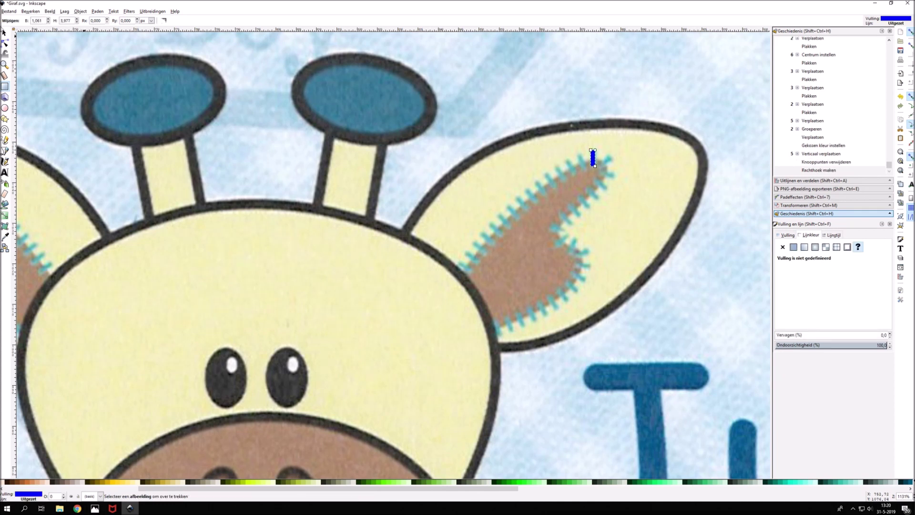
key("s")
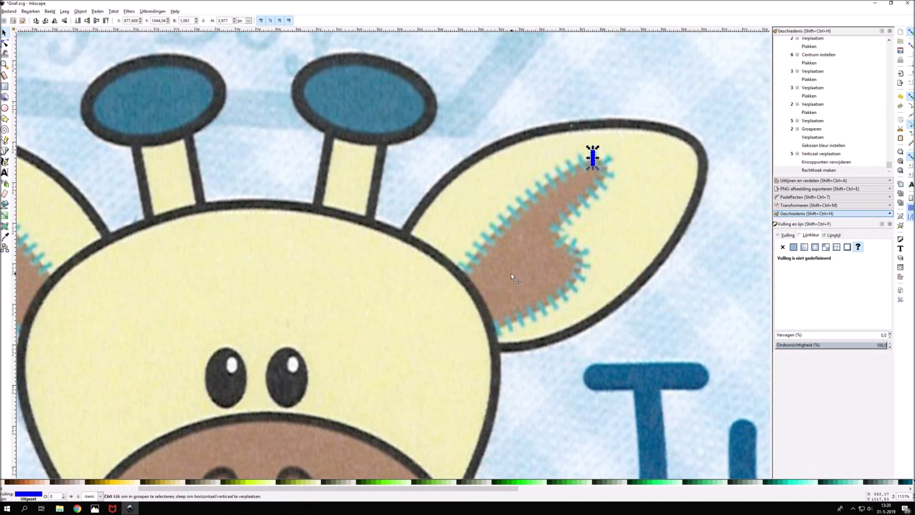
key("ctrl+v")
mouse_move(596, 161)
left_mouse_down()
mouse_move(539, 189)
mouse_move(533, 179)
left_mouse_up()
key("ctrl+v")
Copy the diagonal bar and place copies down-left along the patch's upper edge.
key("ctrl+v")
key("ctrl+v")
scroll(541, 189, "up", 2, "ctrl")
key("ctrl+z")
left_click_drag(537, 175, 536, 192)
left_click(567, 177)
key("Delete")
left_click(536, 185)
key("ctrl+c")
key("ctrl+v")
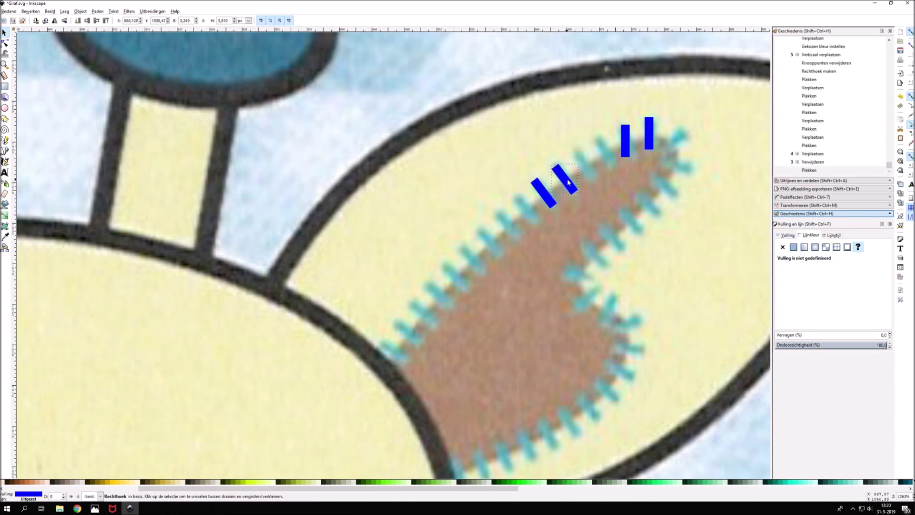
left_click_drag(568, 182, 604, 153)
key("ctrl+v")
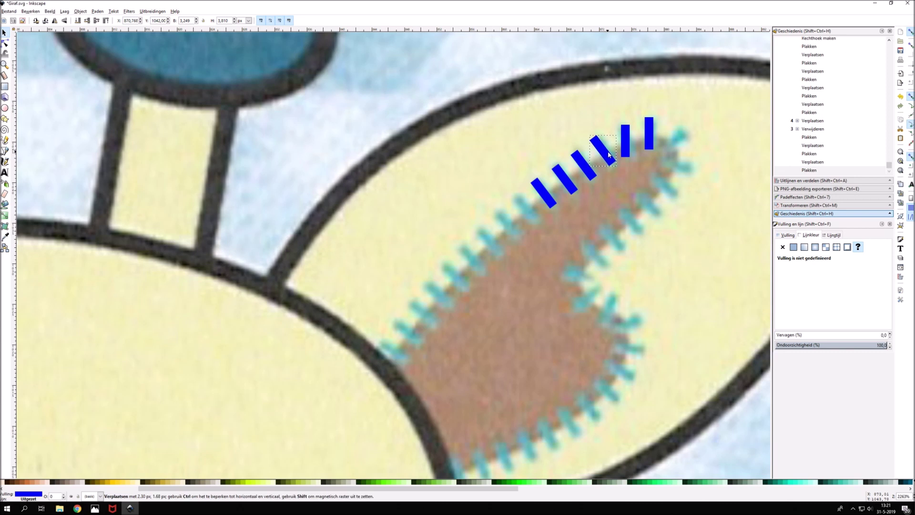
key("ctrl+v")
left_click_drag(543, 190, 486, 246)
key("ctrl+v")
key("ctrl+v")
key("ctrl+v")
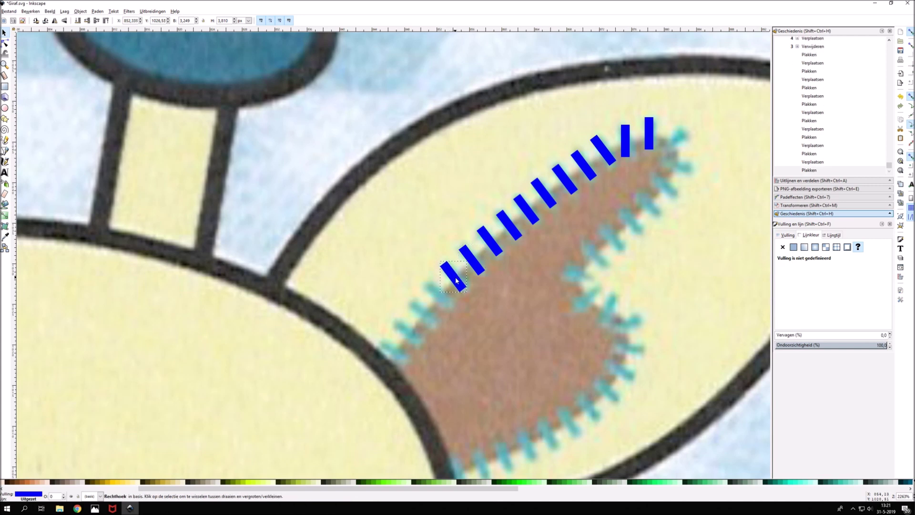
key("ctrl+v")
left_click_drag(442, 301, 392, 353)
key("ctrl+v")
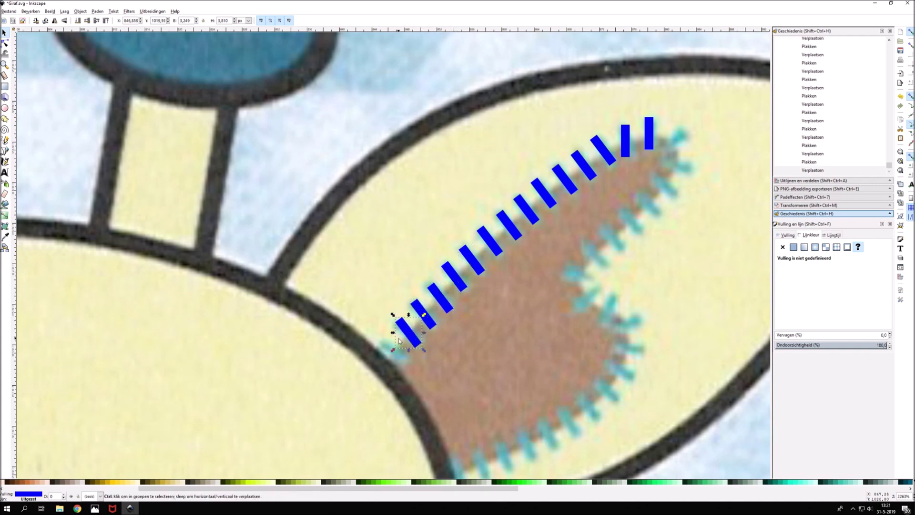
left_click_drag(374, 337, 398, 353)
left_click(398, 352)
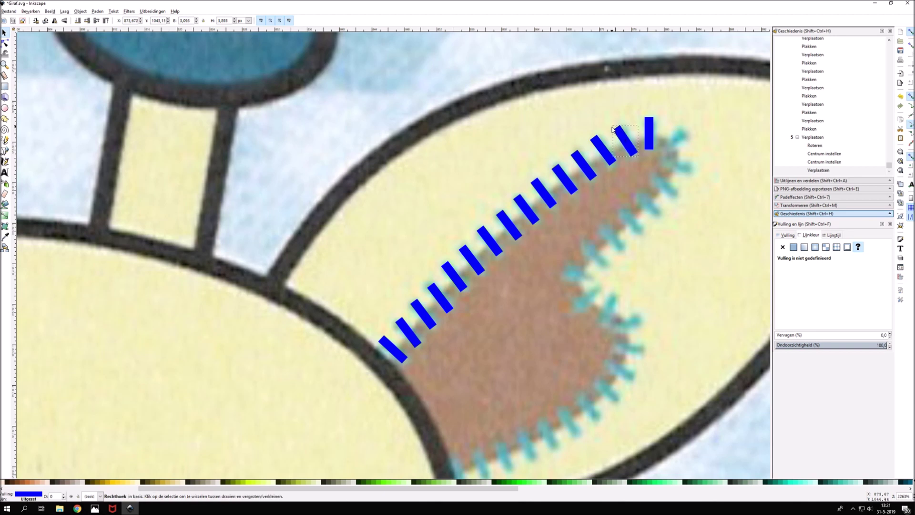
Fine-tune the top bar and lay rotated blue bars along the patch's lower edge.
left_click_drag(620, 132, 621, 133)
left_click(625, 138)
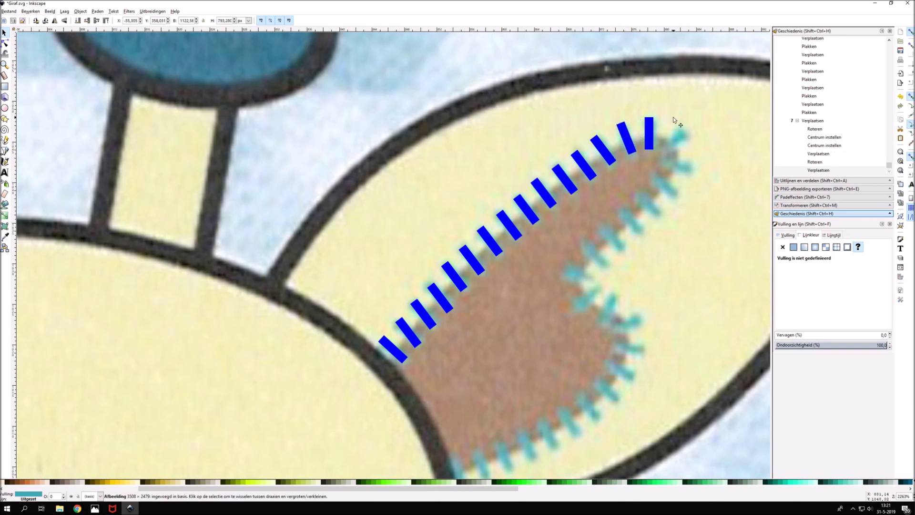
scroll(409, 330, "down", 2)
key("ctrl+v")
mouse_move(563, 391)
left_mouse_down()
mouse_move(572, 398)
mouse_move(593, 381)
left_mouse_up()
left_click(578, 396)
key("ctrl+v")
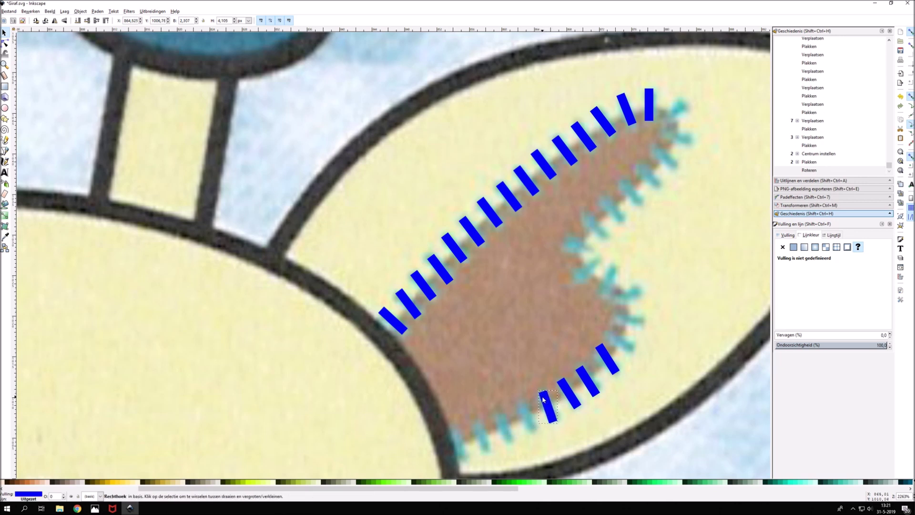
key("bracketleft")
key("bracketleft")
key("bracketleft")
key("ctrl+v")
left_click_drag(535, 427, 534, 428)
Place more blue bars around the patch's upper right and right edge.
key("ctrl+v")
key("ctrl+v")
key("ctrl+v")
key("ctrl+v")
left_click(619, 346)
mouse_move(619, 350)
left_mouse_down()
mouse_move(631, 192)
mouse_move(665, 160)
left_mouse_up()
key("ctrl+v")
Angle the top-right and notch bars to the seam, then group all 36 ear stitch bars.
key("ctrl+v")
key("ctrl+v")
mouse_move(633, 200)
left_mouse_down()
mouse_move(601, 231)
mouse_move(600, 262)
mouse_move(600, 253)
left_mouse_up()
key("ctrl+v")
key("ctrl+v")
key("ctrl+v")
left_click_drag(591, 303, 631, 320)
left_click(613, 370)
key("ctrl+v")
left_click_drag(615, 375, 629, 299)
key("ctrl+v")
key("ctrl+v")
key("bracketleft")
left_click_drag(679, 111, 684, 100)
left_click_drag(696, 133, 698, 143)
key("ctrl+v")
left_click_drag(607, 276, 597, 262)
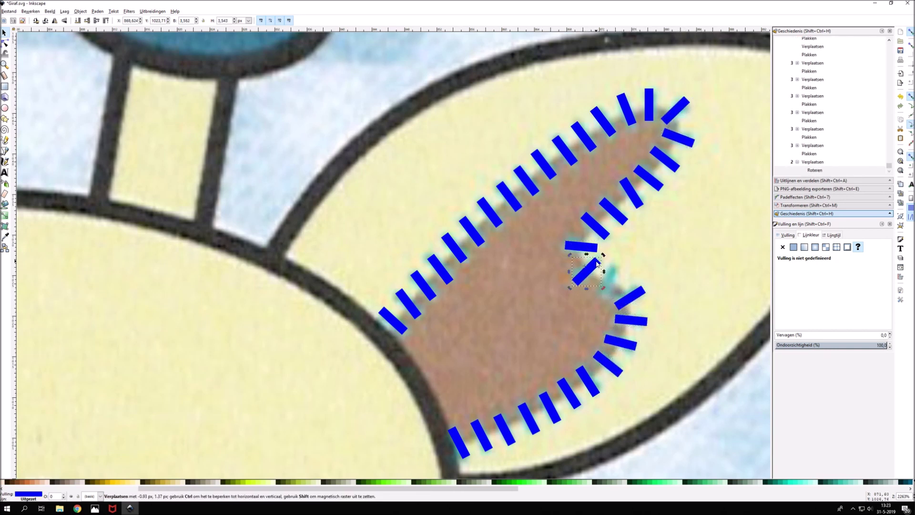
key("bracketleft")
key("bracketleft")
left_click(464, 438, "shift")
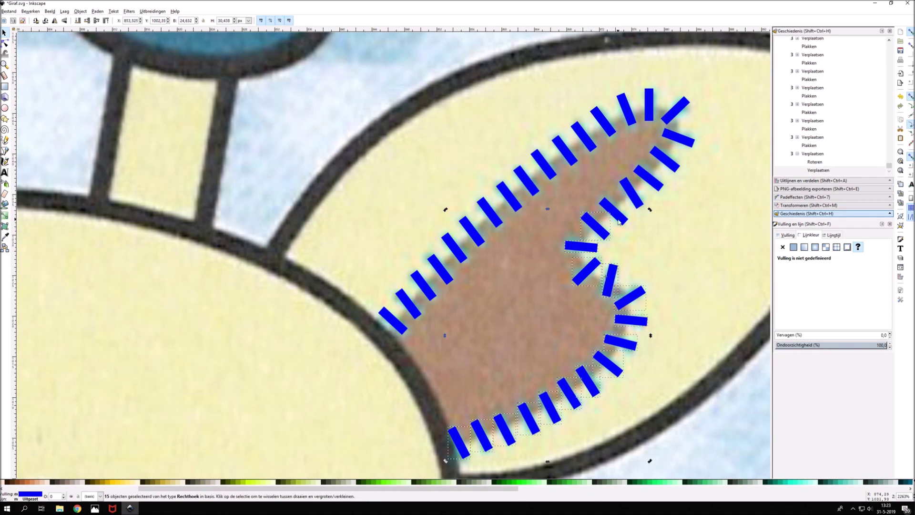
key("ctrl+g")
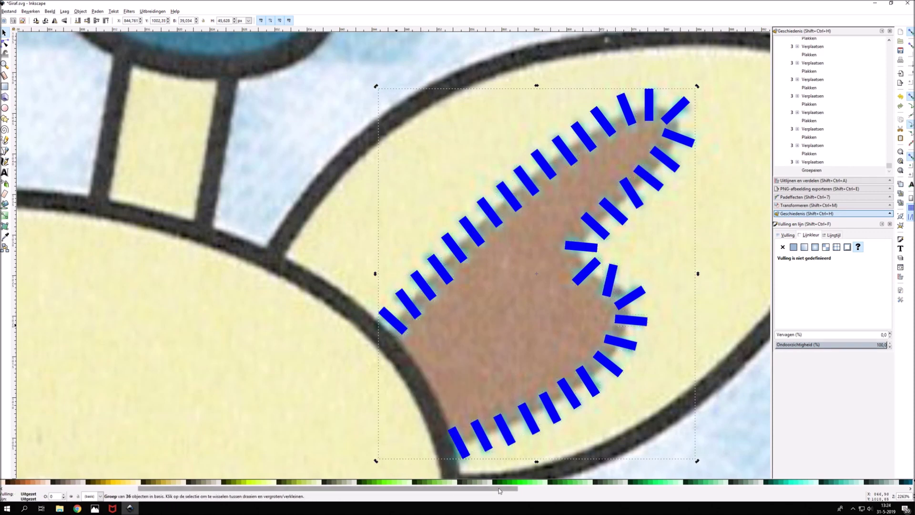
scroll(412, 314, "down", 9)
scroll(38, 317, "up", 9)
Paste blue stitch bars onto the second ear patch's upper seam.
key("ctrl+v")
left_click_drag(362, 290, 375, 280)
key("ctrl+v")
key("ctrl+v")
key("ctrl+v")
key("ctrl+v")
key("ctrl+v")
key("ctrl+v")
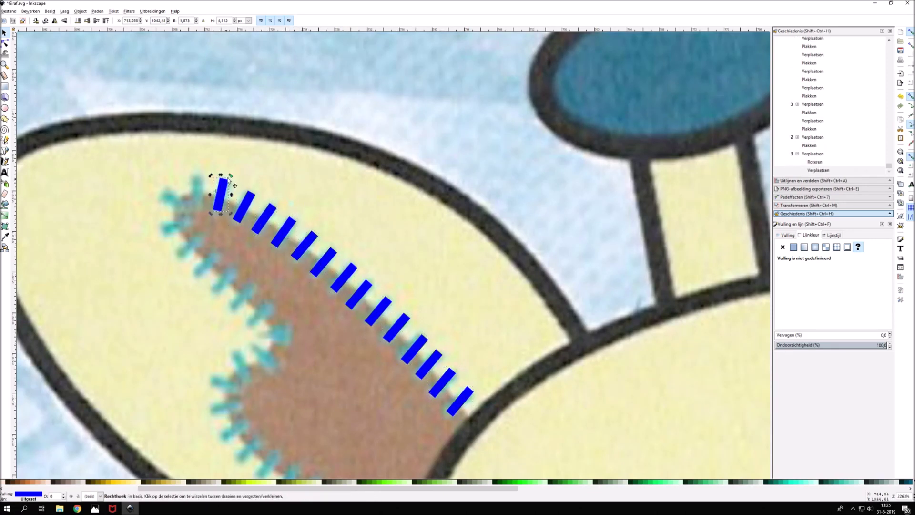
key("ctrl+v")
left_click_drag(172, 214, 172, 227)
key("ctrl+v")
key("ctrl+v")
key("ctrl+v")
key("ctrl+v")
key("ctrl+v")
Add and rotate blue bars along the patch's lower edge to follow the seam.
key("ctrl+v")
scroll(188, 281, "down", 2)
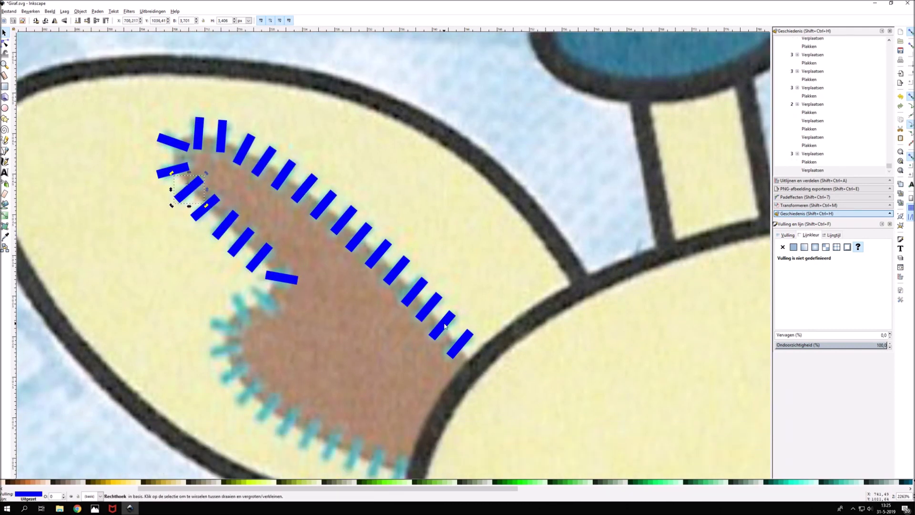
scroll(286, 382, "down", 3)
key("ctrl+v")
key("bracketleft")
key("ctrl+v")
key("ctrl+v")
key("ctrl+v")
key("ctrl+v")
key("ctrl+v")
key("bracketright")
left_click_drag(294, 397, 286, 393)
key("Tab")
key("bracketleft")
Place horizontal and diagonal blue bars around the notch in the patch.
key("ctrl+v")
key("ctrl+v")
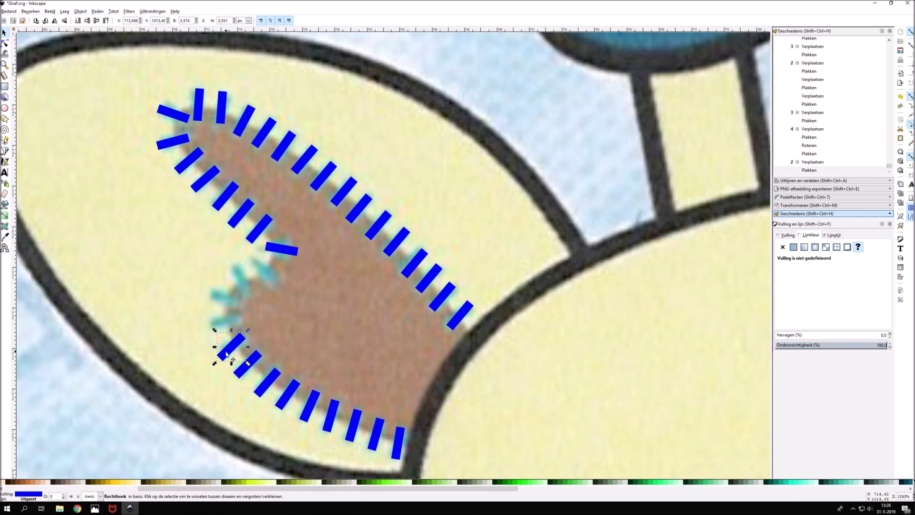
key("bracketleft")
key("ctrl+v")
left_click_drag(273, 255, 224, 300)
key("ctrl+v")
key("bracketright")
key("bracketright")
key("bracketright")
mouse_move(272, 243)
left_mouse_down()
mouse_move(270, 267)
mouse_move(243, 281)
left_mouse_up()
key("ctrl+v")
key("ctrl+v")
key("Delete")
Select the ring of blue bars and group them into 36 objects.
left_click_drag(414, 464, 275, 392)
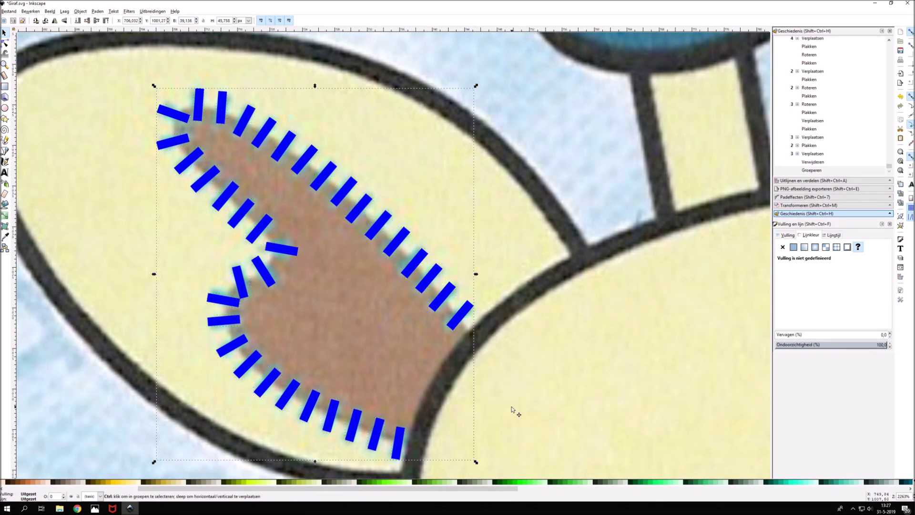
scroll(515, 408, "down", 4)
scroll(620, 419, "down", 4)
scroll(738, 436, "down", 1)
scroll(739, 436, "down", 2)
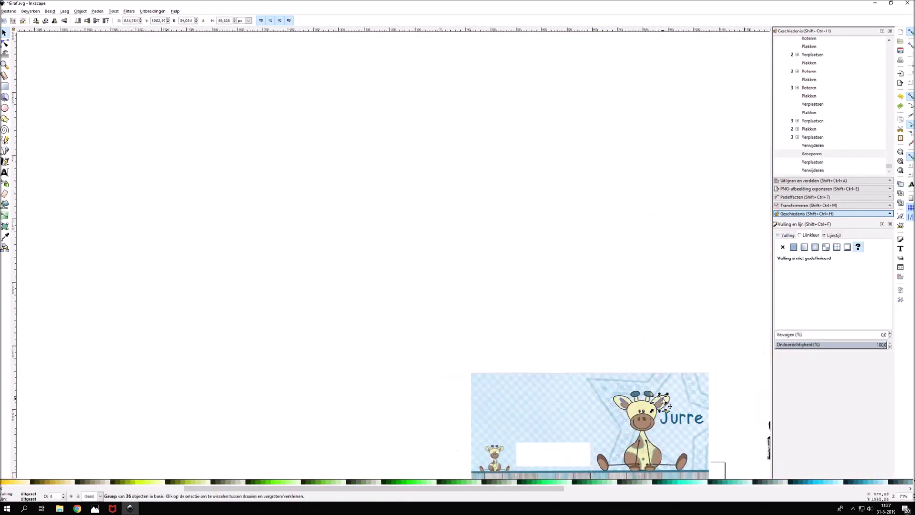
Colour the ear stitch dashes with the card's teal using the Dropper.
scroll(701, 414, "up", 3)
scroll(608, 428, "up", 2)
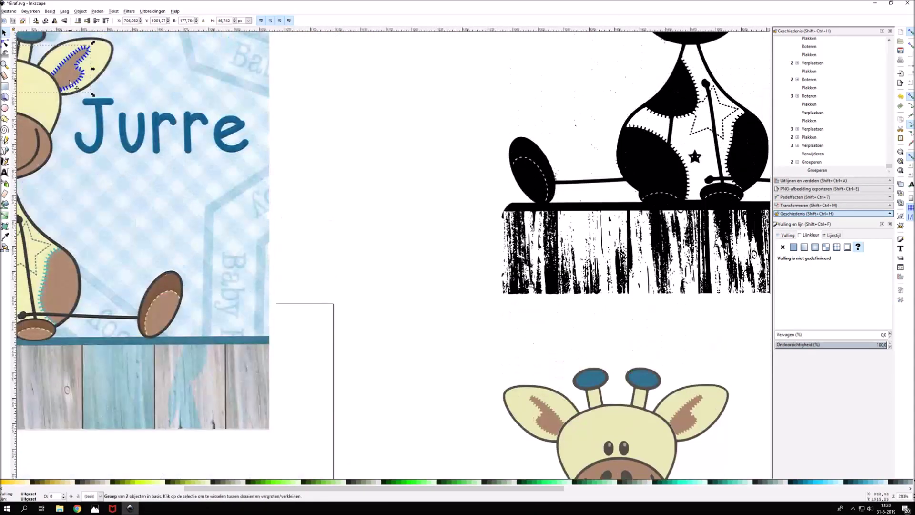
scroll(607, 429, "down", 2)
scroll(608, 429, "up", 3)
key("d")
left_click(607, 471)
scroll(435, 341, "down", 1)
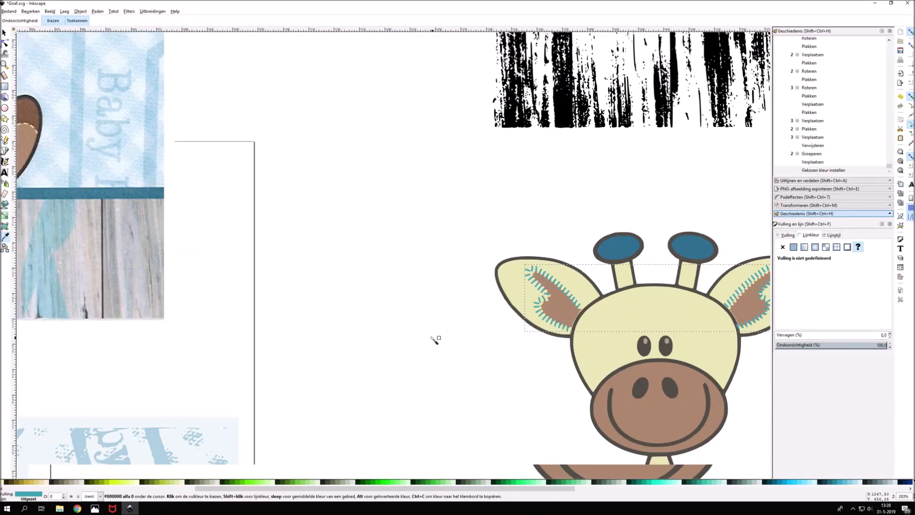
Nudge the ears right and down, then place a small dash on the star edge.
key("s")
left_click(169, 19)
left_click(169, 22)
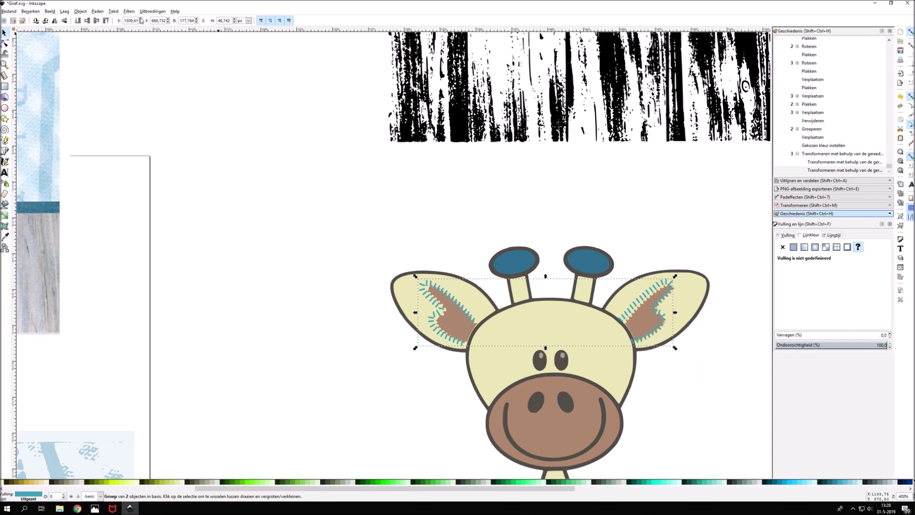
left_click(169, 22)
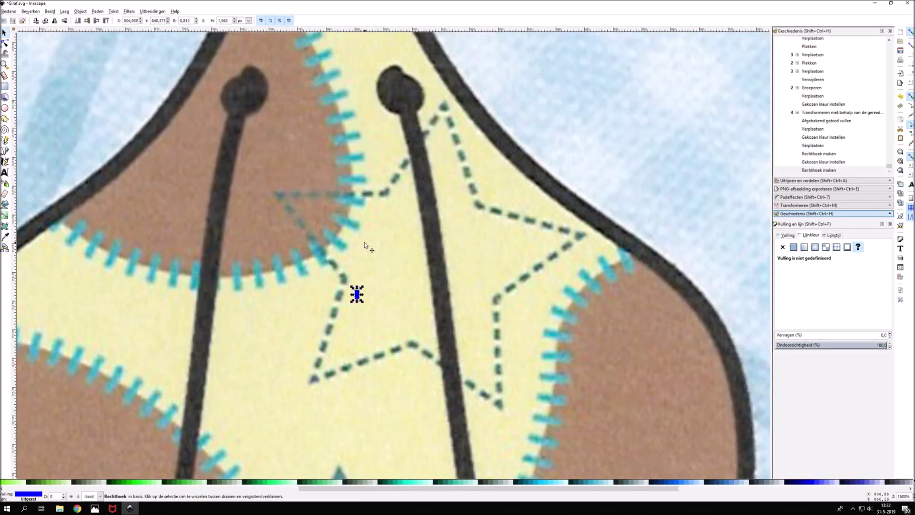
left_click_drag(360, 300, 339, 296)
Paste and rotate blue dashes along the star's lower-right edge and right arm.
left_click(273, 188)
key("ctrl+v")
key("ctrl+v")
key("ctrl+v")
key("ctrl+v")
key("ctrl+v")
key("ctrl+v")
key("ctrl+v")
key("ctrl+v")
key("ctrl+v")
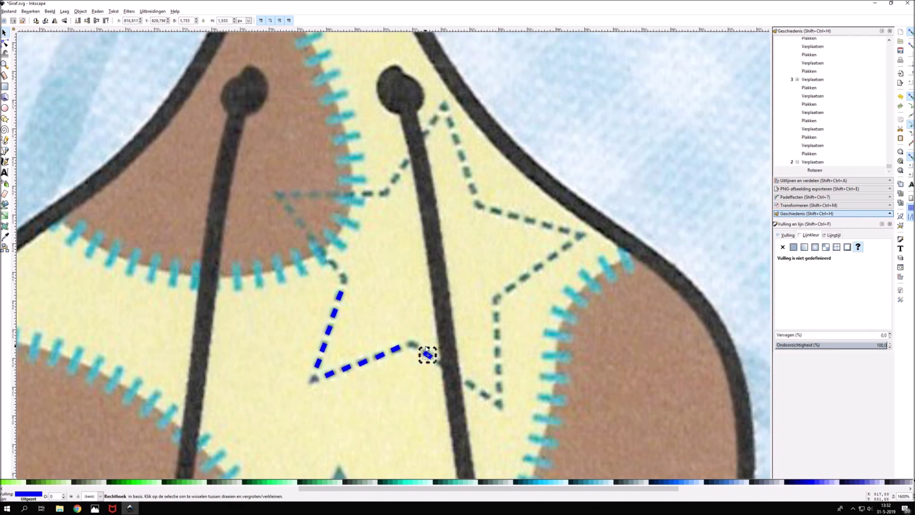
key("ctrl+v")
key("ctrl+v")
key("ctrl+v")
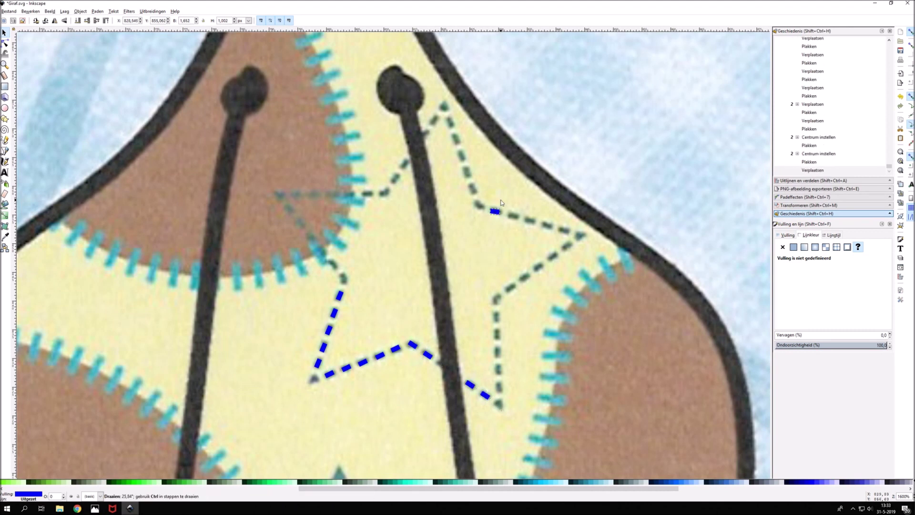
key("ctrl+v")
key("ctrl+v")
key("ctrl+v")
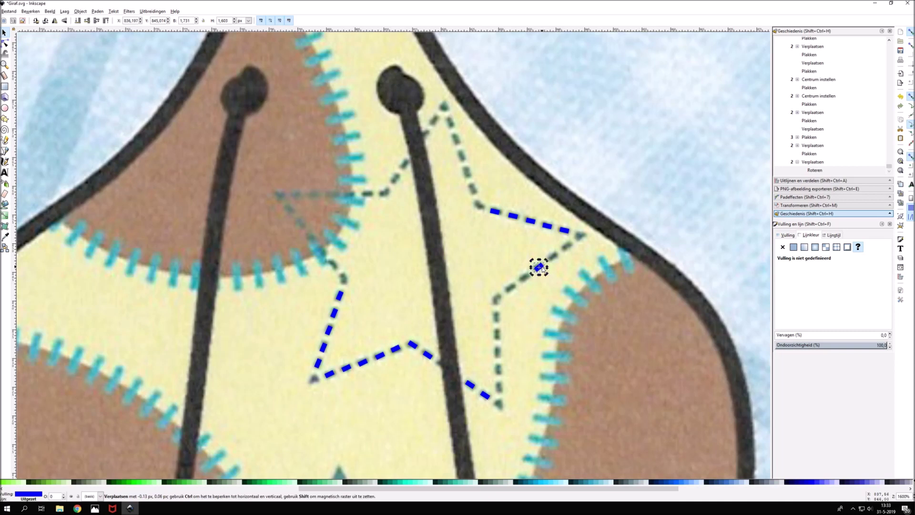
key("ctrl+v")
key("Delete")
key("ctrl+v")
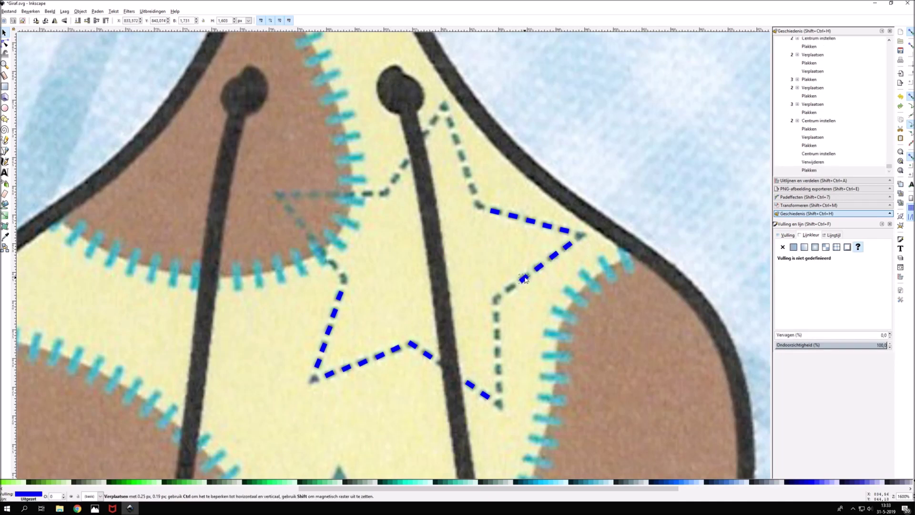
key("ctrl+v")
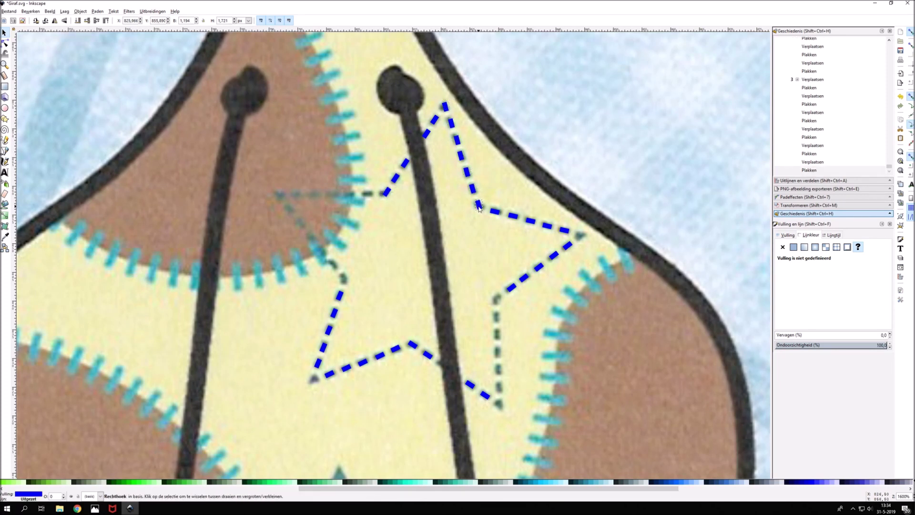
left_click_drag(289, 210, 289, 210)
key("alt+bracketleft")
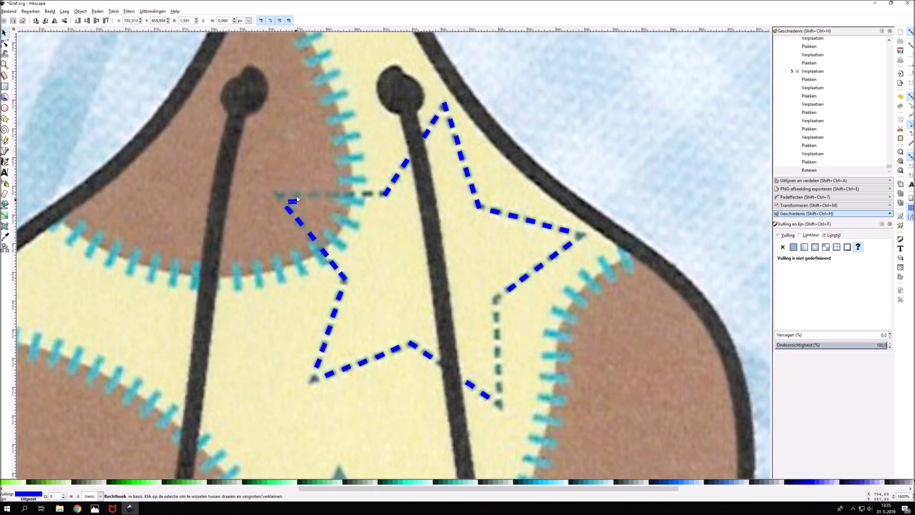
Add dashes along the top-left edge and fit merged dashes onto the top and right tips.
key("ctrl+v")
key("ctrl+v")
key("ctrl+v")
key("ctrl+v")
key("ctrl+v")
left_click(316, 378, "shift")
key("ctrl+plus")
key("ctrl+v")
left_click_drag(281, 195, 444, 107)
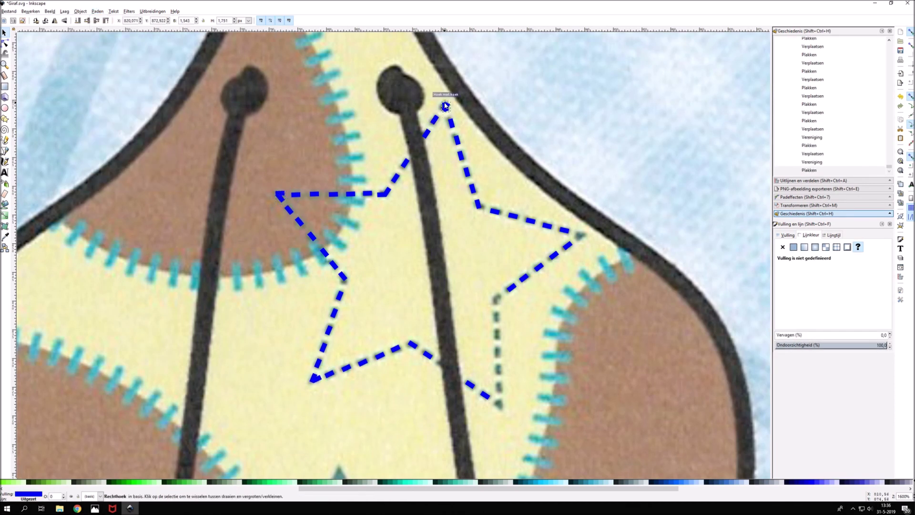
left_click(141, 21)
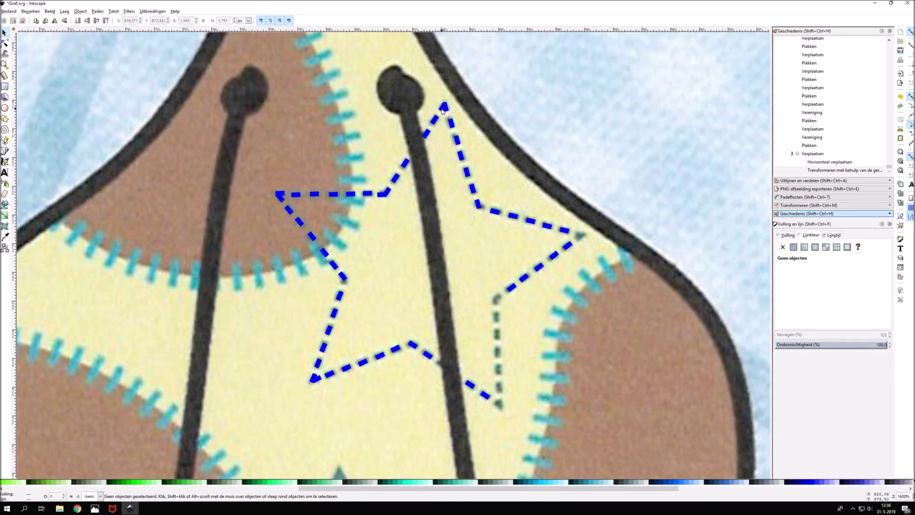
key("ctrl+plus")
key("ctrl+v")
left_click_drag(568, 241, 586, 238)
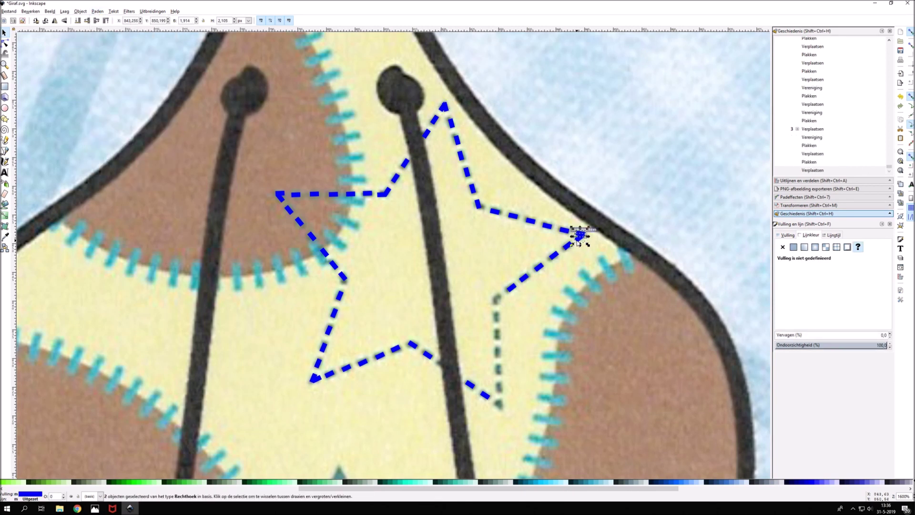
key("ctrl+plus")
Fill the remaining gaps in the star's right arms, then select all the star dashes.
key("ctrl+v")
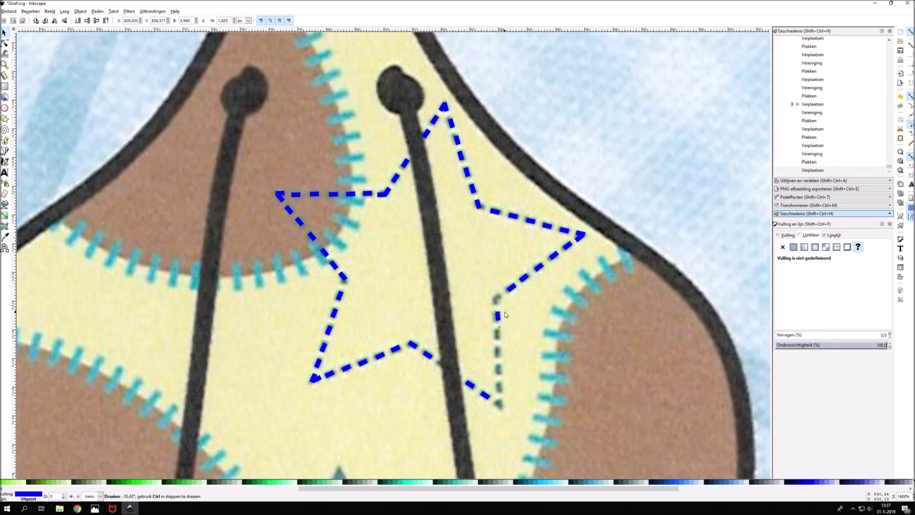
left_click_drag(496, 315, 498, 401)
key("ctrl+plus")
left_click(339, 296)
key("ctrl+v")
left_click_drag(339, 296, 341, 276)
key("ctrl+plus")
key("ctrl+v")
mouse_move(495, 211)
left_mouse_down()
mouse_move(475, 200)
mouse_move(536, 252)
left_mouse_up()
key("ctrl+plus")
key("minus")
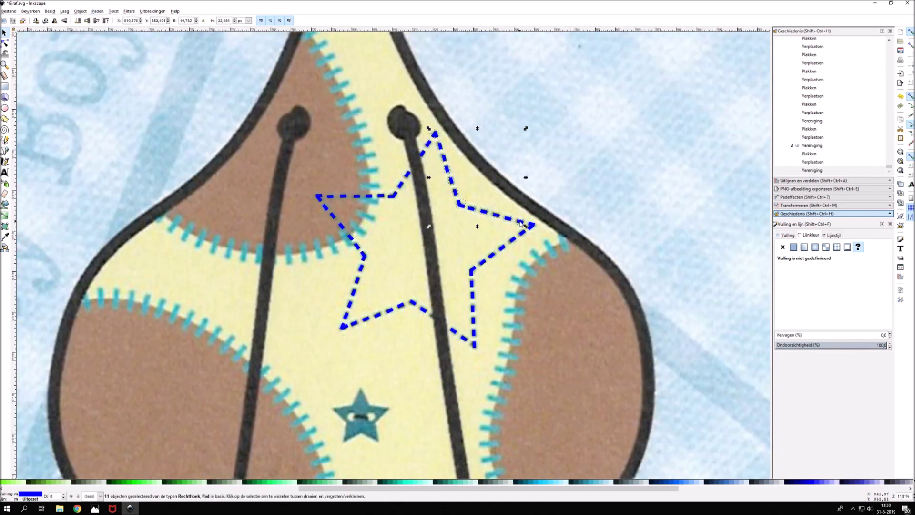
key("ctrl+a")
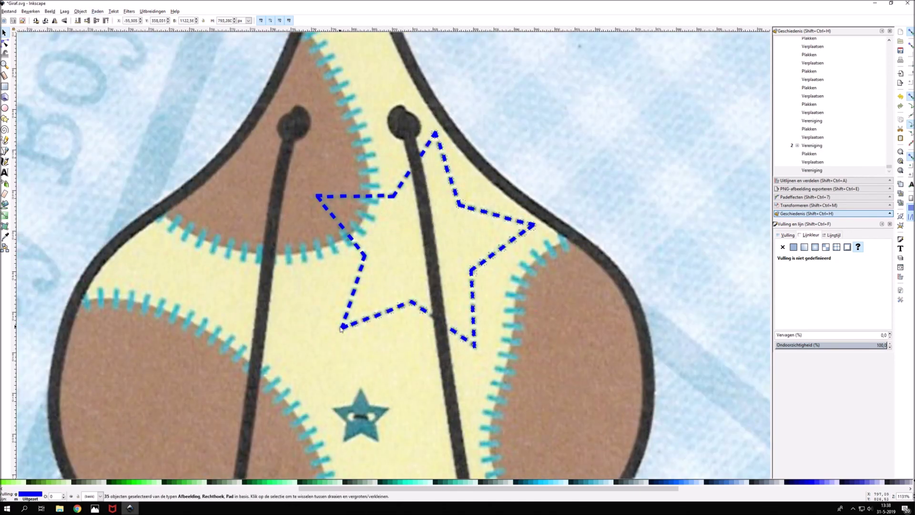
Move the grouped dashed star right and down into position.
right_click(471, 273)
mouse_move(473, 275)
left_mouse_down()
mouse_move(659, 321)
mouse_move(746, 392)
left_mouse_up()
scroll(659, 321, "down", 5)
scroll(691, 358, "up", 3)
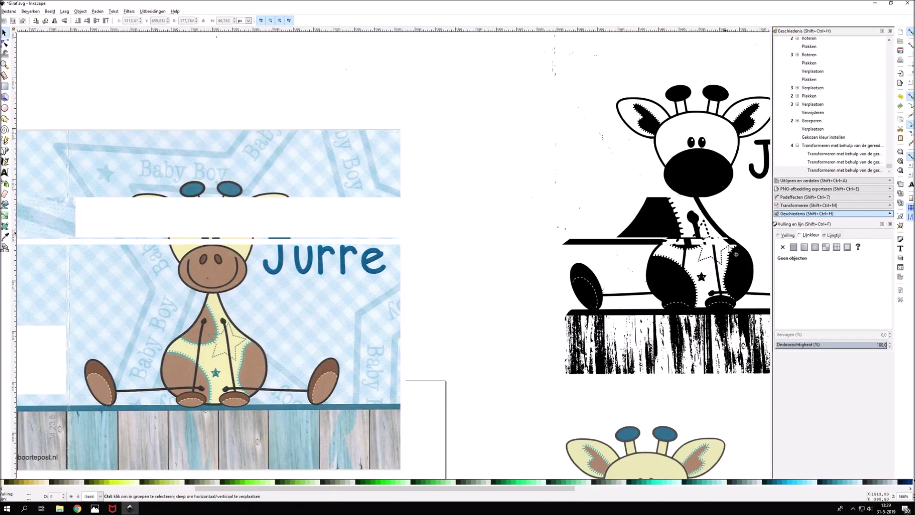
scroll(705, 224, "up", 2)
scroll(695, 243, "up", 2)
scroll(688, 258, "up", 2)
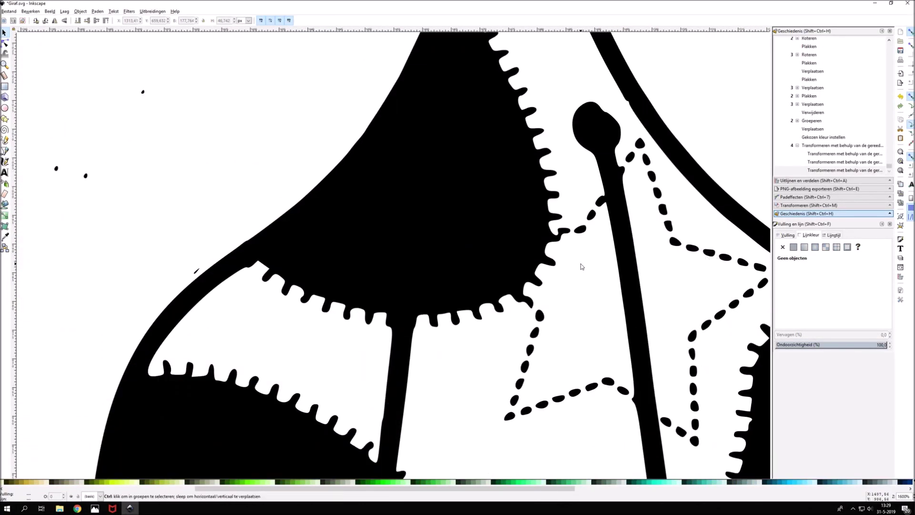
scroll(582, 262, "down", 4)
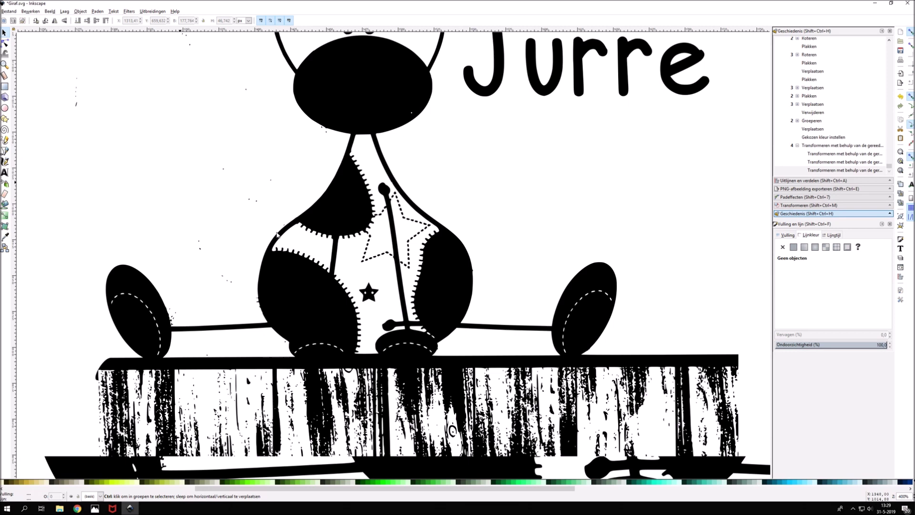
Zoom in and node-edit the large black traced path around the star.
scroll(368, 300, "up", 1)
scroll(368, 298, "up", 1)
scroll(369, 297, "up", 1)
scroll(370, 296, "up", 1)
left_click(371, 296)
key("n")
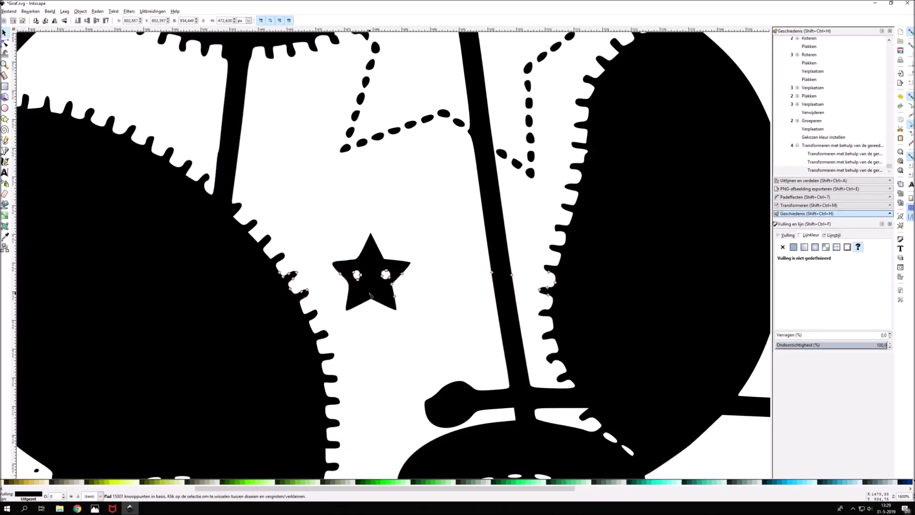
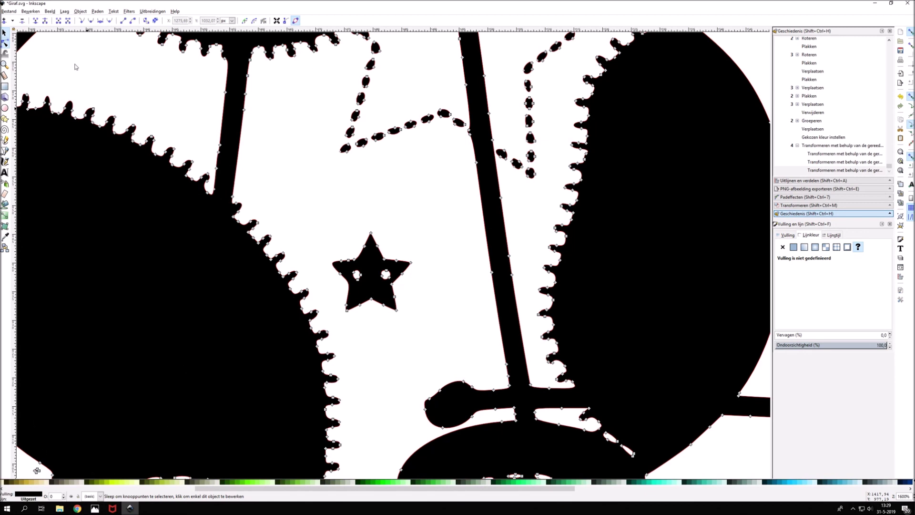
Fill the small star shape with olive green using the Paint Bucket.
key("shift+F7")
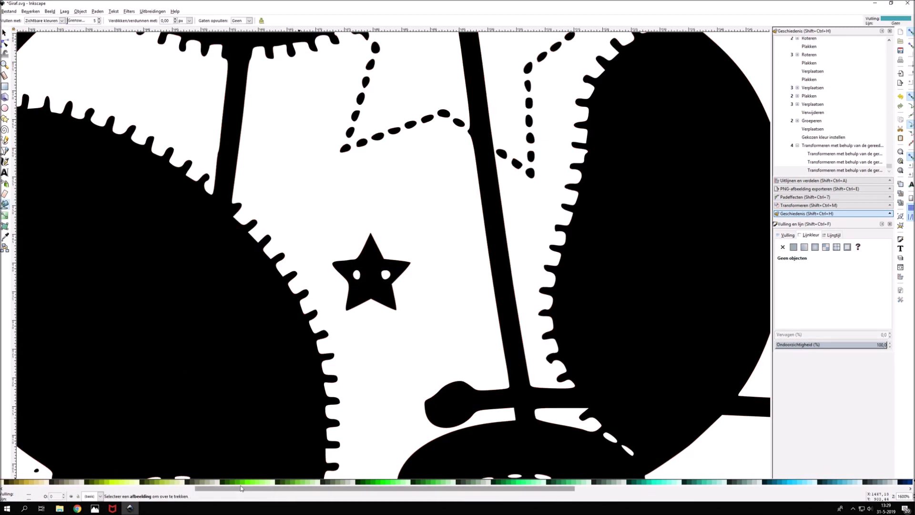
left_click(153, 482)
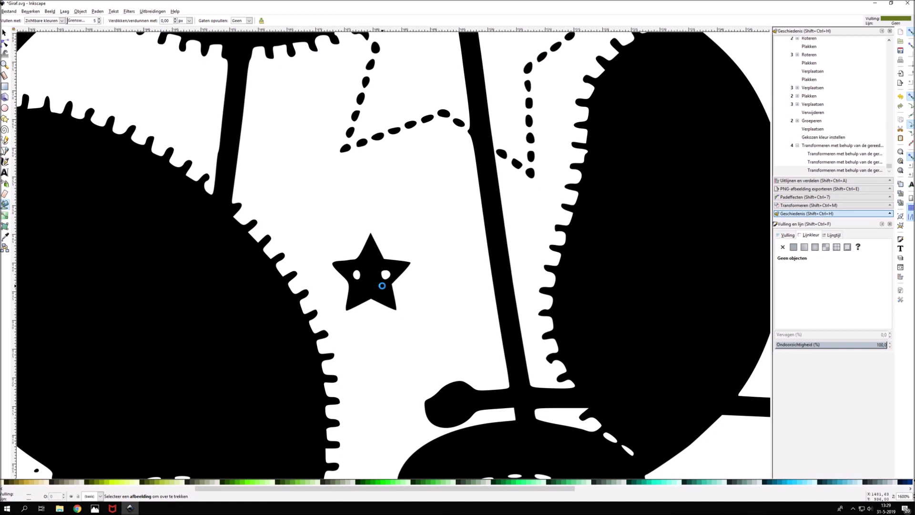
left_click(379, 285)
left_click(4, 33)
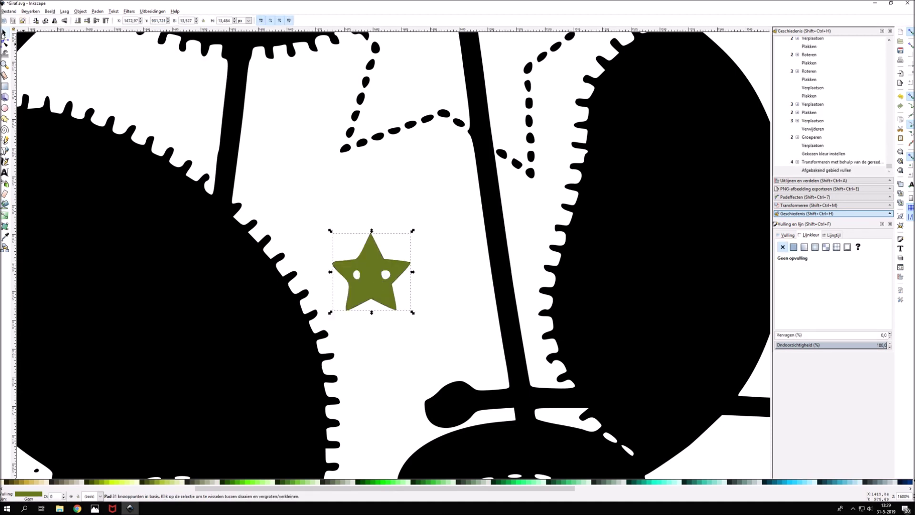
double_click(363, 289)
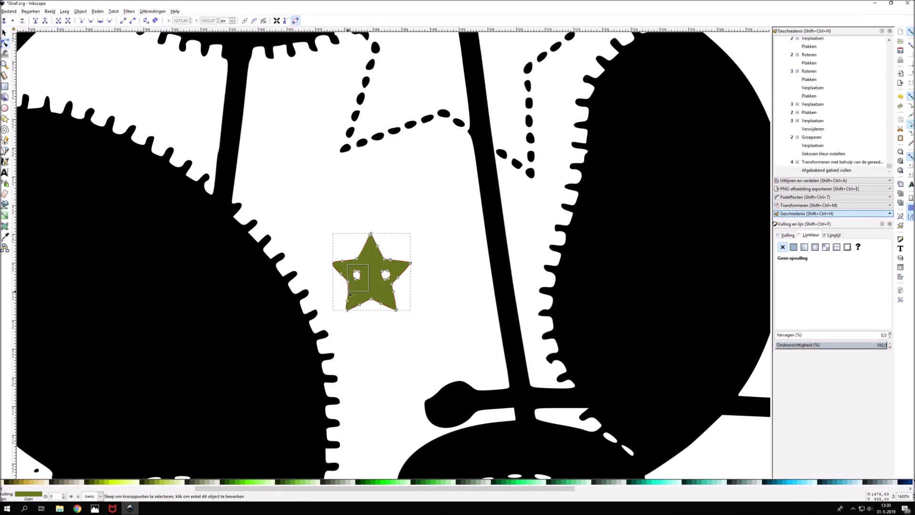
key("s")
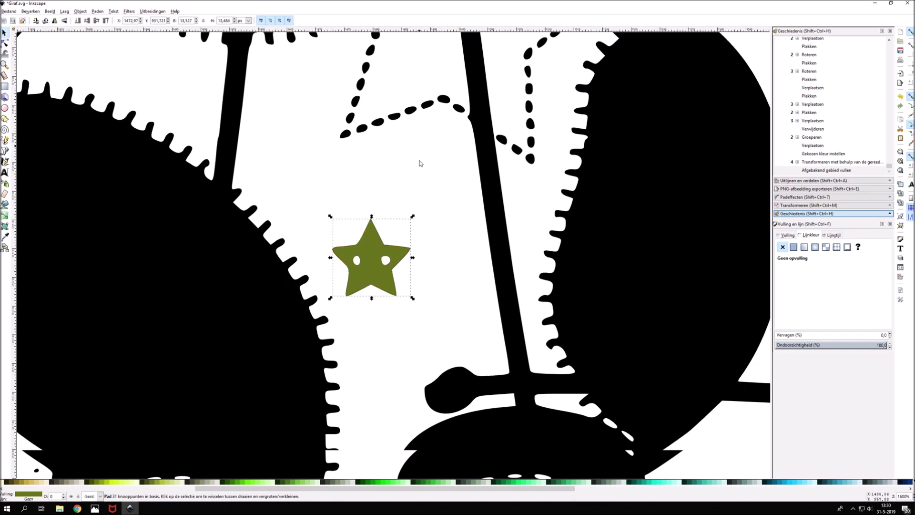
Move the green star onto the coloured giraffe's belly.
scroll(419, 177, "down", 2)
scroll(419, 178, "down", 1)
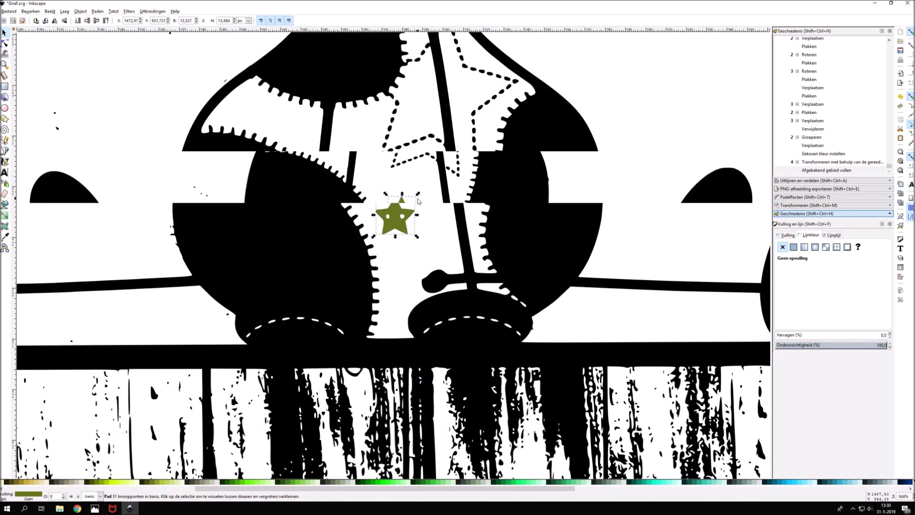
scroll(295, 206, "down", 1)
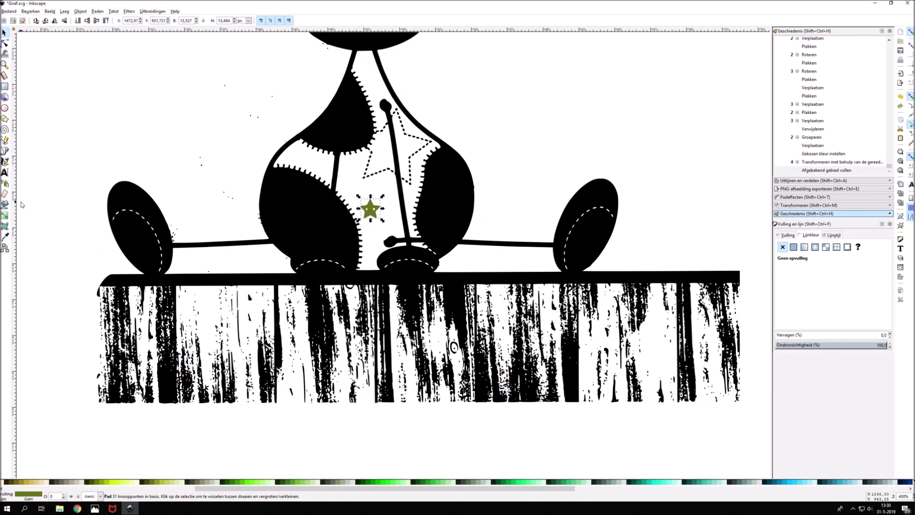
scroll(593, 179, "down", 2)
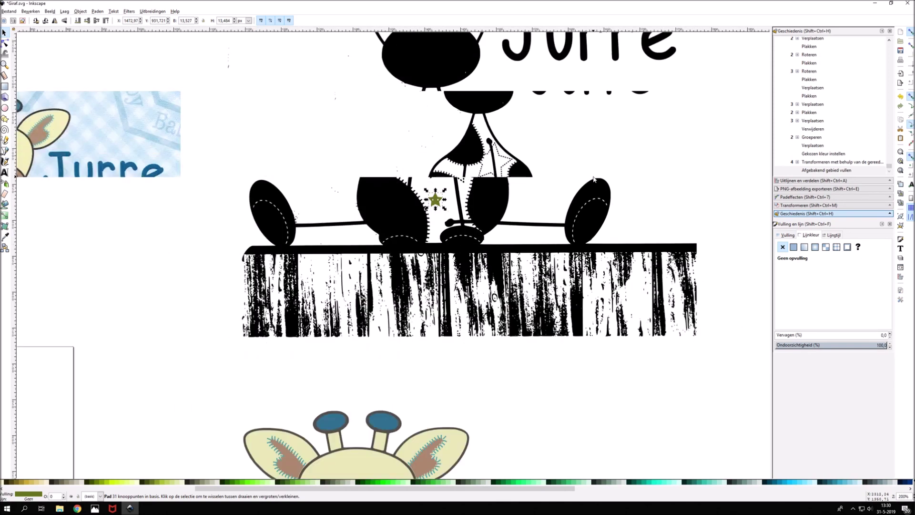
scroll(593, 179, "down", 1)
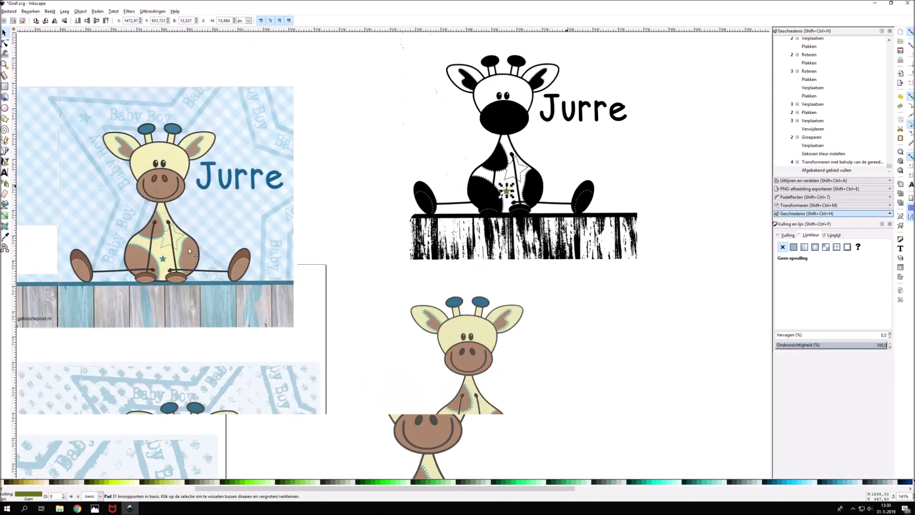
scroll(155, 257, "up", 2)
scroll(155, 258, "up", 5)
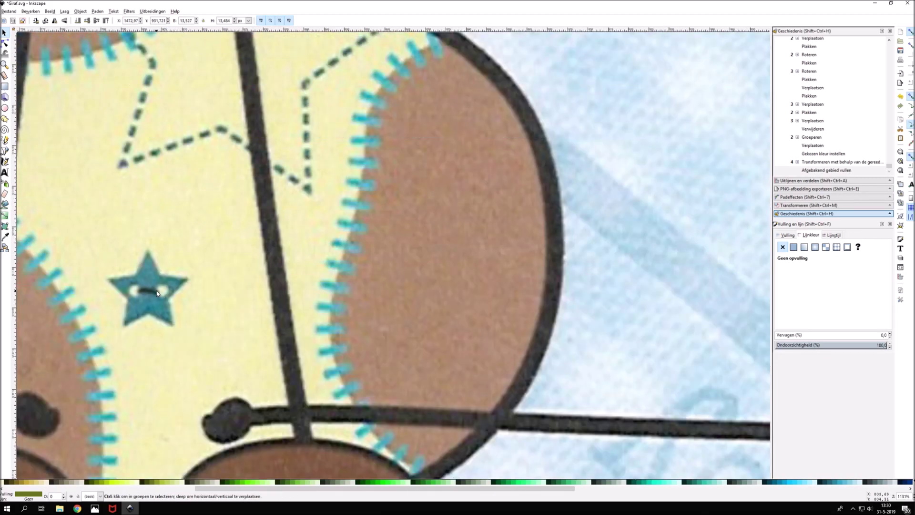
scroll(156, 291, "down", 1)
scroll(601, 281, "down", 2)
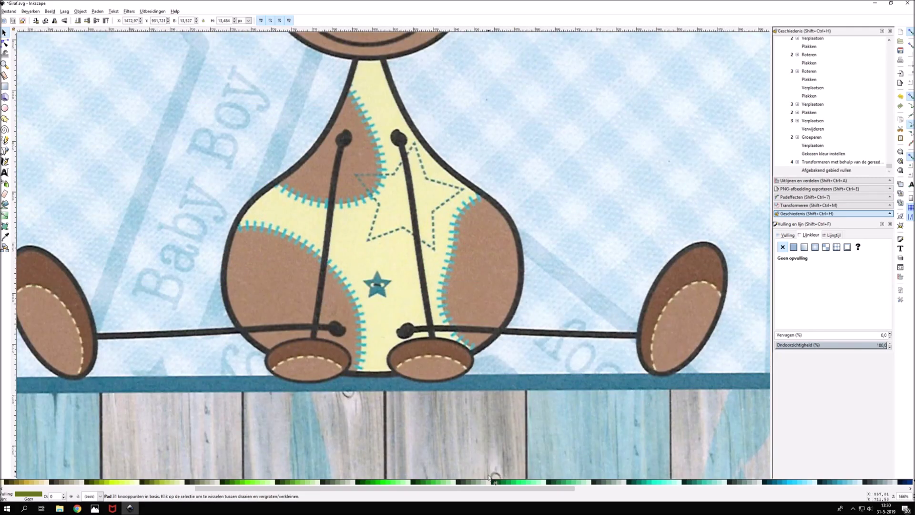
left_click_drag(489, 488, 590, 490)
scroll(677, 294, "down", 1)
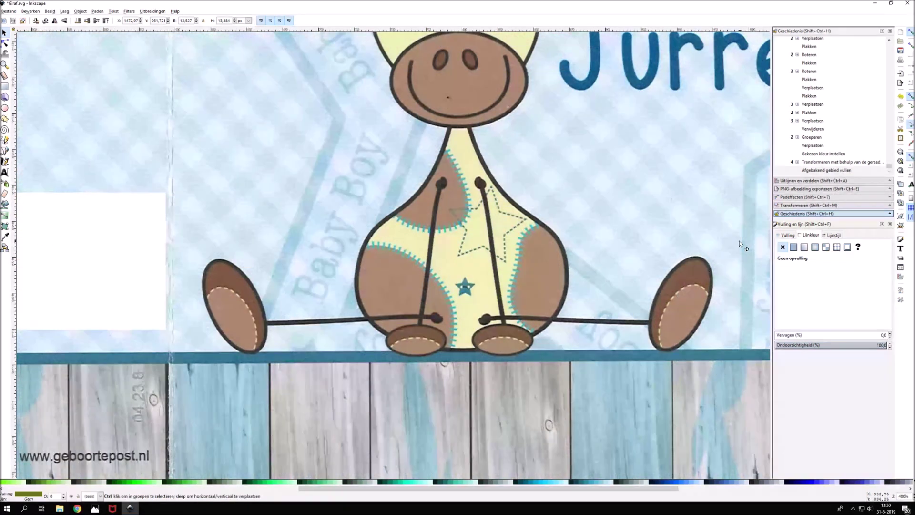
scroll(198, 192, "down", 3)
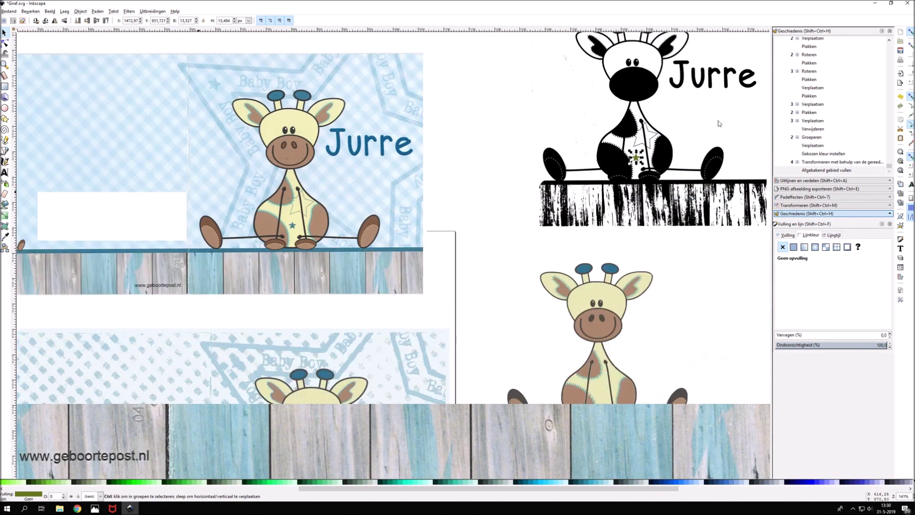
left_click_drag(637, 158, 632, 177)
left_click_drag(617, 343, 603, 404)
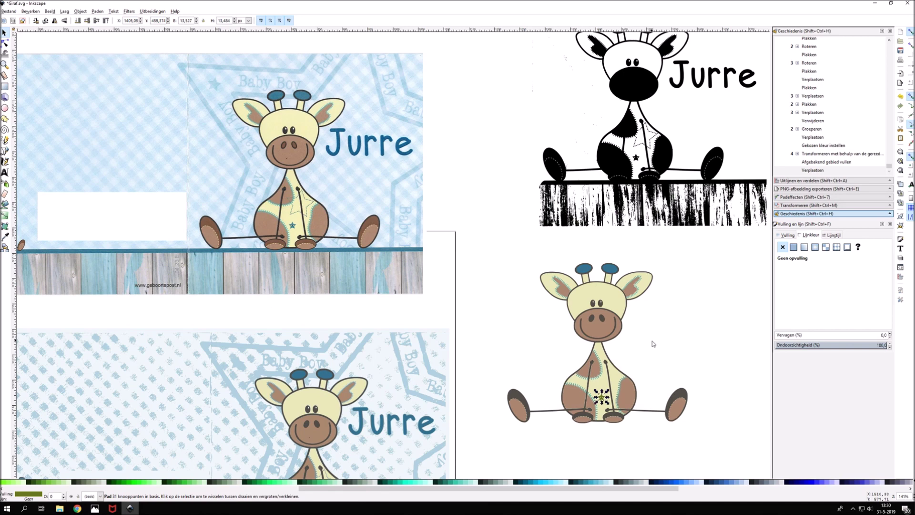
scroll(653, 343, "down", 1)
scroll(653, 343, "down", 1)
scroll(639, 345, "up", 2, "ctrl")
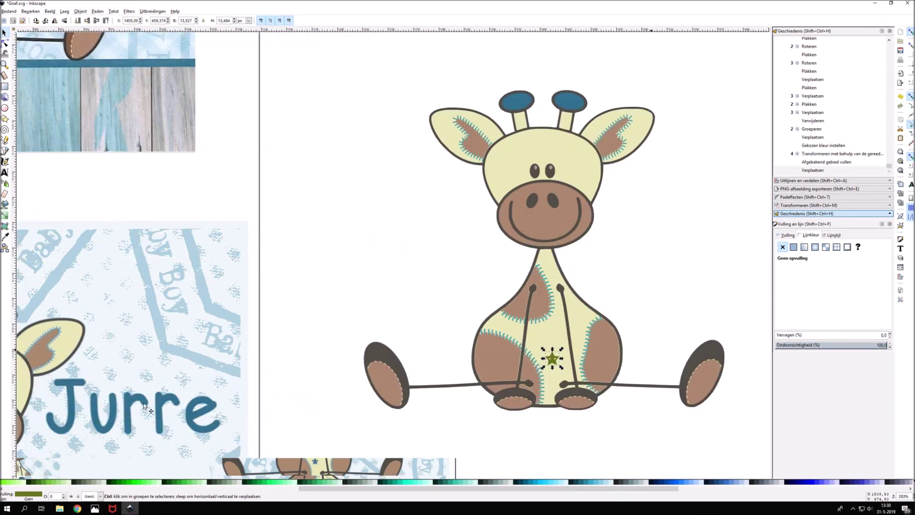
Give the star the reference star's blue with the Dropper.
left_click(5, 235)
left_click(517, 100)
left_click(6, 33)
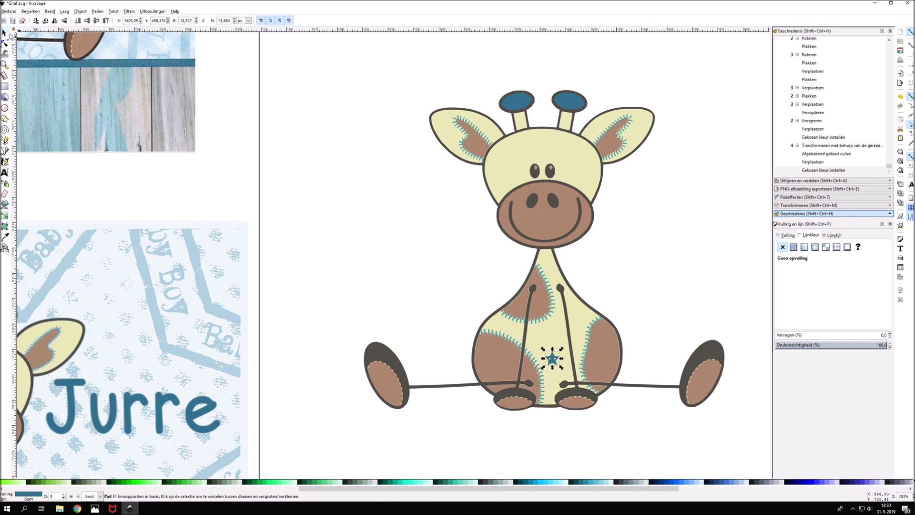
Nudge the blue star slightly left into place on the belly.
left_click_drag(554, 358, 553, 358)
left_click(553, 358)
scroll(154, 95, "down", 2, "ctrl")
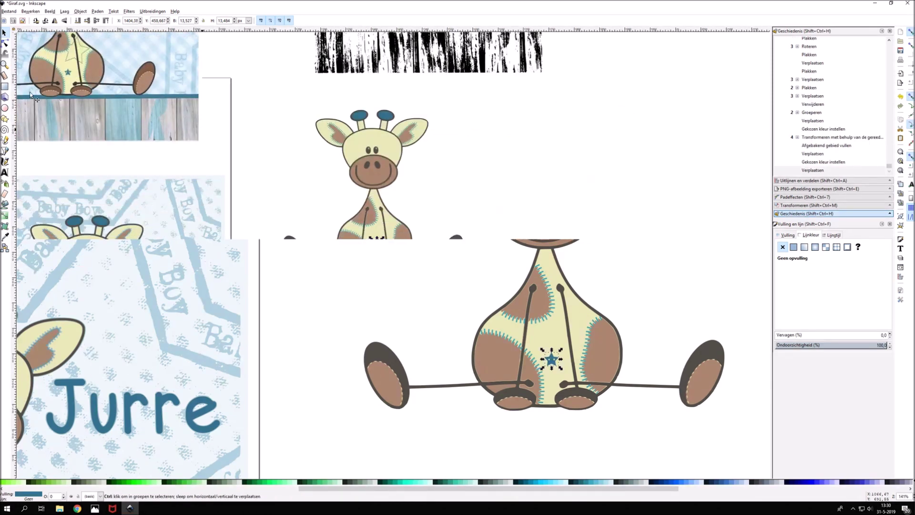
scroll(66, 102, "up", 3, "ctrl")
scroll(67, 102, "up", 3, "ctrl")
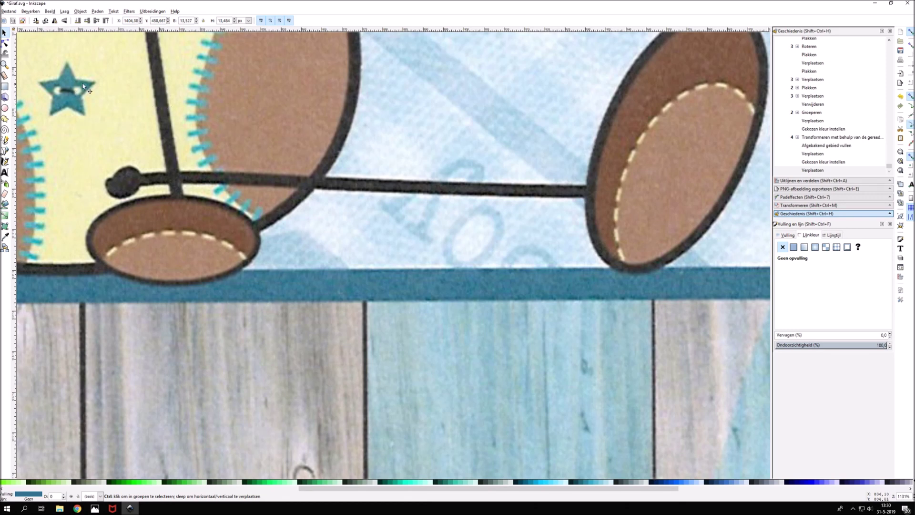
scroll(612, 171, "down", 11, "ctrl")
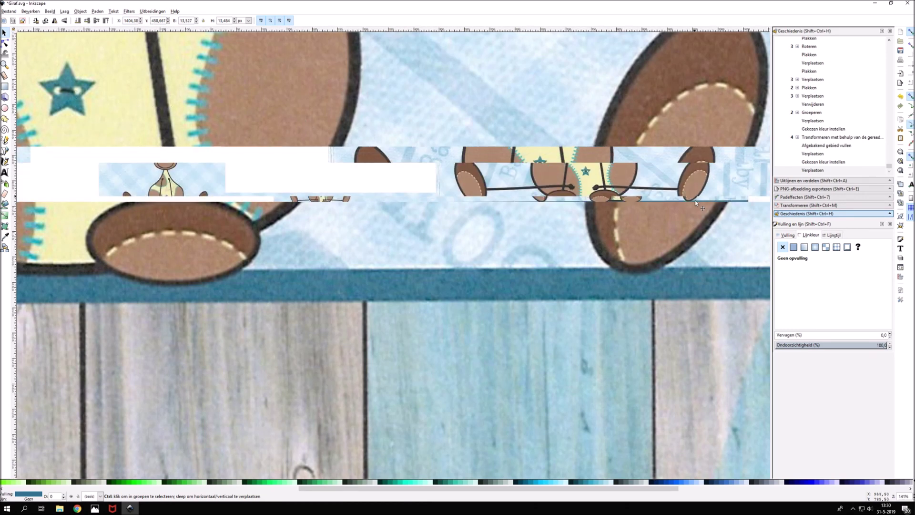
scroll(759, 260, "up", 9, "ctrl")
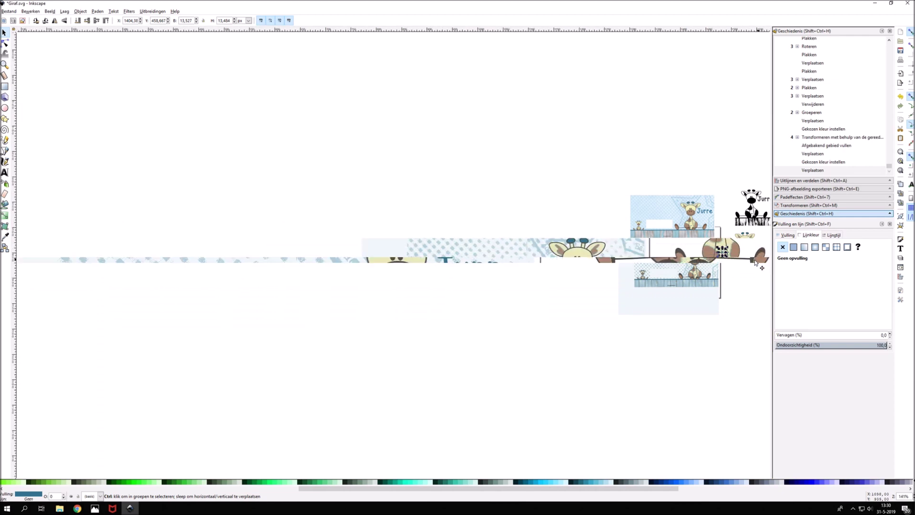
scroll(539, 212, "up", 4, "ctrl")
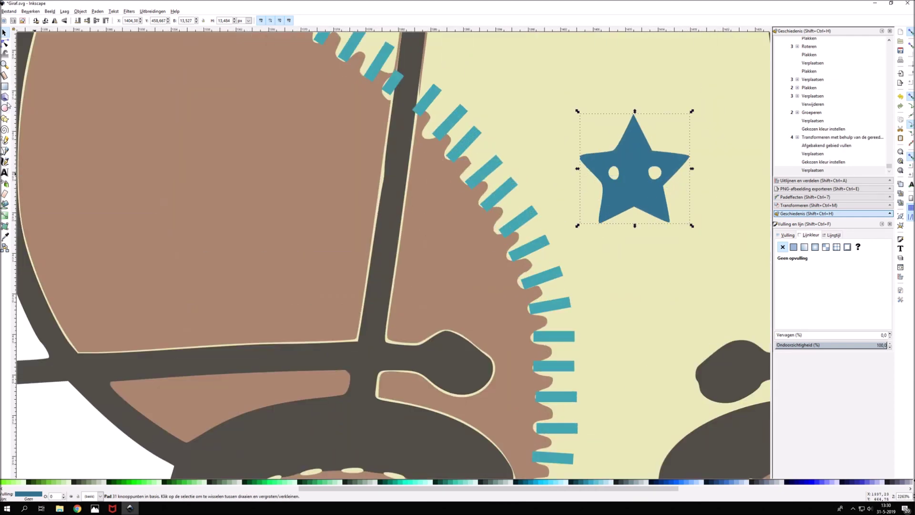
left_click(4, 87)
Draw a thin bar across the star's eyes and colour it the outline's dark grey-brown.
left_click_drag(615, 169, 655, 176)
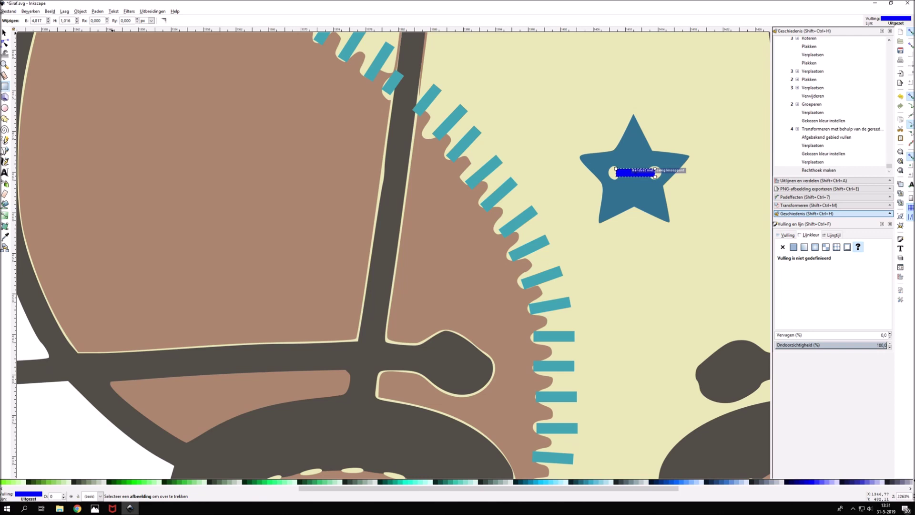
key("s")
left_click(640, 192)
left_click(642, 174)
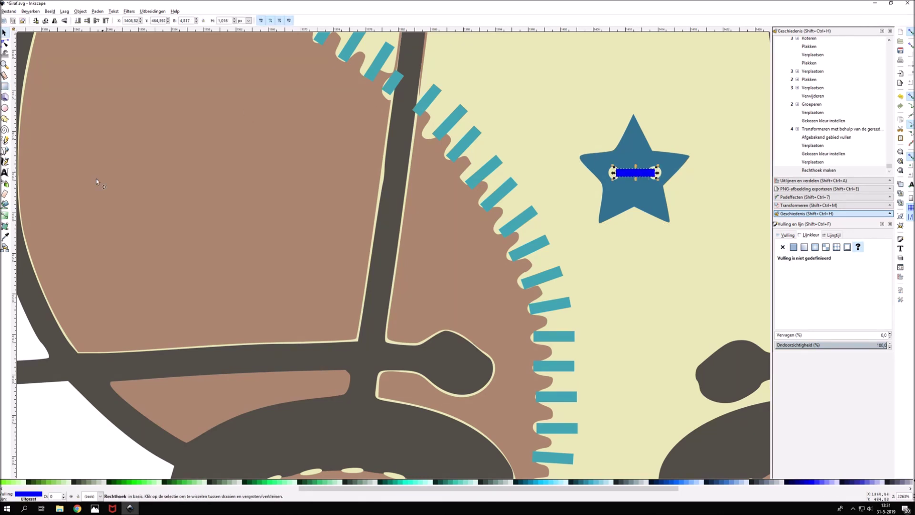
left_click(6, 237)
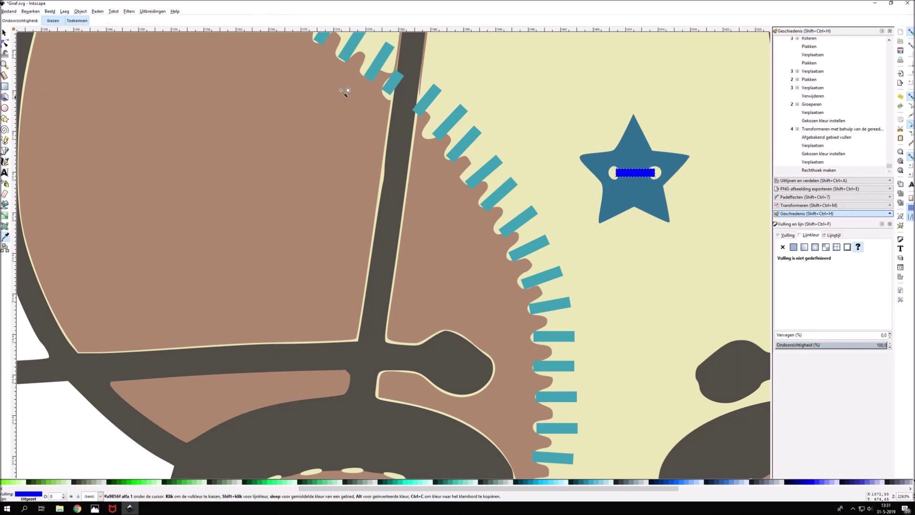
left_click(396, 115)
key("s")
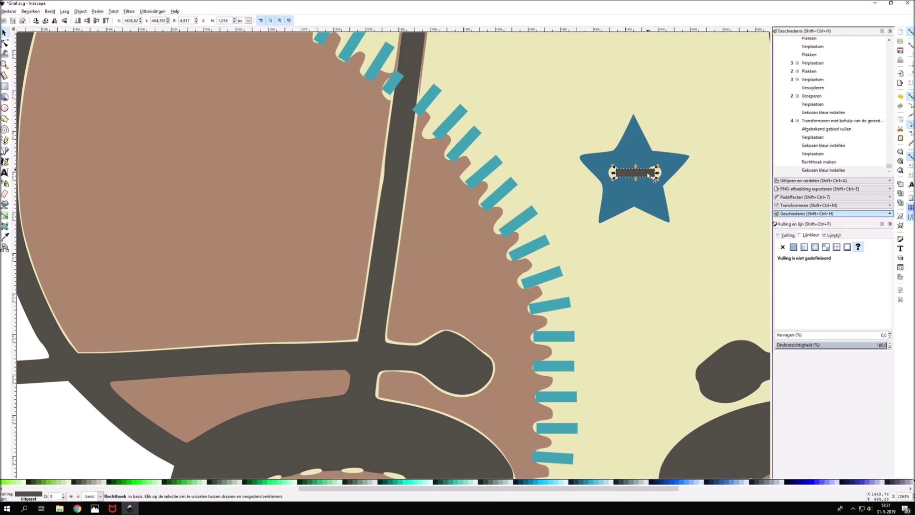
scroll(698, 199, "down", 2, "ctrl")
scroll(702, 197, "down", 3, "ctrl")
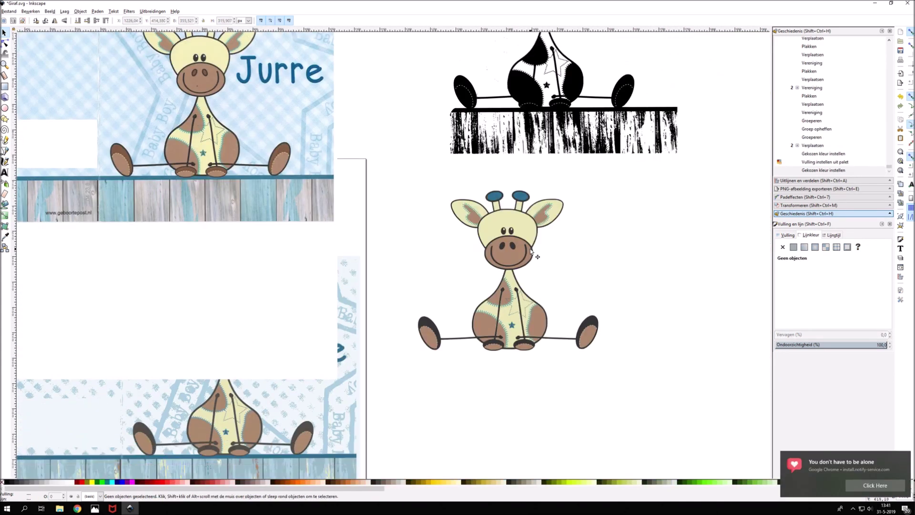
Select the black traced giraffe path and box-select its fence and body nodes for removal.
scroll(188, 137, "up", 2)
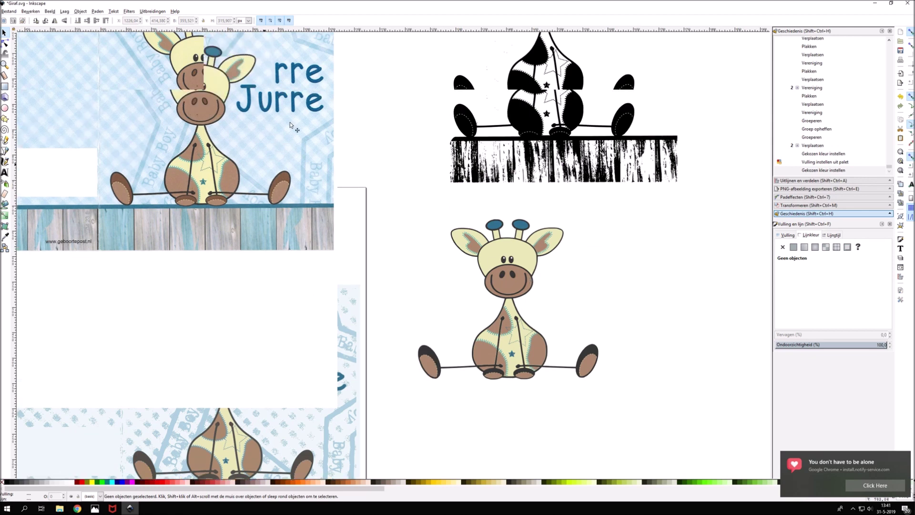
left_click(187, 137)
left_click(113, 11)
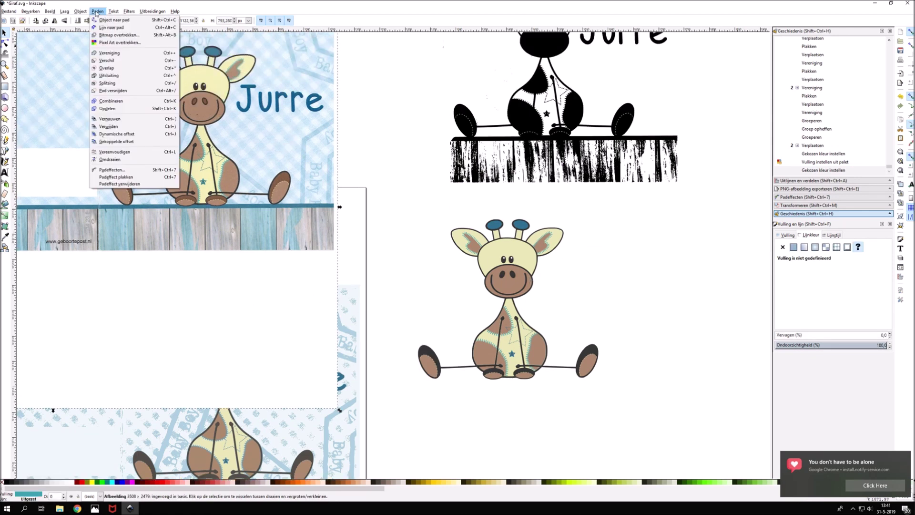
scroll(608, 118, "up", 3)
left_click(597, 77)
key("n")
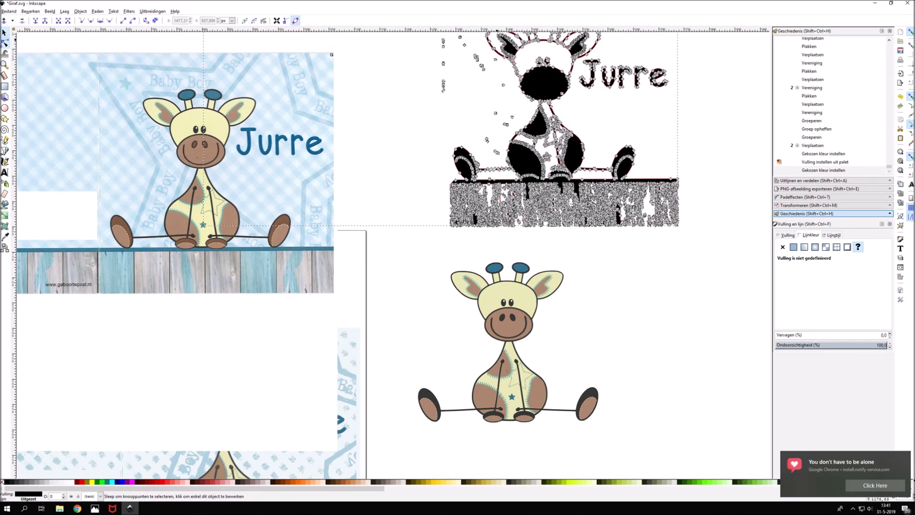
key("s")
key("Escape")
scroll(514, 181, "up", 3)
left_click(577, 230)
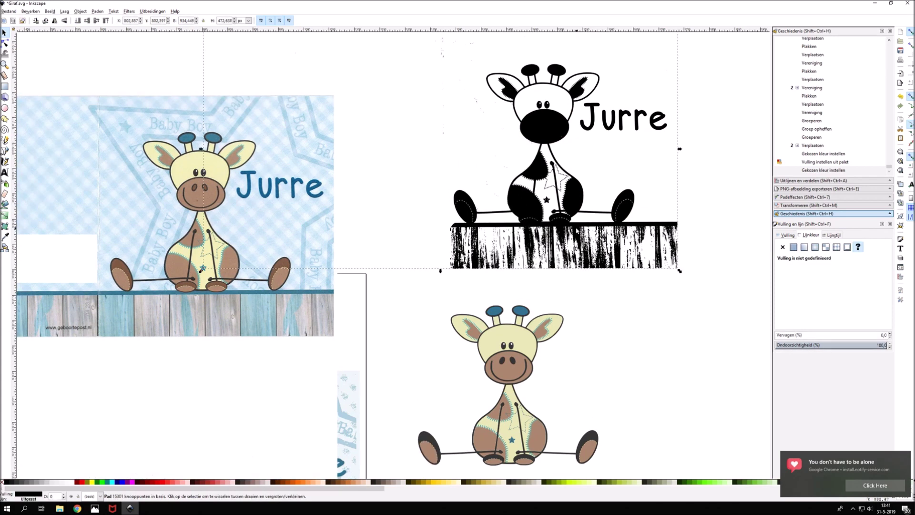
key("n")
left_click_drag(426, 153, 707, 276)
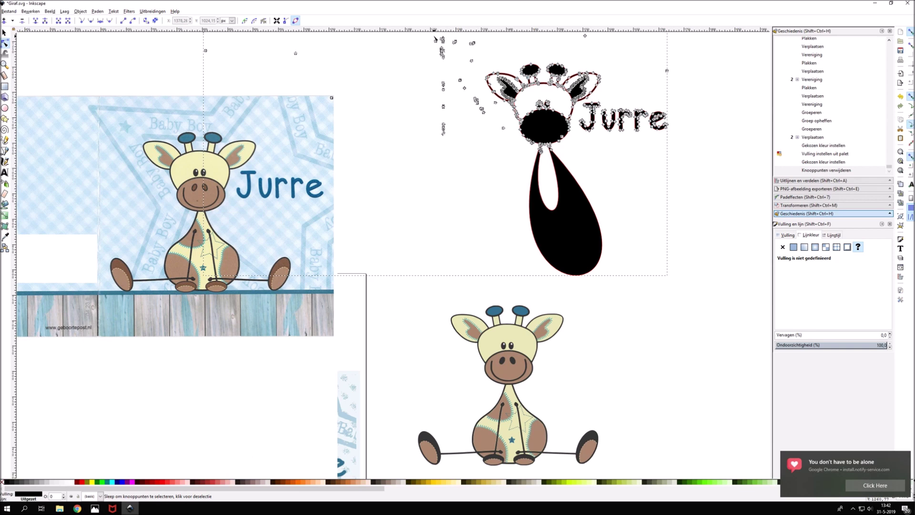
Delete the head, neck and blob nodes so only the Jurre lettering remains.
scroll(429, 81, "up", 3)
left_click_drag(424, 83, 580, 259)
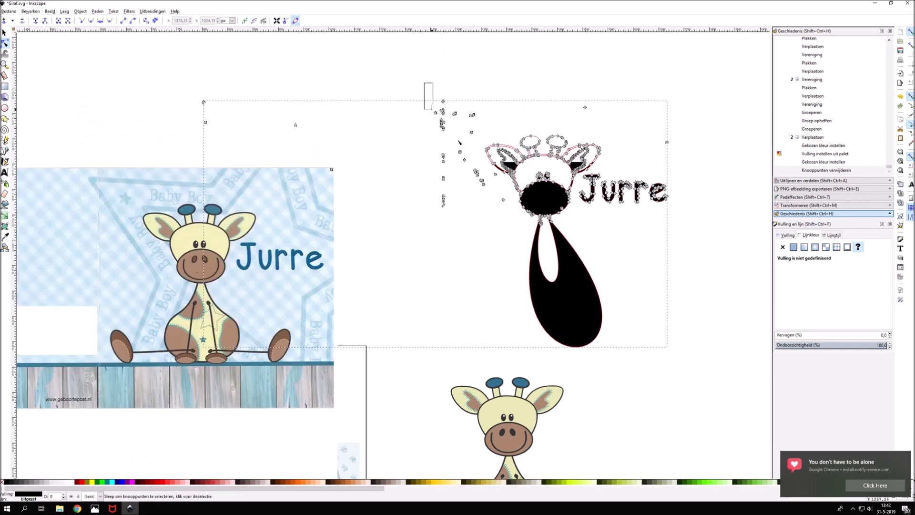
key("Delete")
left_click_drag(513, 77, 699, 174)
key("Delete")
left_click_drag(143, 75, 571, 249)
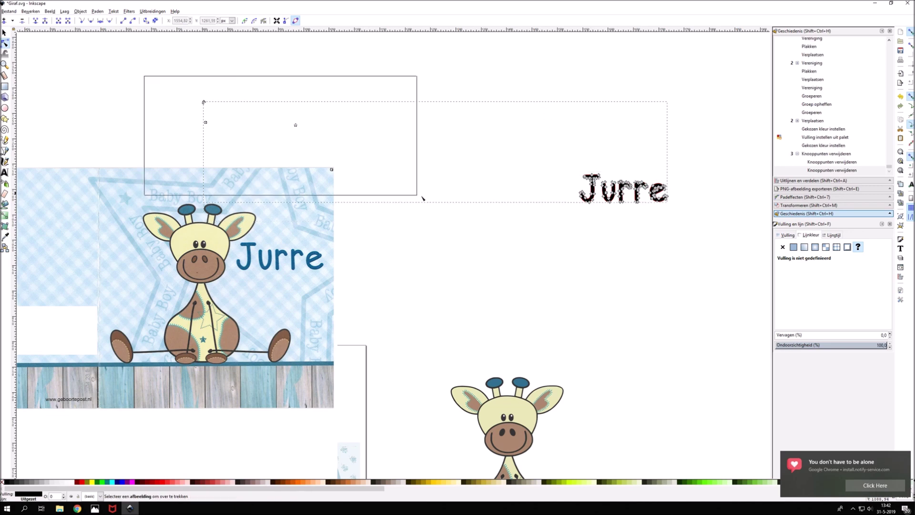
Colour Jurre with the card name's blue and move it beside the coloured giraffe.
left_click(3, 30)
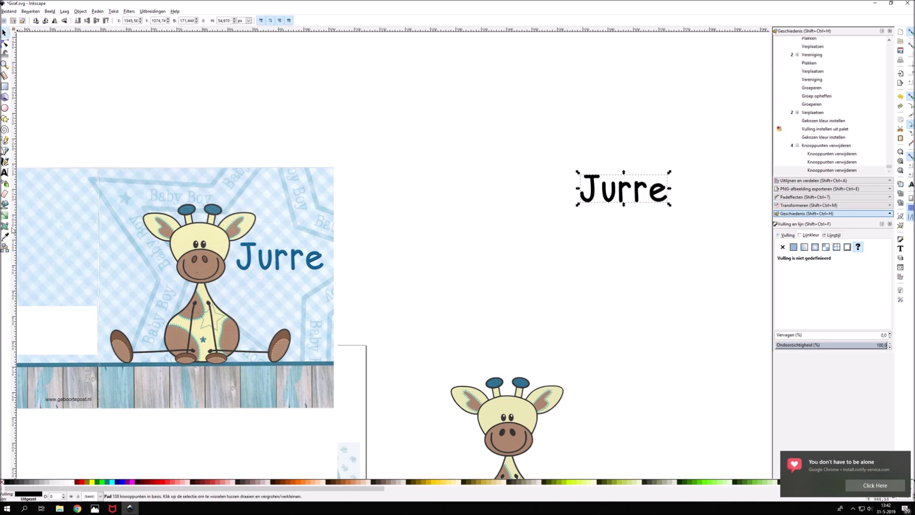
key("d")
scroll(241, 255, "down", 2)
left_click(251, 233)
key("s")
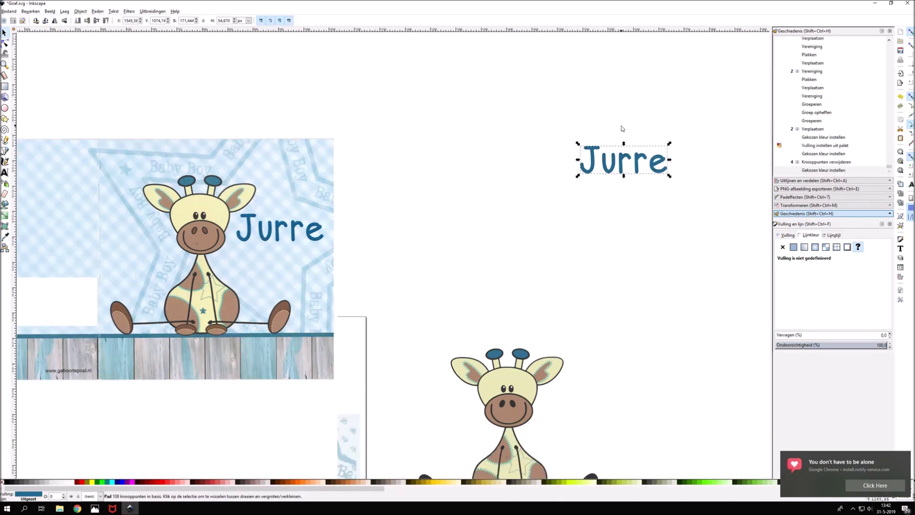
left_click_drag(627, 157, 617, 404)
scroll(623, 285, "down", 5)
left_click(623, 285)
Delete the extra giraffe card copy below and select the reference card image.
scroll(263, 205, "down", 3)
left_click(301, 448)
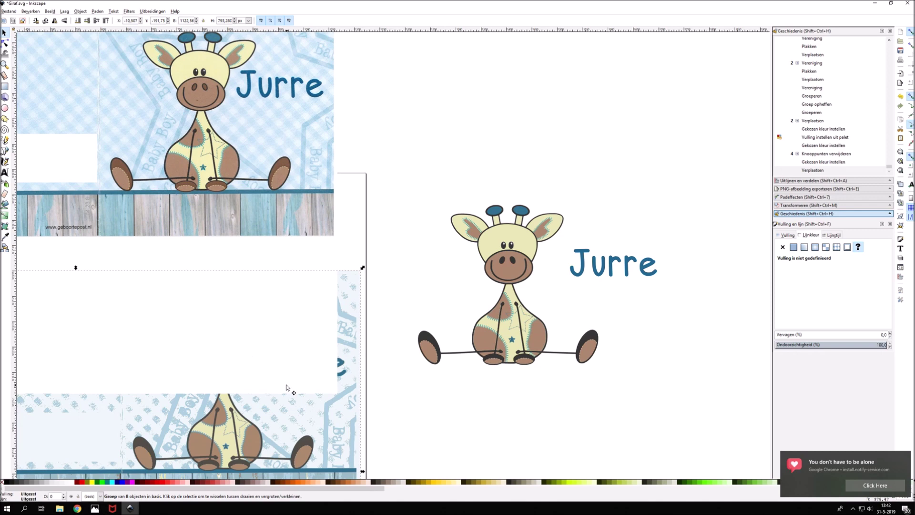
key("Delete")
left_click(256, 150)
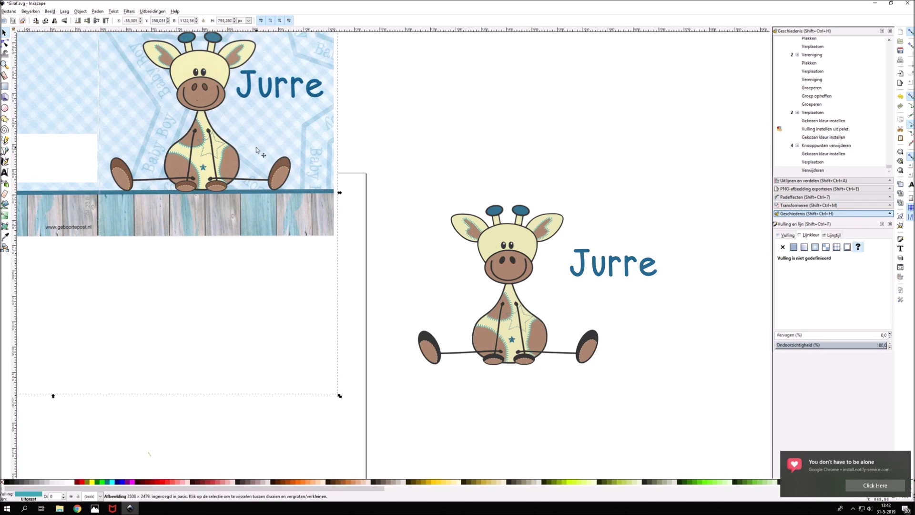
left_click(114, 11)
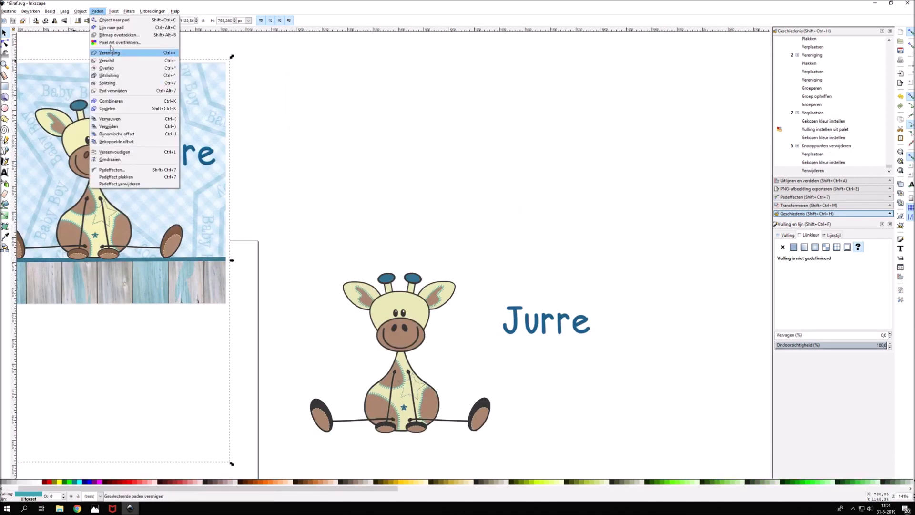
left_click(115, 38)
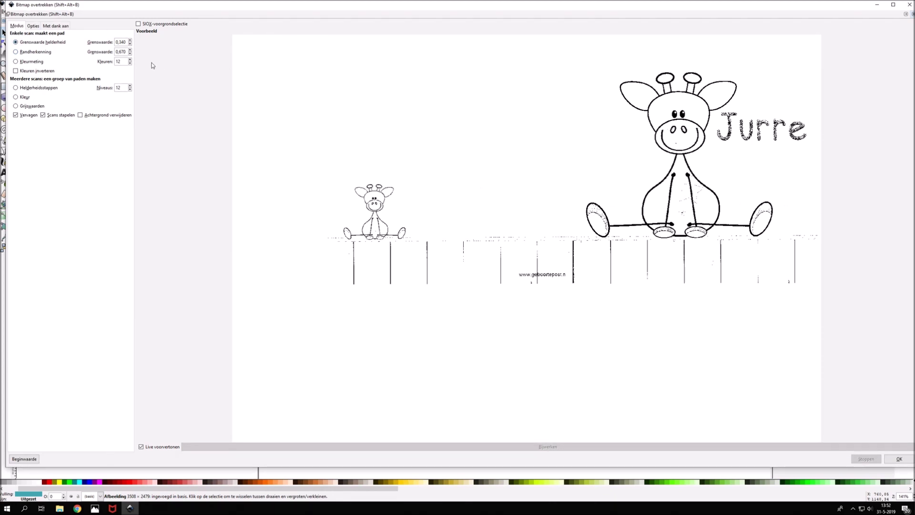
Trace the card at brightness threshold 0.300 and move the outline above the coloured giraffe.
left_click(129, 44)
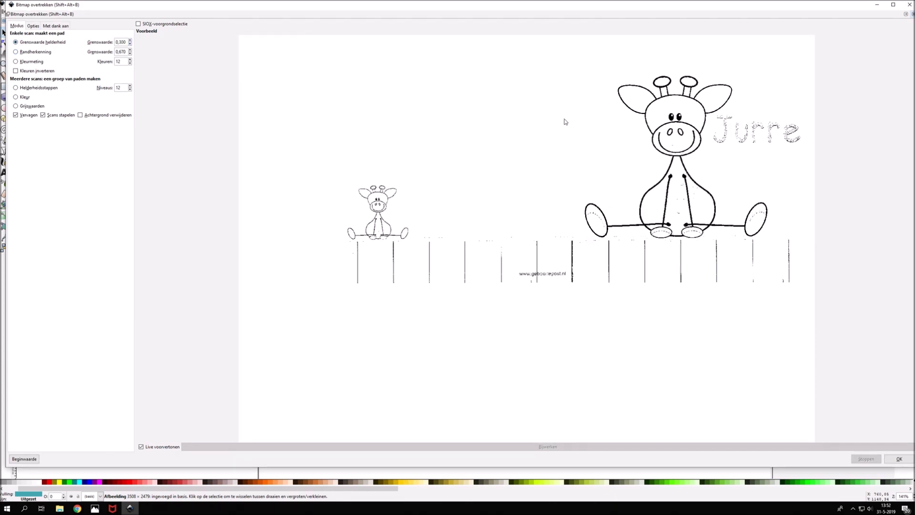
left_click(898, 459)
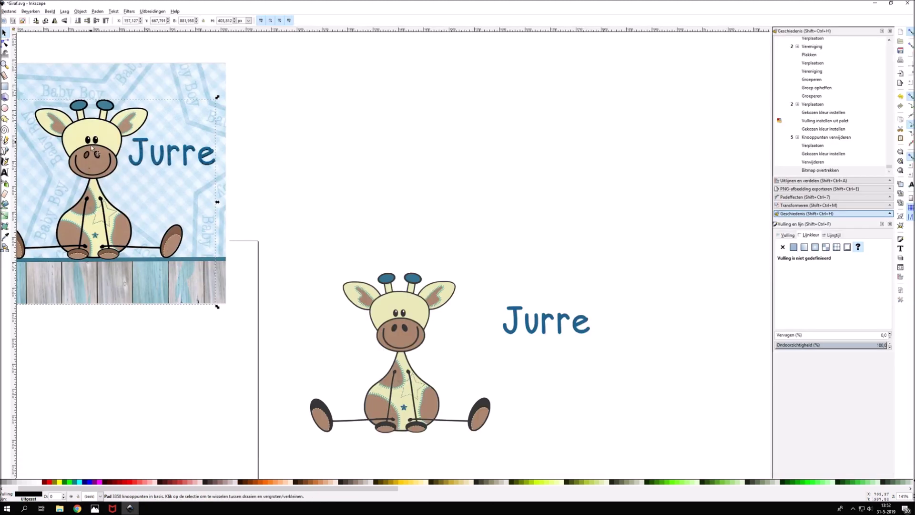
left_click_drag(92, 148, 392, 127)
scroll(341, 171, "up", 4)
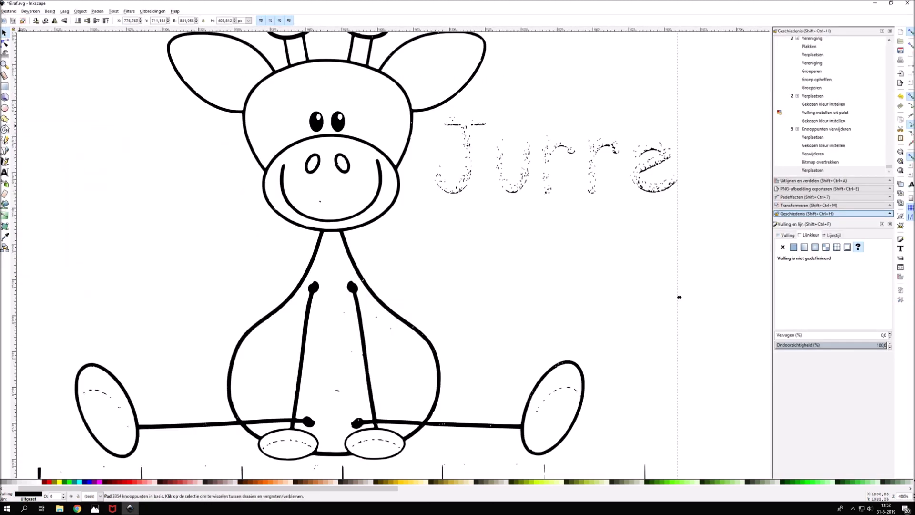
Delete the stray speck nodes from the traced outline's face.
scroll(341, 170, "up", 3)
left_click(287, 181)
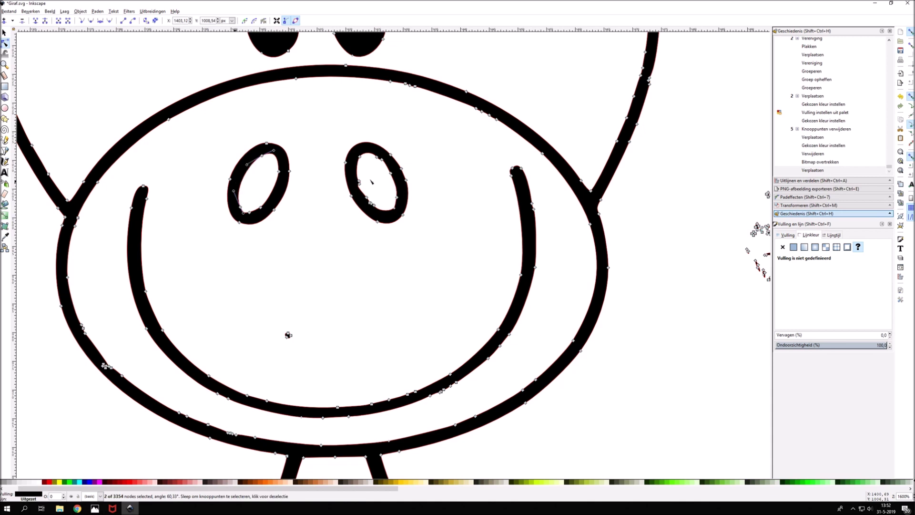
key("Delete")
key("Delete")
key("Delete")
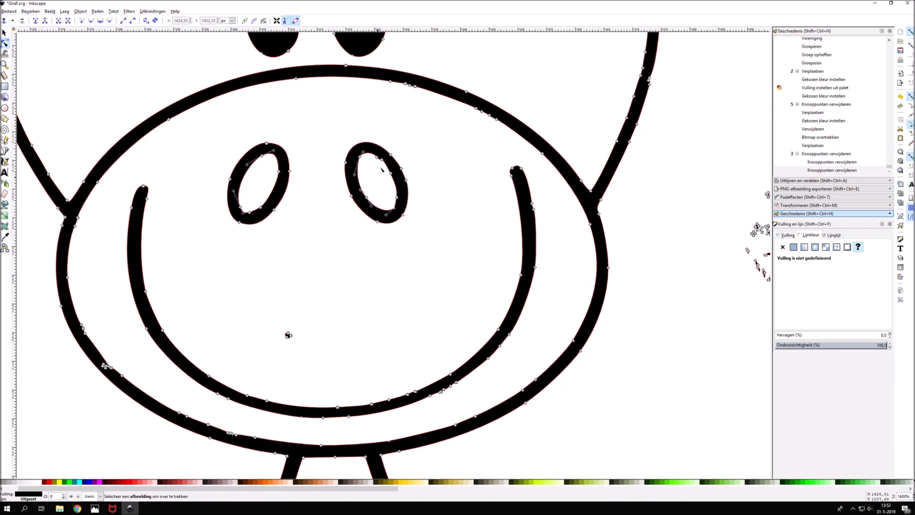
key("Delete")
key("Escape")
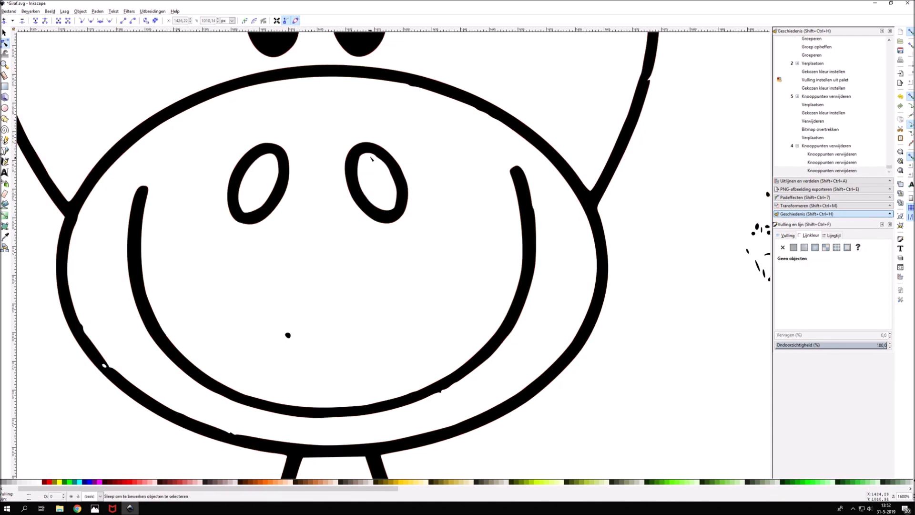
left_click(372, 162)
key("Delete")
key("Delete")
key("Escape")
left_click(7, 33)
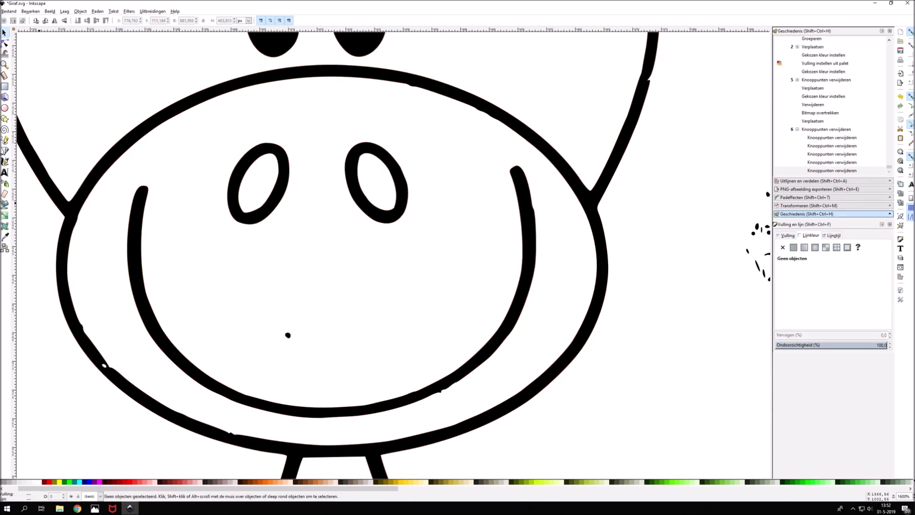
Fill the left and right nostrils inside the traced outline with the Paint Bucket.
left_click(6, 205)
left_click(258, 192)
left_click(394, 166)
key("ctrl+z")
left_click(375, 181)
Group the two nostril fills and place them on the coloured giraffe's muzzle.
left_click(4, 33)
left_click(247, 189, "shift")
scroll(245, 186, "up", 1)
right_click(265, 195)
left_click(284, 338)
scroll(433, 295, "down", 9)
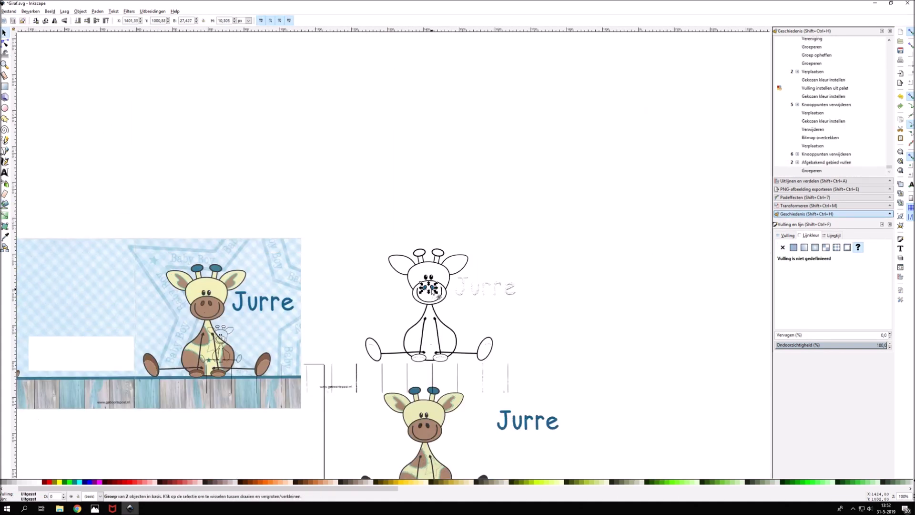
scroll(428, 431, "up", 4)
left_click_drag(428, 431, 435, 423)
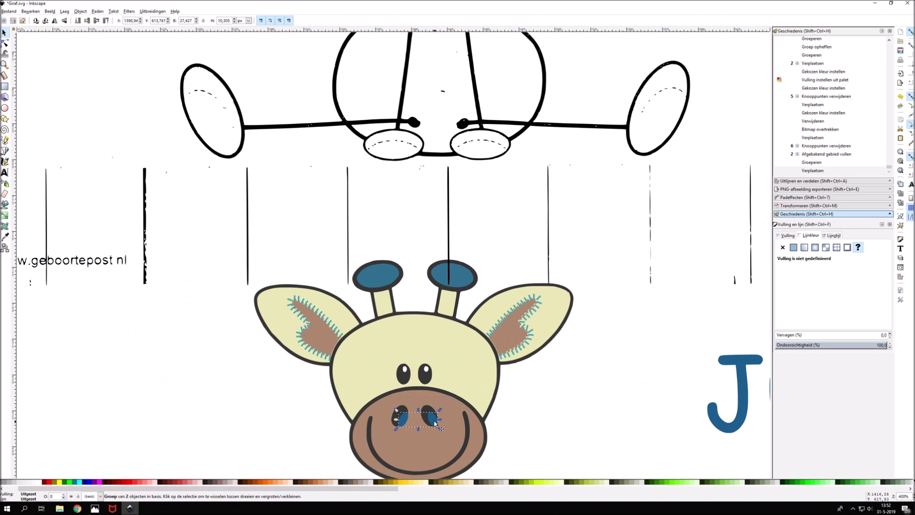
scroll(314, 347, "down", 3)
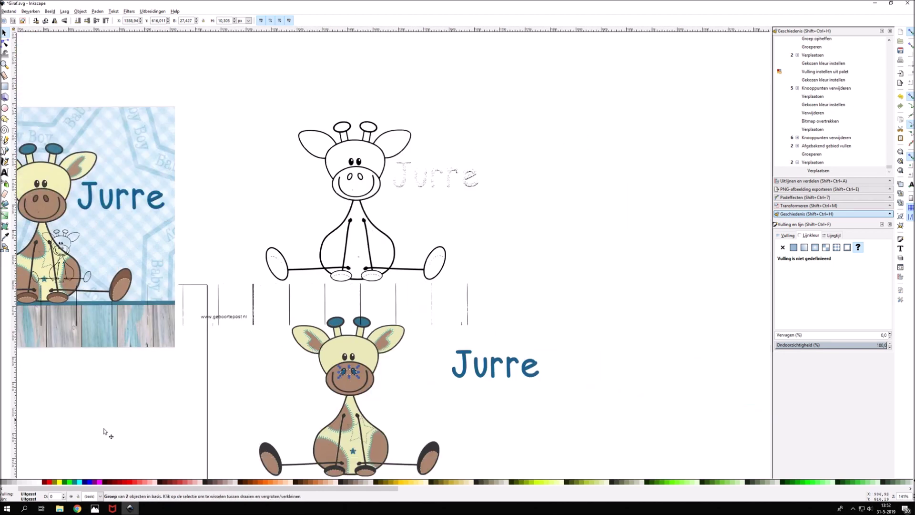
Recolour the nostril fills with a colour sampled from the card.
left_click(4, 236)
left_click(34, 289)
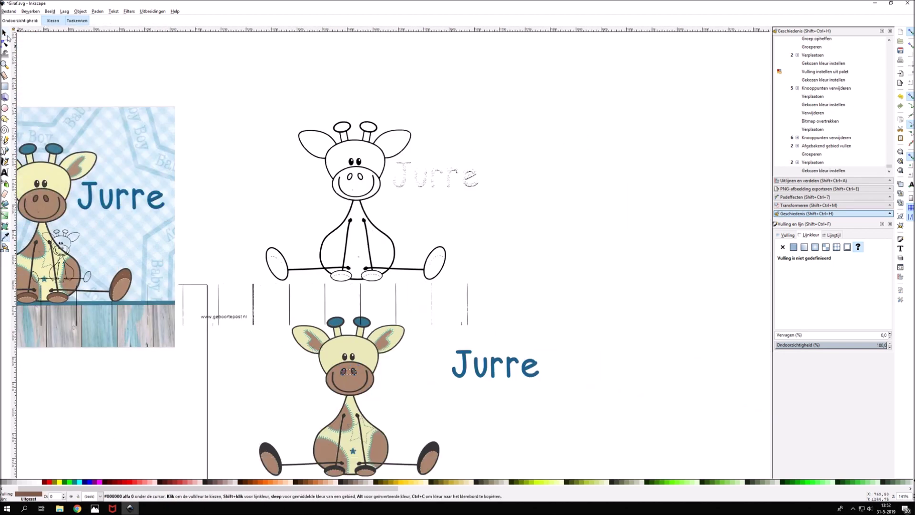
left_click(5, 34)
left_click(409, 372)
Replace the old line-art trace with a new Trace Bitmap at threshold 0.360.
scroll(376, 350, "down", 2)
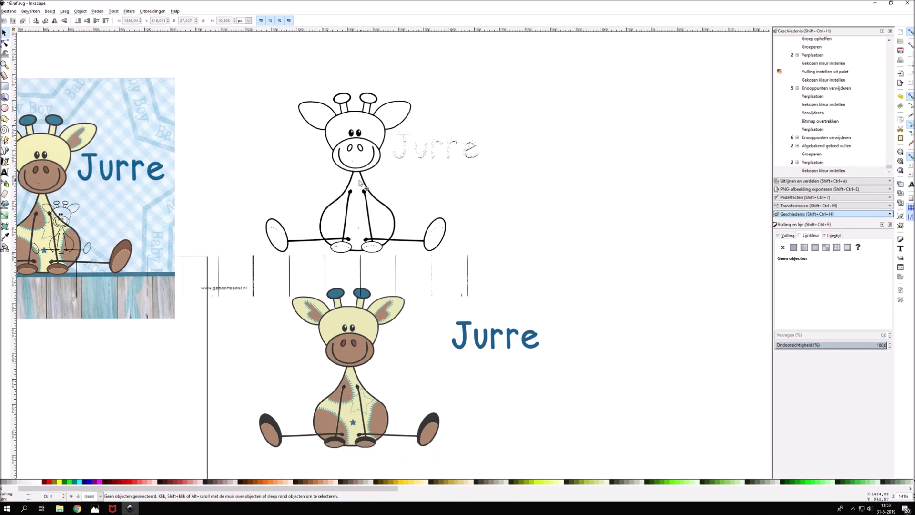
left_click(369, 194)
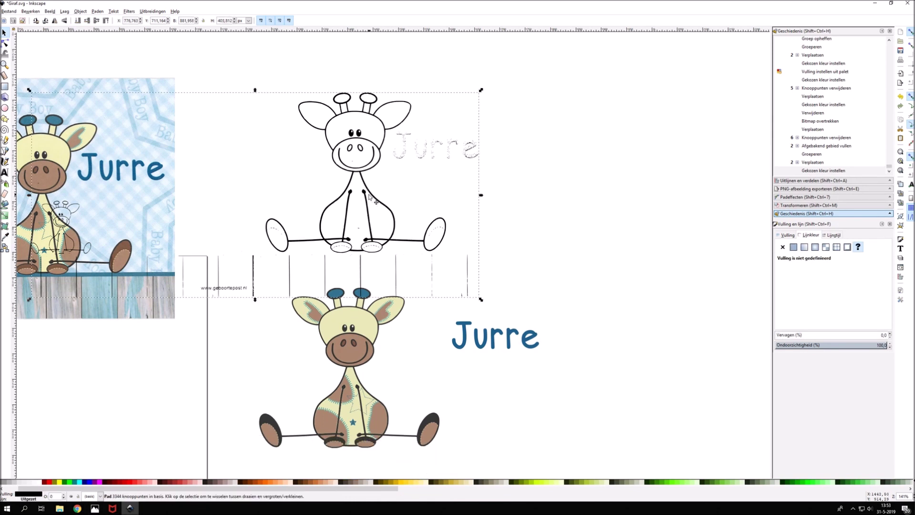
key("Delete")
left_click(51, 76)
left_click(97, 11)
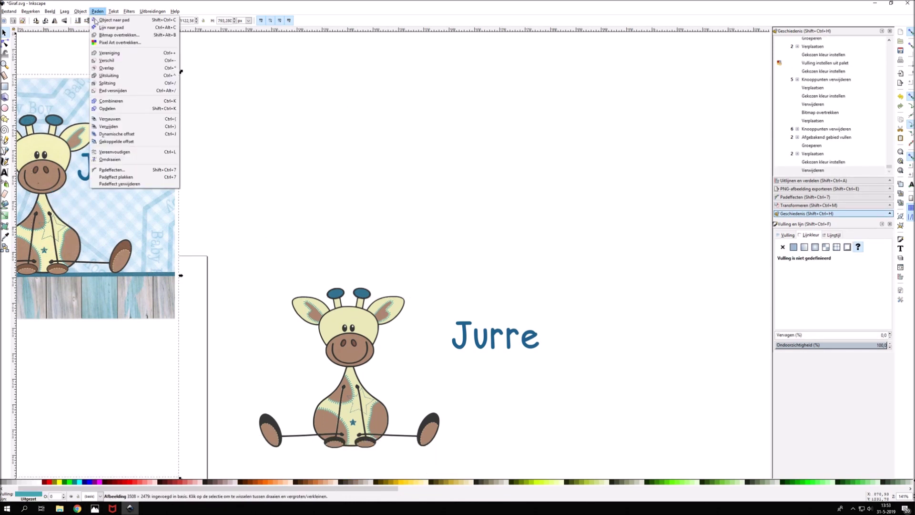
left_click(119, 35)
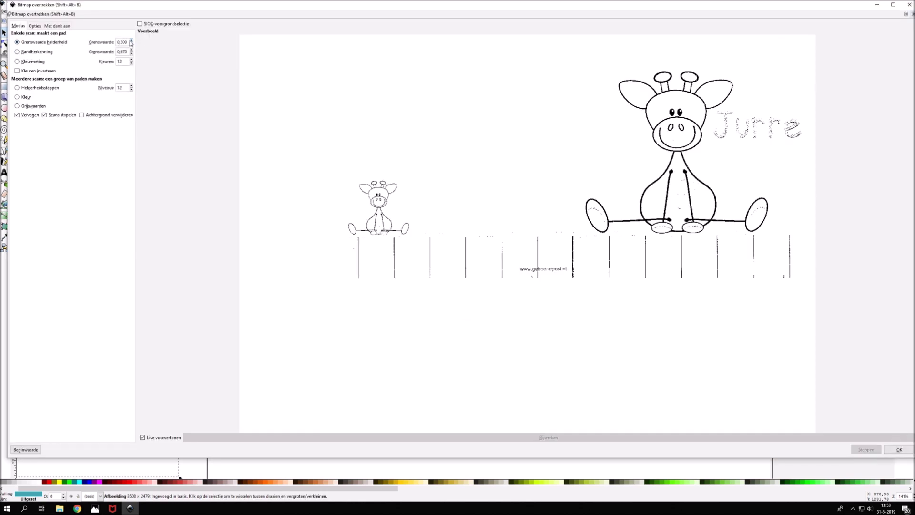
left_click(131, 41)
scroll(131, 42, "up", 9)
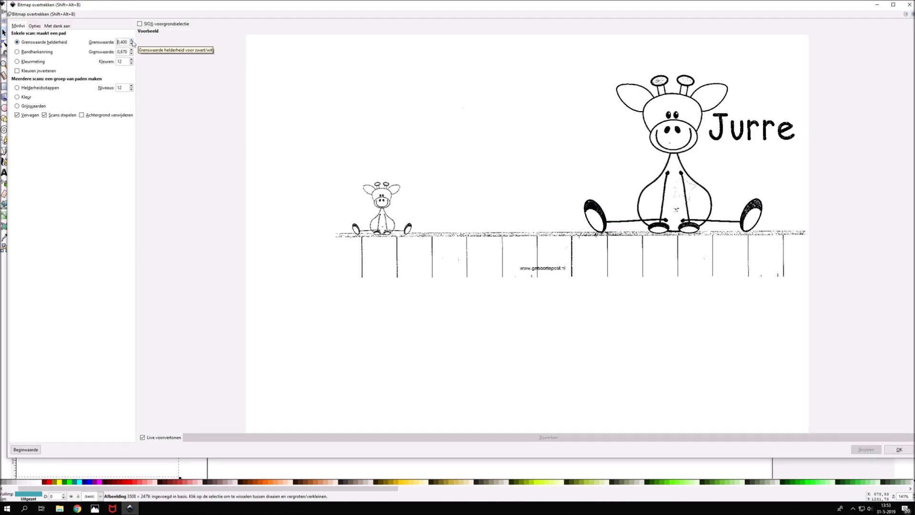
scroll(131, 45, "down", 3)
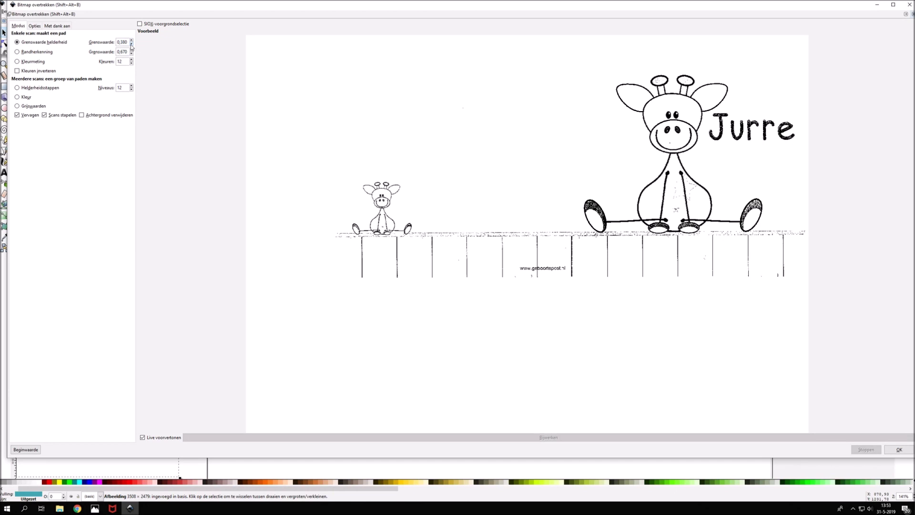
scroll(131, 46, "down", 1)
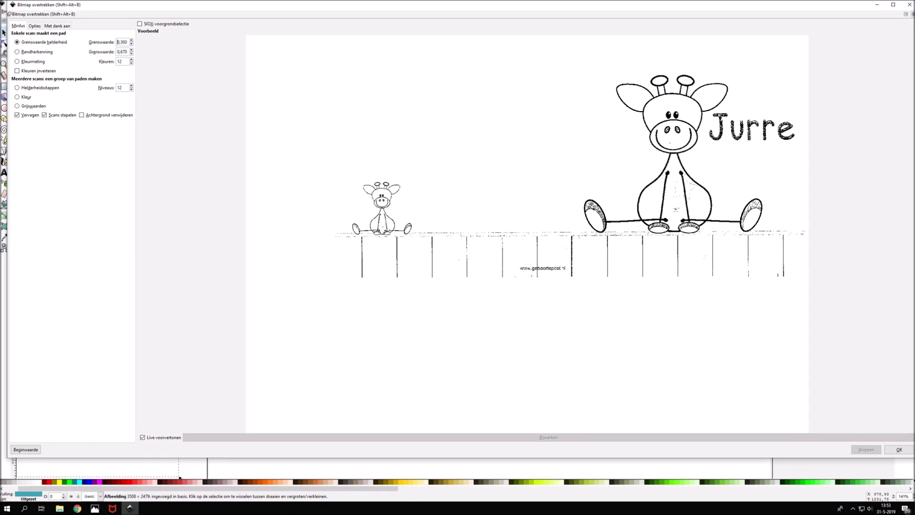
left_click(898, 449)
left_click(909, 5)
Move the new trace off the reference card to the right.
left_click_drag(129, 248, 576, 200)
scroll(562, 209, "up", 5)
scroll(568, 232, "up", 1)
scroll(568, 232, "up", 1)
scroll(548, 115, "down", 1)
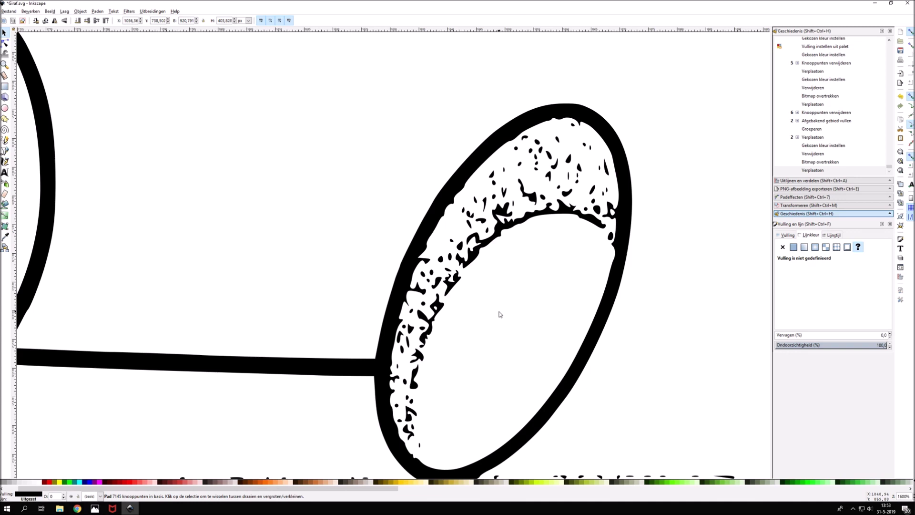
Draw a brown oval in the foot pad, tilt it clockwise and enlarge it to fill the ring.
left_click(4, 108)
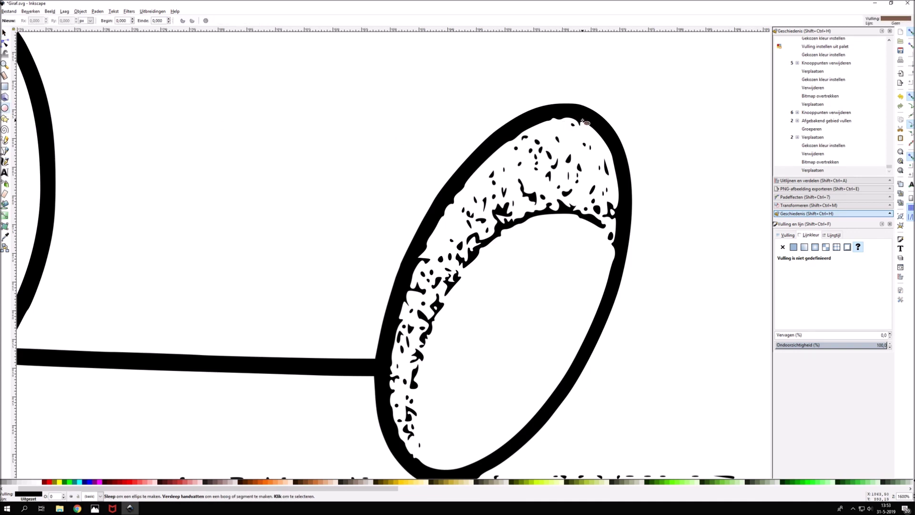
left_click_drag(583, 121, 437, 410)
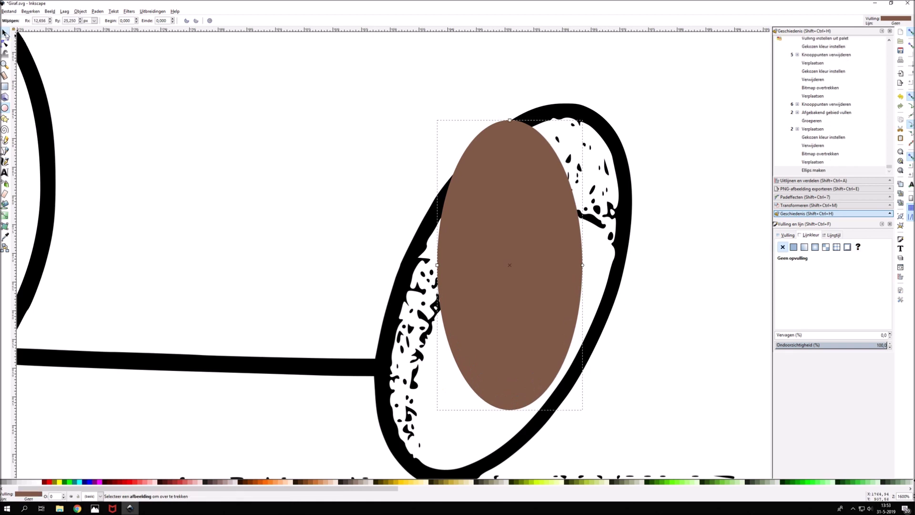
left_click(5, 33)
left_click_drag(585, 119, 549, 189)
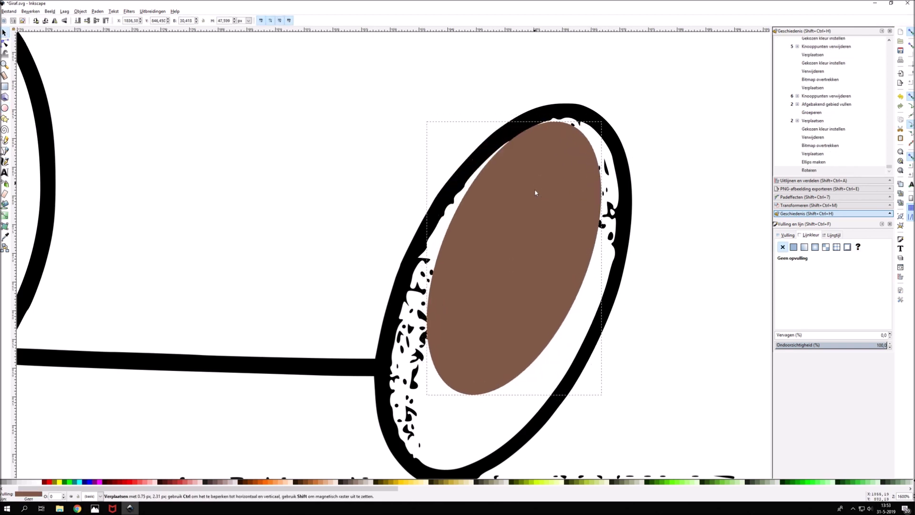
left_click_drag(458, 377, 400, 426)
left_click_drag(448, 366, 454, 365)
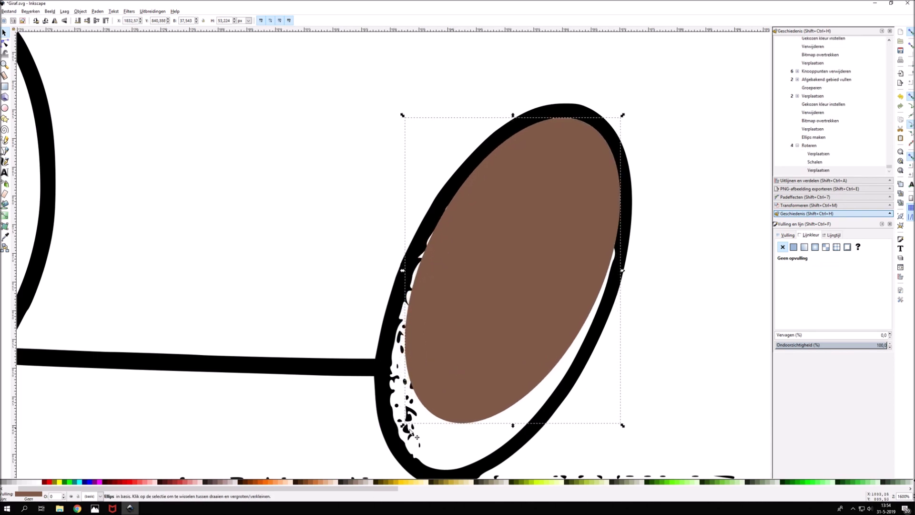
left_click_drag(403, 424, 380, 449)
left_click_drag(449, 363, 459, 371)
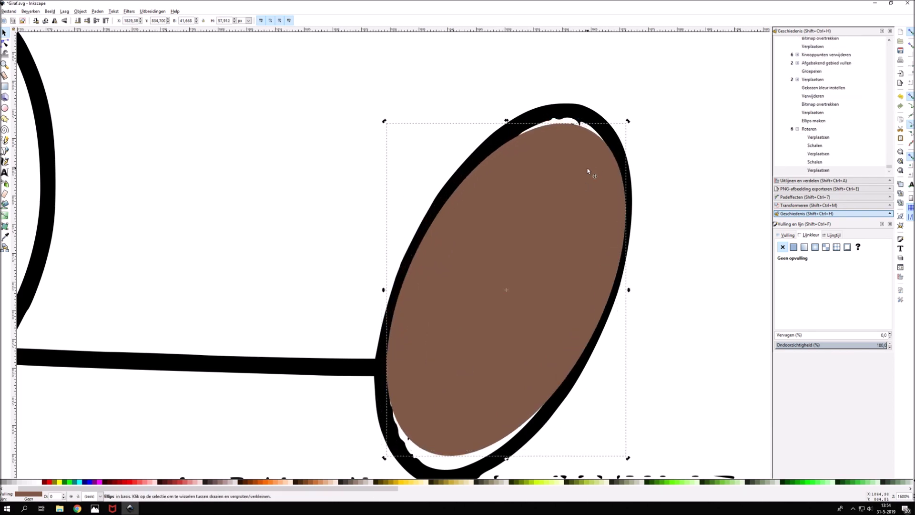
Rotate, rescale and narrow the brown oval to line it up with the pad.
left_click_drag(629, 123, 625, 125)
left_click_drag(530, 279, 533, 283)
left_click_drag(390, 456, 383, 469)
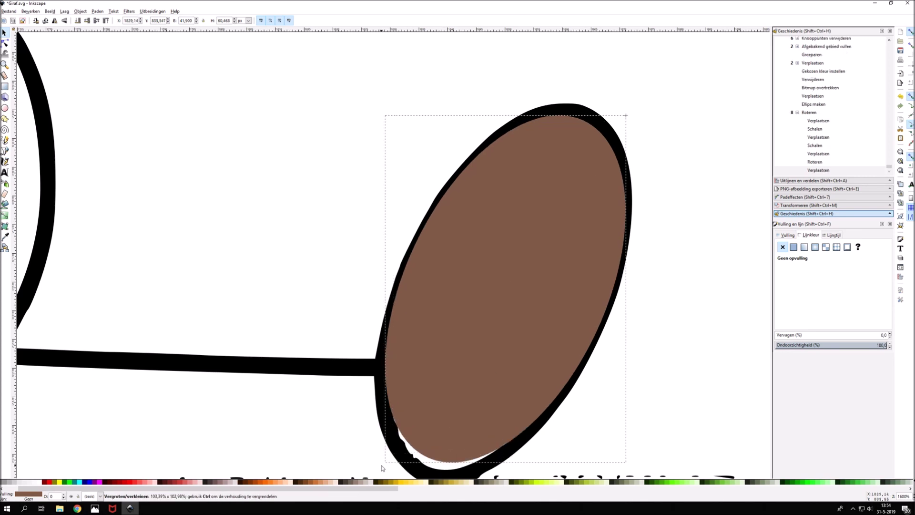
left_click_drag(447, 400, 484, 384)
left_click_drag(628, 294, 573, 285)
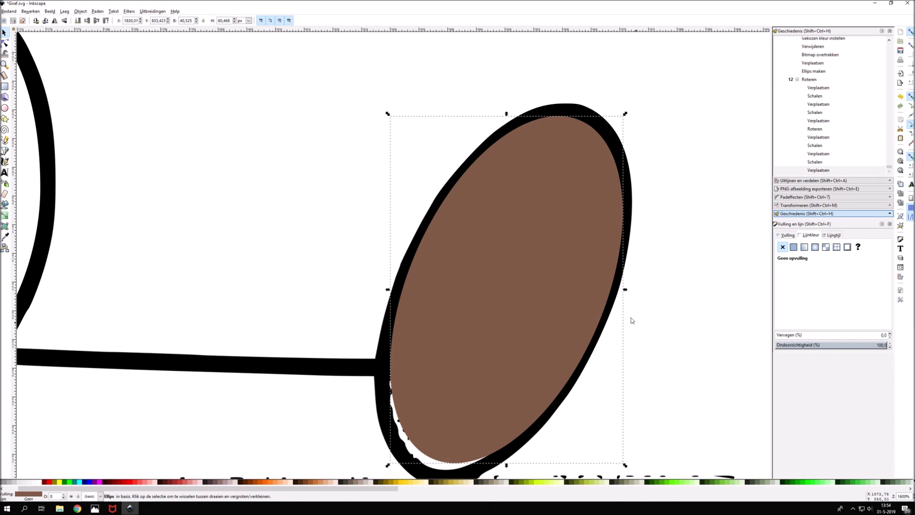
left_click_drag(625, 113, 627, 117)
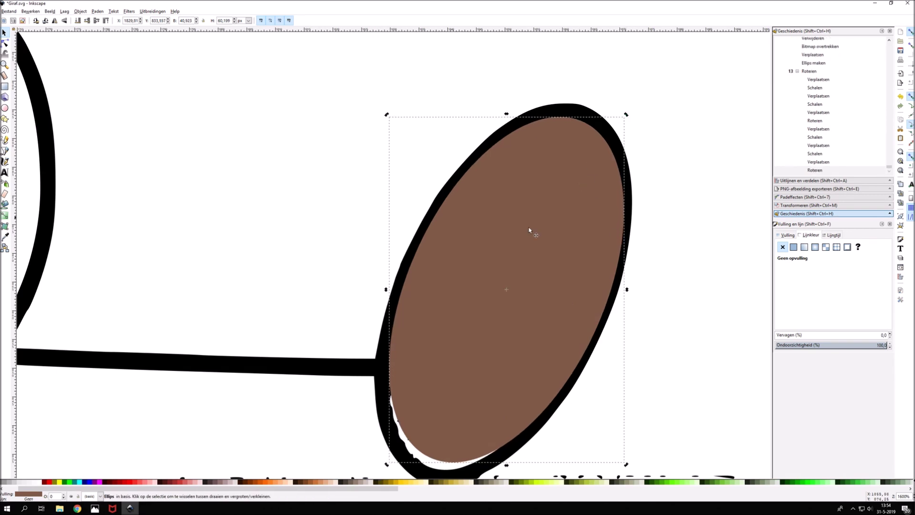
left_click(476, 286)
left_click_drag(626, 289, 557, 327)
scroll(558, 328, "down", 1)
left_click_drag(388, 435, 383, 446)
Fine-tune the oval's width, rotation and position so it closes the pad's top gap.
left_click_drag(383, 265, 386, 265)
left_click_drag(625, 85, 634, 89)
left_click_drag(566, 171, 567, 173)
left_click_drag(582, 116, 582, 117)
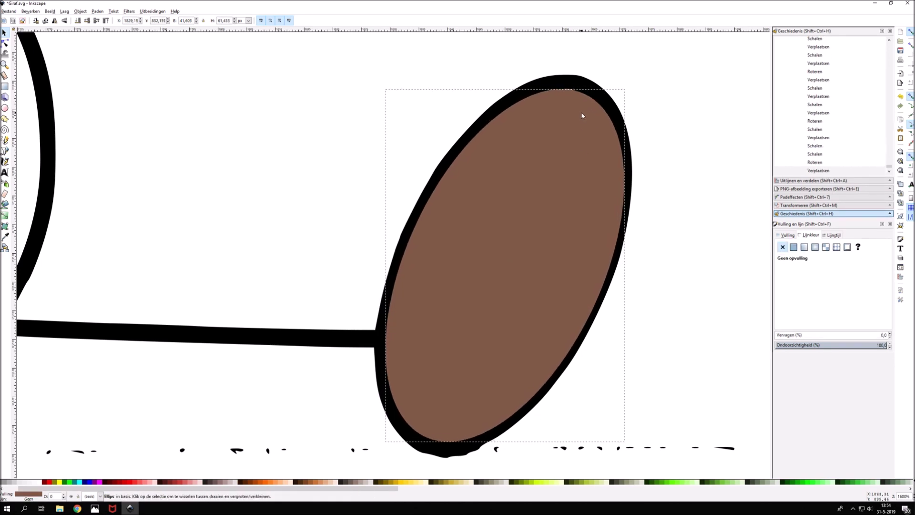
left_click_drag(582, 117, 582, 116)
left_click_drag(627, 89, 627, 87)
left_click_drag(627, 266, 622, 265)
left_click_drag(564, 255, 581, 190)
key("Up")
key("Down")
left_click(140, 19)
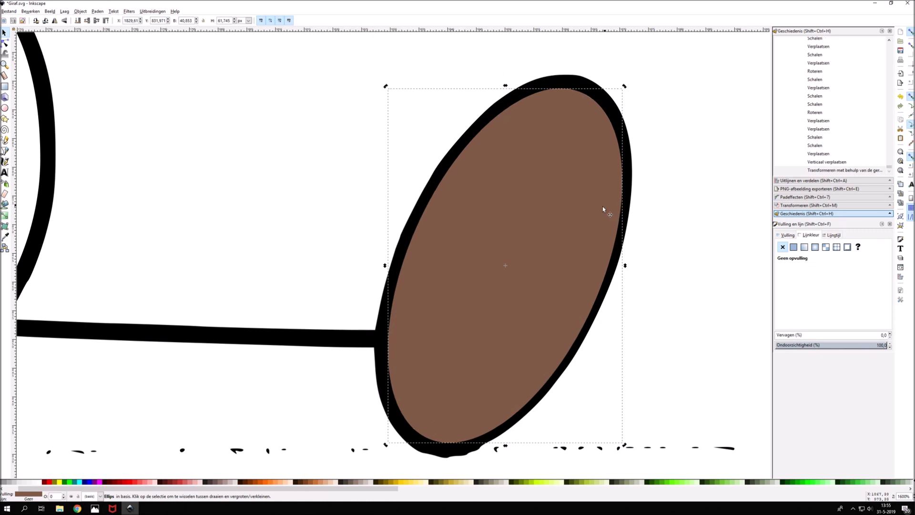
Lower the brown oval to the bottom, beneath the speckled texture.
left_click(80, 11)
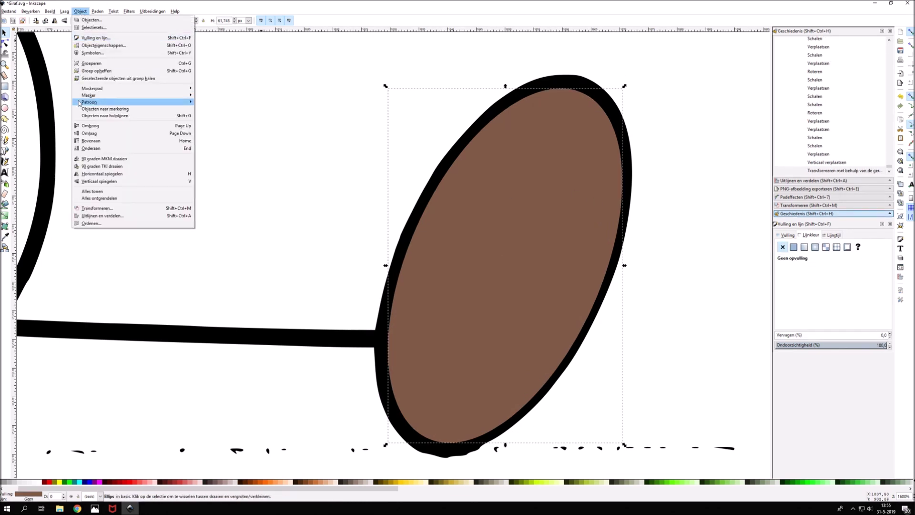
left_click(146, 147)
key("Escape")
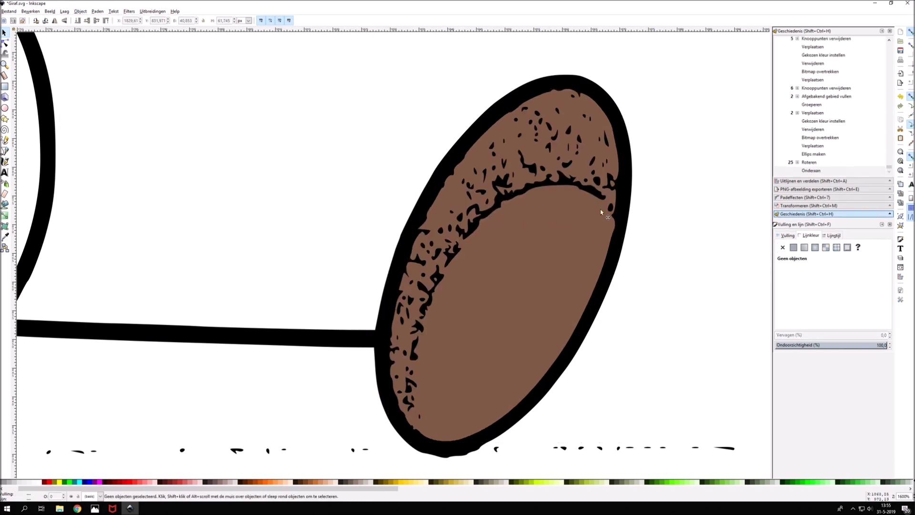
Draw a red ellipse over the lower pad, undoing an accidental tiny ellipse.
left_click(5, 108)
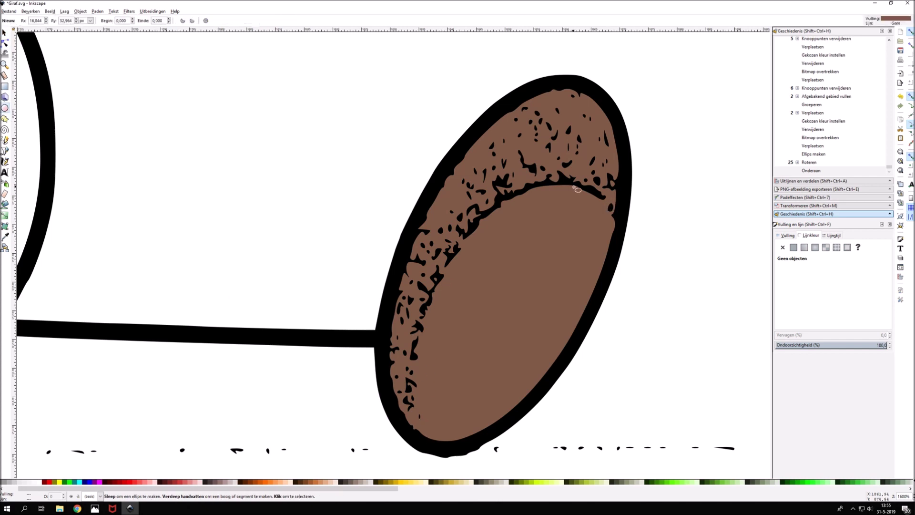
left_click_drag(448, 354, 574, 186)
left_click_drag(527, 265, 546, 254)
key("ctrl+z")
key("s")
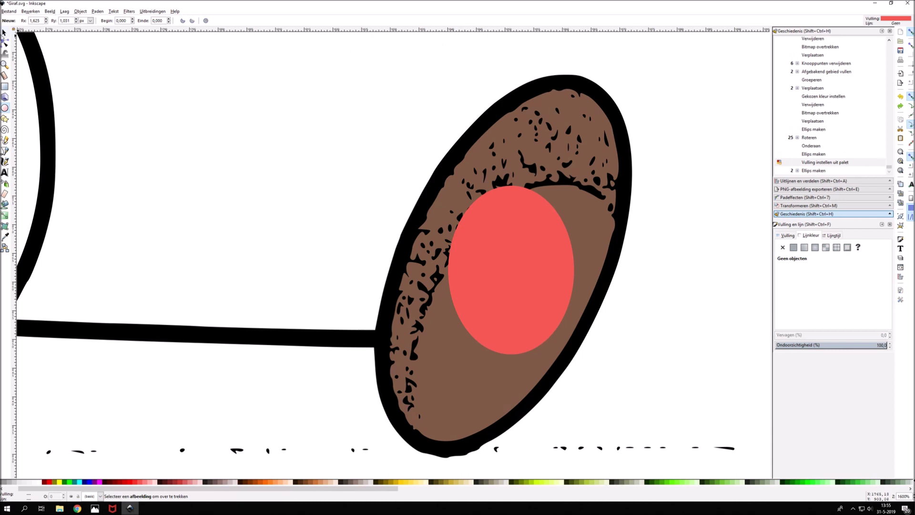
Move, widen and resize the red ellipse, tilting it clockwise to follow the pad.
left_click_drag(510, 223, 551, 222)
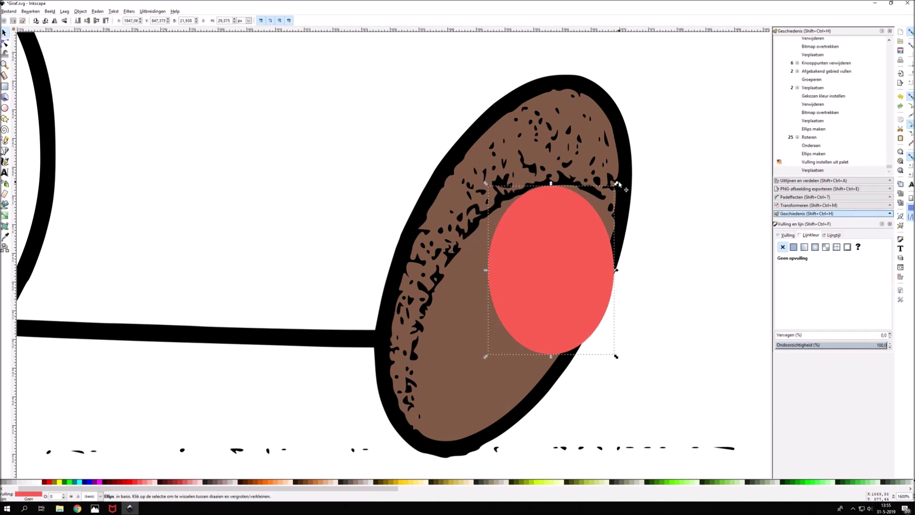
left_click_drag(576, 214, 576, 213)
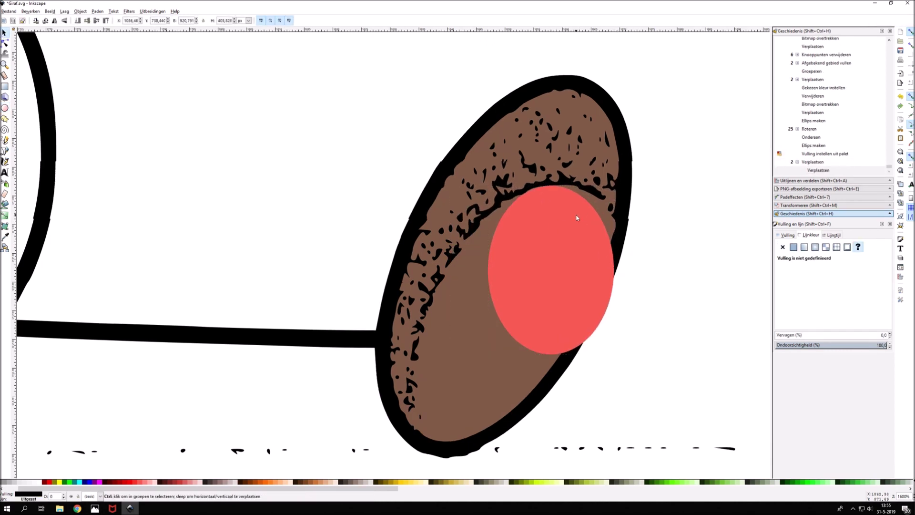
left_click_drag(615, 183, 633, 182)
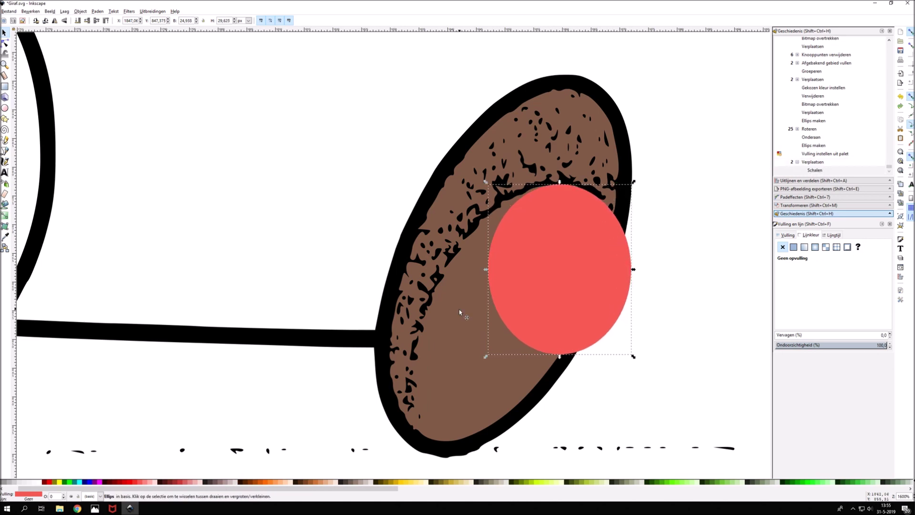
left_click_drag(483, 356, 397, 436)
left_click_drag(398, 140, 456, 159)
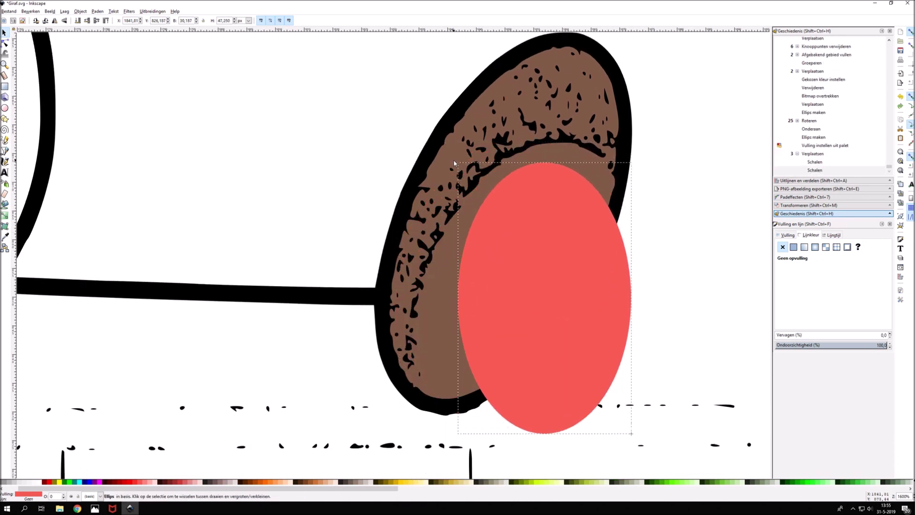
left_click_drag(635, 161, 674, 265)
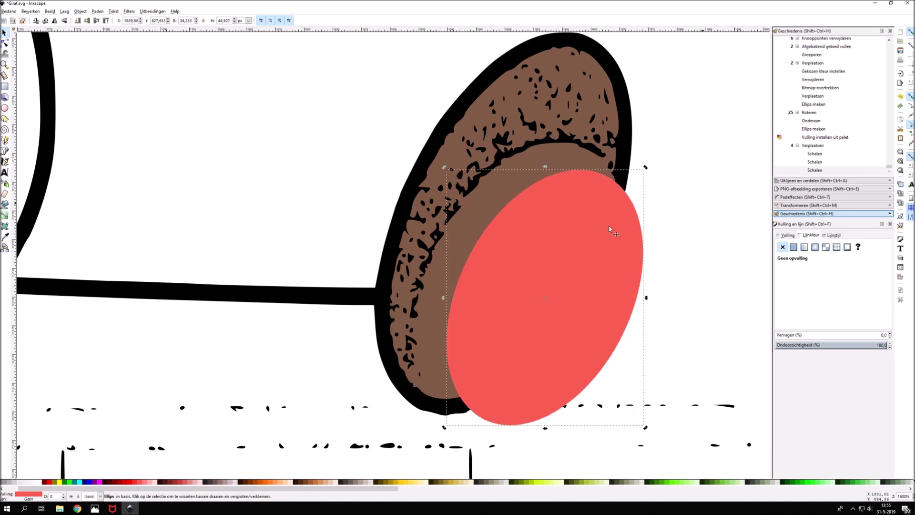
Enlarge the red ellipse and settle it over the pad's inner area.
left_click_drag(565, 248, 531, 213)
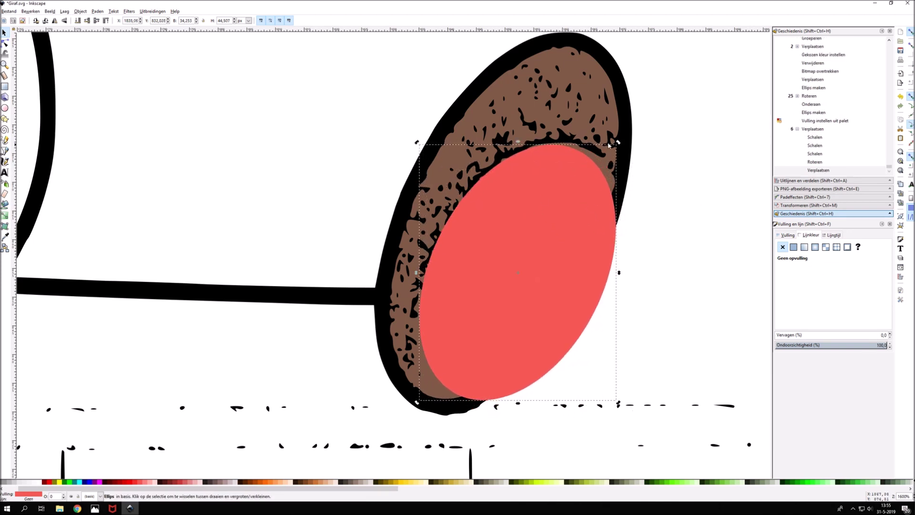
left_click_drag(618, 142, 626, 140)
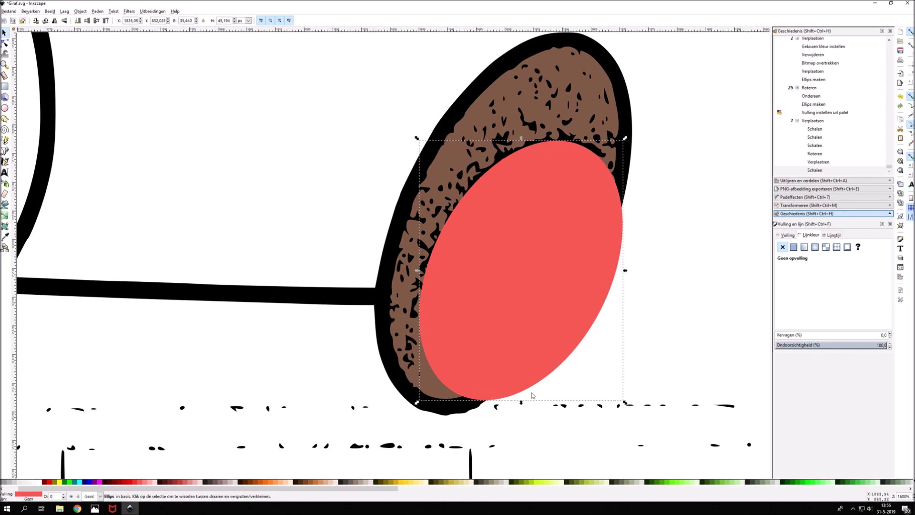
left_click_drag(417, 402, 407, 434)
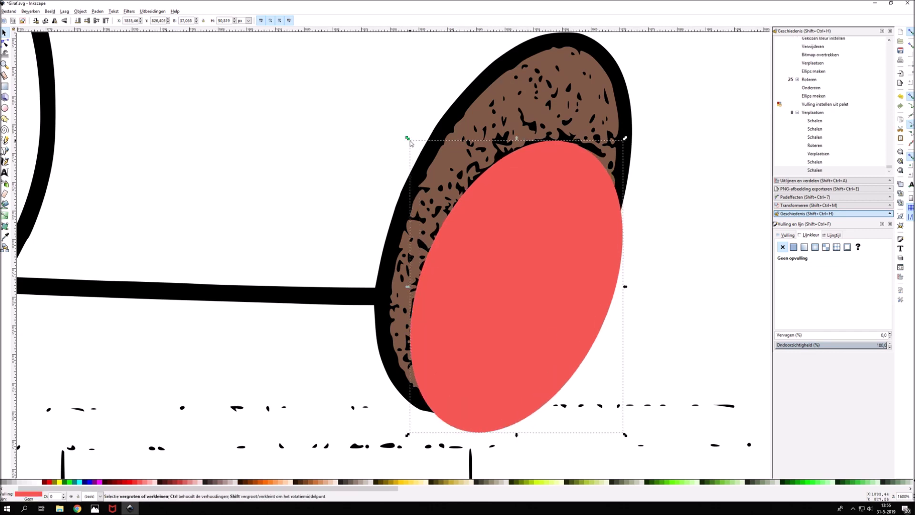
left_click_drag(411, 142, 418, 146)
left_click_drag(540, 248, 545, 246)
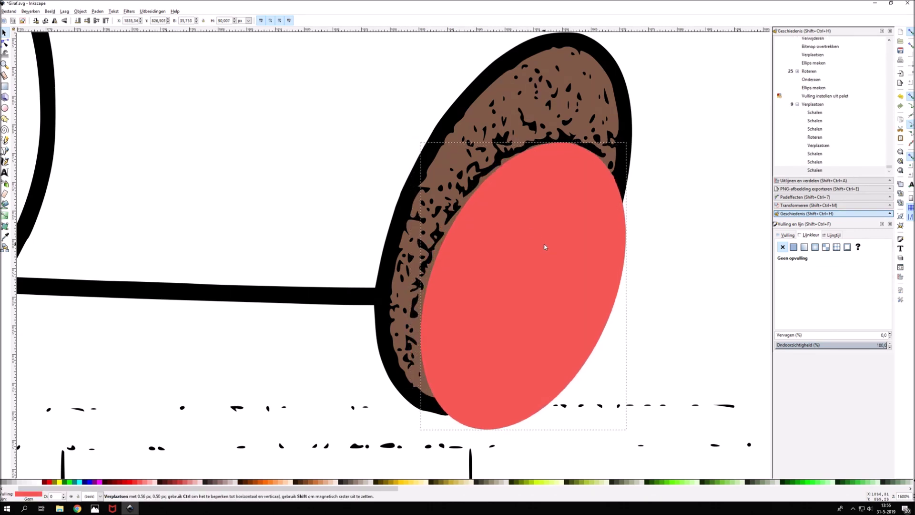
Select the red ellipse with the brown oval and apply Path > Difference.
left_click(629, 164, "shift")
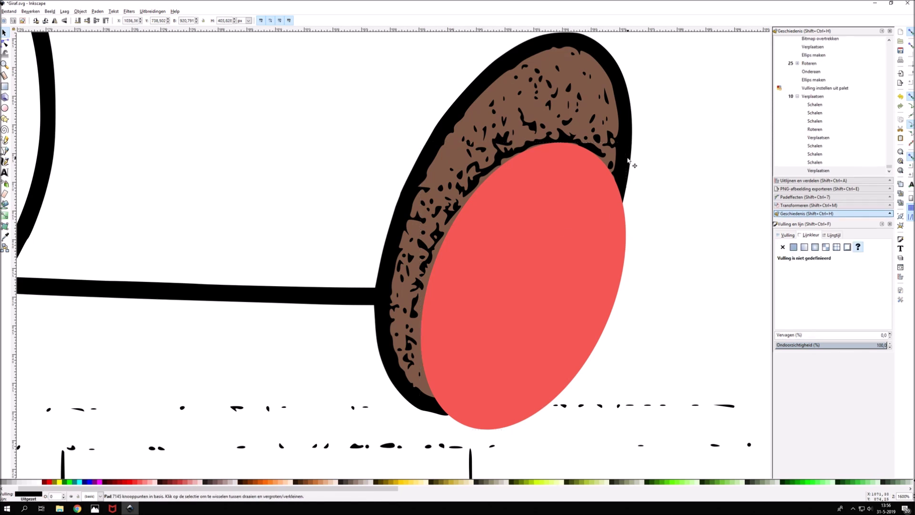
left_click(715, 88)
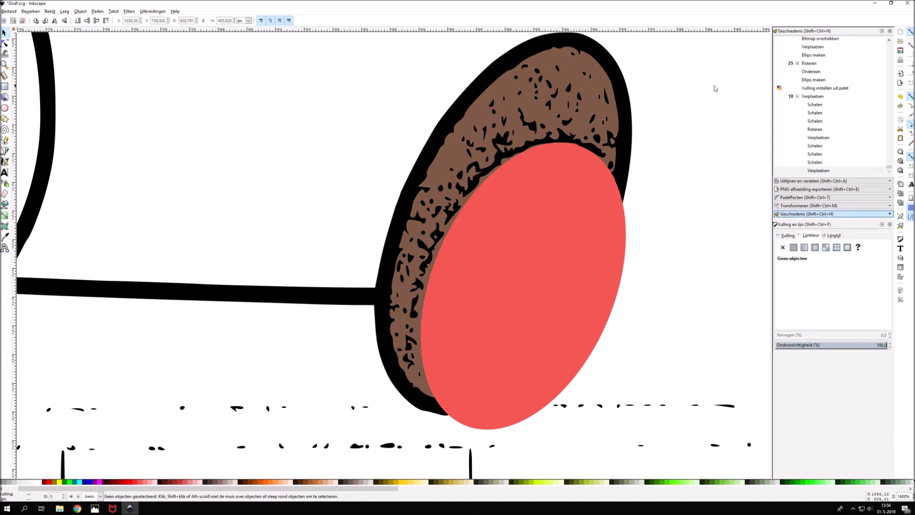
key("ctrl+a")
left_click(6, 42)
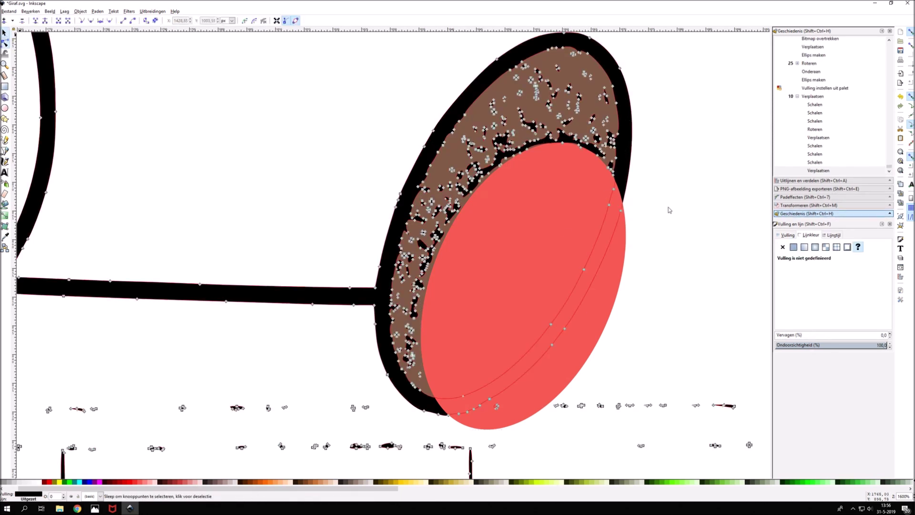
key("s")
left_click(585, 228)
left_click(98, 12)
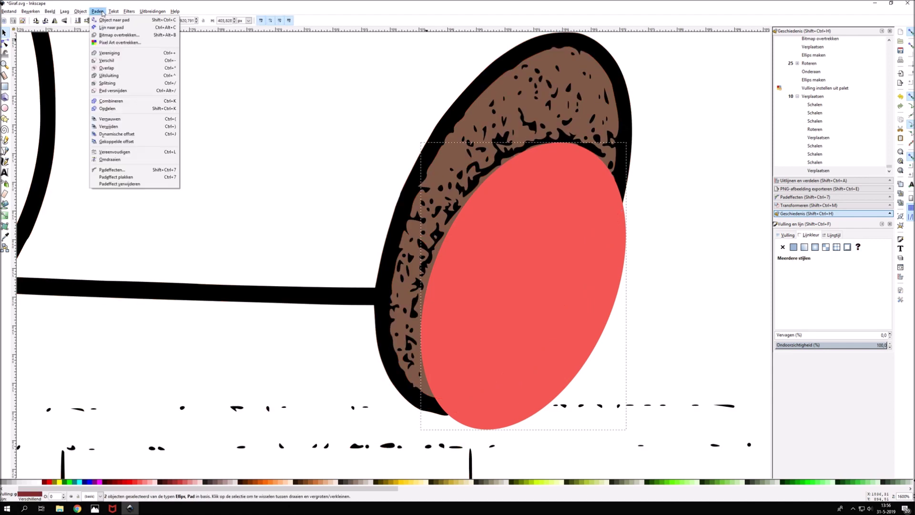
left_click(581, 226)
left_click(581, 226, "alt+shift")
left_click(97, 12)
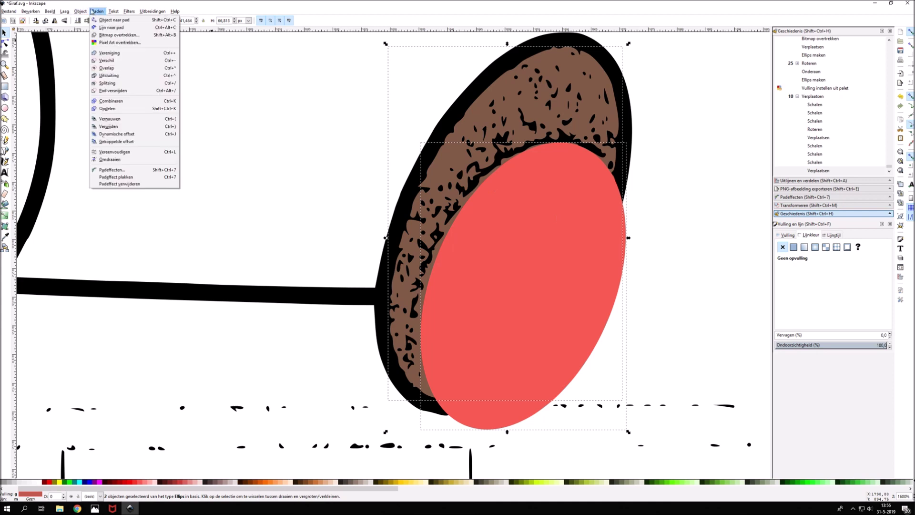
left_click(112, 62)
Undo the cut and redo the steps that restore the red inner ellipse.
left_click(817, 140)
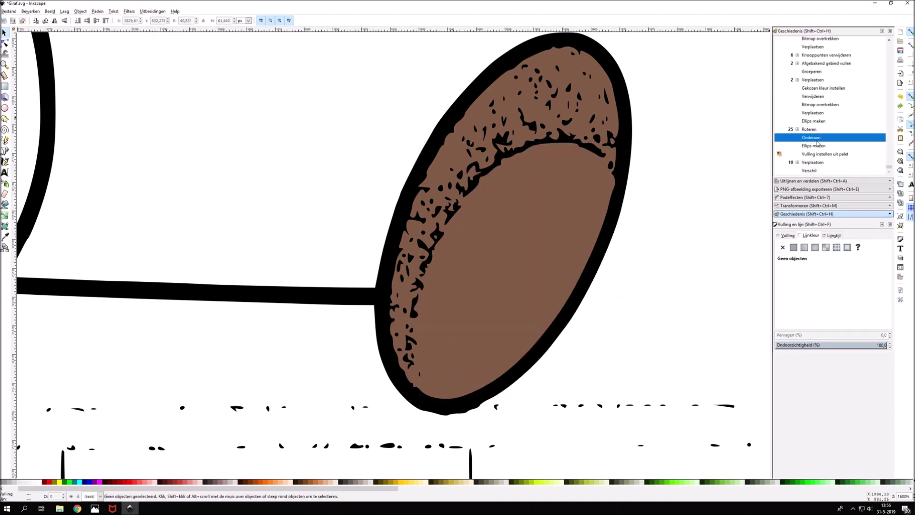
key("Down")
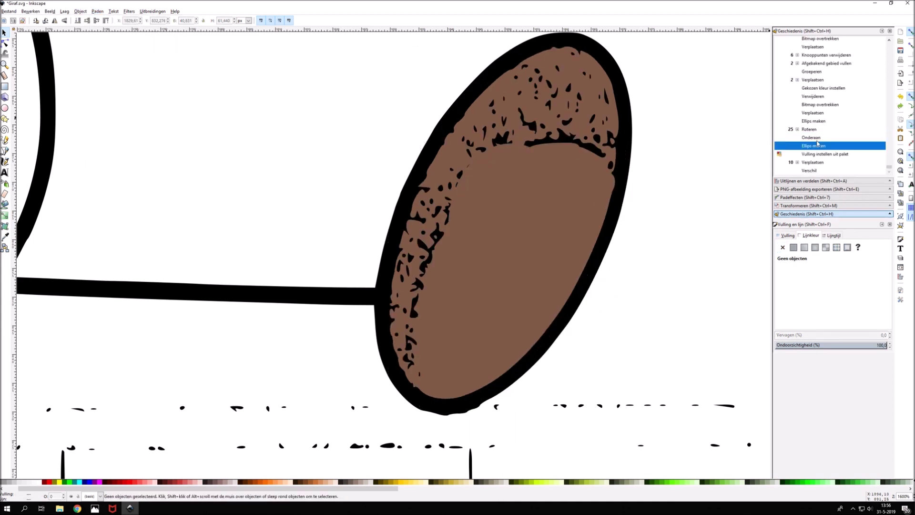
key("Down")
key("Down")
key("Down")
key("Down")
key("Down")
key("Down")
key("Down")
key("Down")
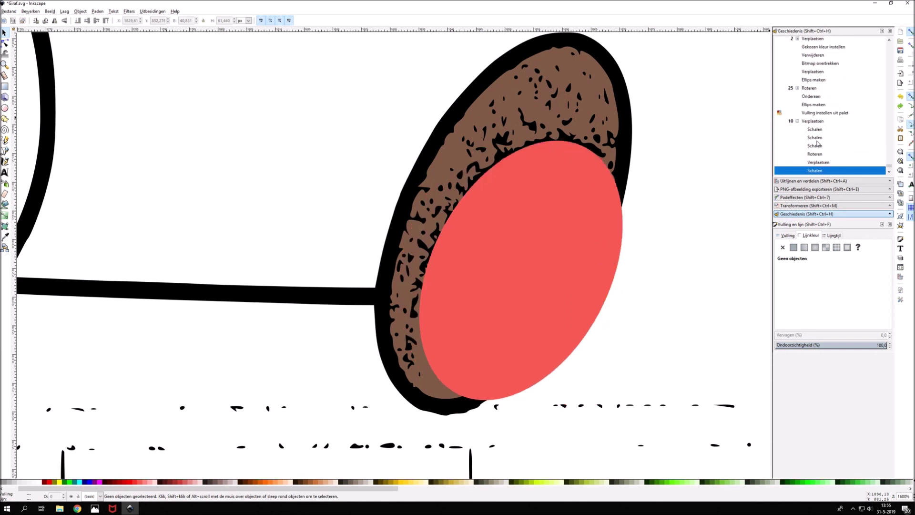
key("Down")
key("Down")
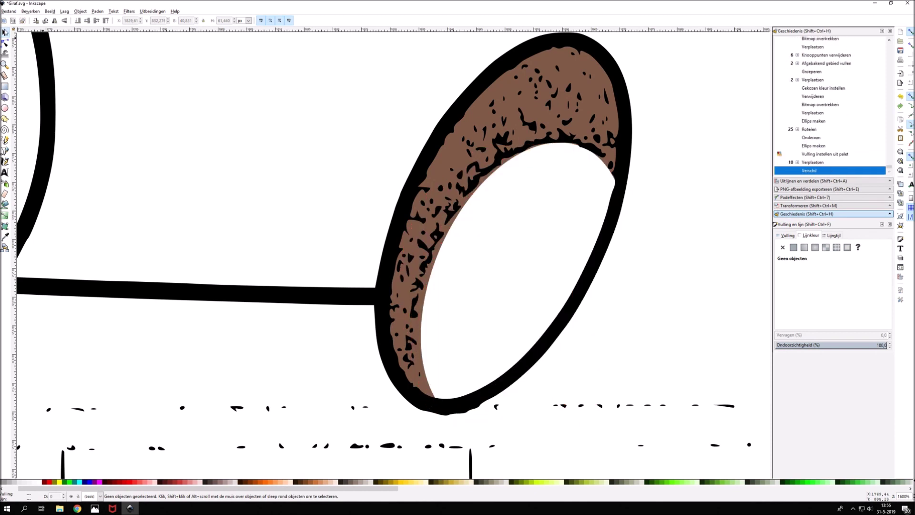
Copy the brown crescent on the right foot and paste a duplicate.
scroll(546, 262, "down", 2, "ctrl")
scroll(545, 248, "down", 2, "ctrl")
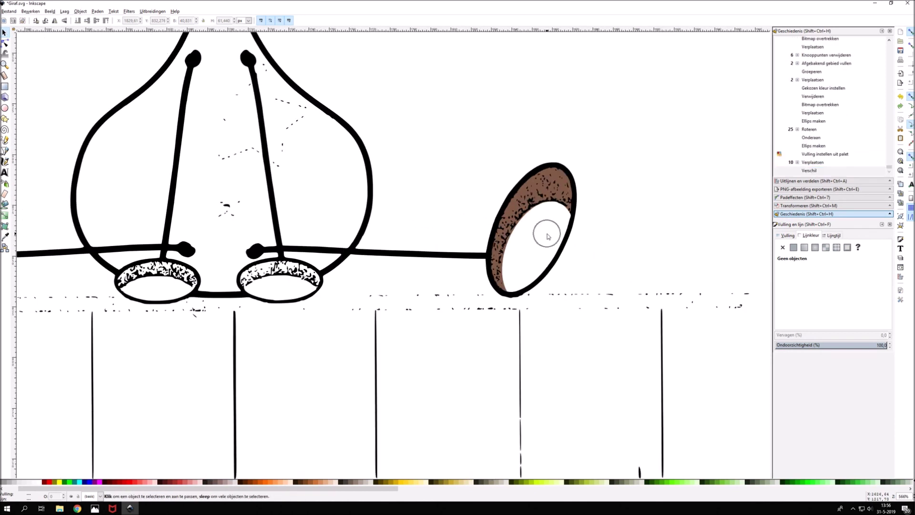
scroll(547, 236, "down", 3)
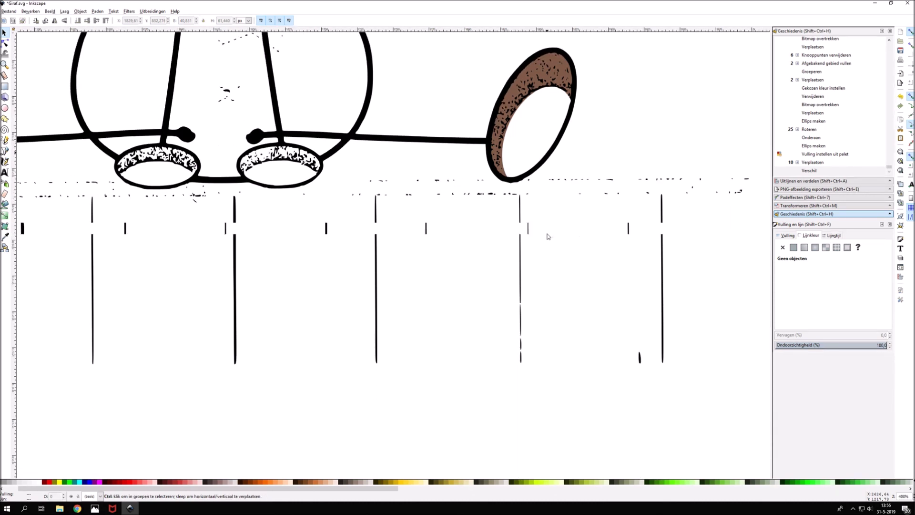
left_click(555, 146)
left_click(732, 102)
left_click(556, 125)
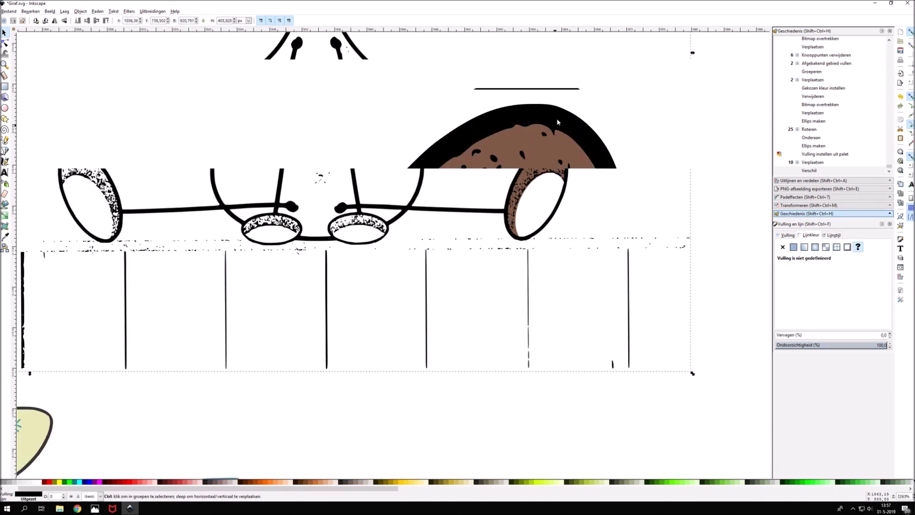
scroll(557, 143, "up", 1, "ctrl")
scroll(548, 181, "down", 2, "ctrl")
key("ctrl+c")
key("ctrl+v")
Flip the pasted crescent horizontally and move it onto the left foot.
left_click_drag(429, 171, 269, 195)
left_click(97, 11)
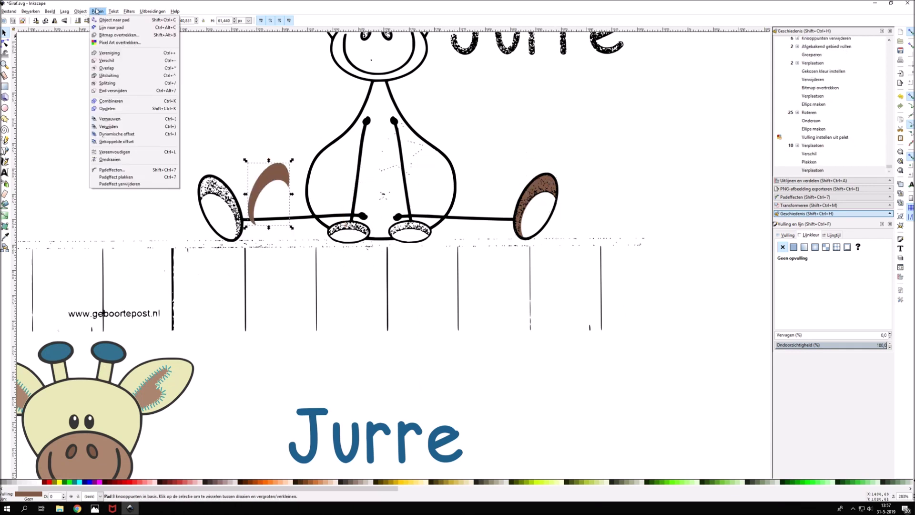
left_click(103, 173)
left_click_drag(268, 189, 224, 195)
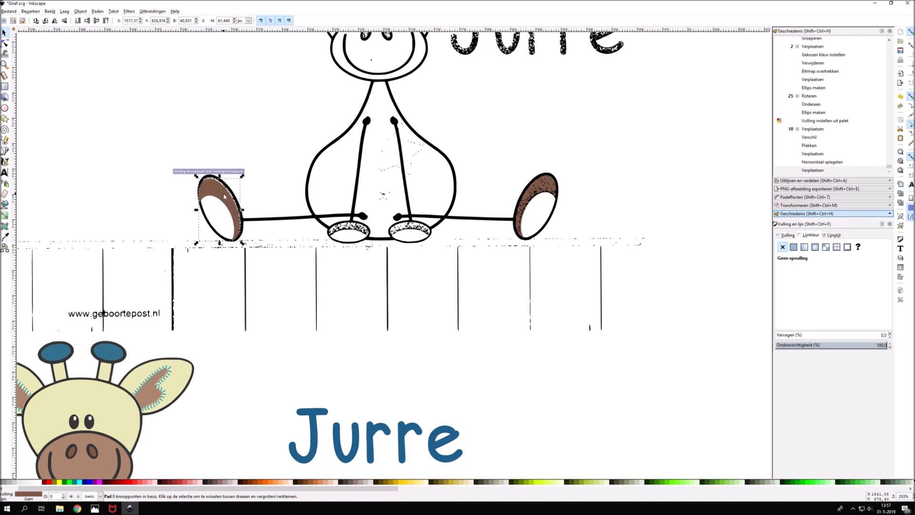
Fine-tune the left crescent's X/Y position and rotation to fit the foot.
scroll(191, 185, "up", 3, "ctrl")
left_click(167, 19)
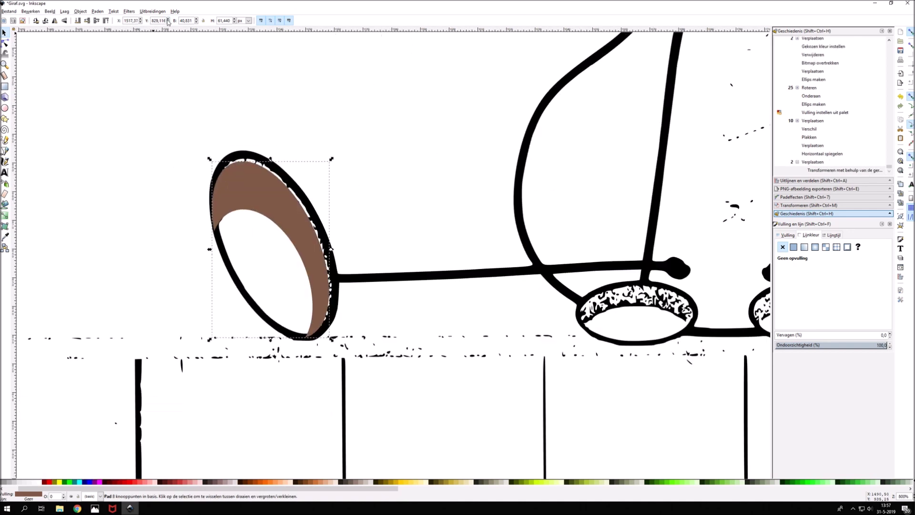
left_click(140, 18)
left_click(140, 19)
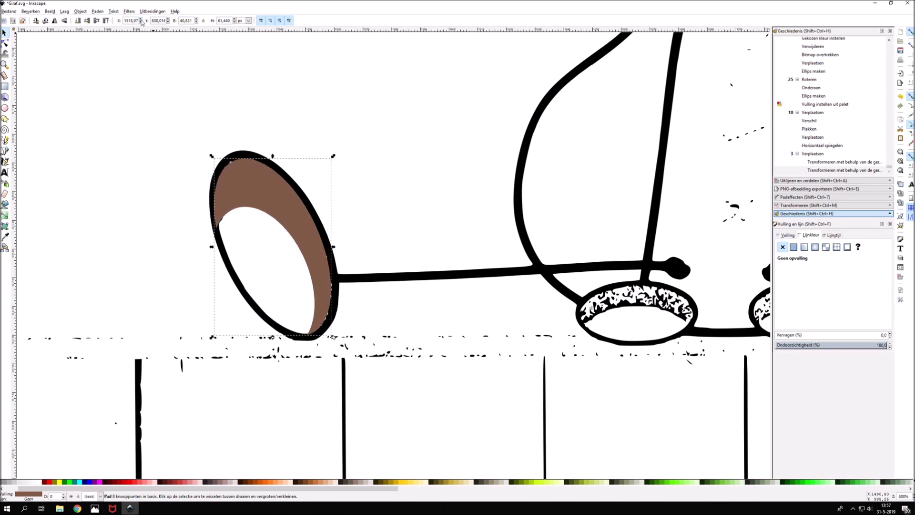
left_click(140, 22)
left_click(168, 19)
left_click_drag(213, 158, 207, 155)
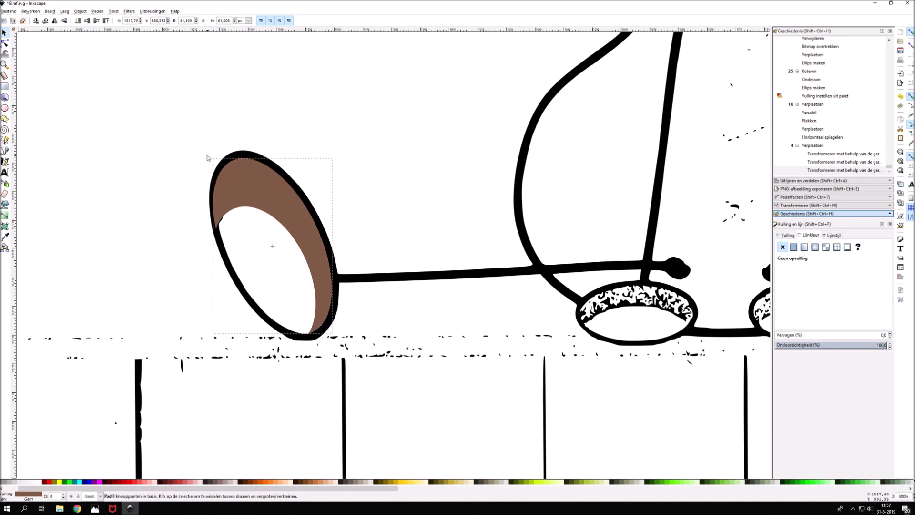
left_click_drag(255, 189, 254, 186)
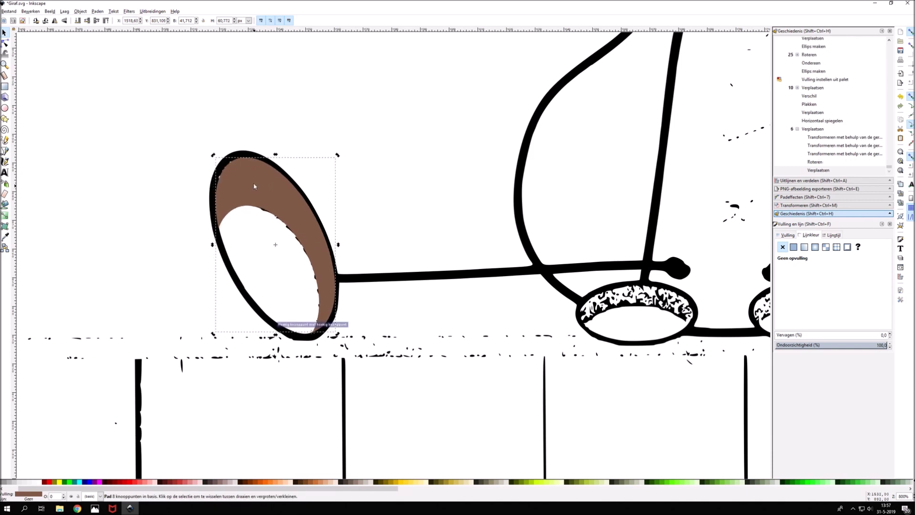
left_click(168, 22)
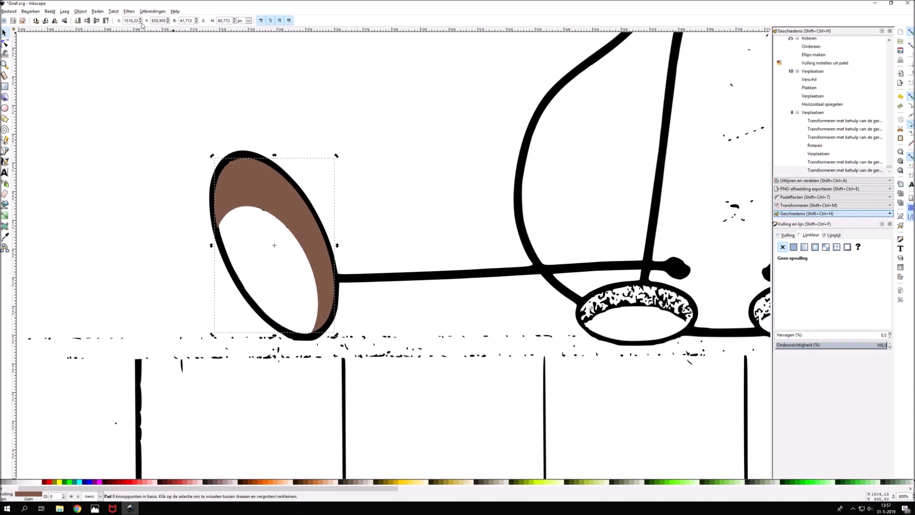
Move the giraffe line art away from the brown crescents.
scroll(530, 158, "down", 2)
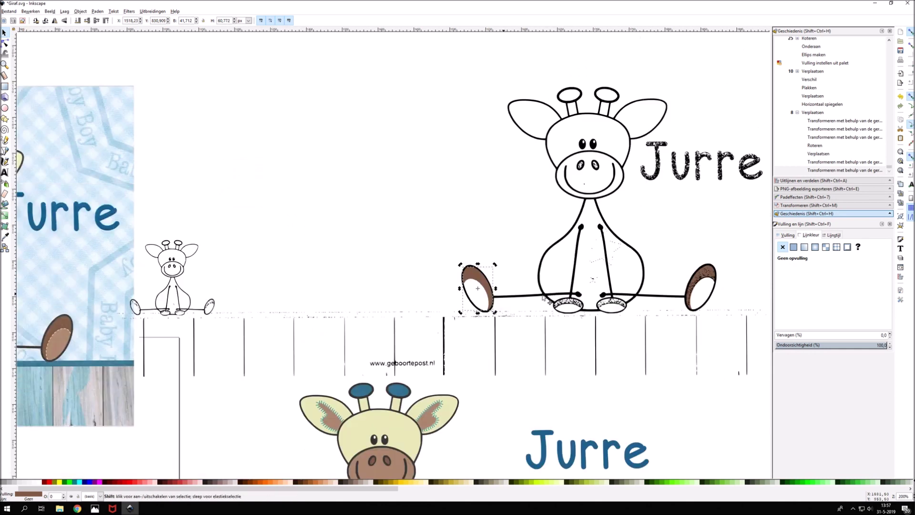
left_click(700, 281, "shift")
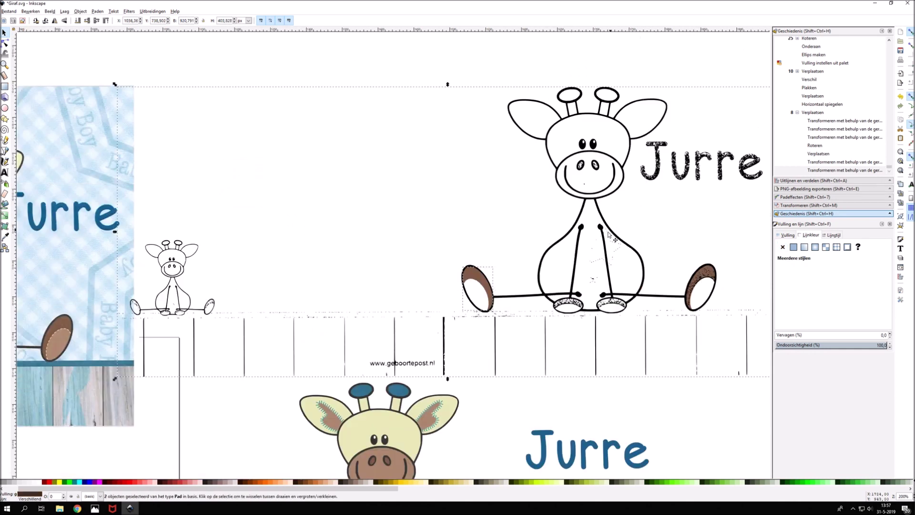
mouse_move(608, 231)
left_mouse_down()
mouse_move(608, 262)
mouse_move(617, 123)
left_mouse_up()
left_click(478, 286)
Group the two brown crescents and drag them onto the coloured giraffe's feet.
left_click(700, 285, "shift")
right_click(711, 275)
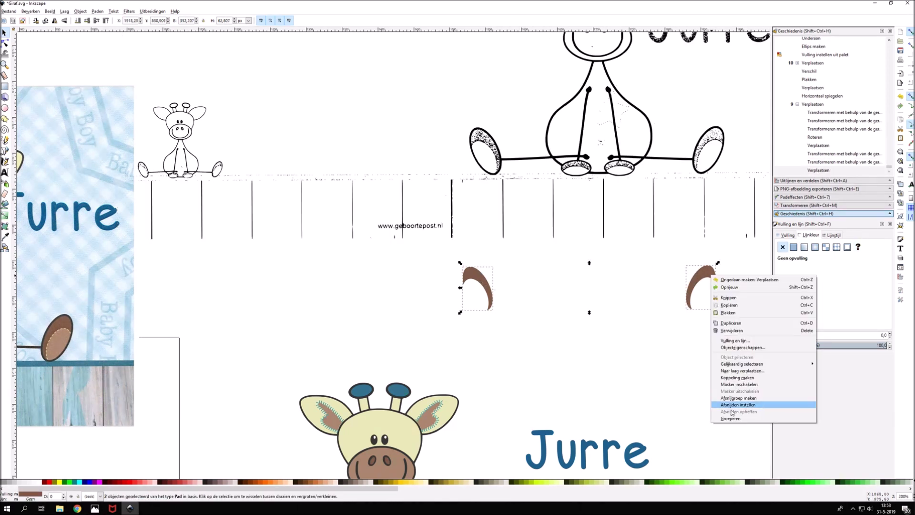
left_click(730, 418)
scroll(705, 333, "down", 5)
left_click_drag(705, 171, 506, 449)
scroll(448, 450, "up", 3)
scroll(448, 450, "down", 3)
scroll(438, 474, "down", 1)
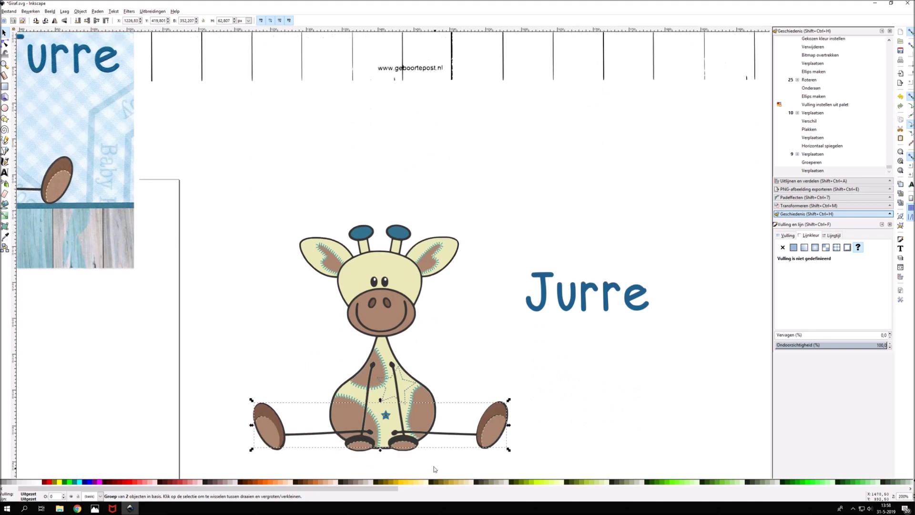
scroll(429, 462, "up", 1, "ctrl")
scroll(415, 429, "up", 1, "ctrl")
Adjust the crescent group's X and Y values so it sits over both hooves.
left_click(168, 22)
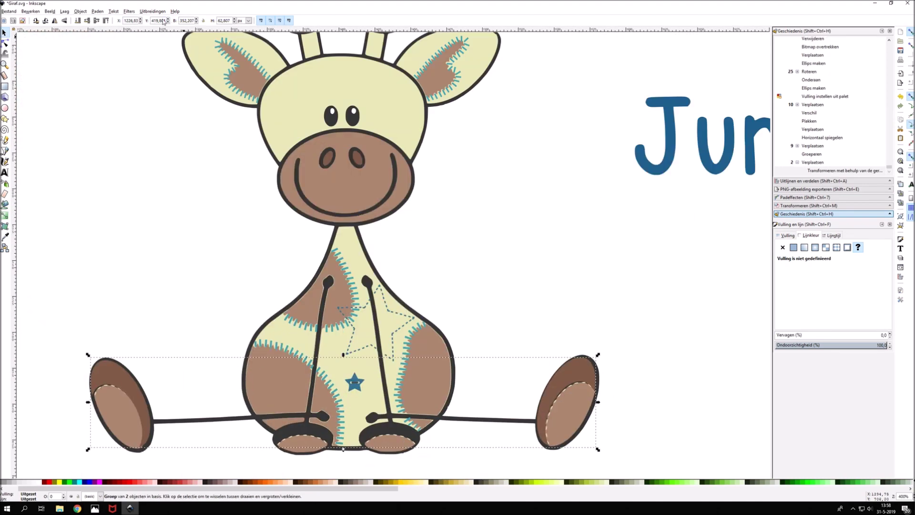
left_click(141, 19)
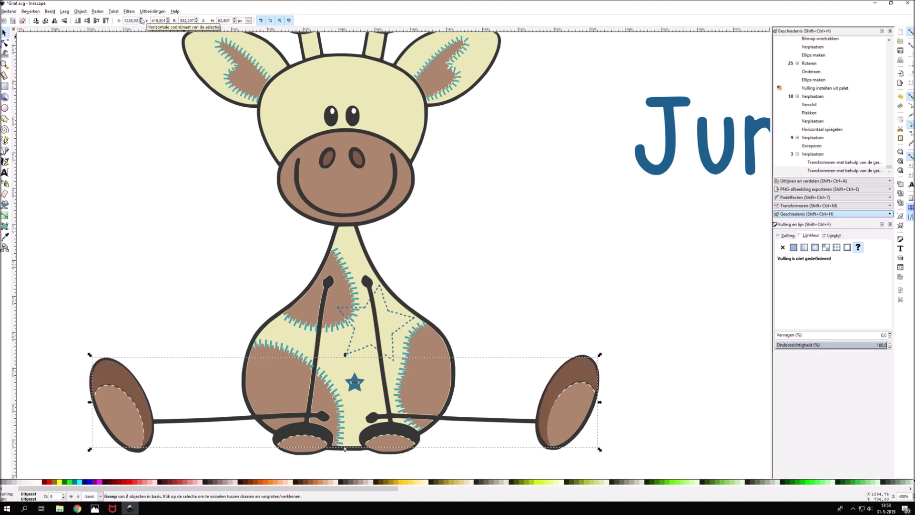
left_click(141, 22)
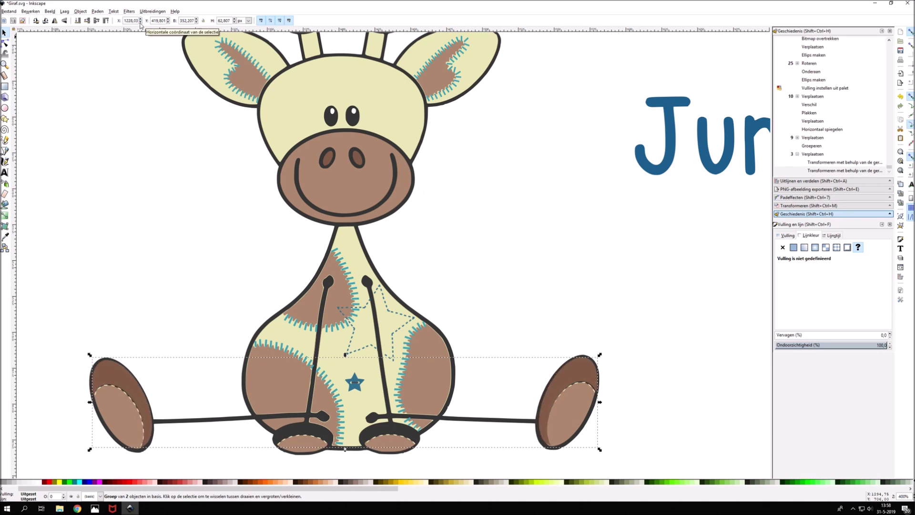
left_click(168, 22)
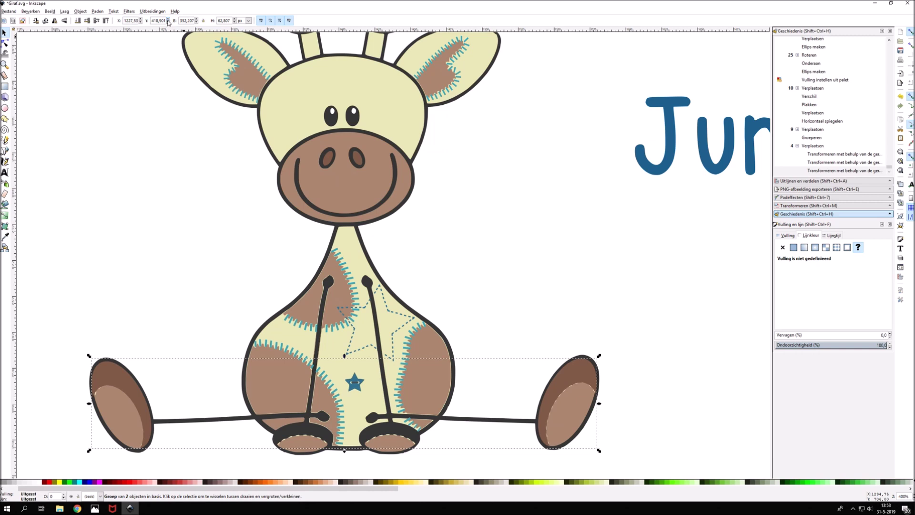
left_click(141, 22)
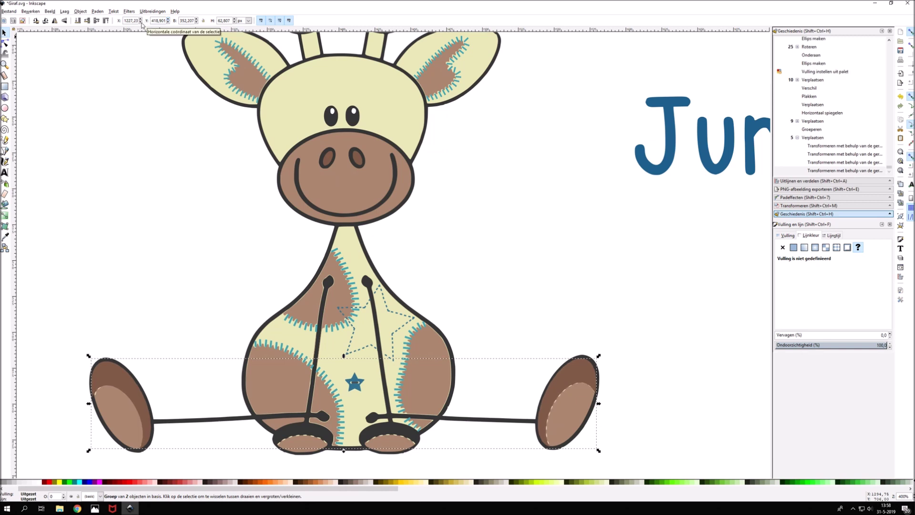
left_click(604, 344)
left_click(549, 415)
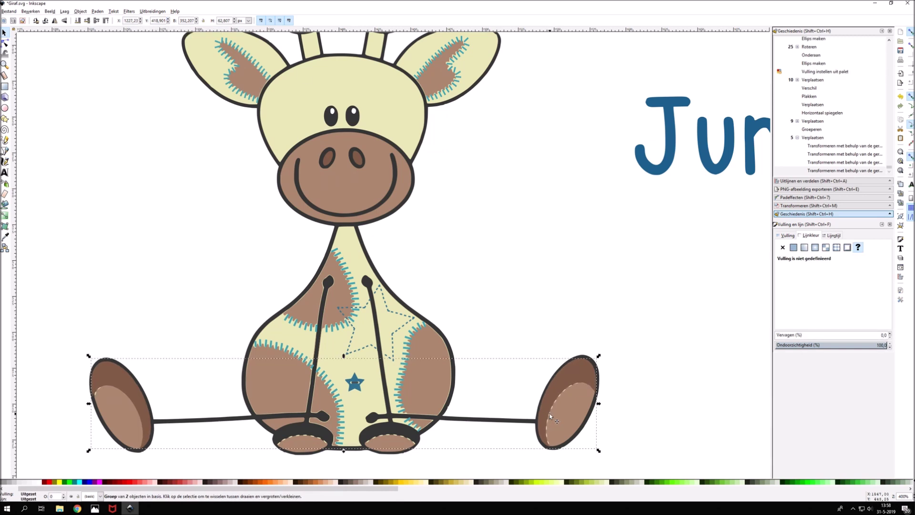
left_click(97, 12)
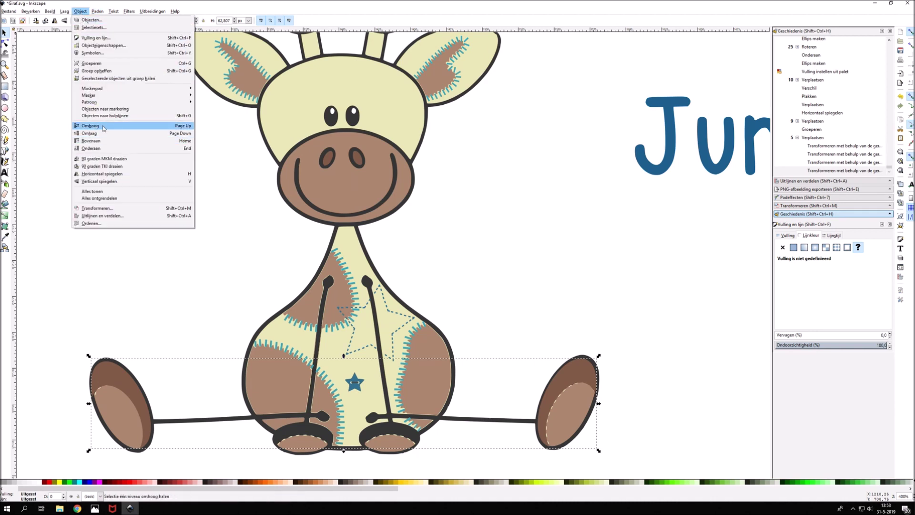
Lower the crescent group two levels, then undo an accidental move of the group.
left_click(97, 127)
left_click(79, 11)
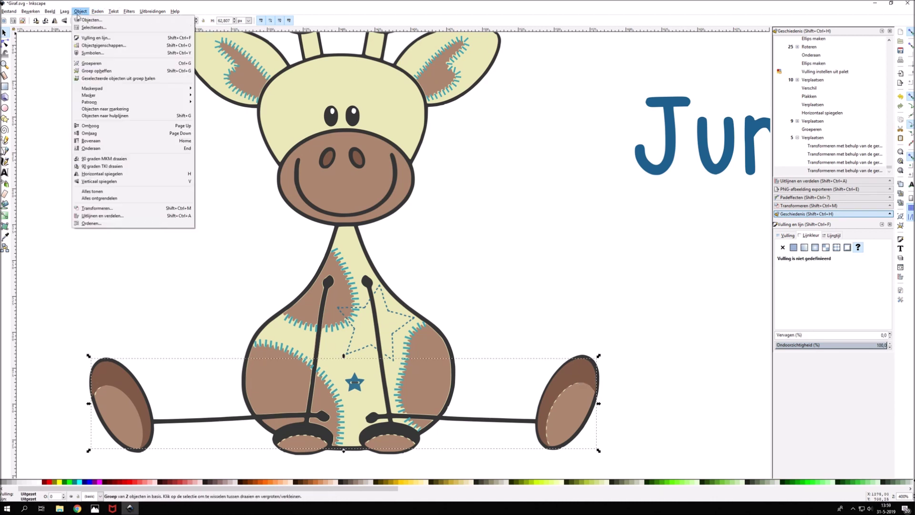
left_click(96, 134)
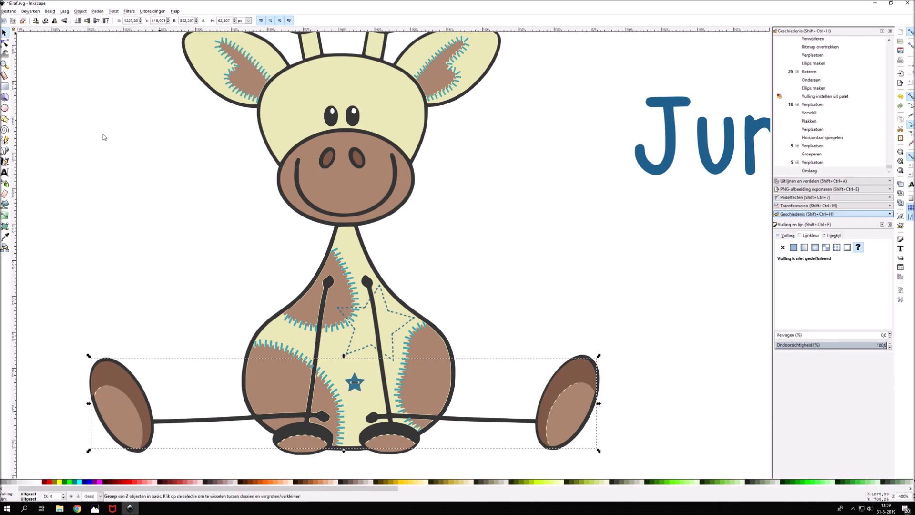
left_click(76, 11)
left_click(96, 131)
left_click(633, 365)
scroll(599, 384, "up", 3)
left_click_drag(550, 388, 555, 389)
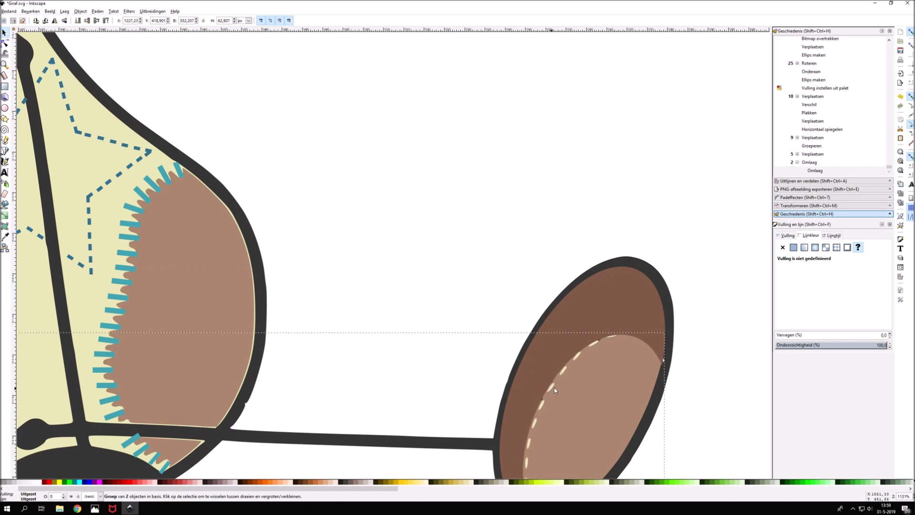
key("ctrl+z")
Raise the crescent group one level, then to the top, and inspect the feet.
left_click(80, 11)
left_click(95, 124)
left_click(79, 11)
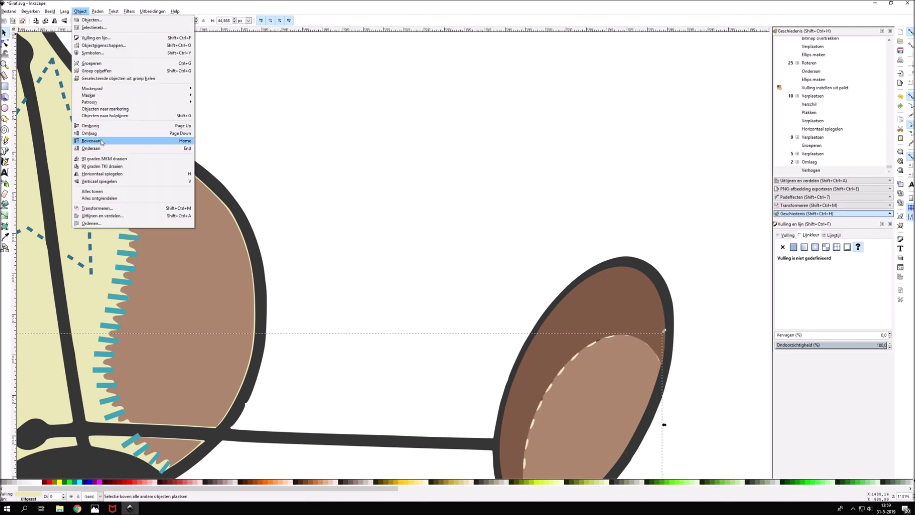
left_click(96, 126)
scroll(549, 232, "down", 3)
scroll(522, 149, "up", 1)
left_click(523, 149)
scroll(548, 210, "up", 2)
scroll(336, 264, "up", 3)
scroll(404, 294, "up", 1)
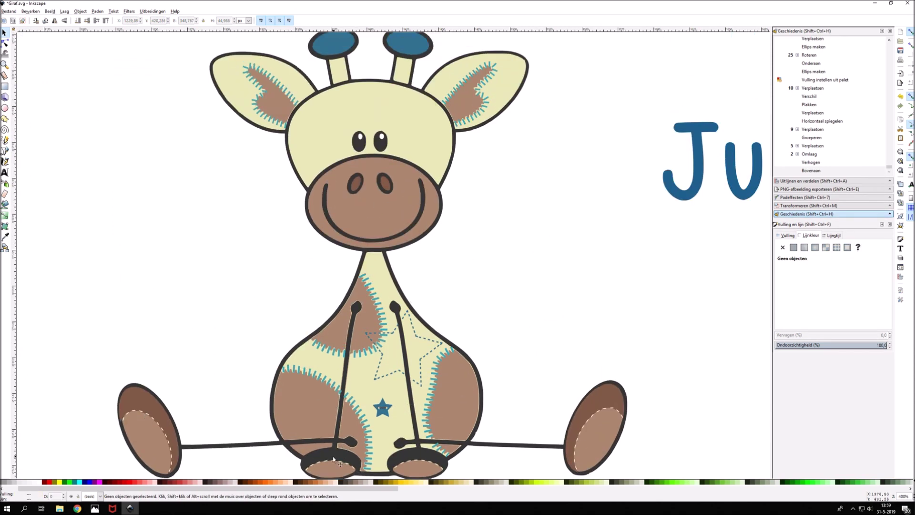
scroll(486, 351, "up", 3)
scroll(486, 351, "left", 6)
scroll(485, 364, "down", 2)
scroll(357, 266, "up", 1)
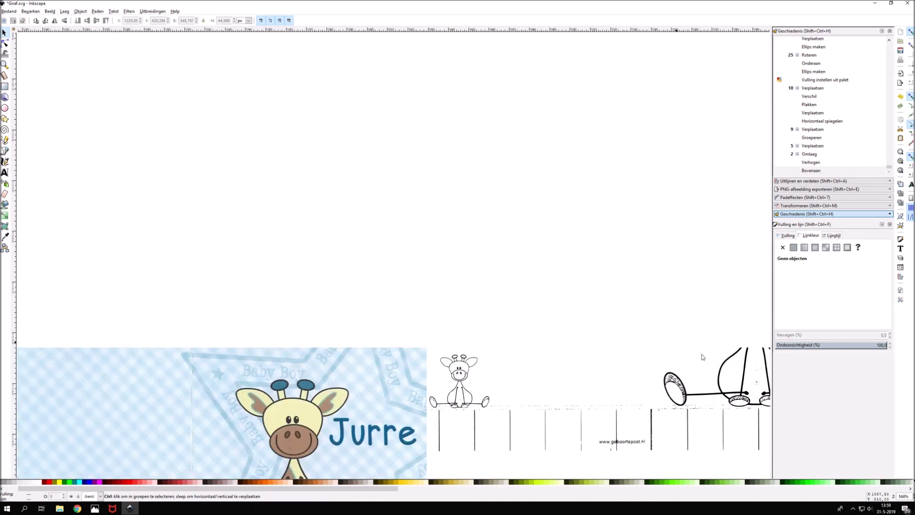
Draw a brown ellipse and move it onto the right bottom foot pad.
scroll(625, 361, "down", 2)
scroll(604, 389, "down", 3)
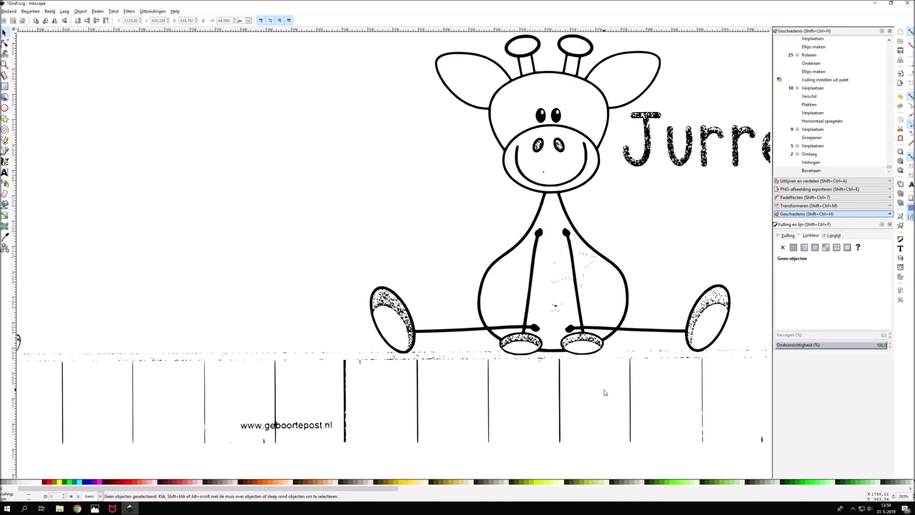
scroll(604, 392, "up", 3)
left_click(5, 107)
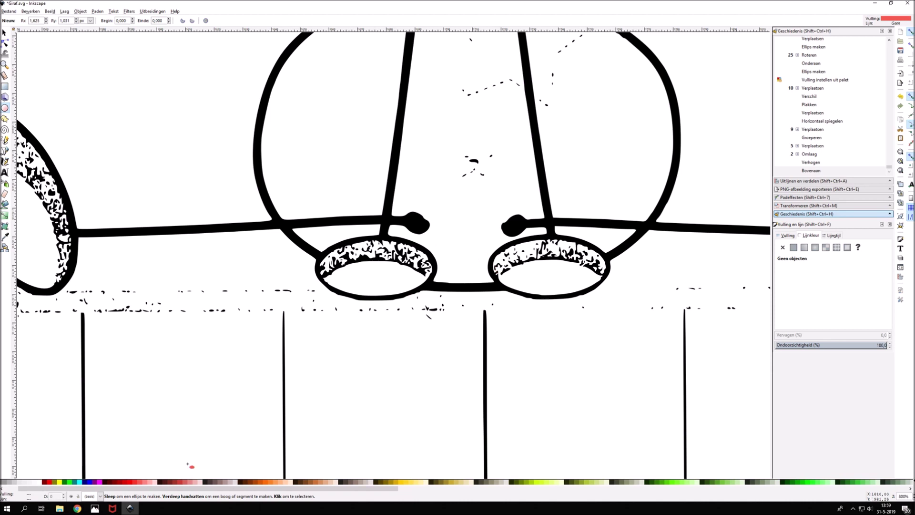
left_click_drag(496, 267, 600, 239)
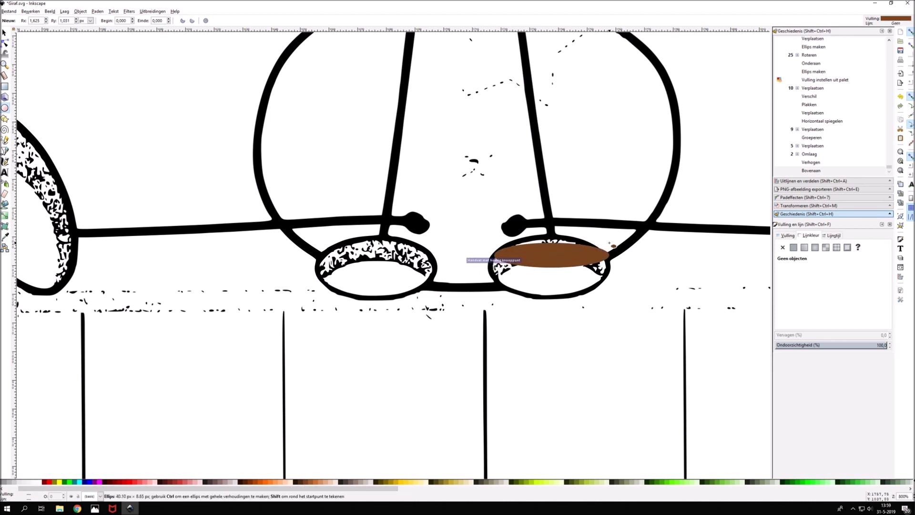
left_click(5, 32)
mouse_move(547, 252)
left_mouse_down()
mouse_move(548, 269)
mouse_move(611, 271)
left_mouse_up()
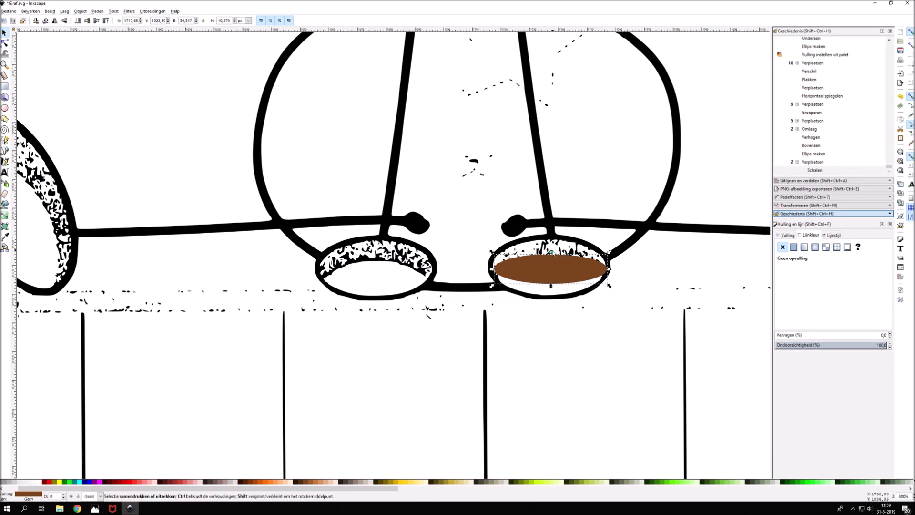
Resize and fine-position the brown ellipse so it fills the right pad.
left_click_drag(551, 254, 551, 240)
left_click_drag(551, 286, 549, 298)
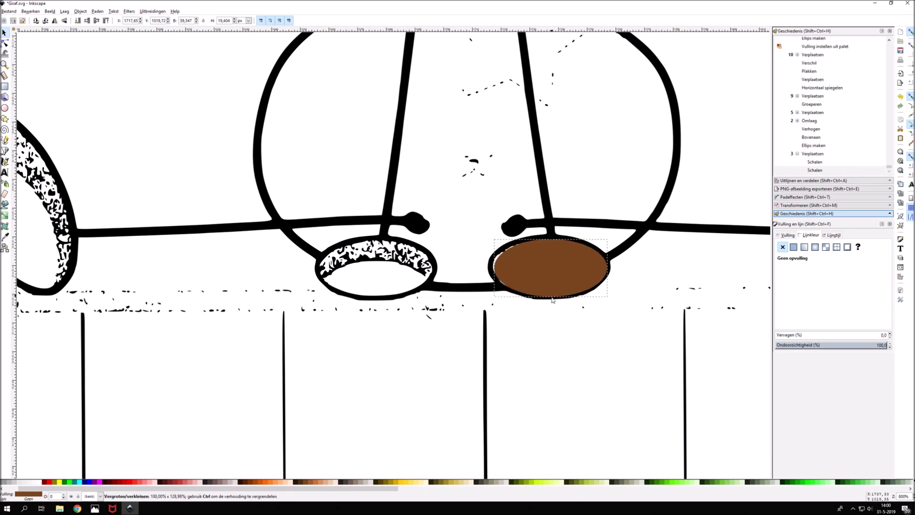
left_click_drag(491, 267, 488, 268)
key("Up")
key("Down")
left_click(141, 19)
left_click(168, 19)
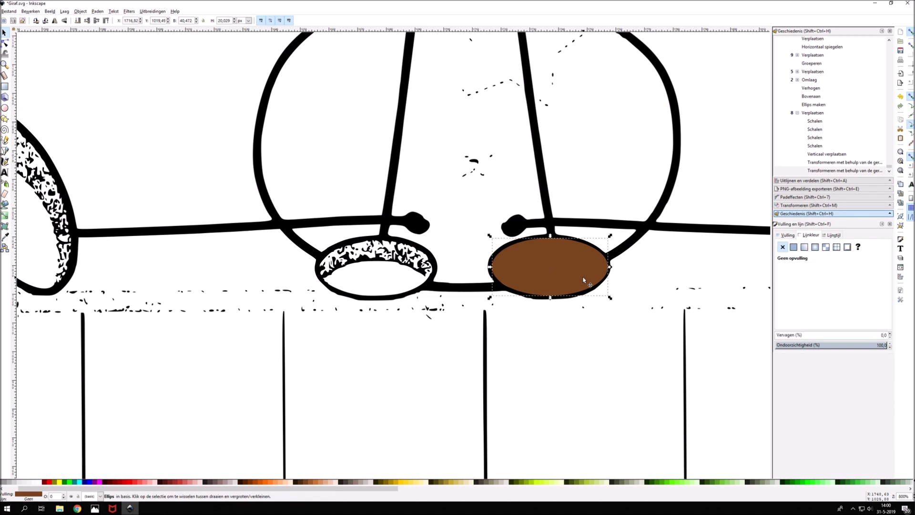
Paste a copy of the brown ellipse onto the left bottom pad.
key("ctrl+v")
left_click_drag(382, 268, 373, 267)
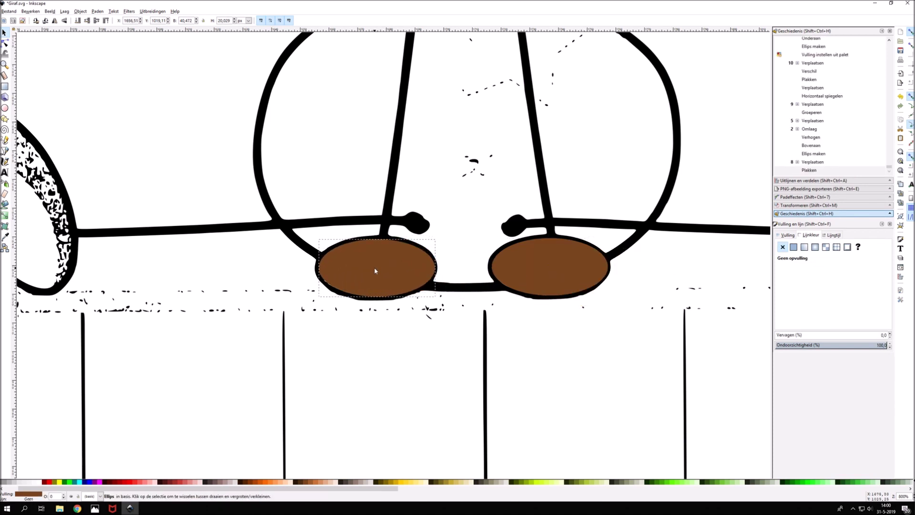
key("Up")
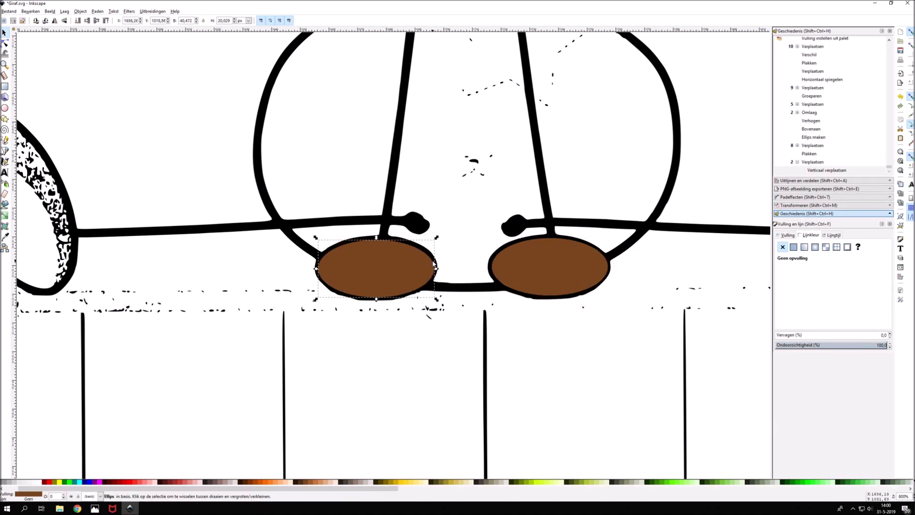
scroll(368, 258, "right", 2)
Raise the traced giraffe outline to the top of the stacking order.
left_click(371, 218)
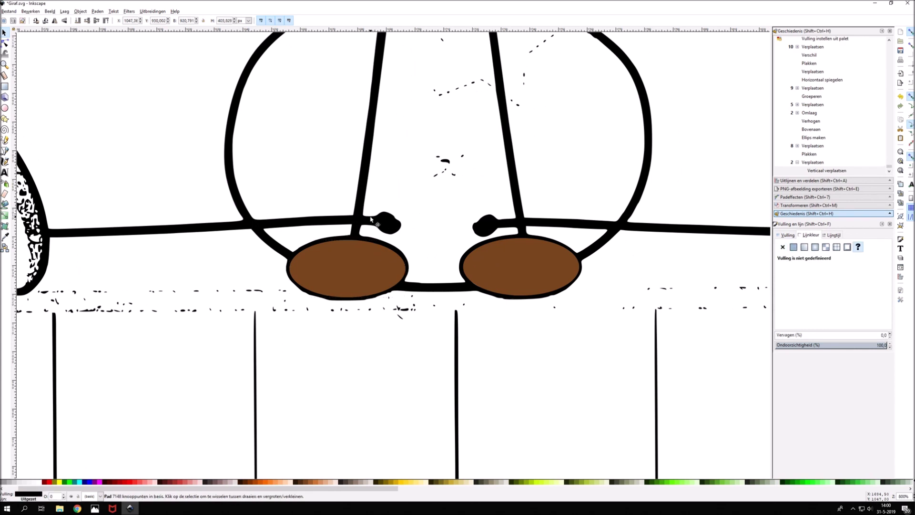
left_click(88, 11)
left_click(102, 146)
left_click(49, 11)
mouse_move(80, 11)
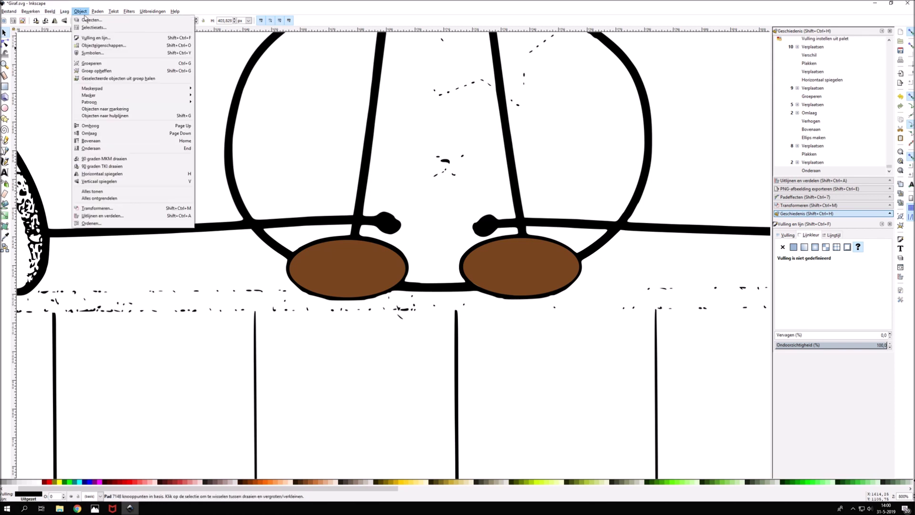
left_click(90, 140)
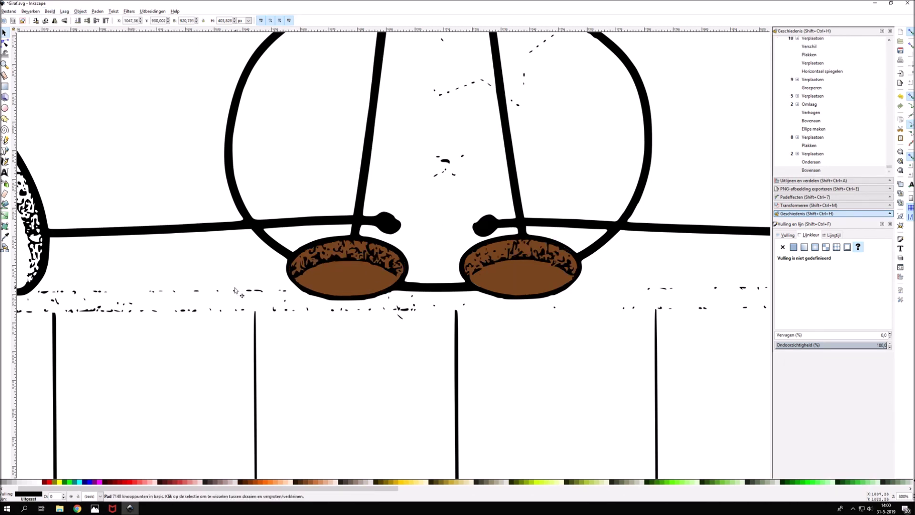
left_click(5, 108)
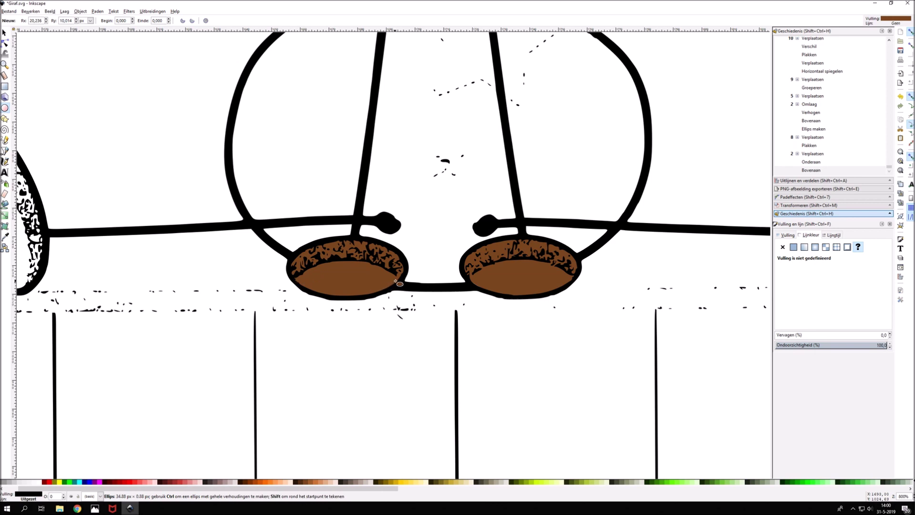
Draw a red ellipse and size it over the lower half of the left pad.
left_click_drag(395, 280, 399, 279)
left_click(138, 483)
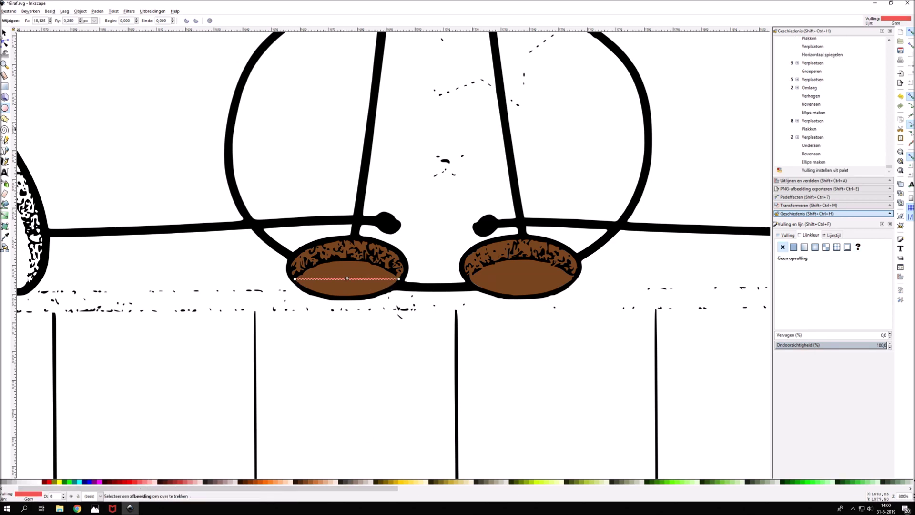
left_click(5, 32)
mouse_move(347, 282)
left_mouse_down()
mouse_move(347, 297)
mouse_move(298, 285)
left_mouse_up()
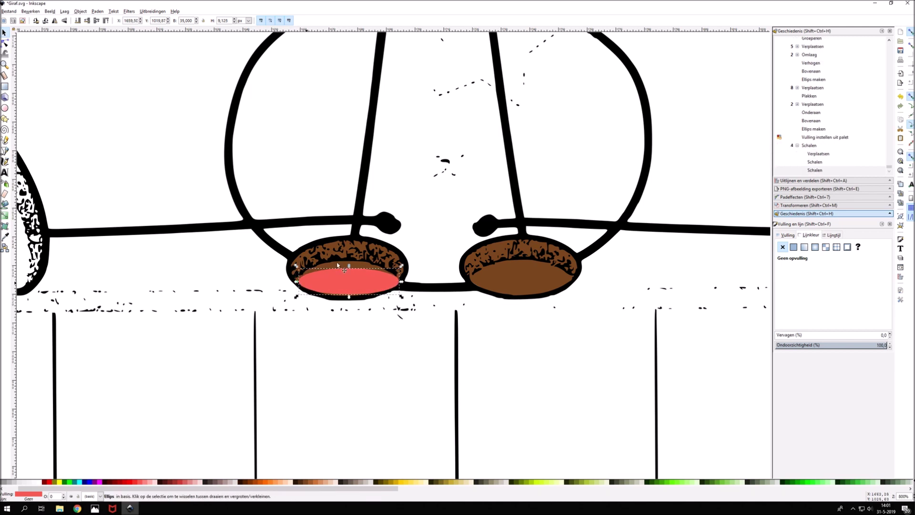
left_click_drag(400, 282, 400, 281)
left_click_drag(350, 266, 293, 280)
left_click_drag(346, 297, 348, 293)
left_click(353, 303)
Select the traced giraffe outline, undoing an accidental duplicate.
left_click(399, 279)
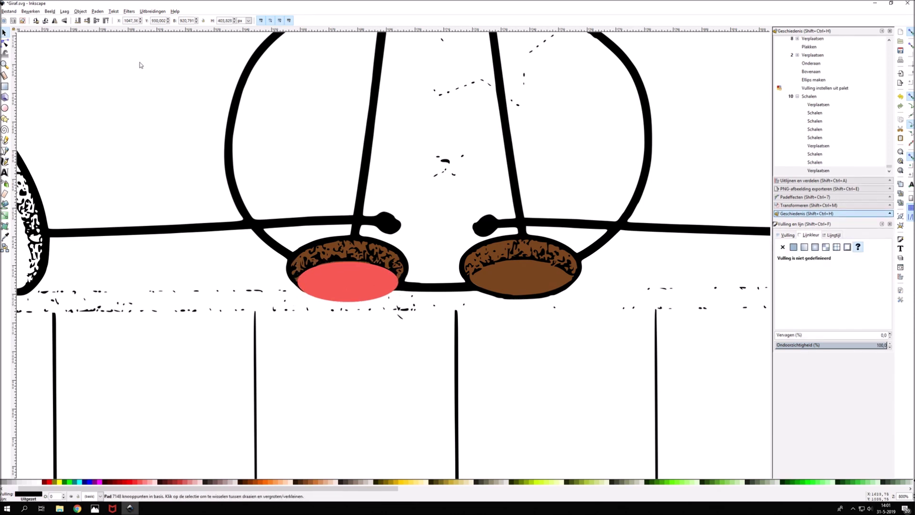
key("ctrl+d")
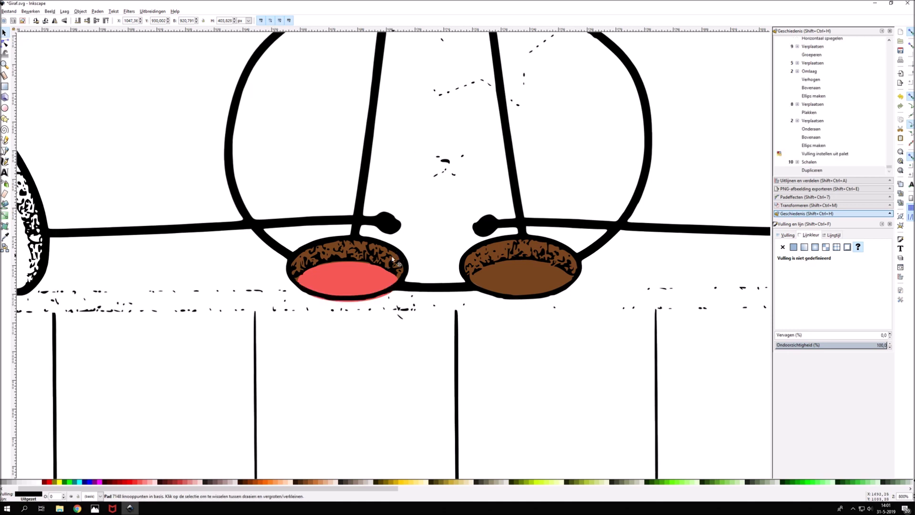
key("ctrl+z")
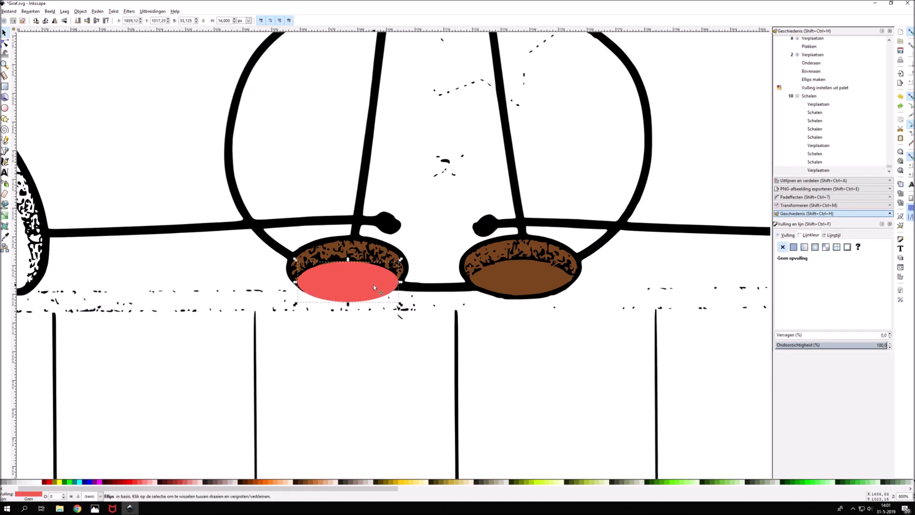
scroll(431, 251, "down", 3)
scroll(408, 218, "up", 4)
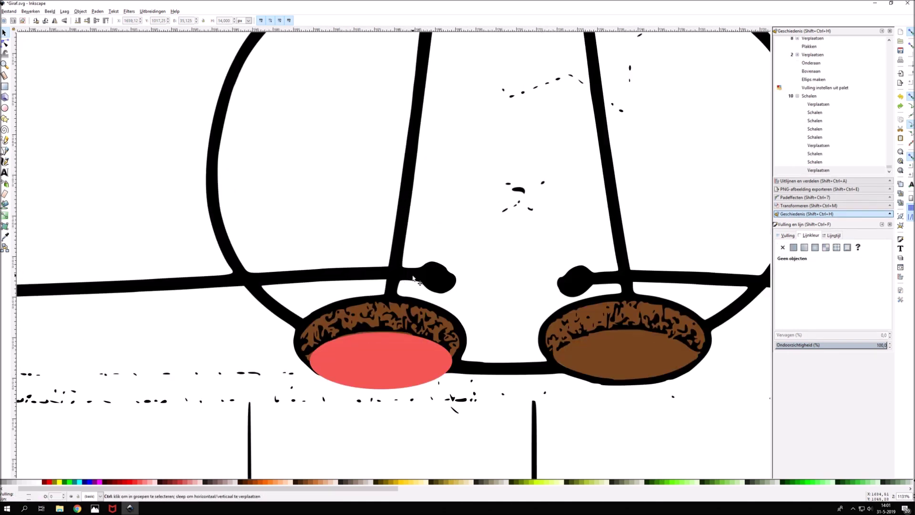
left_click(399, 313)
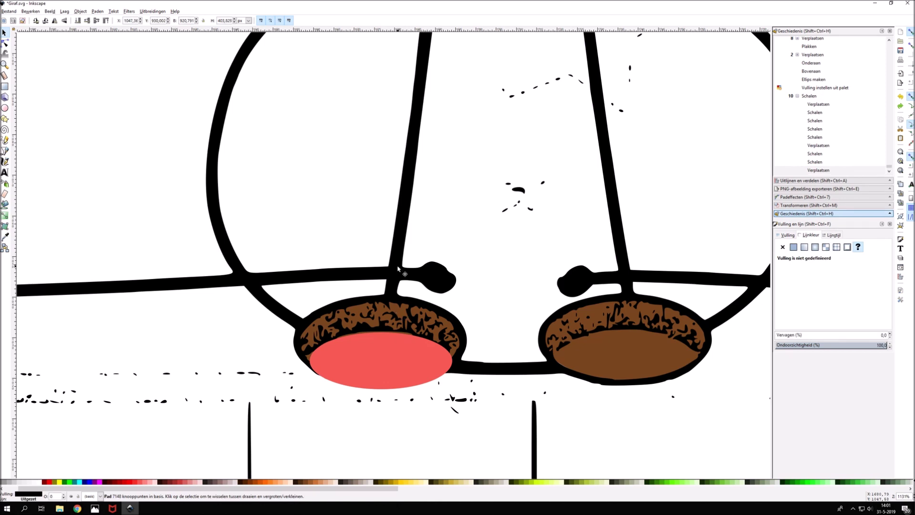
Lower the traced outline beneath the brown ellipses.
scroll(551, 333, "down", 3)
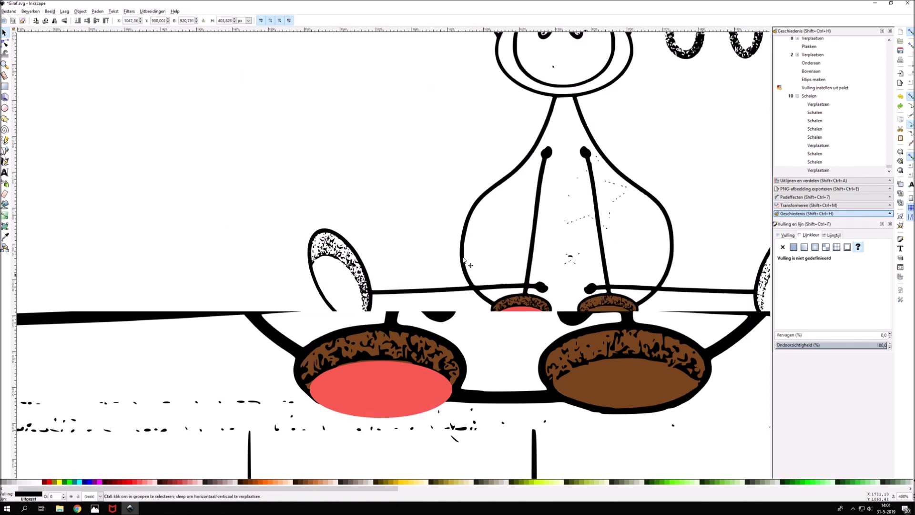
scroll(551, 414, "down", 2)
left_click(552, 339)
scroll(556, 257, "up", 3)
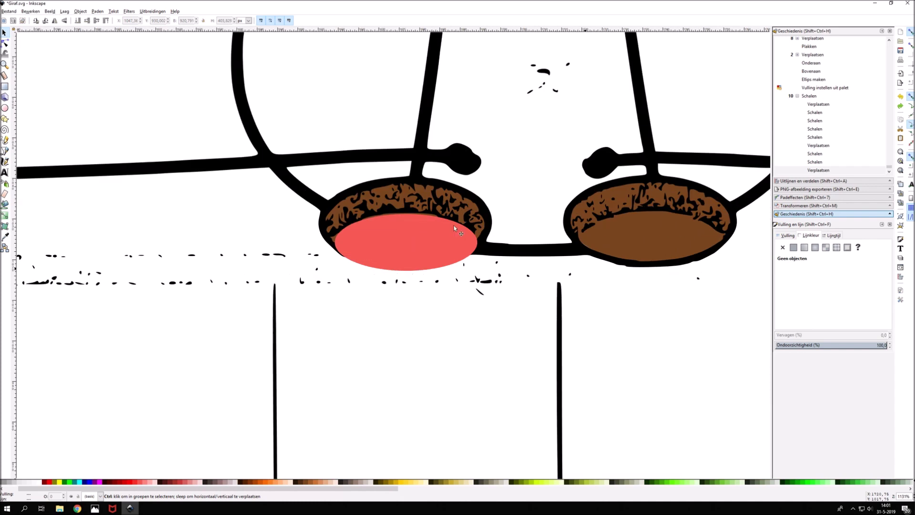
left_click(479, 236)
left_click(80, 11)
left_click(110, 151)
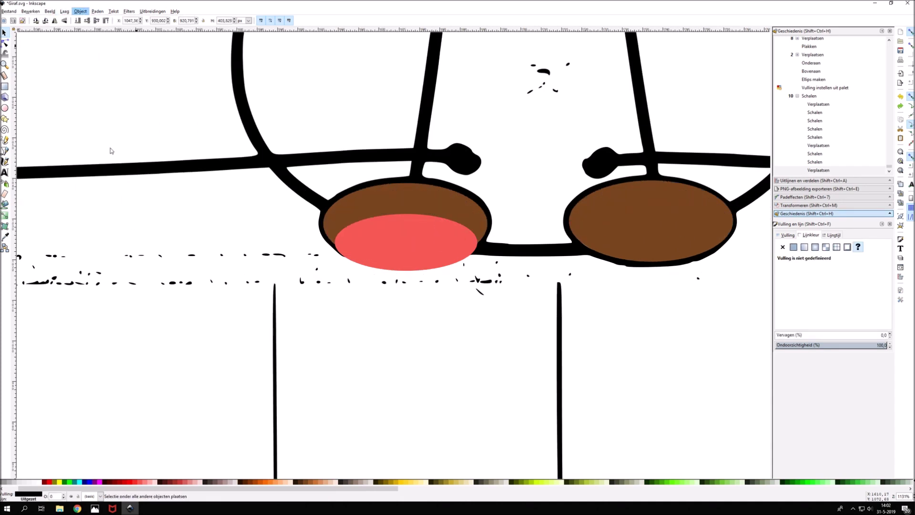
Subtract the red ellipse from the left brown ellipse to form a crescent.
left_click(418, 210)
left_click(416, 228, "shift")
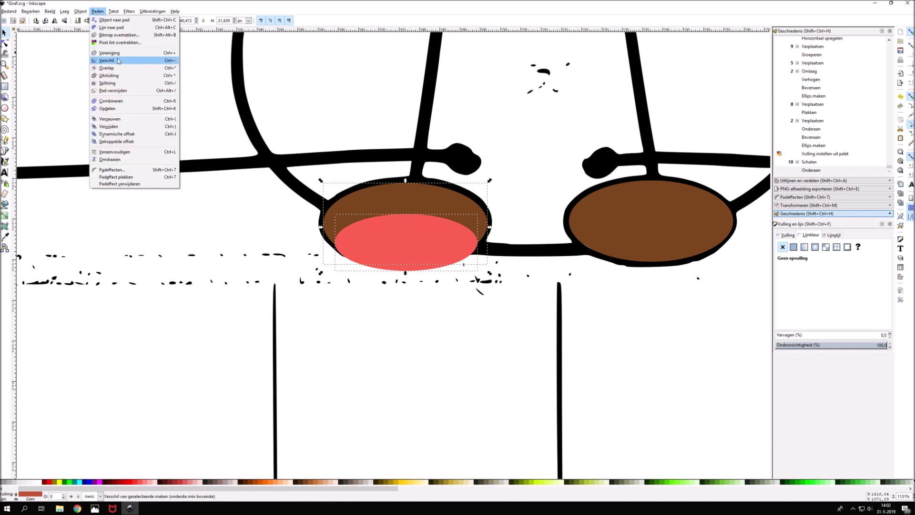
left_click(114, 60)
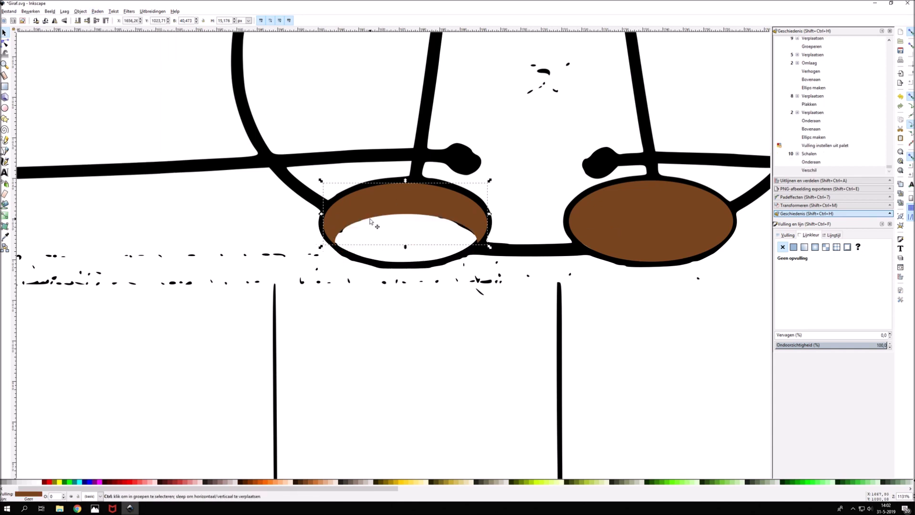
Replace the right brown ellipse with a pasted copy of the crescent.
left_click(695, 206)
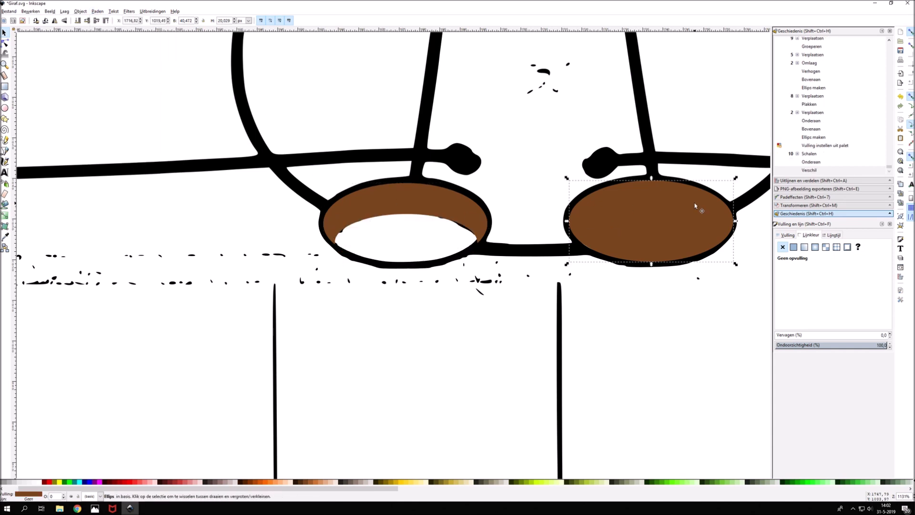
key("Delete")
key("ctrl+v")
mouse_move(478, 210)
left_mouse_down()
mouse_move(639, 215)
mouse_move(665, 201)
left_mouse_up()
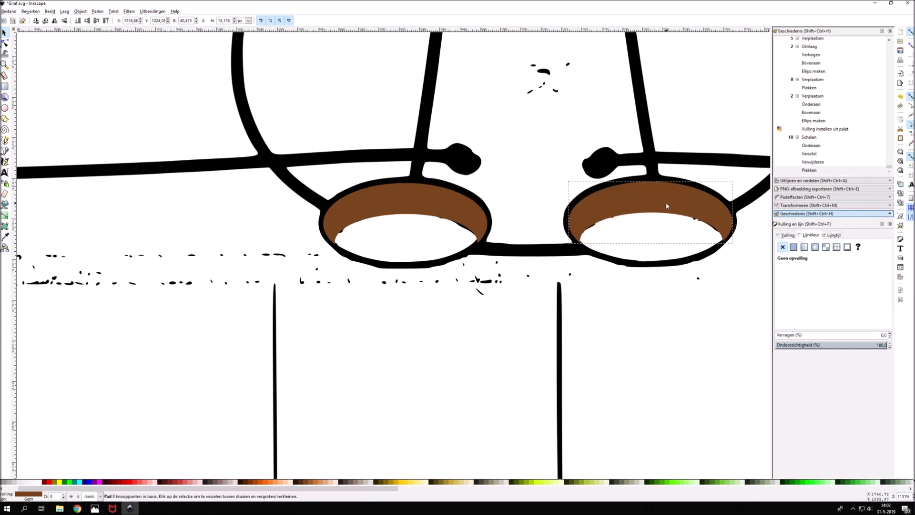
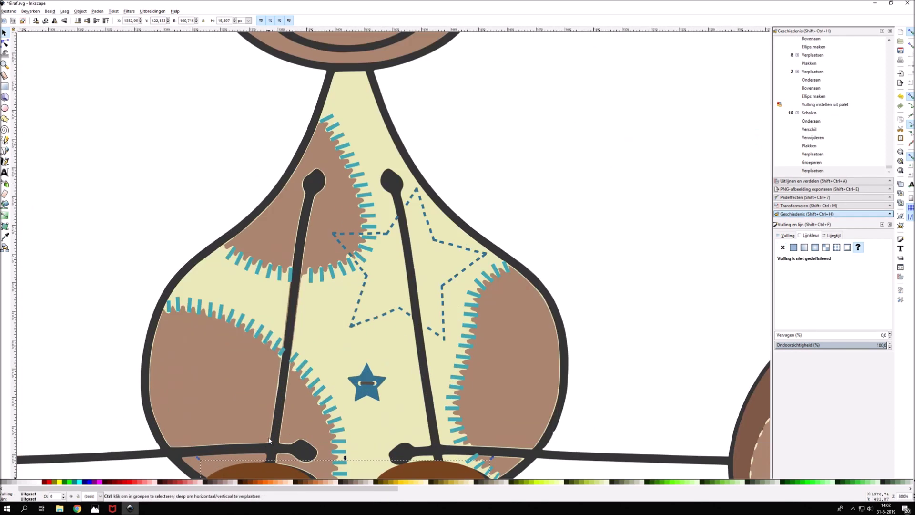
Nudge the giraffe's two brown foot pads slightly right and down into place.
scroll(318, 400, "down", 6)
scroll(291, 397, "up", 3)
scroll(291, 396, "up", 2)
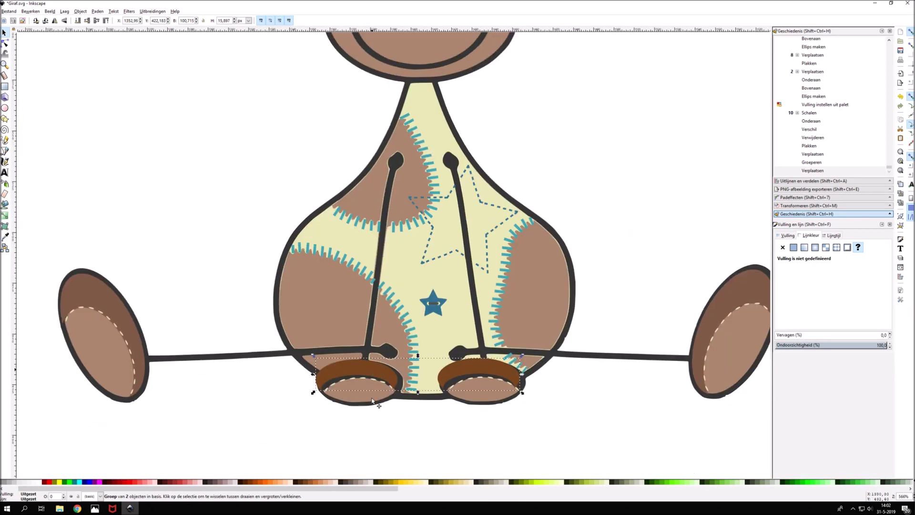
scroll(368, 367, "up", 2)
left_click_drag(367, 367, 388, 371)
key("alt+Right")
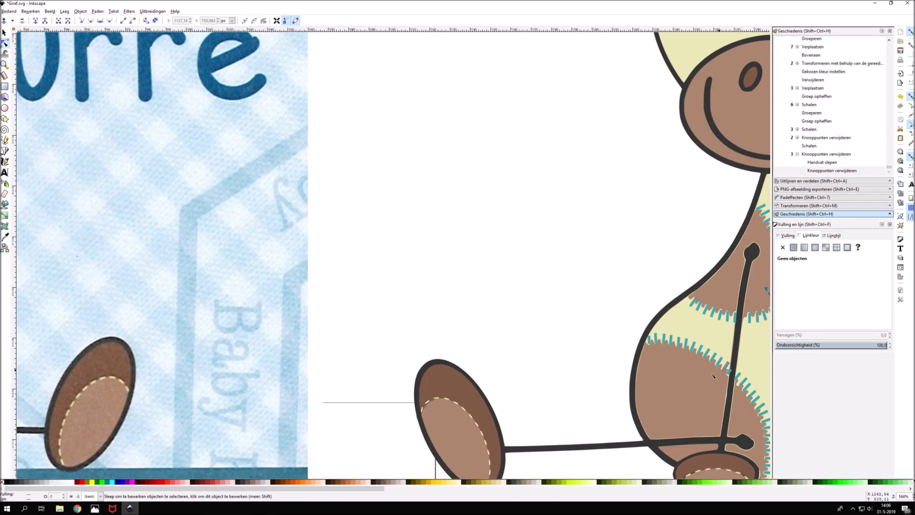
Reshape the brown patch's curved edge nodes to follow the giraffe outline.
scroll(544, 291, "up", 2, "ctrl")
left_click_drag(526, 305, 524, 306)
left_click_drag(553, 235, 551, 236)
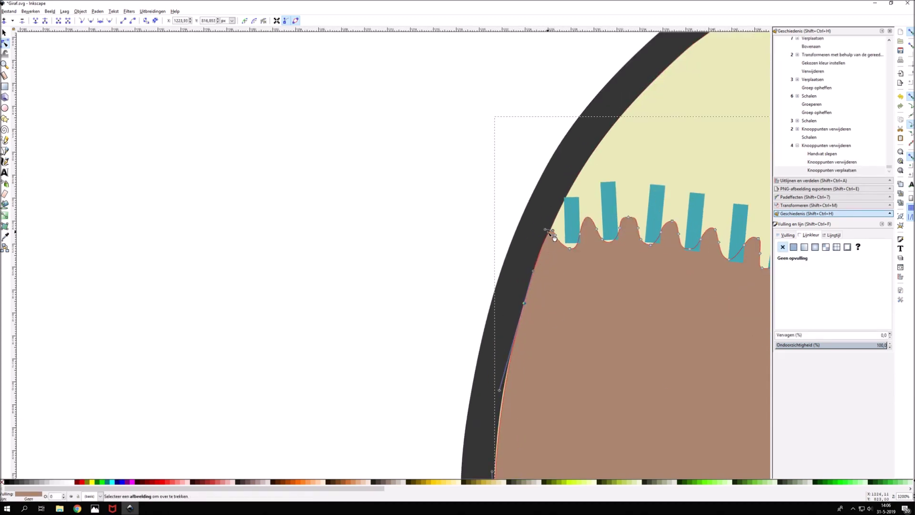
scroll(514, 348, "down", 3)
scroll(505, 348, "down", 4)
scroll(494, 348, "down", 3)
left_click_drag(494, 348, 493, 349)
scroll(524, 357, "down", 5)
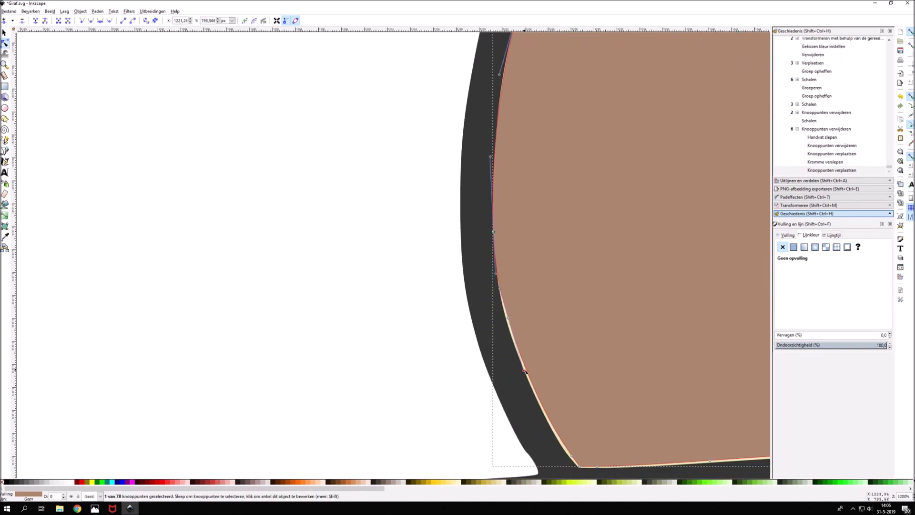
left_click_drag(508, 318, 506, 318)
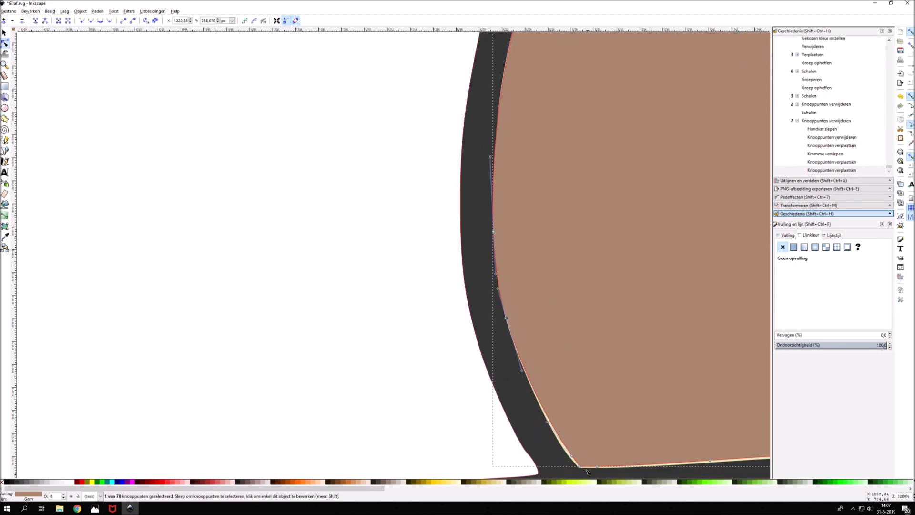
left_click_drag(572, 457, 598, 471)
scroll(223, 300, "down", 3, "ctrl")
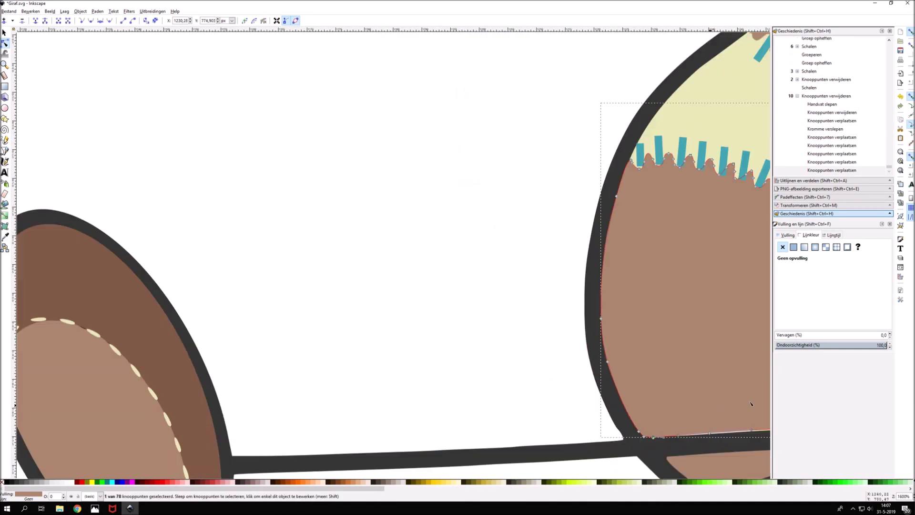
scroll(223, 300, "down", 1, "ctrl")
scroll(223, 300, "down", 2, "ctrl")
scroll(467, 300, "up", 4, "ctrl")
scroll(466, 300, "up", 1, "ctrl")
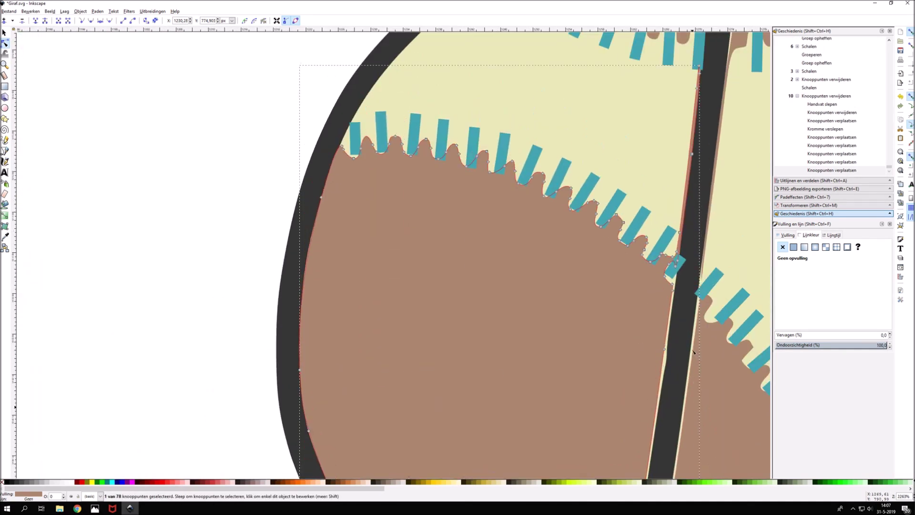
scroll(695, 151, "up", 1)
Delete the patch node beside the leg line and straighten the patch edge along it.
left_click(699, 152)
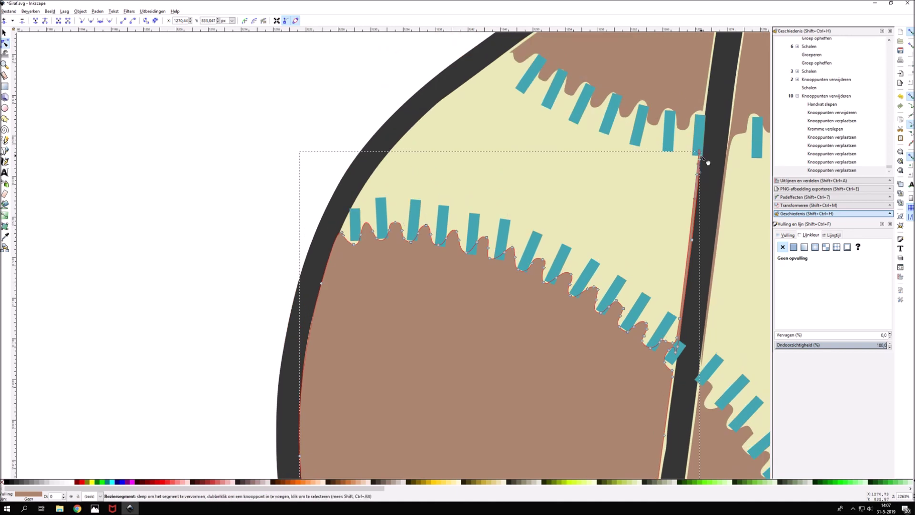
scroll(699, 155, "up", 1, "ctrl")
scroll(689, 203, "up", 1)
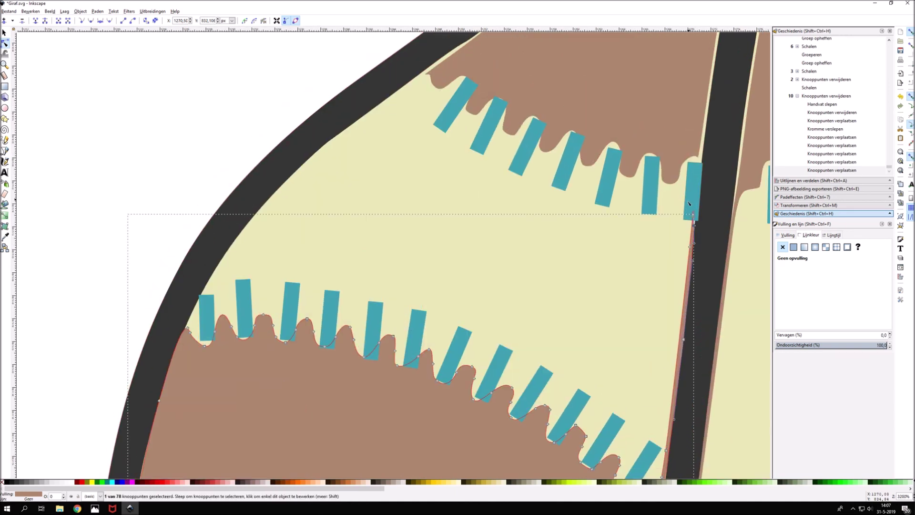
key("Delete")
scroll(708, 335, "down", 3)
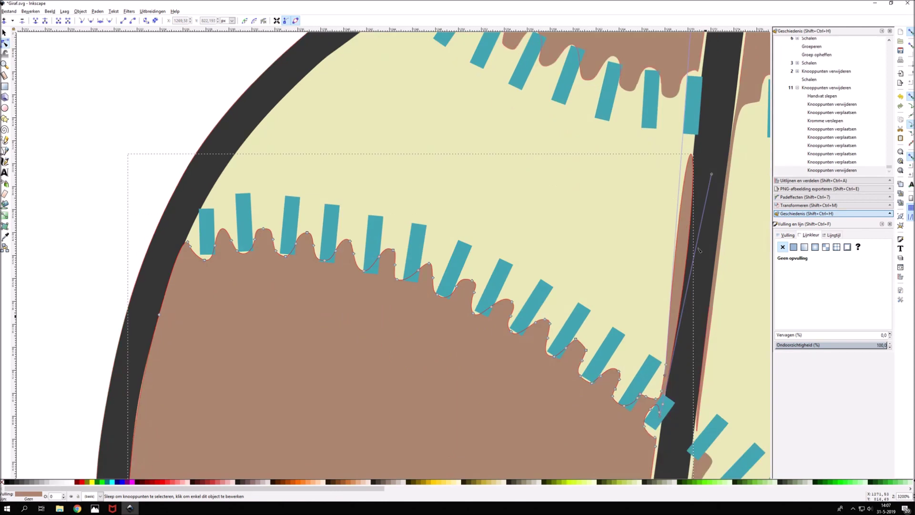
left_click_drag(712, 174, 670, 393)
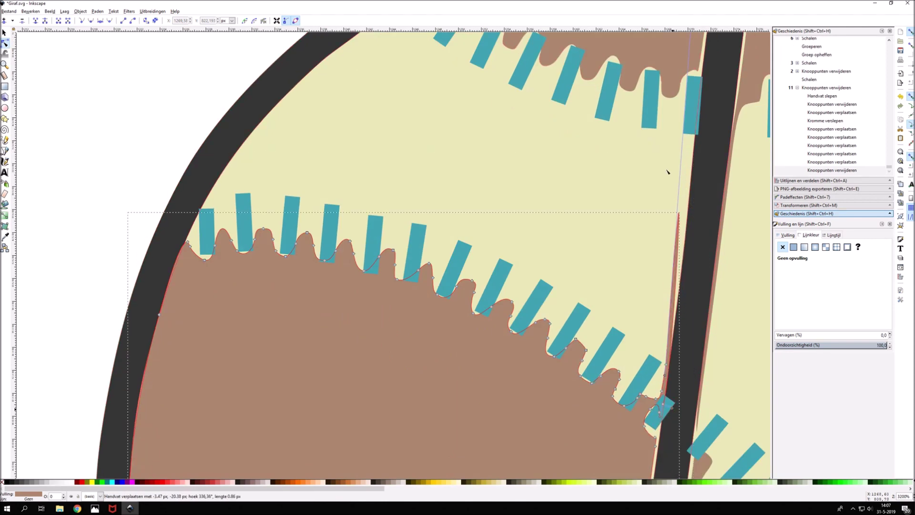
scroll(667, 365, "up", 5)
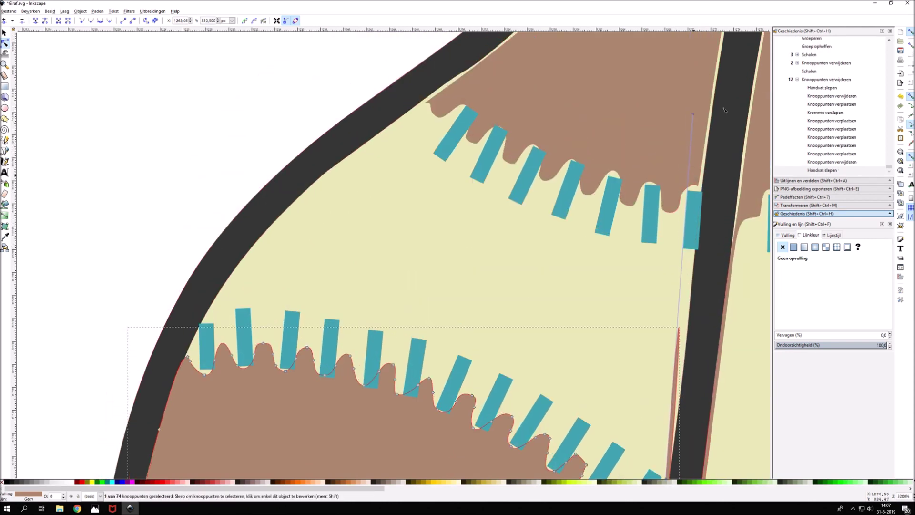
scroll(672, 457, "down", 5)
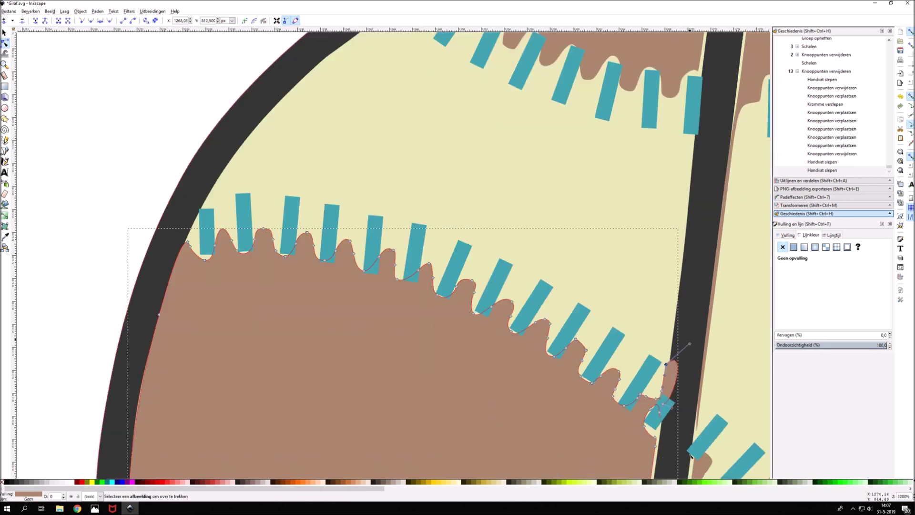
left_click_drag(690, 314, 669, 338)
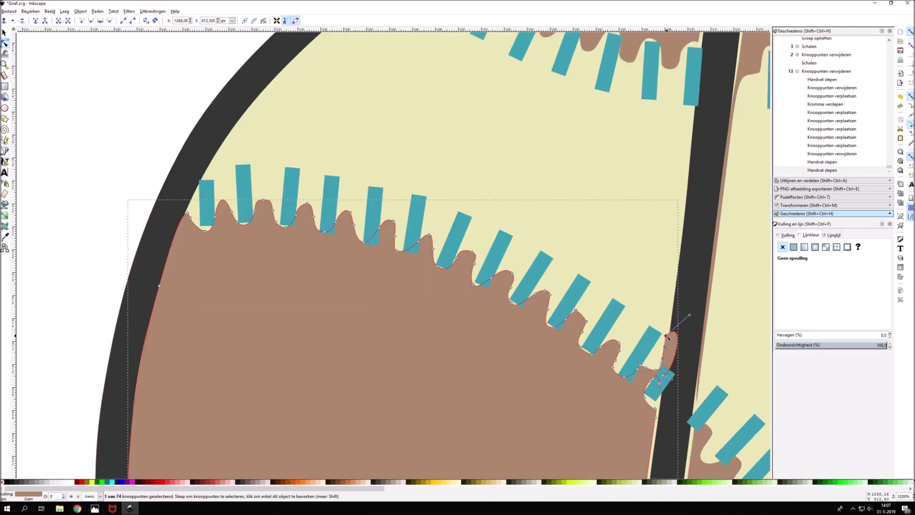
left_click_drag(667, 339, 682, 335)
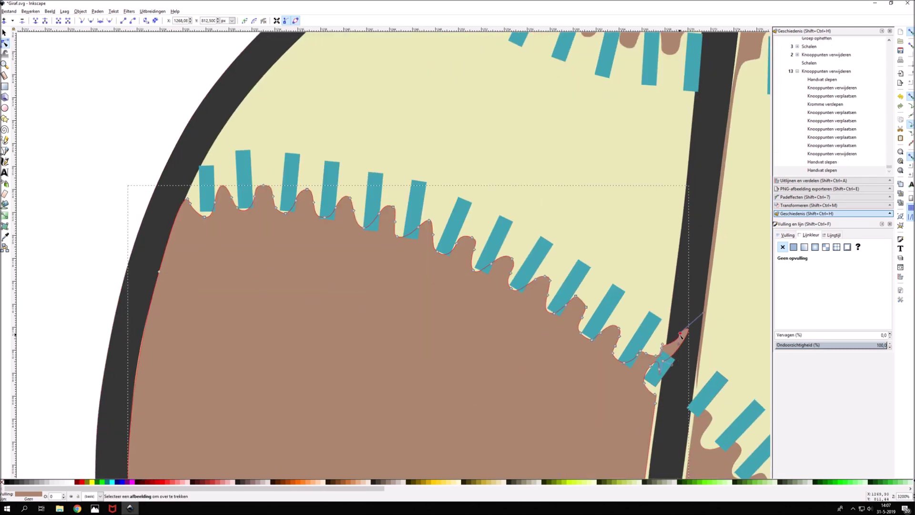
Remove surplus nodes around the brown patch's tip and reshape its curve.
right_click(682, 335)
left_click(691, 343)
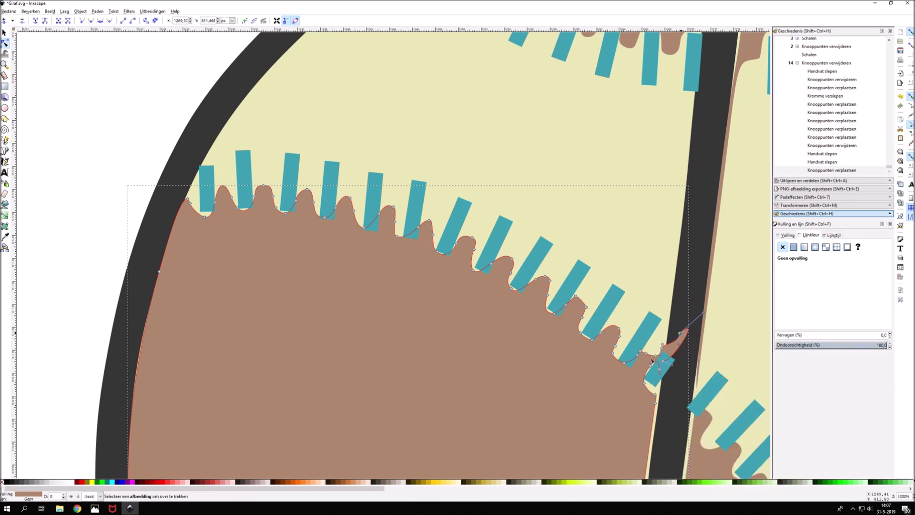
key("Delete")
scroll(664, 285, "up", 1)
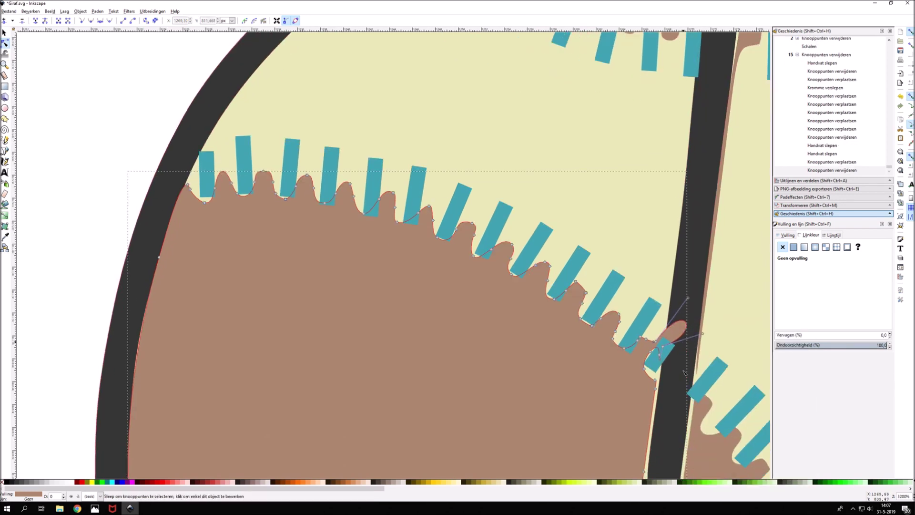
scroll(663, 285, "up", 1)
left_click_drag(693, 227, 722, 299)
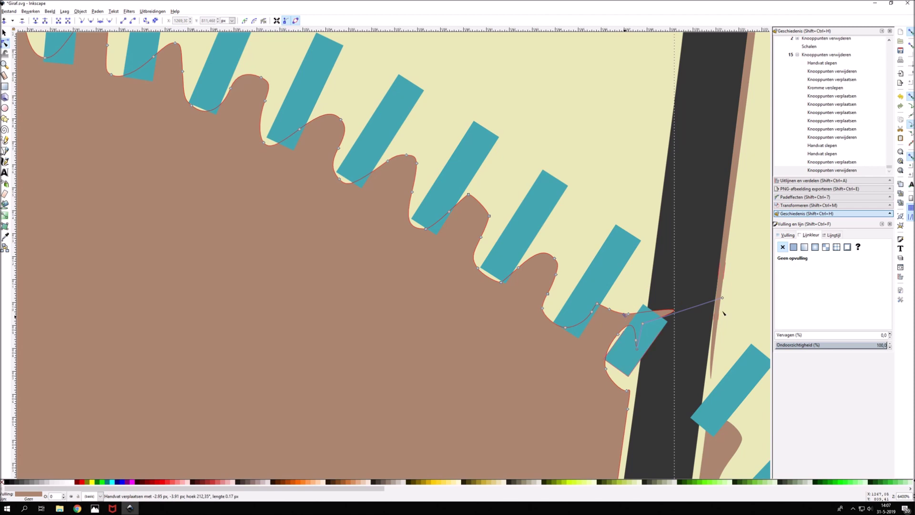
left_click_drag(637, 325, 618, 308)
key("Delete")
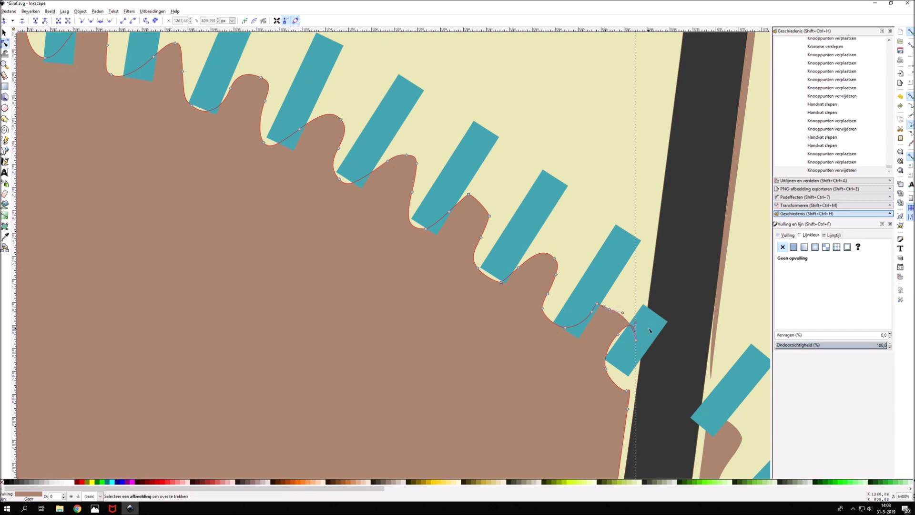
Reposition the upper and lower tip nodes to form the patch's pointed tip.
mouse_move(636, 340)
left_mouse_down()
mouse_move(628, 309)
mouse_move(642, 297)
left_mouse_up()
scroll(631, 334, "up", 4)
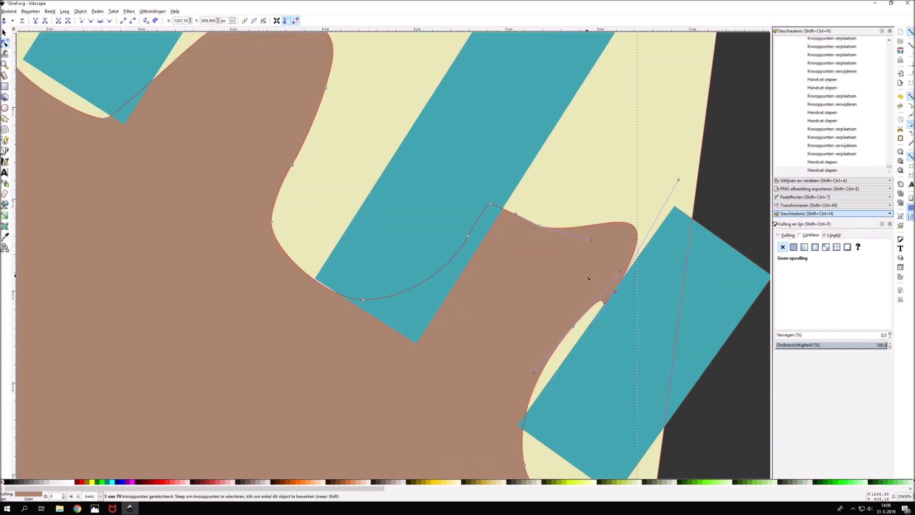
left_click_drag(573, 333, 567, 361)
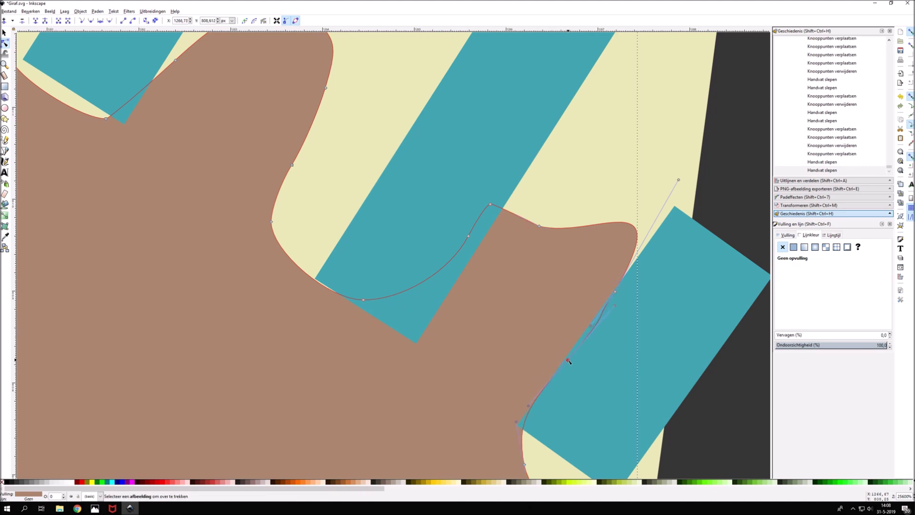
left_click_drag(669, 241, 669, 238)
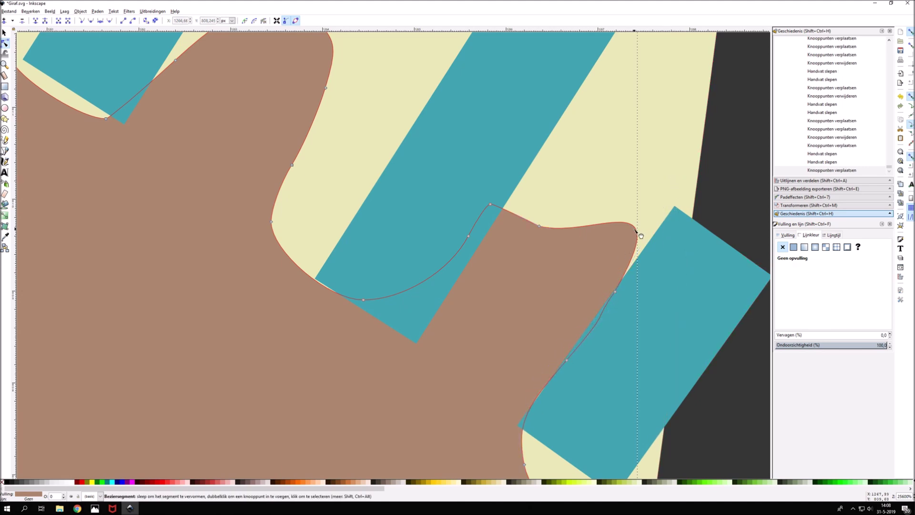
mouse_move(678, 180)
left_mouse_down()
mouse_move(663, 235)
mouse_move(634, 261)
left_mouse_up()
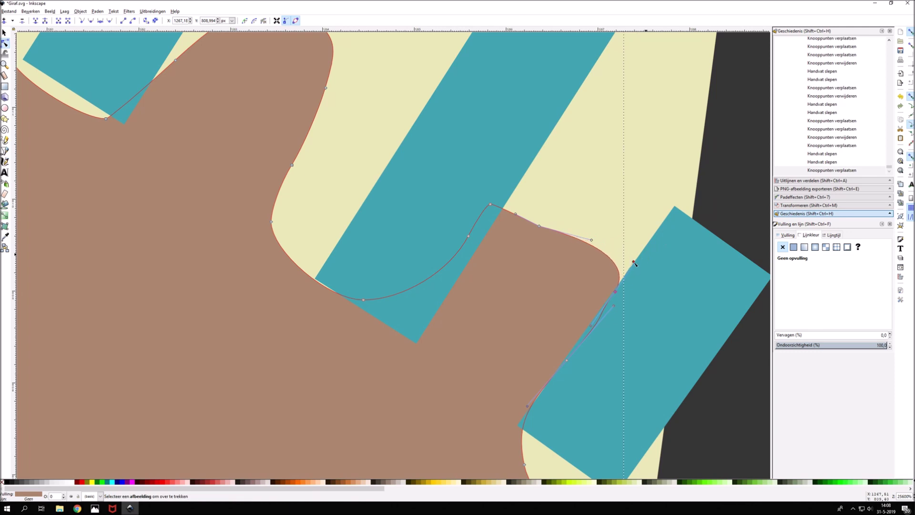
scroll(529, 372, "down", 5)
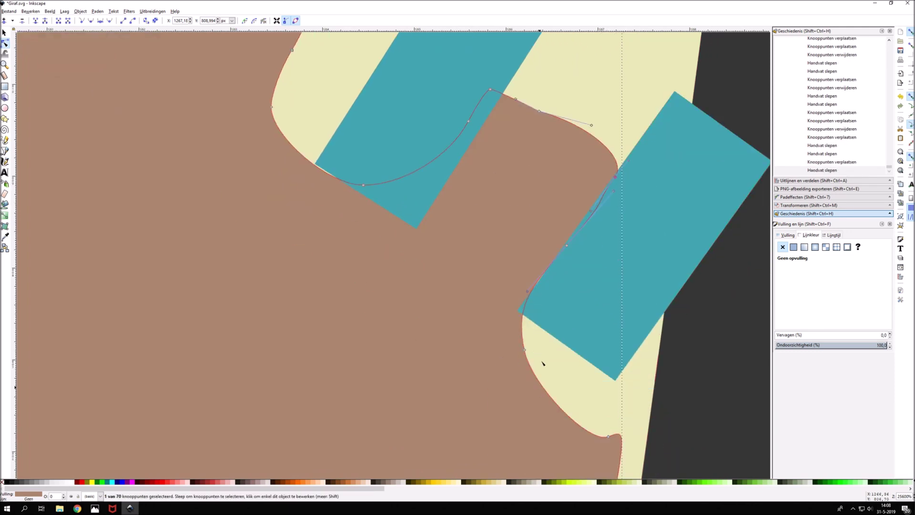
left_click(524, 351)
left_click_drag(608, 437, 663, 310)
mouse_move(532, 386)
left_mouse_down()
mouse_move(530, 348)
mouse_move(605, 296)
left_mouse_up()
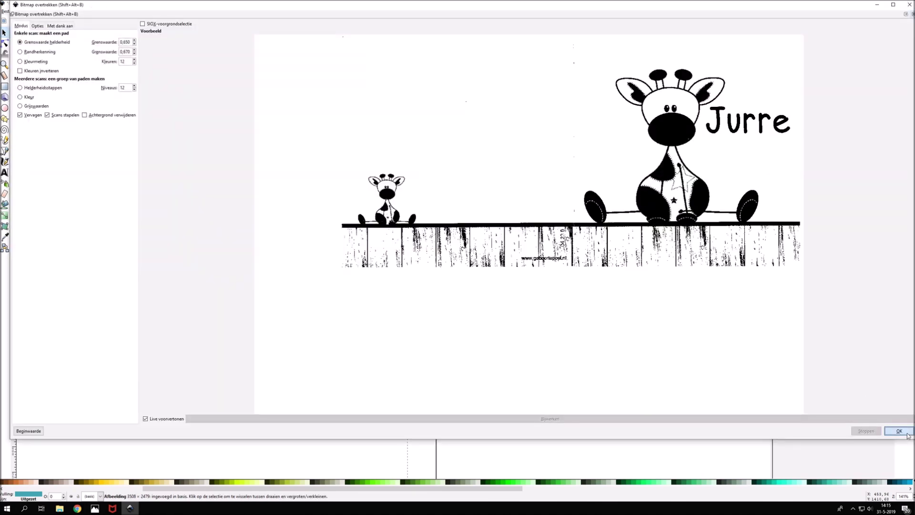
Trace the picture into a black path and move the traced giraffe up and left.
left_click(907, 433)
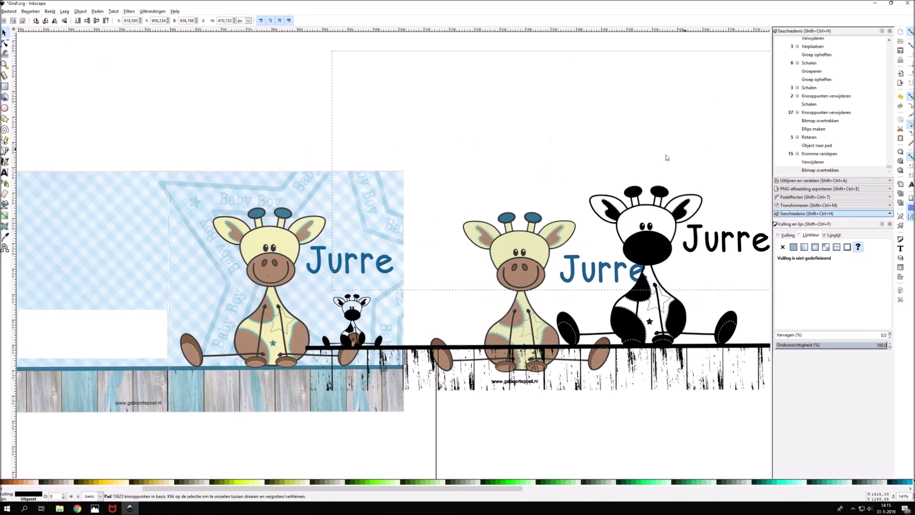
left_click_drag(686, 152, 624, 76)
scroll(635, 76, "up", 3, "ctrl")
scroll(646, 144, "up", 3)
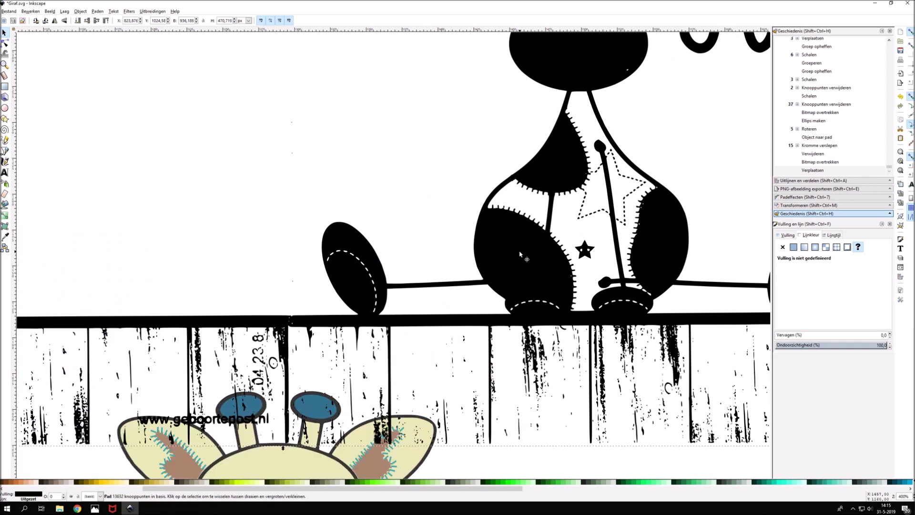
Delete the noisy fence nodes from the left and lower parts of the traced path.
key("n")
scroll(520, 266, "down", 4)
scroll(520, 266, "down", 6)
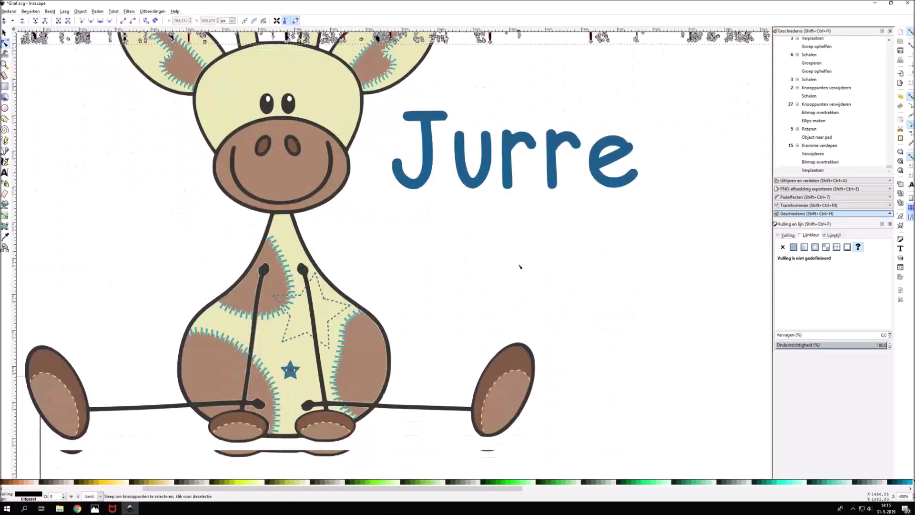
scroll(520, 266, "up", 3)
scroll(521, 266, "up", 2)
scroll(520, 266, "down", 3, "ctrl")
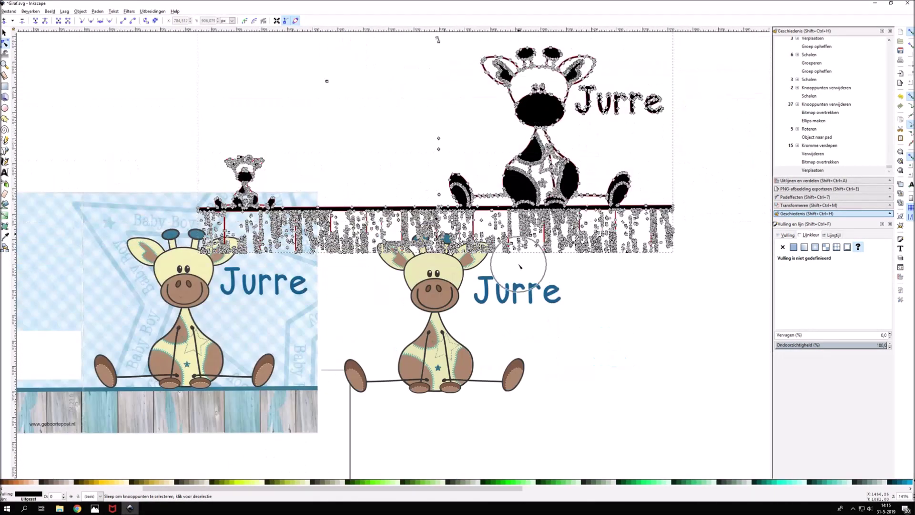
left_click(671, 130)
left_click_drag(199, 59, 444, 280)
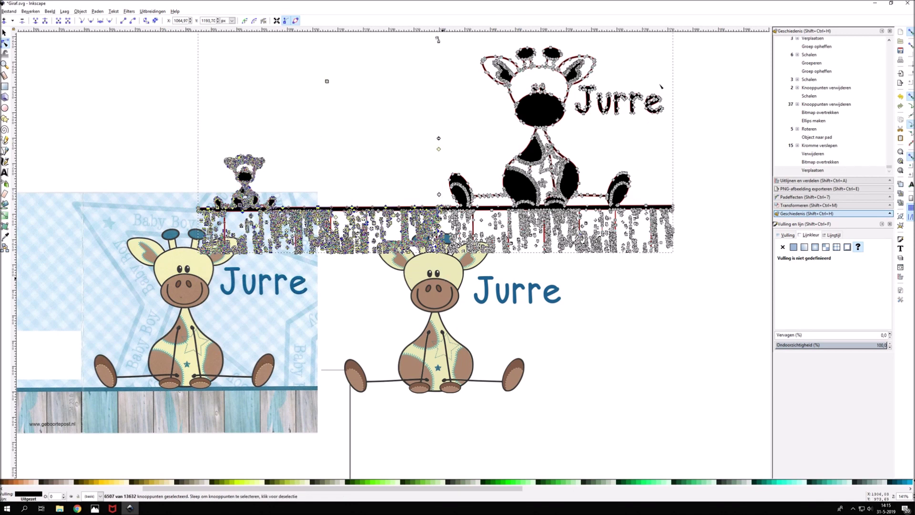
key("Delete")
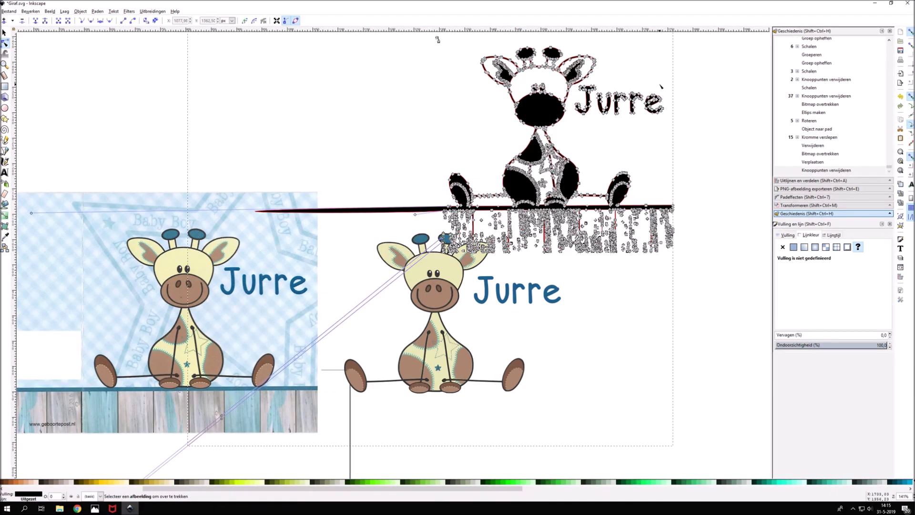
left_click_drag(438, 210, 693, 282)
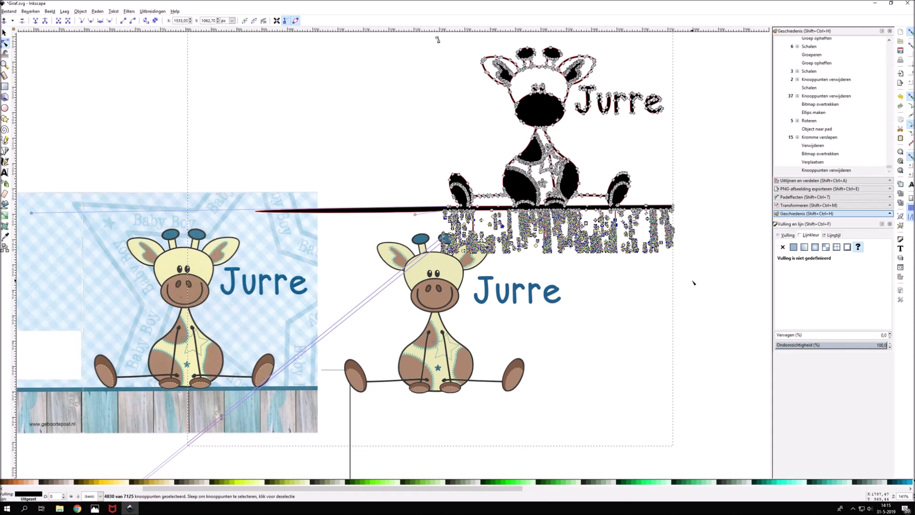
key("Delete")
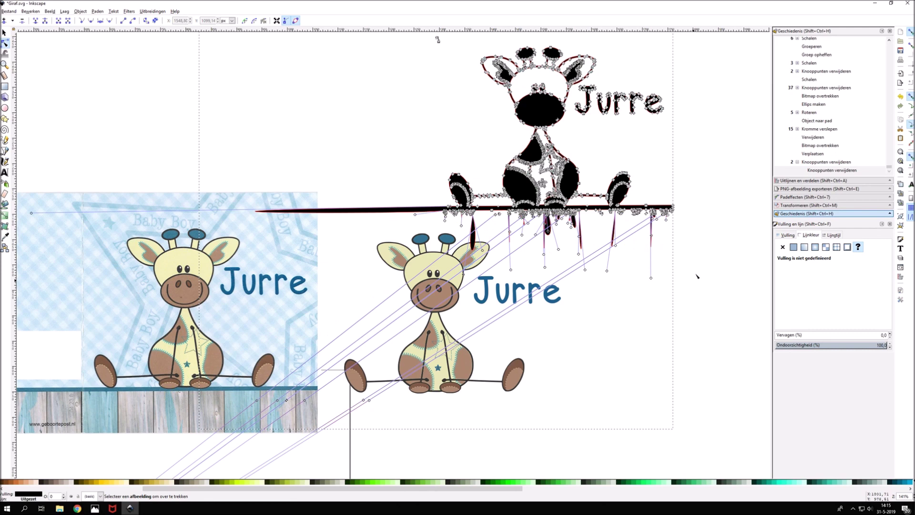
left_click_drag(423, 247, 423, 247)
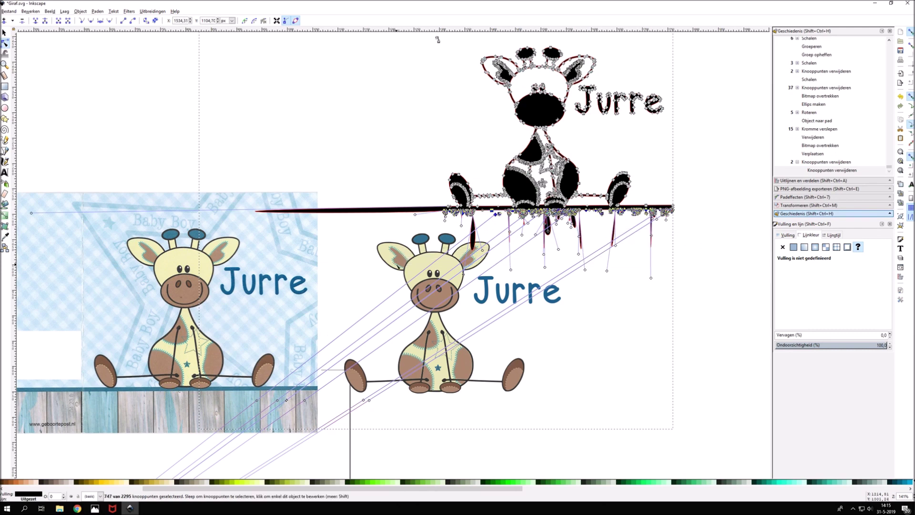
key("Delete")
Place a horizontal guide across the page and delete the leftover nodes under the giraffe.
scroll(642, 79, "up", 2)
left_click_drag(143, 30, 411, 84)
left_click_drag(455, 107, 455, 107)
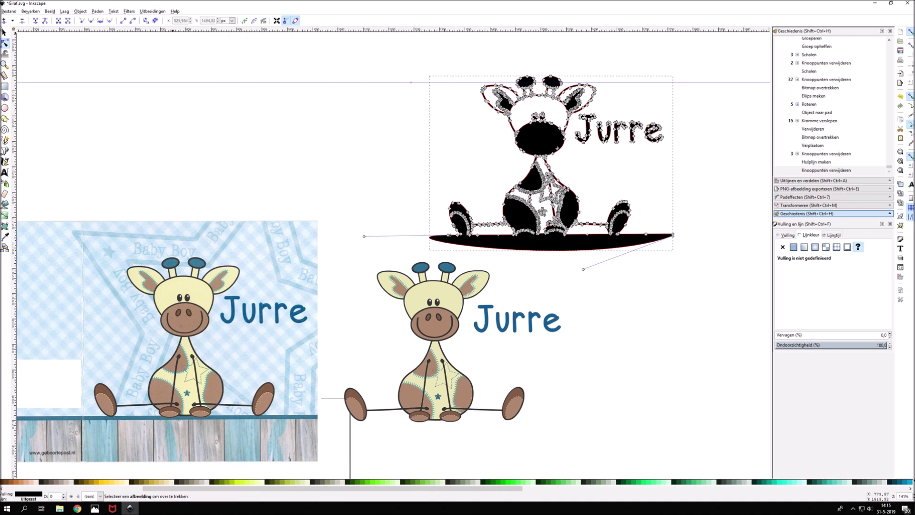
key("Delete")
key("s")
scroll(442, 173, "up", 3)
scroll(643, 338, "down", 3)
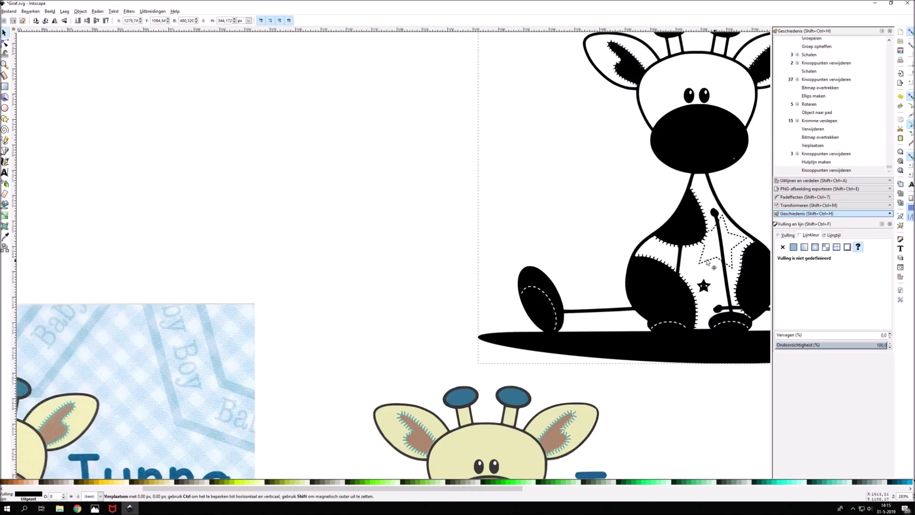
scroll(486, 219, "up", 2)
scroll(486, 219, "up", 1)
scroll(488, 206, "up", 2)
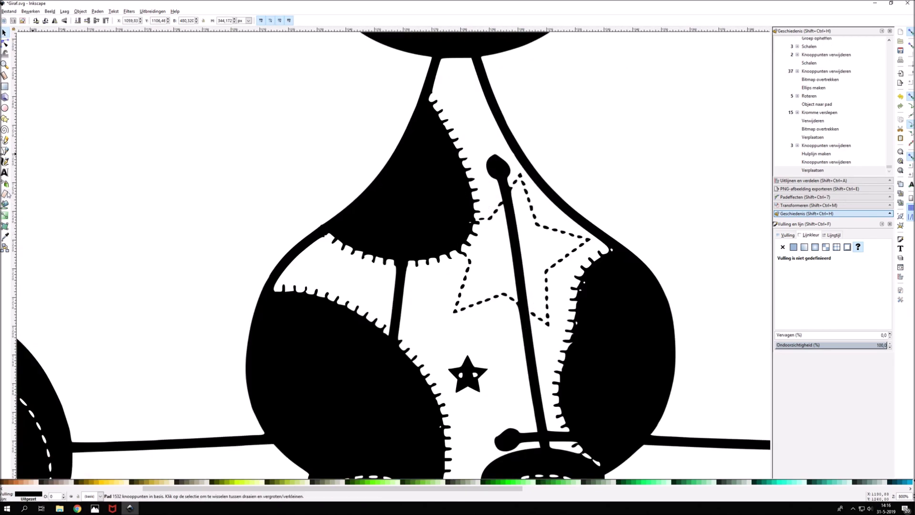
left_click(6, 109)
Draw a large brown ellipse over the giraffe's chest spot, discarding the failed attempts.
left_click_drag(434, 168, 458, 228)
key("ctrl+z")
left_click_drag(388, 140, 440, 206)
key("Delete")
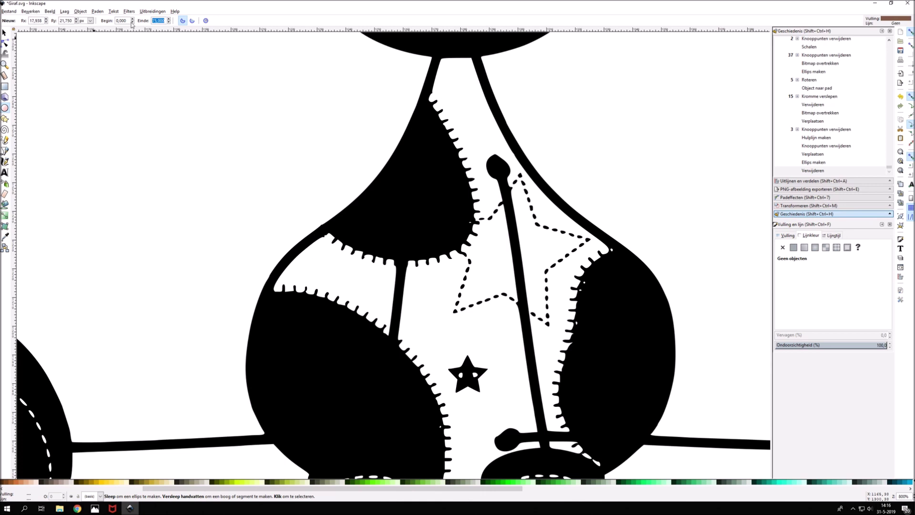
type("0")
mouse_move(258, 86)
left_mouse_down()
mouse_move(410, 226)
mouse_move(468, 262)
left_mouse_up()
left_click_drag(405, 197, 342, 401)
key("ctrl+z")
key("s")
left_click(412, 144)
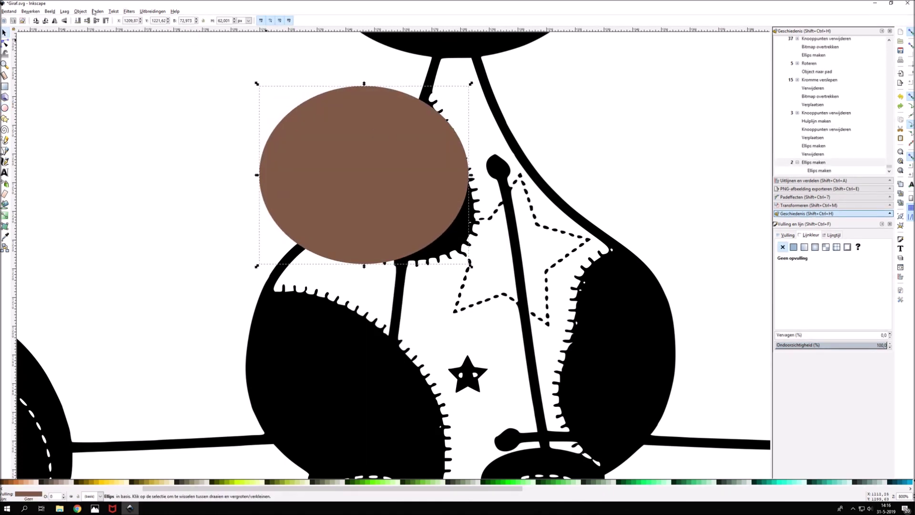
Convert the ellipse to a path and nudge it into place on the body.
left_click(94, 11)
left_click(110, 18)
mouse_move(433, 233)
left_mouse_down()
mouse_move(418, 204)
mouse_move(428, 223)
left_mouse_up()
key("n")
scroll(428, 222, "up", 3, "ctrl")
scroll(382, 204, "up", 5)
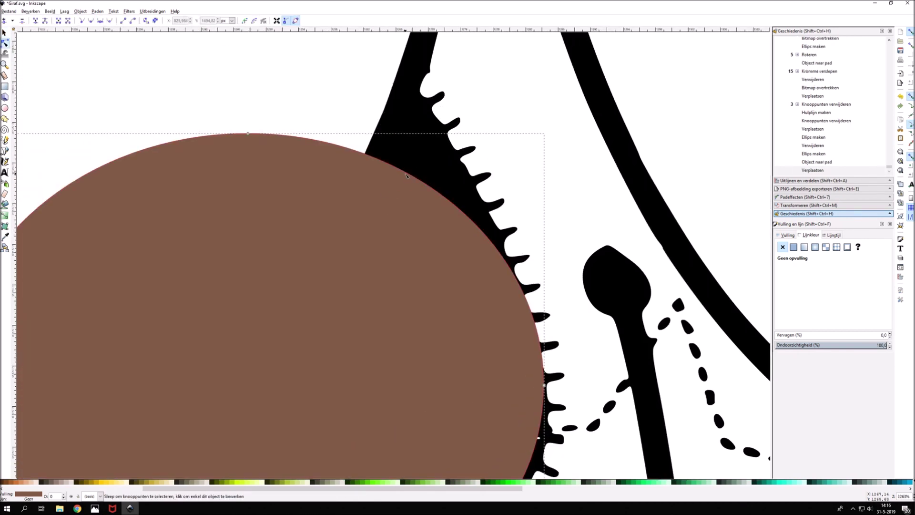
Reshape the patch's top, right and bottom edges to follow the black chest spot.
left_click_drag(414, 178, 370, 112)
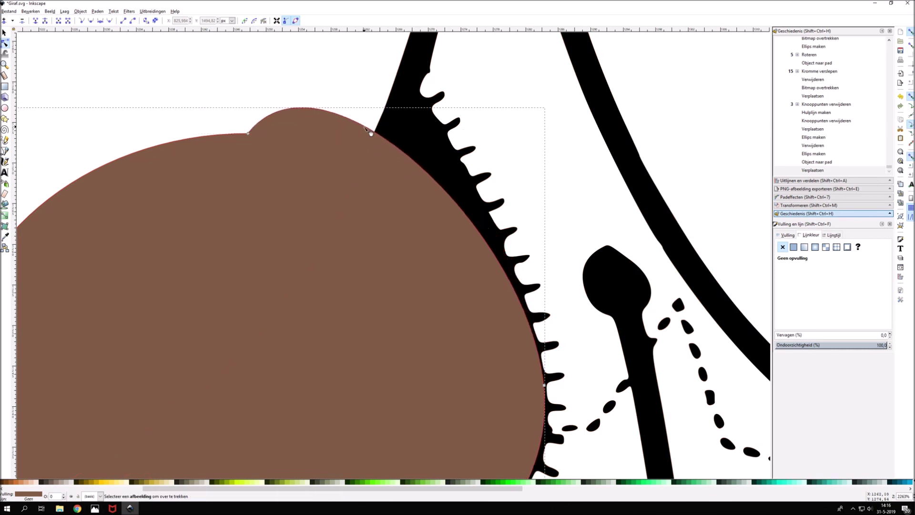
double_click(430, 150)
mouse_move(425, 117)
left_mouse_down()
mouse_move(367, 55)
mouse_move(428, 104)
mouse_move(413, 100)
left_mouse_up()
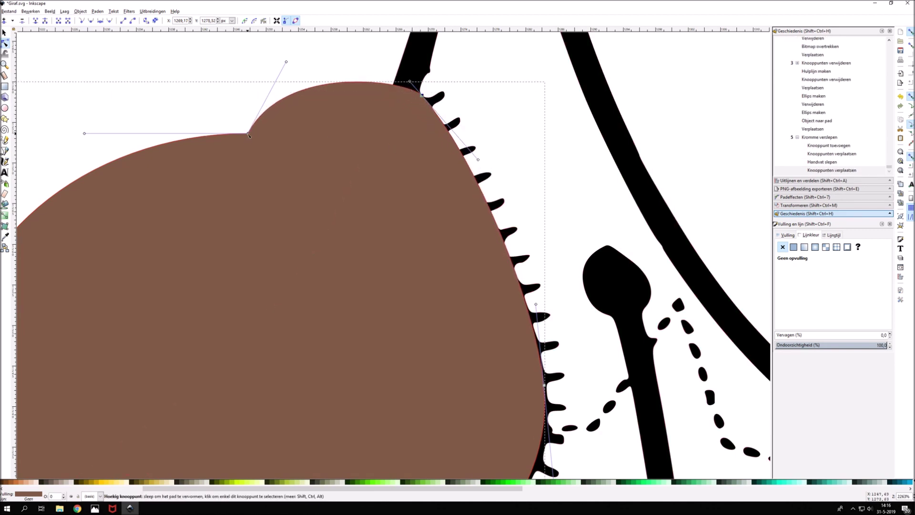
left_click_drag(249, 135, 322, 298)
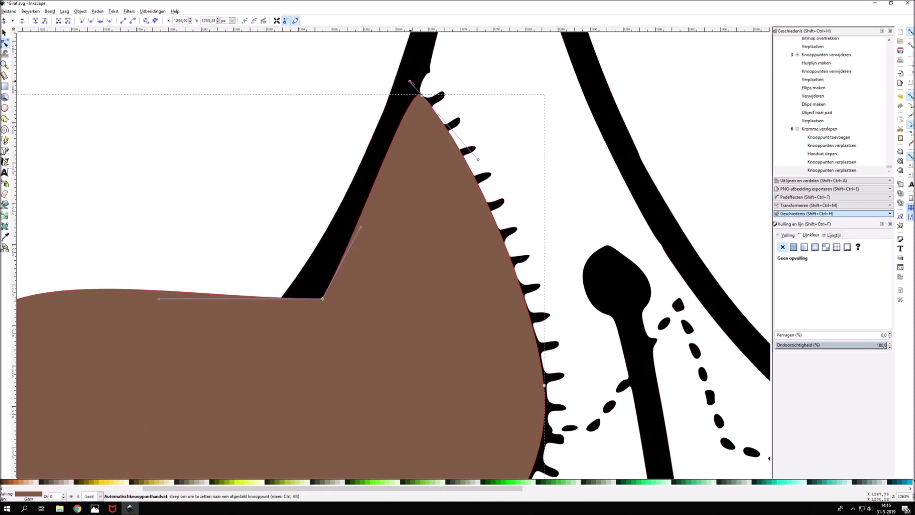
left_click_drag(475, 162, 471, 165)
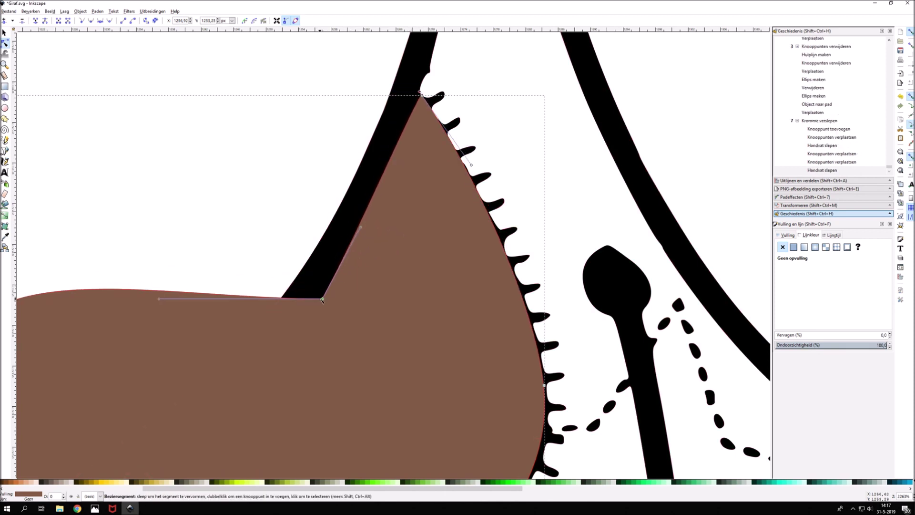
left_click_drag(363, 231, 363, 230)
scroll(541, 377, "down", 5)
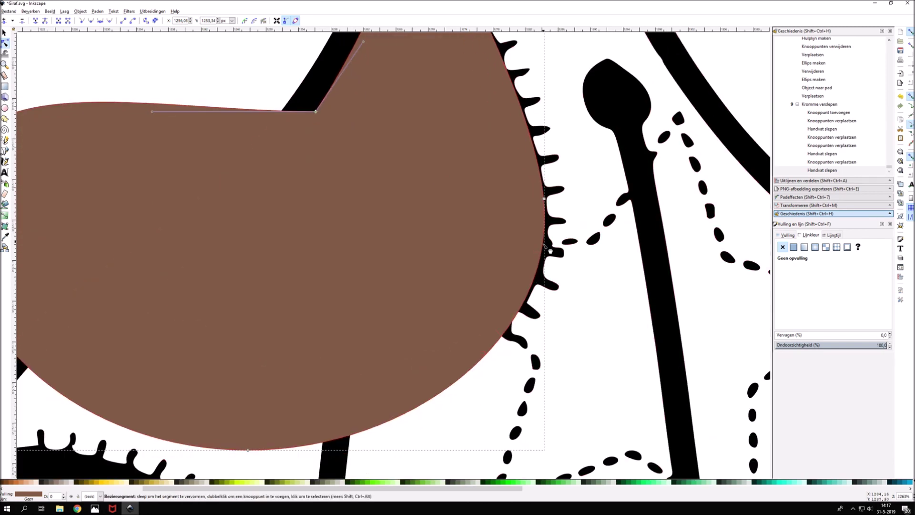
left_click(544, 196)
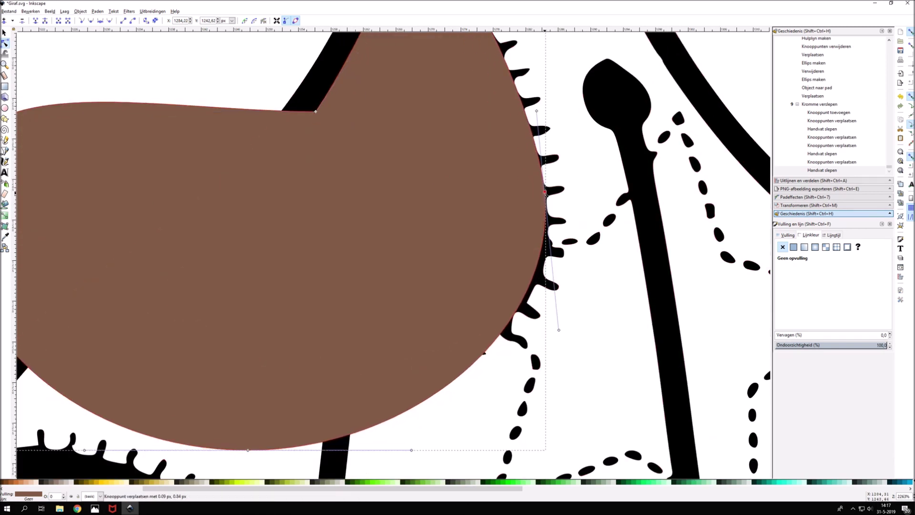
left_click_drag(247, 449, 323, 357)
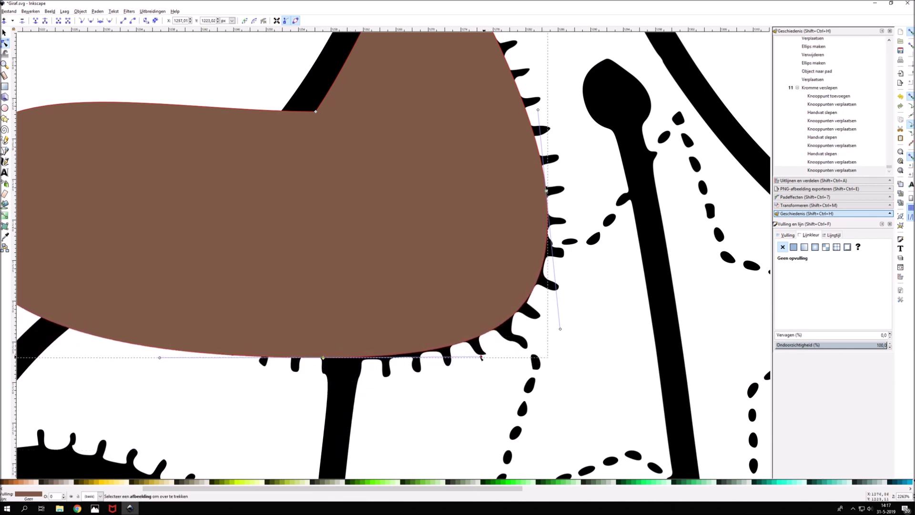
left_click_drag(472, 362, 472, 362)
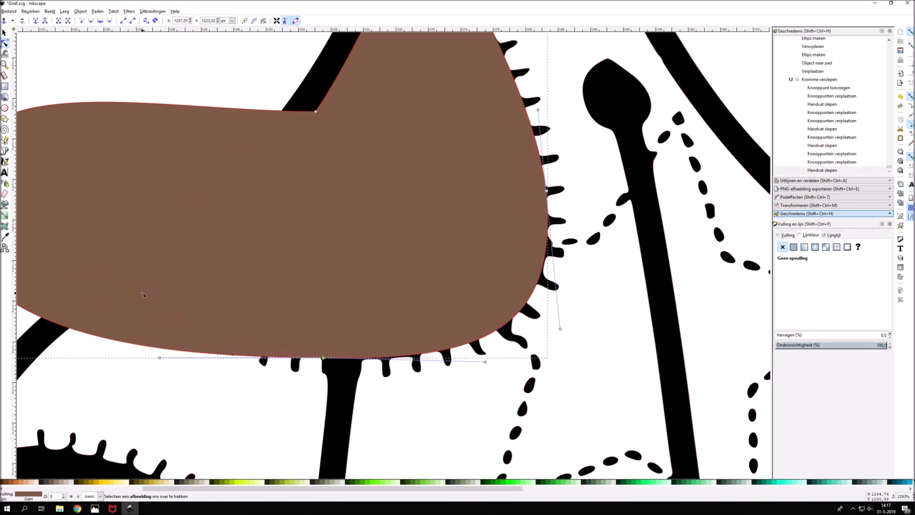
Sharpen the patch's left end into a point along the neck and refine its lower-right curve.
scroll(31, 198, "down", 1, "ctrl")
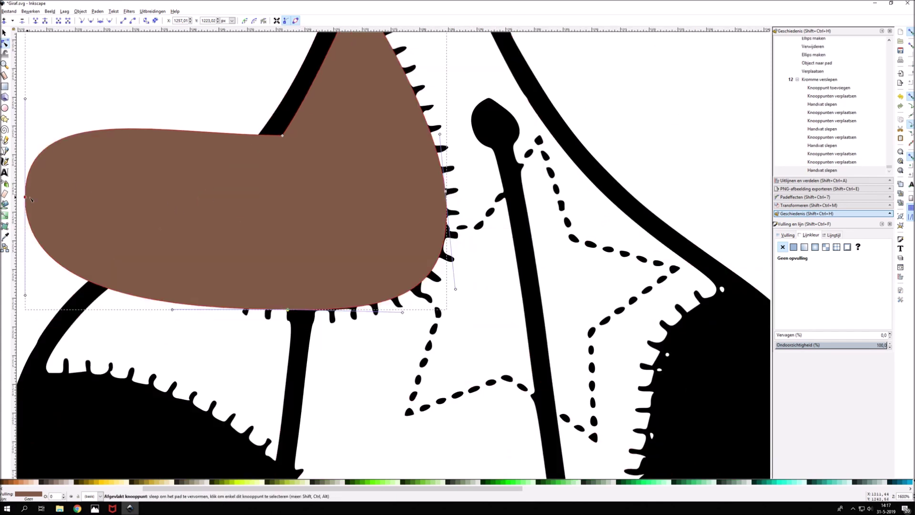
left_click_drag(31, 197, 166, 257)
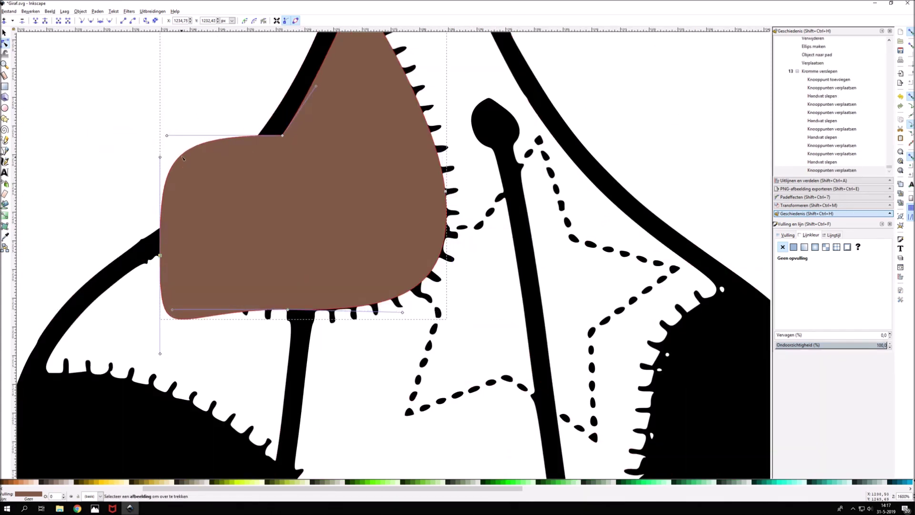
left_click_drag(167, 135, 212, 252)
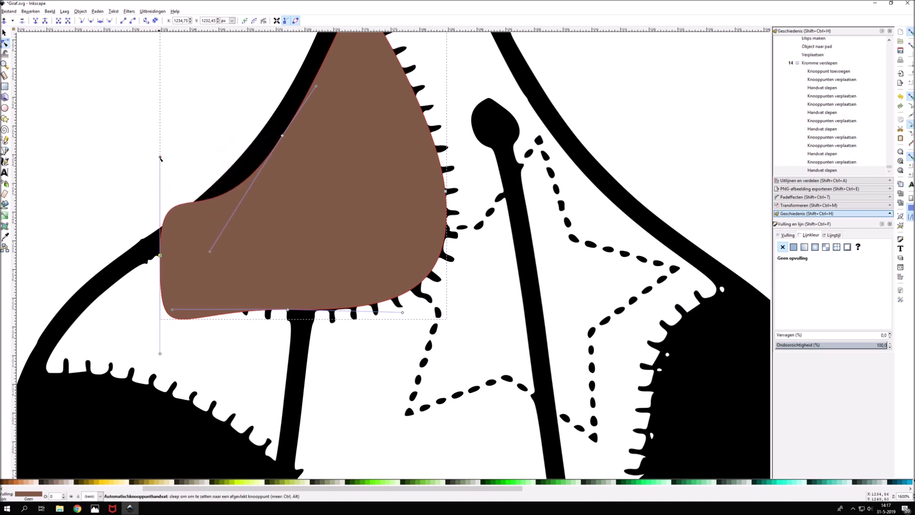
left_click_drag(161, 158, 218, 246)
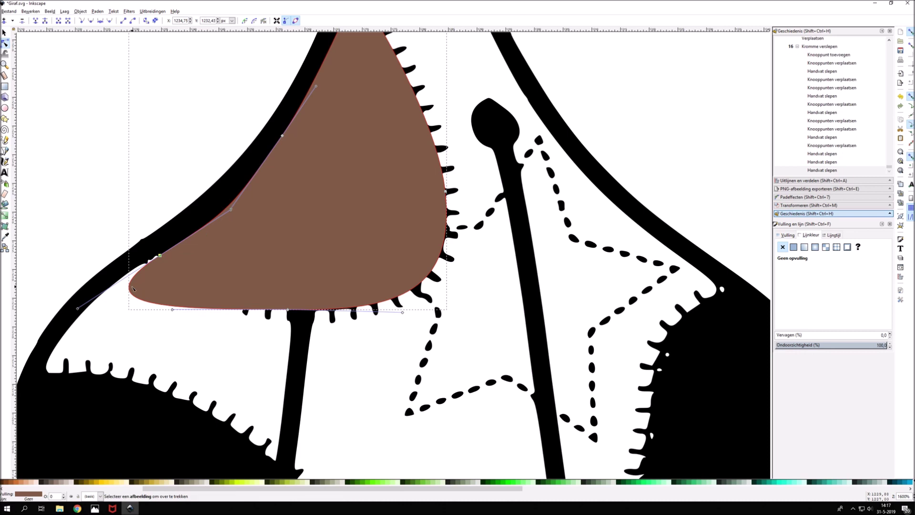
scroll(134, 288, "up", 2, "ctrl")
left_click_drag(23, 331, 188, 227)
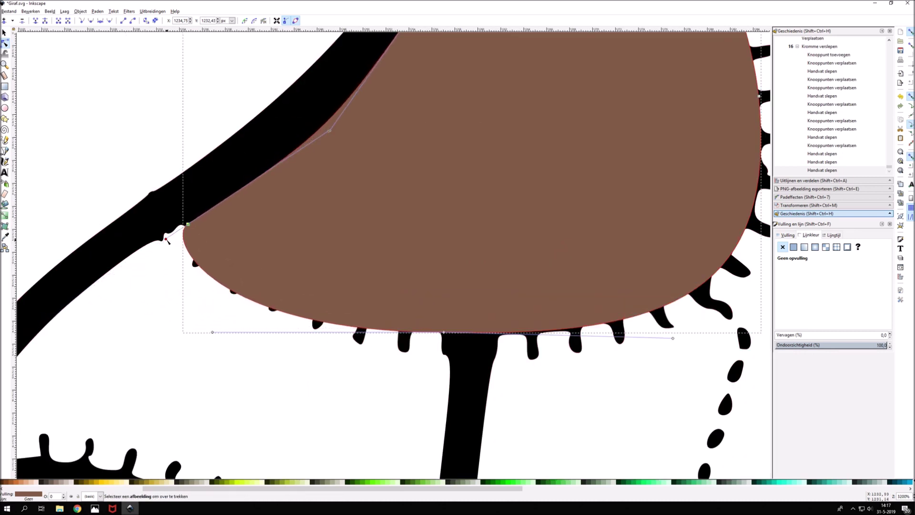
left_click_drag(352, 190, 335, 131)
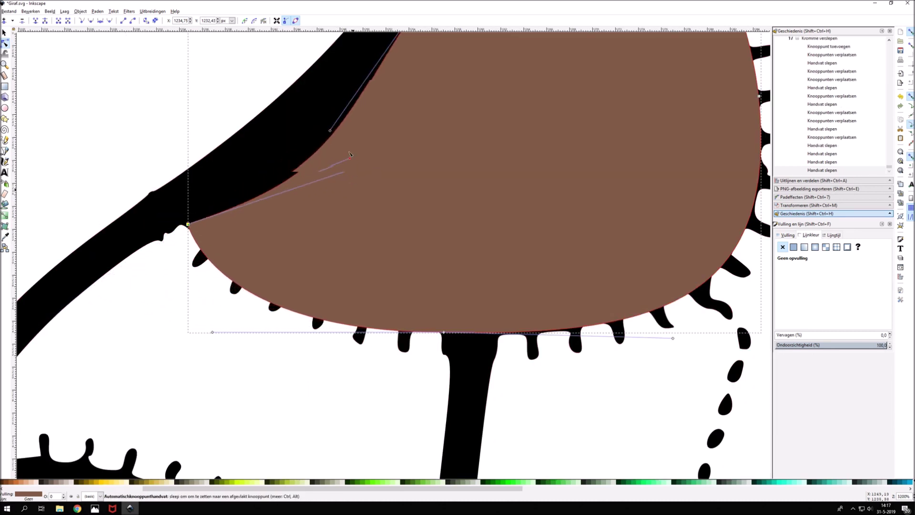
left_click_drag(444, 333, 487, 331)
left_click_drag(715, 336, 653, 333)
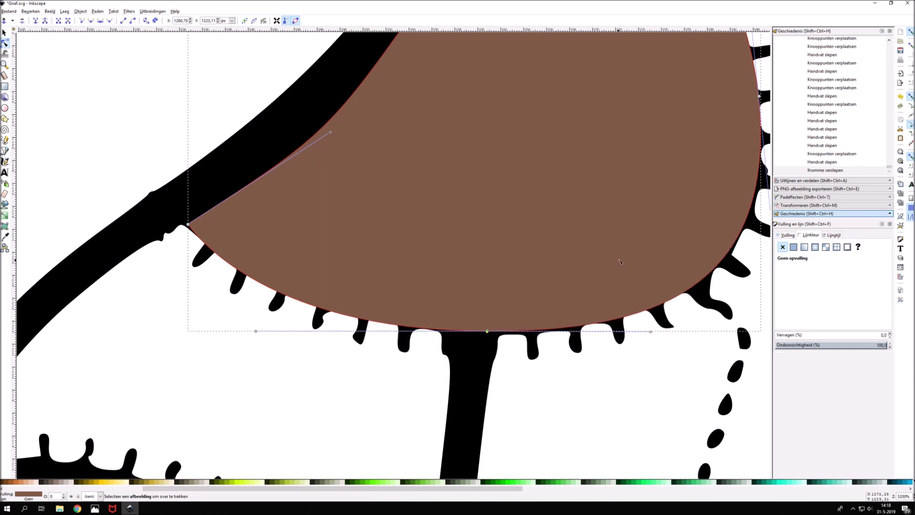
scroll(600, 273, "down", 3)
key("s")
left_click(331, 118)
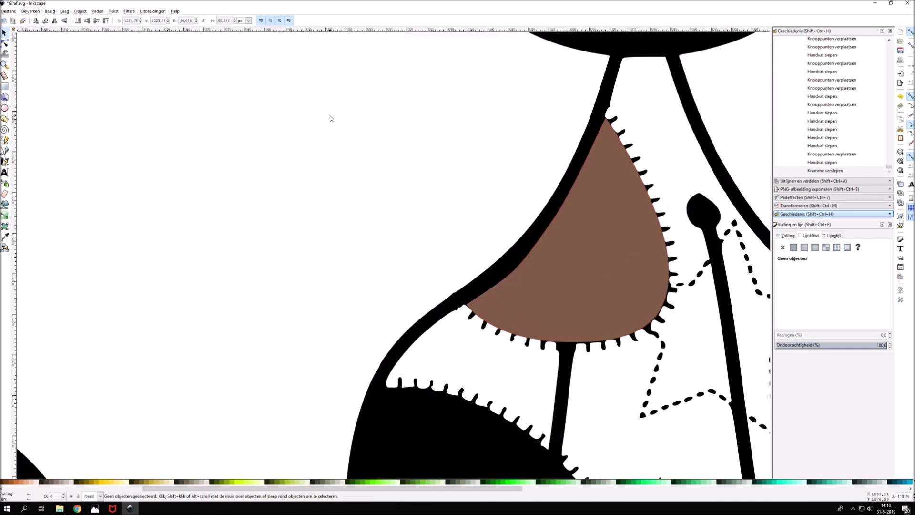
Draw a brown ellipse over the lower-left black patch, tilted, shifted and enlarged to cover it.
scroll(567, 326, "down", 2)
scroll(570, 296, "up", 1)
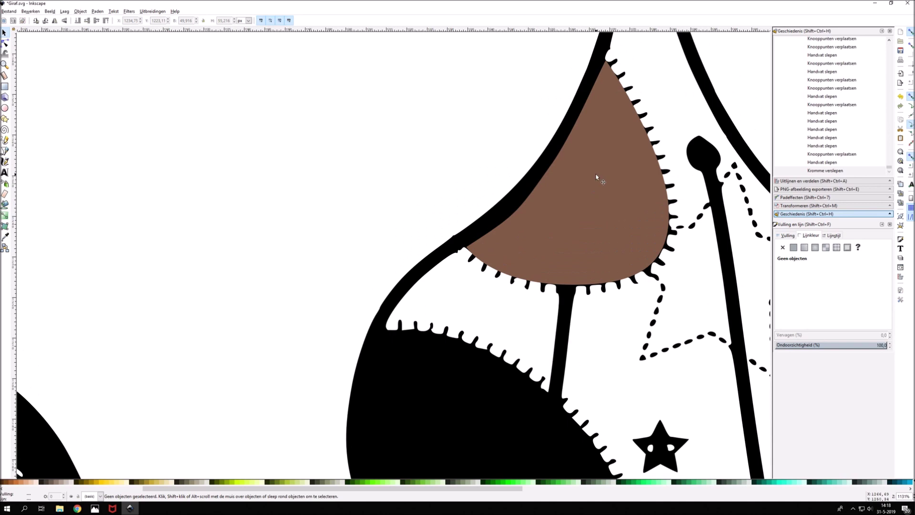
left_click(595, 175)
scroll(595, 176, "down", 2)
scroll(594, 255, "down", 3)
scroll(612, 347, "down", 1)
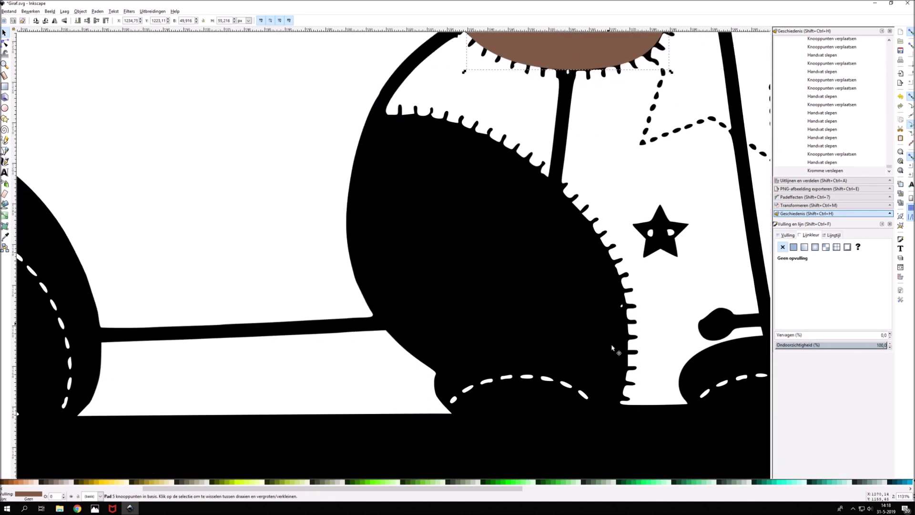
left_click(5, 108)
mouse_move(377, 118)
left_mouse_down()
mouse_move(562, 320)
mouse_move(602, 429)
mouse_move(590, 417)
left_mouse_up()
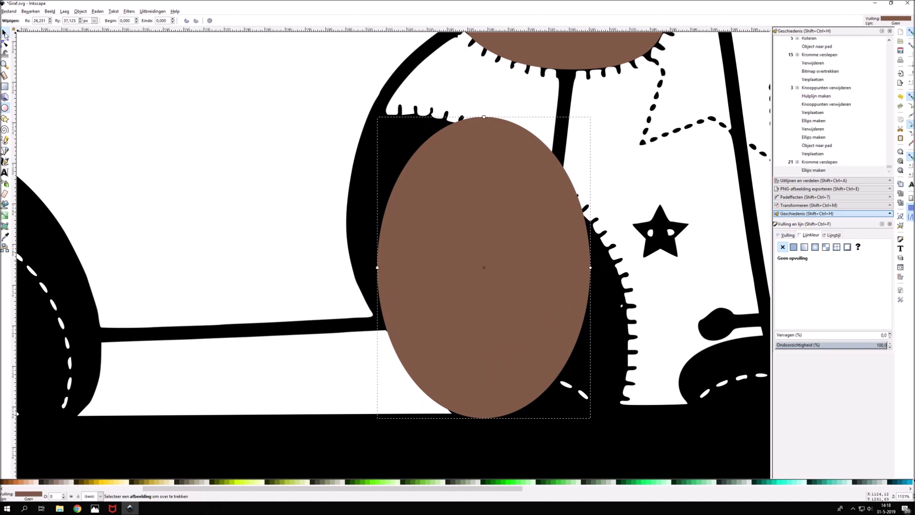
left_click(5, 33)
left_click(477, 201)
left_click_drag(377, 118, 286, 205)
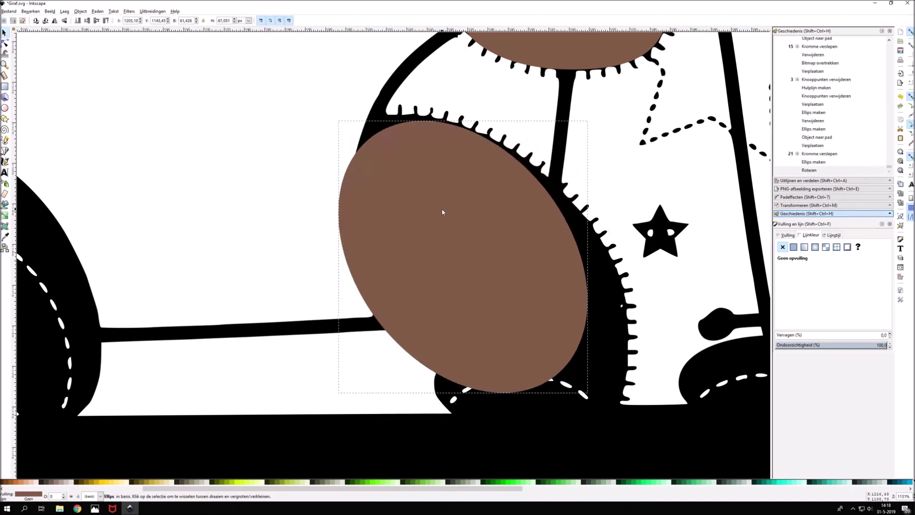
left_click_drag(442, 212, 435, 205)
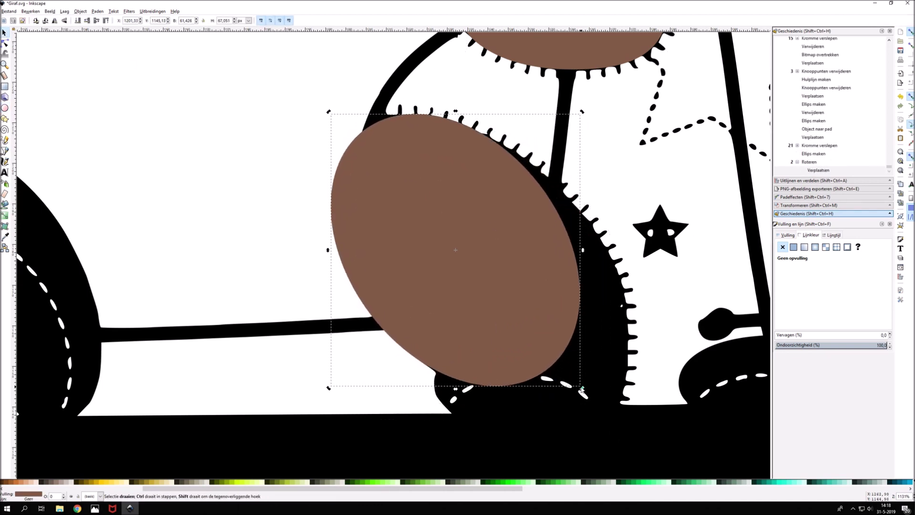
mouse_move(582, 388)
left_mouse_down()
mouse_move(619, 427)
mouse_move(612, 435)
left_mouse_up()
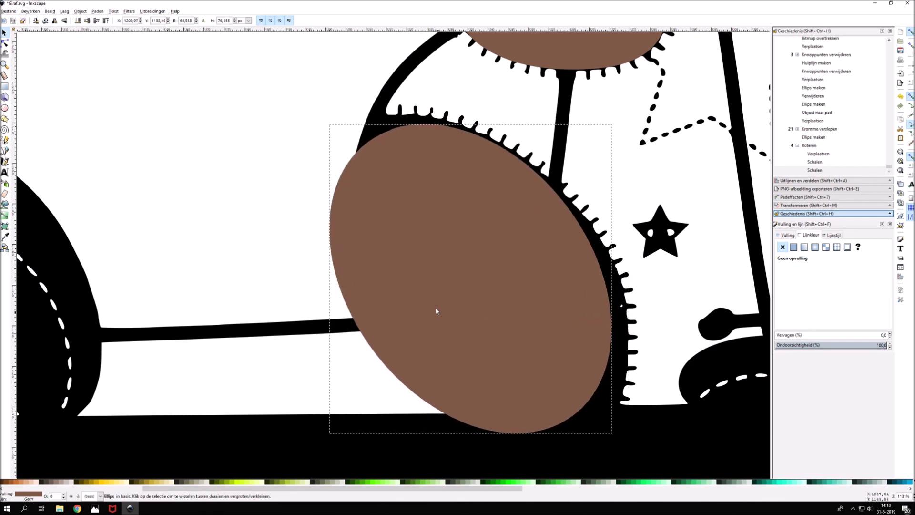
Convert the ellipse to a path and reshape its top and left side to the patch outline.
key("ctrl+shift+c")
key("n")
scroll(436, 311, "down", 1)
left_click_drag(396, 110, 381, 97)
left_click_drag(305, 145, 366, 125)
mouse_move(411, 64)
left_mouse_down()
mouse_move(427, 100)
mouse_move(384, 100)
mouse_move(408, 106)
left_mouse_up()
scroll(384, 100, "up", 3)
left_click_drag(546, 110, 552, 109)
scroll(429, 286, "down", 5)
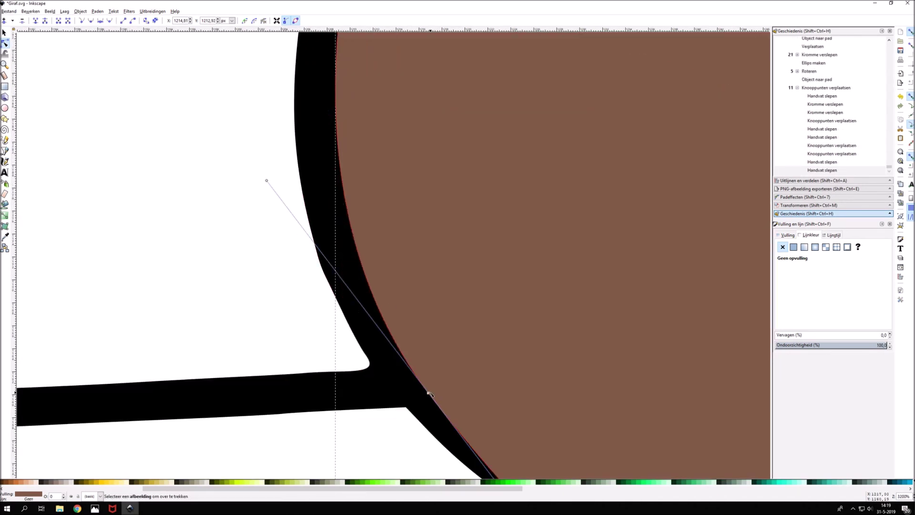
scroll(429, 310, "down", 3)
scroll(342, 300, "up", 3)
left_click_drag(289, 307, 259, 302)
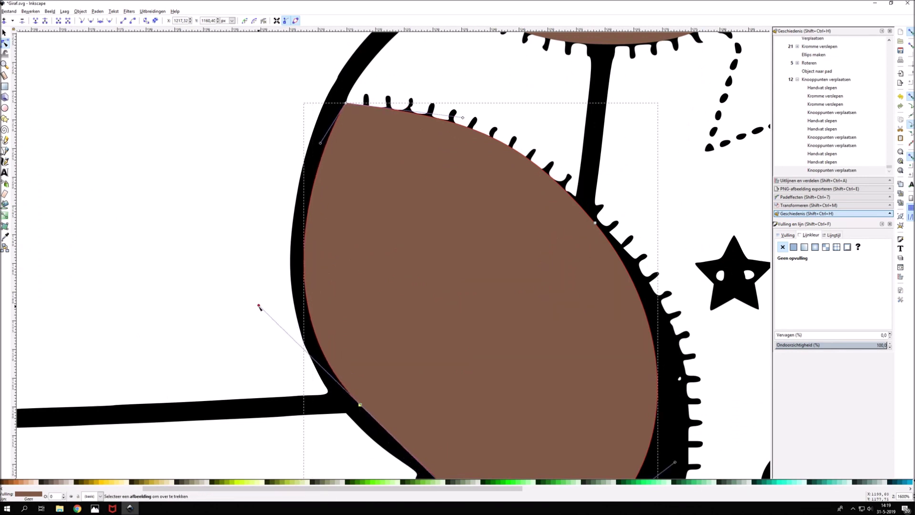
scroll(264, 276, "down", 3)
Add a node to the brown shape's edge and flatten its bottom curve to fit the patch.
double_click(589, 159)
left_click_drag(589, 159, 618, 185)
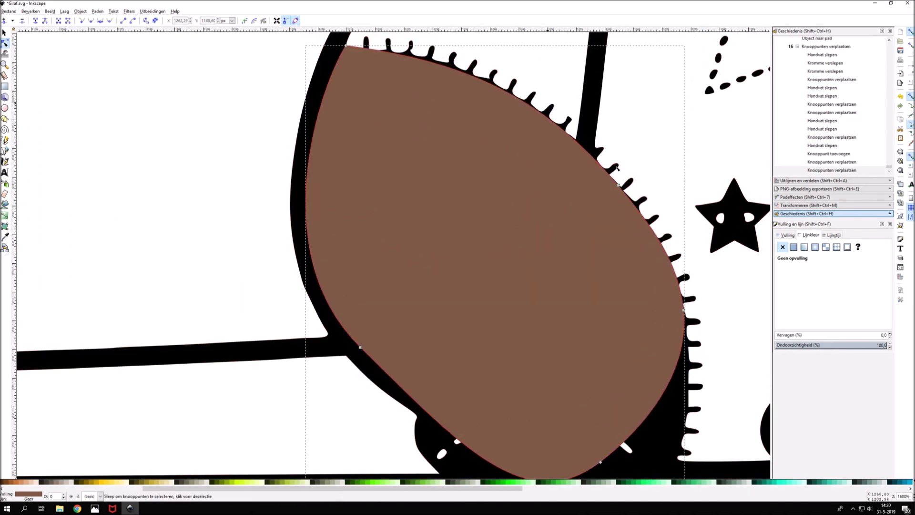
scroll(542, 99, "down", 1)
left_click_drag(634, 443, 667, 429)
scroll(667, 429, "down", 3)
left_click_drag(681, 376, 678, 389)
left_click_drag(525, 446, 589, 391)
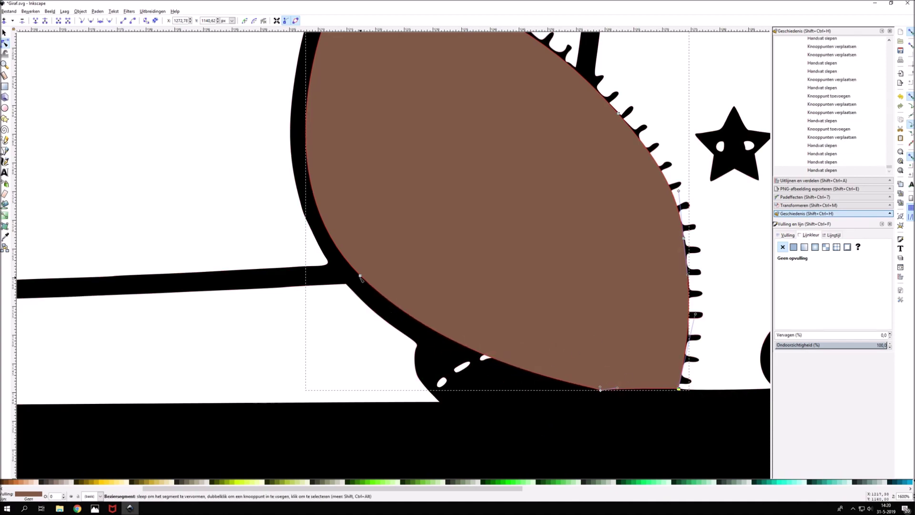
scroll(367, 276, "down", 1)
scroll(367, 277, "down", 3)
scroll(574, 347, "up", 3)
scroll(574, 346, "up", 2)
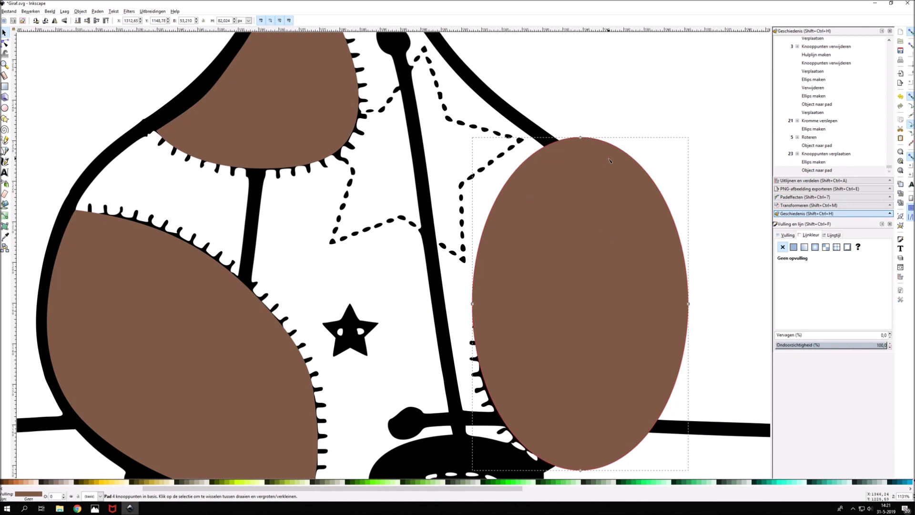
Dent the right oval's upper-left side, narrow it, and straighten its lower-right curve.
key("n")
left_click_drag(478, 214, 505, 235)
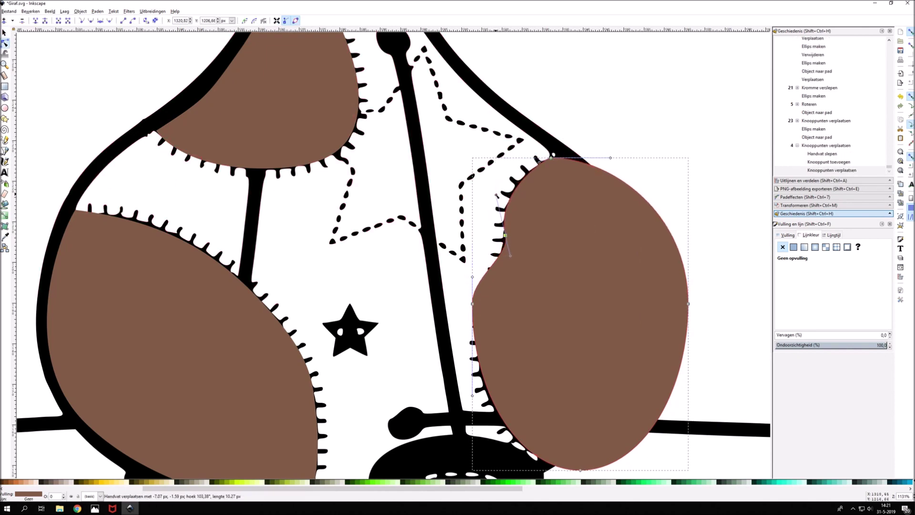
left_click_drag(687, 303, 635, 303)
left_click_drag(636, 213, 634, 207)
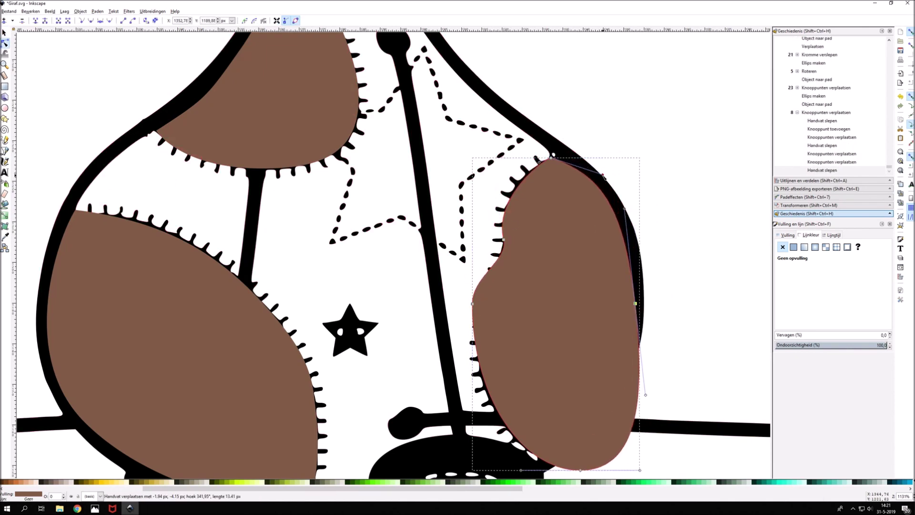
mouse_move(635, 394)
left_mouse_down()
mouse_move(635, 374)
mouse_move(615, 394)
left_mouse_up()
Add two nodes on the oval's left edge and fit that edge to the patch outline.
double_click(479, 306)
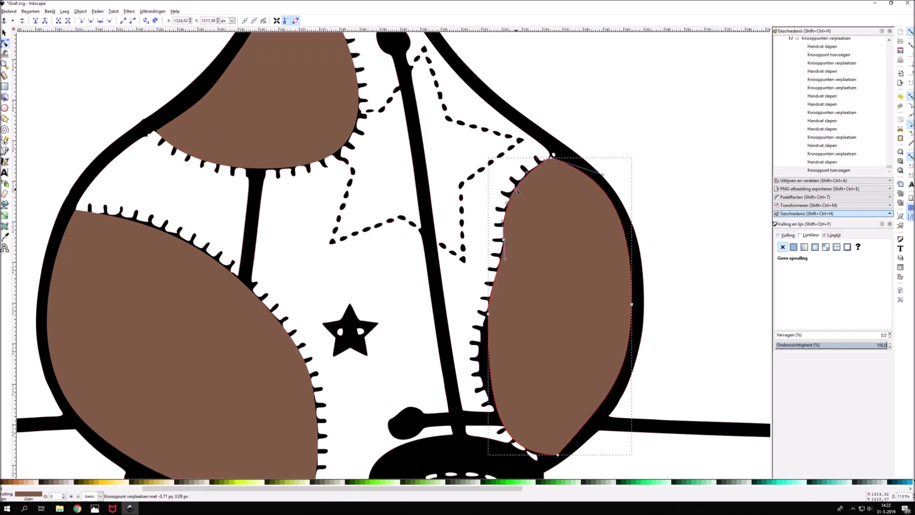
scroll(480, 309, "down", 3)
double_click(481, 317)
left_click_drag(487, 271, 491, 267)
scroll(524, 333, "up", 1)
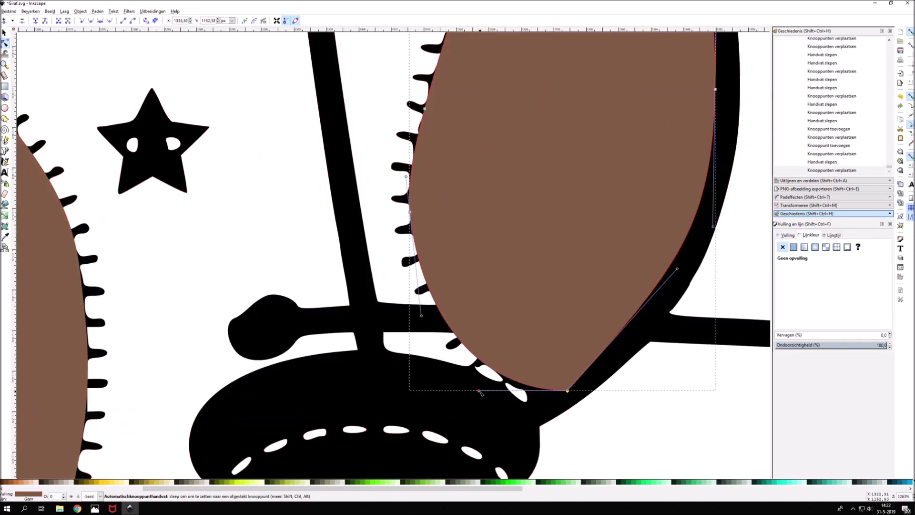
scroll(716, 278, "down", 2)
scroll(716, 278, "down", 3)
right_click(699, 285)
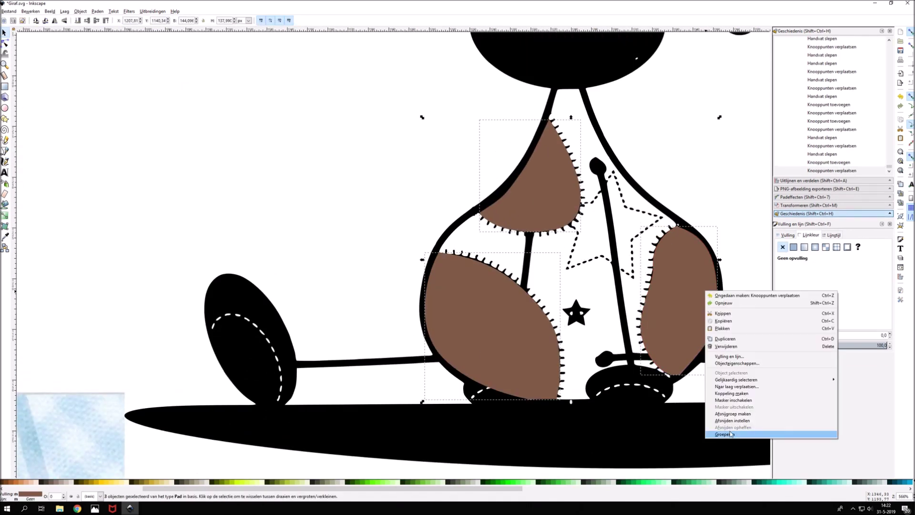
Group the three brown patch shapes and nudge the group into position.
left_click(710, 430)
key("1")
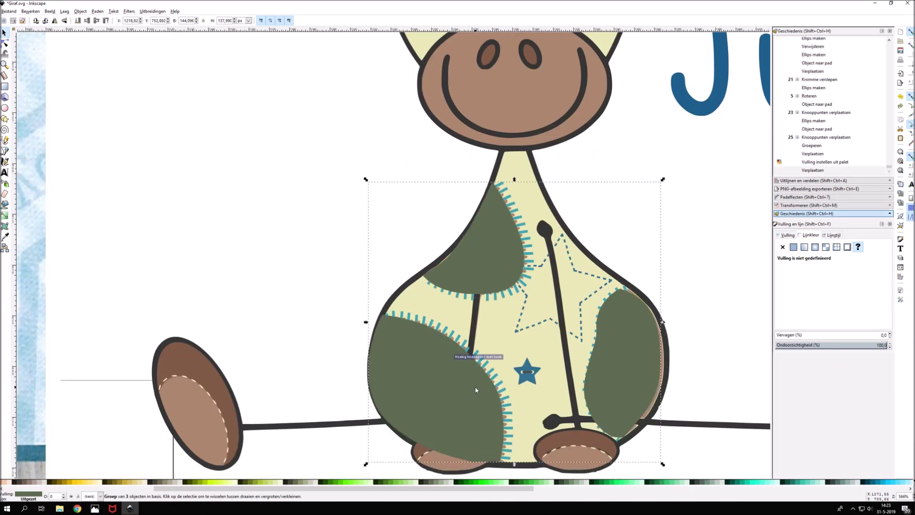
left_click(141, 22)
left_click(141, 22)
scroll(481, 251, "up", 2)
Reshape a green patch's curves near the star and delete an unneeded node.
key("n")
left_click(428, 286)
key("3")
scroll(418, 270, "down", 3)
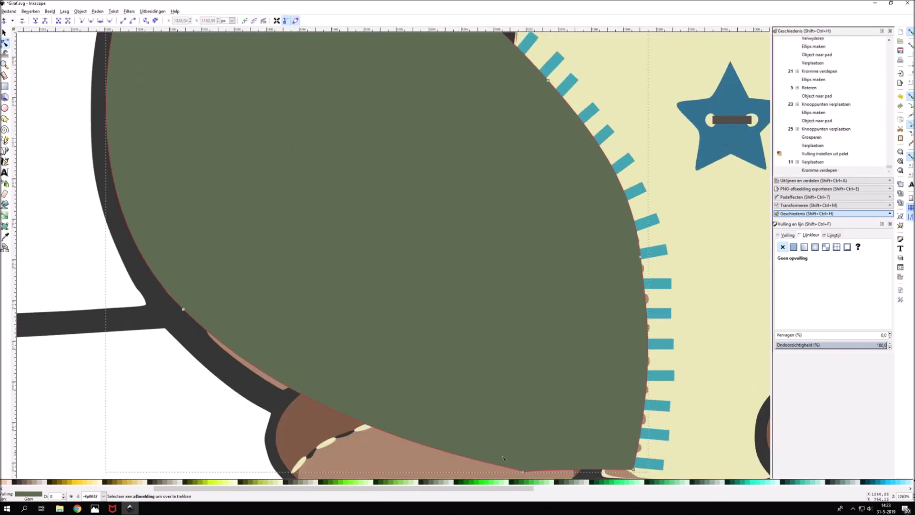
left_click_drag(191, 269, 186, 277)
scroll(186, 277, "down", 2)
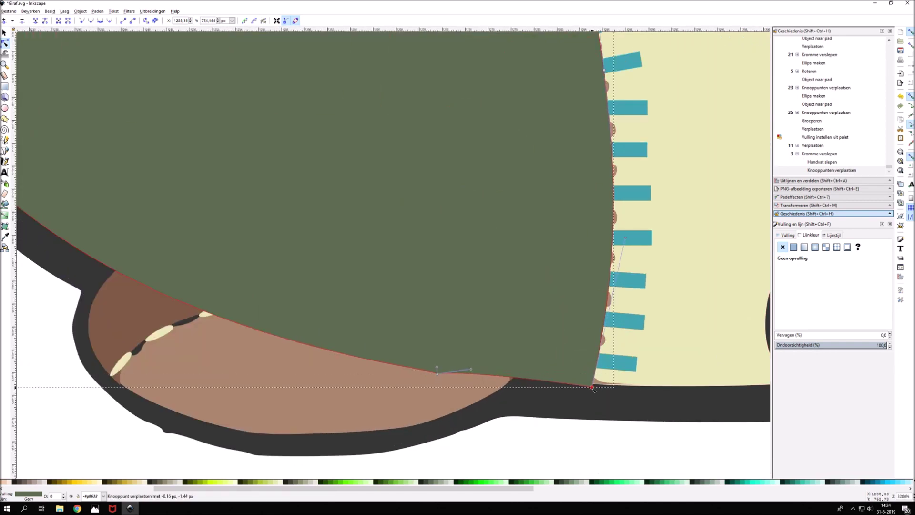
scroll(286, 333, "right", 5)
scroll(343, 388, "up", 2)
mouse_move(362, 395)
left_mouse_down()
mouse_move(405, 381)
mouse_move(420, 389)
left_mouse_up()
key("Delete")
Move nodes and fine-tune the patch's lower edge so it fits the body outline.
scroll(219, 245, "down", 2)
scroll(220, 245, "up", 2)
left_click_drag(490, 228, 497, 221)
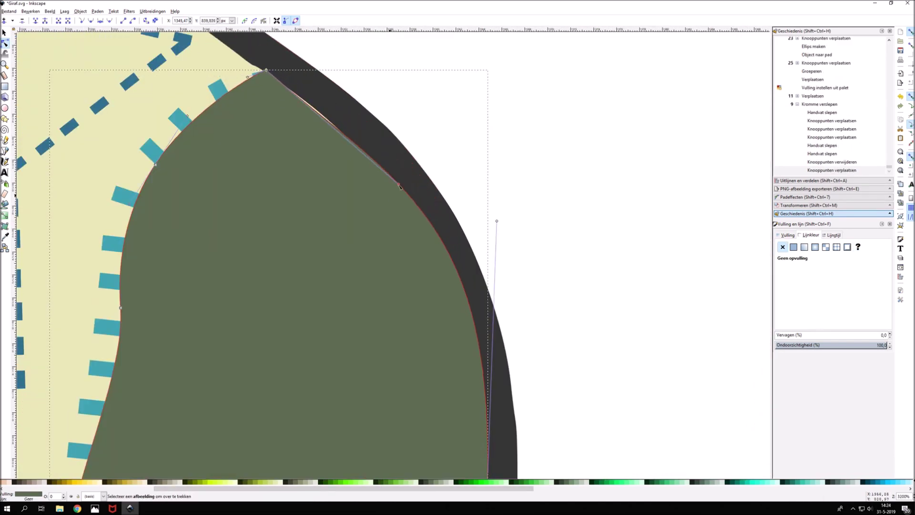
scroll(426, 463, "down", 2)
scroll(427, 463, "up", 2)
left_click_drag(426, 455, 429, 453)
left_click_drag(528, 339, 534, 333)
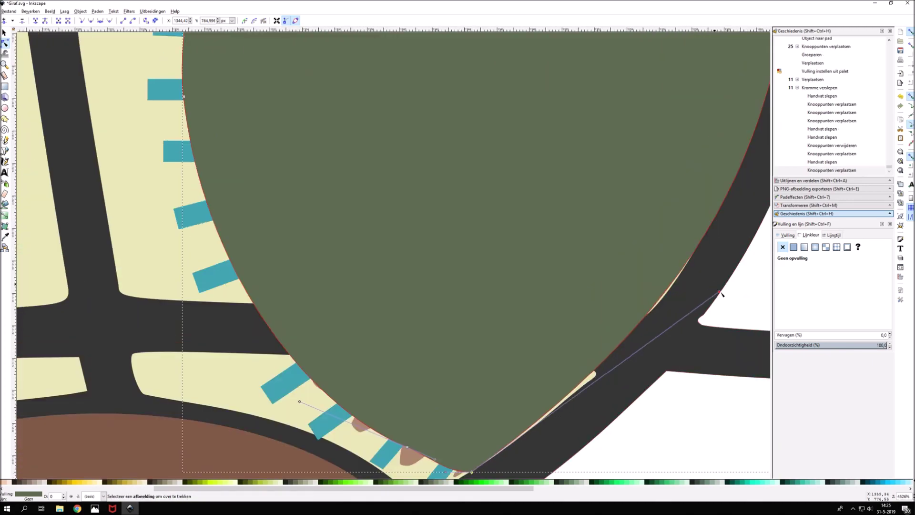
scroll(690, 267, "down", 4)
scroll(691, 266, "down", 2)
scroll(569, 224, "up", 4)
left_click(478, 296)
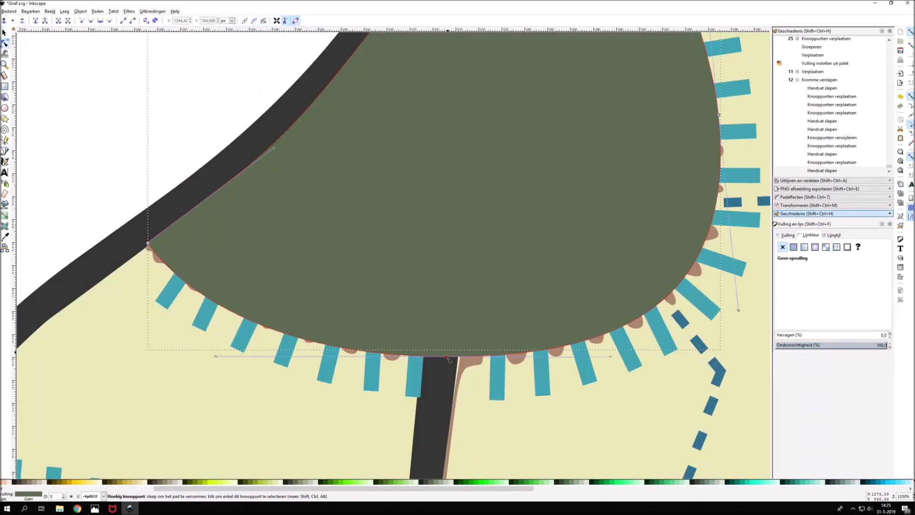
scroll(691, 220, "up", 2)
scroll(691, 220, "down", 6)
scroll(440, 317, "up", 1)
scroll(405, 333, "up", 1)
scroll(366, 347, "up", 1)
scroll(365, 346, "up", 1)
scroll(405, 286, "down", 3)
Bucket-fill the giraffe's outlined area with bright green, undoing the failed fill attempts.
scroll(447, 230, "up", 1)
key("s")
left_click(446, 229)
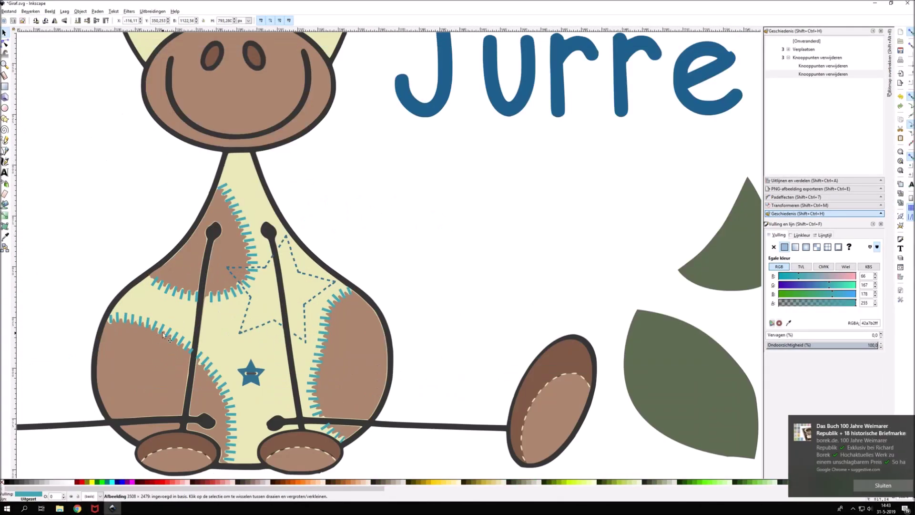
key("u")
left_click(237, 195)
key("ctrl+z")
left_click(214, 227)
key("ctrl+z")
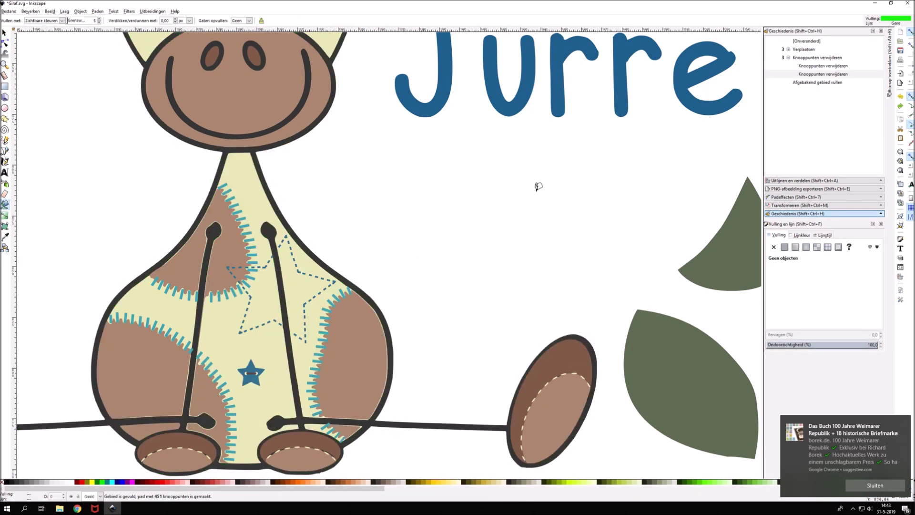
scroll(181, 290, "up", 2, "ctrl")
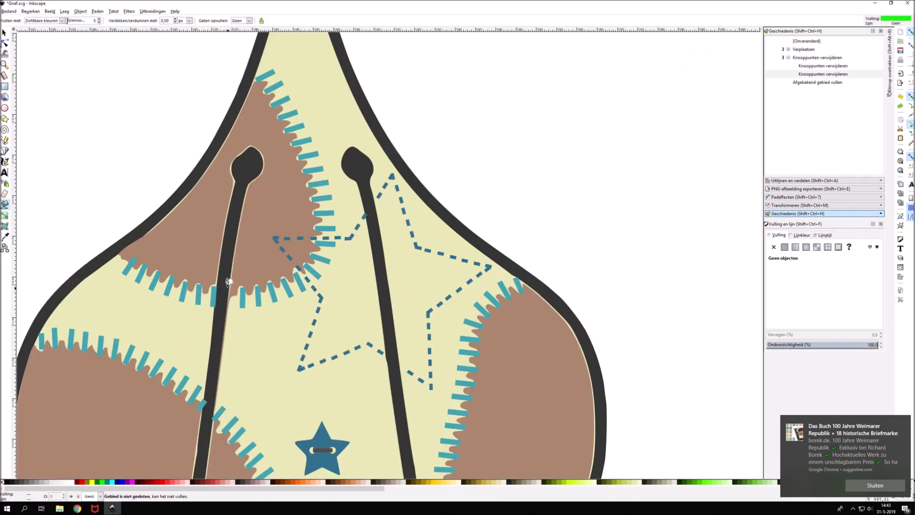
scroll(227, 281, "down", 1, "ctrl")
key("ctrl+z")
scroll(228, 277, "down", 5)
scroll(223, 228, "down", 2, "ctrl")
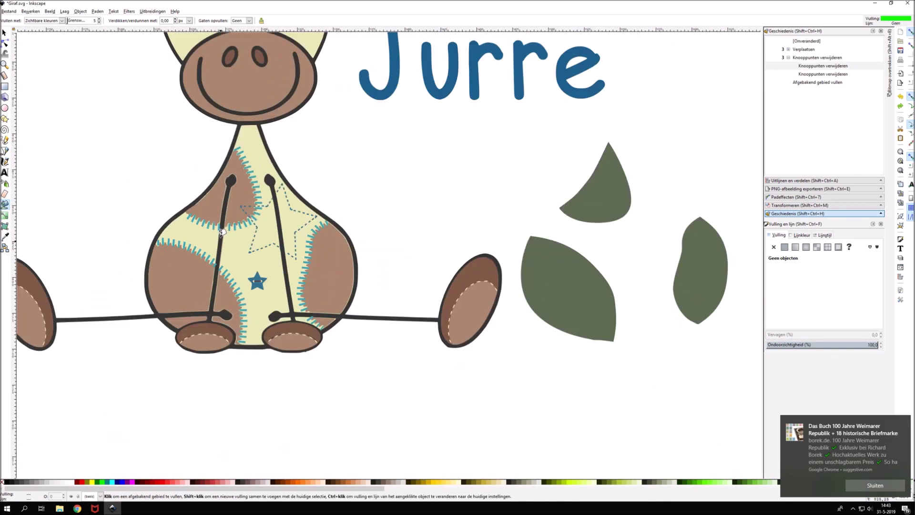
left_click(223, 224)
Move the three patch shapes onto the body and nudge the group's position to align them.
key("s")
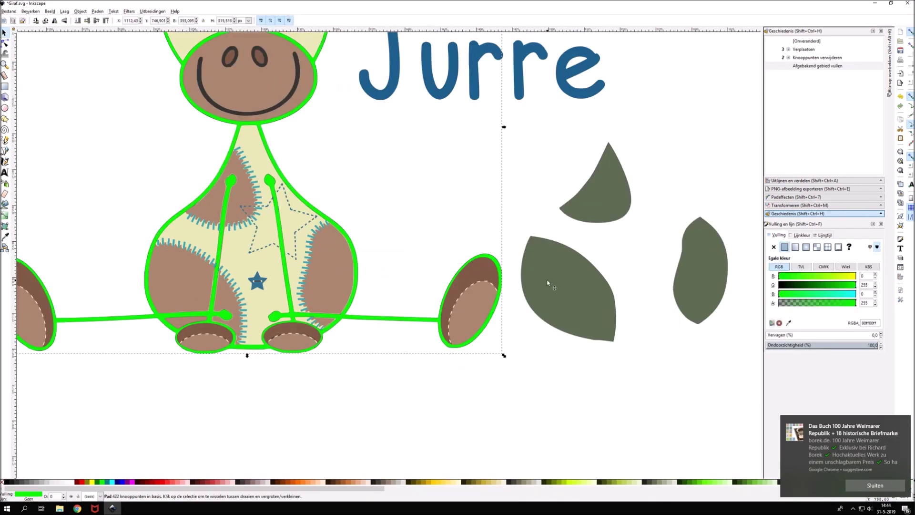
left_click_drag(542, 285, 169, 281)
scroll(174, 224, "up", 2, "ctrl")
scroll(233, 198, "up", 2)
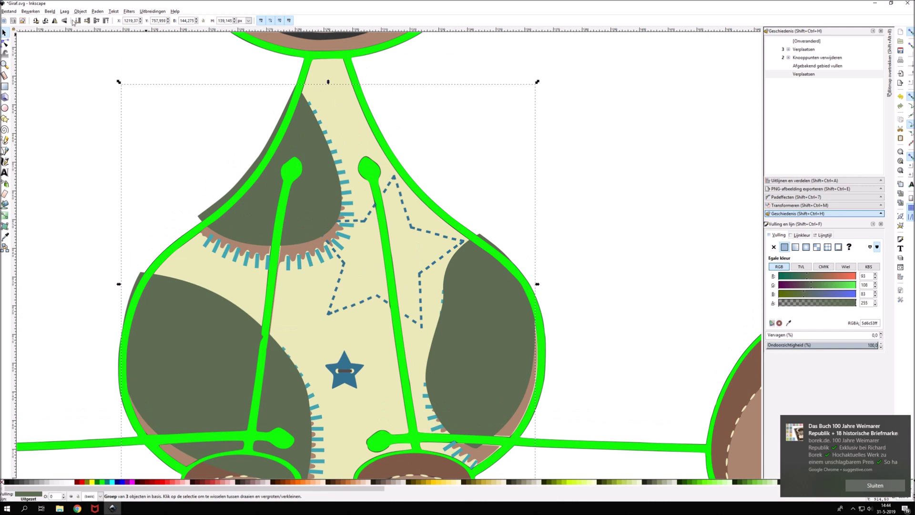
left_click(141, 23)
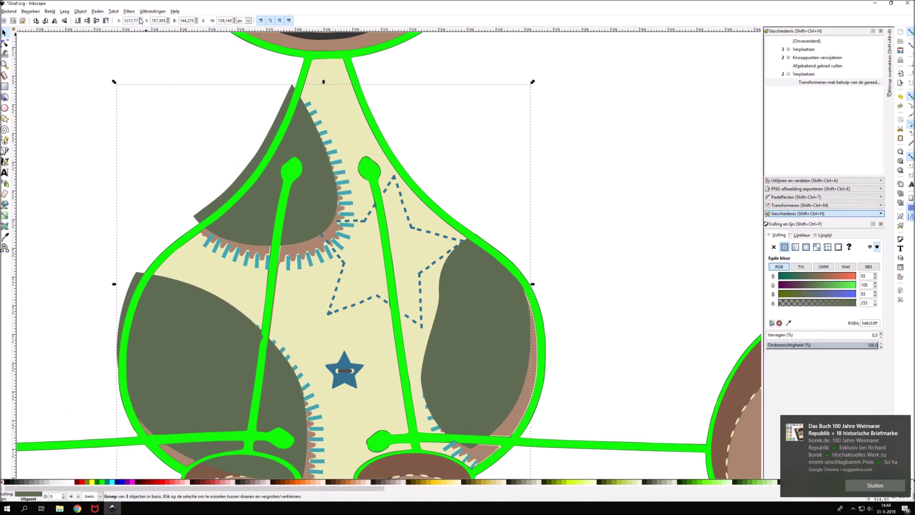
left_click(141, 19)
left_click(169, 23)
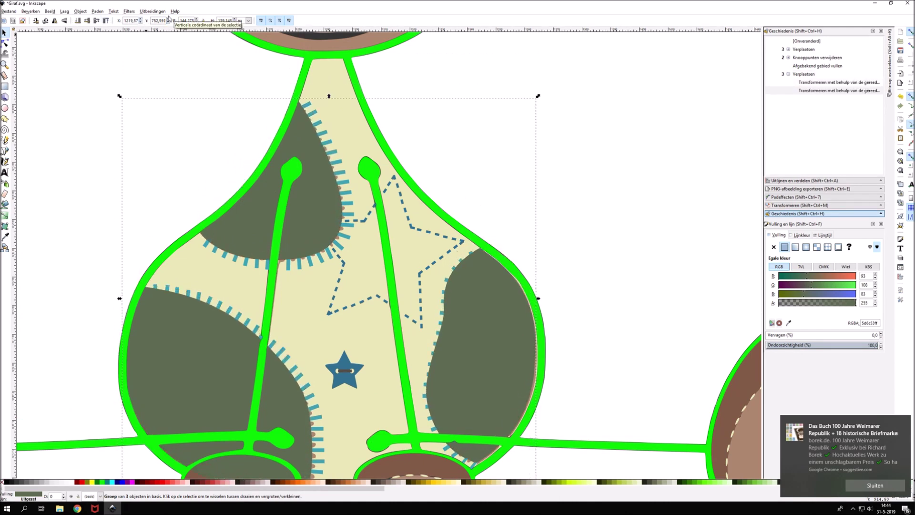
left_click(141, 19)
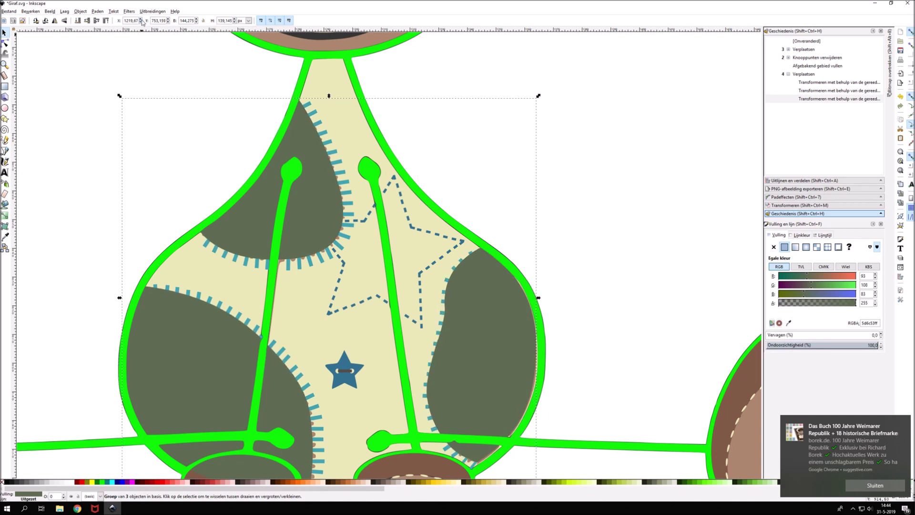
Select the green outline with the patches, attempt a Path boolean operation, then reposition the patches.
scroll(519, 206, "down", 2)
scroll(245, 54, "down", 1)
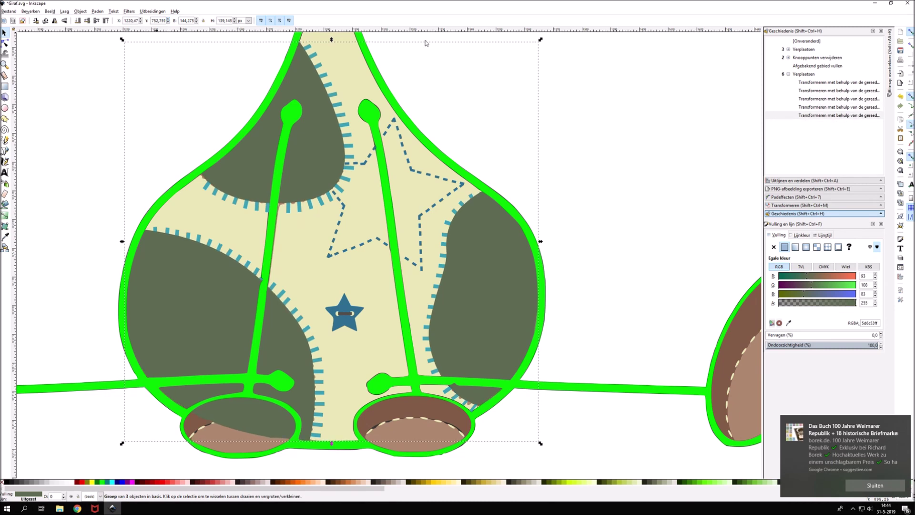
scroll(567, 163, "up", 2)
left_click(288, 106, "shift")
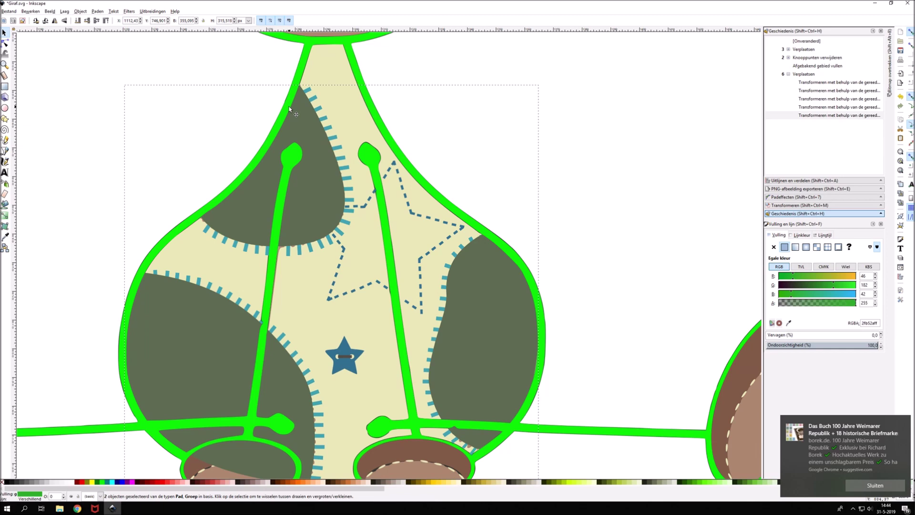
key("minus")
key("minus")
scroll(291, 110, "up", 6)
scroll(291, 110, "up", 1)
scroll(291, 110, "down", 3)
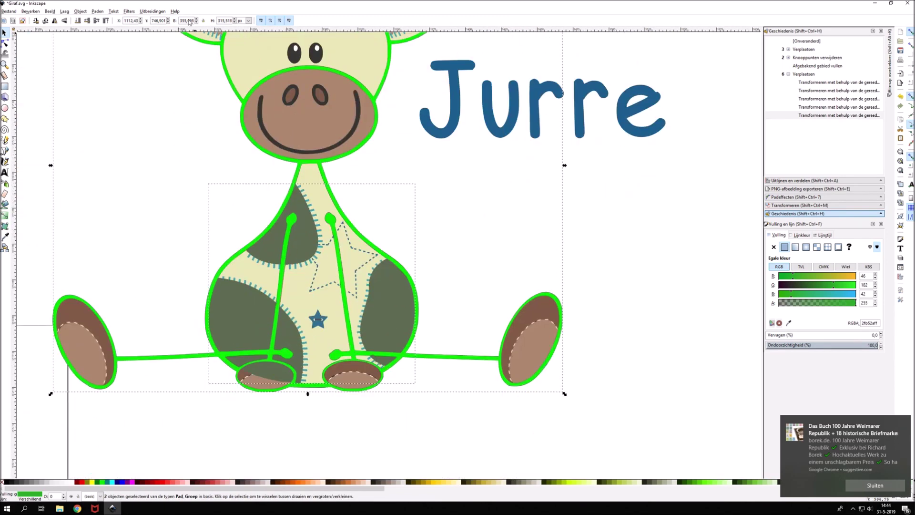
left_click(101, 12)
left_click(111, 66)
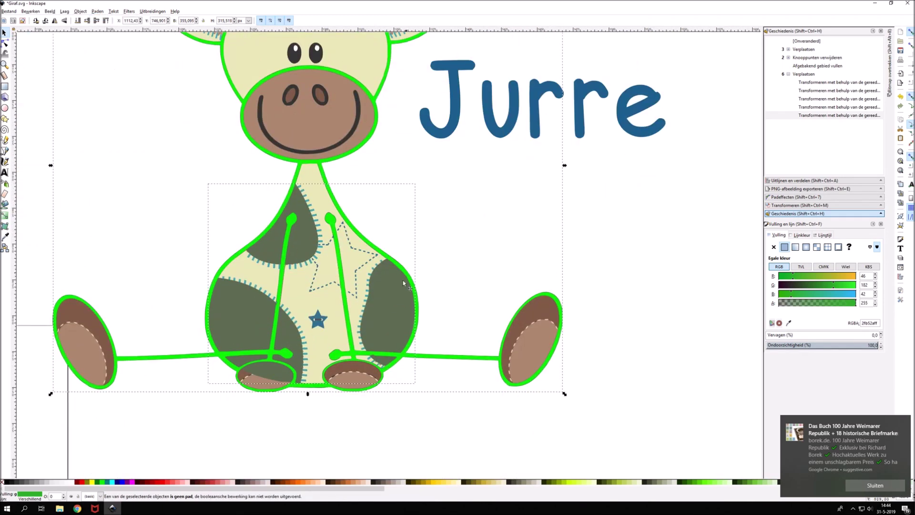
left_click_drag(289, 217, 289, 217)
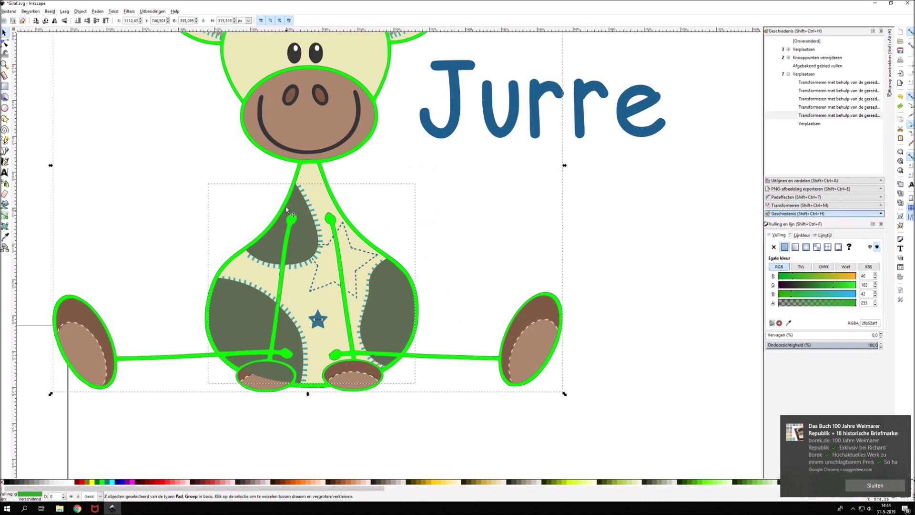
Move the giraffe outline and dark patches aside and ungroup them.
left_click_drag(295, 179, 361, 261)
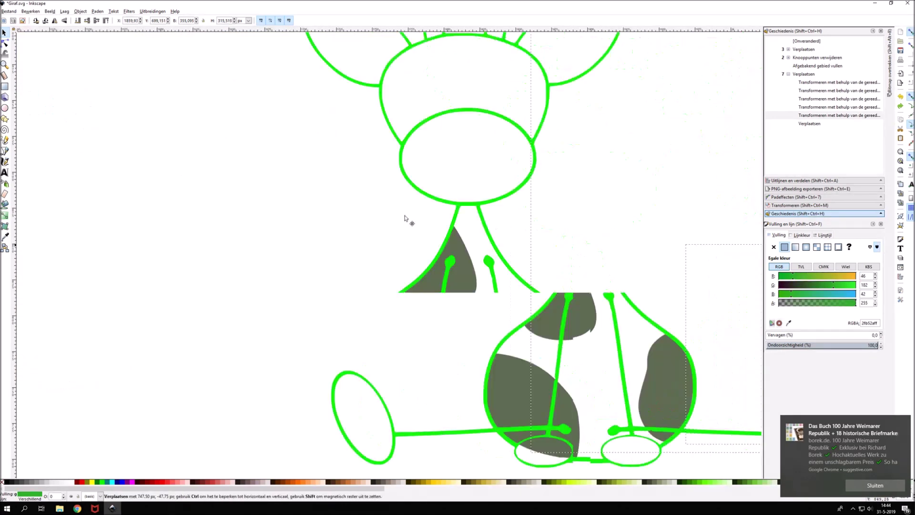
right_click(360, 261)
key("Escape")
right_click(353, 258)
left_click(376, 398)
key("Escape")
Paste a spare copy of the green giraffe outline far to the right.
left_click(340, 256)
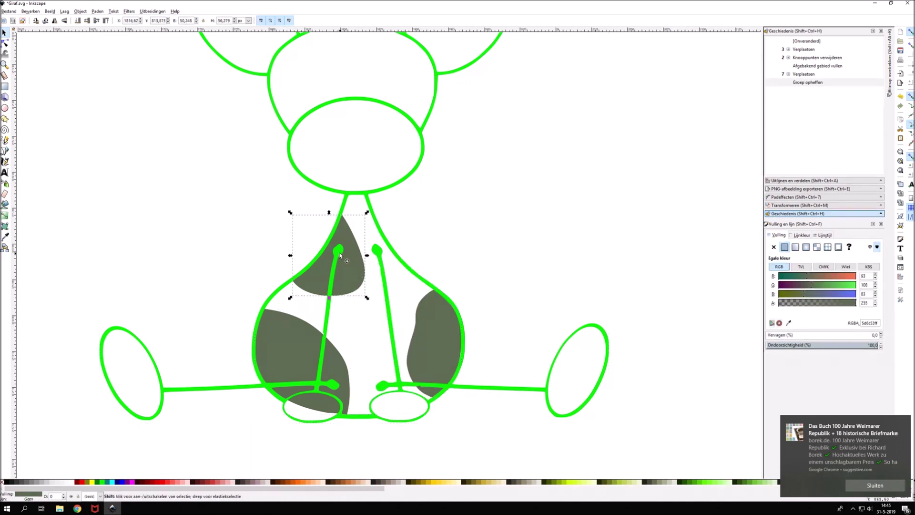
left_click(342, 222, "shift")
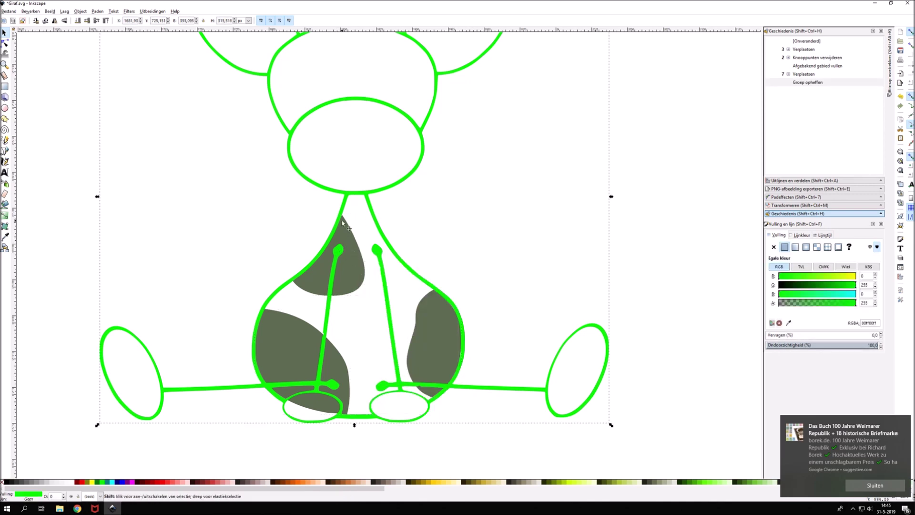
key("ctrl+v")
left_click_drag(384, 197, 715, 195)
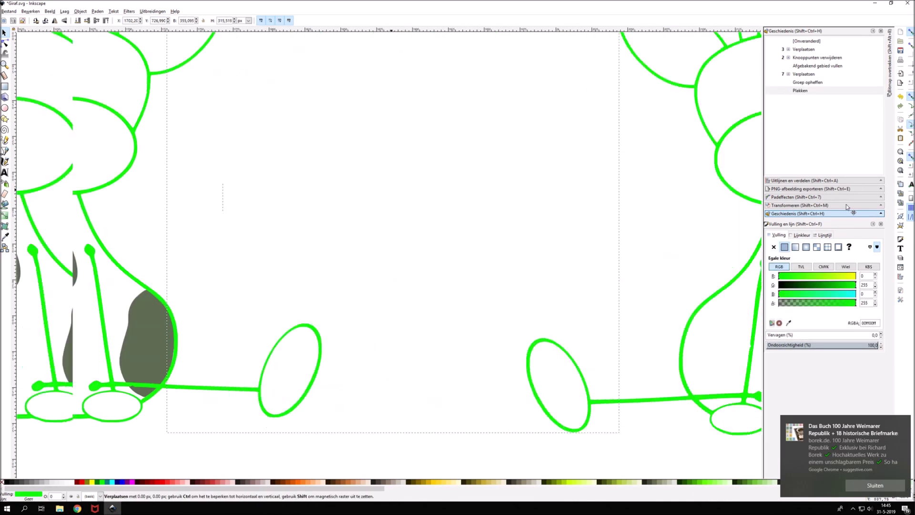
scroll(87, 334, "down", 5)
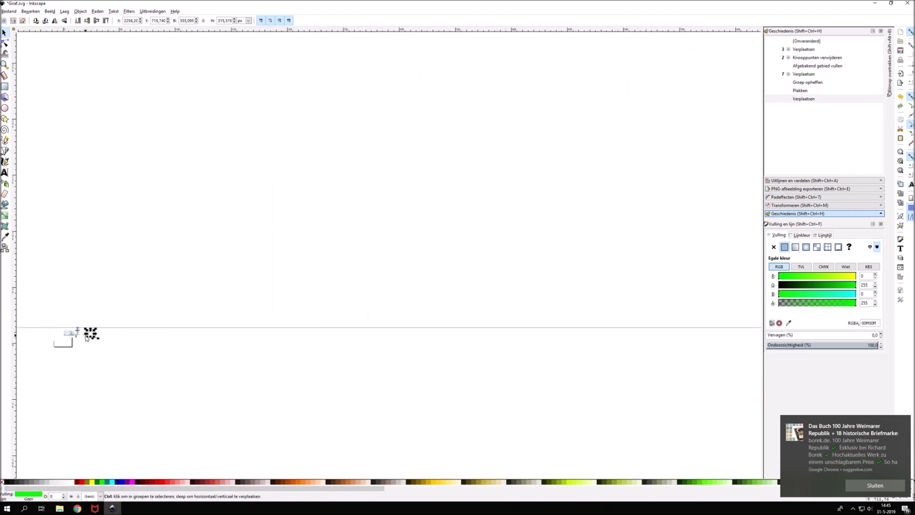
scroll(122, 296, "up", 4)
Try Path > Difference of the outline from the chest patch, then undo it.
left_click(237, 339)
left_click(215, 243, "shift")
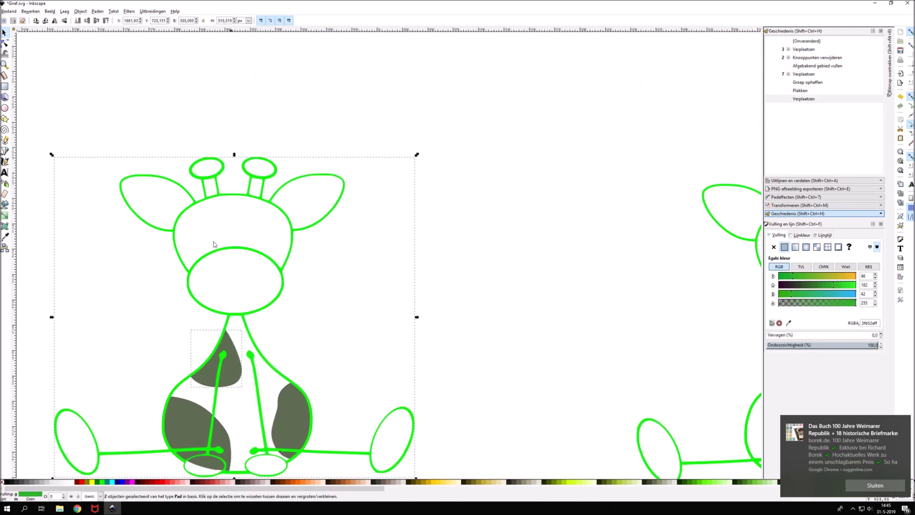
left_click(98, 11)
left_click(120, 60)
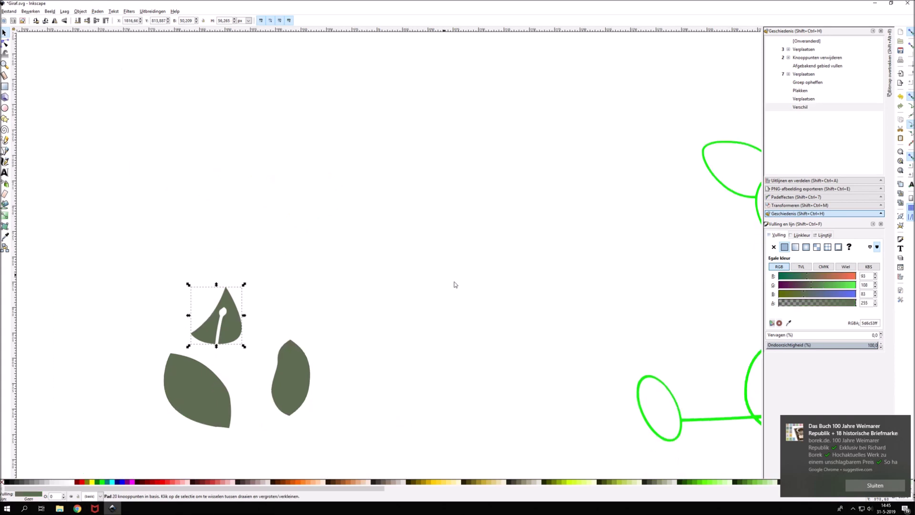
key("ctrl+z")
Try Path > Intersection of a dark patch with the giraffe outline.
scroll(238, 293, "down", 2)
left_click(229, 327)
left_click(232, 274, "shift")
left_click(97, 11)
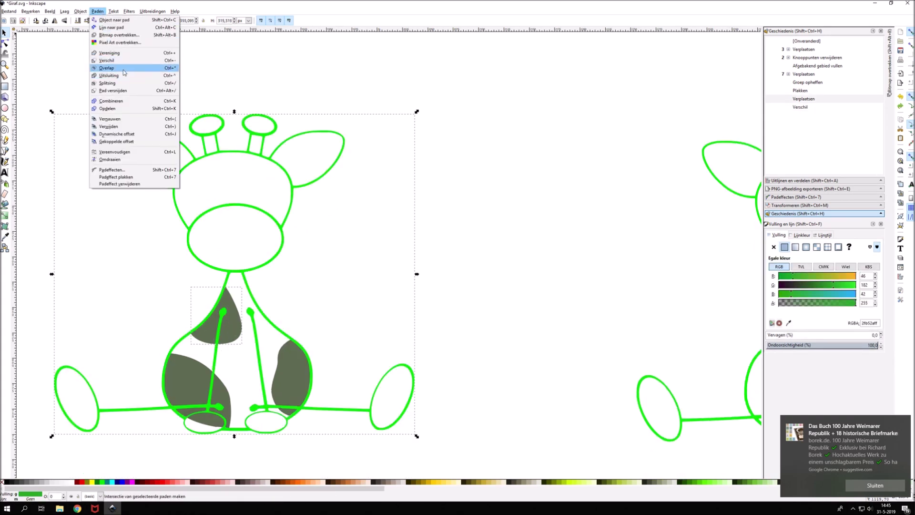
left_click(124, 67)
Try Path > Division of the upper patch along the outline, then revert it.
left_click(221, 313)
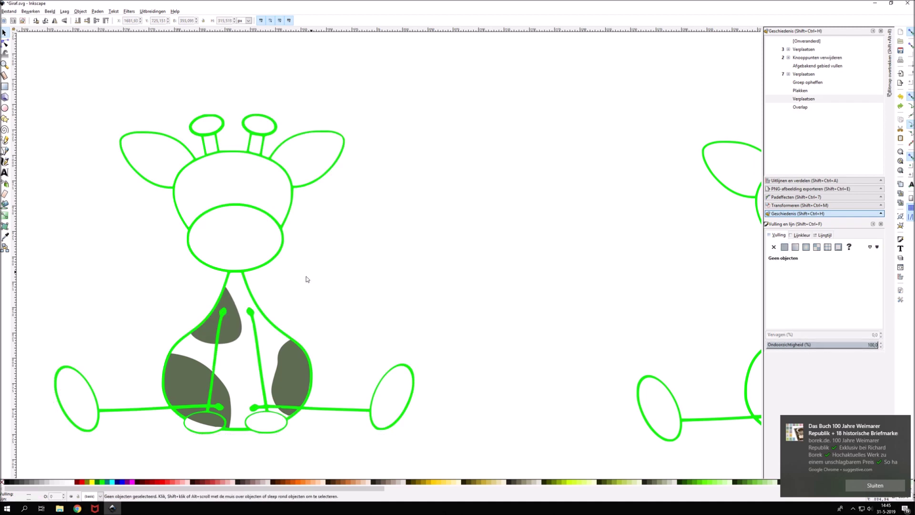
left_click(232, 274, "shift")
left_click(97, 10)
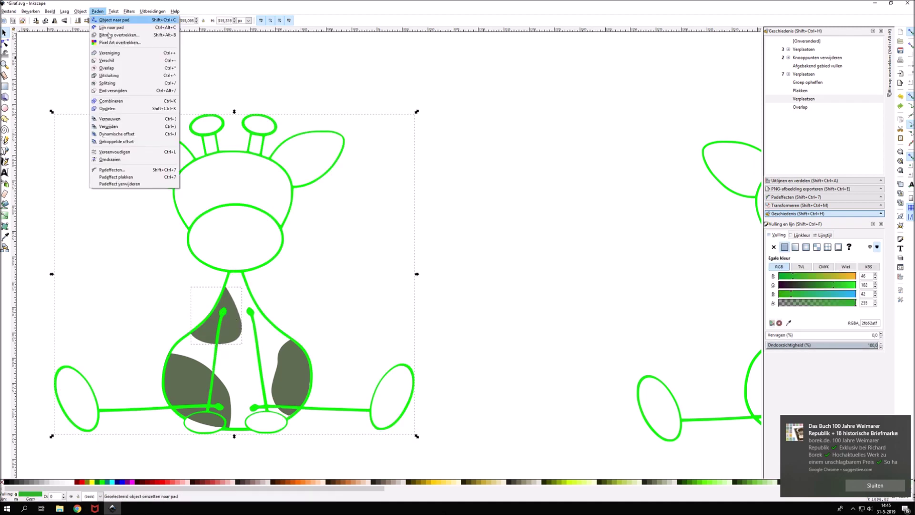
left_click(127, 83)
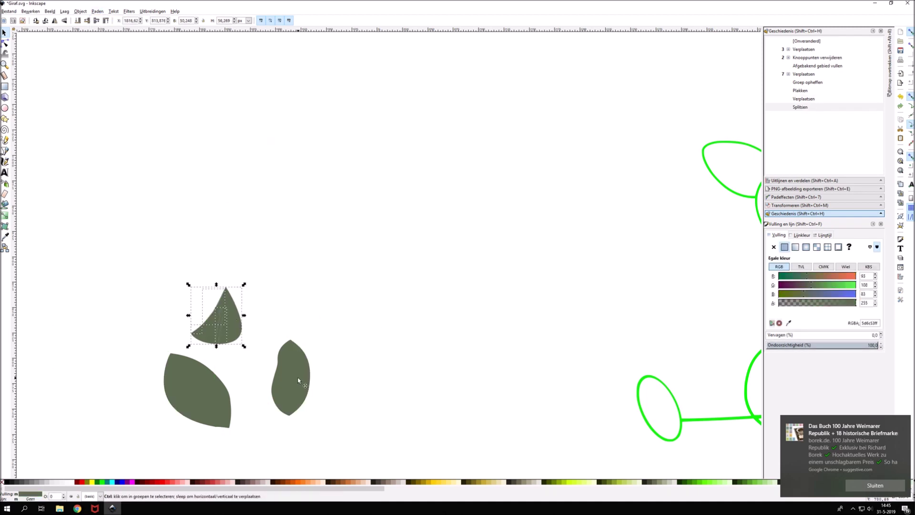
key("Delete")
left_click(216, 328)
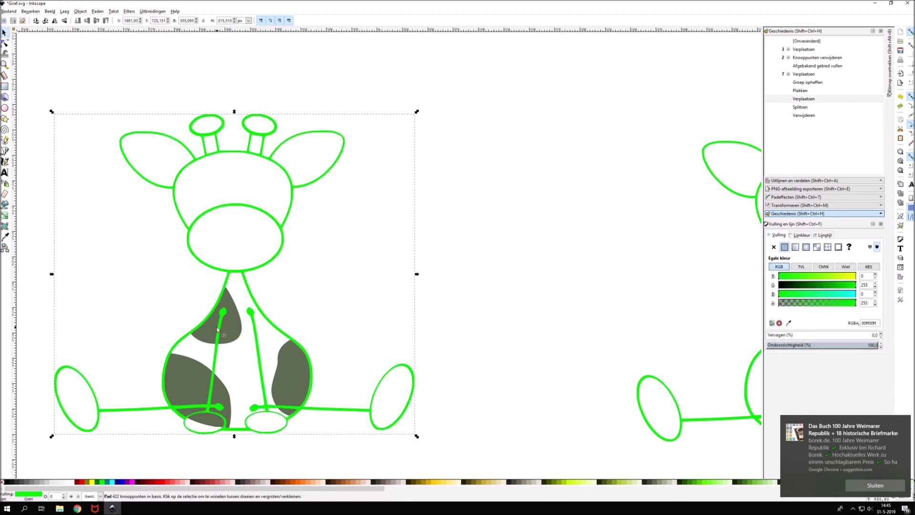
left_click(411, 360)
key("Tab")
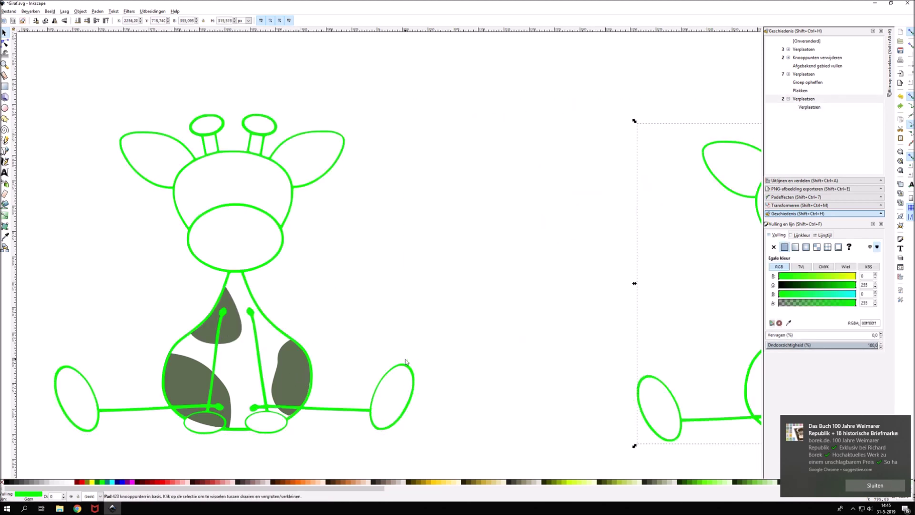
Remove the right-hand copy and paste two outline copies aligned over the original.
key("ctrl+z")
left_click_drag(220, 269, 256, 272)
key("ctrl+v")
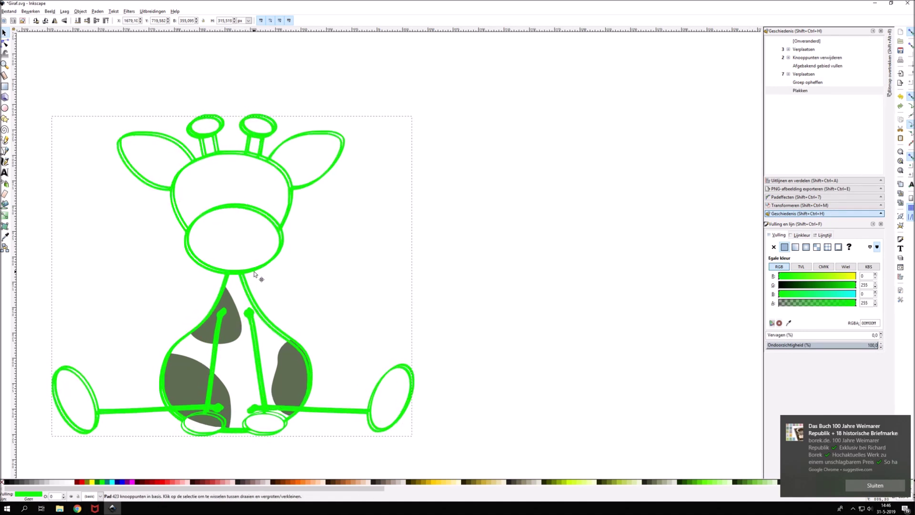
key("ctrl+v")
left_click_drag(261, 279, 255, 272)
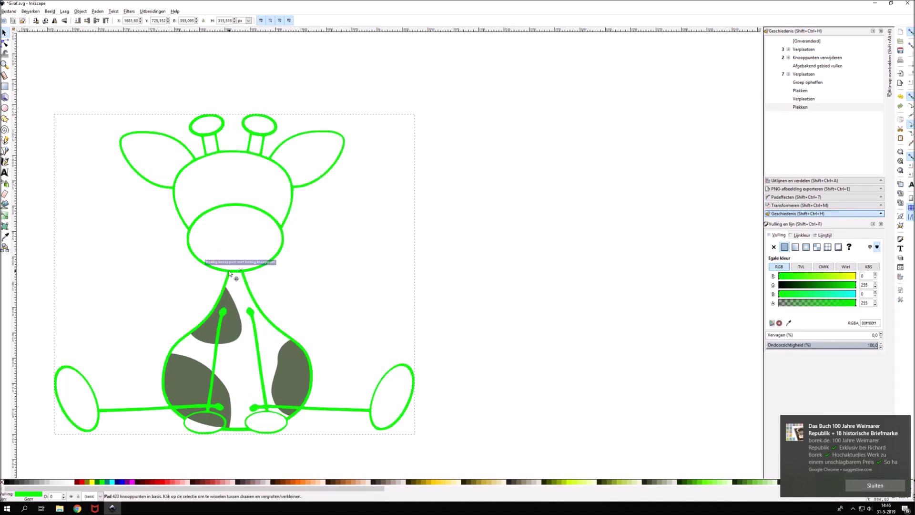
Subtract the outline copy from the upper and lower-left dark patches.
left_click(230, 329)
left_click(224, 314, "shift")
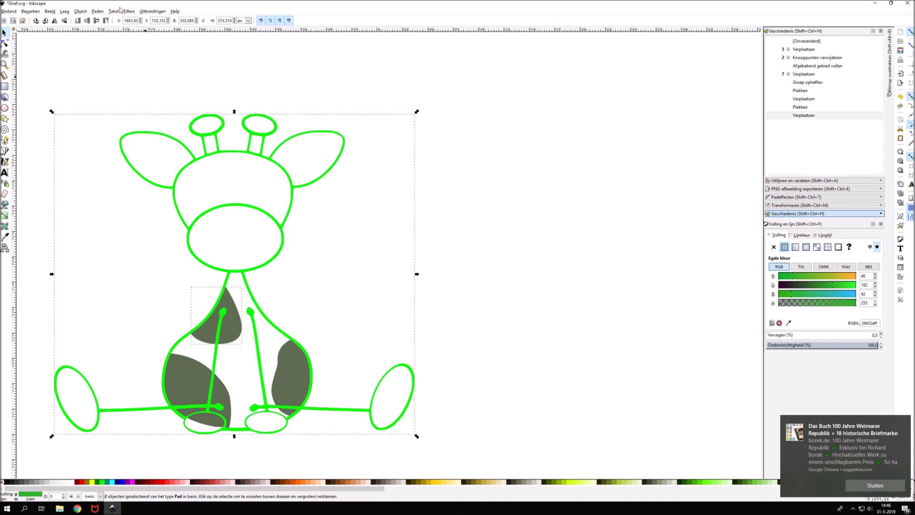
left_click(97, 11)
left_click(117, 61)
left_click(342, 214)
left_click(236, 328)
left_click(183, 374)
left_click(216, 362, "shift")
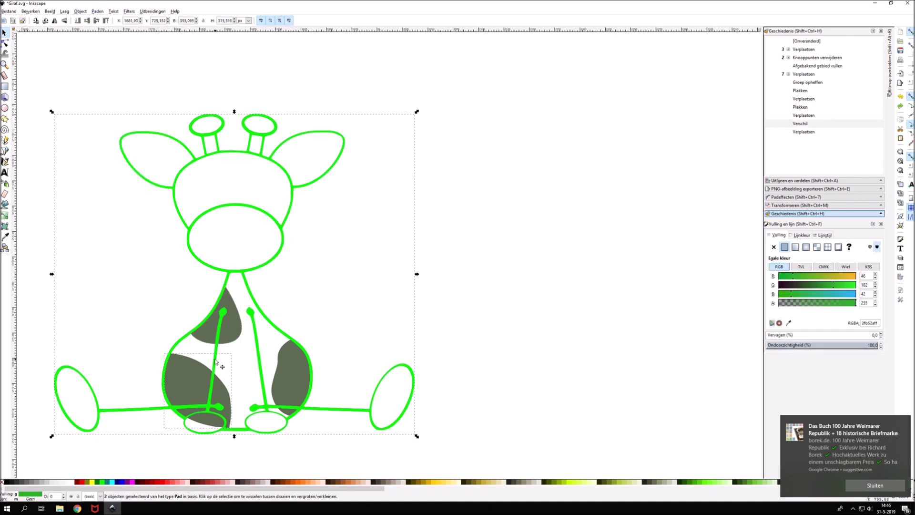
left_click(97, 11)
left_click(117, 61)
left_click(182, 376)
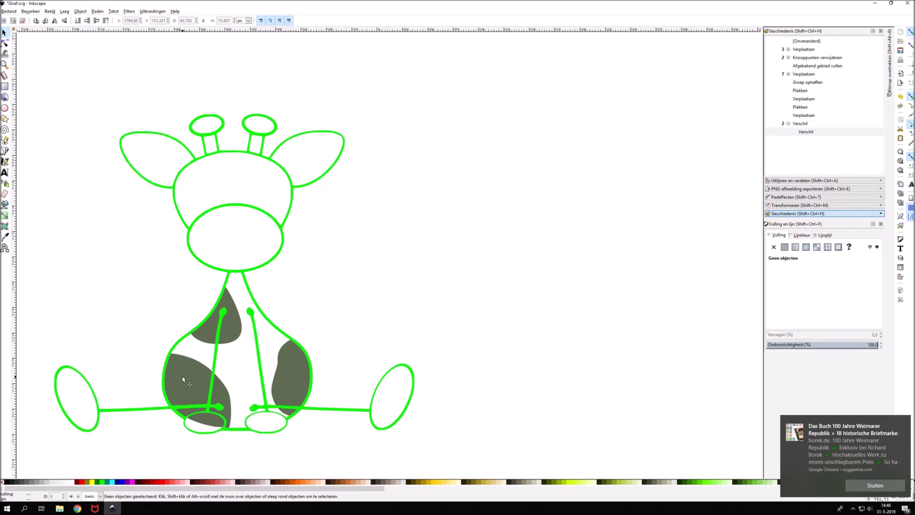
Subtract the outline copy from the right dark patch.
left_click(291, 368)
left_click(281, 328, "shift")
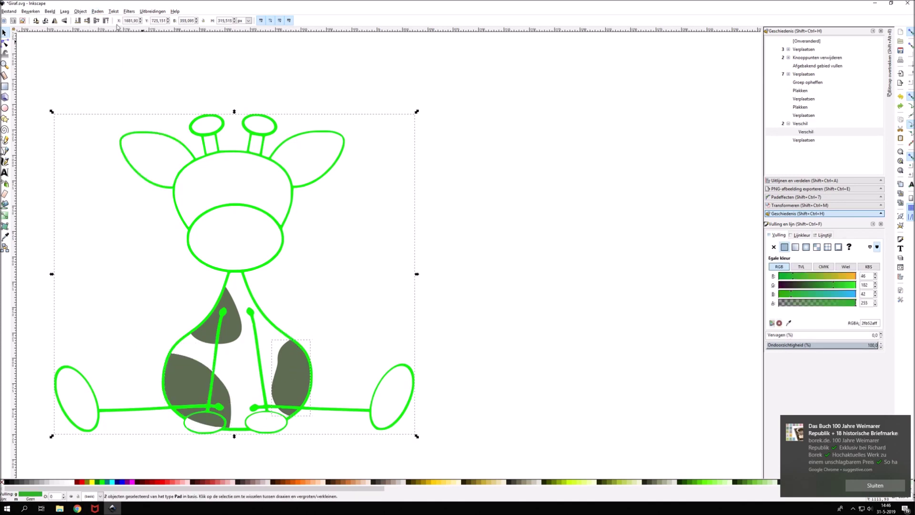
left_click(97, 11)
left_click(117, 61)
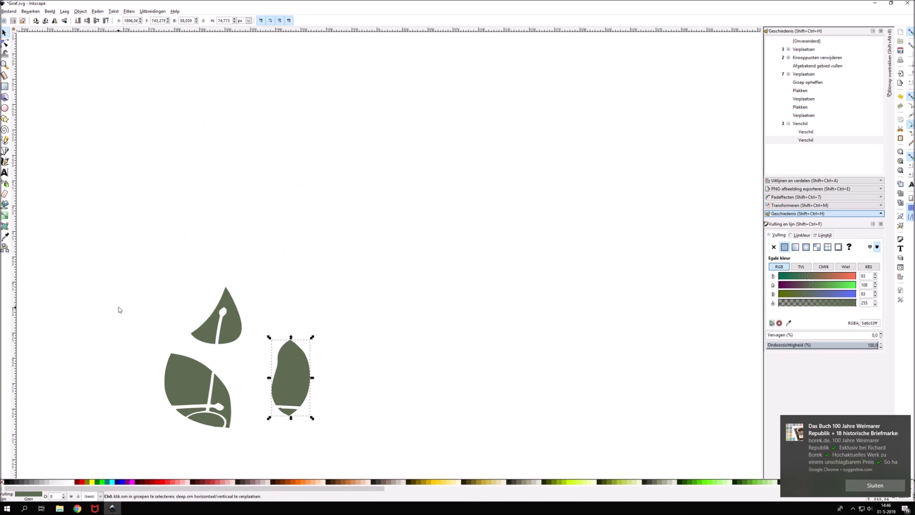
scroll(118, 319, "up", 1, "ctrl")
scroll(153, 313, "down", 3)
Break apart the large lower patch and delete its bottom sliver.
left_click(248, 415)
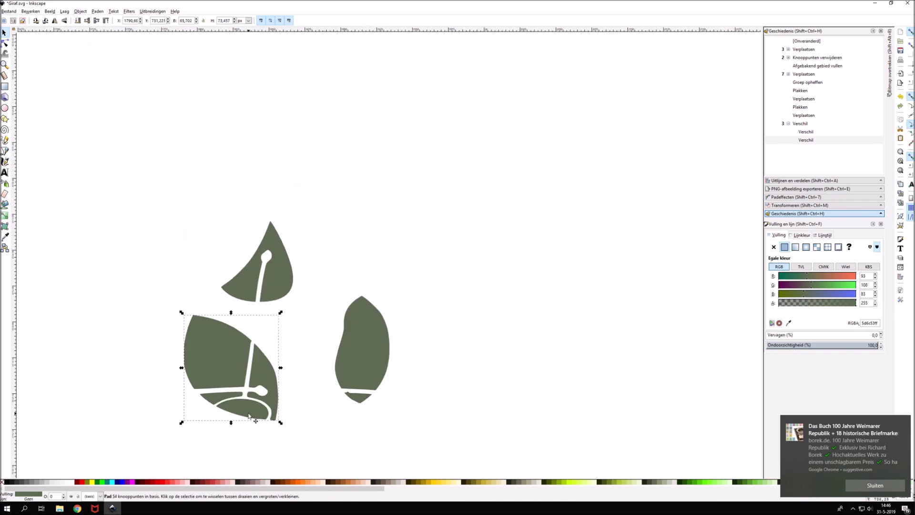
left_click(97, 11)
left_click(114, 103)
left_click(244, 411)
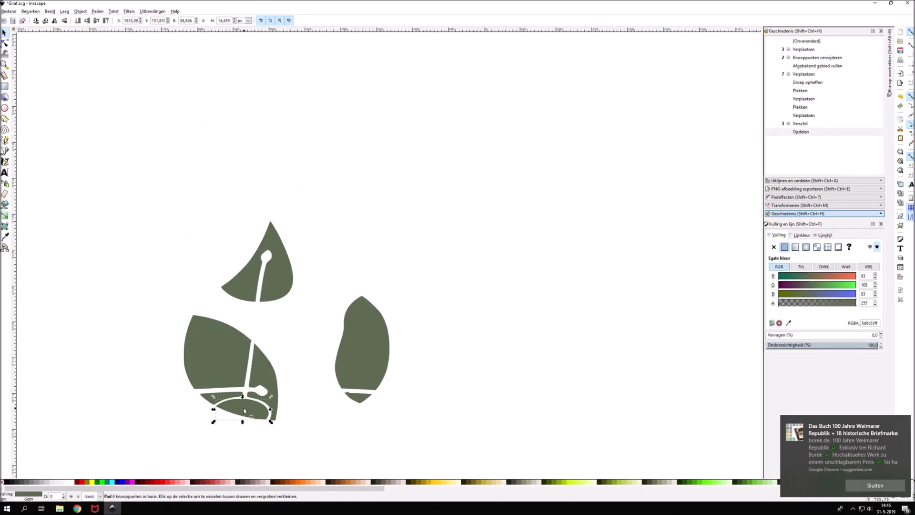
key("Delete")
scroll(243, 403, "down", 3, "ctrl")
Group the five patch pieces and move them onto the lower giraffe's body.
left_click_drag(205, 314, 314, 443)
right_click(292, 388)
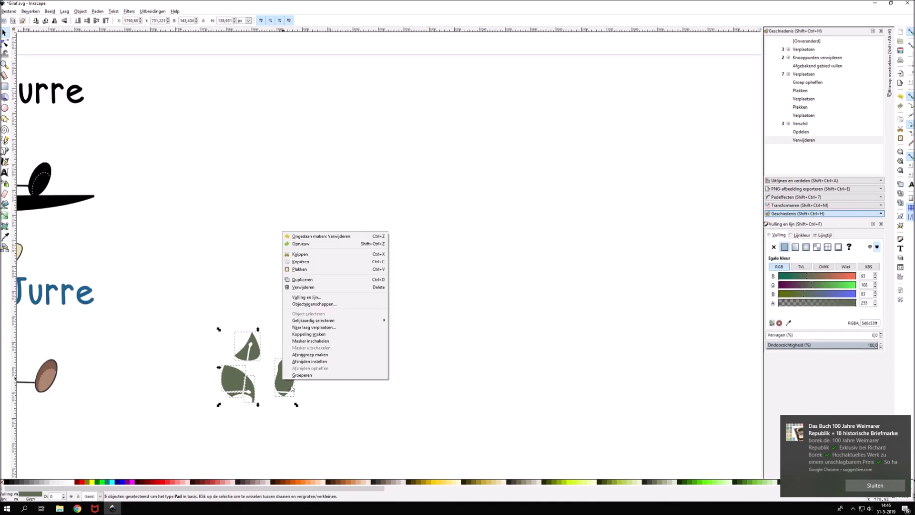
left_click(302, 374)
left_click_drag(285, 378, 141, 369)
Line up the belly patch group on the lower giraffe with a drag, right nudge and X adjustment.
scroll(133, 365, "up", 3, "ctrl")
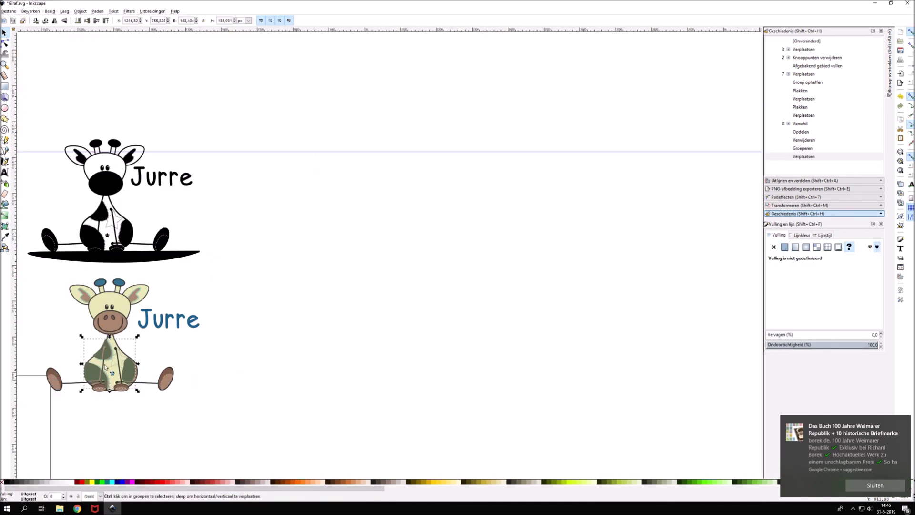
scroll(106, 381, "down", 4, "ctrl")
scroll(279, 322, "down", 2, "ctrl")
scroll(279, 323, "up", 3, "ctrl")
scroll(399, 351, "up", 1, "ctrl")
scroll(399, 351, "up", 1, "ctrl")
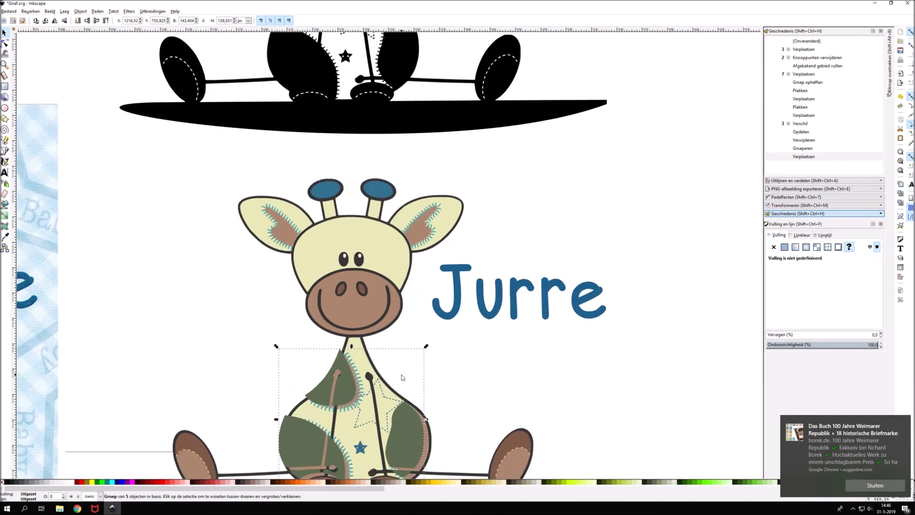
scroll(400, 359, "up", 3, "ctrl")
left_click_drag(403, 360, 406, 364)
key("Right")
key("Right")
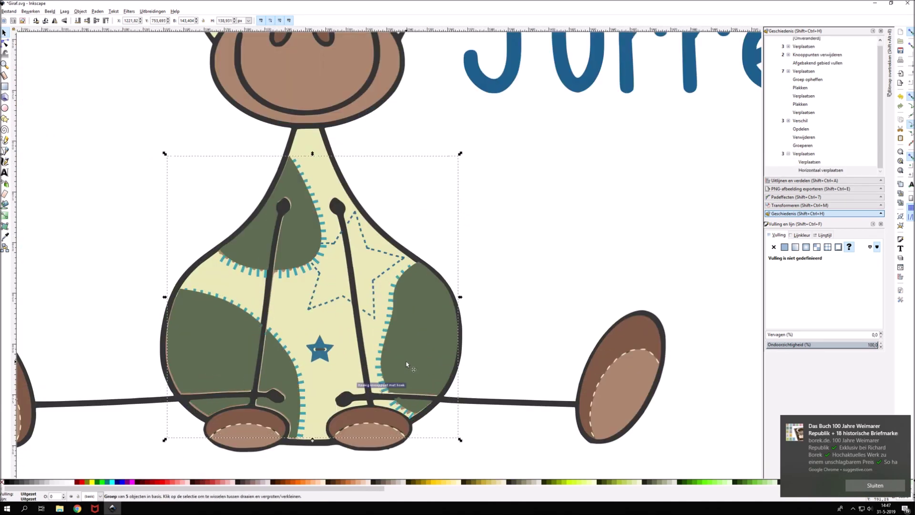
left_click(141, 22)
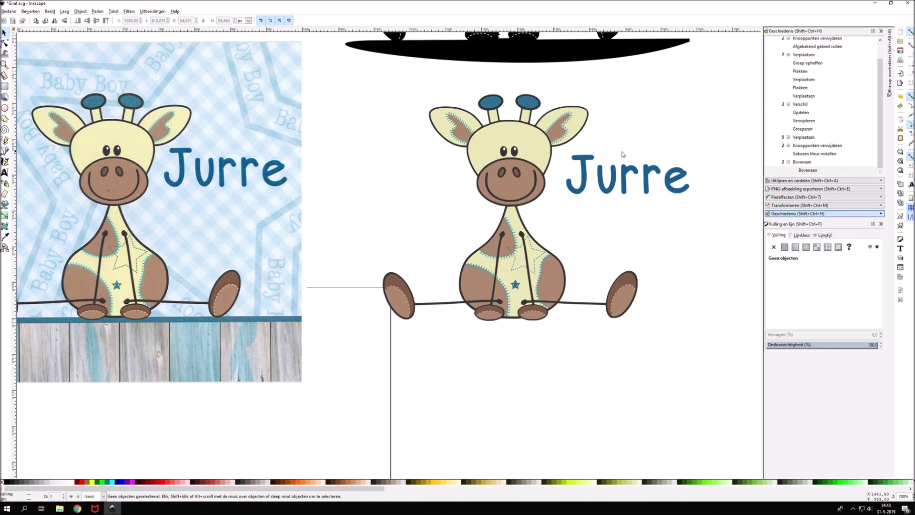
left_click(591, 158)
Inspect the giraffe's yellow fill, eye piece and ear stitching layers.
left_click(533, 101)
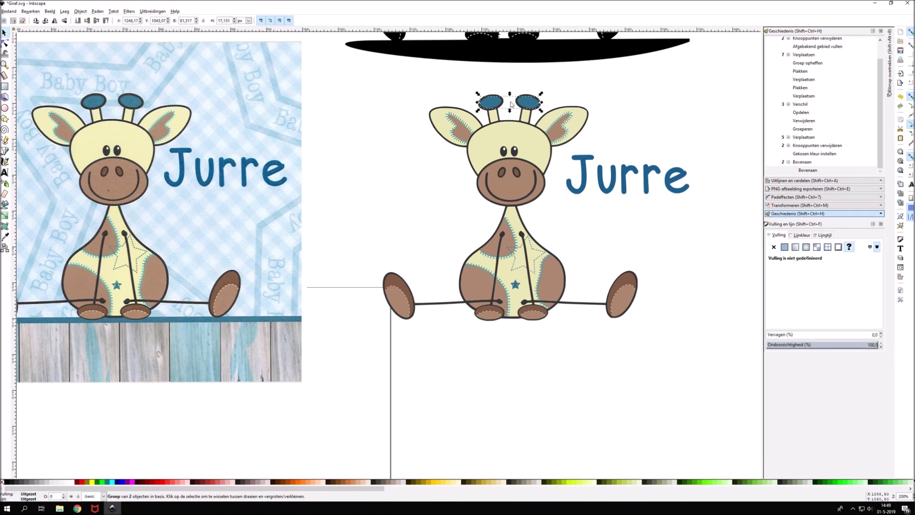
mouse_move(523, 156)
left_mouse_down()
mouse_move(766, 184)
mouse_move(520, 158)
left_mouse_up()
left_click(498, 150)
scroll(543, 142, "up", 2, "ctrl")
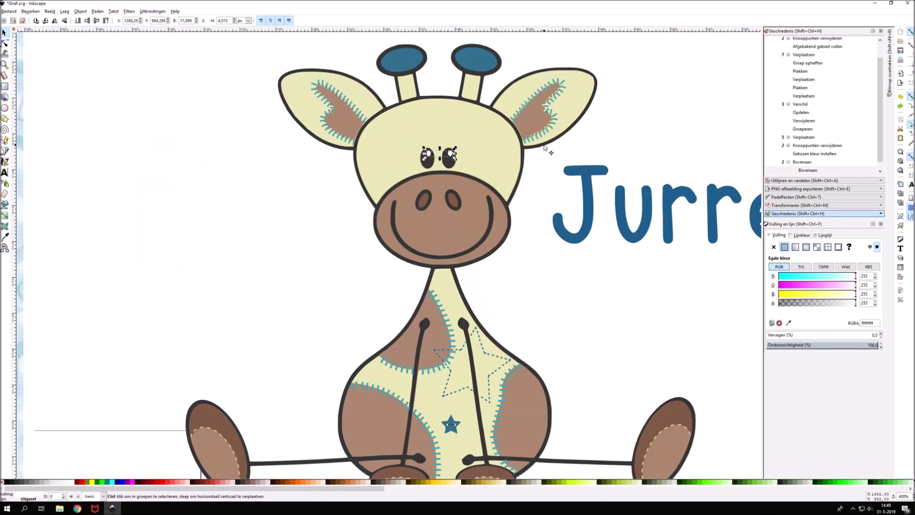
left_click(535, 137)
scroll(393, 131, "down", 4, "ctrl")
scroll(421, 229, "up", 4, "ctrl")
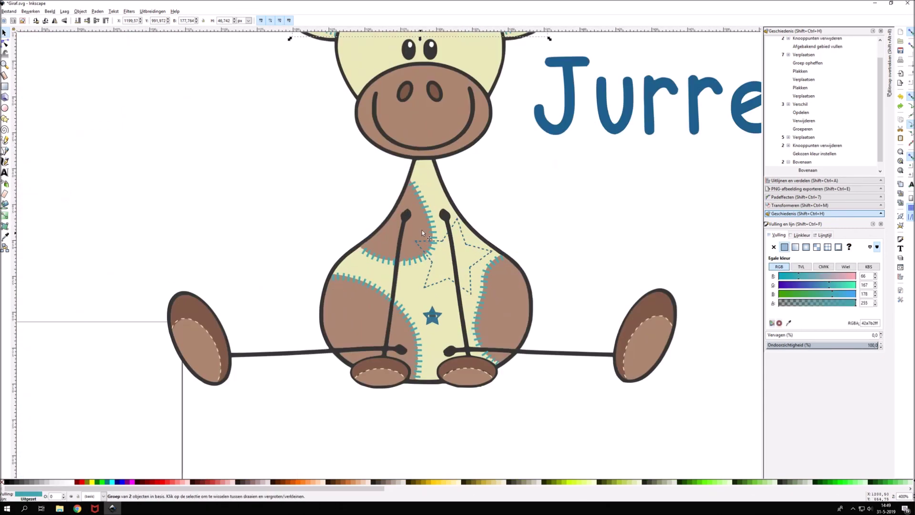
Shift the belly stitching left onto the patches, undoing a trial patch-group move.
left_click(443, 216)
left_click_drag(444, 217, 429, 220)
left_click(416, 224)
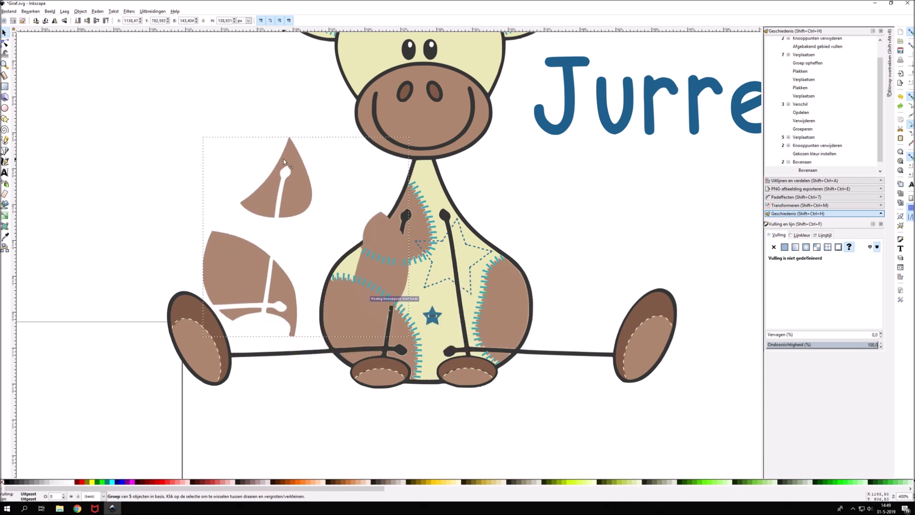
scroll(364, 338, "up", 1, "ctrl")
left_click_drag(364, 329, 240, 275)
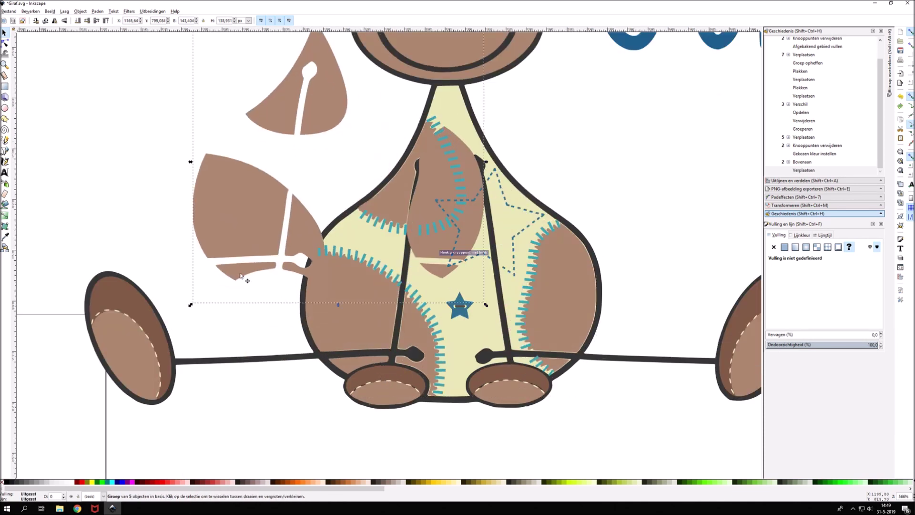
key("ctrl+z")
Ungroup the belly patches and test selecting leg pieces, then undo.
right_click(347, 409)
left_click(389, 448)
left_click(361, 369)
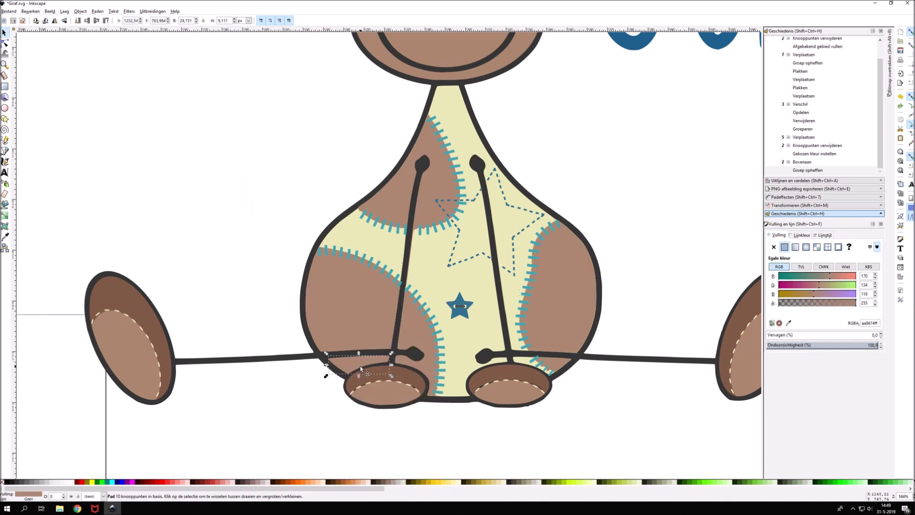
left_click(371, 374)
key("ctrl+z")
key("ctrl+z")
Move the five-piece brown patch group off to the giraffe's right.
mouse_move(314, 305)
left_mouse_down()
mouse_move(146, 224)
mouse_move(358, 229)
left_mouse_up()
left_click_drag(423, 228, 683, 203)
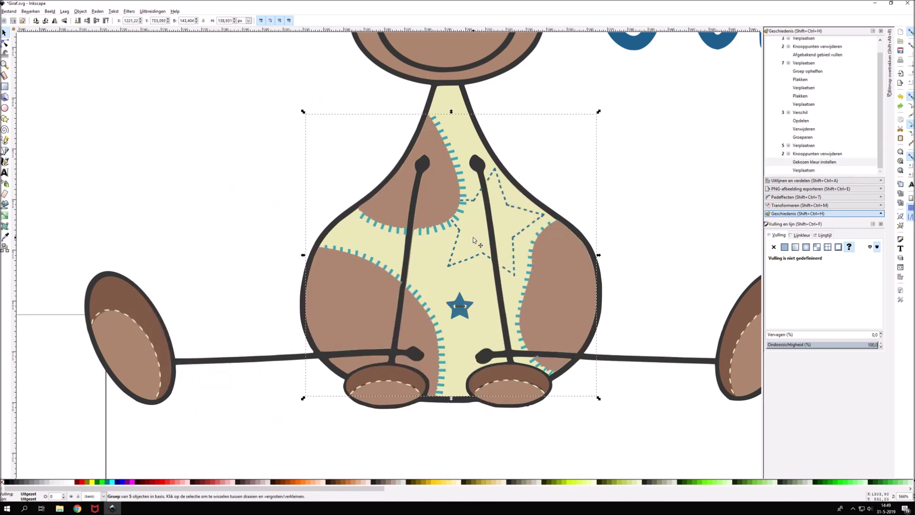
scroll(413, 205, "down", 2)
left_click(415, 205)
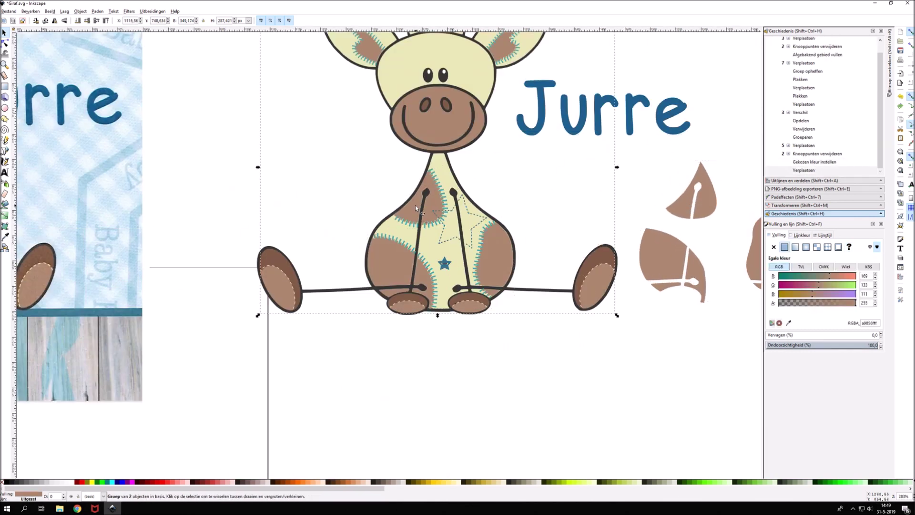
Ungroup the giraffe and its belly pieces, deleting the old belly patches.
right_click(416, 205)
left_click(427, 349)
right_click(392, 276)
left_click(427, 408)
key("Delete")
left_click(389, 274)
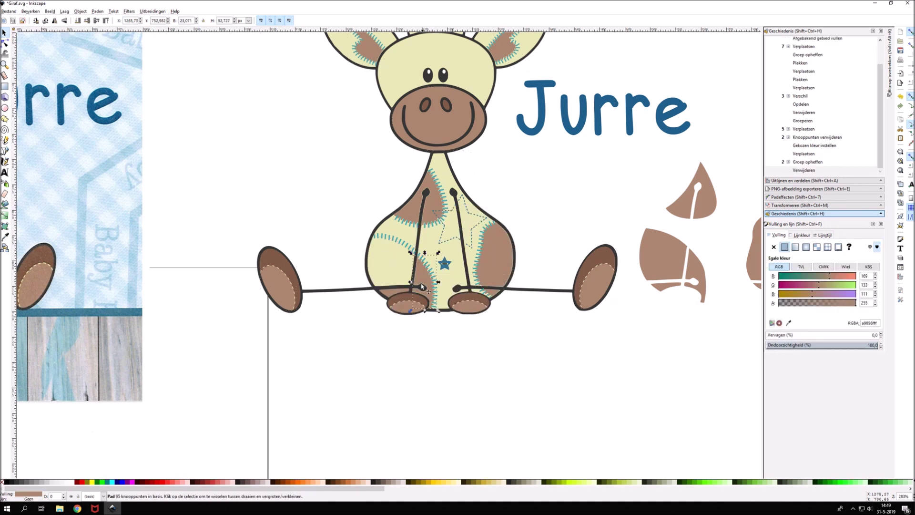
key("Delete")
left_click(396, 296)
Delete the remaining leftover stitch pieces and the right belly patch.
key("Delete")
left_click(423, 207)
key("Delete")
left_click(498, 252)
key("Delete")
left_click(496, 293)
key("Delete")
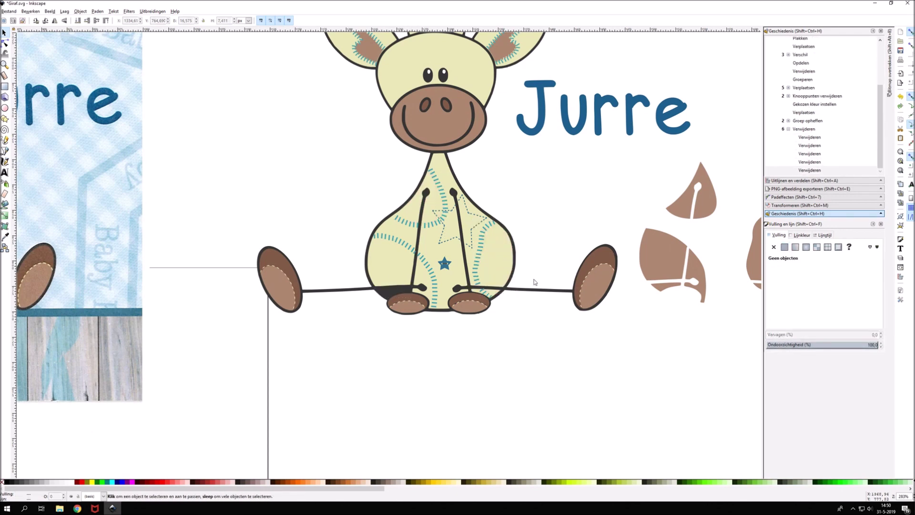
Place the brown patch group on the giraffe's body and fine-tune its X/Y position.
left_click_drag(652, 256, 404, 265)
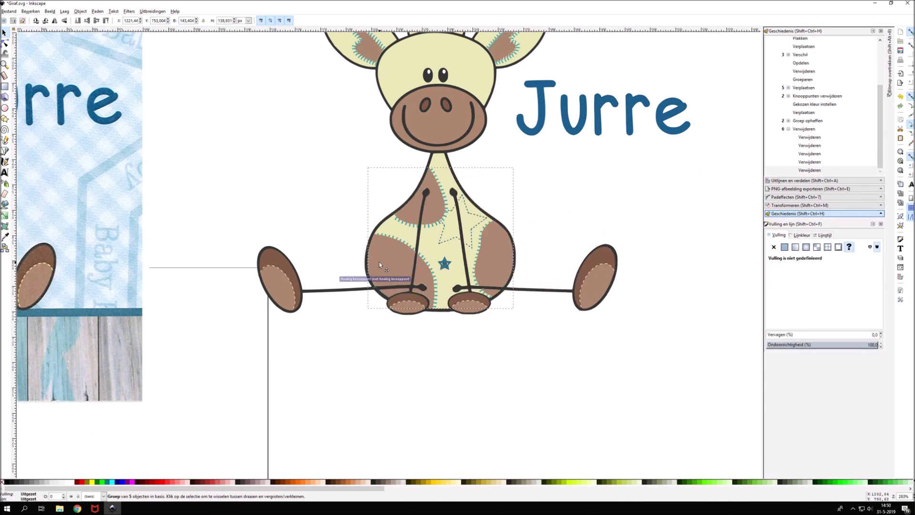
scroll(405, 281, "up", 1)
scroll(433, 282, "up", 5)
scroll(433, 282, "up", 1)
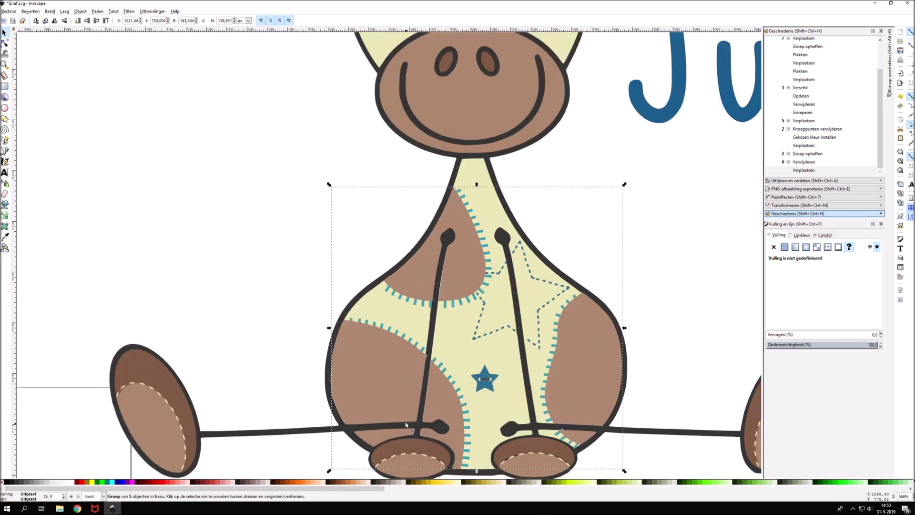
left_click(168, 22)
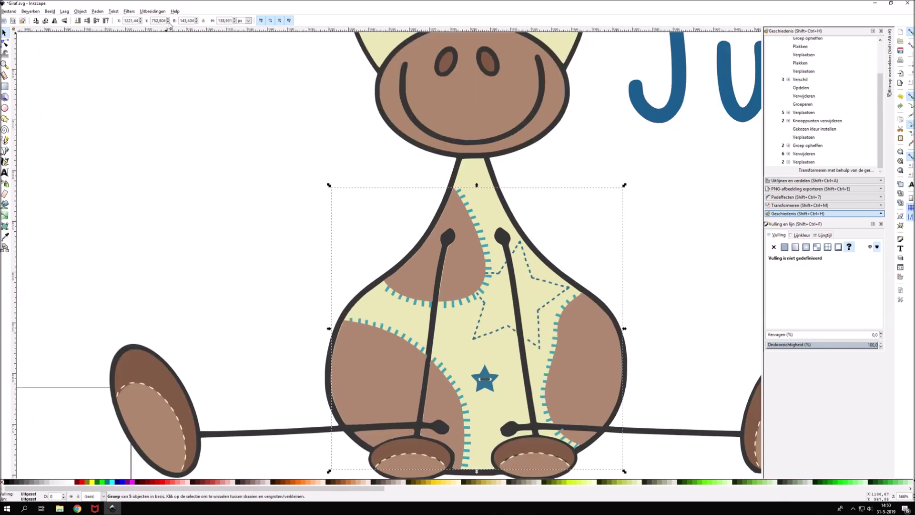
left_click(140, 22)
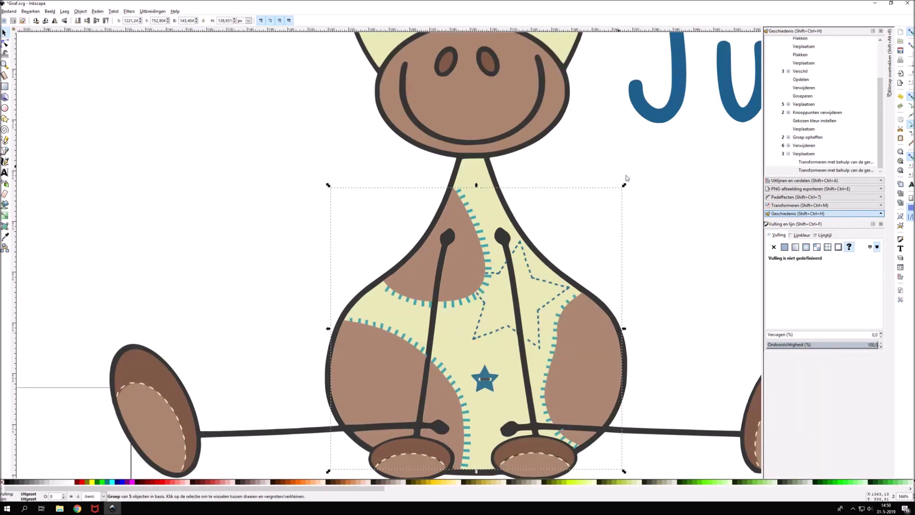
left_click(575, 156)
scroll(683, 197, "down", 2)
scroll(706, 255, "up", 2)
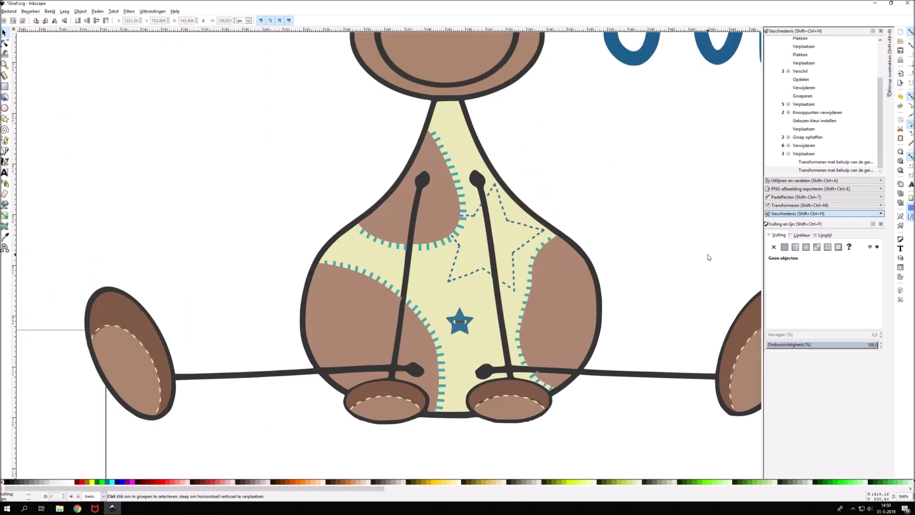
Group the body, left foot and snout pieces into one 8-object giraffe group.
left_click(438, 327)
left_click(375, 404, "shift")
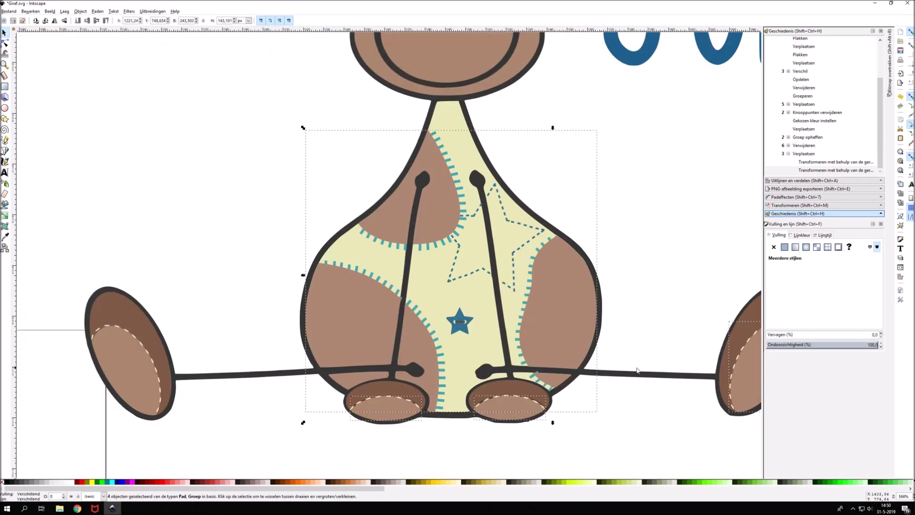
scroll(463, 272, "up", 8)
scroll(463, 273, "up", 3)
left_click(463, 272, "shift")
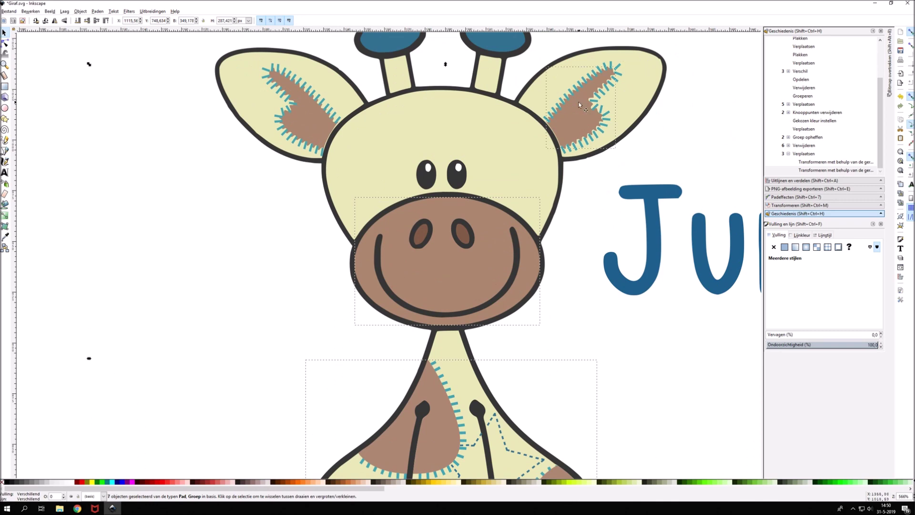
right_click(322, 122)
left_click(343, 264)
scroll(547, 294, "down", 3)
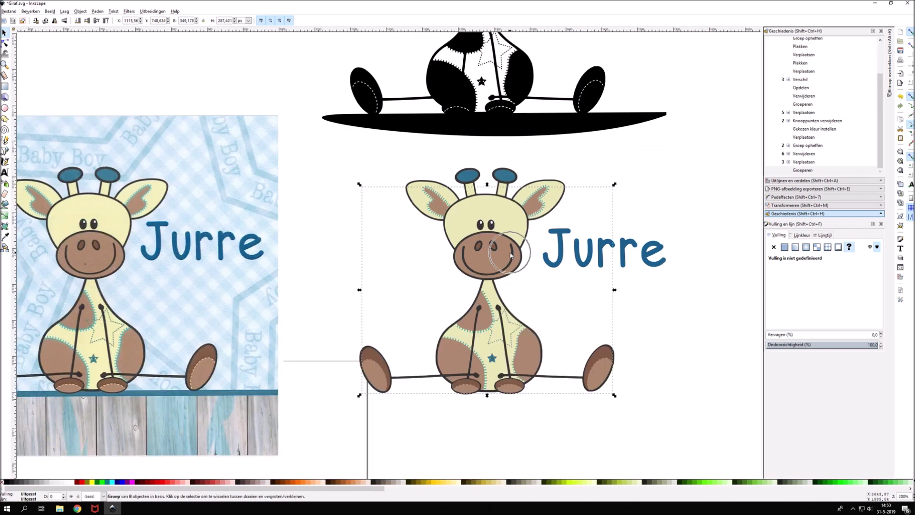
scroll(547, 294, "up", 2)
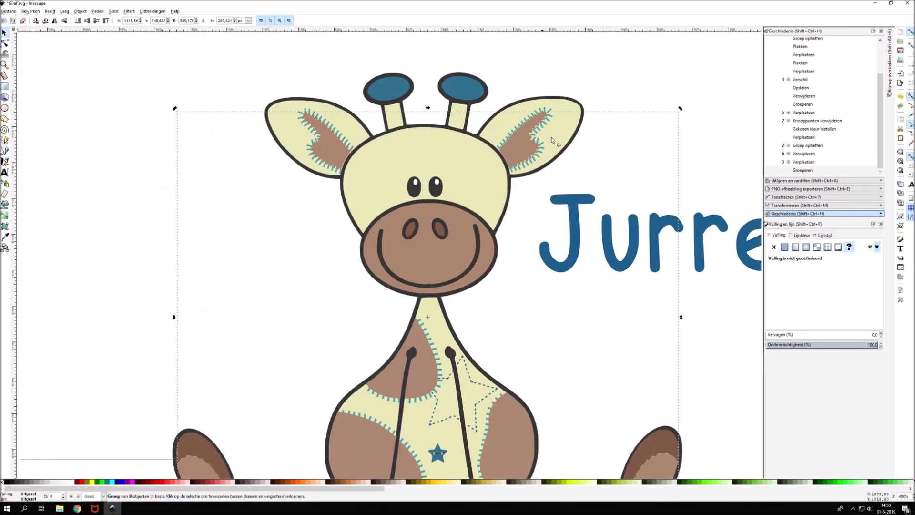
Nudge the 3-object belly stitching group and raise it to top over the brown patches.
left_click(97, 11)
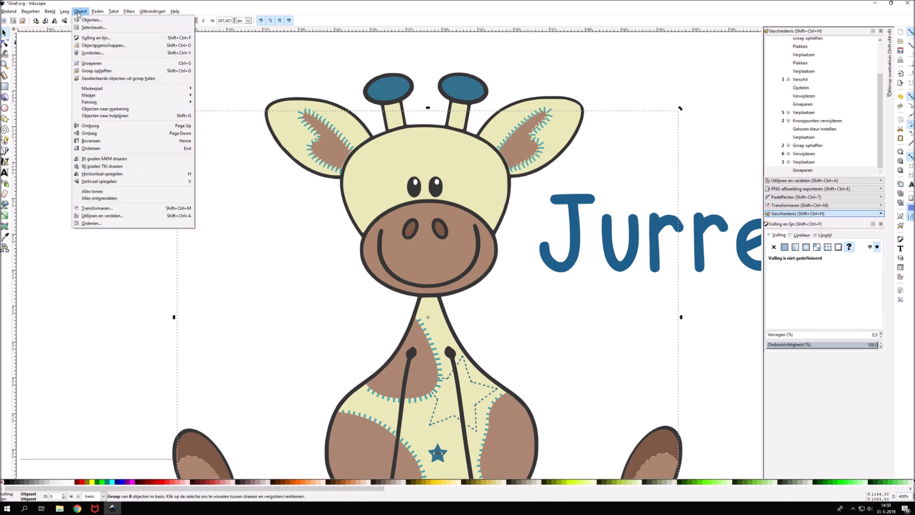
key("Escape")
scroll(232, 230, "down", 5)
scroll(374, 376, "up", 2)
left_click_drag(362, 355, 362, 349)
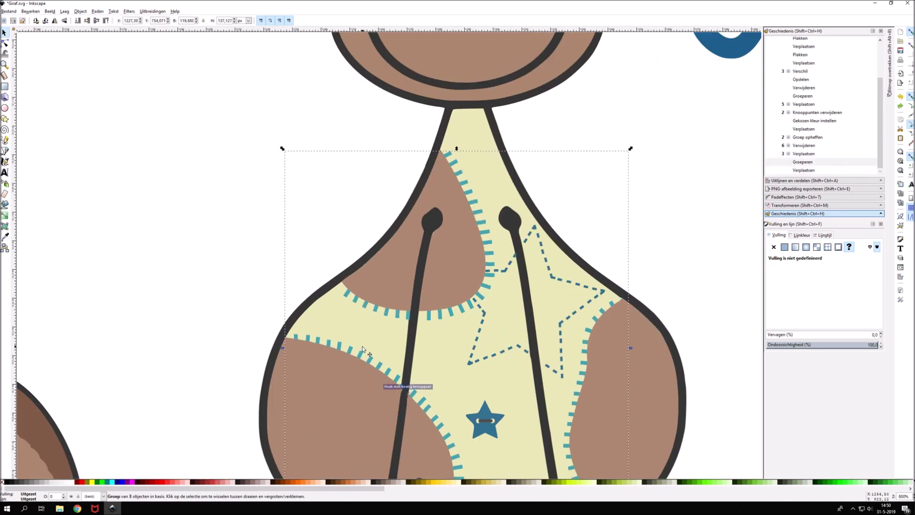
left_click(118, 135)
key("Escape")
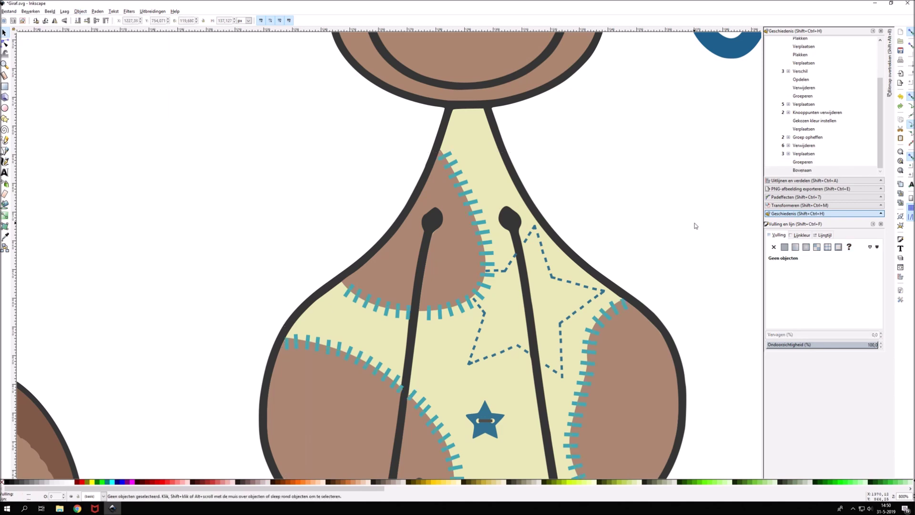
scroll(714, 221, "down", 2)
scroll(715, 222, "down", 4)
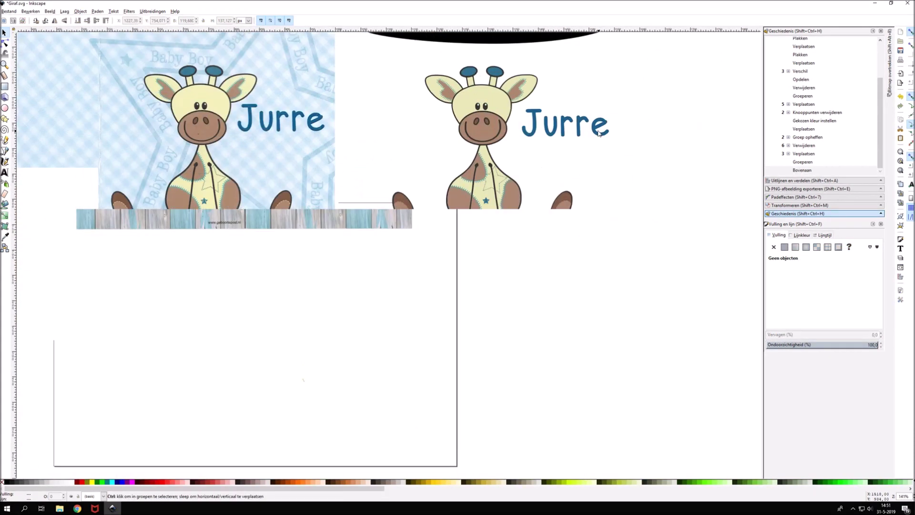
Move the dark giraffe silhouette and the brown head and body pieces onto a lower giraffe copy.
scroll(459, 118, "up", 5)
left_click(274, 207)
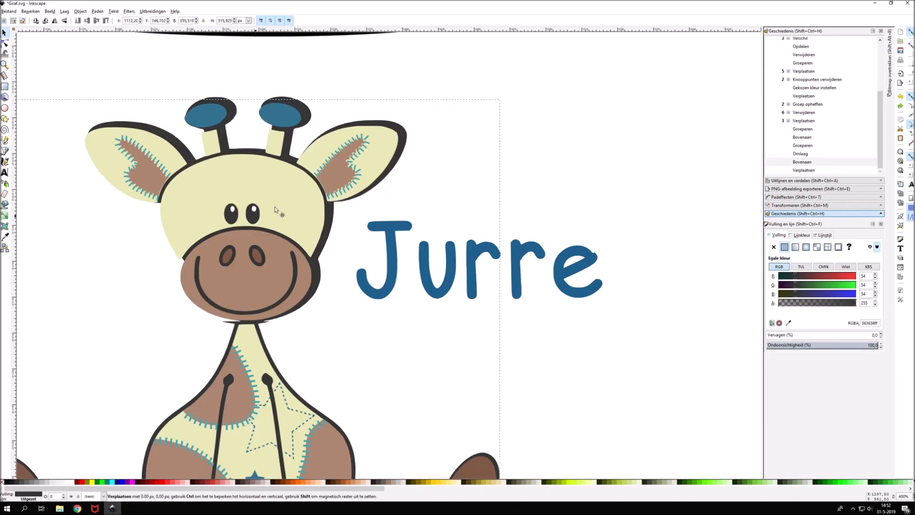
scroll(692, 169, "down", 3)
left_click_drag(692, 169, 548, 357)
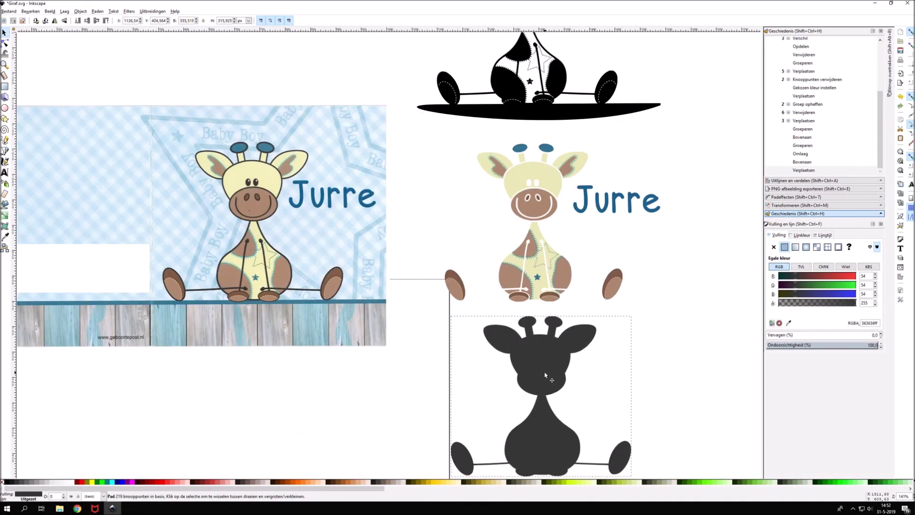
left_click_drag(548, 186, 554, 365)
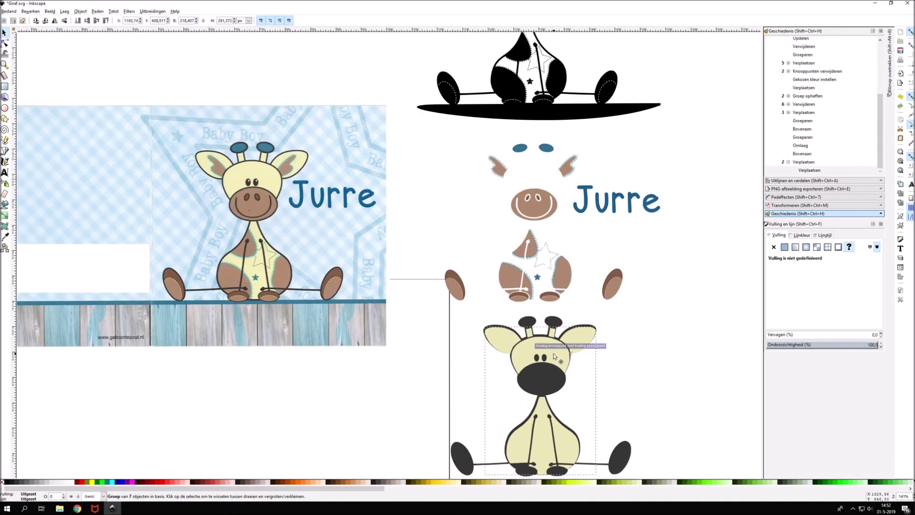
scroll(572, 223, "down", 2)
left_click_drag(538, 183, 547, 360)
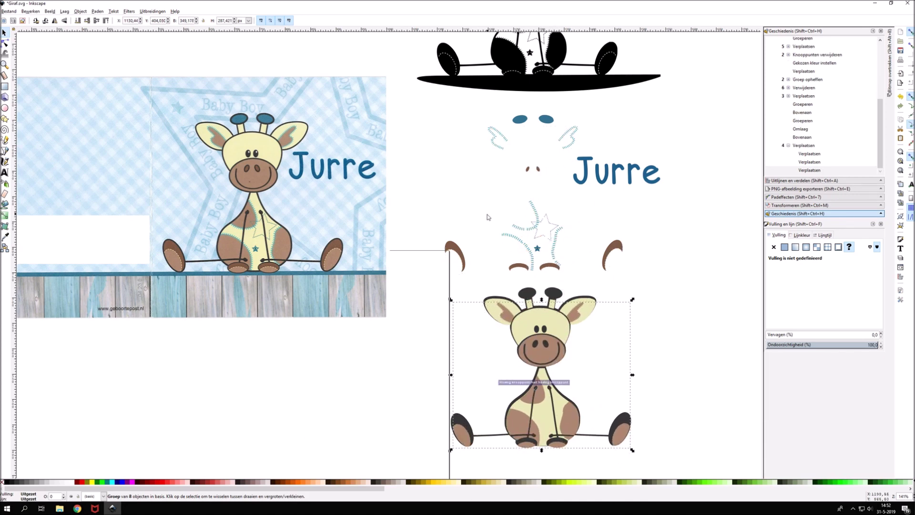
Move the brown leg arcs, blue body stitching, ear arcs and small blue star onto the lower giraffe.
left_click_drag(458, 250, 462, 424)
left_click_drag(516, 238, 523, 412)
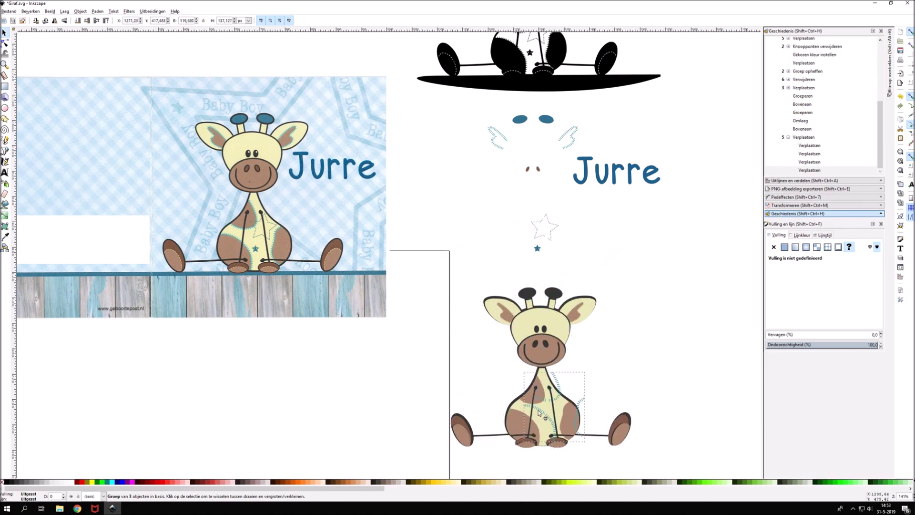
mouse_move(505, 141)
left_mouse_down()
mouse_move(504, 320)
mouse_move(514, 313)
left_mouse_up()
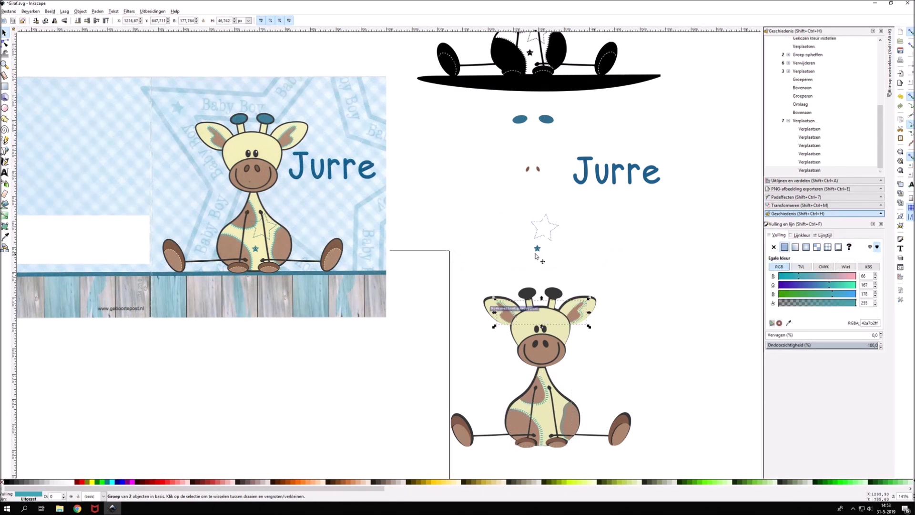
left_click_drag(537, 252, 544, 428)
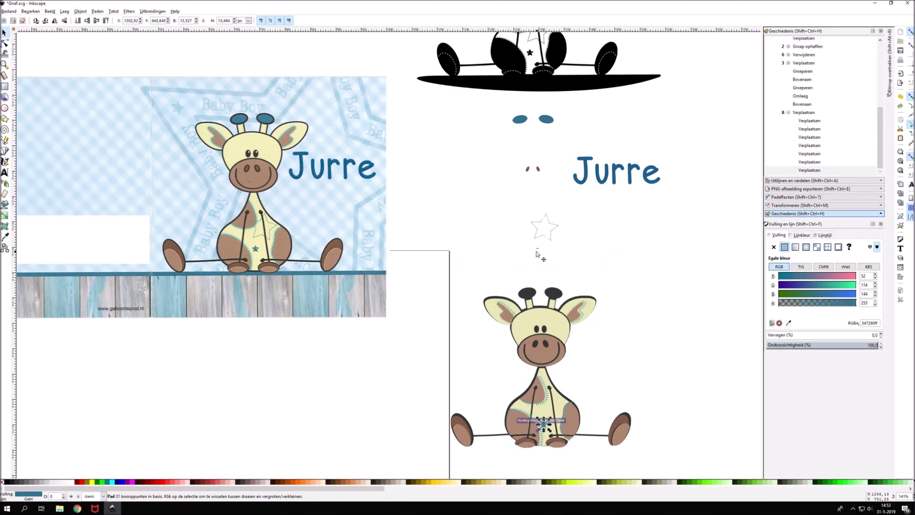
right_click(537, 253)
left_click(613, 228)
left_click(547, 253)
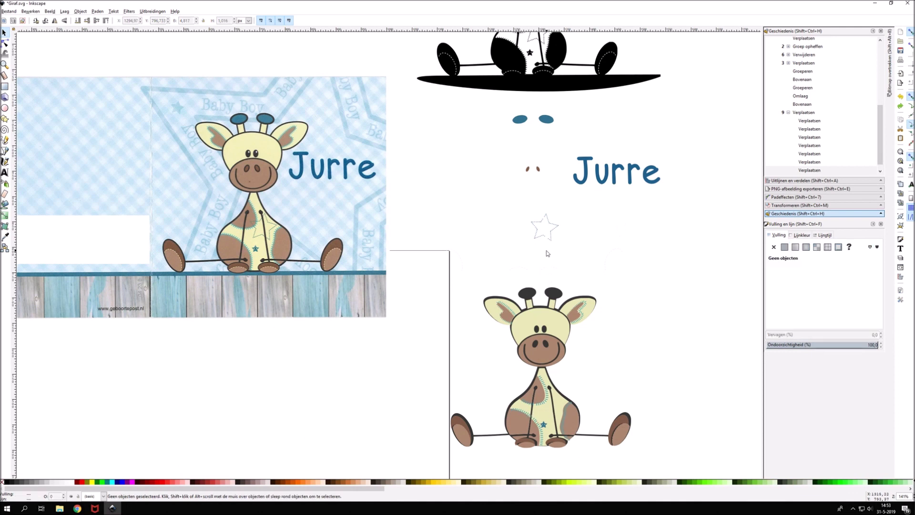
key("ctrl+z")
Place the blue star on the chest, add nostrils and horn tips, and stretch the tiny rectangle.
left_click_drag(533, 235, 551, 373)
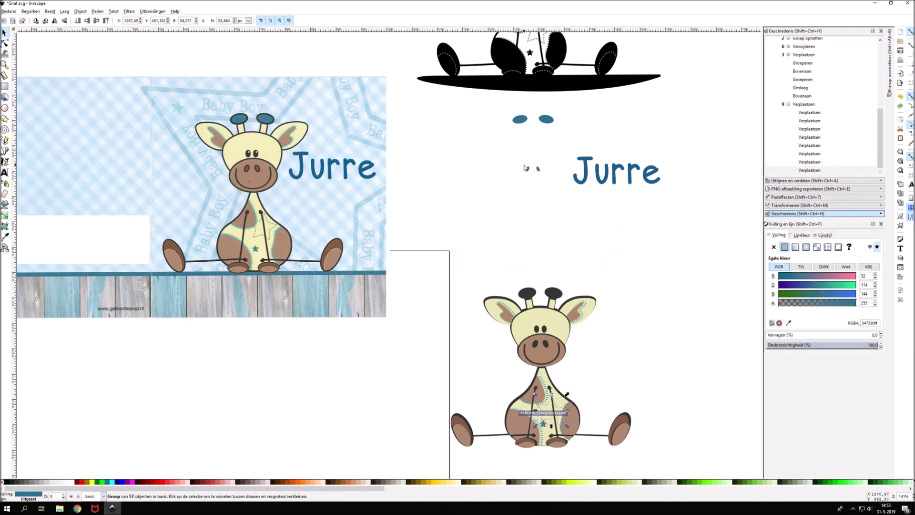
left_click_drag(528, 168, 540, 261)
left_click_drag(532, 119, 540, 289)
left_click(537, 248)
left_click_drag(537, 251, 537, 324)
Undo the rebuild back to the original layout and zoom out to show every giraffe version.
key("ctrl+z")
key("ctrl+z")
key("ctrl+z")
key("ctrl+z")
key("ctrl+z")
key("ctrl+z")
key("ctrl+z")
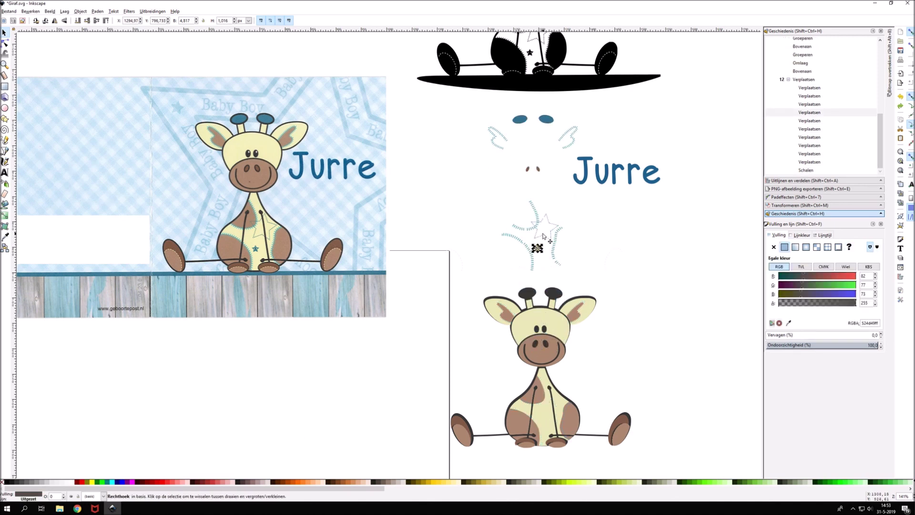
key("ctrl+z")
key("ctrl+z")
key("ctrl+z")
key("ctrl+z")
key("ctrl+z")
key("ctrl+z")
key("Escape")
scroll(603, 214, "up", 3)
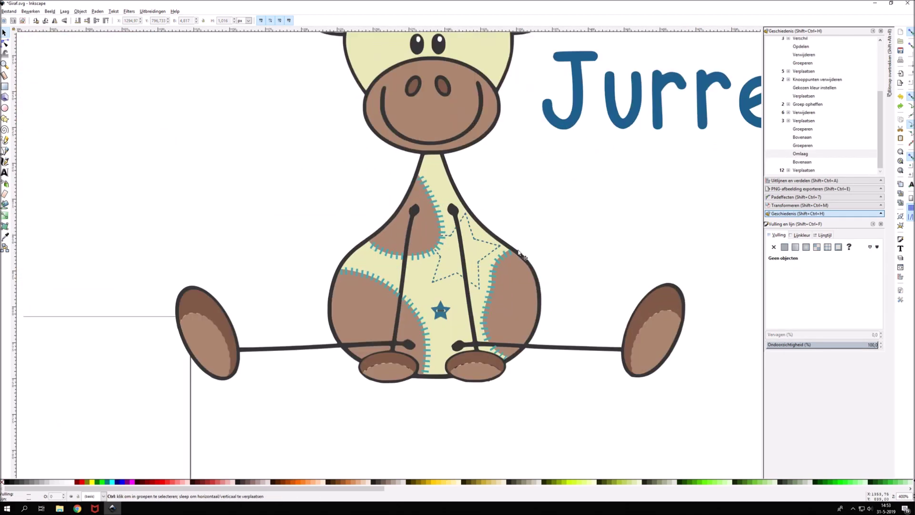
key("ctrl+shift+z")
scroll(242, 280, "down", 1)
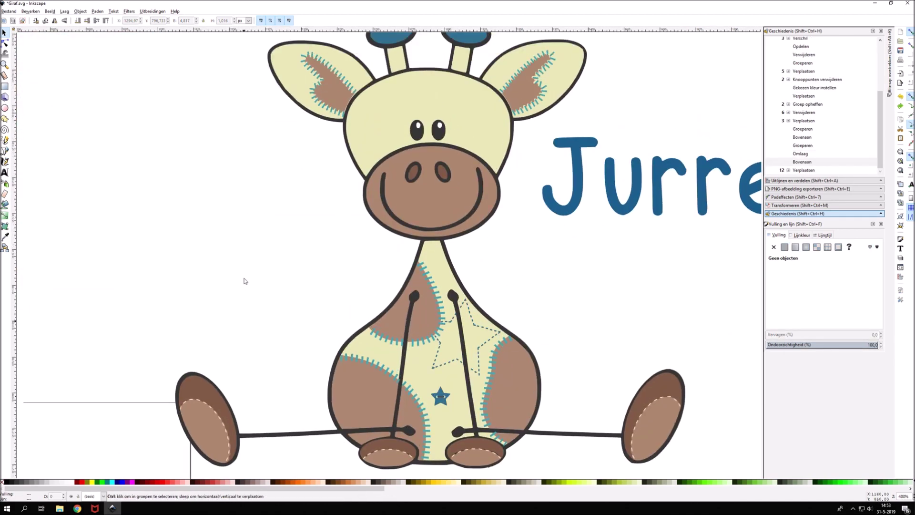
scroll(243, 280, "down", 1)
scroll(177, 276, "down", 1)
scroll(153, 191, "down", 2)
left_click(264, 128)
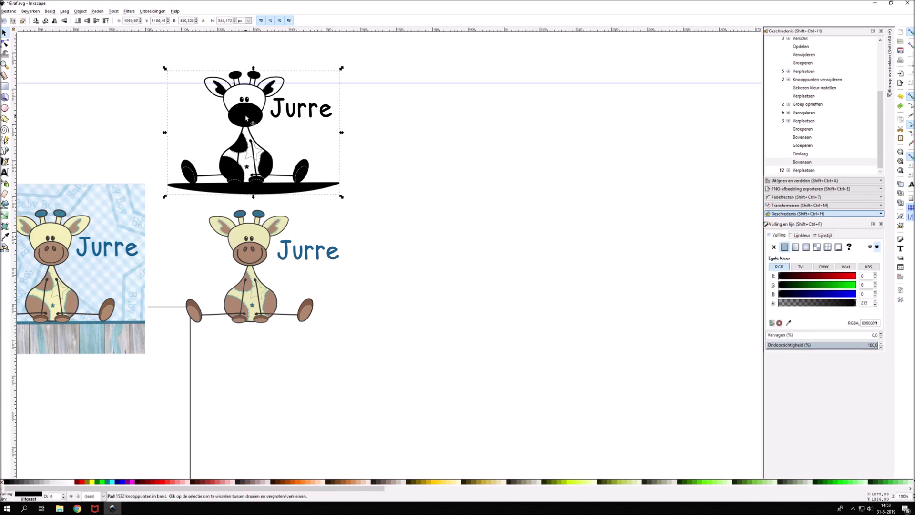
Delete the black giraffe silhouette and the blue background picture.
key("Delete")
left_click(115, 249)
key("Delete")
scroll(126, 226, "up", 1)
scroll(231, 382, "down", 2)
Place the giraffe group at the top-left of the page frame.
left_click_drag(181, 266, 278, 343)
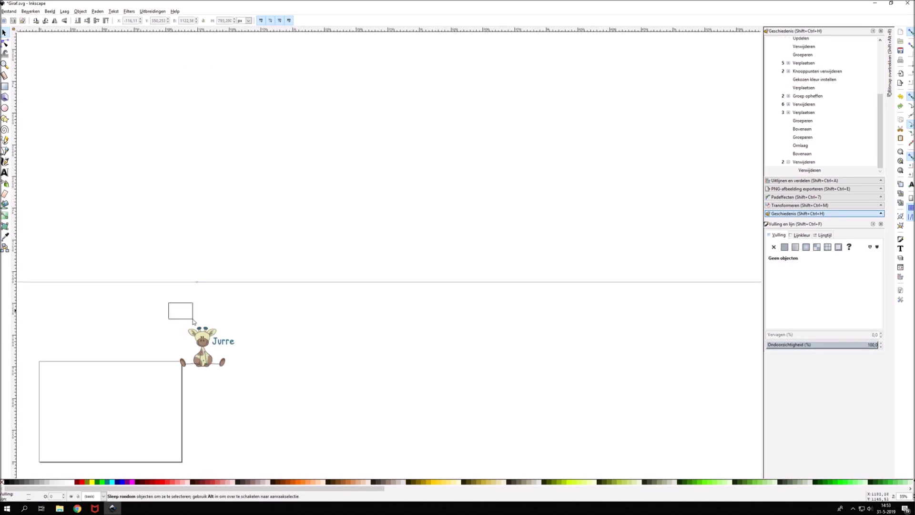
left_click_drag(224, 308, 71, 388)
scroll(64, 438, "up", 1)
scroll(65, 438, "down", 1)
left_click(48, 451)
scroll(48, 451, "down", 1)
scroll(51, 434, "up", 3)
scroll(17, 228, "down", 1)
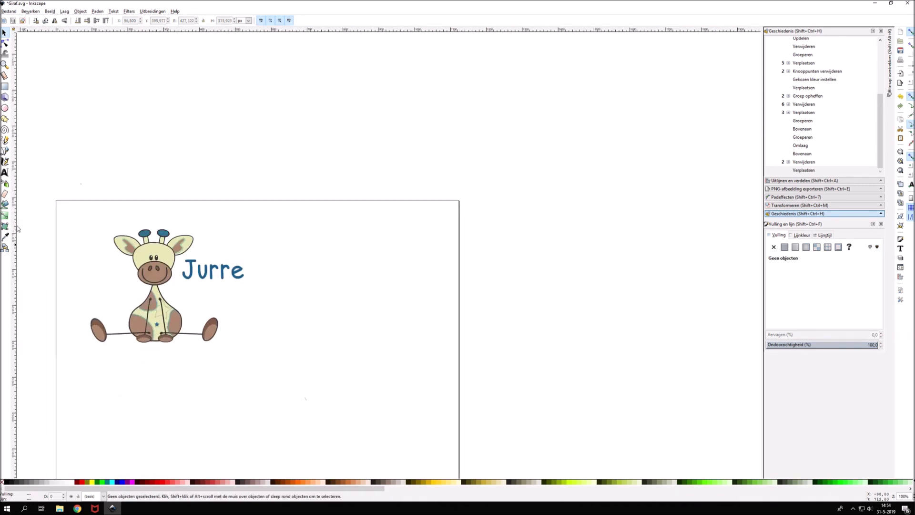
Add the text '500 gram' beside the giraffe.
left_click(5, 173)
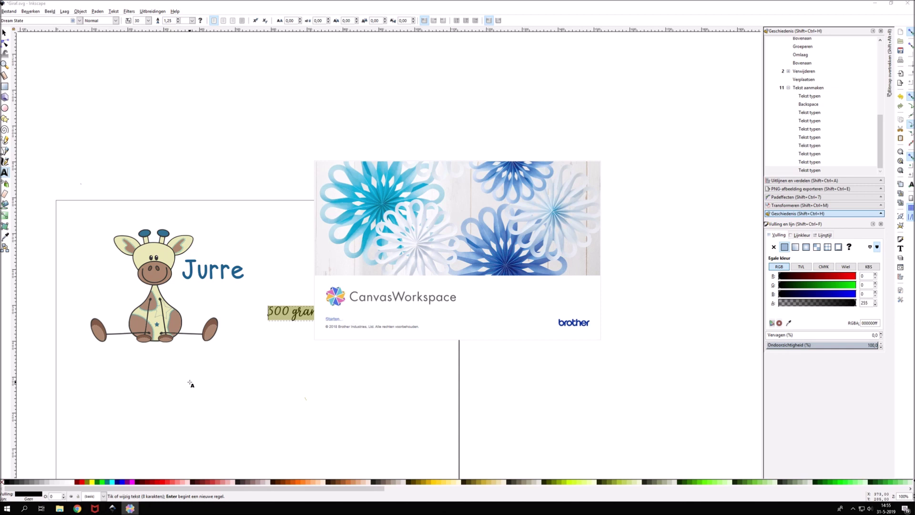
type("500 gram")
left_click(353, 359)
scroll(334, 191, "up", 1)
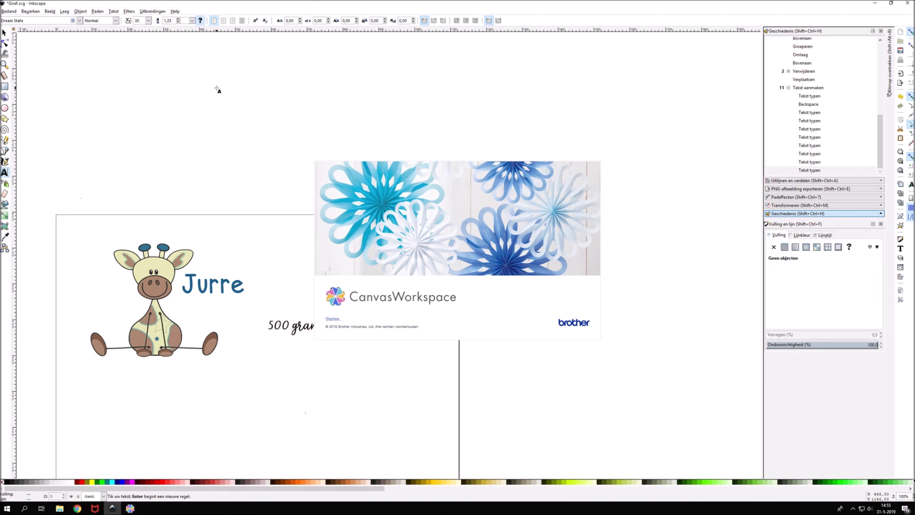
Save as plain SVG Giraf.svg, replacing the existing file, then switch to CanvasWorkspace.
left_click(8, 11)
left_click(29, 71)
left_click(84, 261)
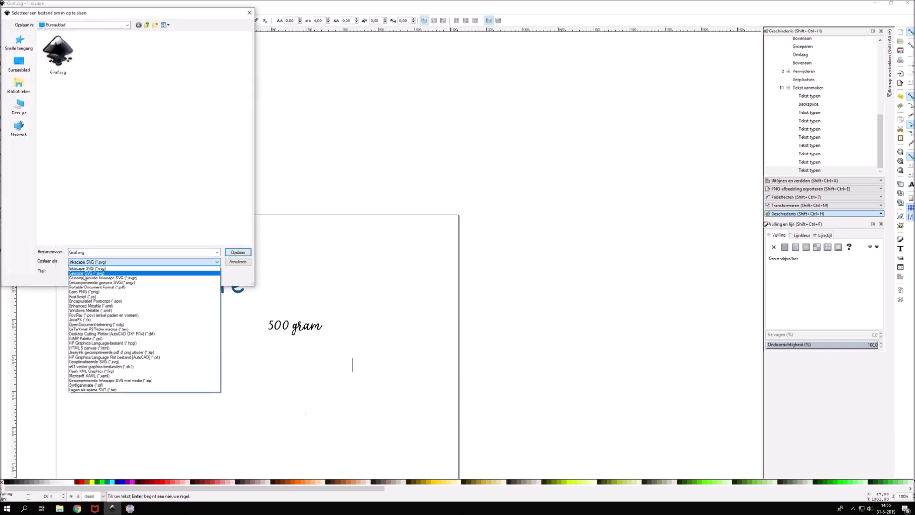
left_click(237, 252)
left_click(511, 283)
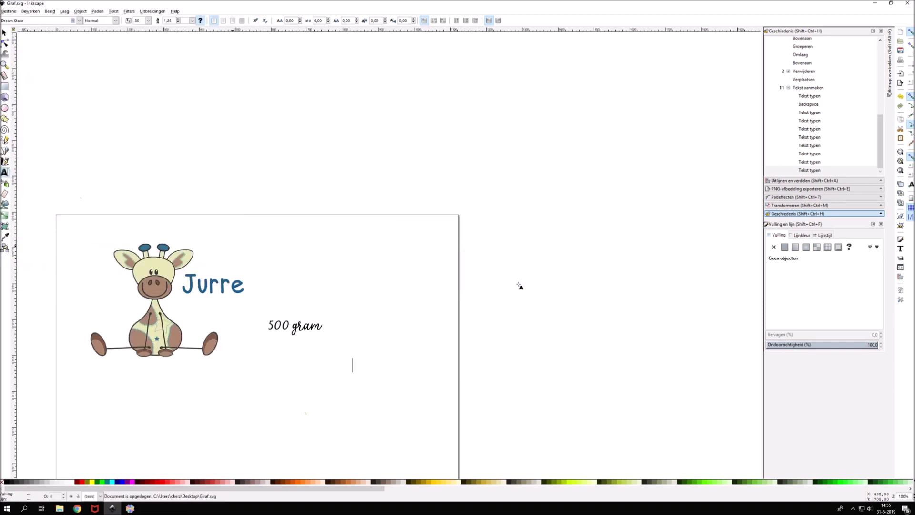
left_click(130, 508)
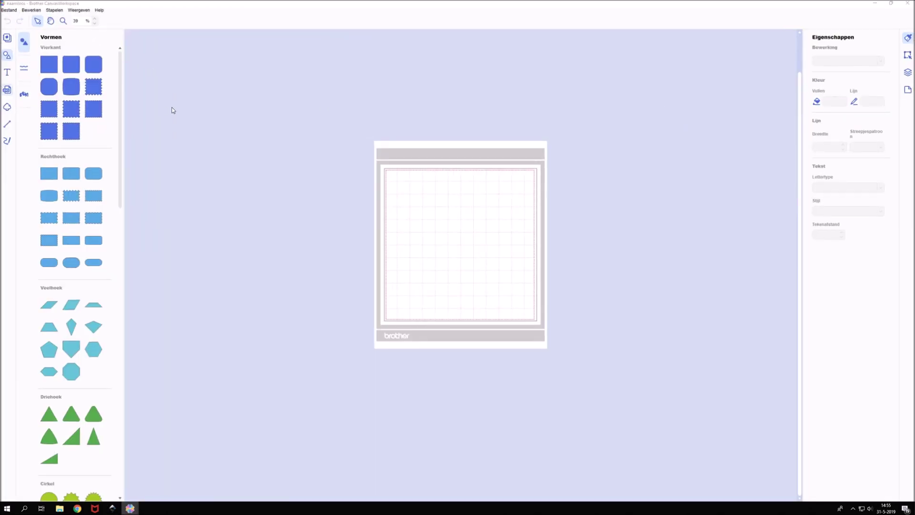
Import Giraf.svg, dismiss the warning, and enlarge the giraffe design across the mat.
left_click(7, 89)
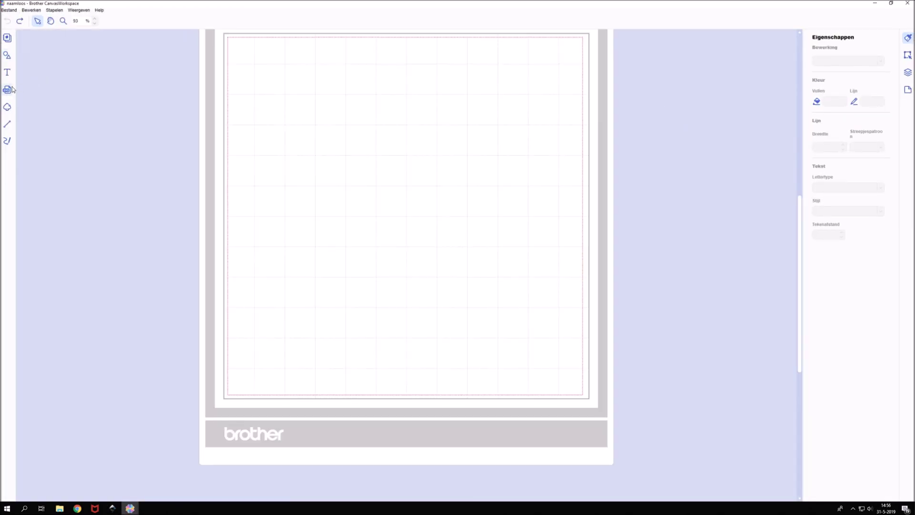
double_click(81, 65)
left_click(526, 273)
left_click_drag(266, 84, 627, 286)
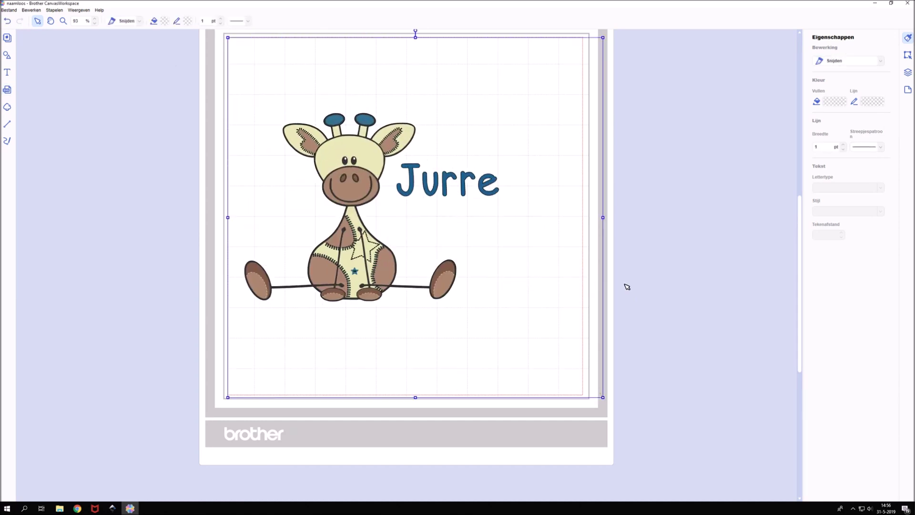
left_click(236, 44)
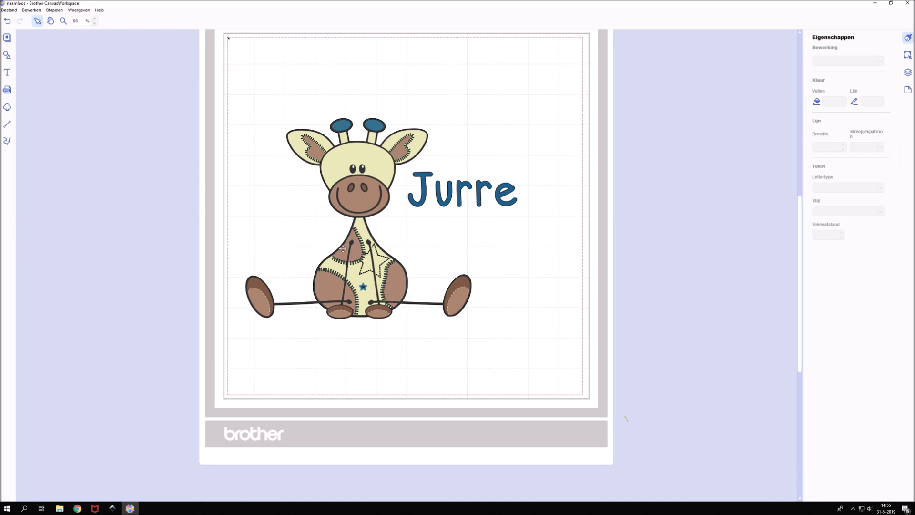
left_click(230, 39)
left_click(280, 238)
Select every piece of the giraffe and Jurre and check the line colour choices.
scroll(390, 151, "up", 1)
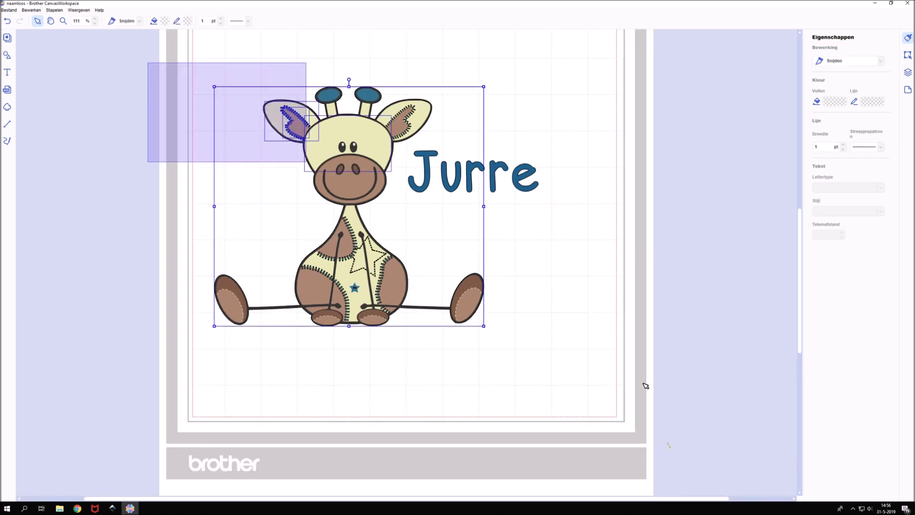
left_click_drag(159, 71, 561, 359)
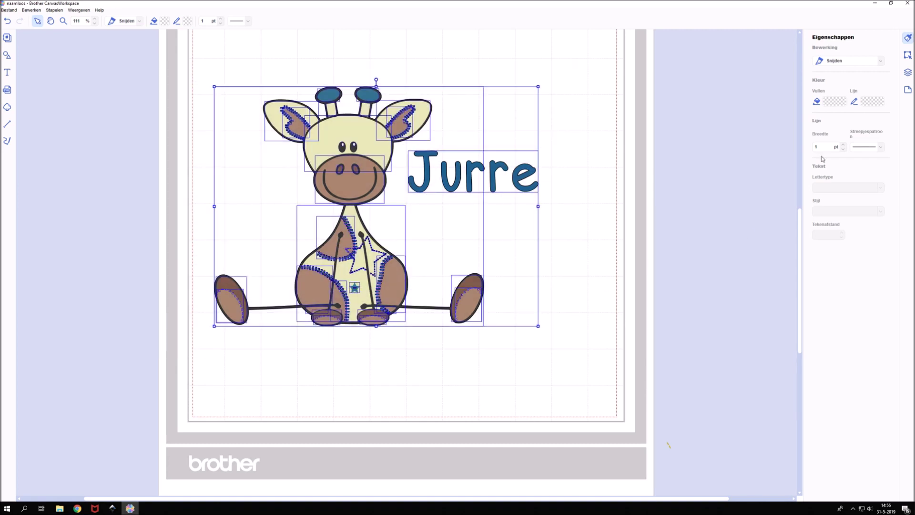
left_click(869, 102)
left_click(506, 300)
left_click(209, 269)
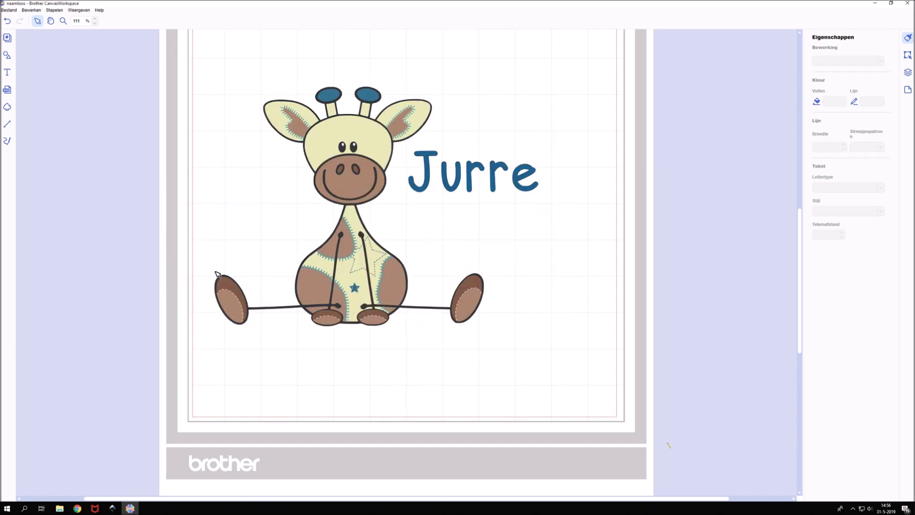
scroll(330, 217, "down", 1)
scroll(330, 216, "down", 1)
scroll(322, 200, "up", 2)
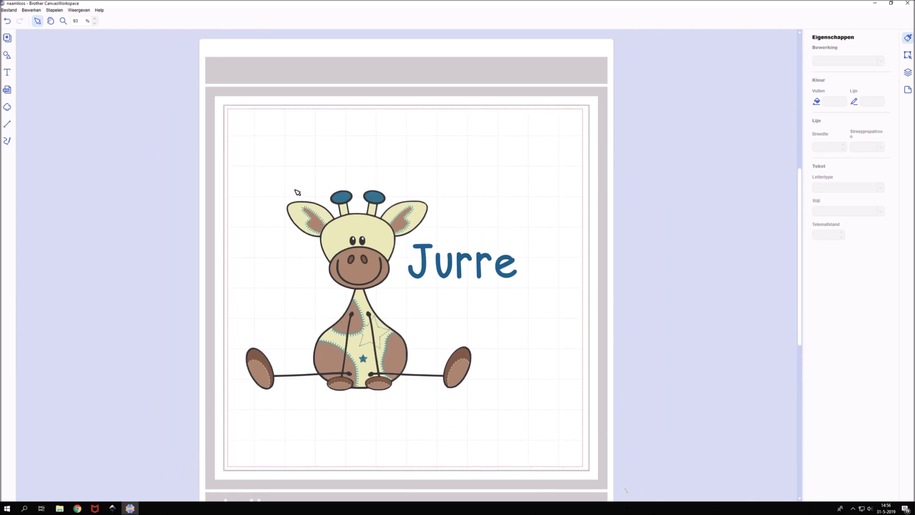
Nudge the whole giraffe design slightly higher and apply an action to the left nostril.
mouse_move(191, 159)
left_mouse_down()
mouse_move(482, 425)
mouse_move(468, 217)
left_mouse_up()
left_click_drag(463, 259, 458, 300)
left_click(538, 219)
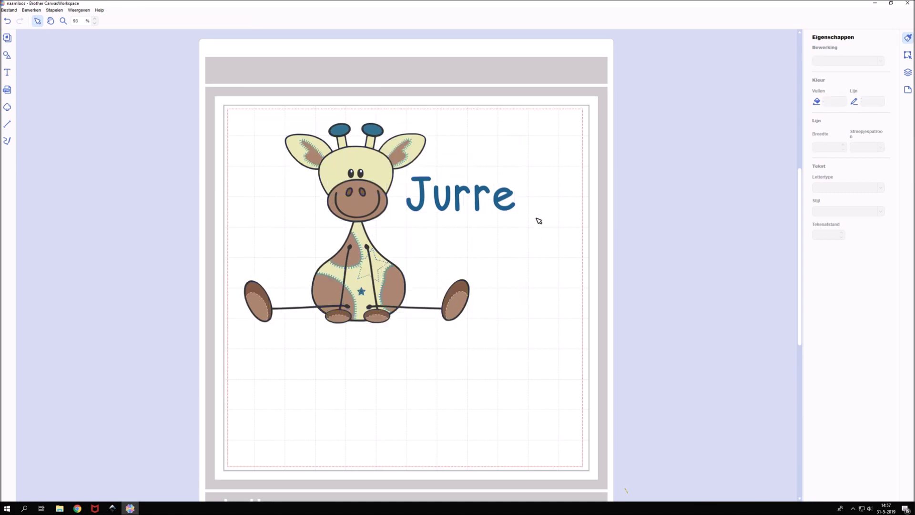
left_click(349, 190)
right_click(360, 191)
left_click(382, 240)
Multi-select the brown muzzle, four body spots and both foot ovals.
left_click(361, 206)
left_click(335, 263, "shift")
left_click(328, 282, "shift")
left_click(389, 284, "shift")
left_click(386, 310, "shift")
scroll(386, 311, "up", 3)
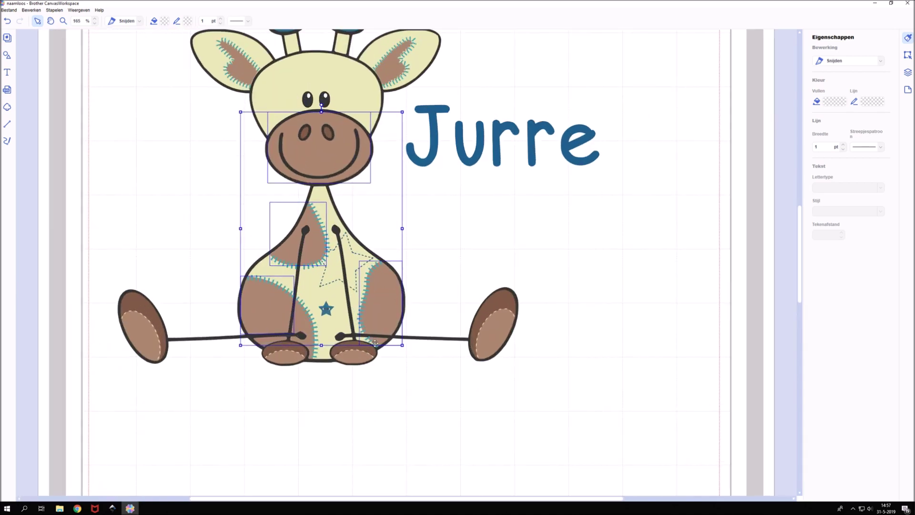
left_click(359, 360, "shift")
left_click(268, 355, "shift")
Add the central body spot, both foot soles and both ear spots to the selection.
left_click(303, 322, "shift")
left_click(156, 337, "shift")
left_click(505, 324, "shift")
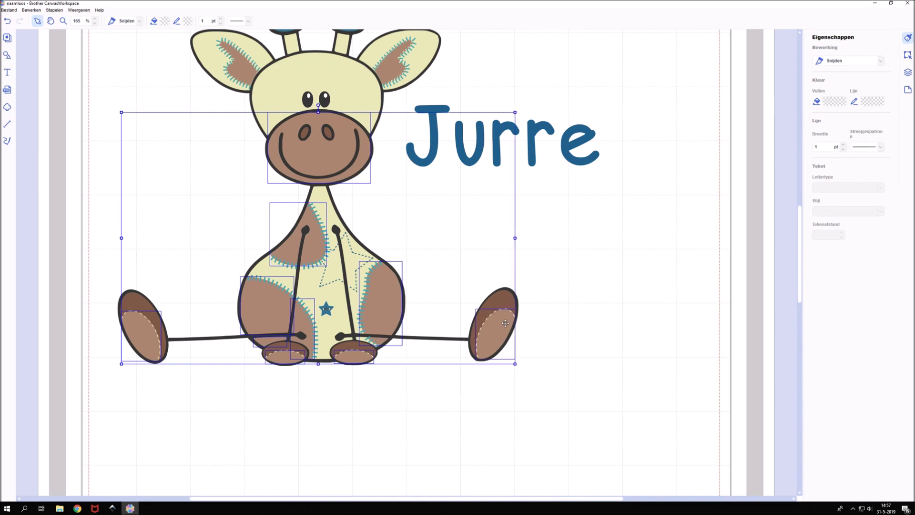
left_click(243, 70, "shift")
left_click(401, 51, "shift")
right_click(388, 62)
key("Escape")
Drag the brown pieces off to the right, delete them, then undo the removal.
mouse_move(345, 145)
left_mouse_down()
mouse_move(536, 149)
mouse_move(612, 254)
left_mouse_up()
key("Delete")
key("ctrl+z")
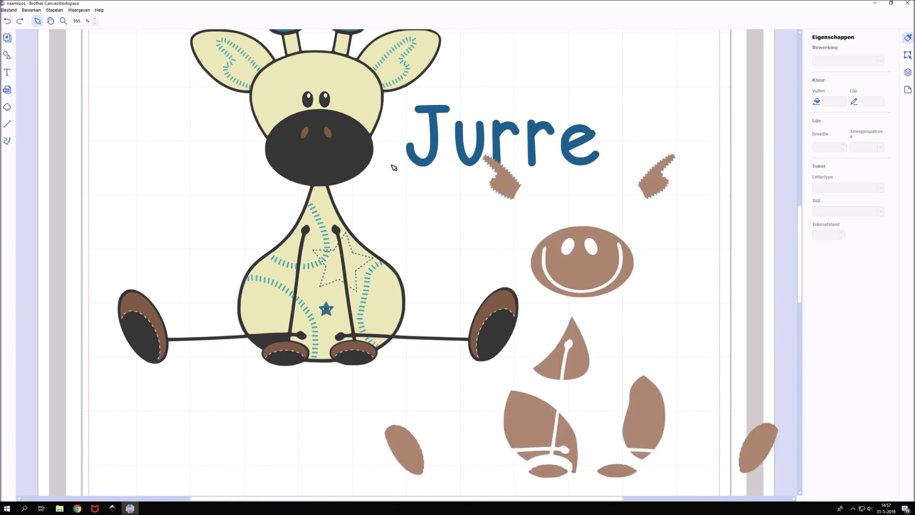
key("ctrl+z")
key("ctrl+z")
left_click(196, 42)
Group the giraffe's horns, ears, head and body together.
left_click(287, 42, "shift")
left_click(343, 67, "shift")
left_click(422, 50, "shift")
left_click(303, 285, "shift")
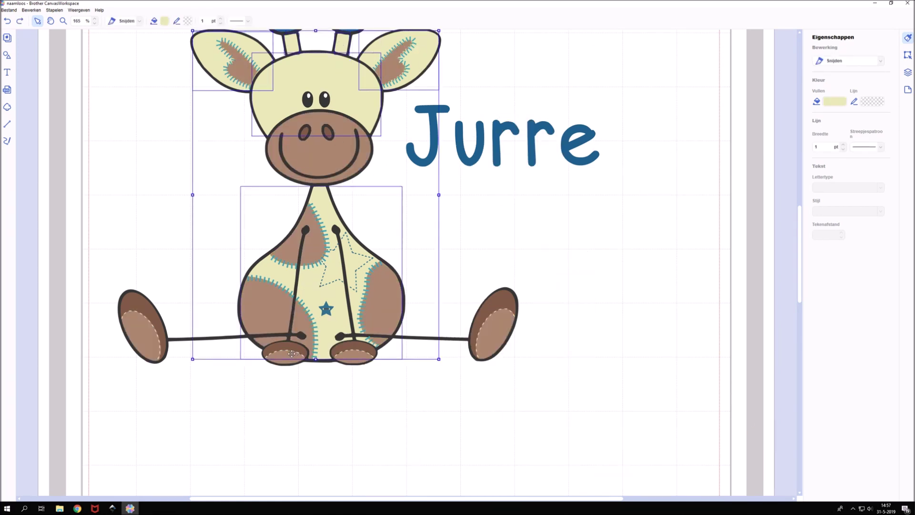
right_click(305, 292)
left_click(330, 348)
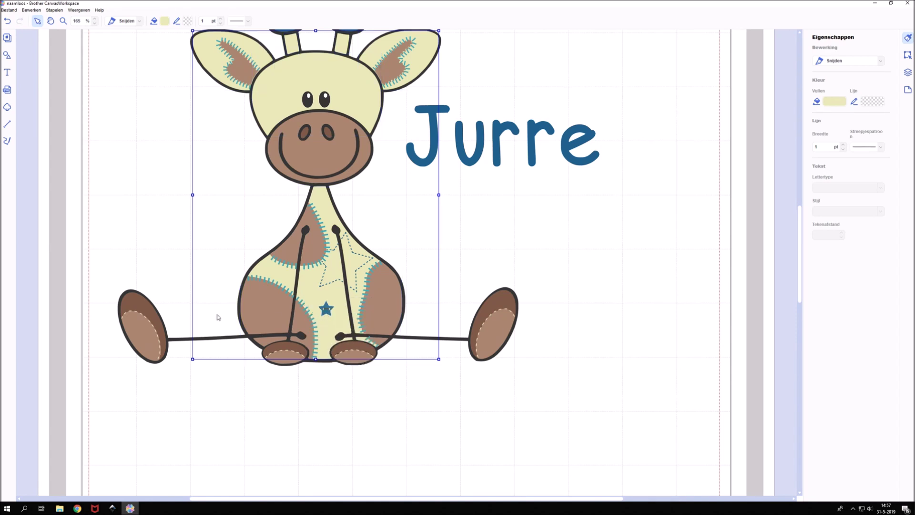
Group both legs and feet into one group.
left_click(172, 393)
left_click(146, 305)
left_click(276, 346, "shift")
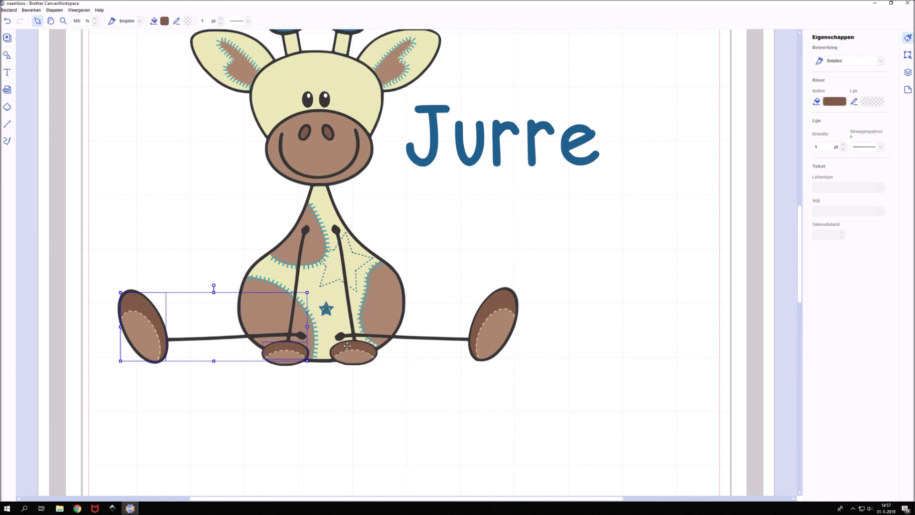
left_click(496, 300, "shift")
right_click(495, 301)
left_click(524, 347)
Group the left and right horn tops together.
left_click(306, 131)
scroll(307, 128, "up", 1)
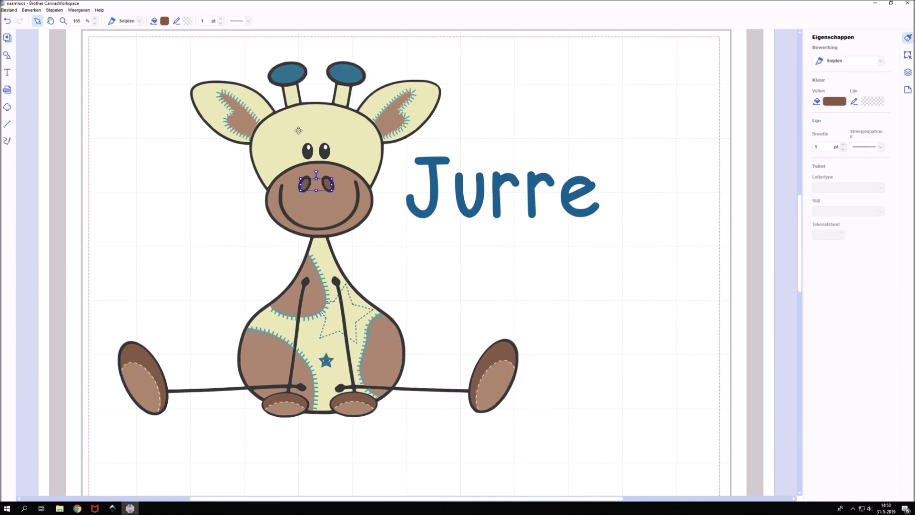
left_click(446, 286)
scroll(446, 286, "up", 1)
left_click(287, 108)
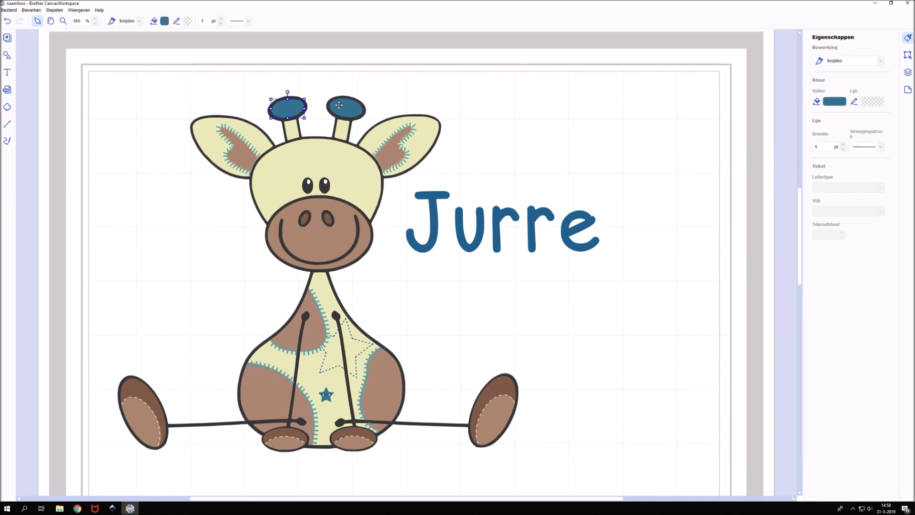
left_click(339, 105, "shift")
right_click(339, 105)
left_click(368, 154)
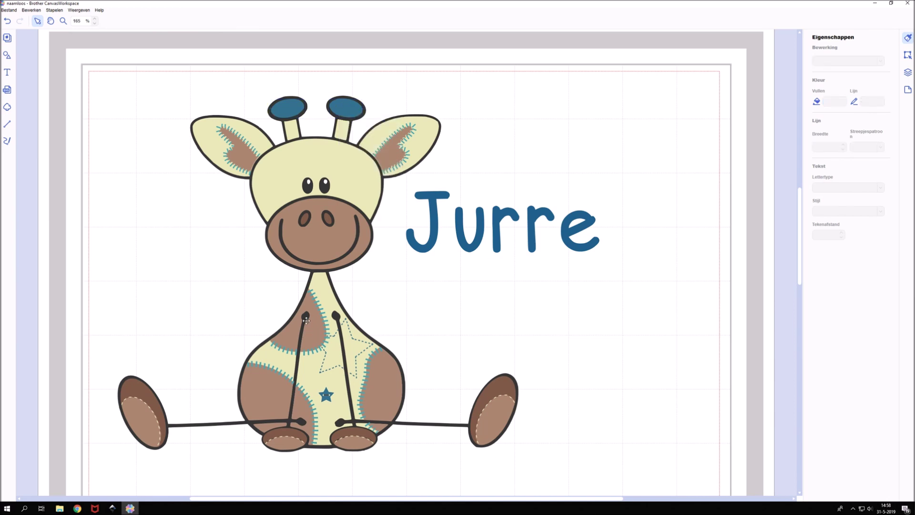
Show the Layers list and collapse the giraffe's nested groups.
left_click(308, 182)
right_click(324, 183)
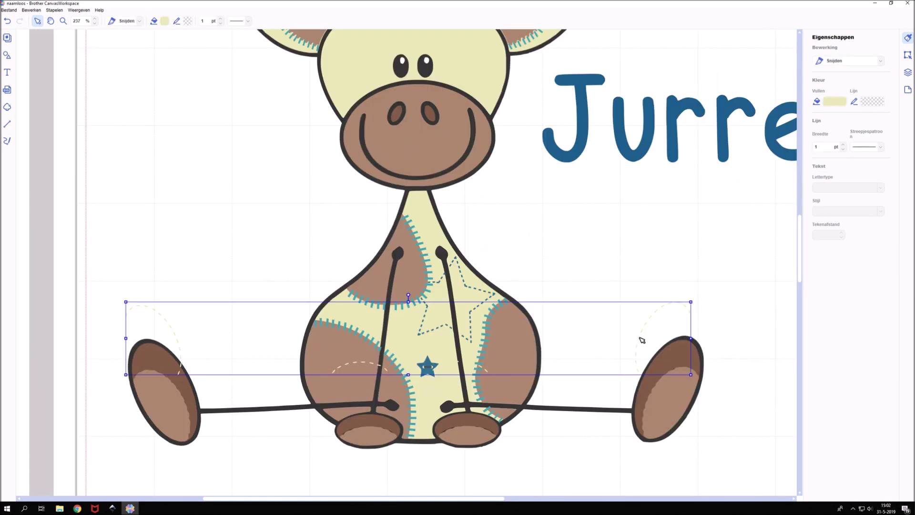
left_click(437, 296)
scroll(411, 285, "up", 2)
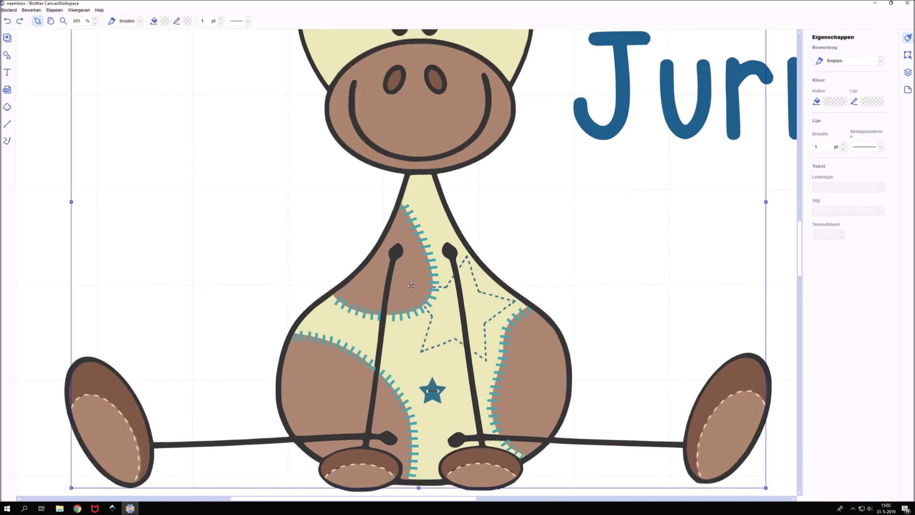
left_click(907, 54)
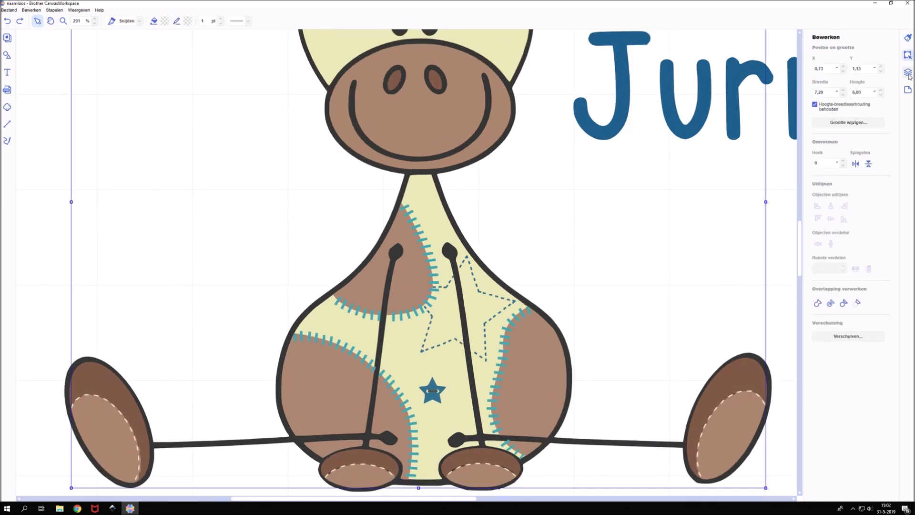
left_click(908, 72)
left_click(811, 67)
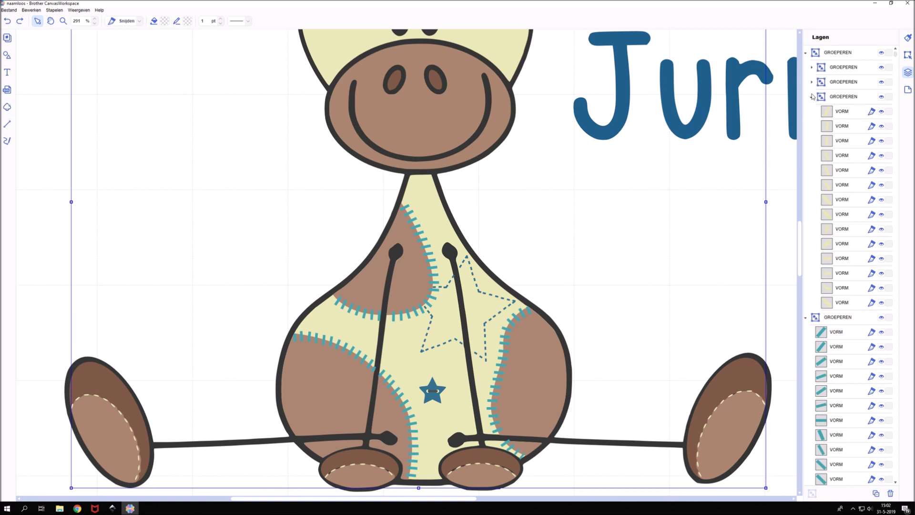
left_click(812, 97)
left_click(805, 111)
left_click(805, 53)
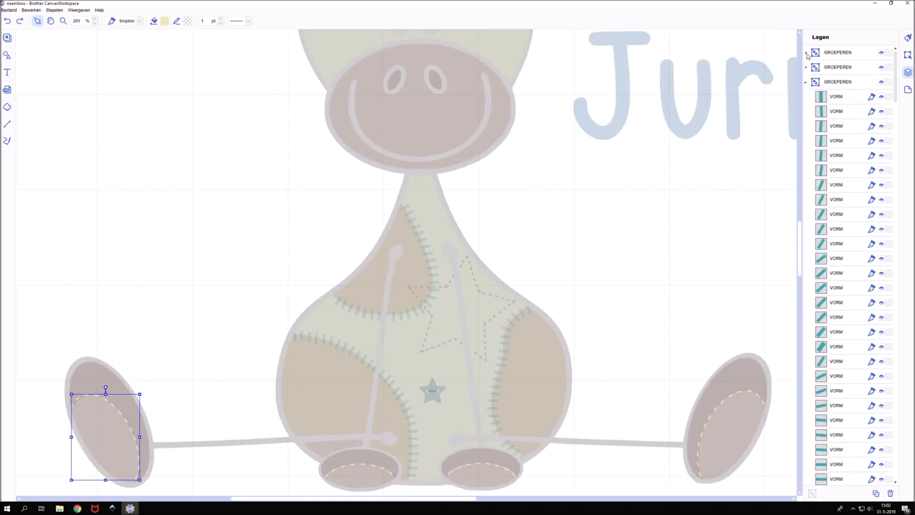
left_click(805, 82)
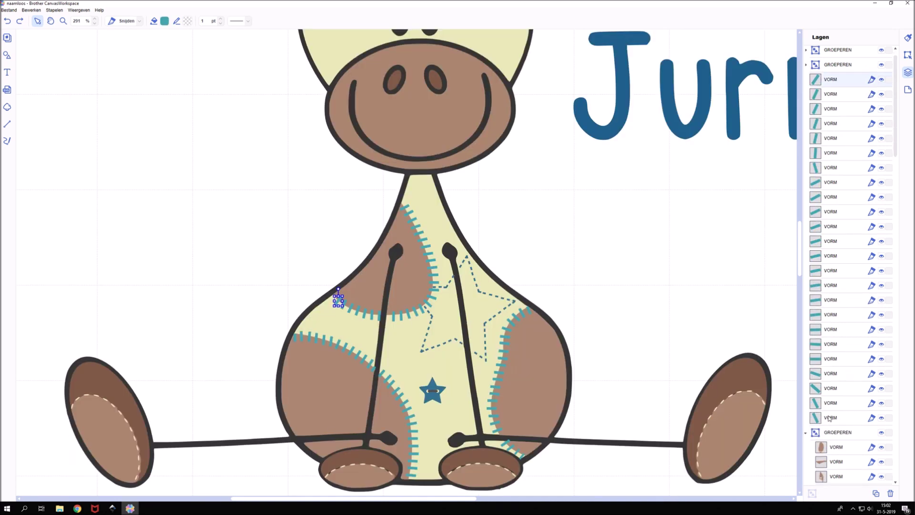
Group the selected stitch patch shapes in the Layers list.
right_click(829, 417)
left_click(853, 463)
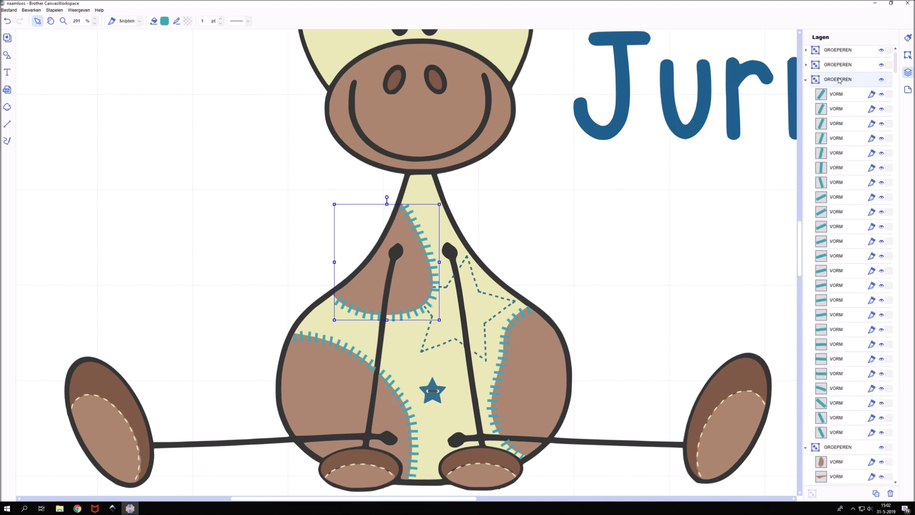
scroll(846, 327, "down", 5)
scroll(848, 352, "down", 5)
scroll(850, 381, "down", 5)
scroll(852, 417, "down", 5)
scroll(852, 417, "down", 5)
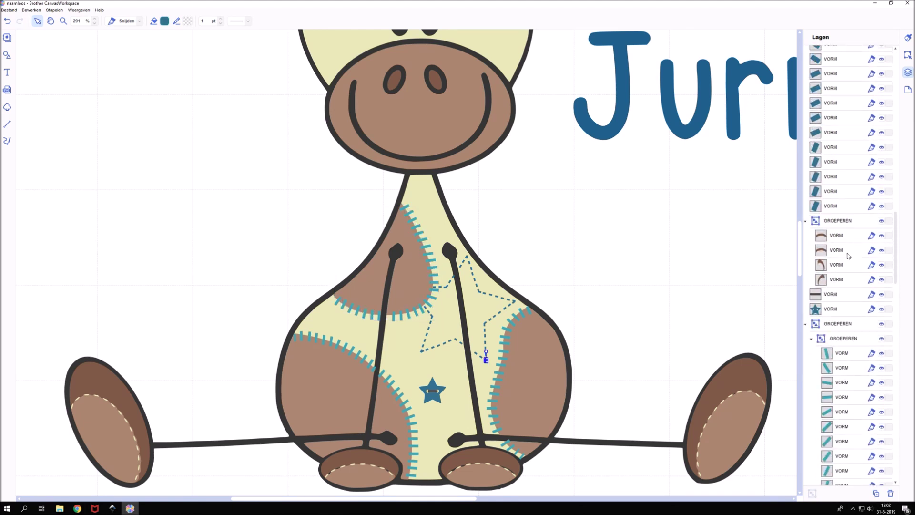
Group the star outline pieces and collapse the expanded groups.
left_click(843, 207, "shift")
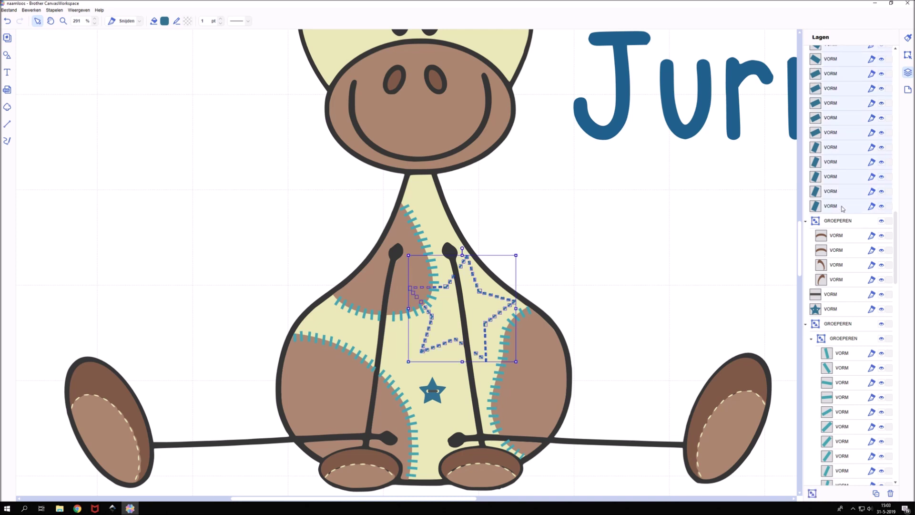
right_click(841, 207)
left_click(865, 254)
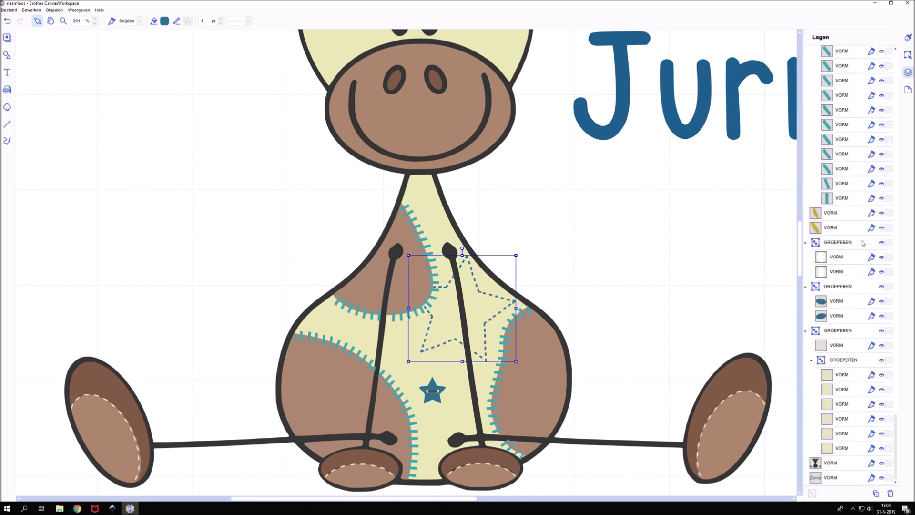
scroll(858, 229, "up", 2)
scroll(853, 239, "up", 1)
left_click(805, 293)
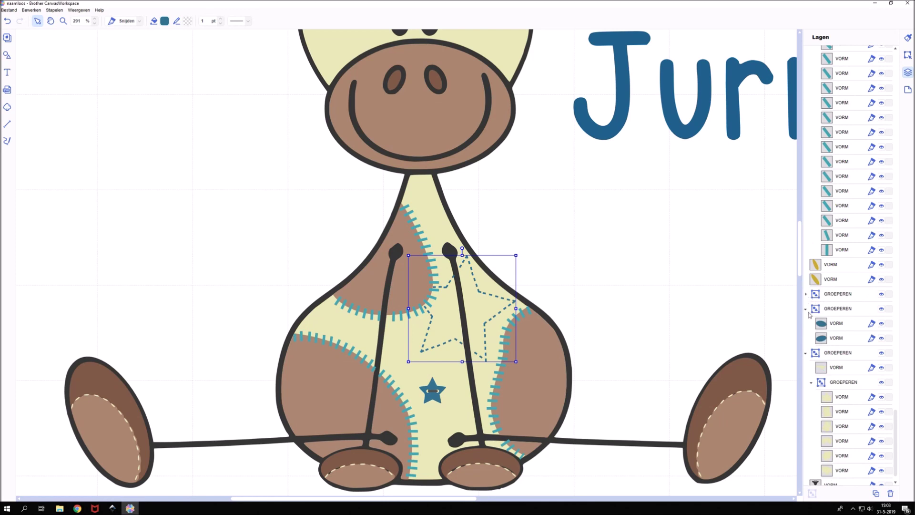
left_click(805, 309)
left_click(805, 334)
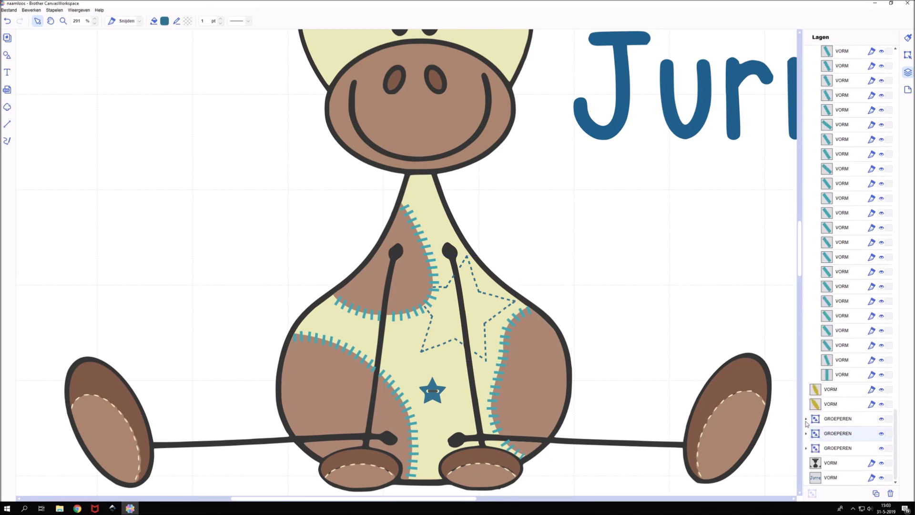
Collapse the remaining expanded groups, including the four-shape group, in the layer list.
scroll(837, 337, "down", 2)
left_click(824, 149)
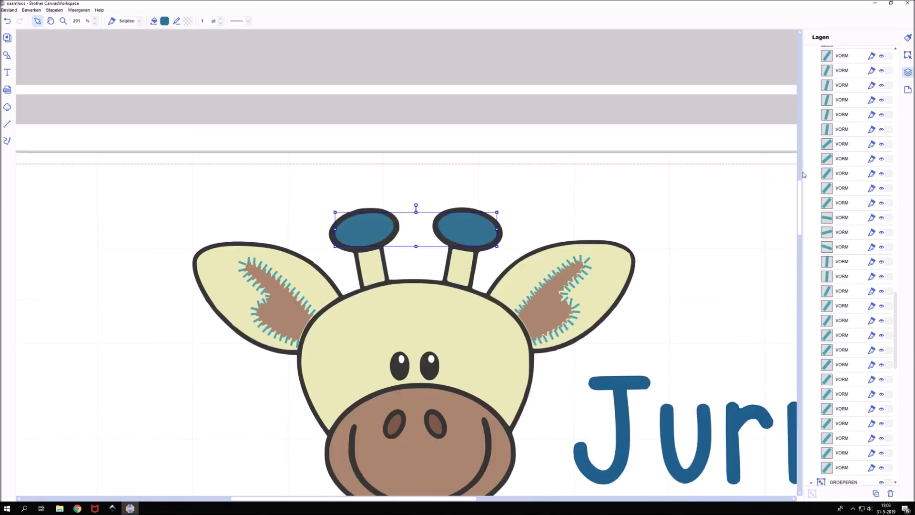
scroll(823, 191, "up", 3)
scroll(815, 229, "up", 3)
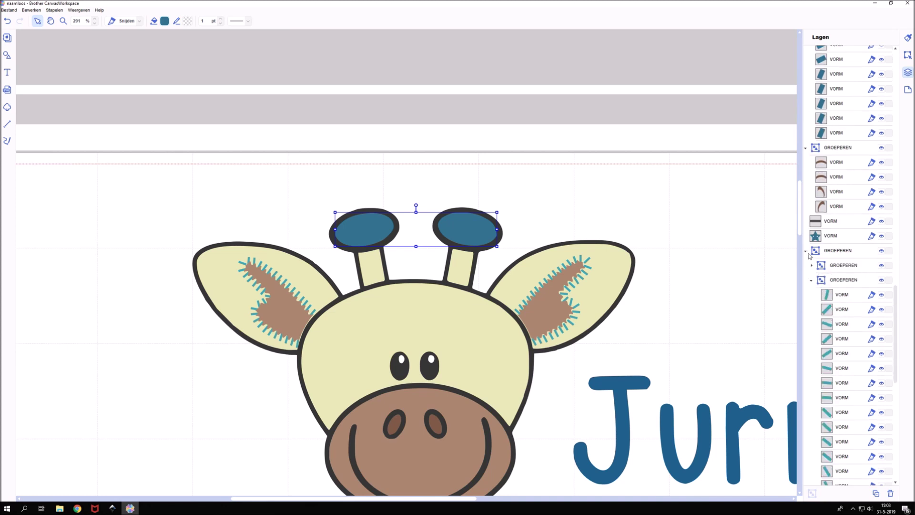
scroll(812, 281, "up", 5)
scroll(809, 229, "up", 5)
scroll(808, 210, "up", 5)
scroll(805, 191, "up", 5)
left_click(805, 182)
left_click(806, 174)
left_click(807, 100)
left_click(805, 155)
left_click(805, 199)
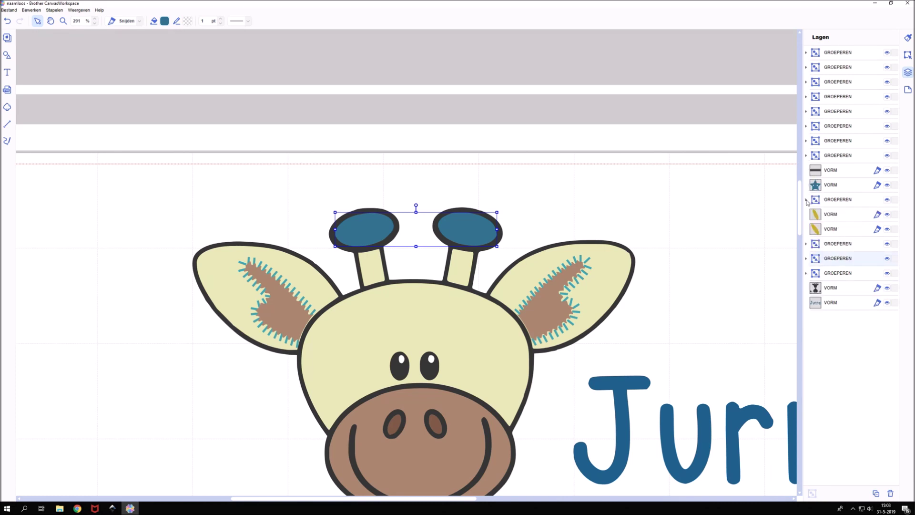
scroll(653, 276, "down", 1)
scroll(653, 276, "down", 2)
scroll(487, 364, "down", 1)
left_click(420, 395)
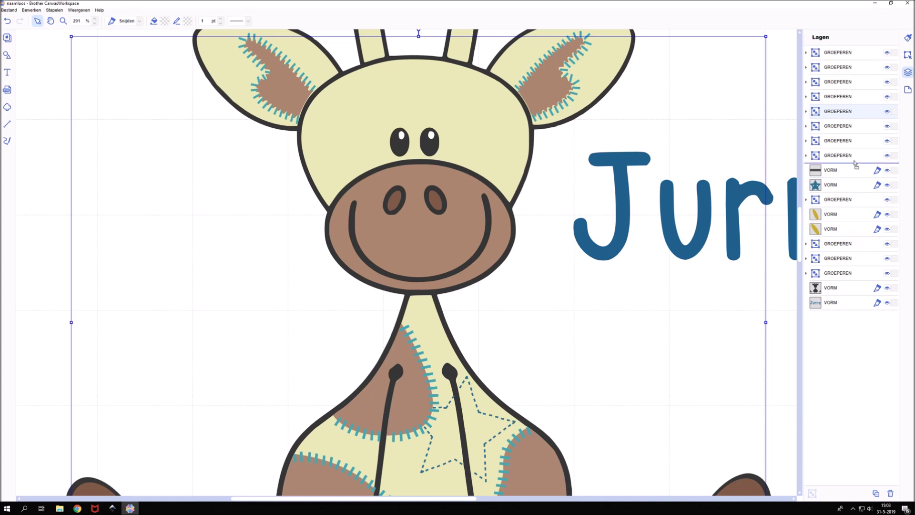
Move the line and star shapes to the top and group the two yellow shapes.
left_click_drag(842, 189, 841, 50)
left_click(843, 223)
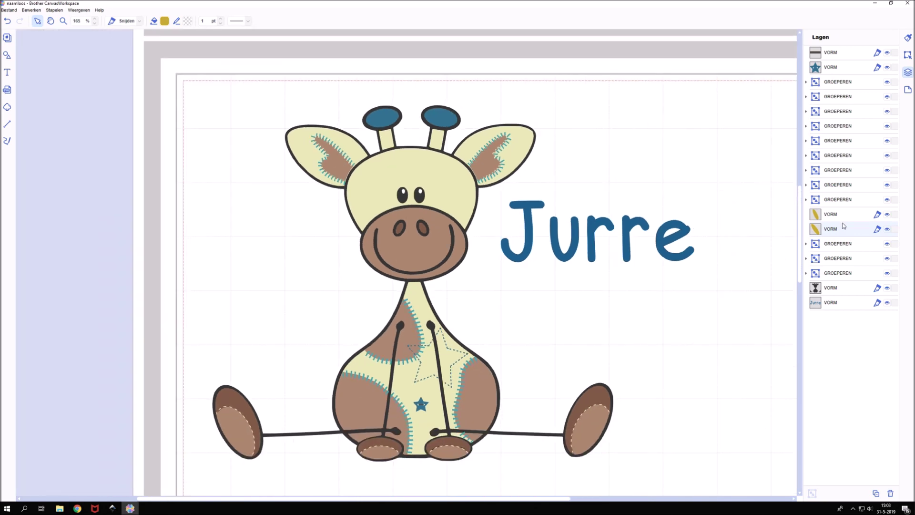
double_click(839, 215)
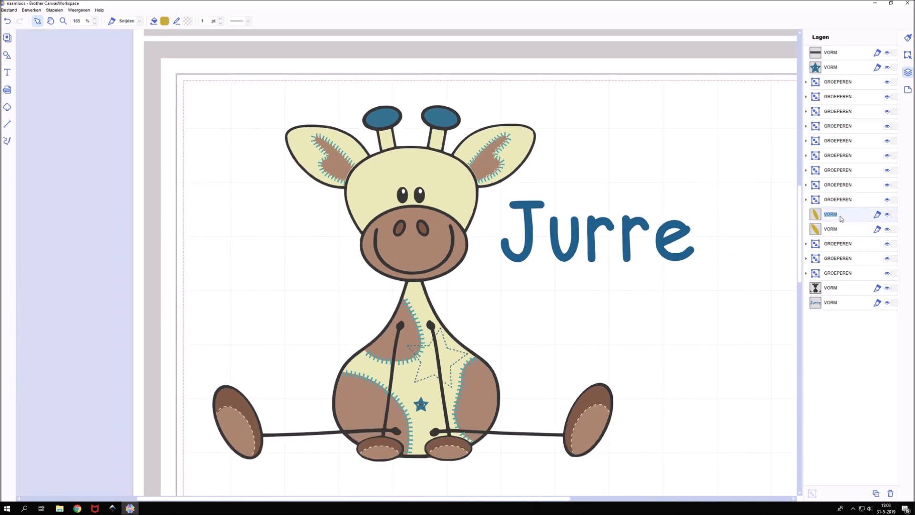
left_click(834, 229, "shift")
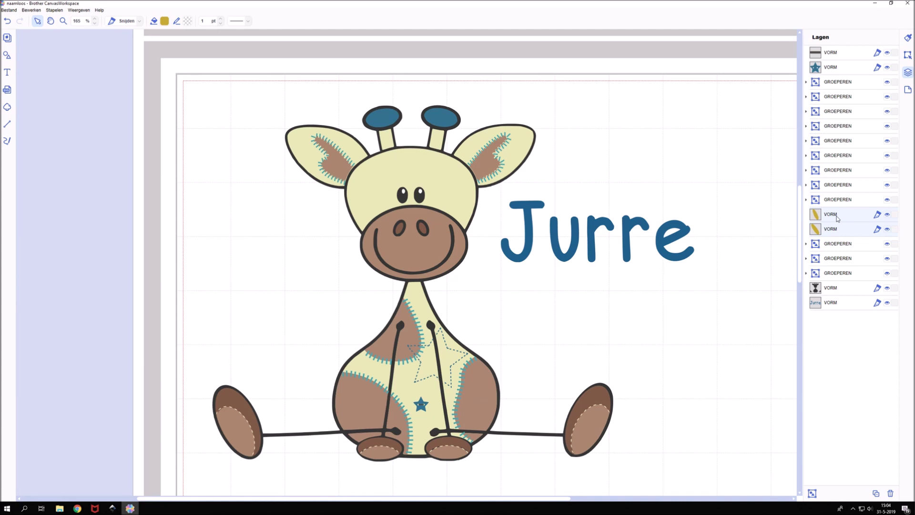
key("ctrl+g")
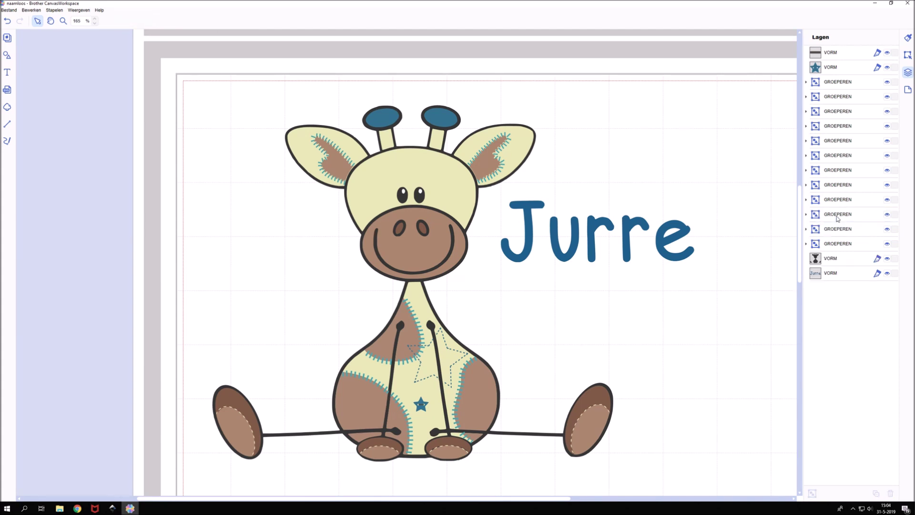
Inspect the leg group and the three body stitching groups in the Layers list.
left_click(832, 255)
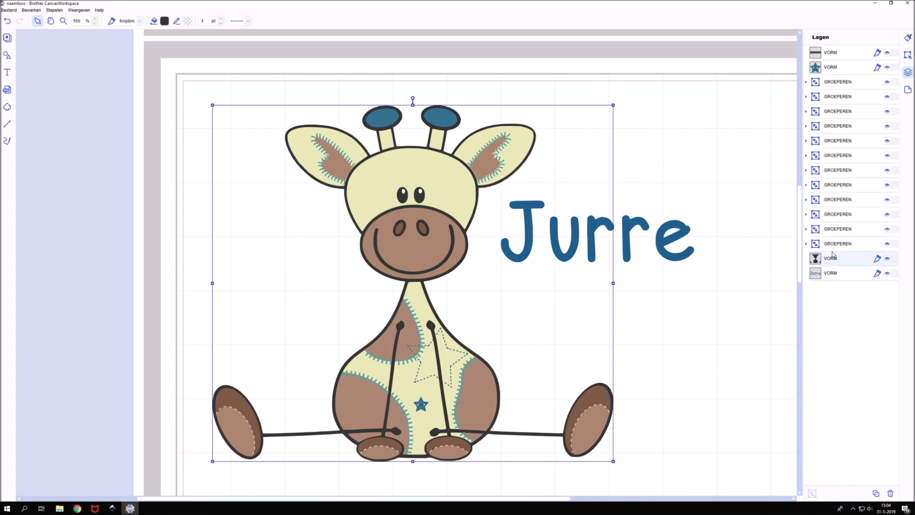
left_click(827, 54)
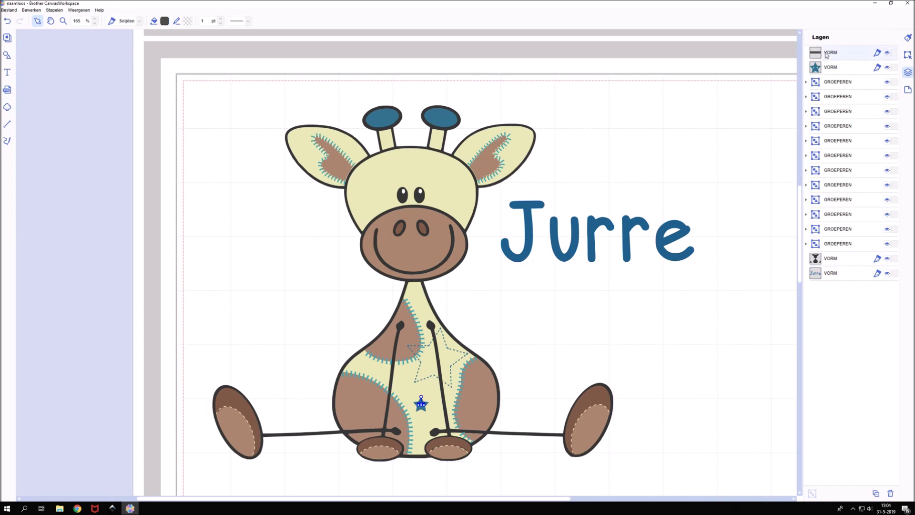
left_click(846, 68)
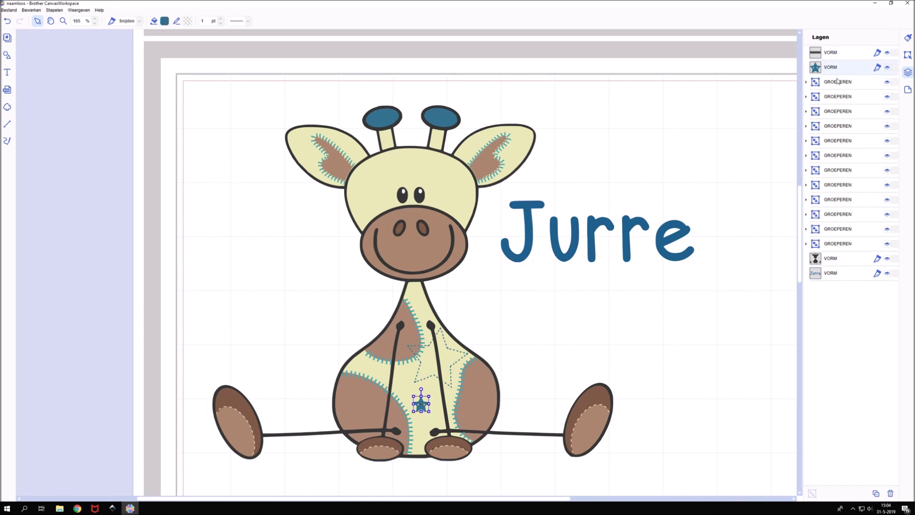
left_click(837, 82)
left_click(805, 82)
left_click(810, 98)
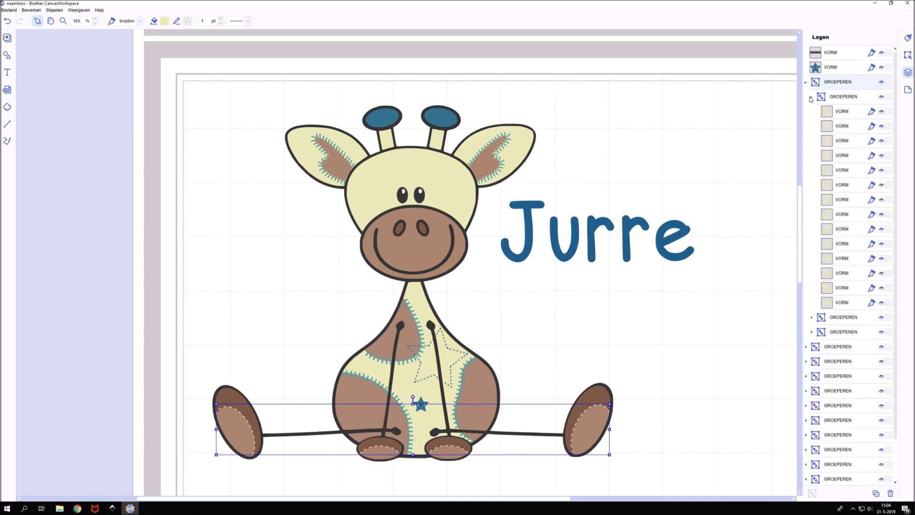
left_click(810, 98)
left_click(805, 82)
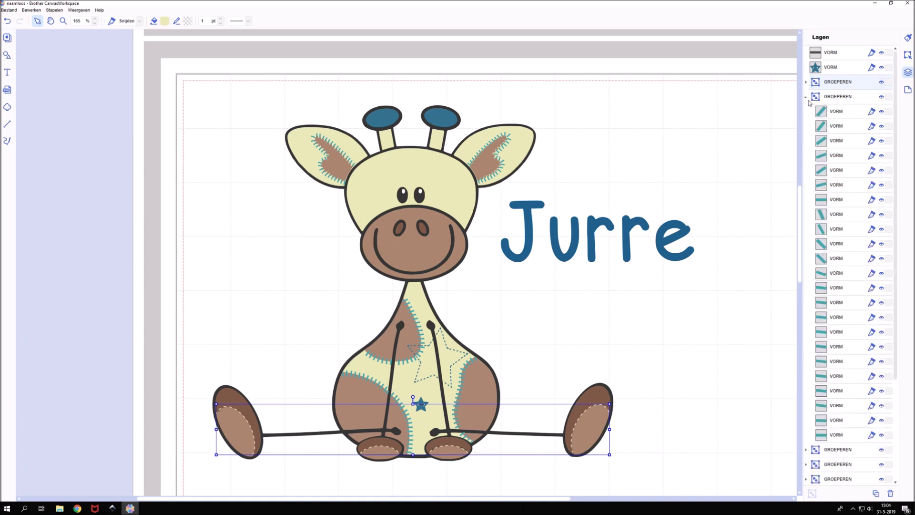
left_click(838, 97)
left_click(806, 97)
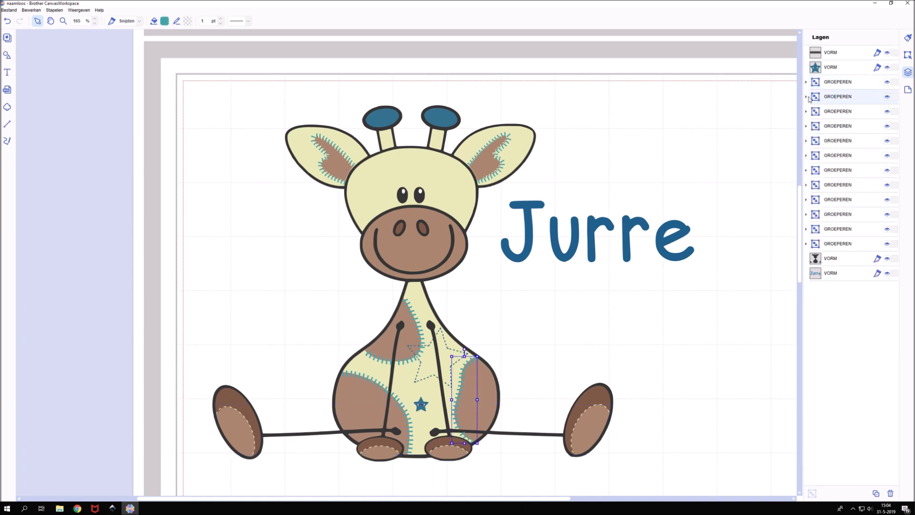
left_click(805, 111)
left_click(832, 126)
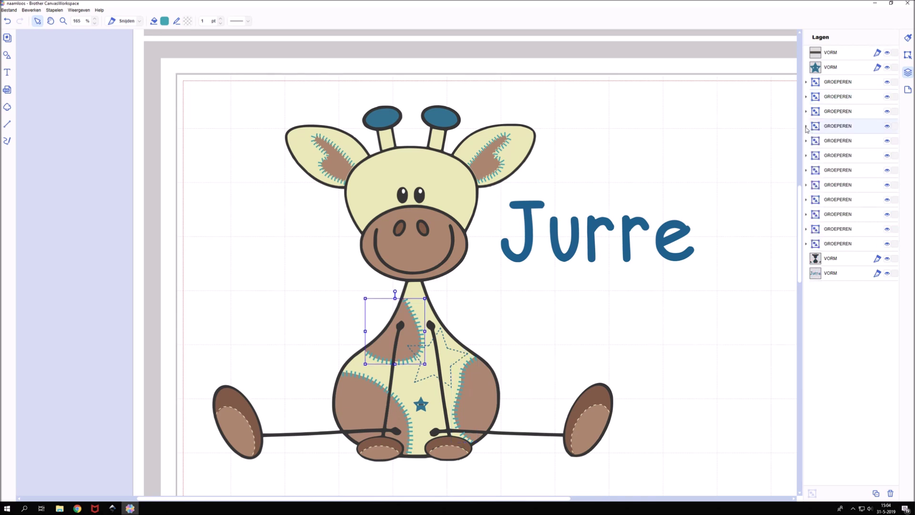
left_click(806, 127)
Merge the three stitching groups into a single group.
left_click(838, 111, "ctrl")
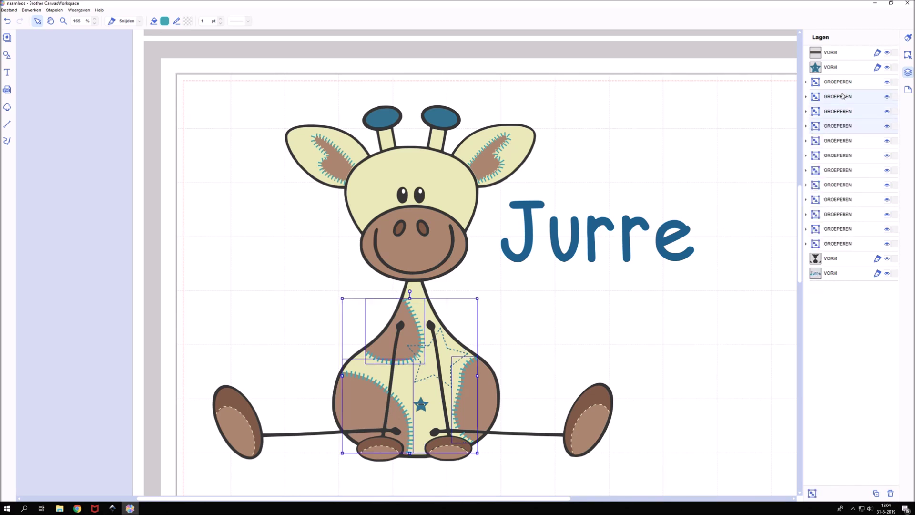
right_click(842, 96)
left_click(866, 149)
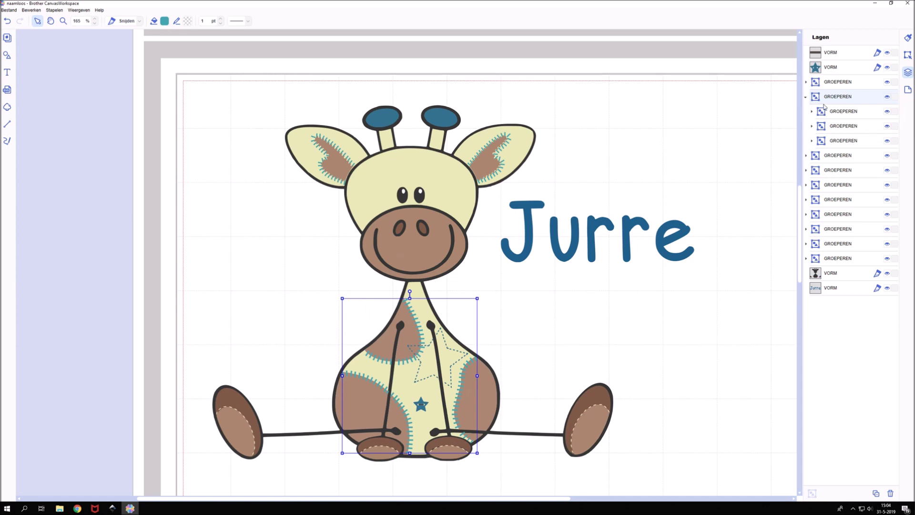
left_click(805, 97)
Inspect the feet, dashed star and ears groups in the layer list.
left_click(831, 84)
left_click(806, 111)
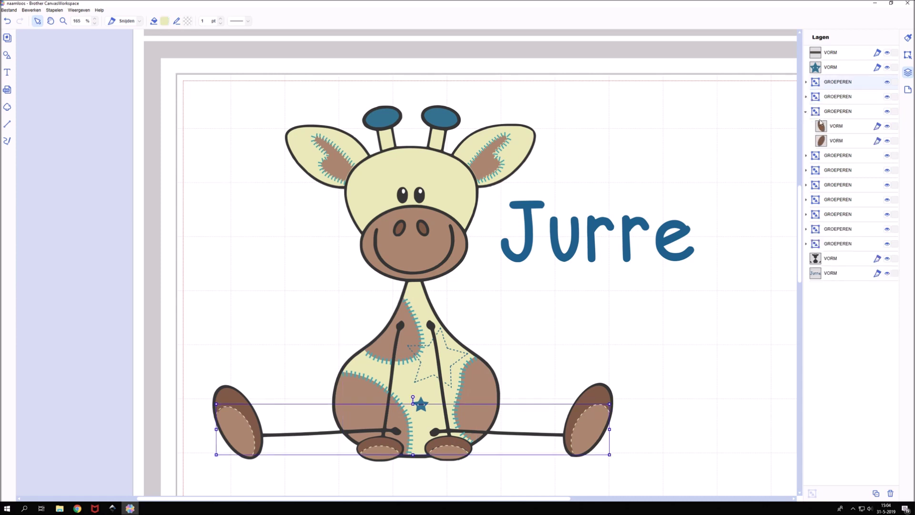
left_click(806, 111)
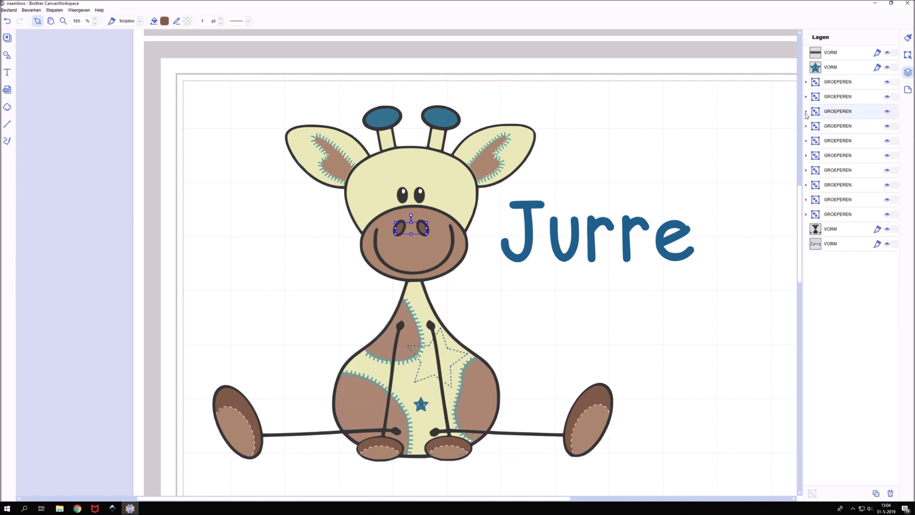
left_click(806, 141)
left_click(806, 141)
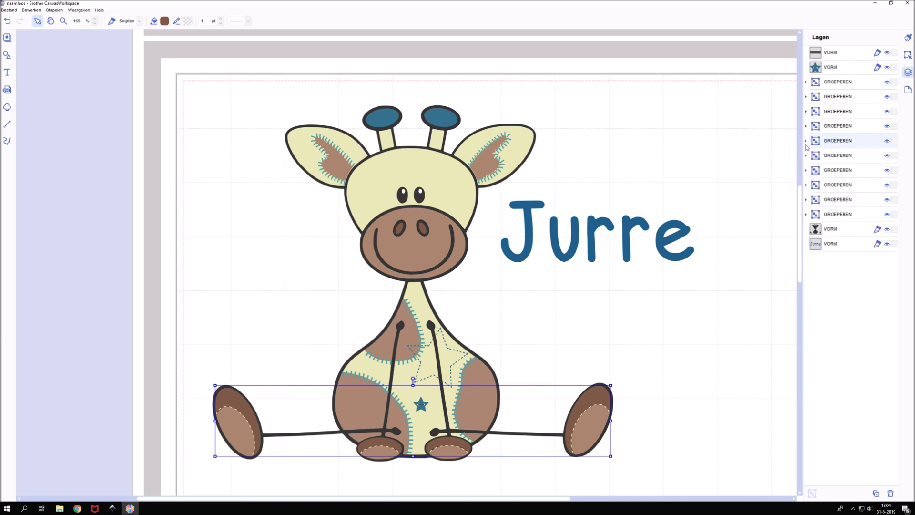
left_click(806, 155)
left_click(806, 170)
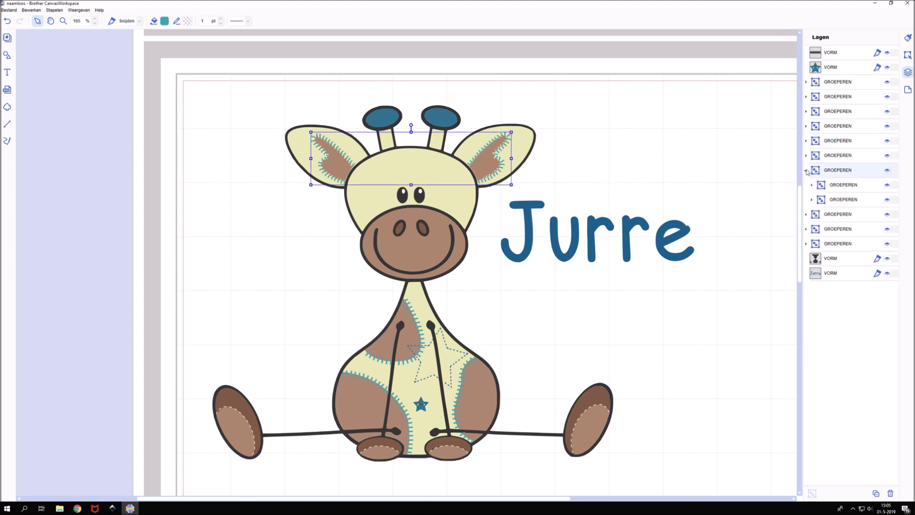
left_click(812, 184)
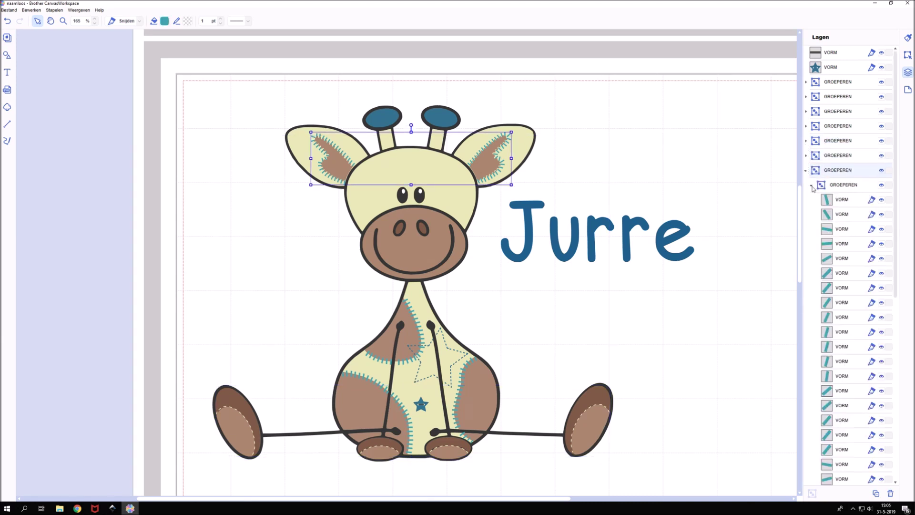
Check the eyes and nested groups and the Jurre text, then clear the selection.
left_click(806, 185)
left_click(806, 186)
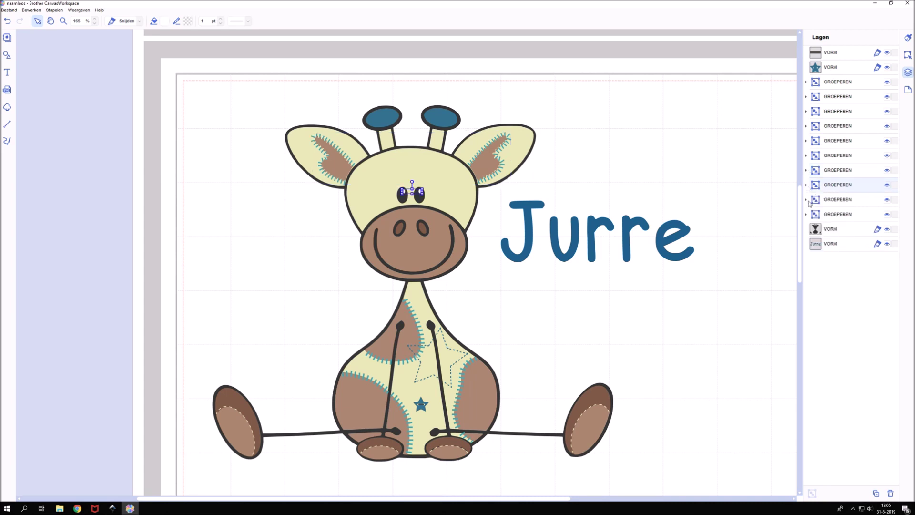
left_click(806, 199)
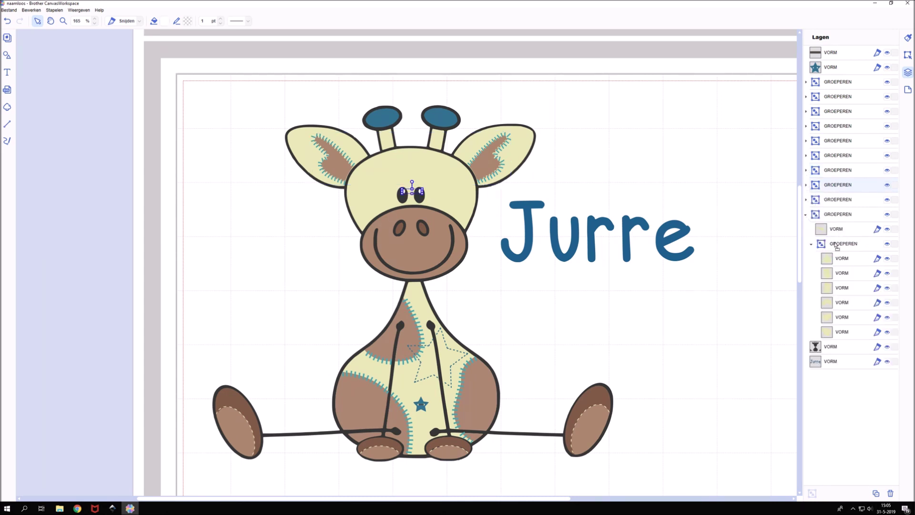
left_click(835, 244)
left_click(806, 215)
left_click(837, 242)
left_click(708, 298)
scroll(723, 263, "down", 1)
scroll(723, 263, "down", 1)
left_click(8, 72)
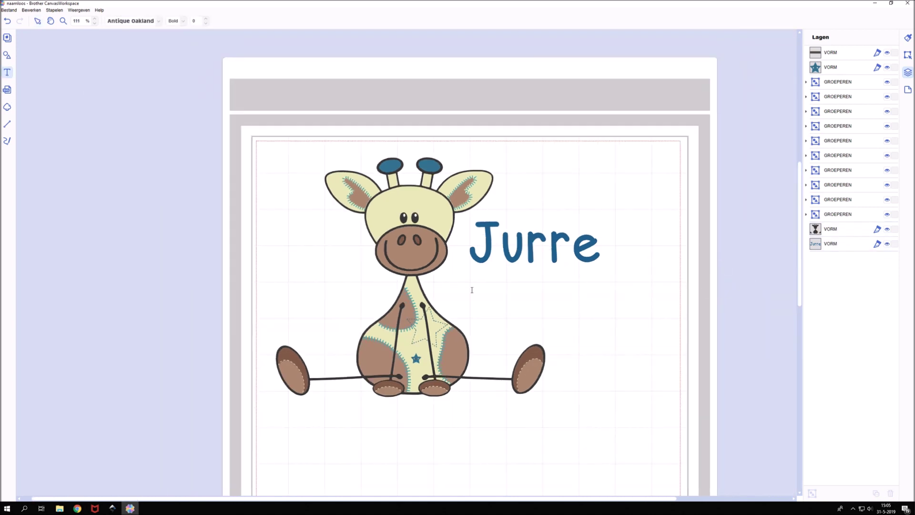
Type the text '500 Gram' to the right of the giraffe and select it.
left_click(551, 295)
type("500 Gram")
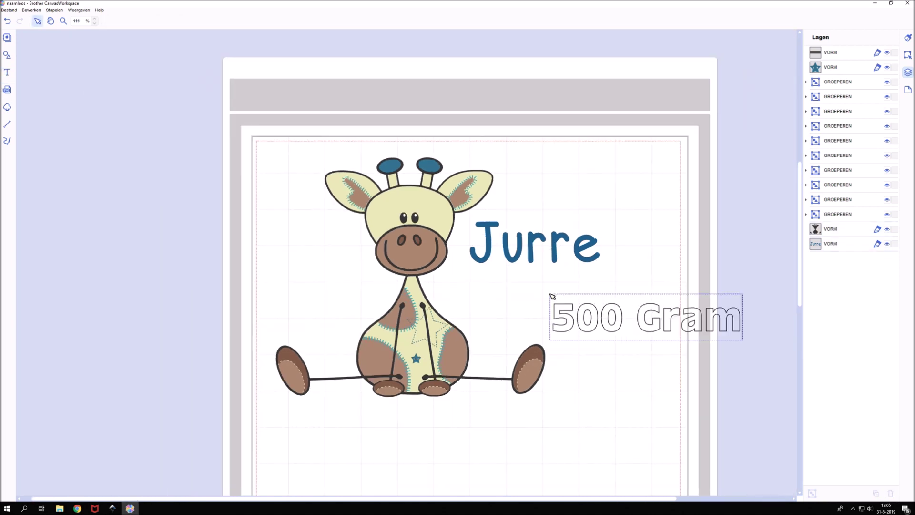
left_click(245, 138)
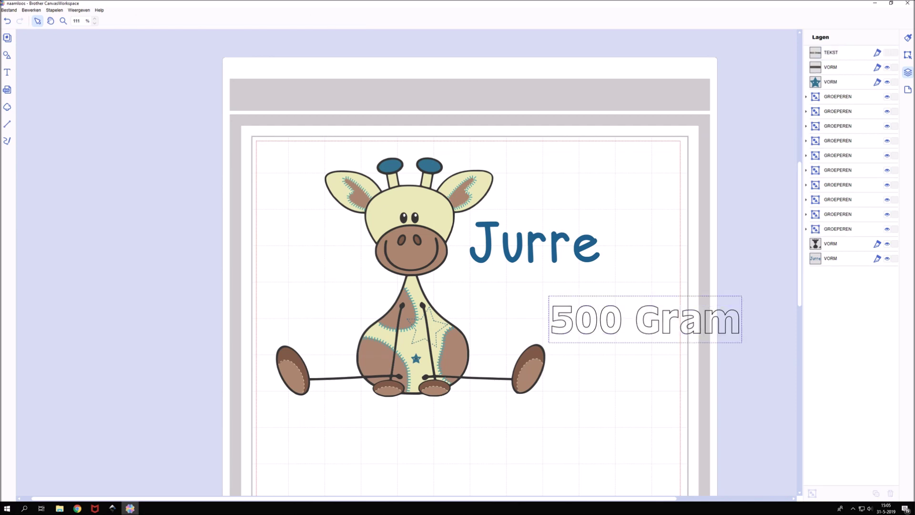
left_click(7, 72)
key("Escape")
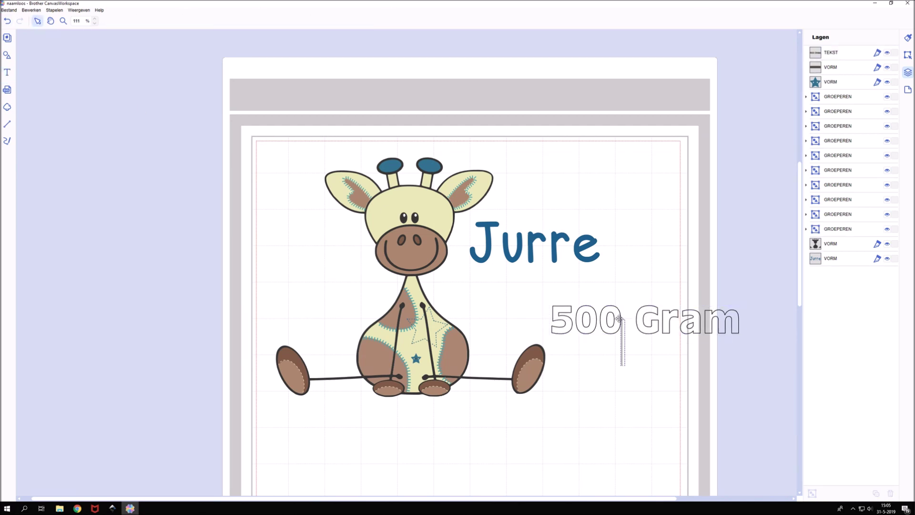
left_click(617, 318)
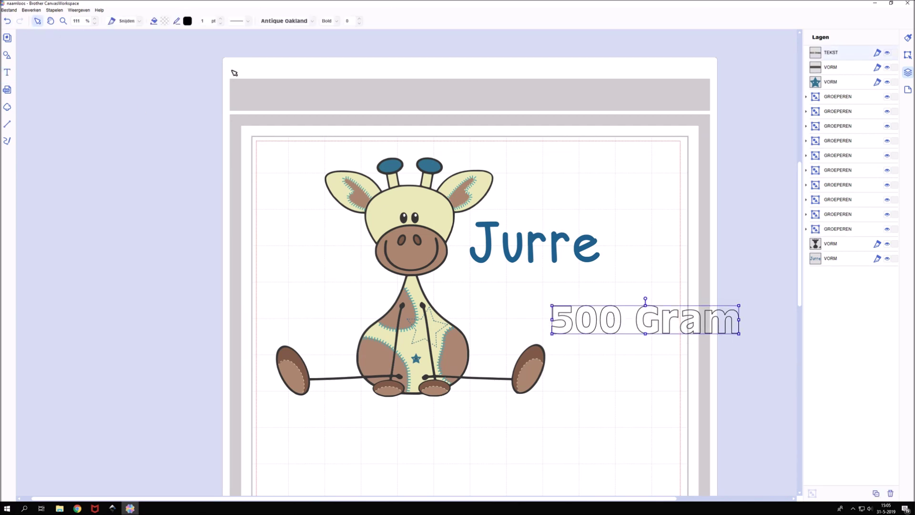
Set '500 Gram' to KG Miss Kindy Chunky and move it below the giraffe.
left_click(313, 21)
scroll(290, 143, "down", 3)
scroll(289, 154, "up", 3)
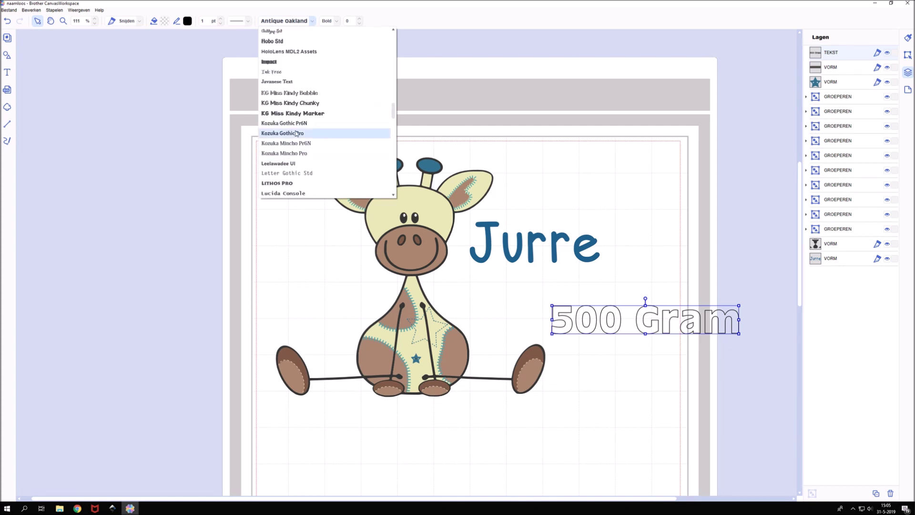
left_click(304, 103)
left_click_drag(596, 318, 474, 425)
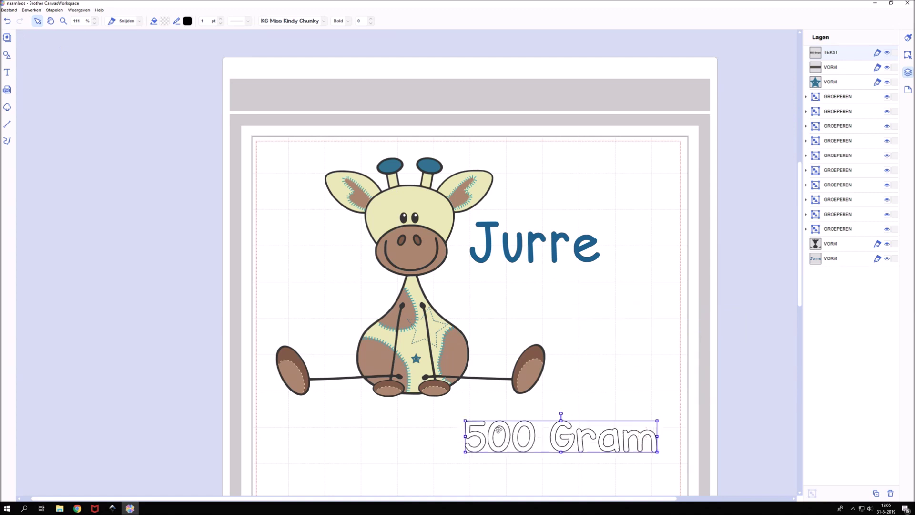
left_click(908, 38)
left_click(841, 102)
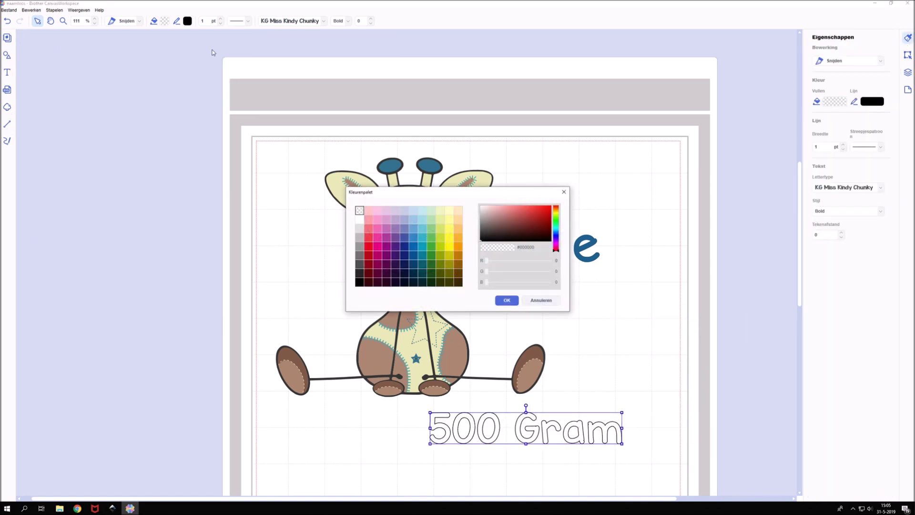
Look up the Jurre text's fill colour value without changing anything.
left_click_drag(429, 191, 318, 172)
left_click(430, 281)
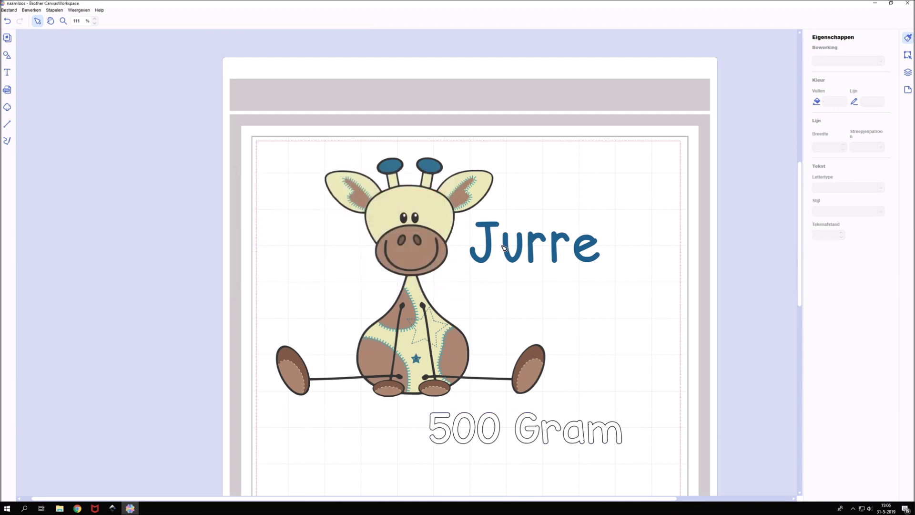
left_click(505, 245)
left_click(834, 101)
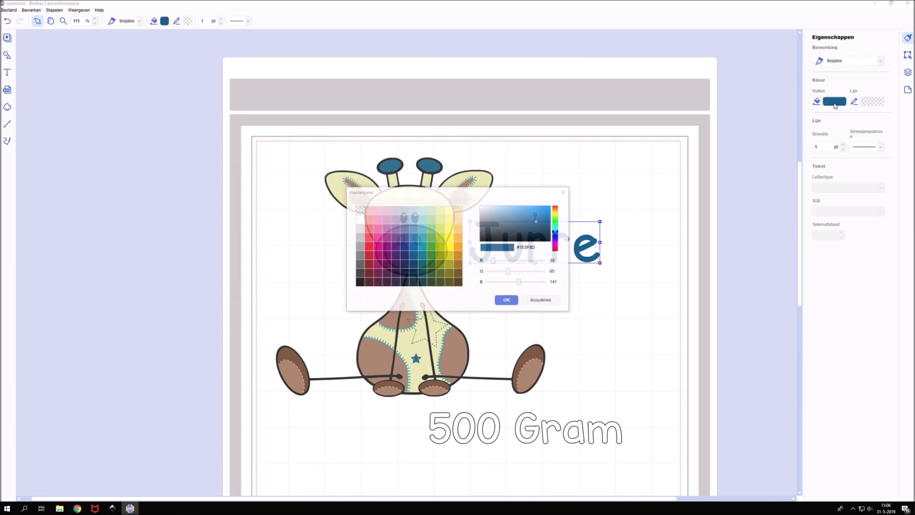
left_click(543, 300)
left_click(551, 419)
left_click(827, 103)
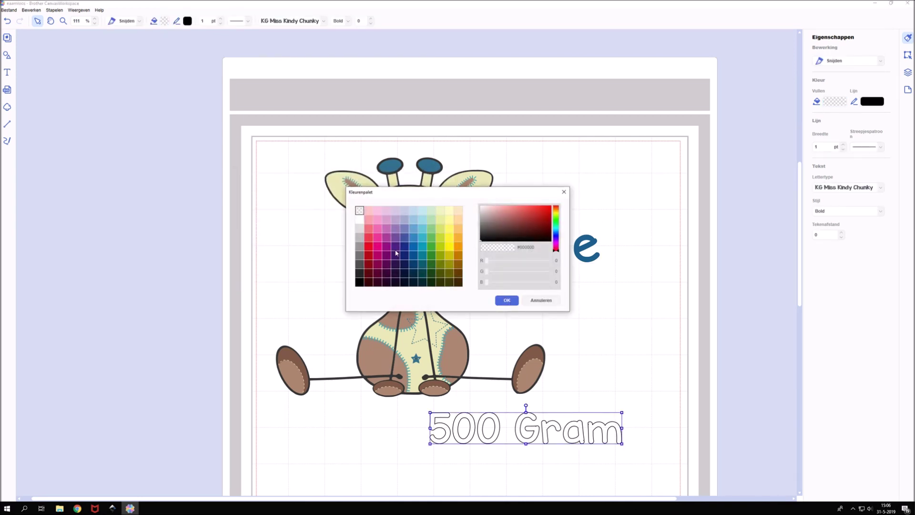
left_click(543, 300)
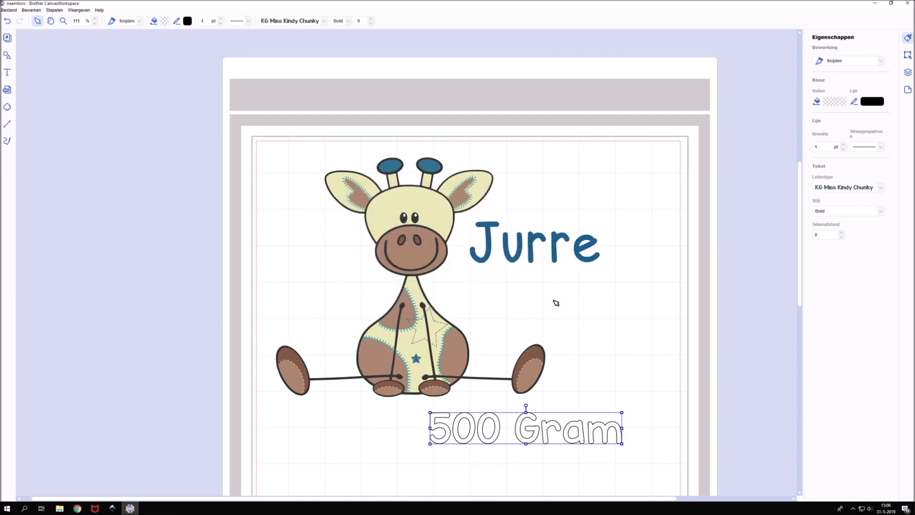
Fill '500 Gram' with Jurre's dark blue #1E5F8D.
left_click(829, 101)
left_click(368, 245)
double_click(532, 247)
type("1E5F8D")
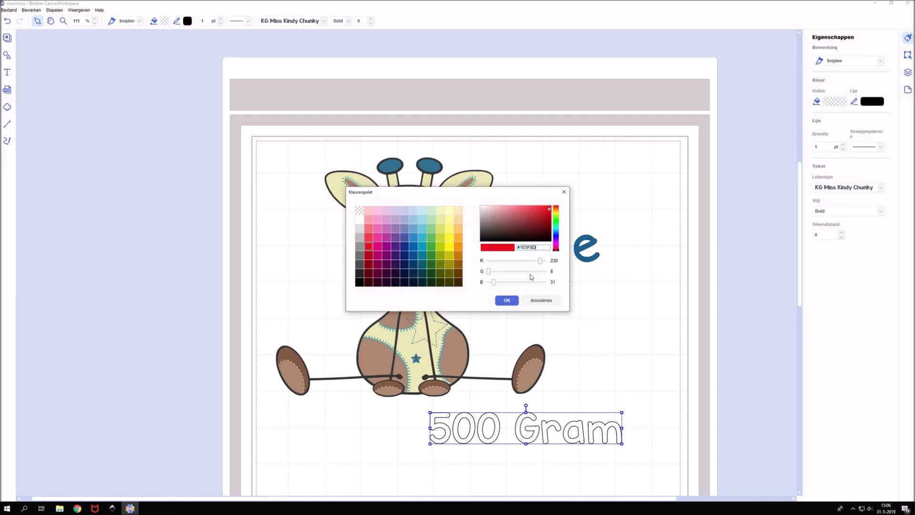
left_click(506, 300)
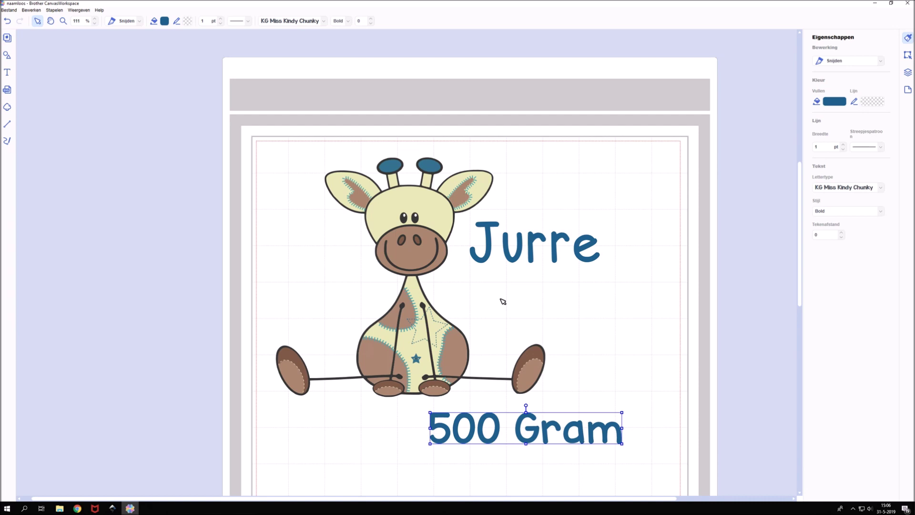